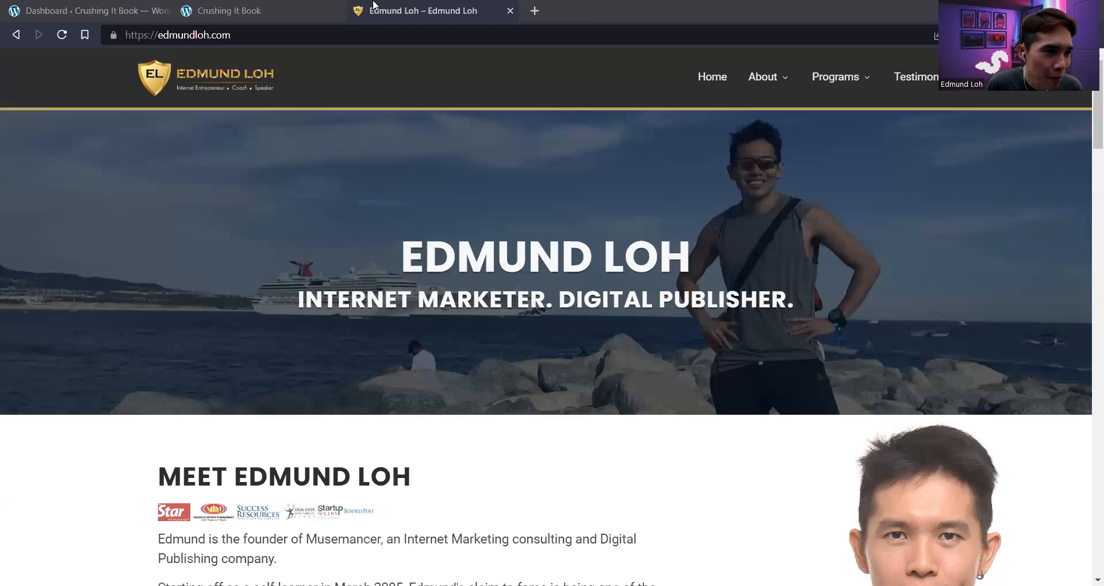
# Open OptimizePress's Create New Page from the Crushing It Book WordPress dashboard and browse the template collections
pyautogui.click(286, 5)
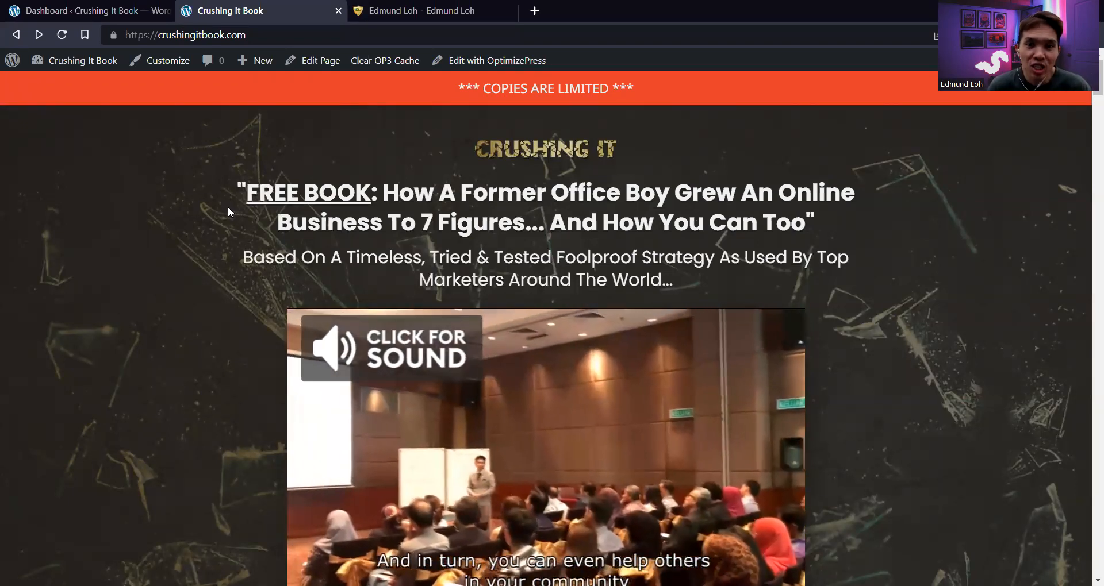
pyautogui.click(84, 5)
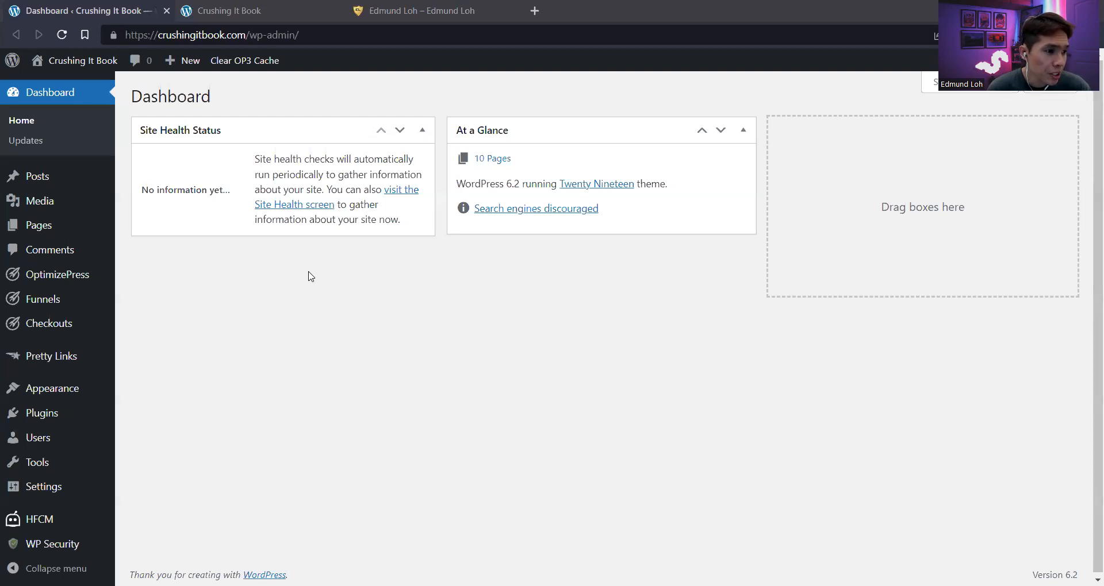
pyautogui.moveTo(96, 278)
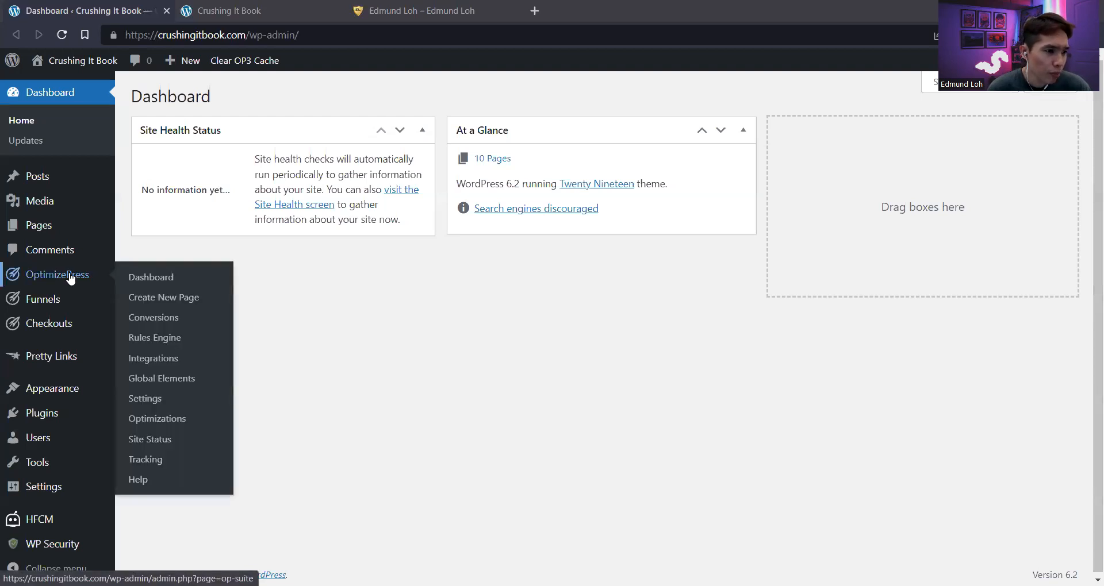
pyautogui.click(155, 302)
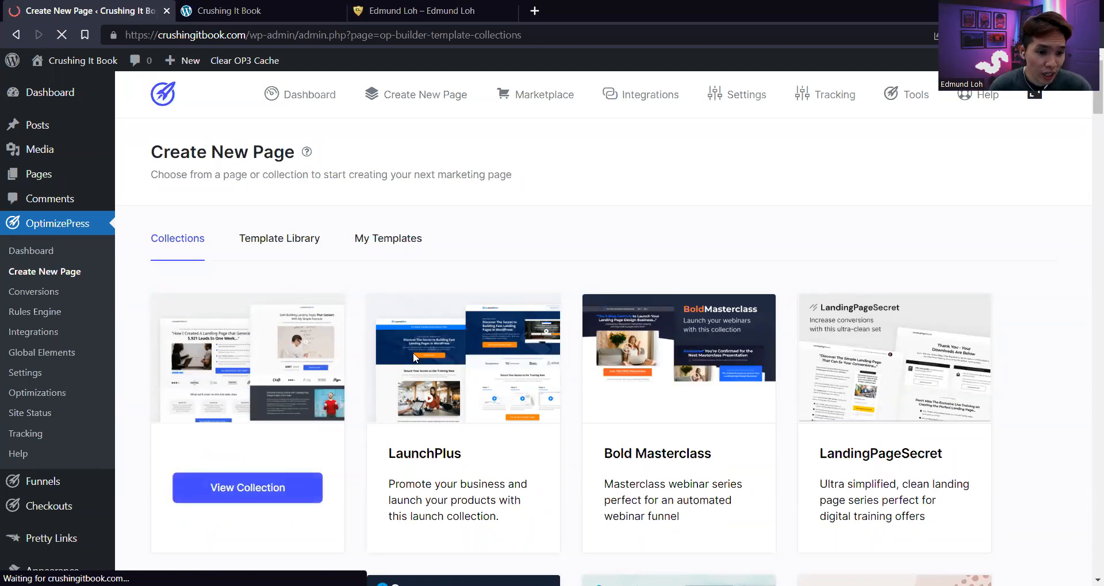
pyautogui.scroll(-2, 589, 257)
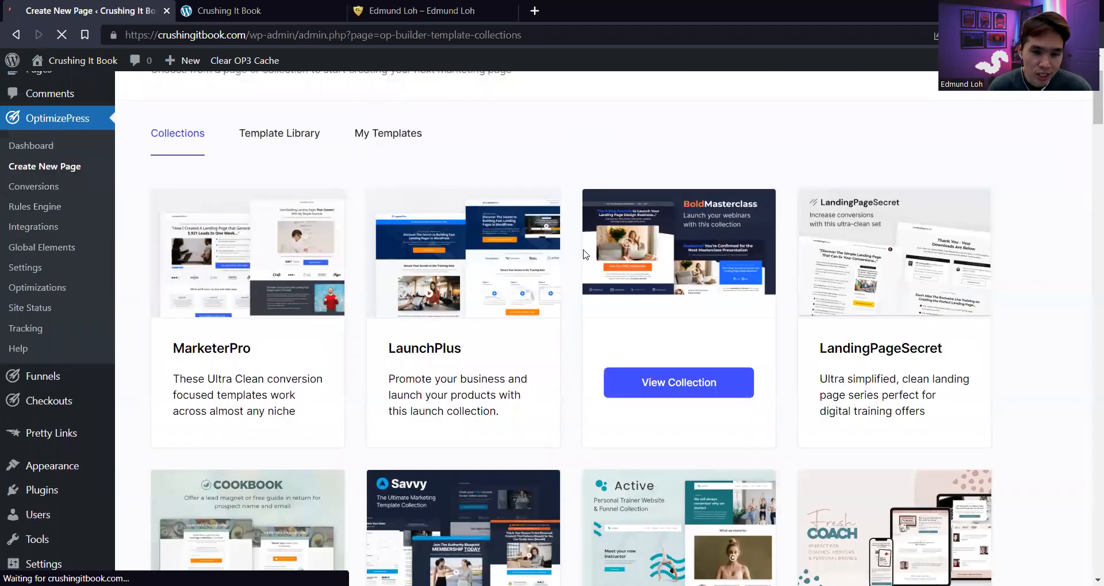
pyautogui.scroll(2, 585, 254)
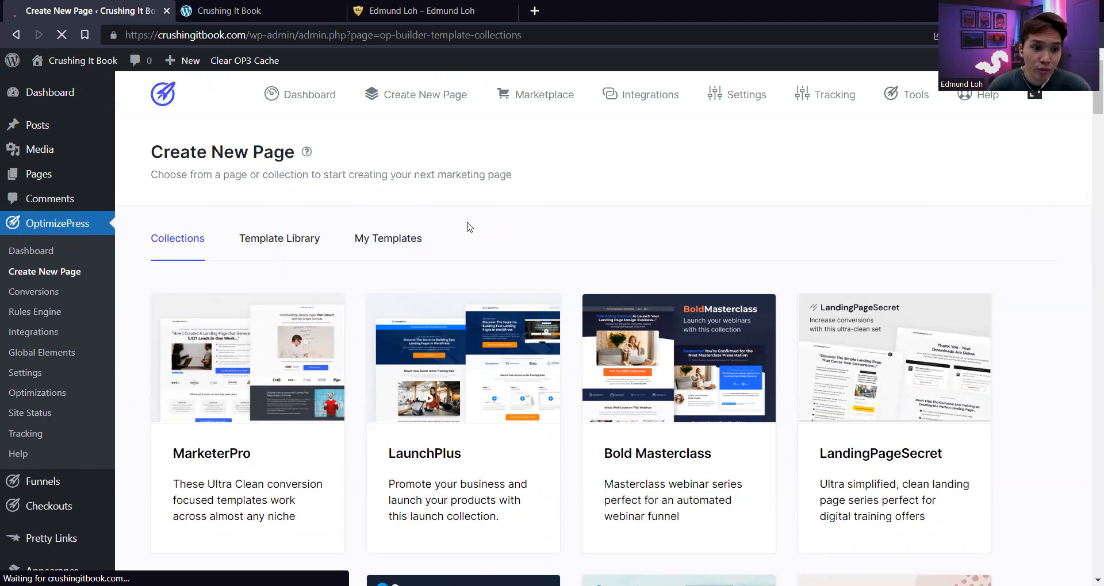
# Start a new page from the fully blank template in the Template Library, without theme header or footer
pyautogui.click(296, 246)
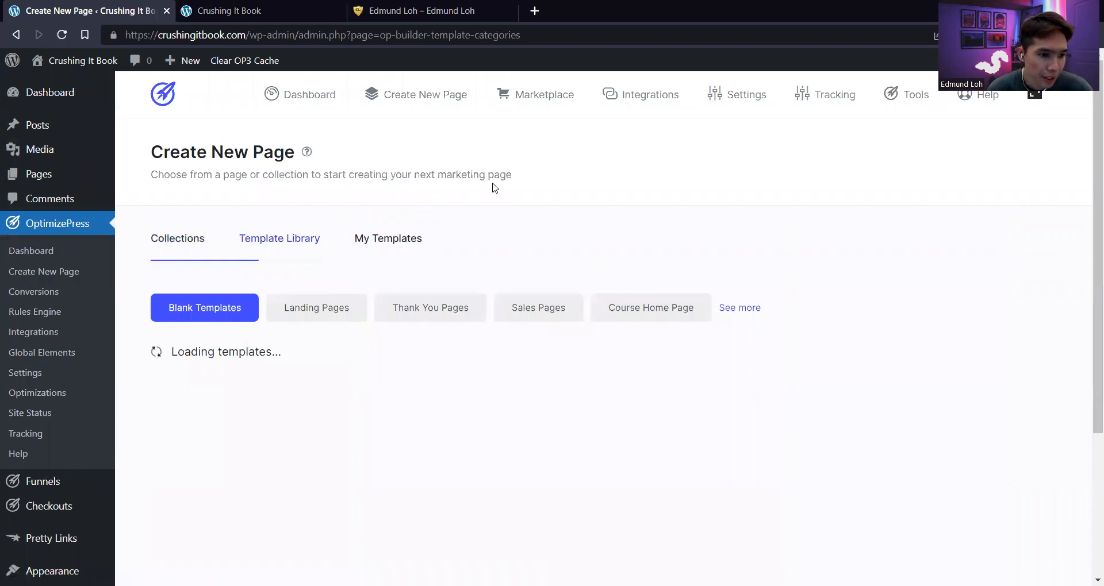
pyautogui.scroll(-3, 493, 189)
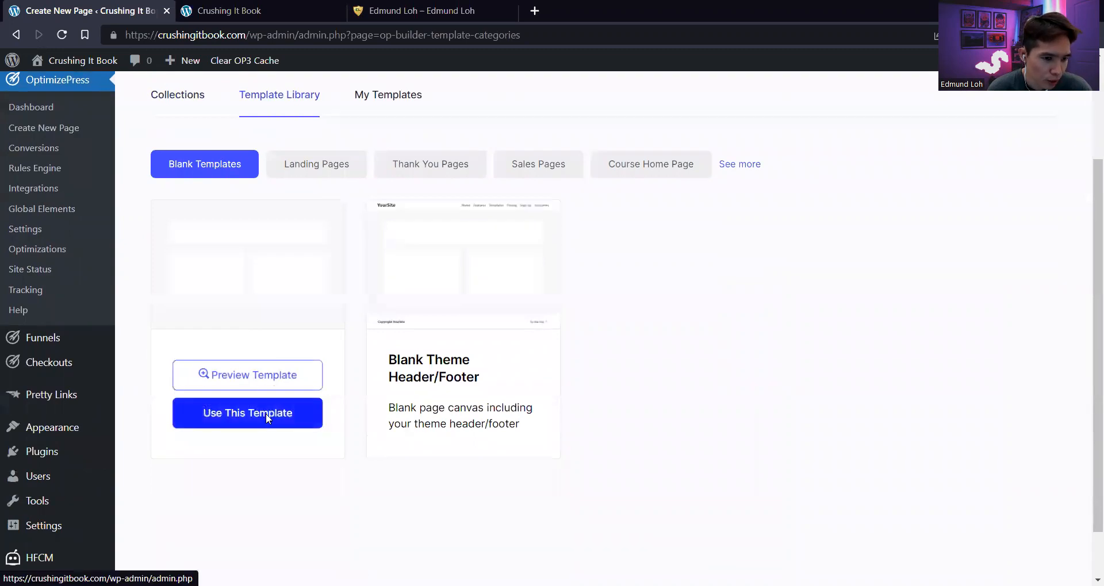
pyautogui.click(305, 414)
# Title the new OptimizePress page "Test Page" and create it
pyautogui.click(449, 334)
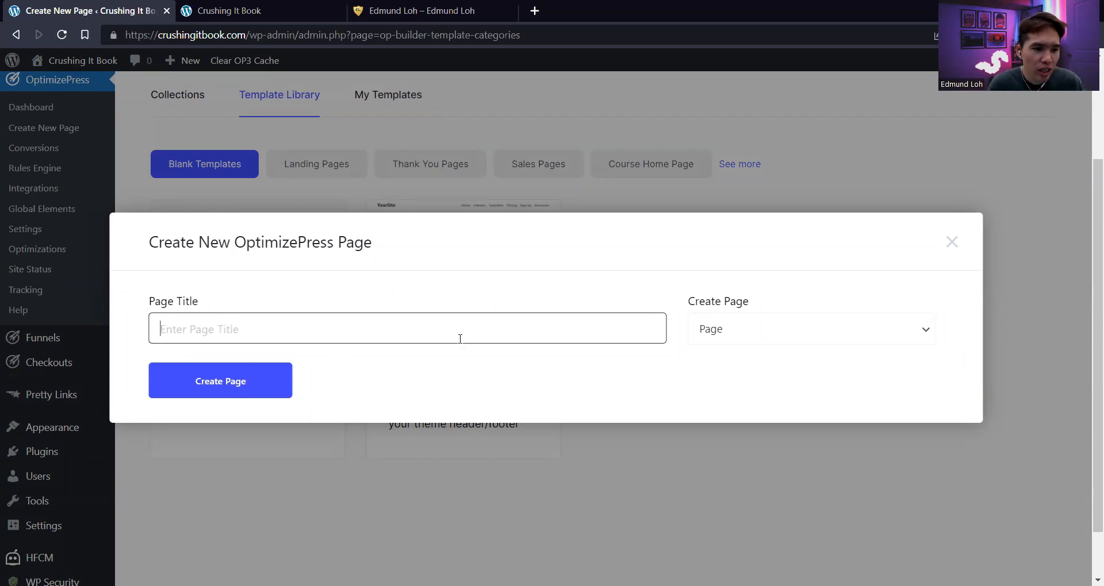
pyautogui.write('Test')
pyautogui.write(' Sales Pag')
pyautogui.press('BackSpace')
pyautogui.press('BackSpace')
pyautogui.press('BackSpace')
pyautogui.press('BackSpace')
pyautogui.press('BackSpace')
pyautogui.press('BackSpace')
pyautogui.press('BackSpace')
pyautogui.press('BackSpace')
pyautogui.press('BackSpace')
pyautogui.write('Page')
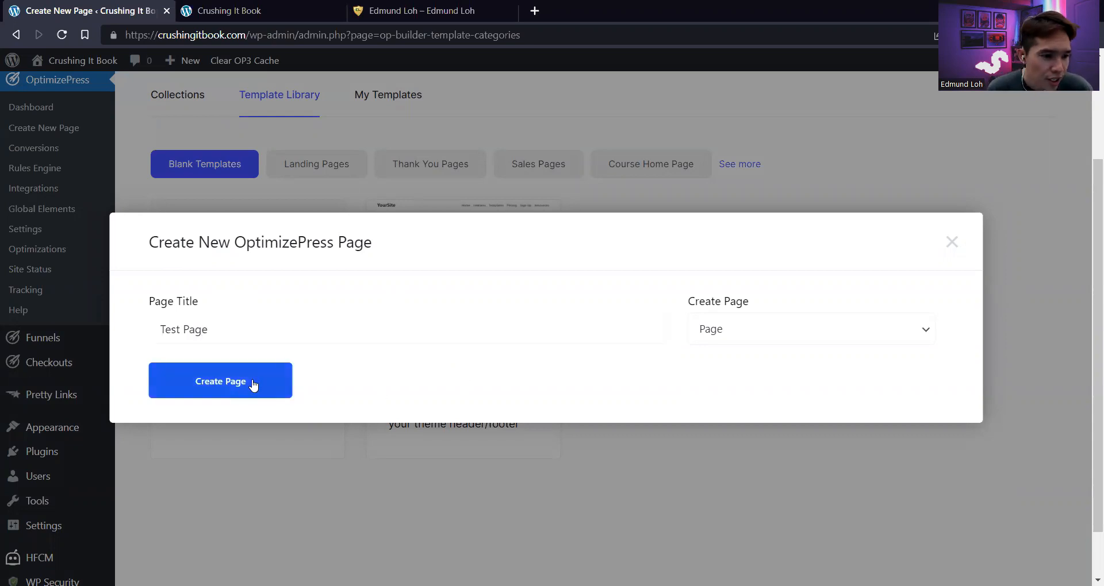
pyautogui.click(234, 384)
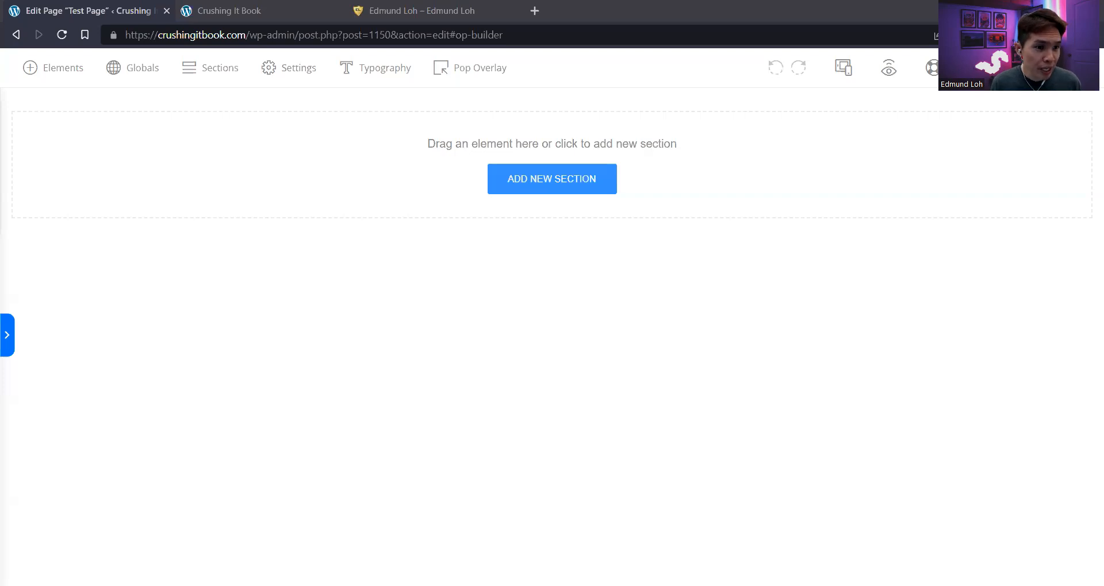
# Open the page's settings and examine the Page Settings and Page Optimizations options
pyautogui.click(291, 73)
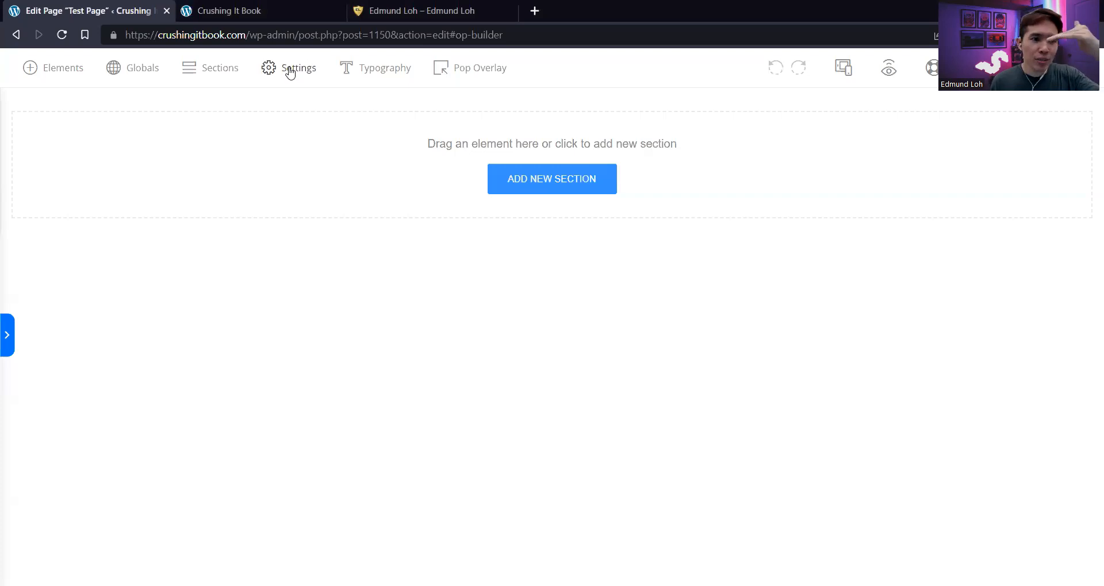
pyautogui.click(290, 71)
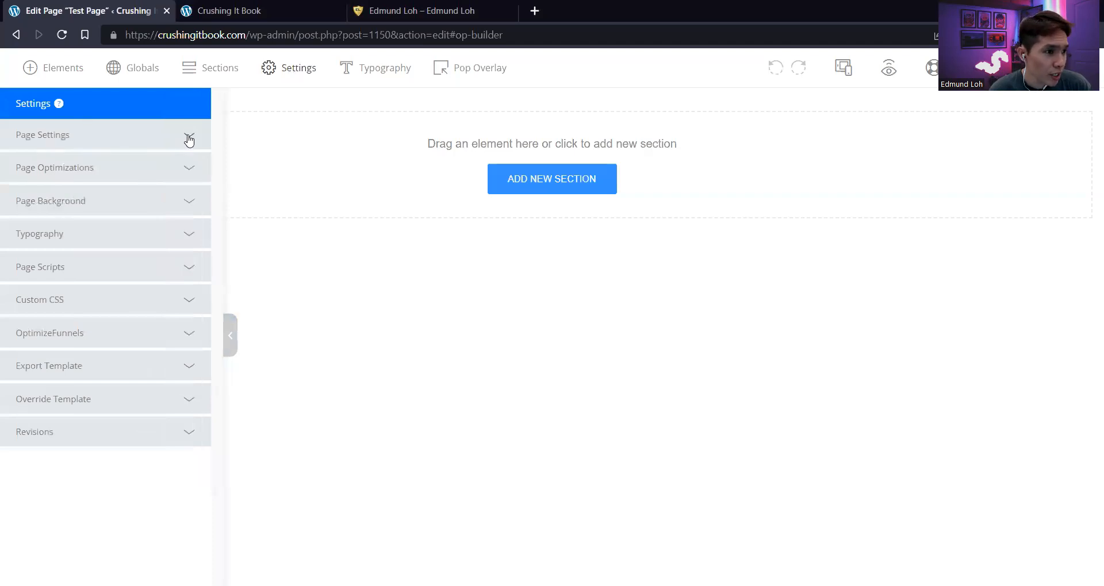
pyautogui.click(189, 140)
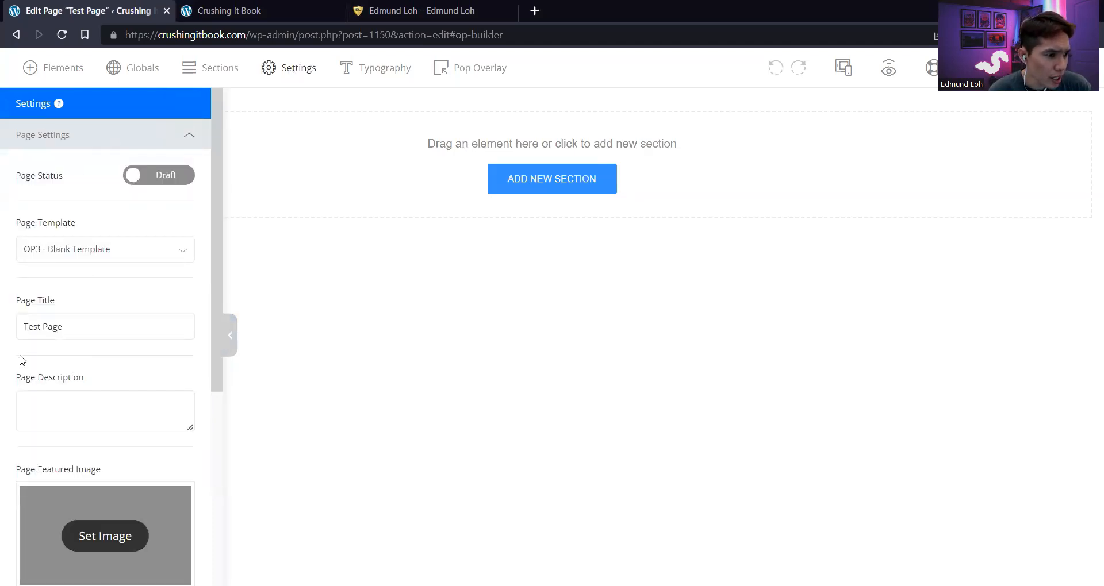
pyautogui.scroll(-1, 48, 390)
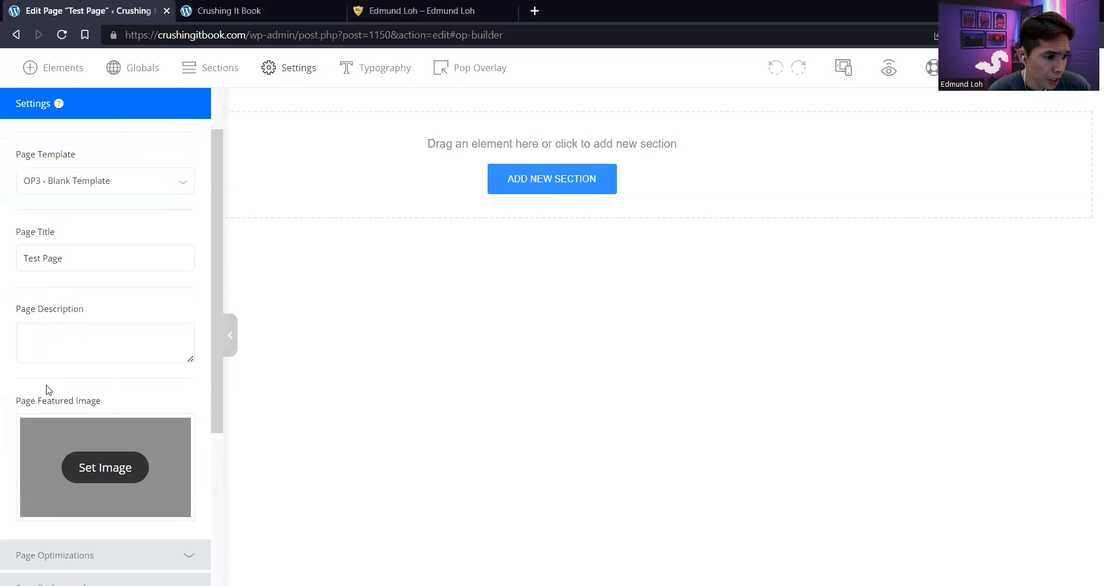
pyautogui.scroll(-1, 59, 365)
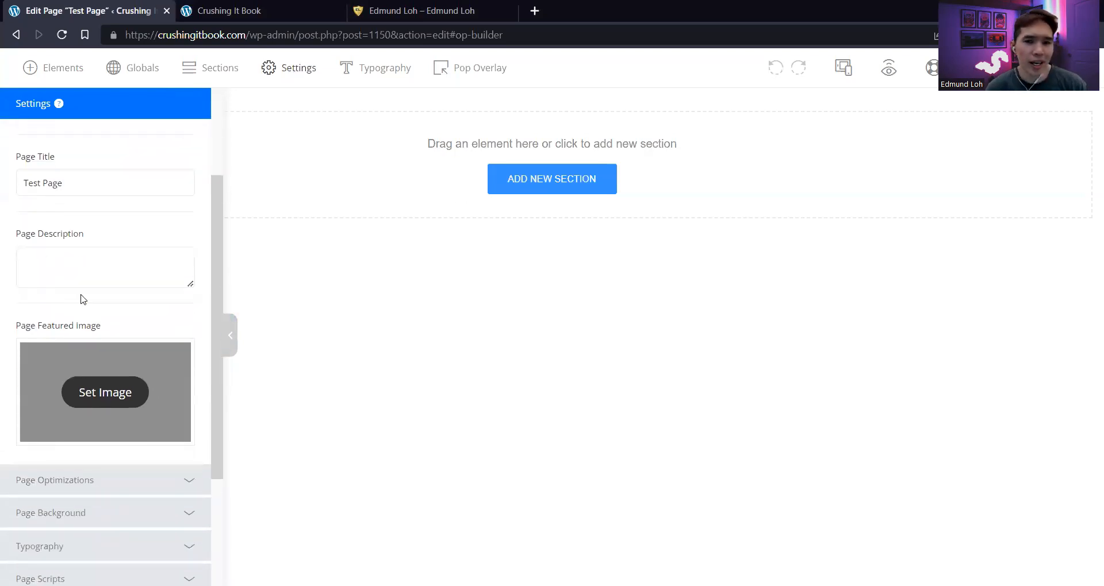
pyautogui.scroll(2, 81, 299)
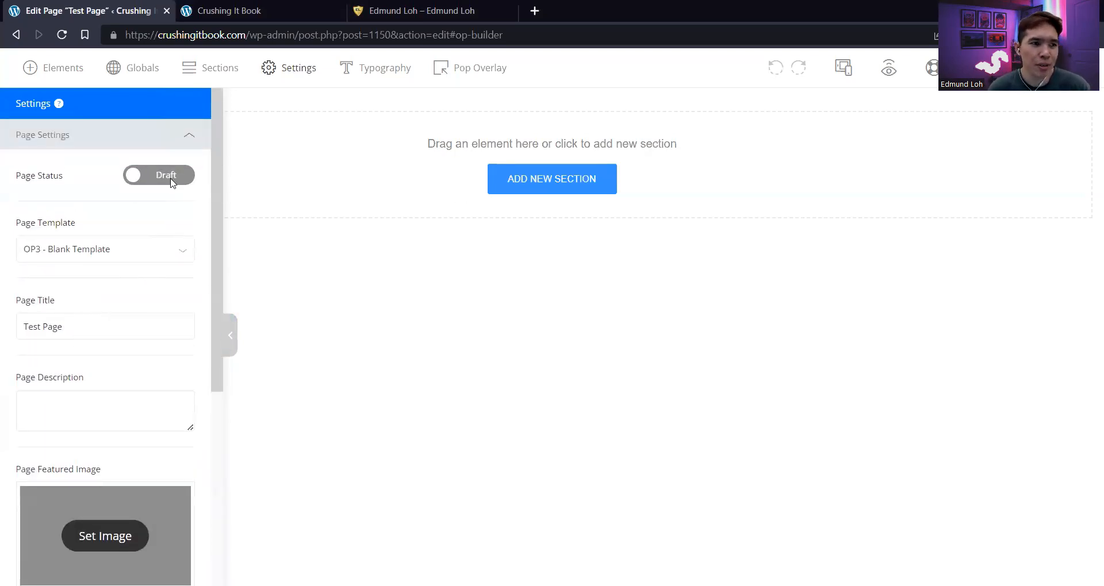
pyautogui.click(186, 140)
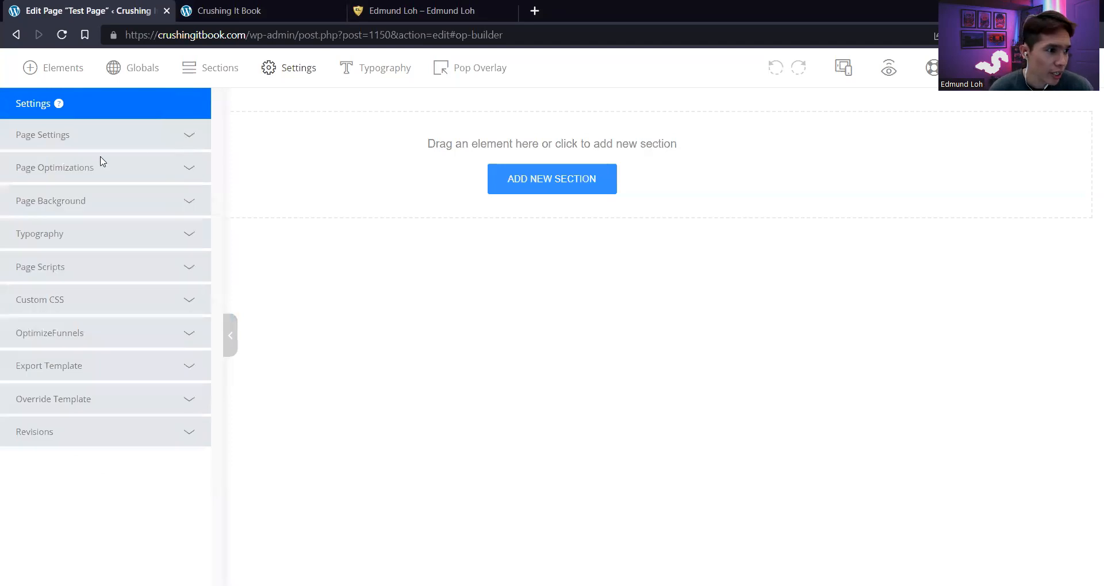
pyautogui.click(190, 169)
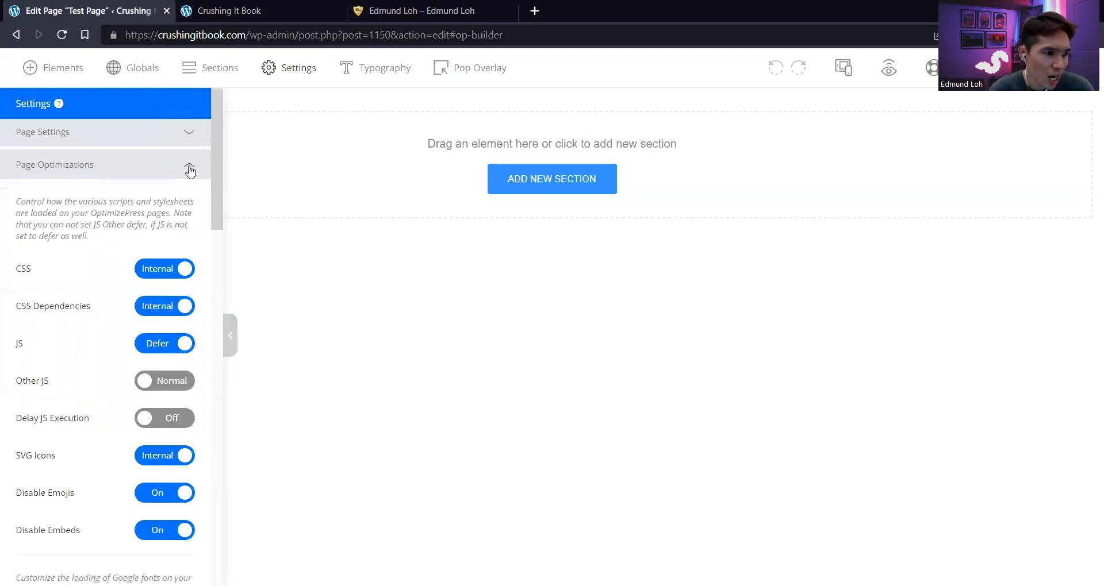
pyautogui.click(188, 169)
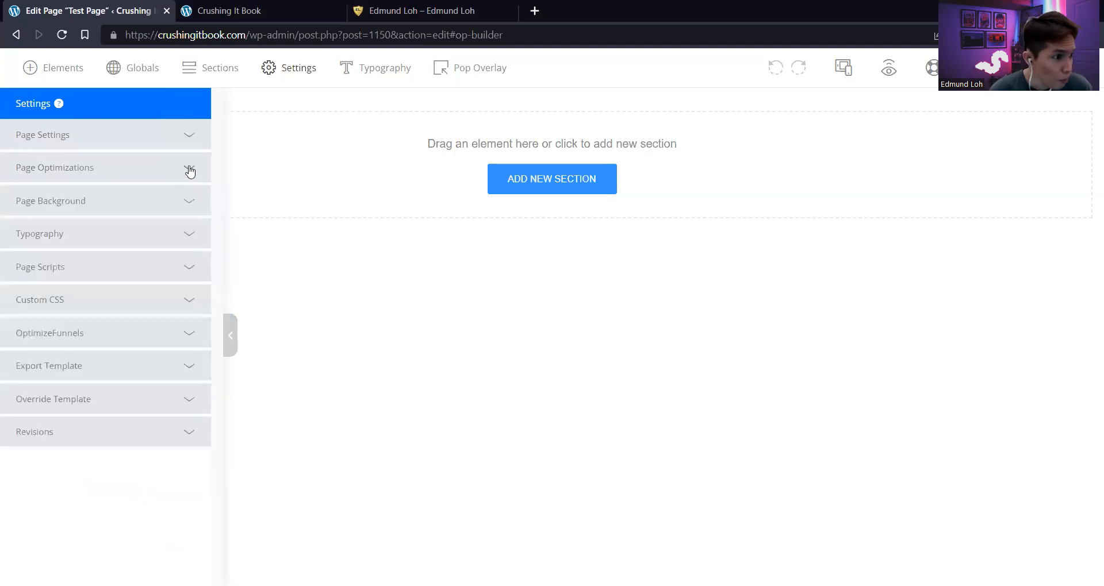
# Try red and #121111 as the page background colour and settle on white, #ffffff
pyautogui.click(185, 205)
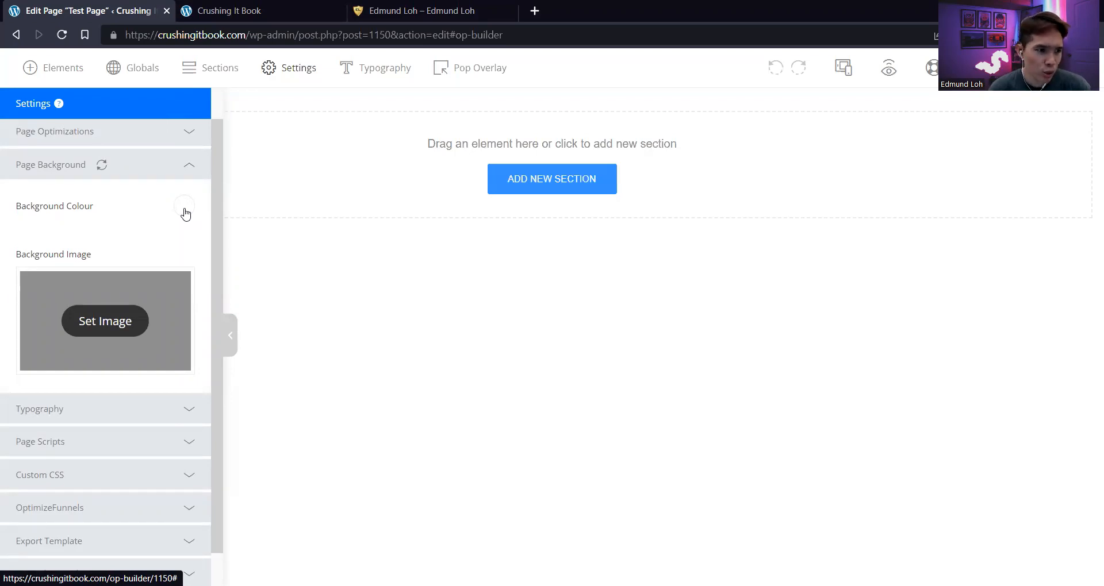
pyautogui.click(185, 210)
pyautogui.click(154, 299)
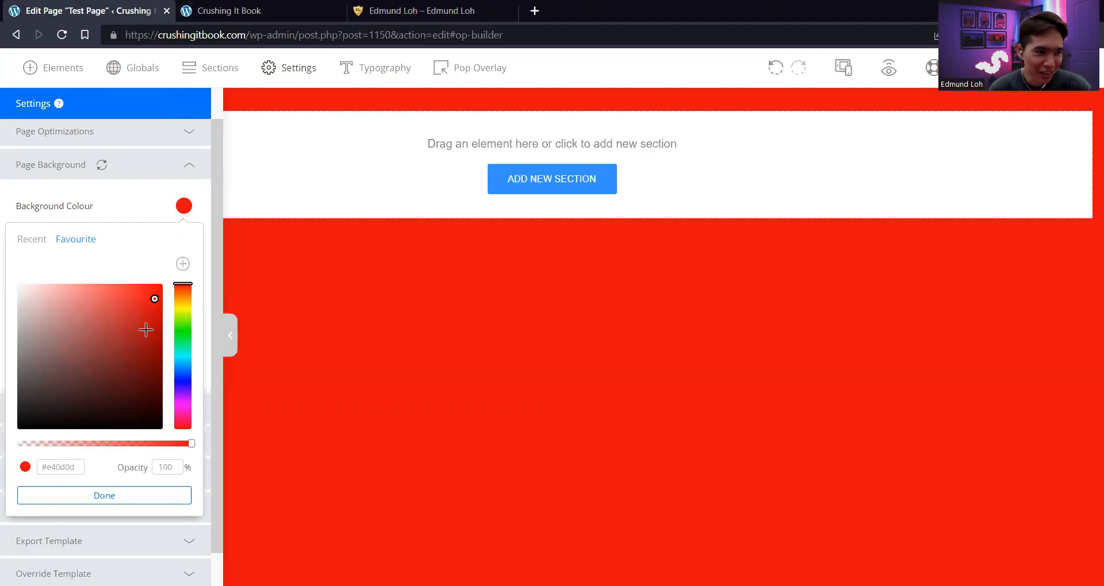
pyautogui.click(23, 414)
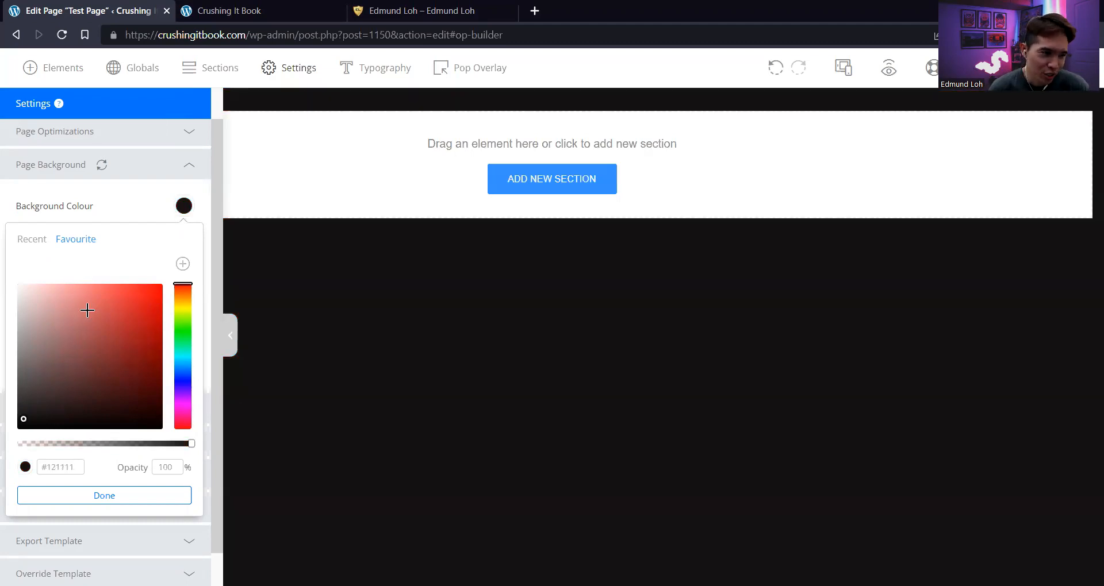
pyautogui.moveTo(88, 311); pyautogui.dragTo(15, 282)
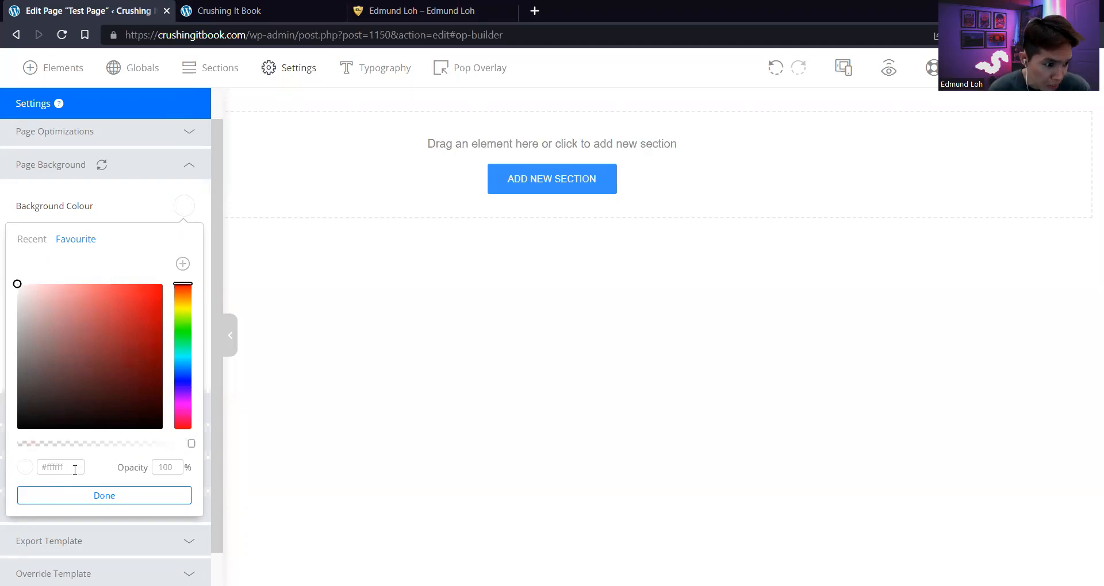
pyautogui.moveTo(64, 468); pyautogui.dragTo(37, 467)
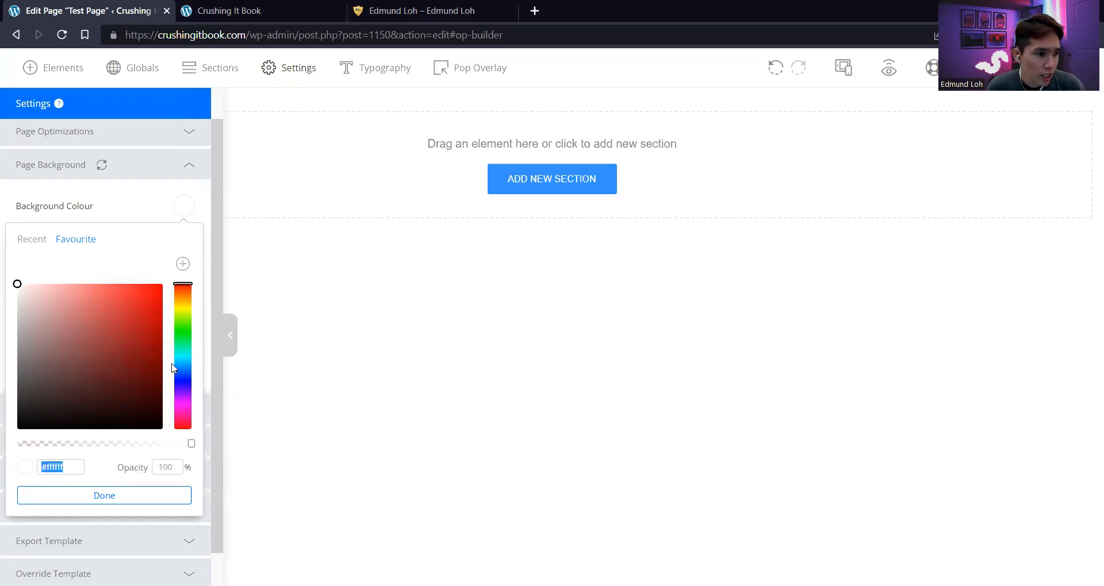
pyautogui.click(148, 203)
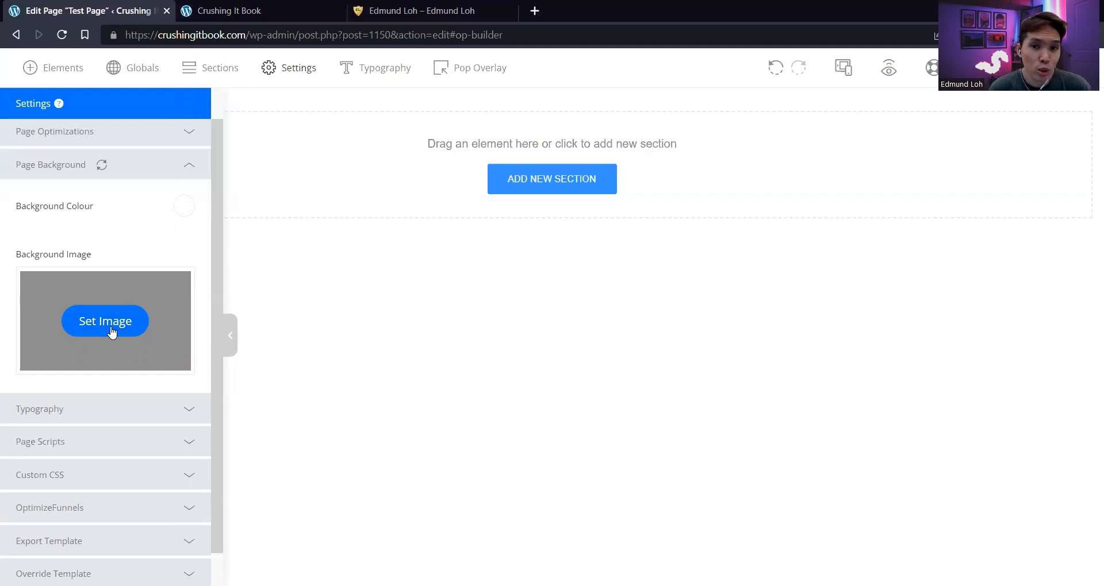
pyautogui.click(193, 167)
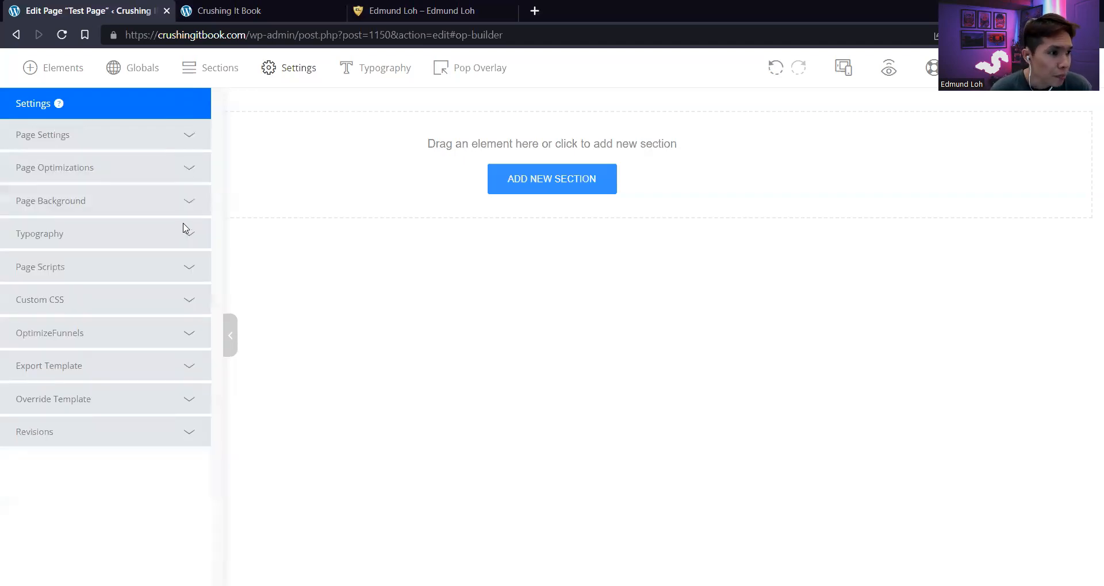
# Examine the page's Typography, Page Scripts, Custom CSS, OptimizeFunnels and Export Template settings
pyautogui.click(188, 244)
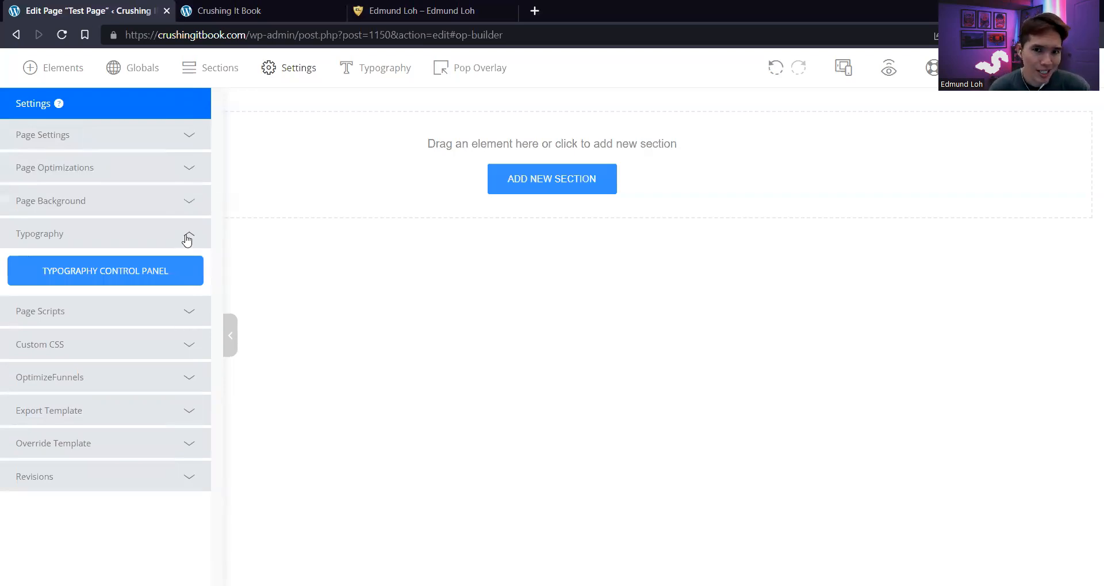
pyautogui.click(187, 241)
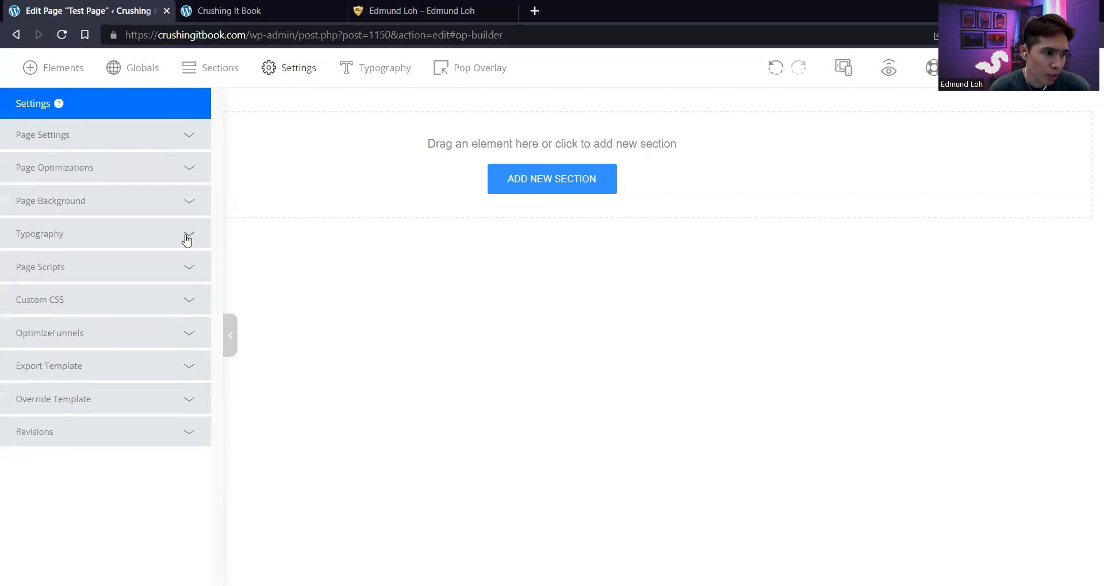
pyautogui.click(190, 268)
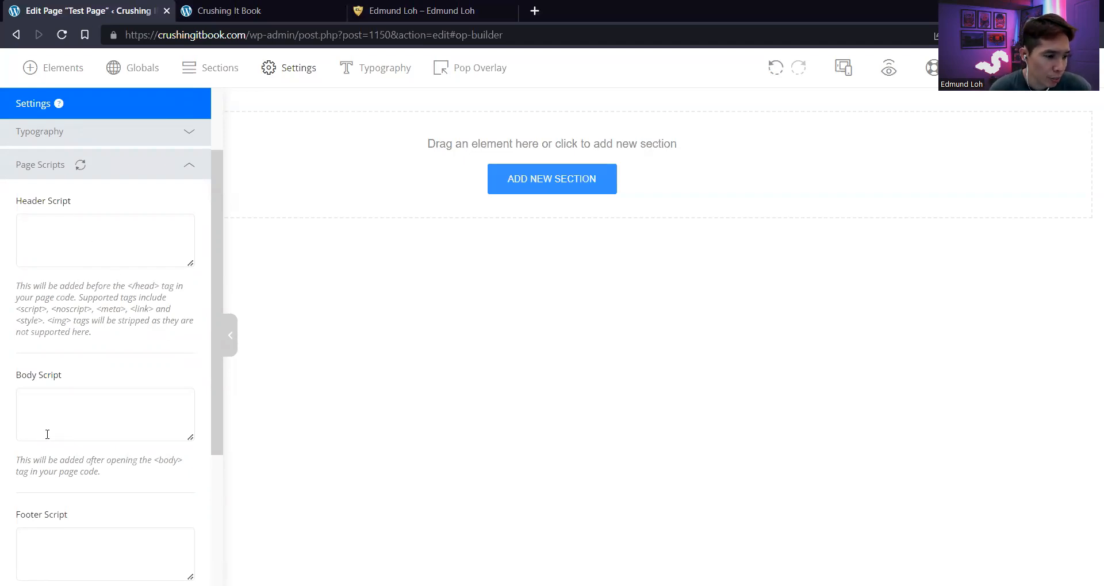
pyautogui.scroll(-3, 48, 434)
pyautogui.scroll(3, 91, 424)
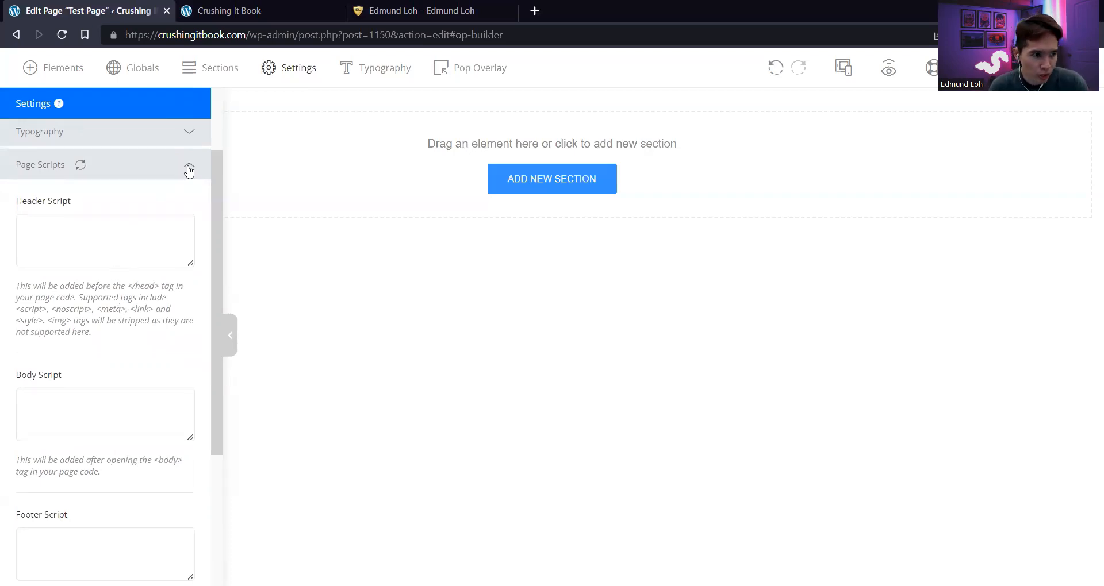
pyautogui.click(188, 166)
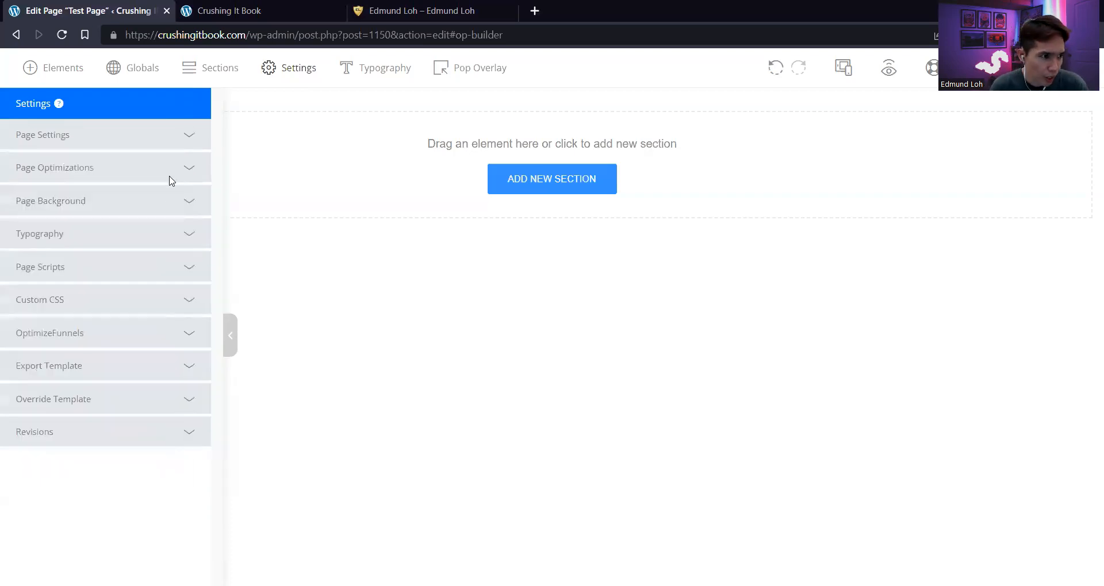
pyautogui.click(188, 305)
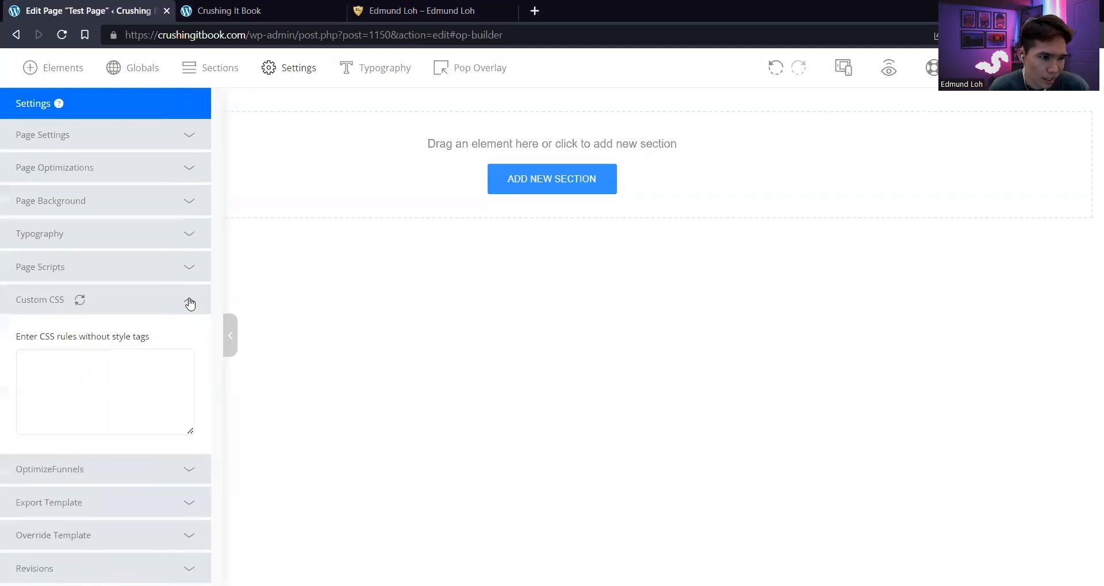
pyautogui.click(190, 302)
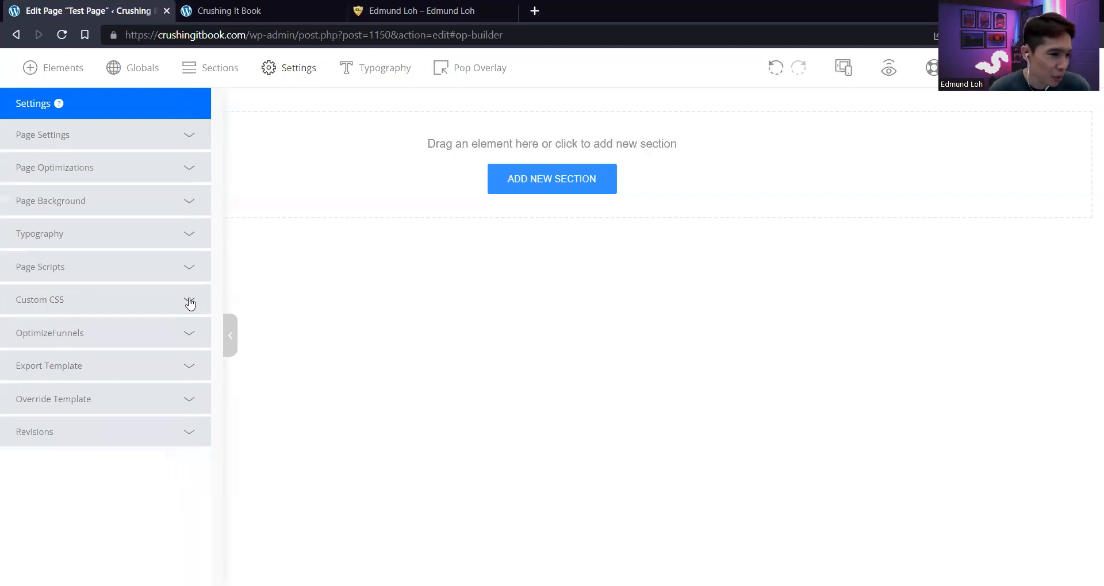
pyautogui.click(189, 334)
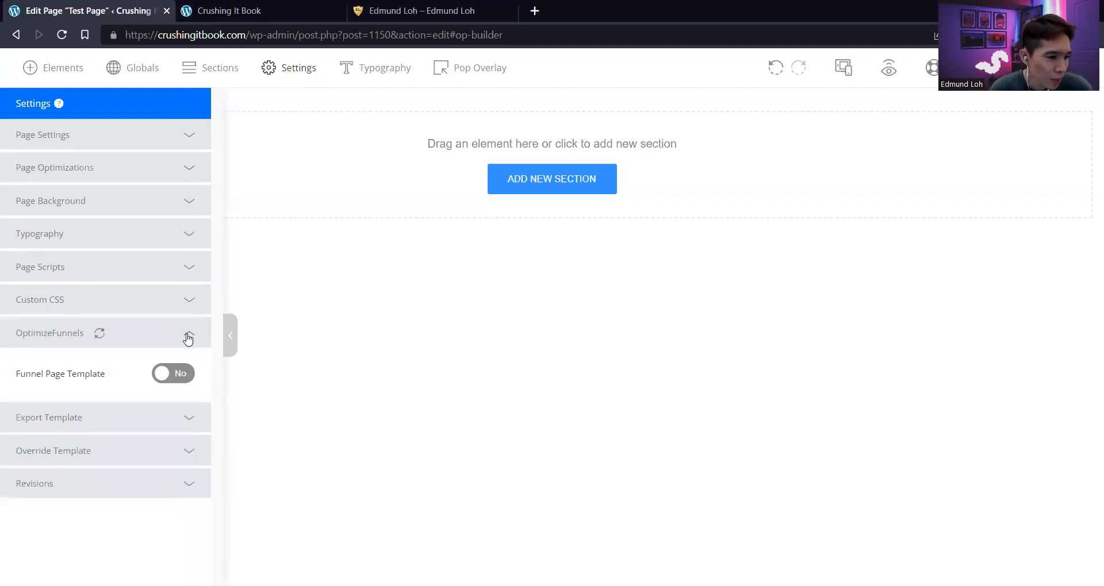
pyautogui.click(188, 337)
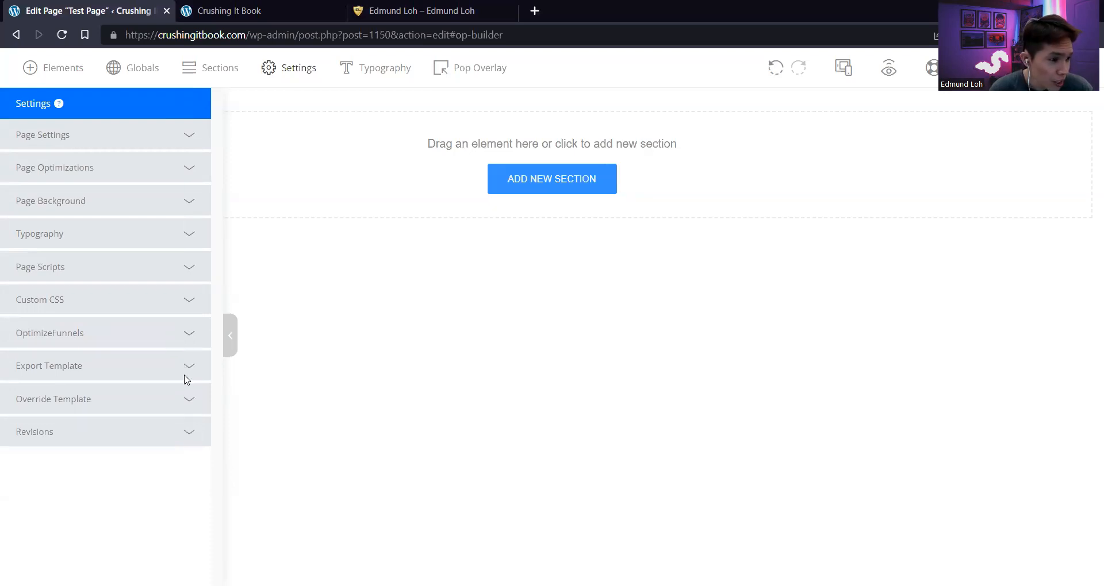
pyautogui.click(193, 367)
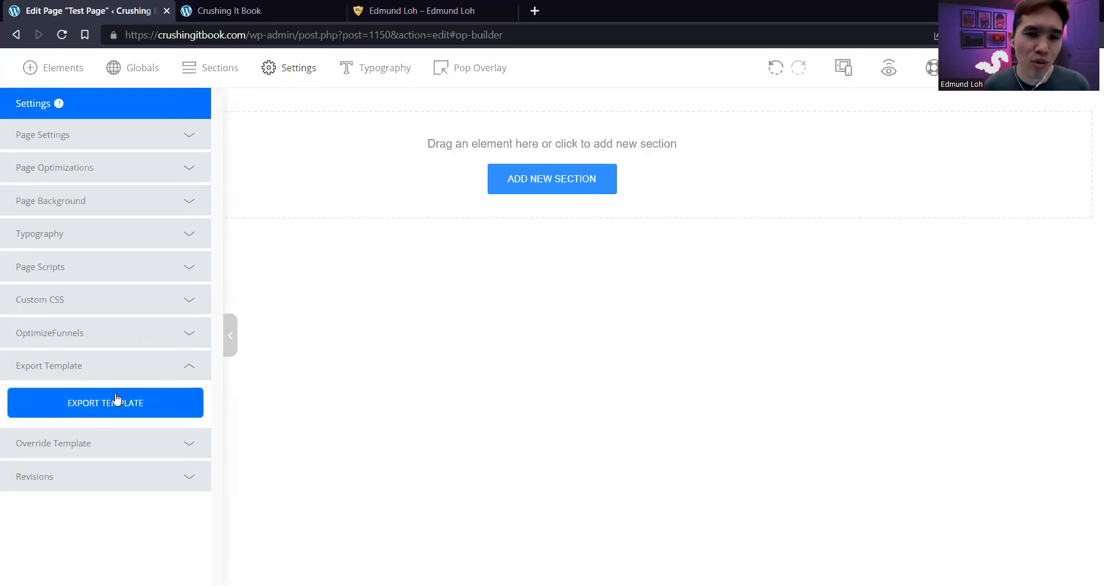
pyautogui.click(189, 368)
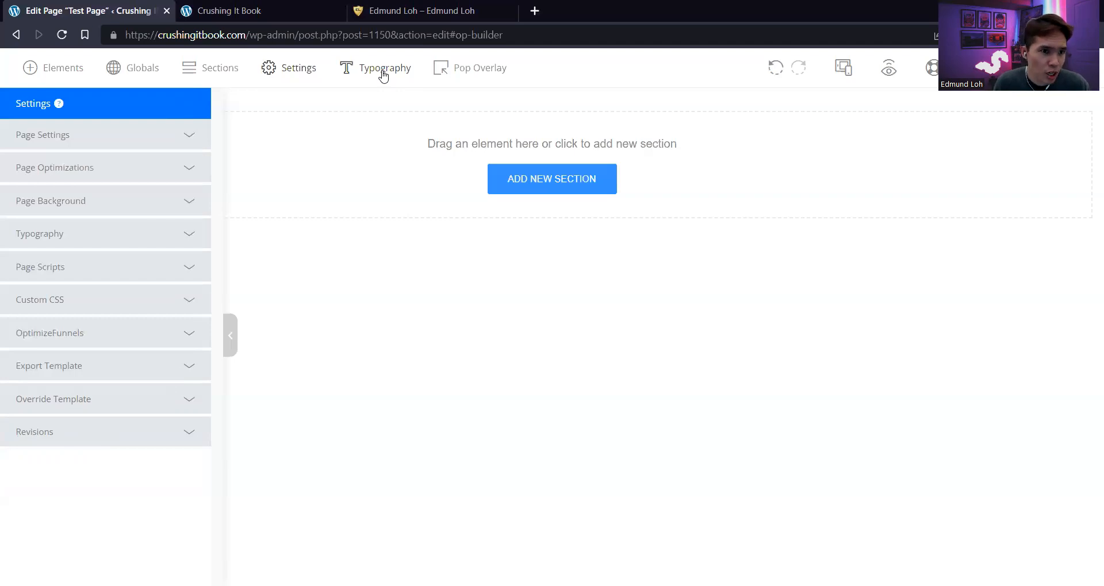
# Open the Typography Control Panel and centre-align the Heading 1 style
pyautogui.click(383, 69)
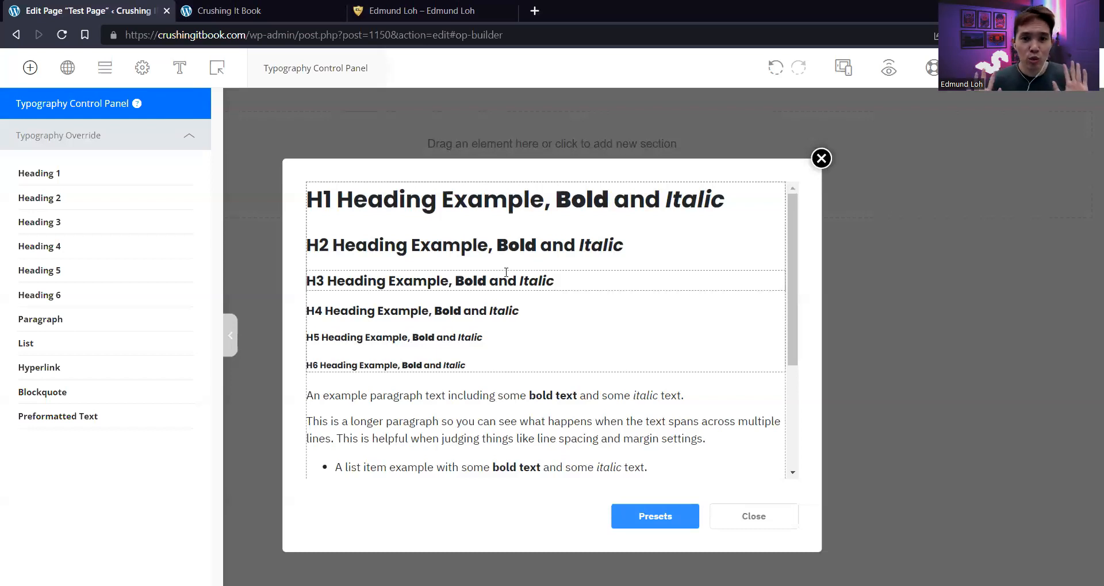
pyautogui.click(486, 204)
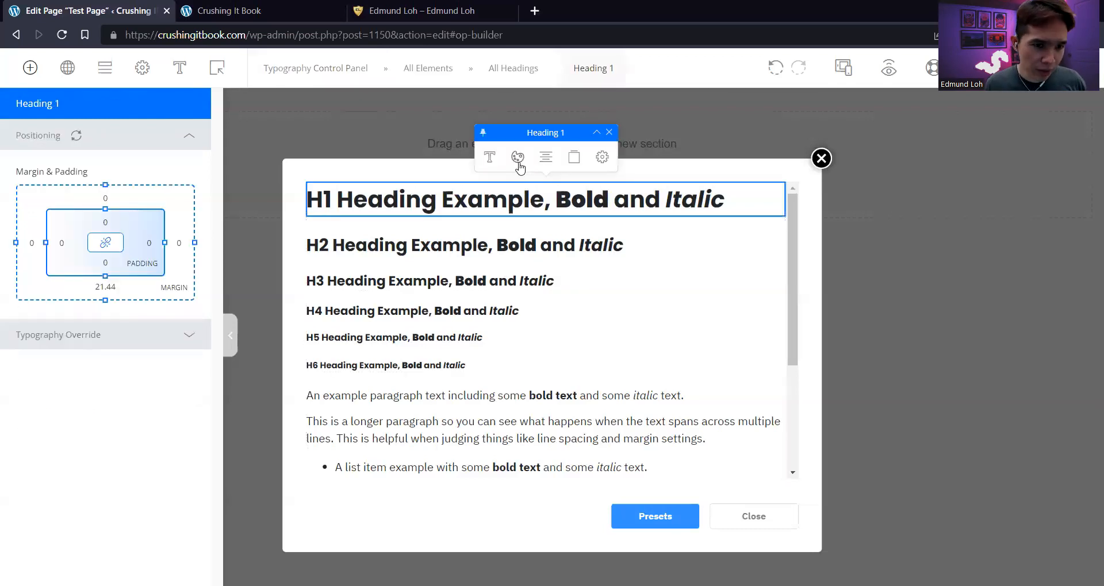
pyautogui.click(545, 161)
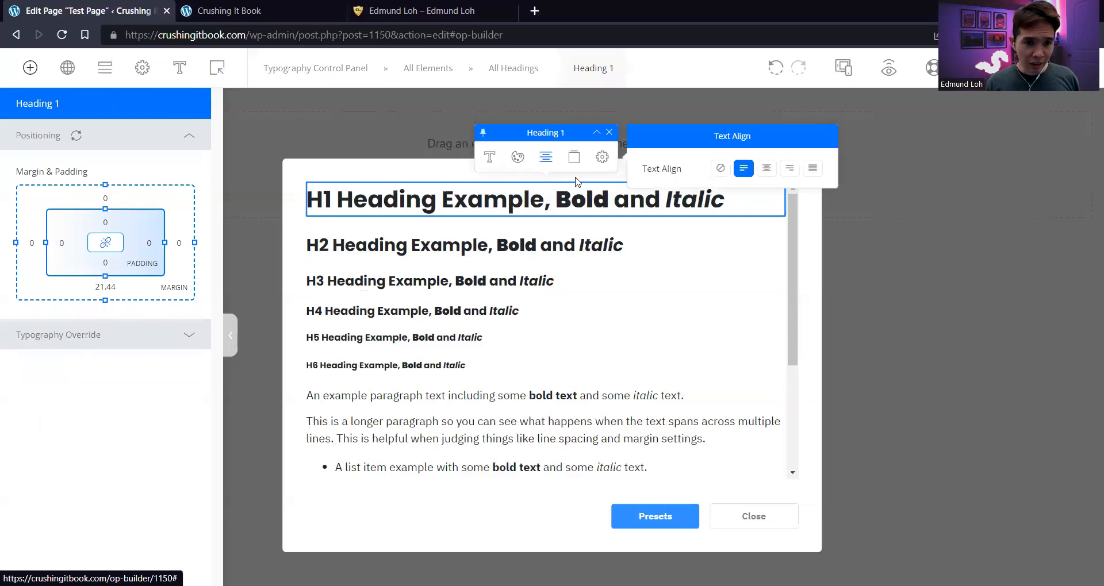
pyautogui.click(766, 169)
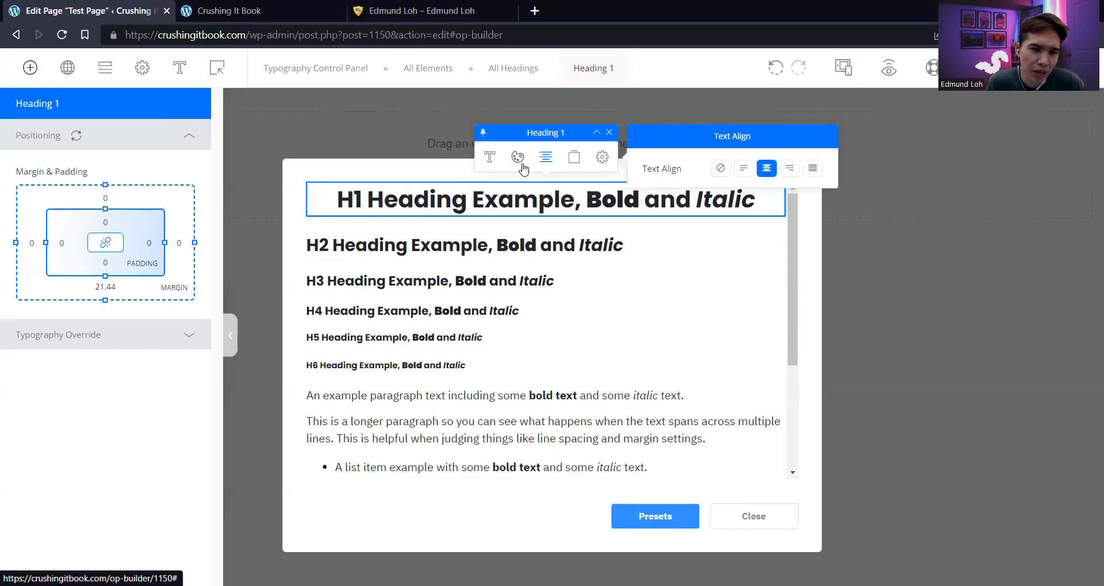
# Browse the available font families for Heading 1, search for "popp" and choose Poppins
pyautogui.click(488, 159)
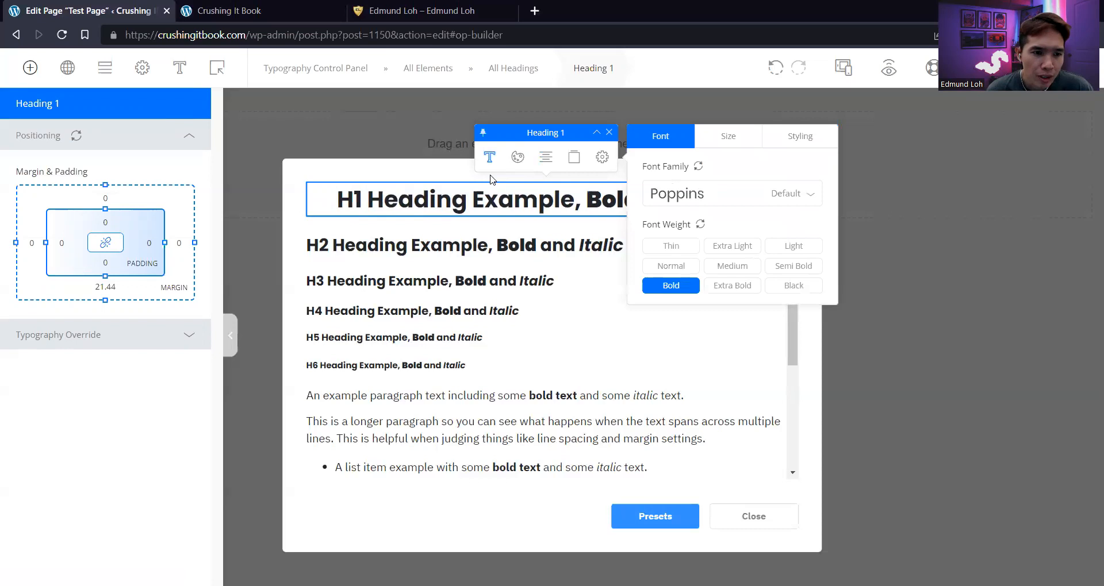
pyautogui.click(699, 196)
pyautogui.moveTo(816, 249); pyautogui.dragTo(817, 321)
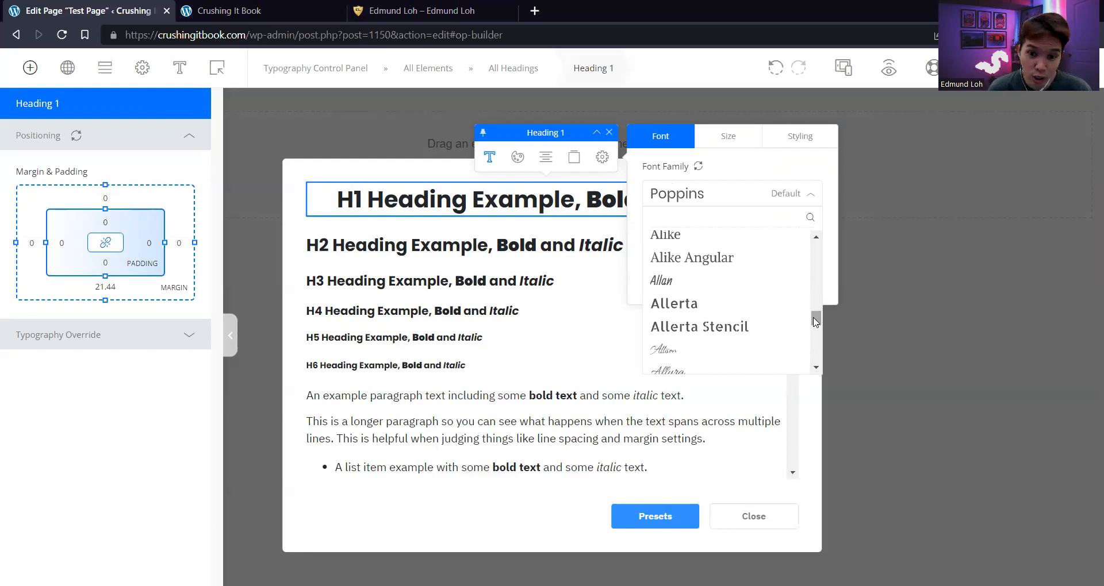
pyautogui.scroll(-15, 816, 330)
pyautogui.scroll(-10, 817, 339)
pyautogui.scroll(-10, 817, 351)
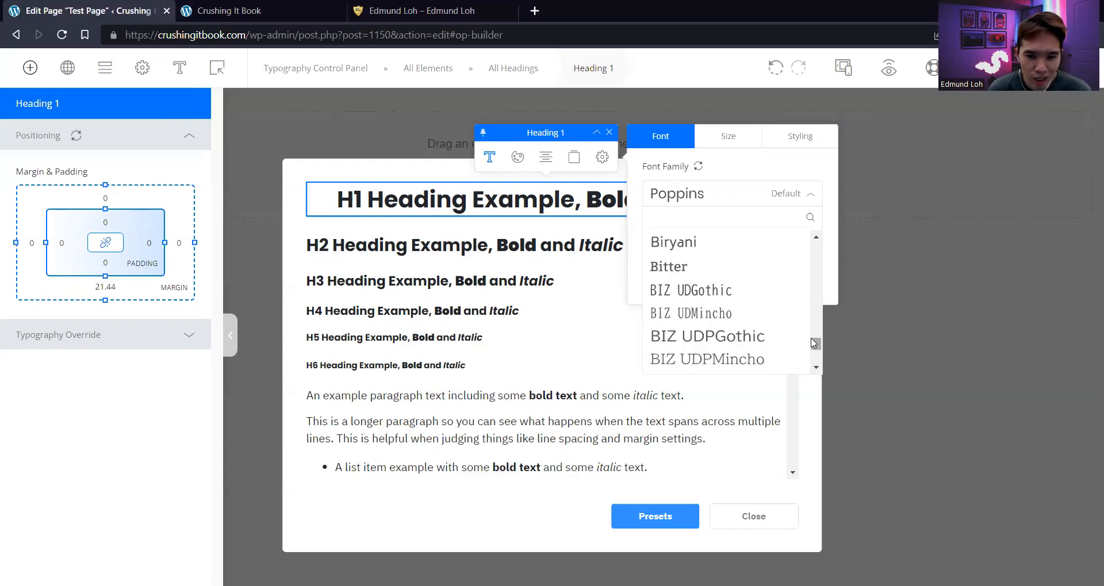
pyautogui.moveTo(814, 343); pyautogui.dragTo(766, 214)
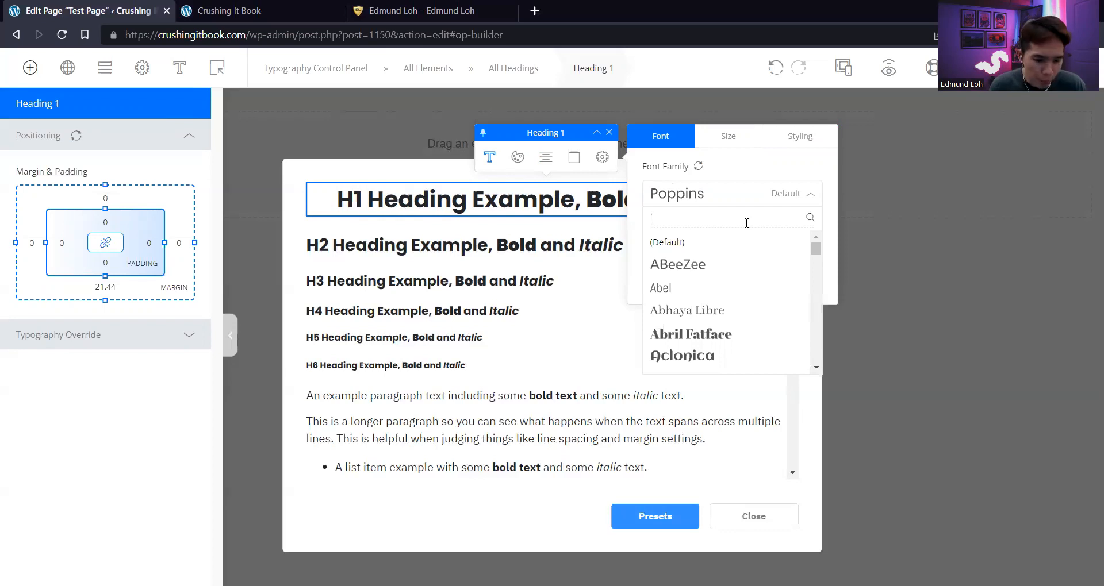
pyautogui.write('popp')
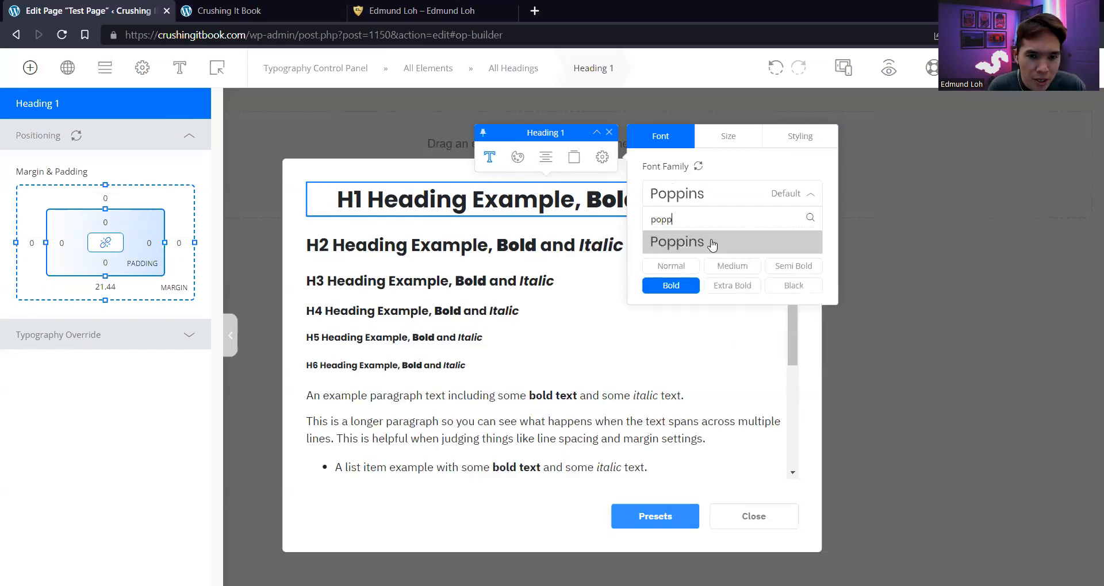
pyautogui.click(713, 242)
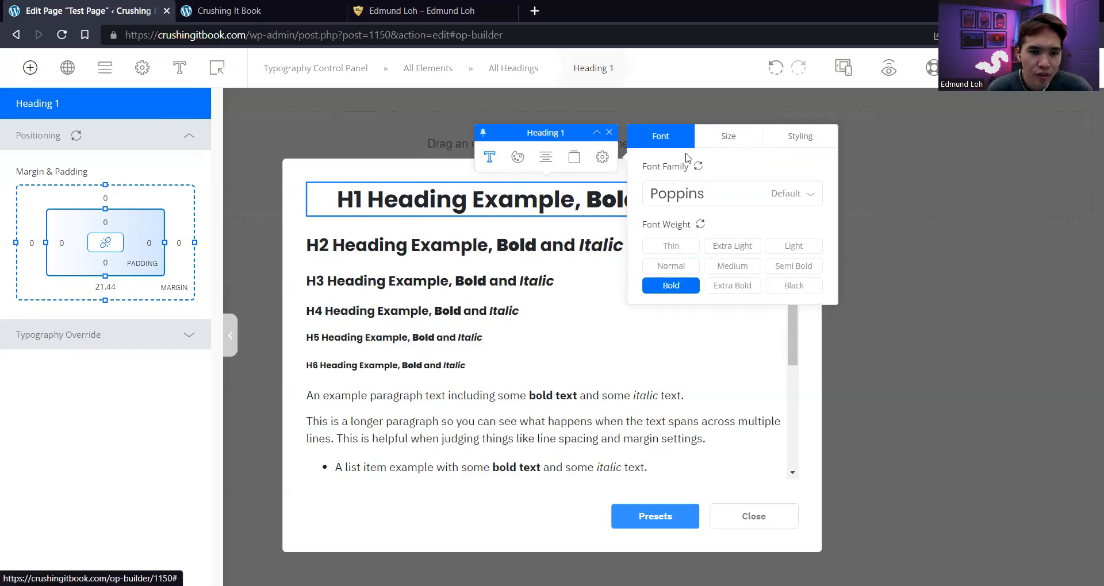
# Set Heading 1's text colour to #2d2d2d
pyautogui.click(517, 163)
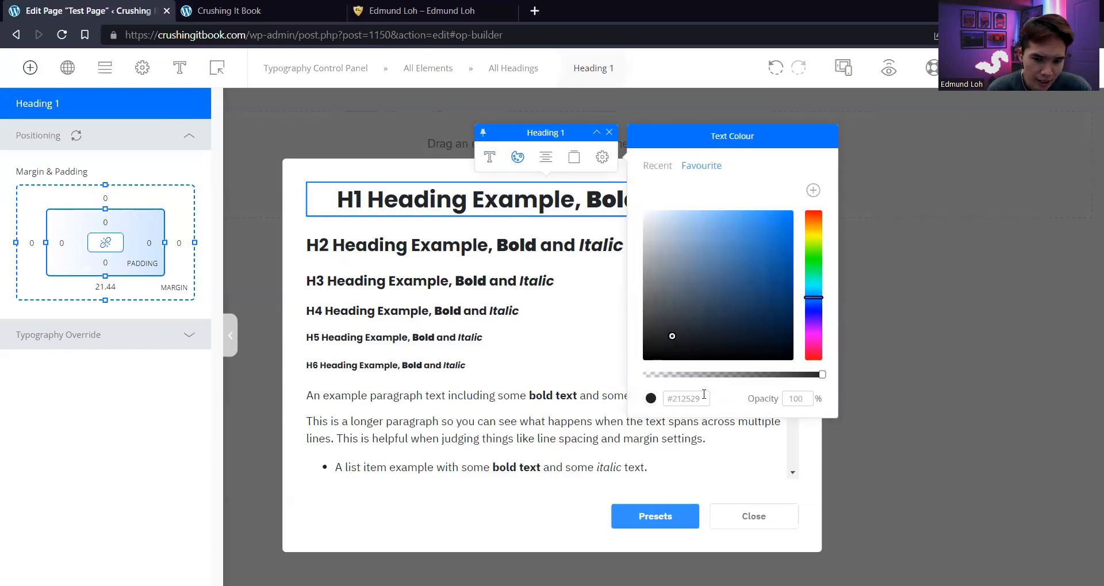
pyautogui.click(703, 397)
pyautogui.write('#2d2d2d')
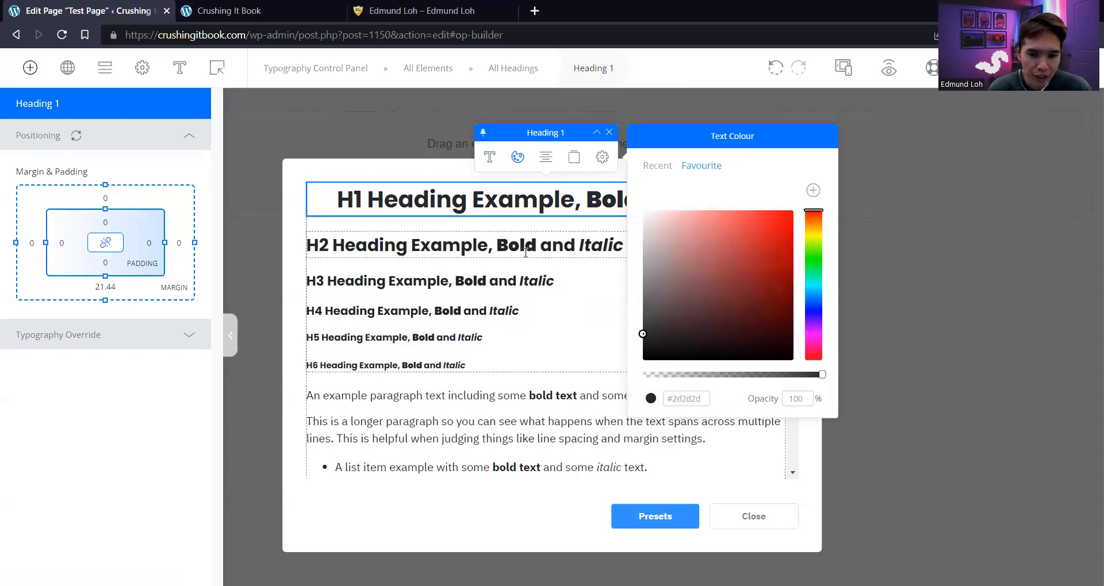
# Set Heading 1's line height to 1.3 em
pyautogui.click(491, 156)
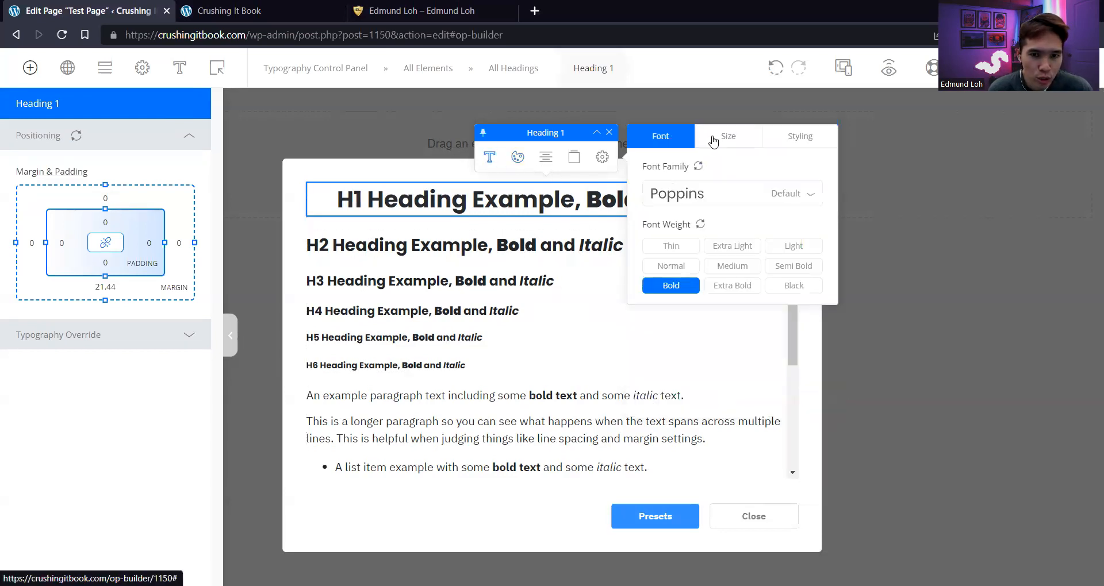
pyautogui.click(716, 140)
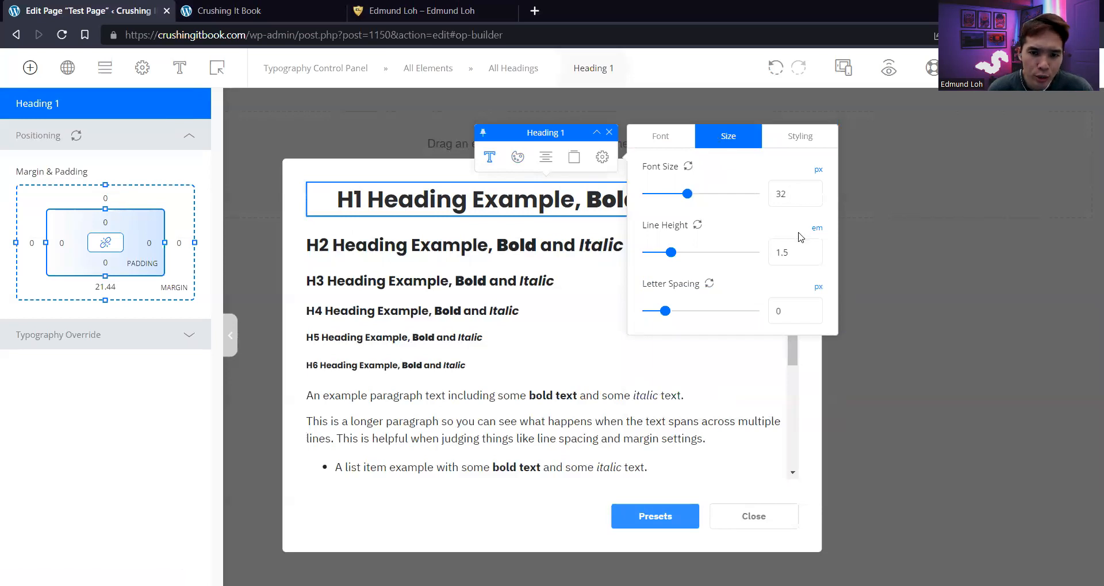
pyautogui.click(788, 253)
pyautogui.press('BackSpace')
pyautogui.write('3')
pyautogui.click(789, 190)
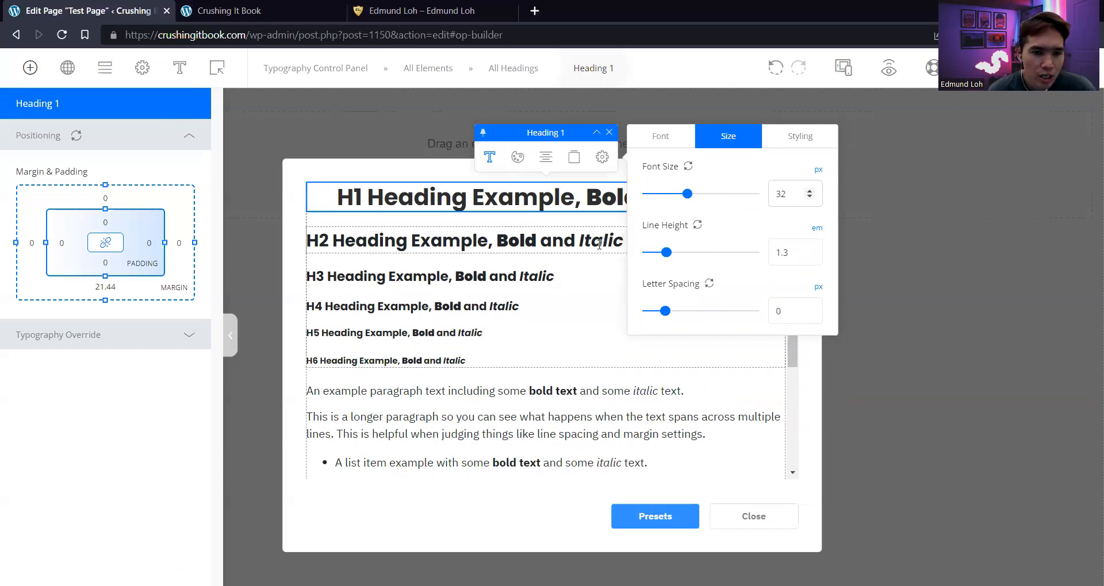
# Centre-align the Heading 2 style and set its text colour to #2d2d2d
pyautogui.click(415, 241)
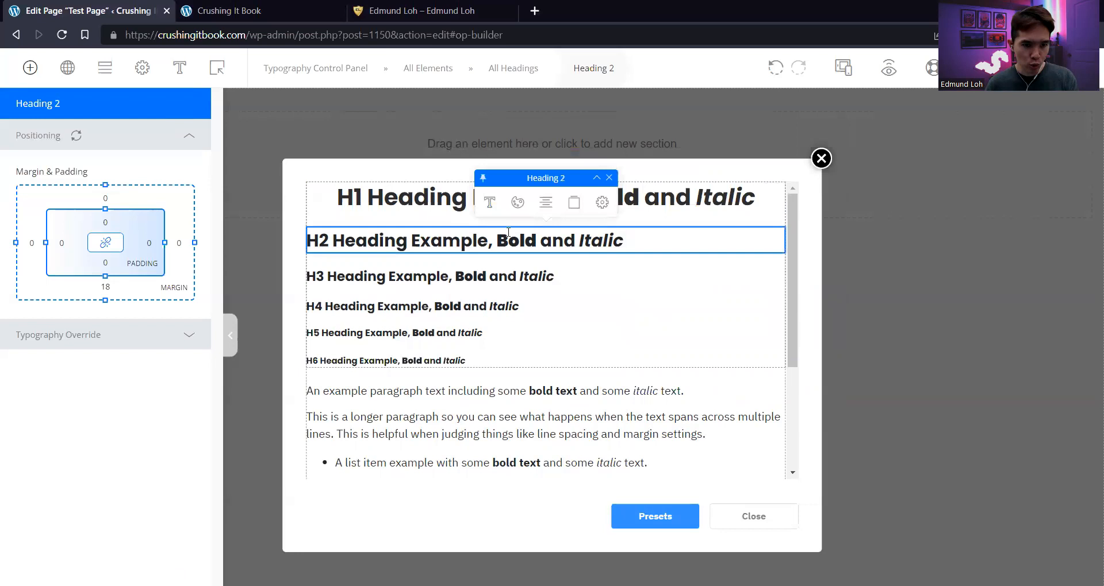
pyautogui.click(546, 202)
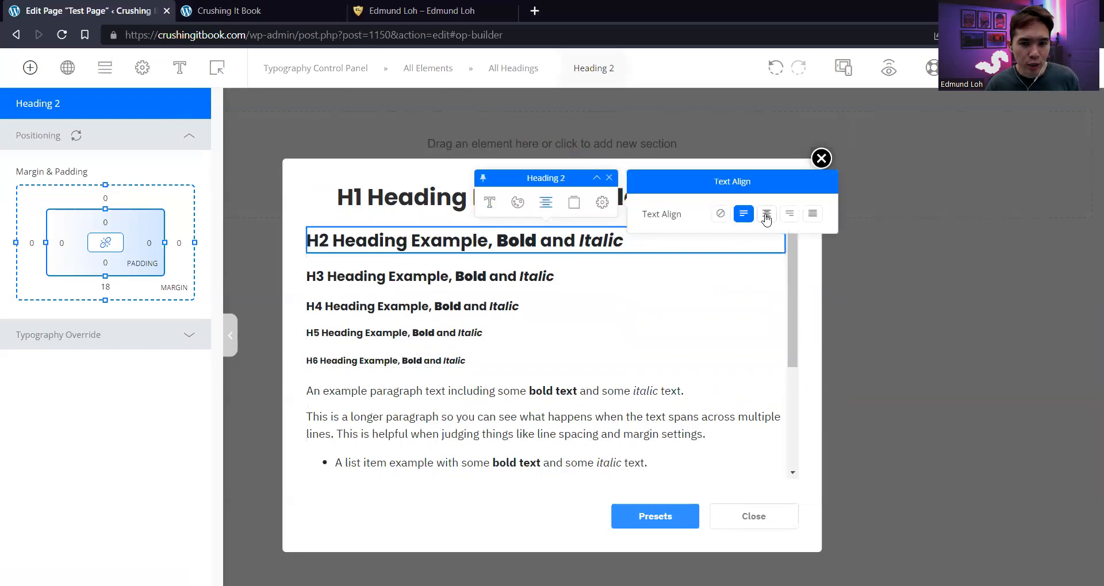
pyautogui.click(766, 214)
pyautogui.click(517, 202)
pyautogui.moveTo(698, 444); pyautogui.dragTo(631, 458)
pyautogui.write('2d2d2d')
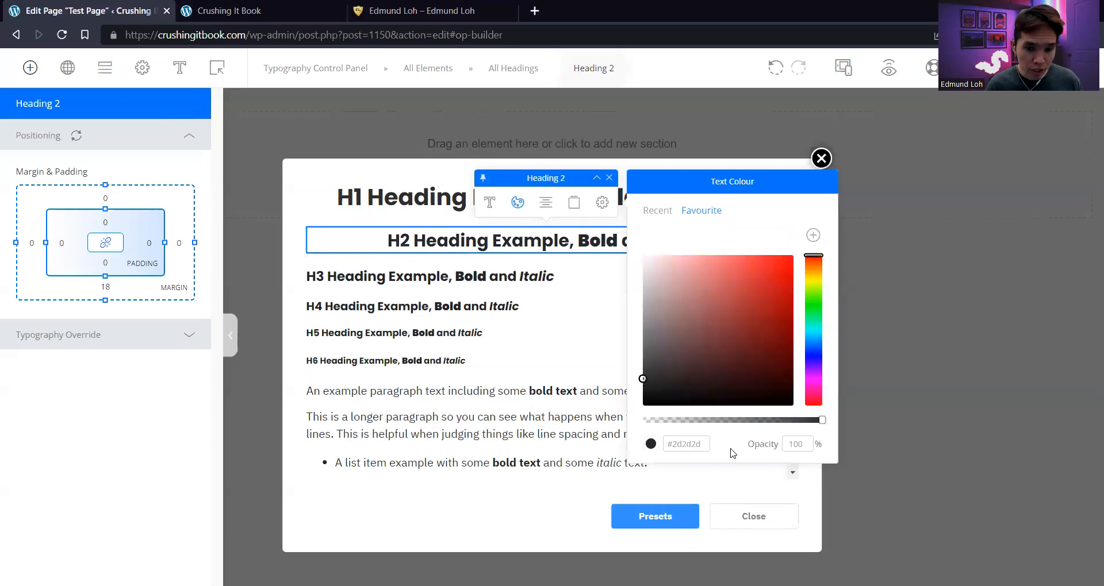
# Keep Heading 2's font family as Poppins and set its font size to 27 px and line height to 1.3 em
pyautogui.click(489, 203)
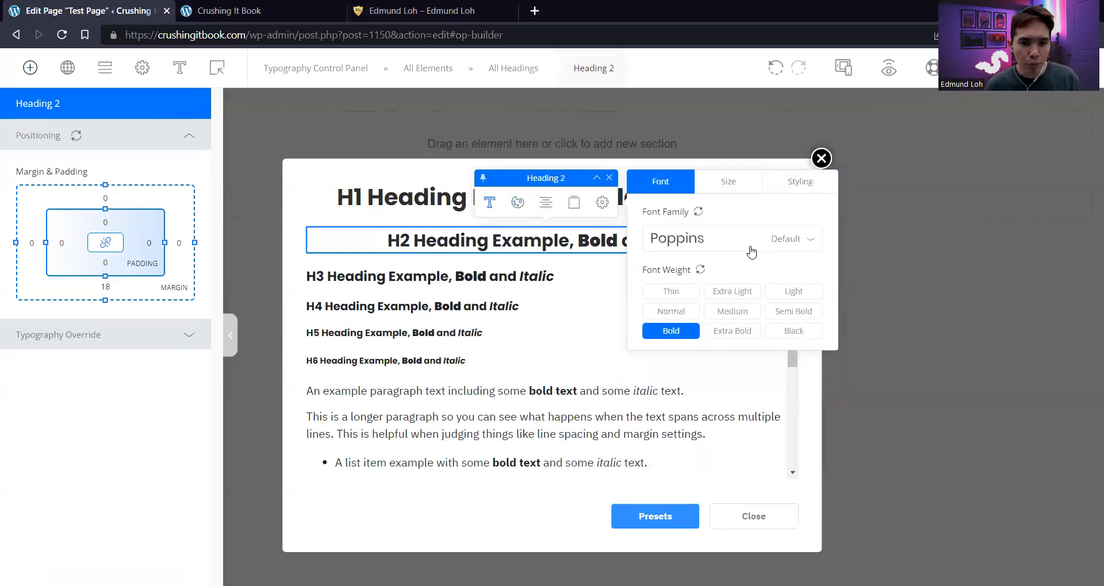
pyautogui.click(736, 239)
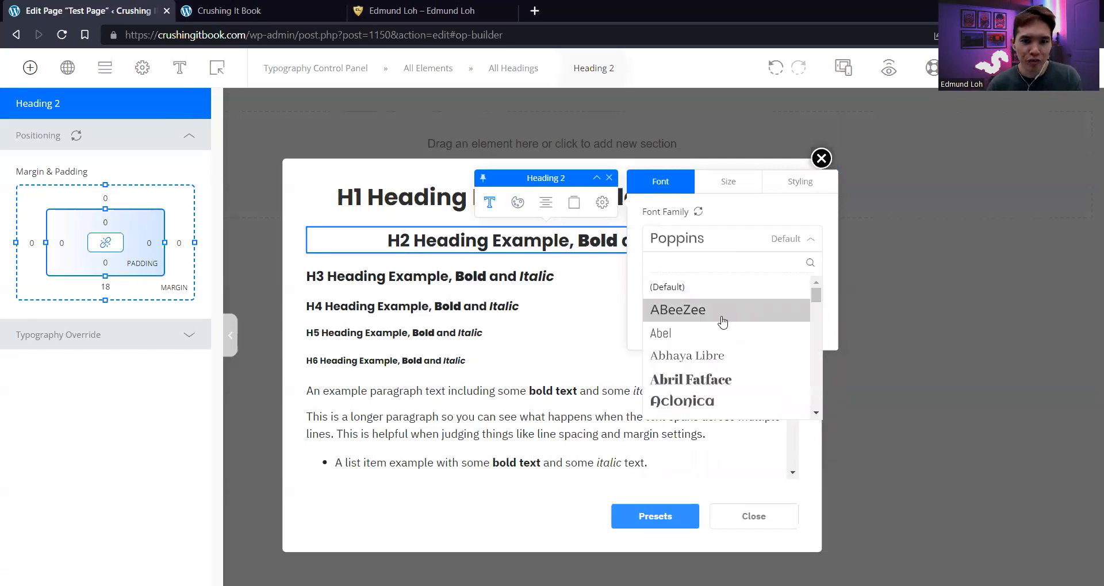
pyautogui.click(739, 213)
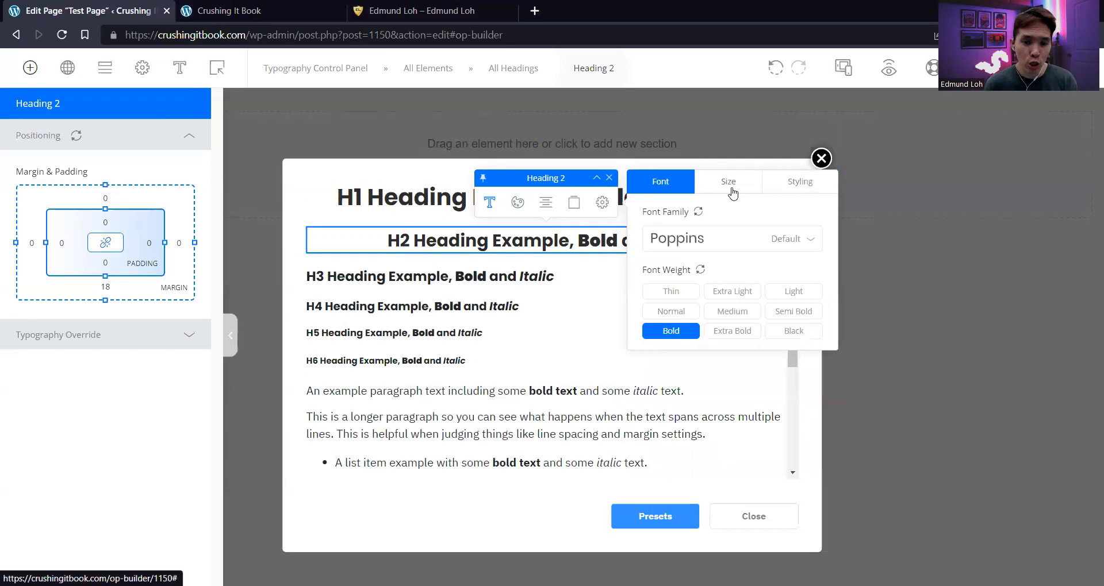
pyautogui.click(732, 190)
pyautogui.click(807, 237)
pyautogui.click(807, 237)
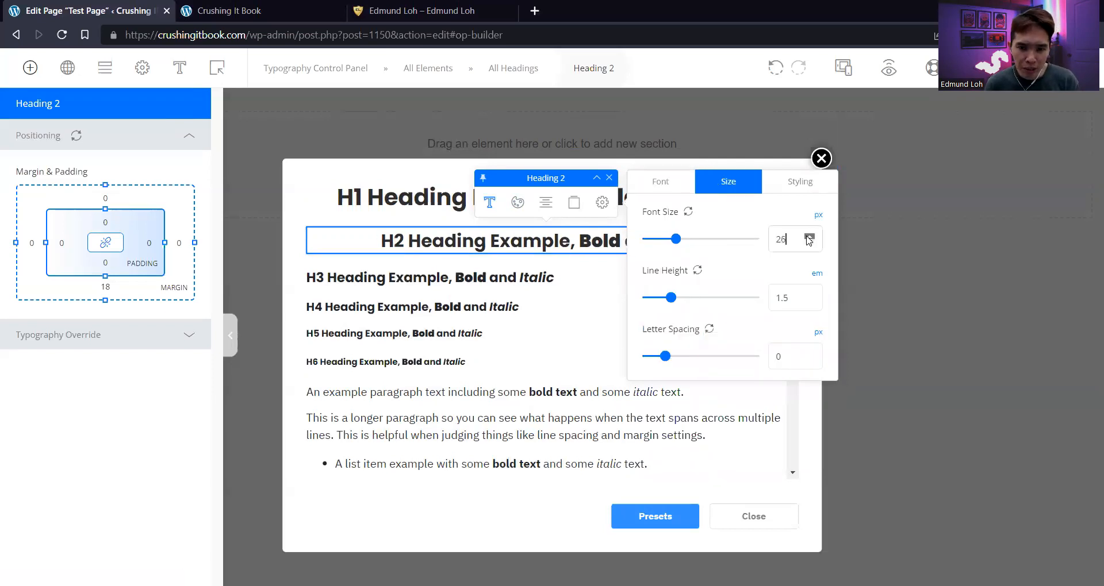
pyautogui.click(810, 238)
pyautogui.click(784, 299)
pyautogui.press('BackSpace')
pyautogui.write('3')
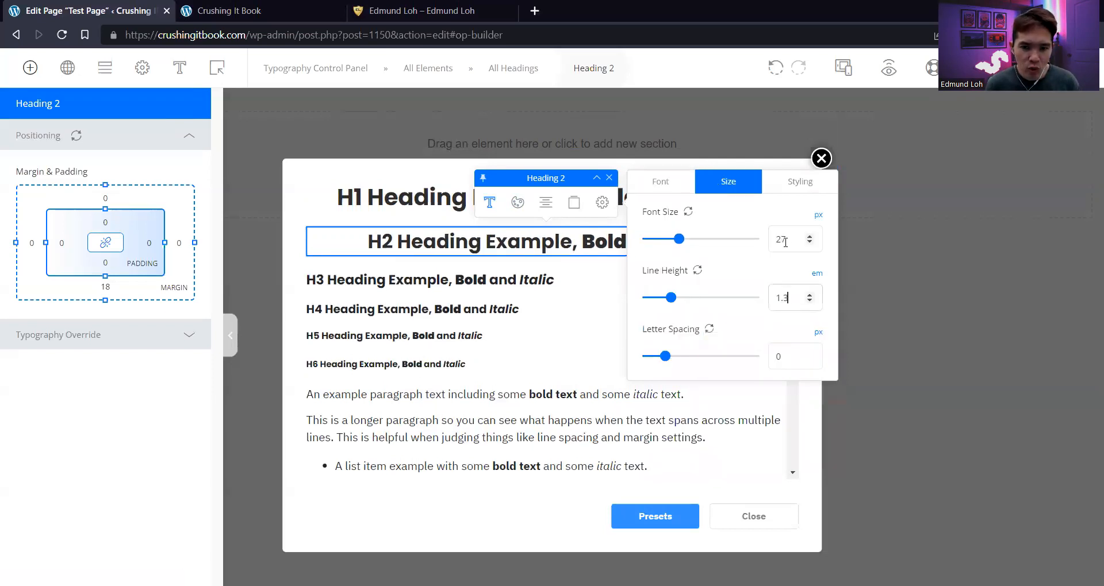
# Set the Paragraph style's font size to 18 px
pyautogui.click(544, 269)
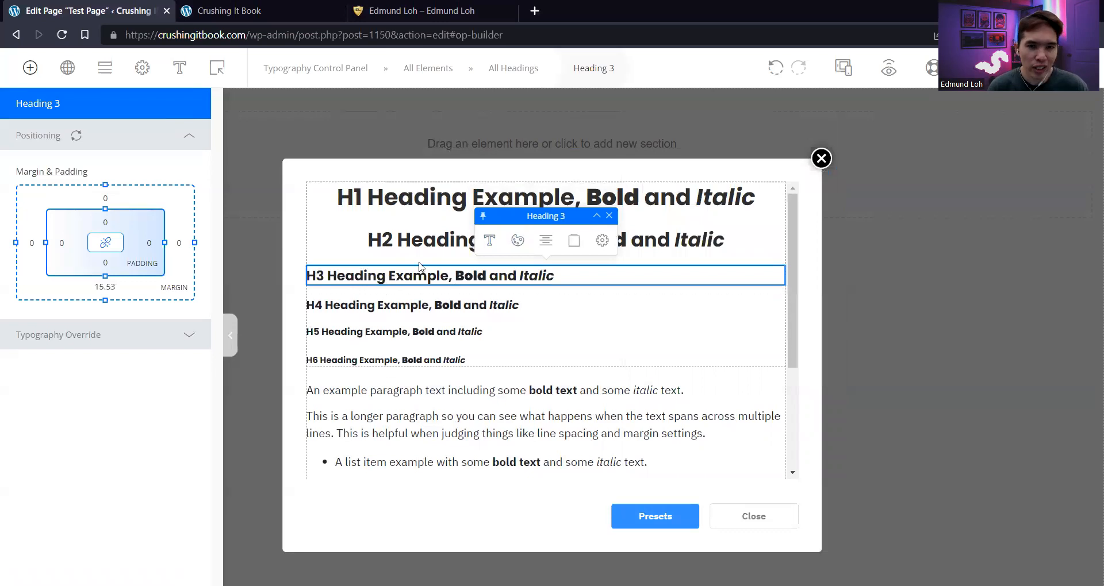
pyautogui.click(433, 239)
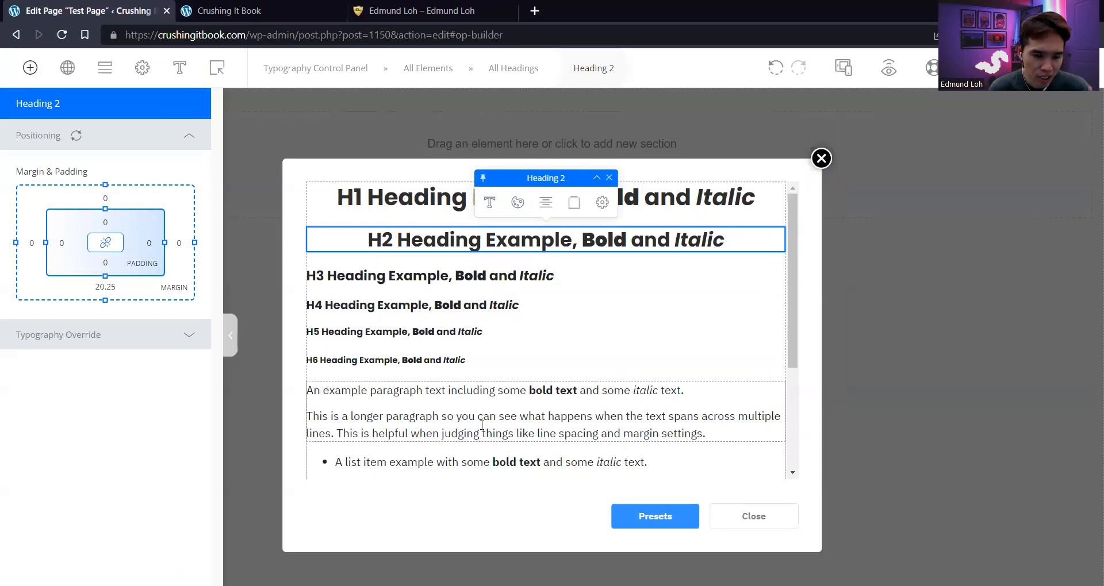
pyautogui.click(419, 408)
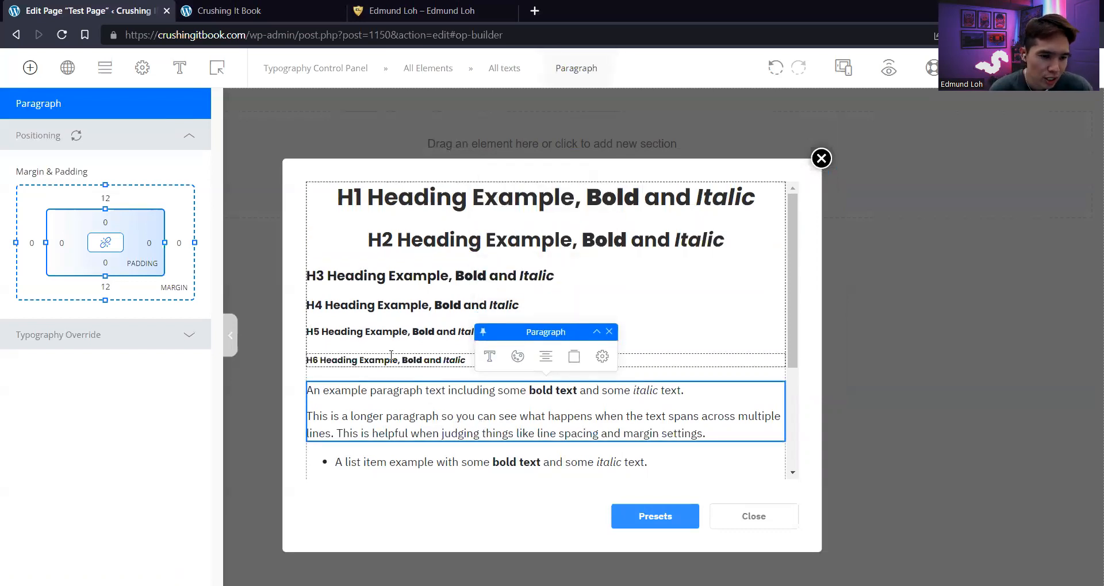
pyautogui.scroll(-3, 419, 408)
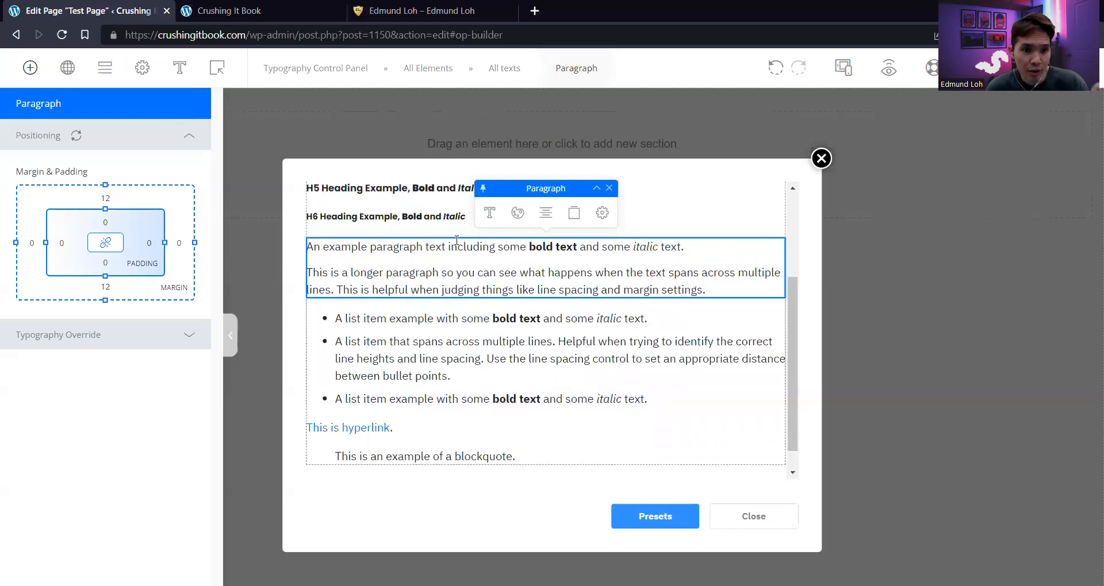
pyautogui.click(490, 213)
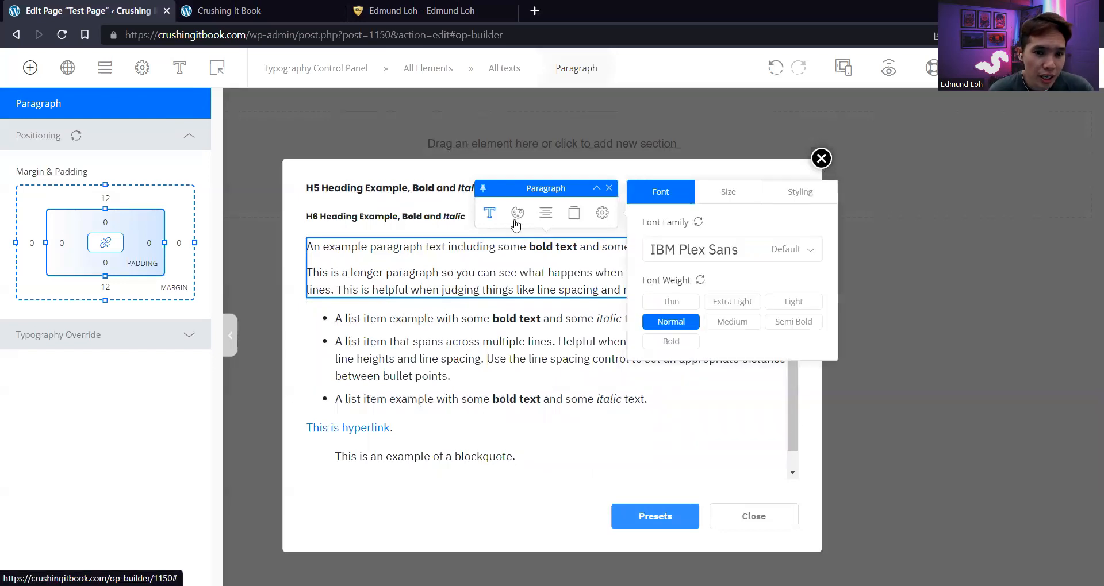
pyautogui.click(716, 198)
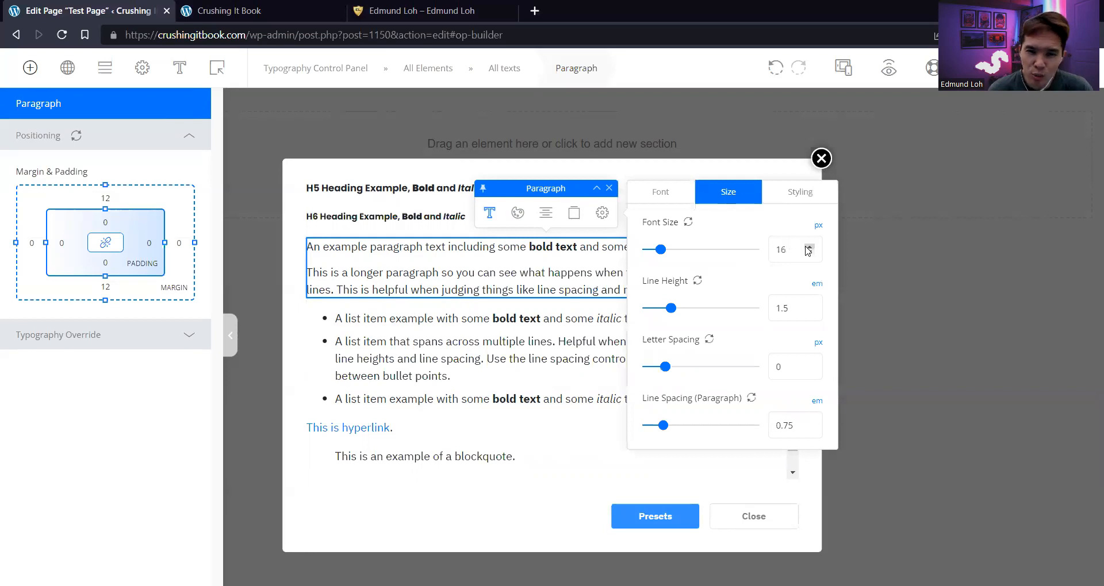
pyautogui.click(809, 248)
pyautogui.click(809, 248)
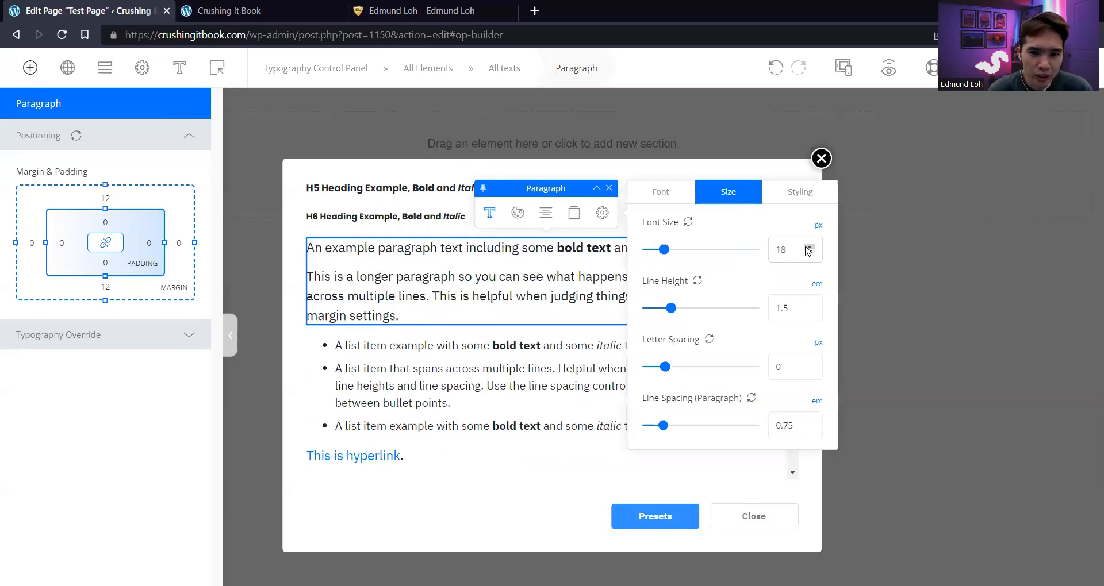
# Set the Paragraph style's font family to Poppins and its text colour to #474747
pyautogui.click(676, 198)
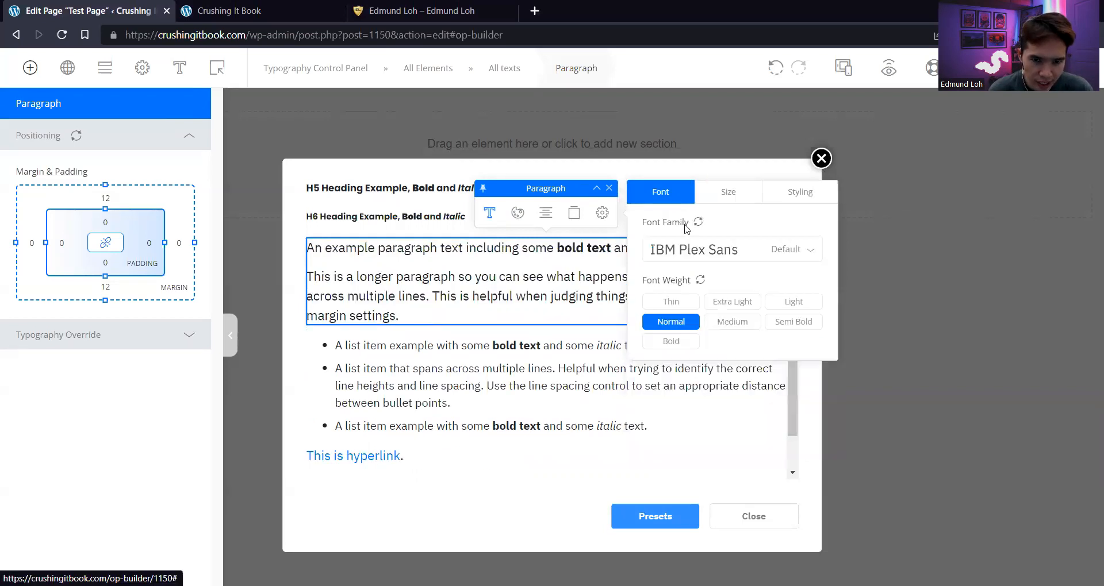
pyautogui.click(691, 260)
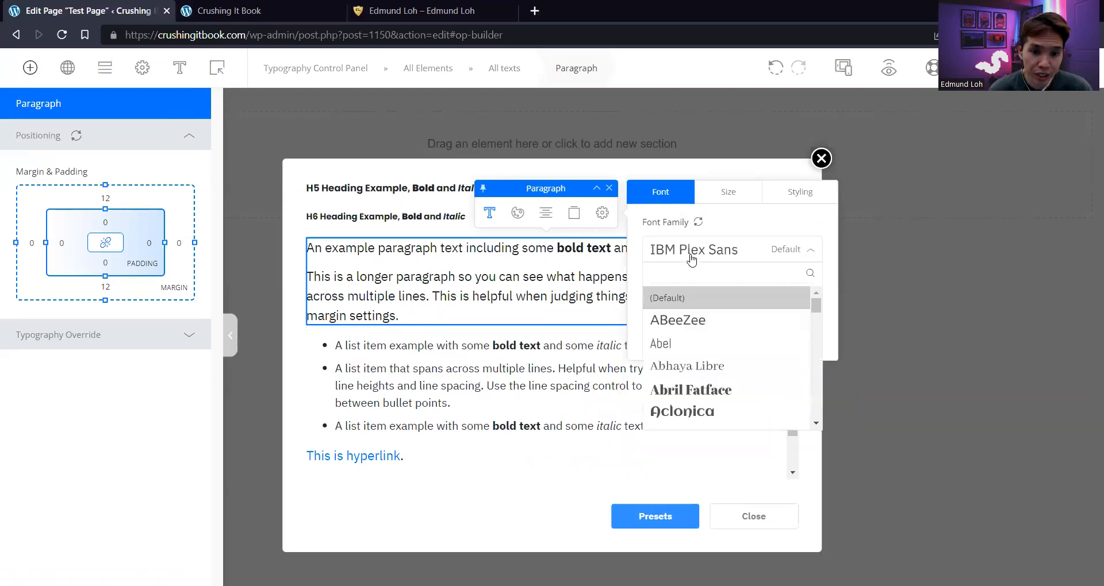
pyautogui.write('popp')
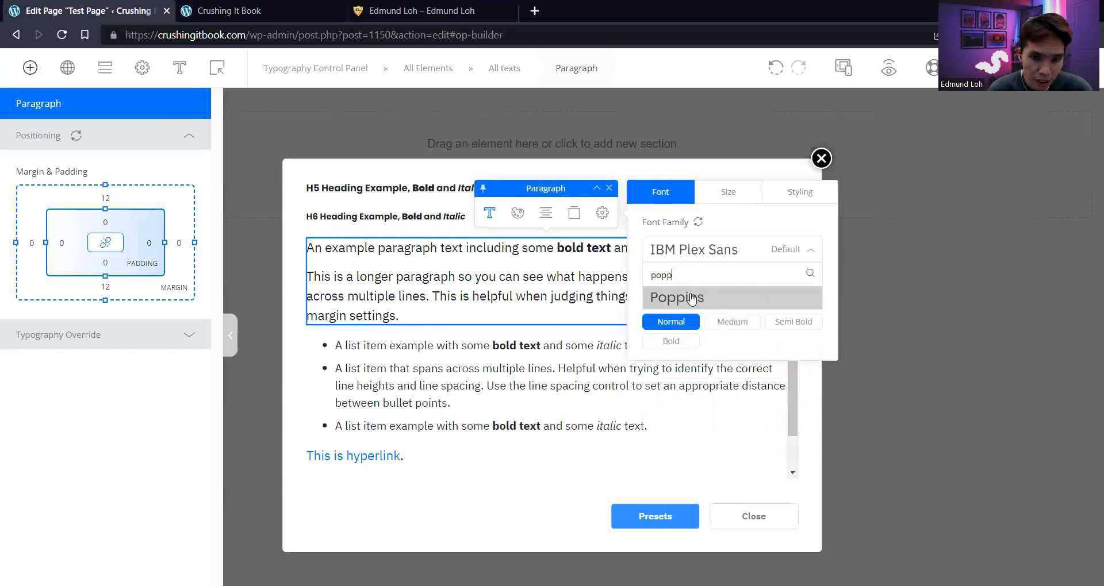
pyautogui.click(692, 297)
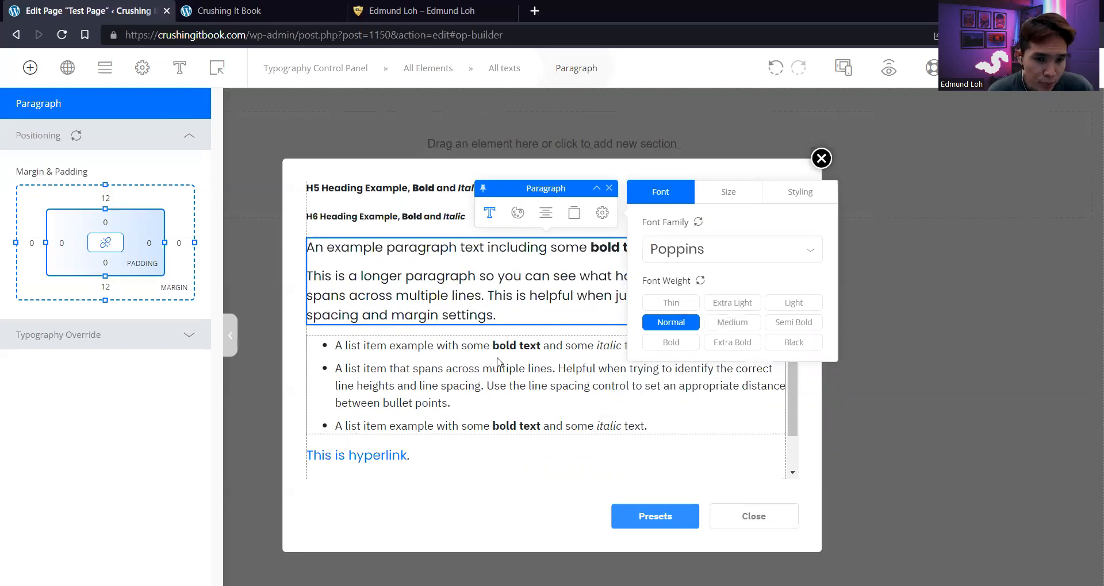
pyautogui.click(517, 212)
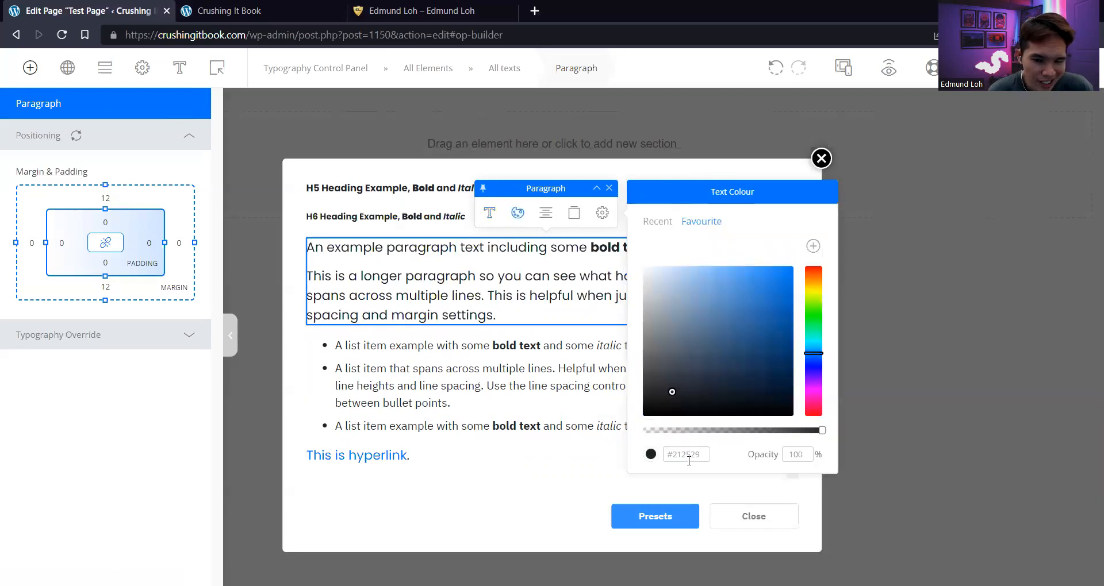
pyautogui.moveTo(675, 452); pyautogui.dragTo(723, 462)
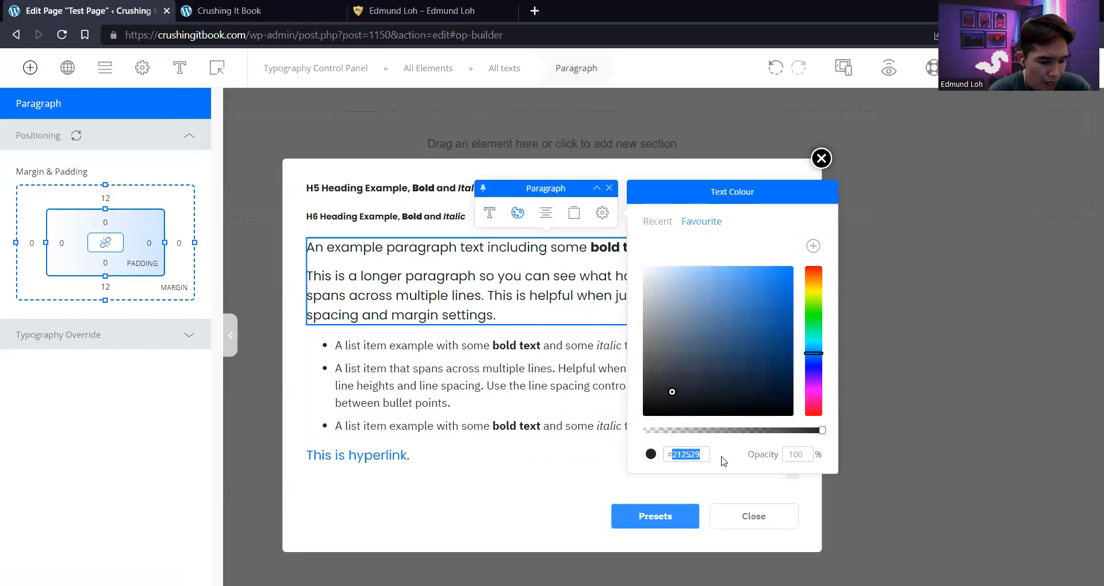
pyautogui.write('474747')
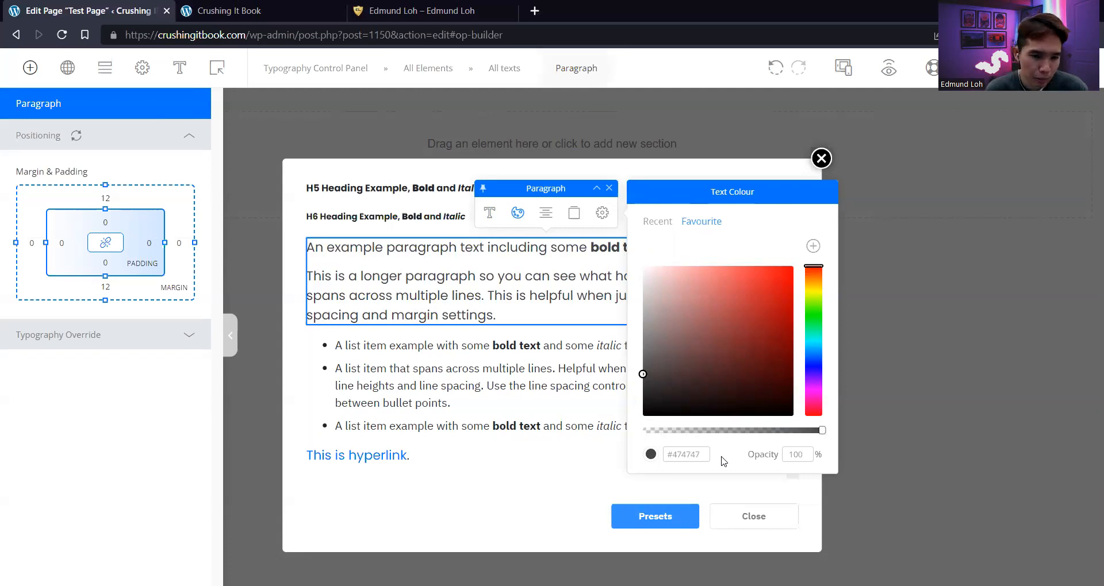
# Set the List style's font family to Poppins and its font size to 18 px
pyautogui.click(359, 380)
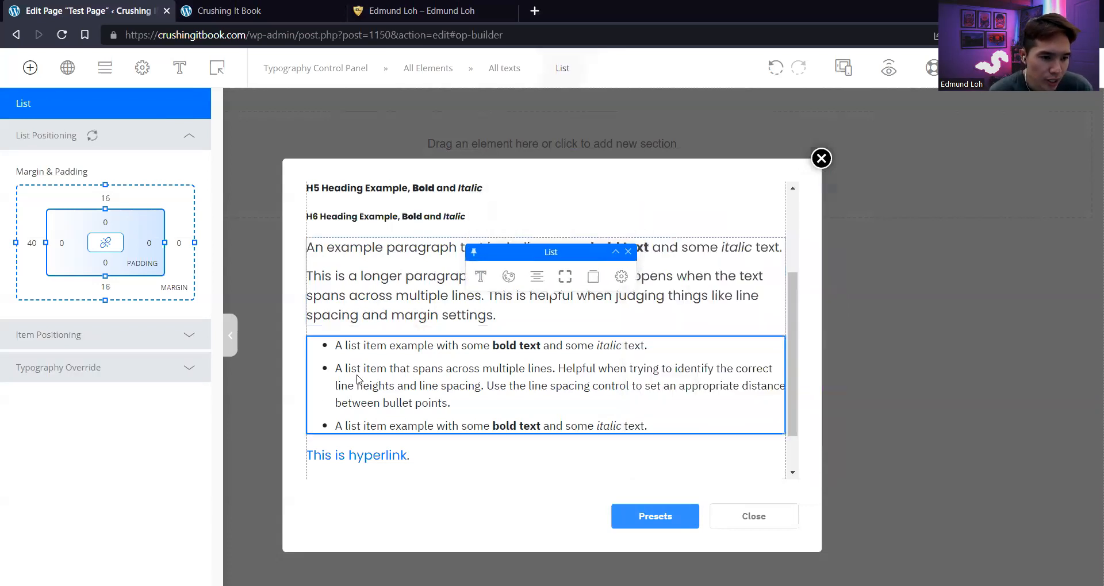
pyautogui.click(475, 312)
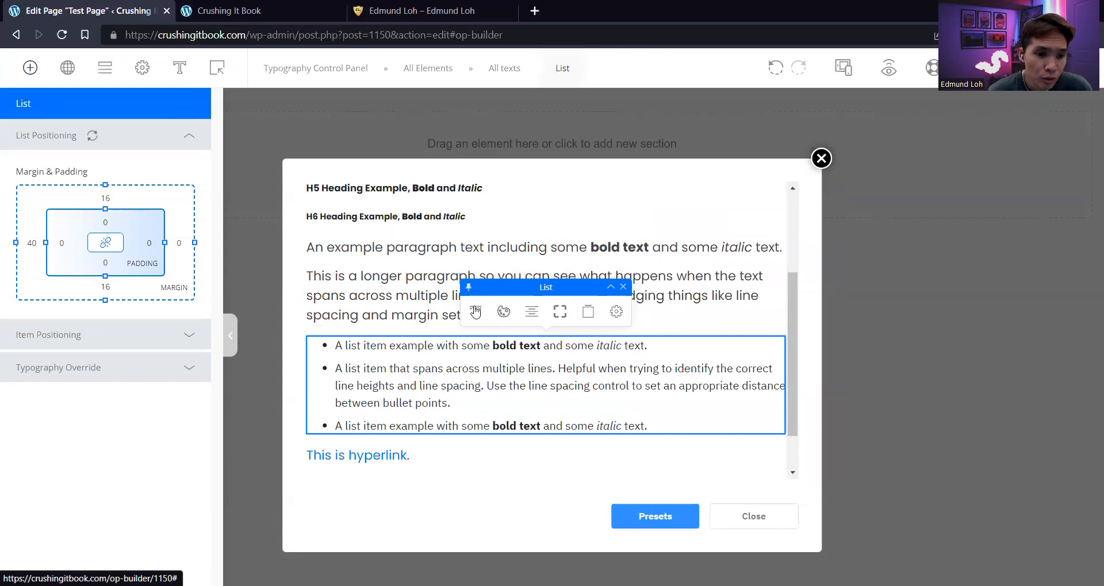
pyautogui.click(793, 348)
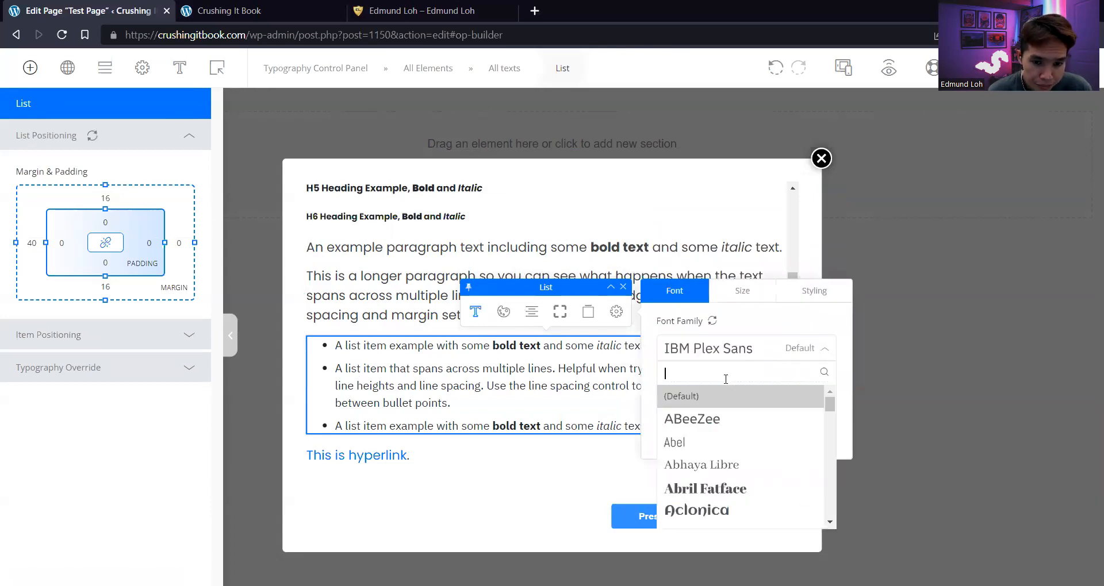
pyautogui.write('popp')
pyautogui.click(720, 399)
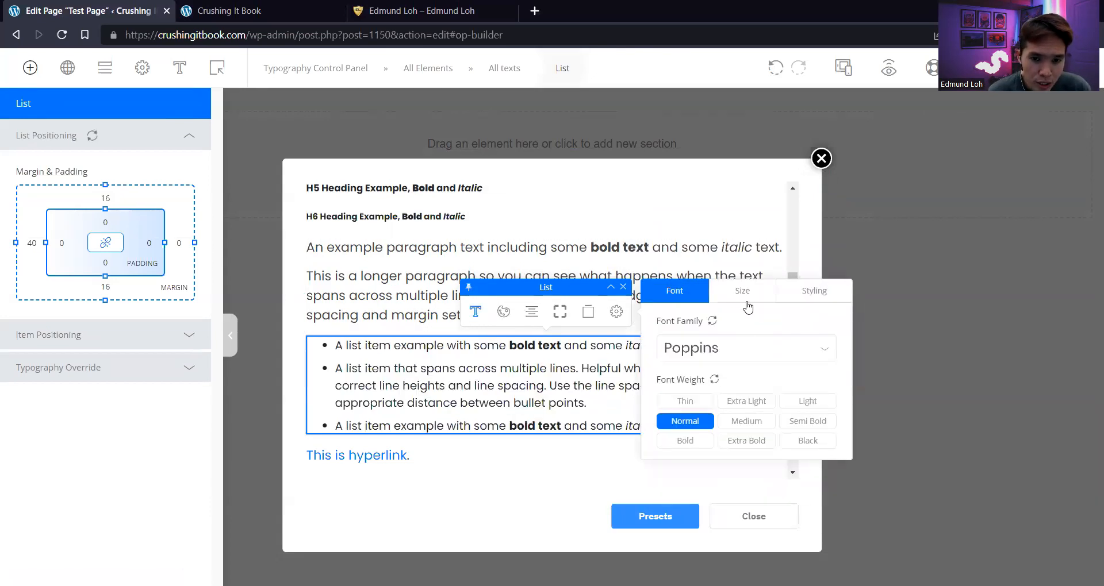
pyautogui.click(742, 292)
pyautogui.click(824, 345)
pyautogui.click(823, 345)
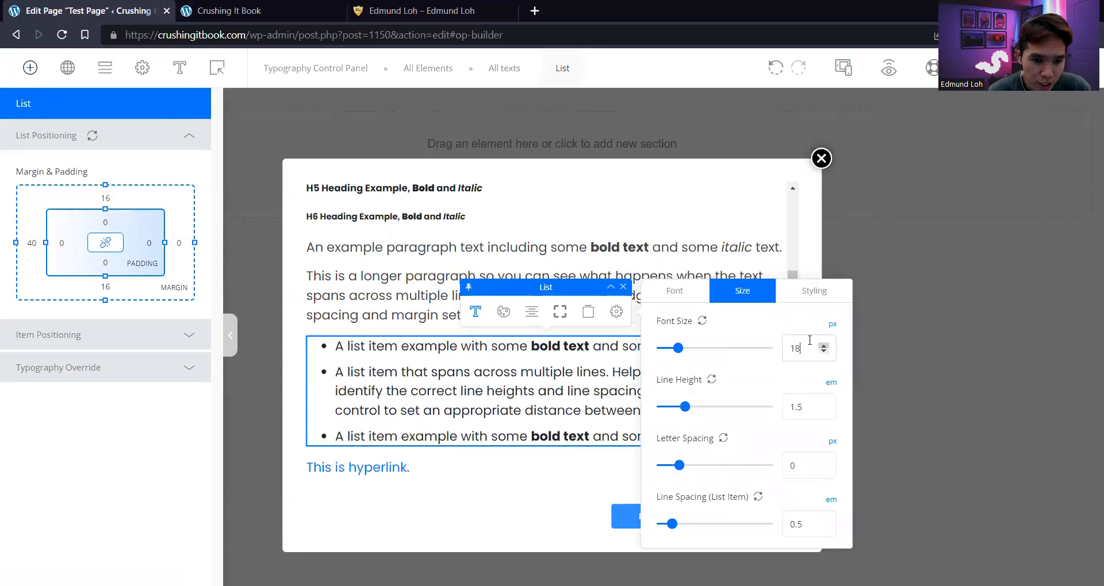
# Set the List style's text colour to #474747
pyautogui.click(503, 312)
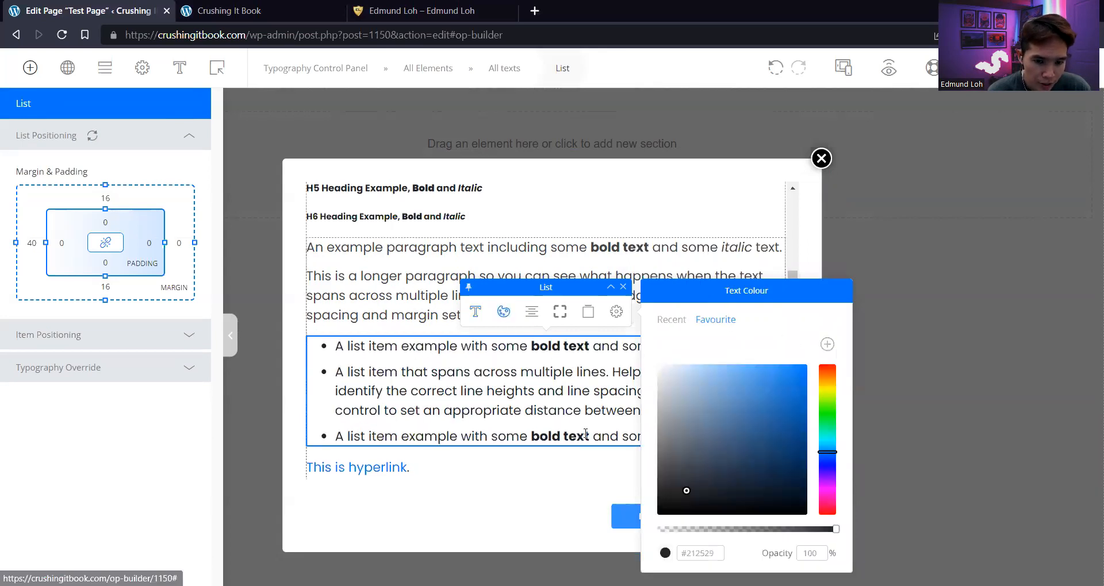
pyautogui.doubleClick(701, 553)
pyautogui.write('474747')
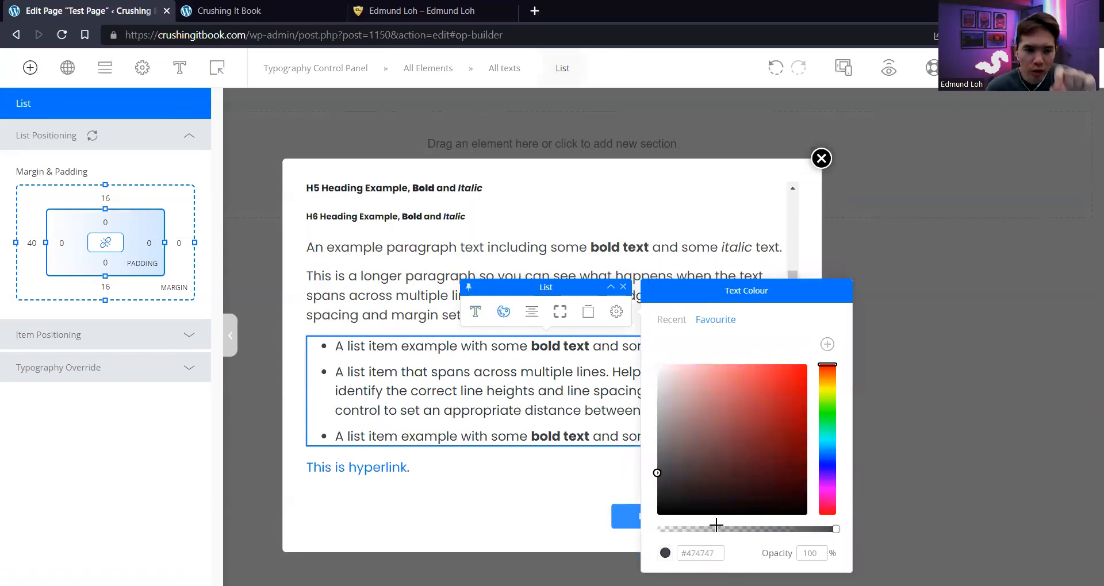
# Check the remaining paragraph and hyperlink styles and close the typography settings
pyautogui.click(583, 254)
pyautogui.scroll(-2, 356, 422)
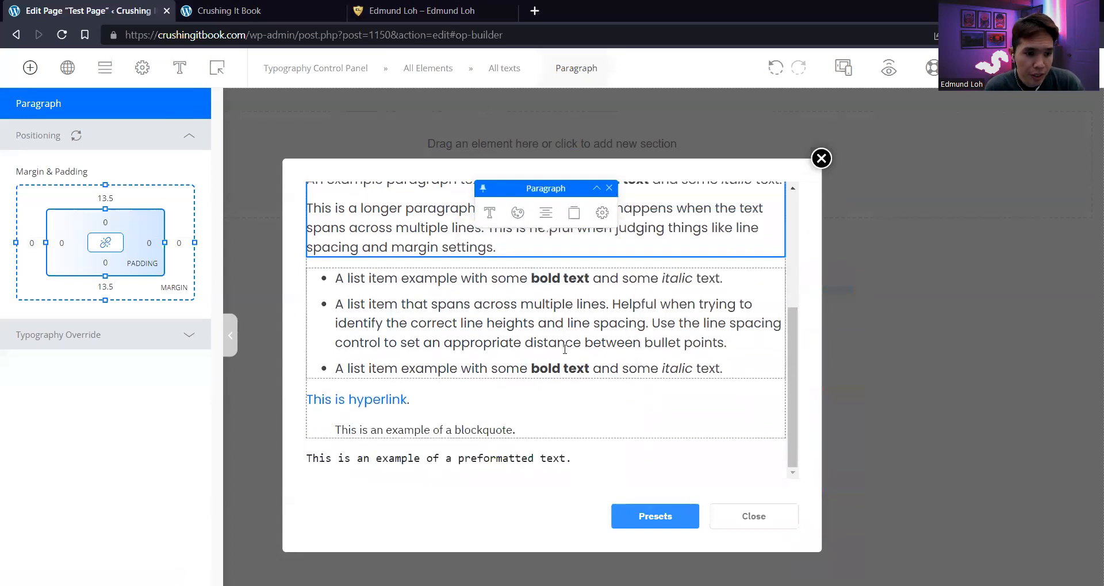
pyautogui.click(361, 402)
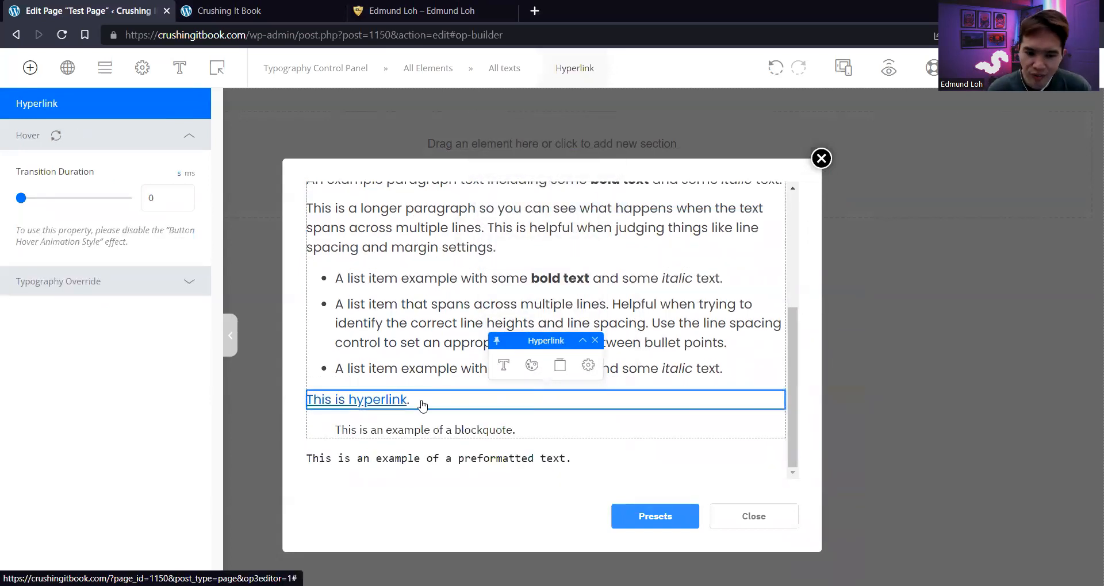
pyautogui.scroll(4, 617, 430)
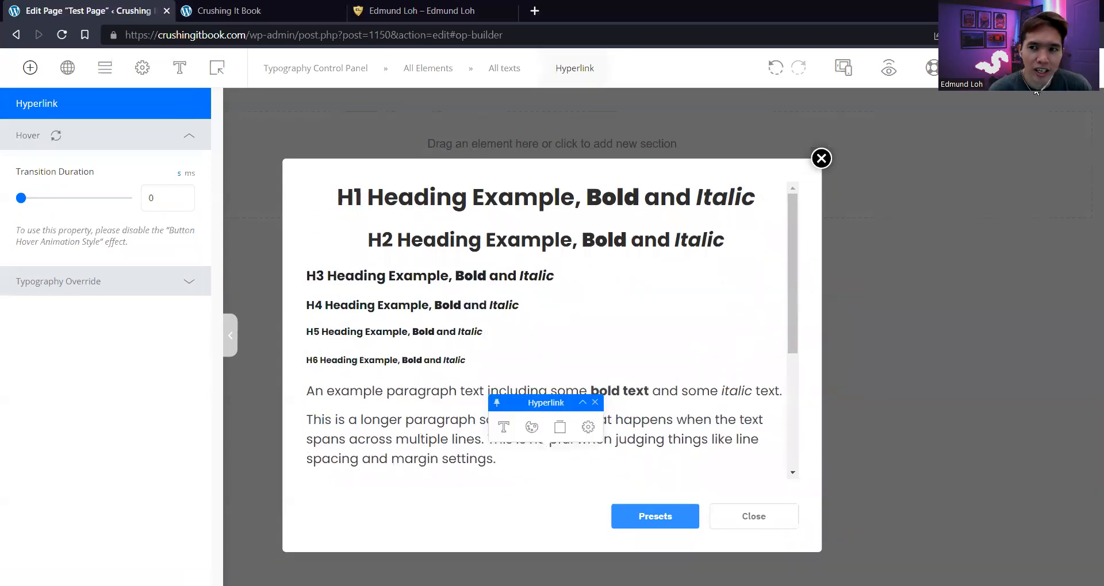
pyautogui.click(821, 158)
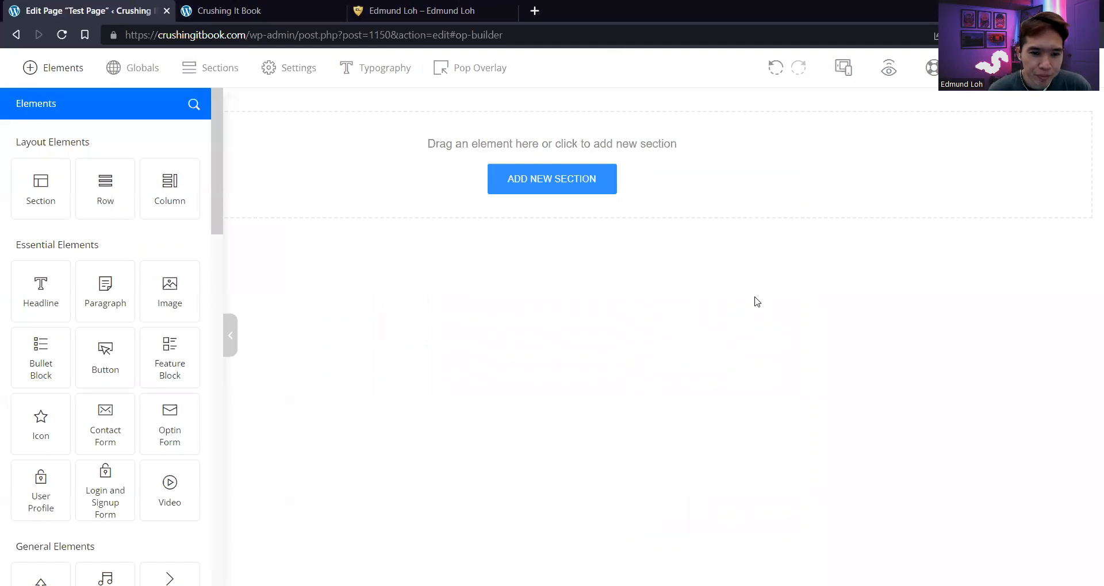
# Collapse the elements sidebar to give the blank page its full width
pyautogui.hotkey('alt', 'Tab')
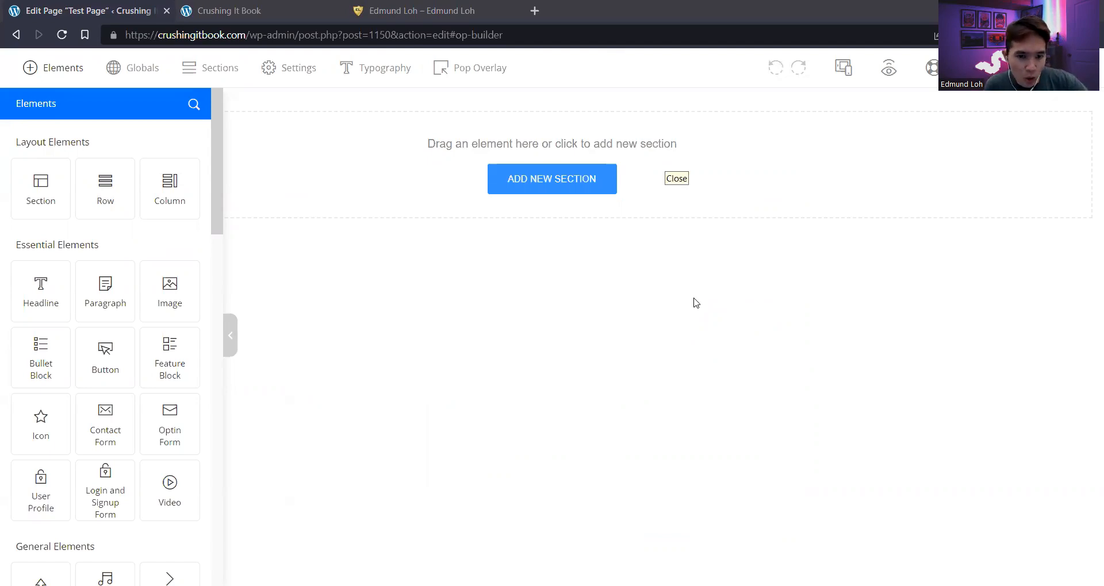
pyautogui.click(229, 334)
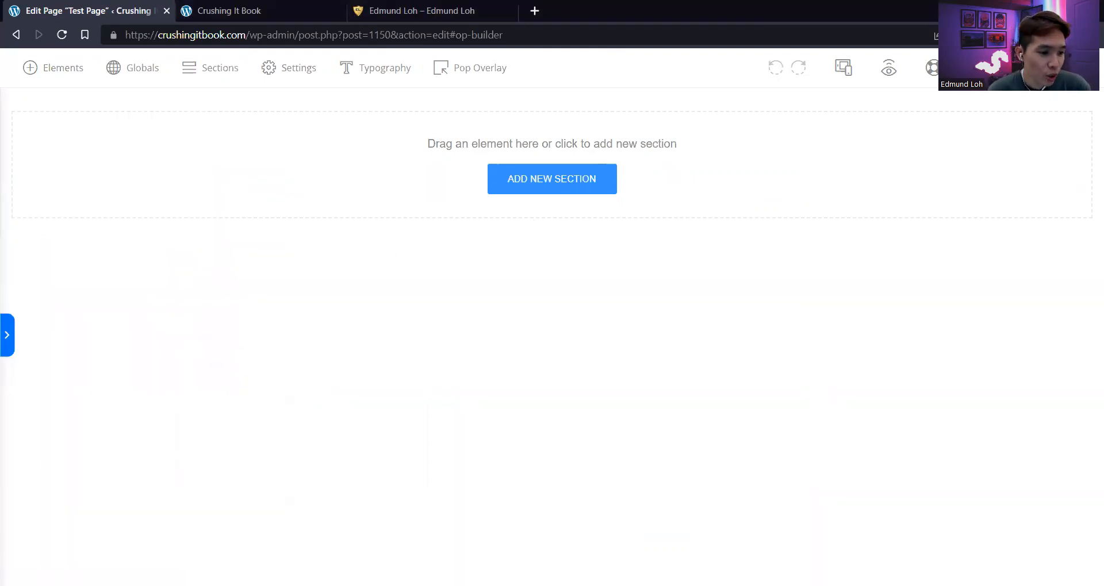
pyautogui.click(159, 392)
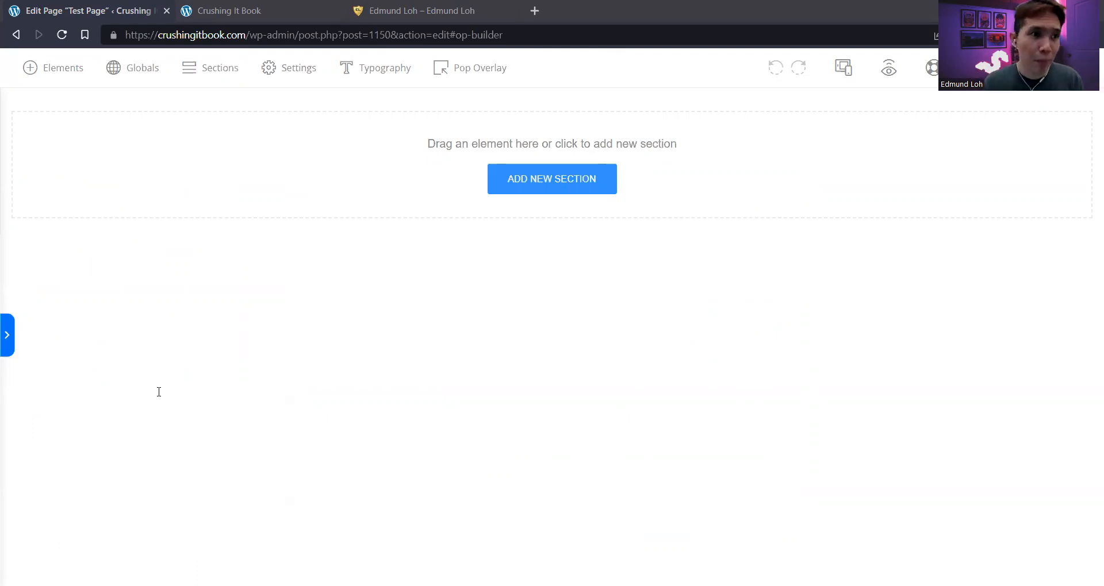
# View the Crushing It Book page and the author's personal website as examples, and return to the Test Page editor
pyautogui.click(286, 10)
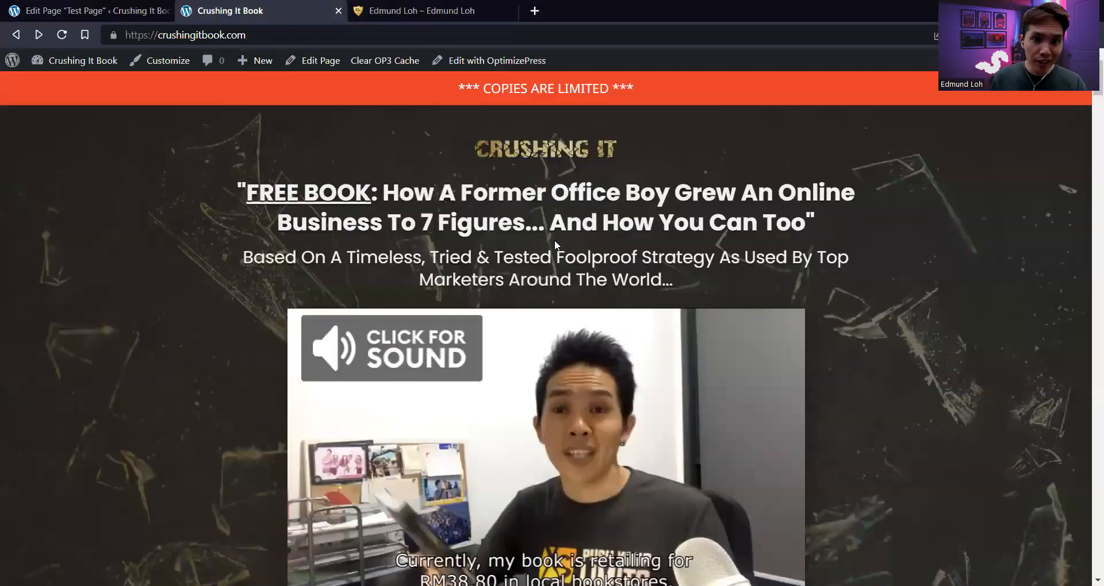
pyautogui.click(428, 5)
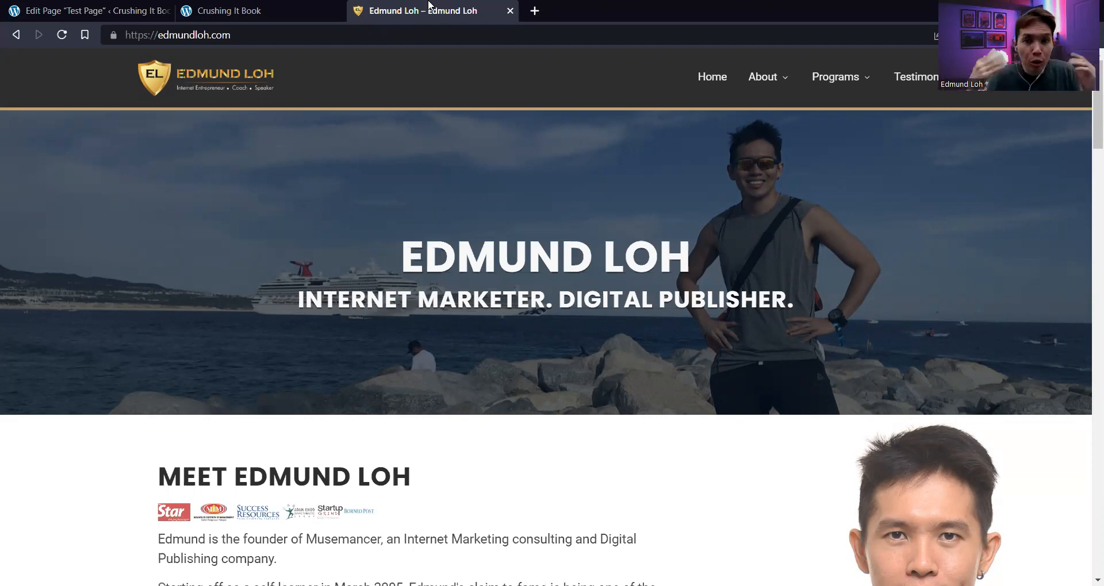
pyautogui.click(56, 11)
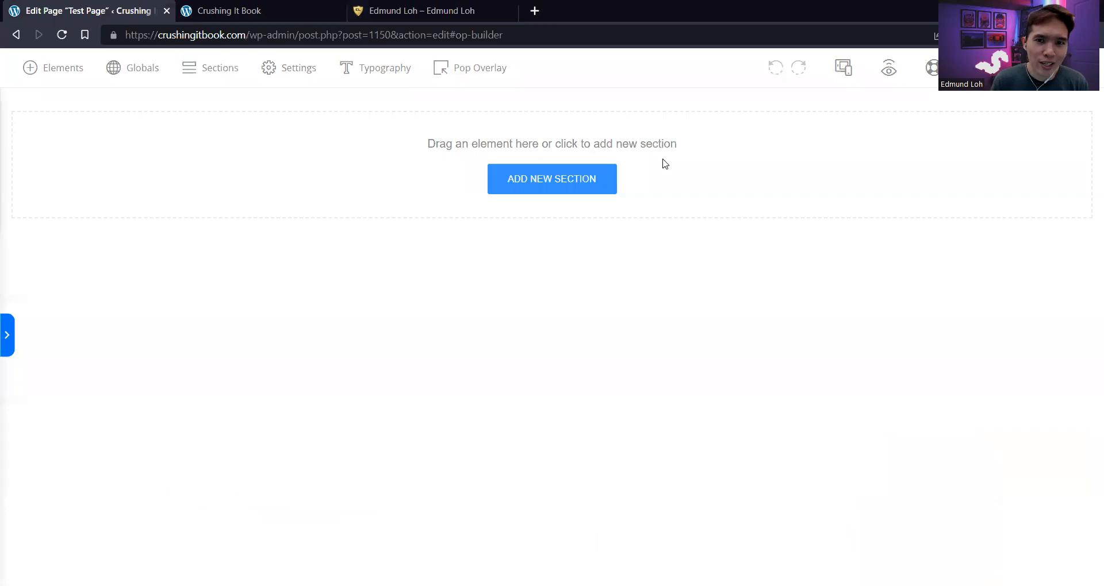
# Add a one-column section to the page and a two-column section below it
pyautogui.click(563, 180)
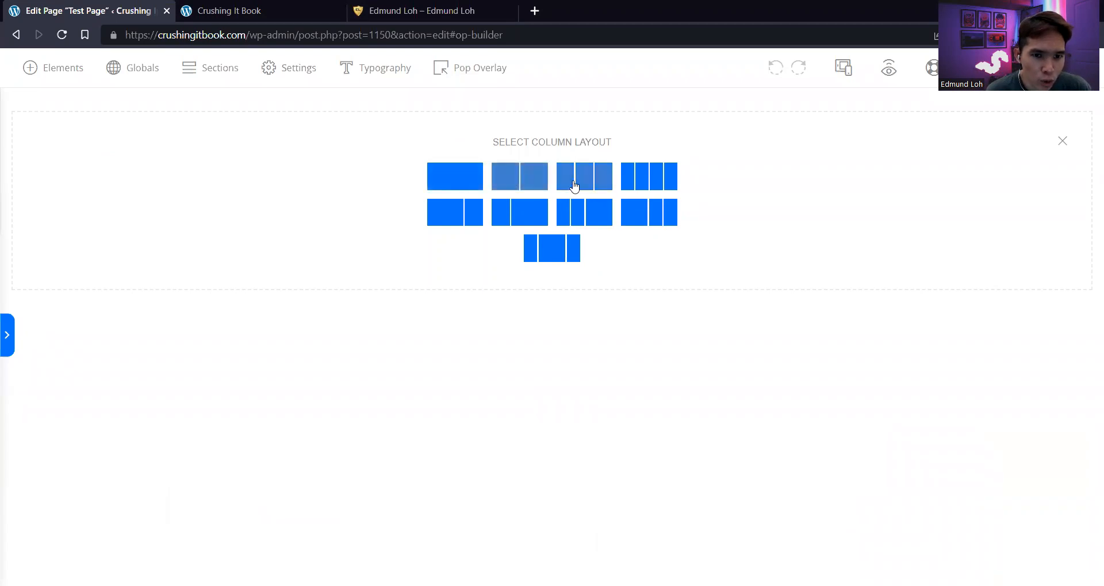
pyautogui.click(449, 176)
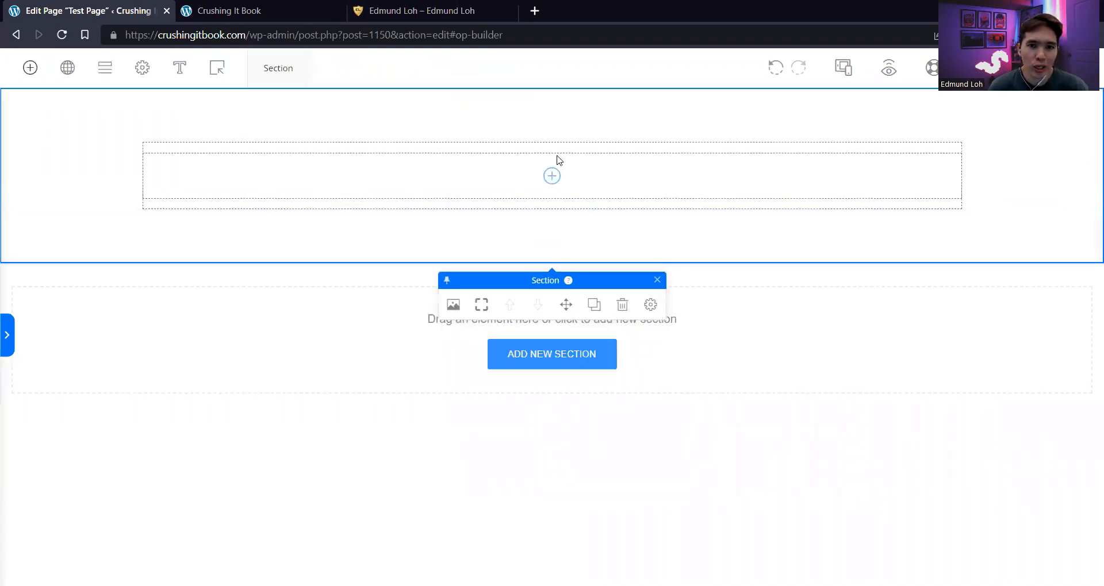
pyautogui.click(438, 332)
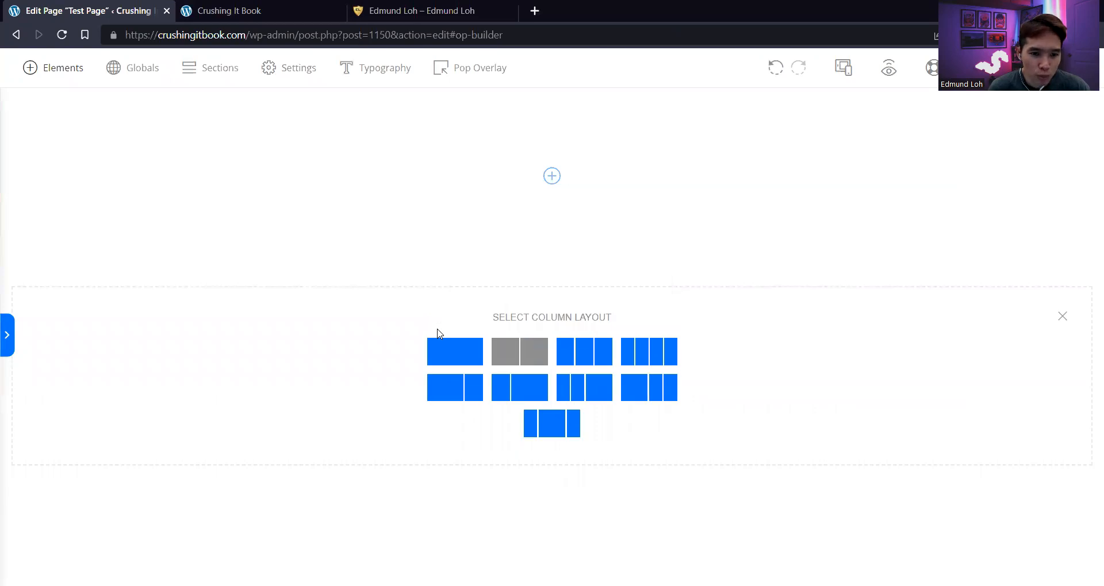
pyautogui.click(509, 351)
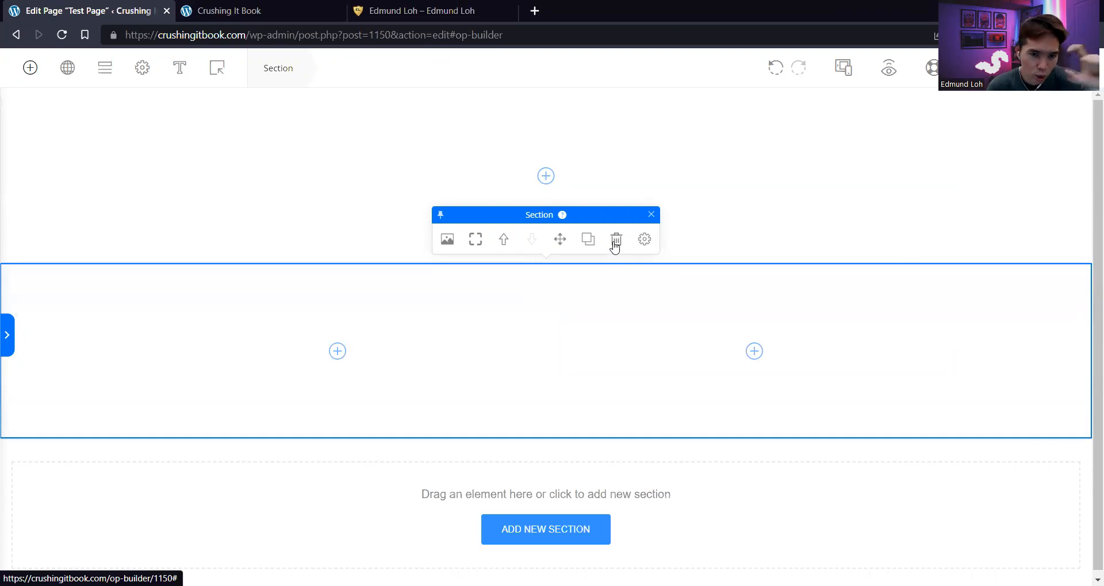
# Delete the two-column section, and inspect the remaining section together with its row and column
pyautogui.click(616, 240)
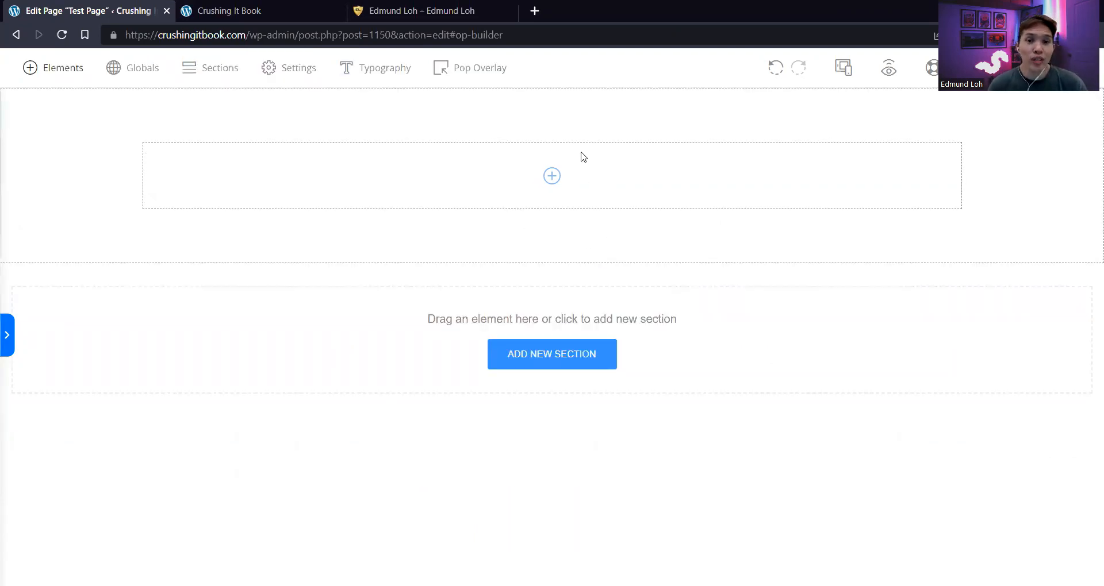
pyautogui.click(1026, 141)
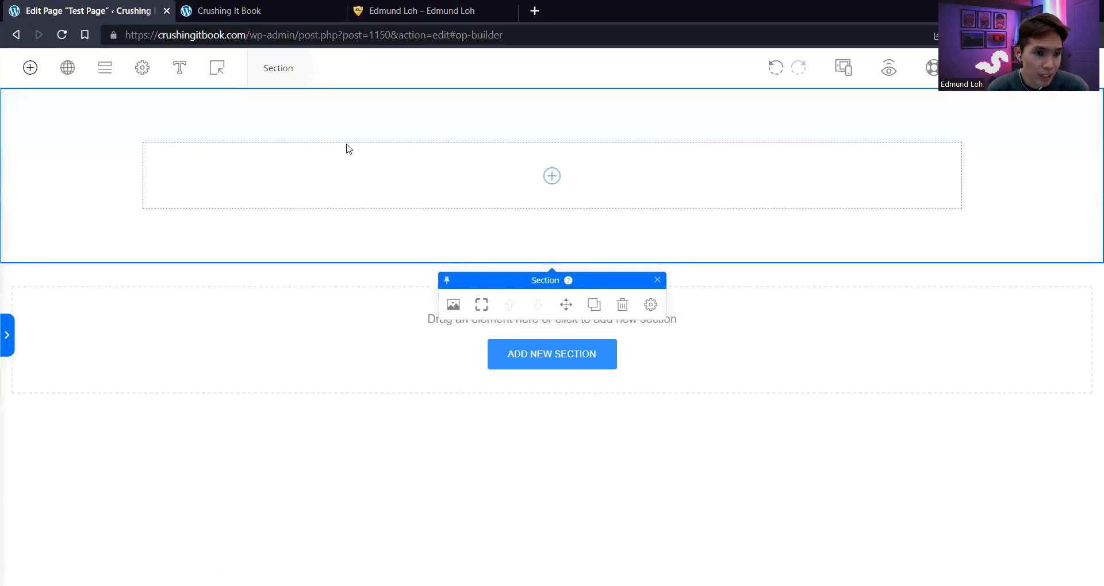
pyautogui.click(349, 149)
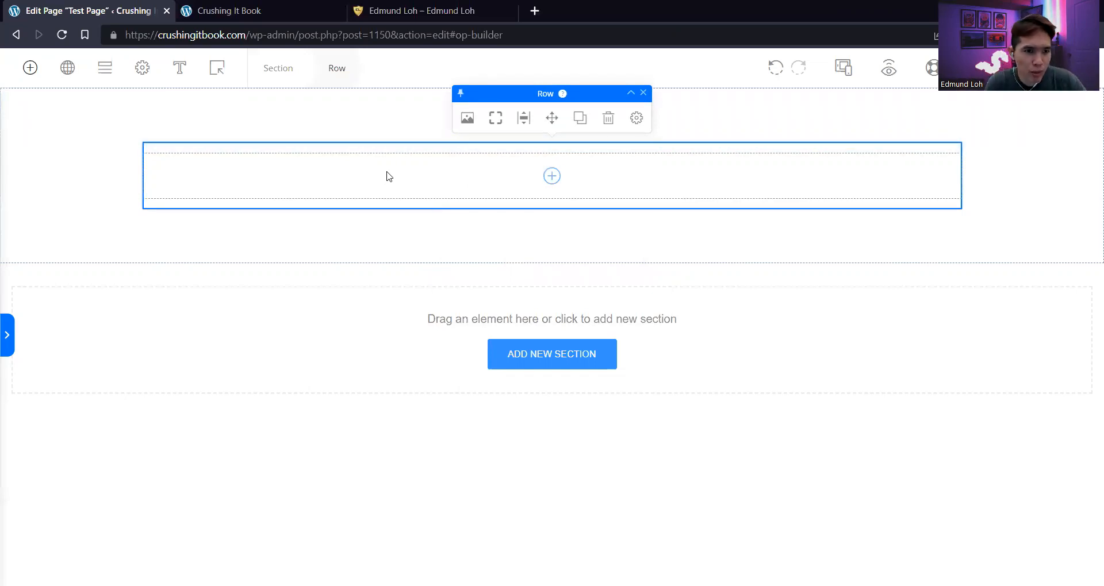
pyautogui.click(387, 176)
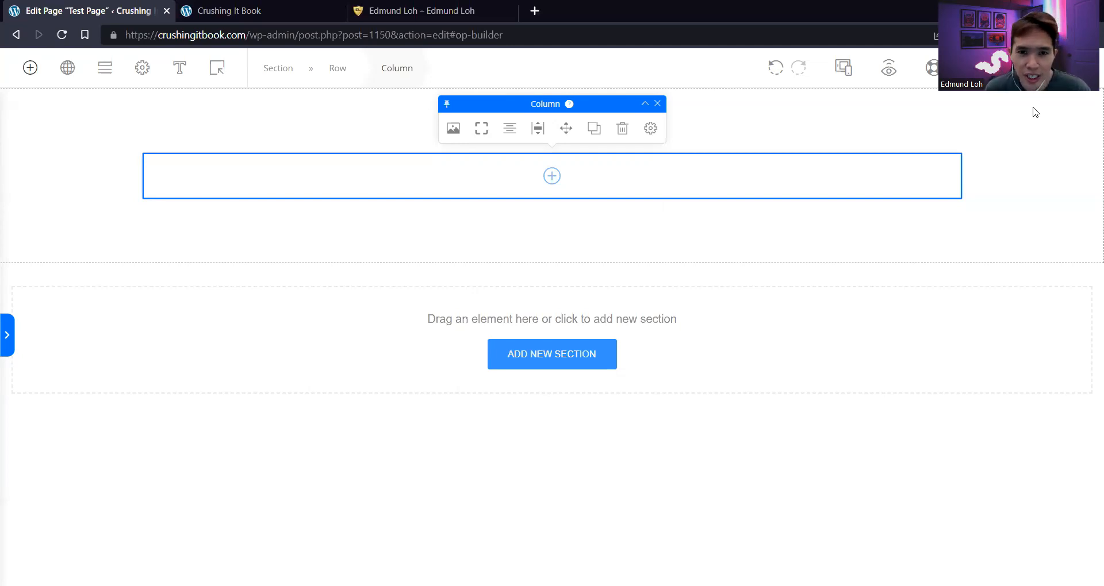
# Set the one-column section's top and bottom padding to 48 px in its advanced options
pyautogui.click(1033, 108)
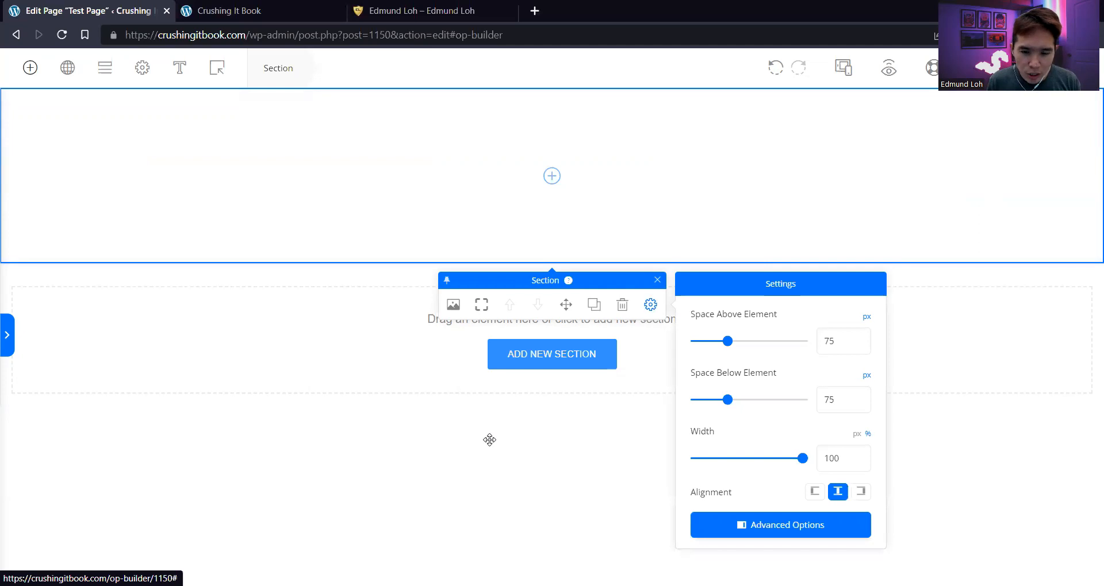
pyautogui.click(820, 527)
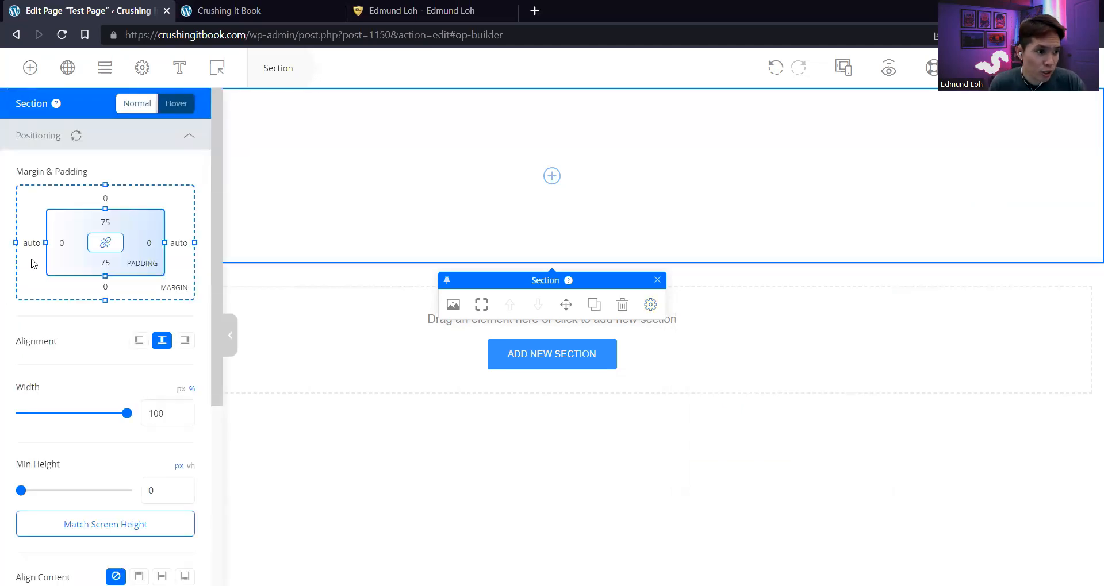
pyautogui.doubleClick(98, 223)
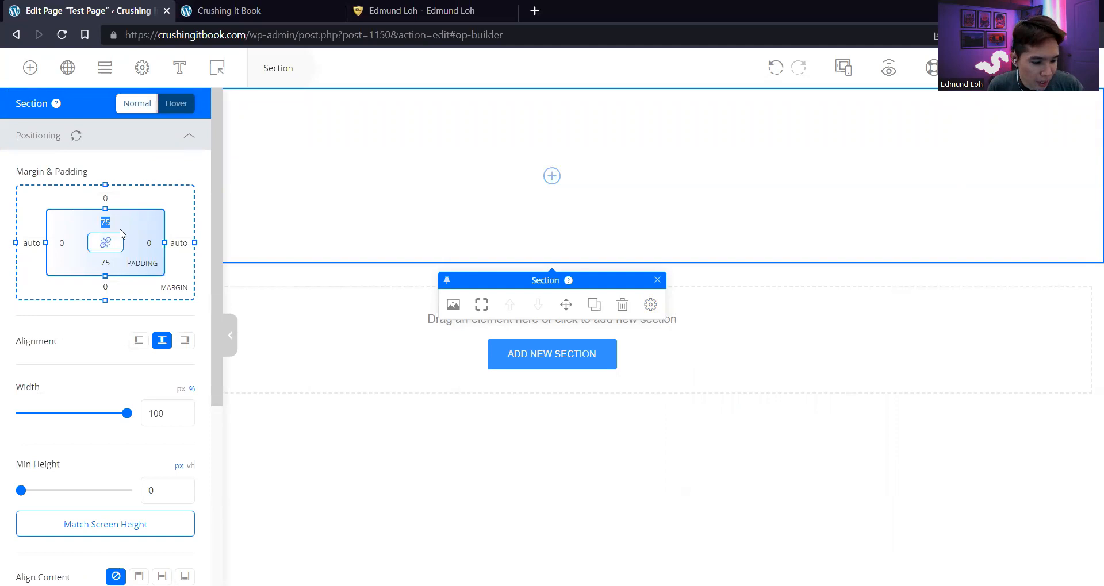
pyautogui.write('48')
pyautogui.doubleClick(105, 263)
pyautogui.write('48')
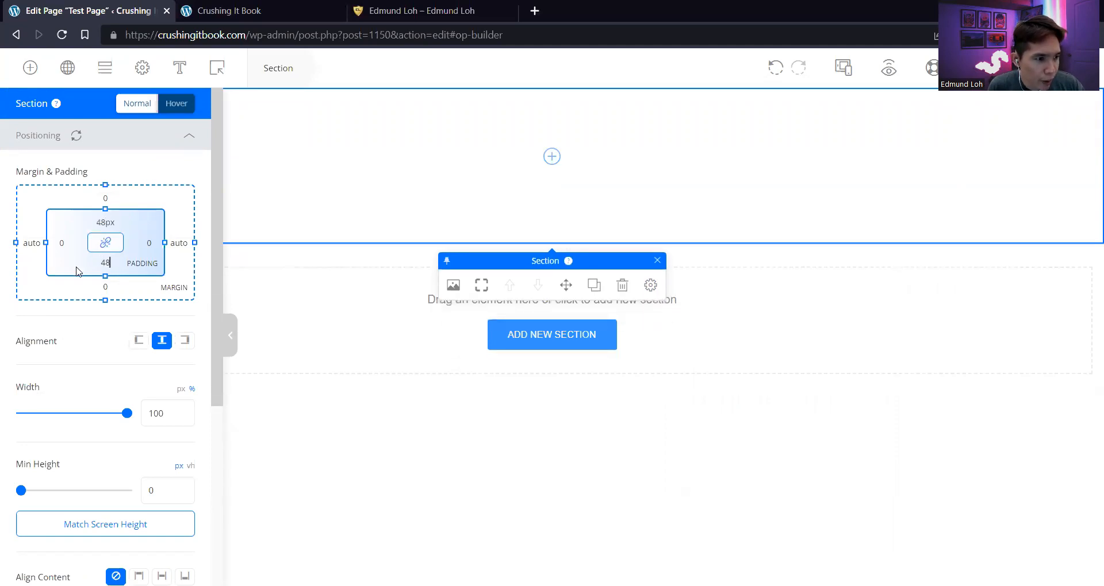
pyautogui.press('Return')
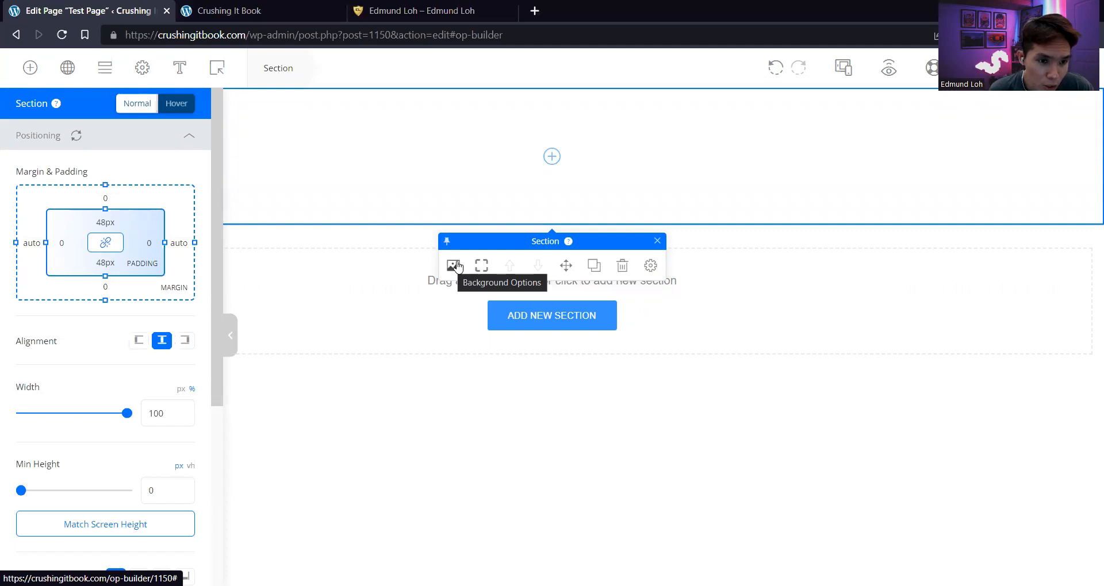
# Give the section a dark grey background colour, #2d2d2d at 100% opacity
pyautogui.click(453, 265)
pyautogui.click(859, 339)
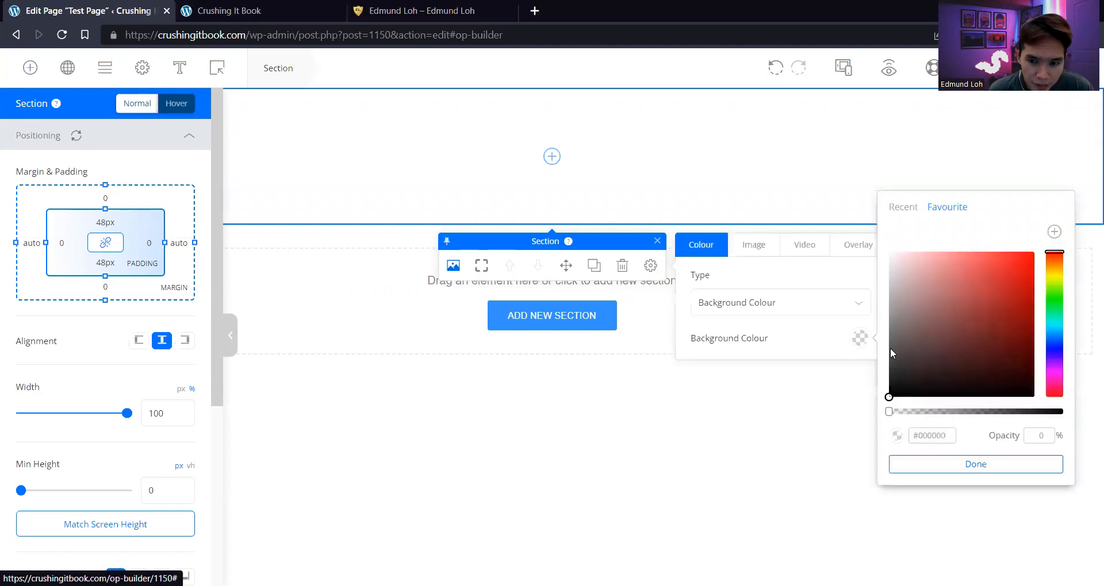
pyautogui.moveTo(904, 338); pyautogui.dragTo(1016, 335)
pyautogui.click(1055, 351)
pyautogui.moveTo(988, 258); pyautogui.dragTo(841, 223)
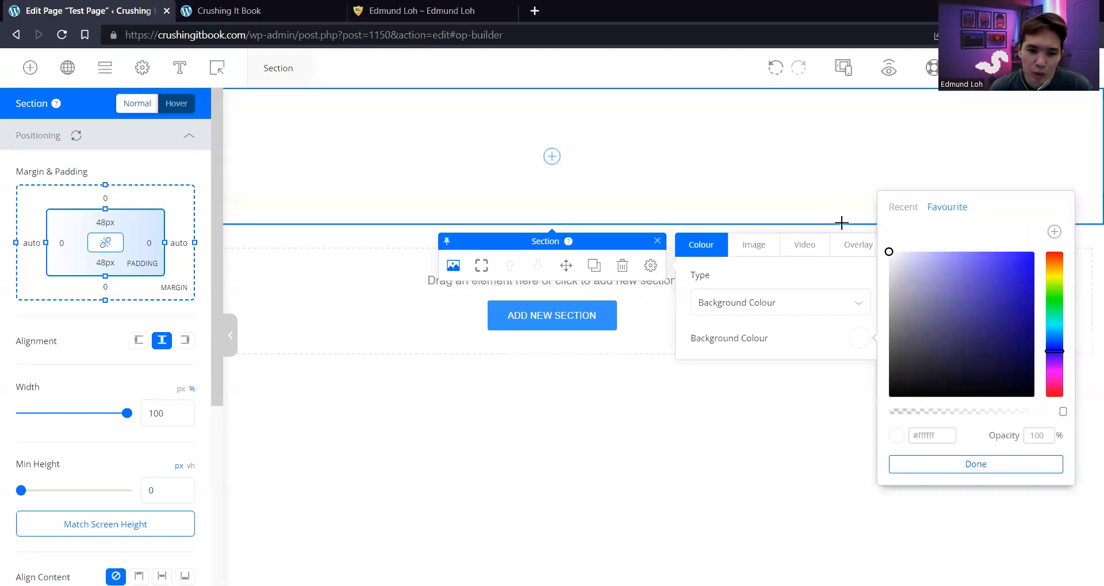
pyautogui.moveTo(907, 378); pyautogui.dragTo(868, 371)
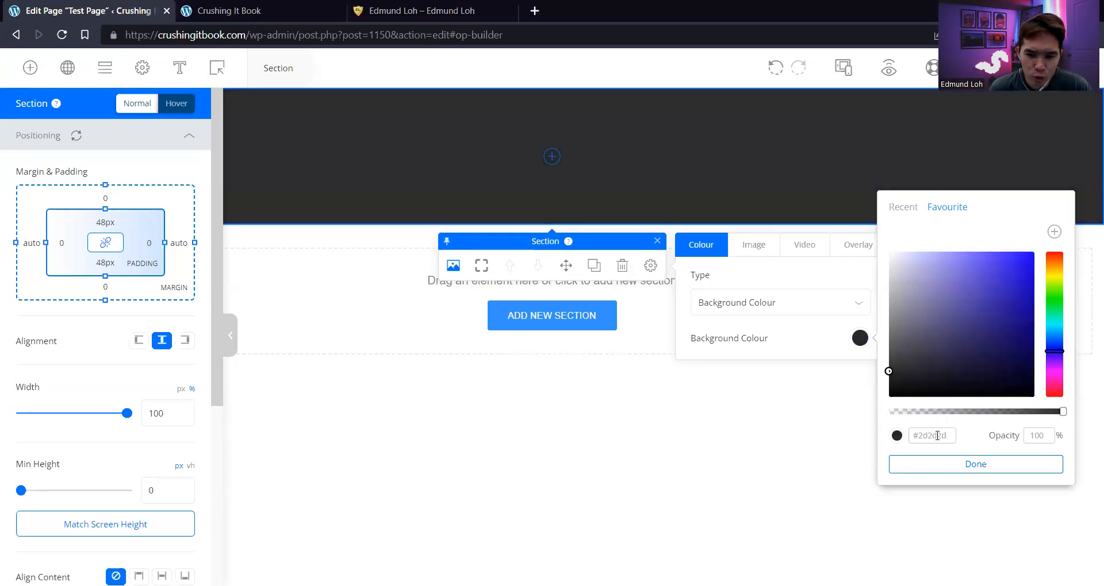
pyautogui.click(996, 463)
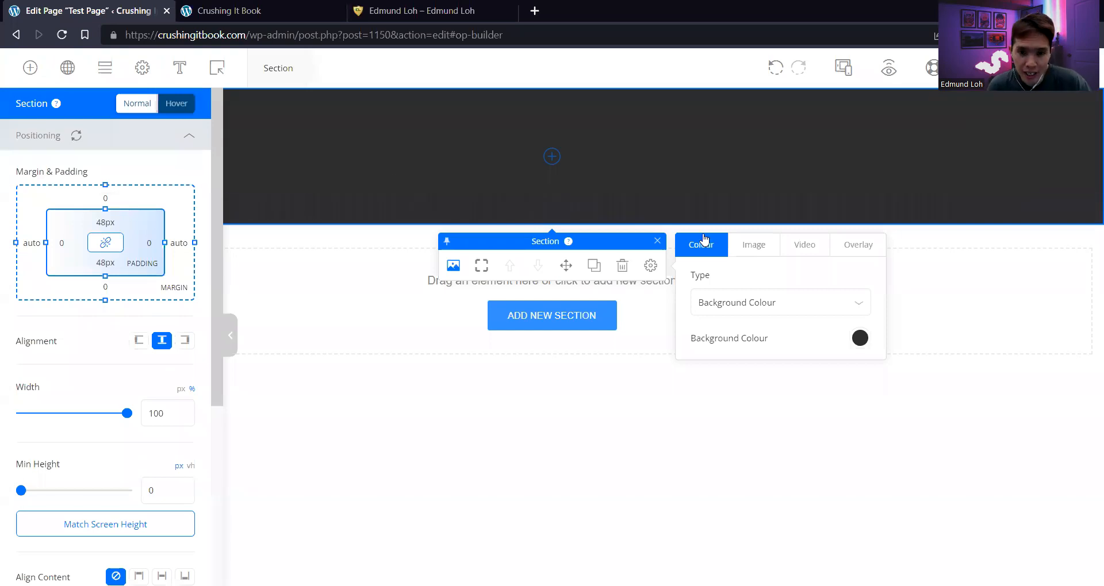
# Set bg3.jpg from the media library as the section's background image
pyautogui.click(759, 252)
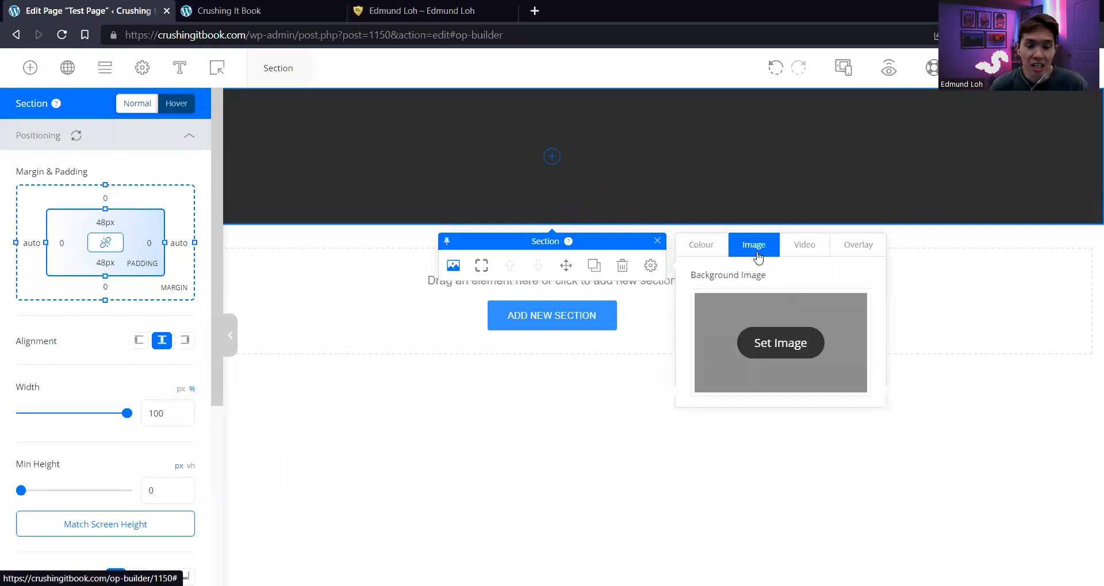
pyautogui.click(772, 343)
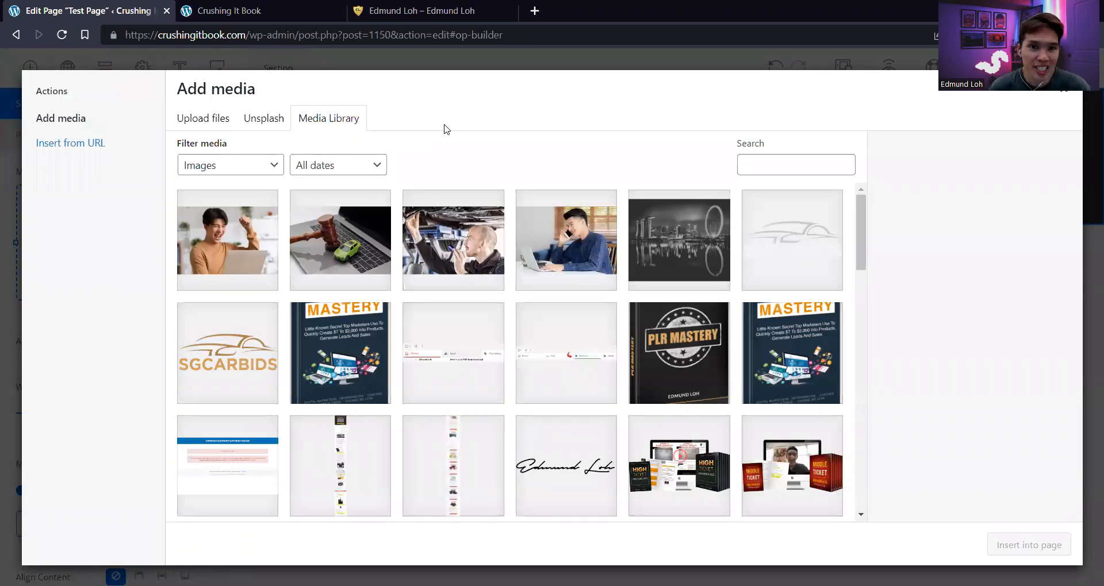
pyautogui.click(202, 122)
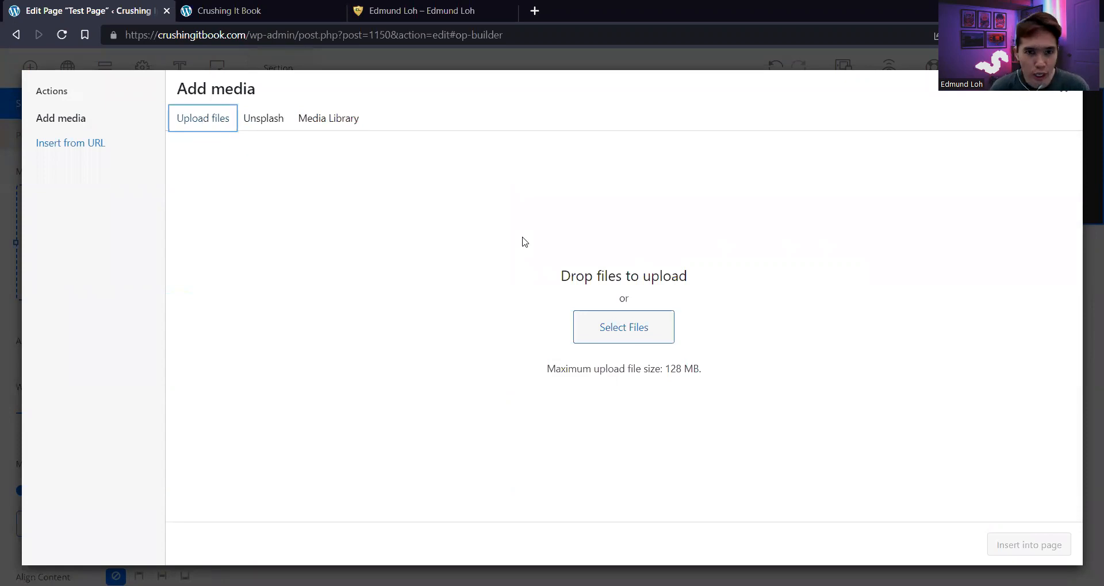
pyautogui.click(320, 118)
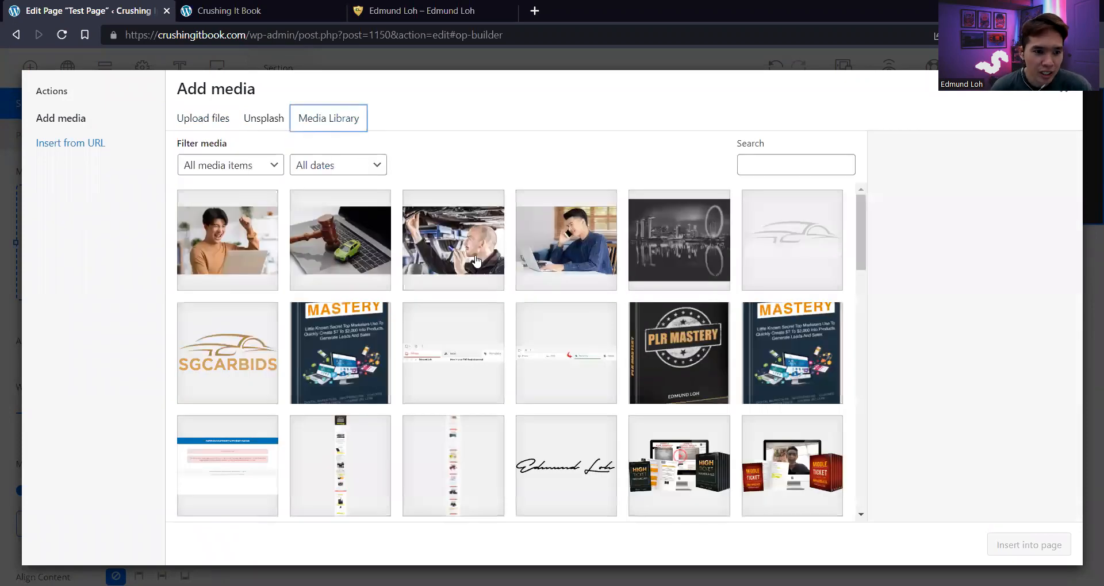
pyautogui.click(204, 118)
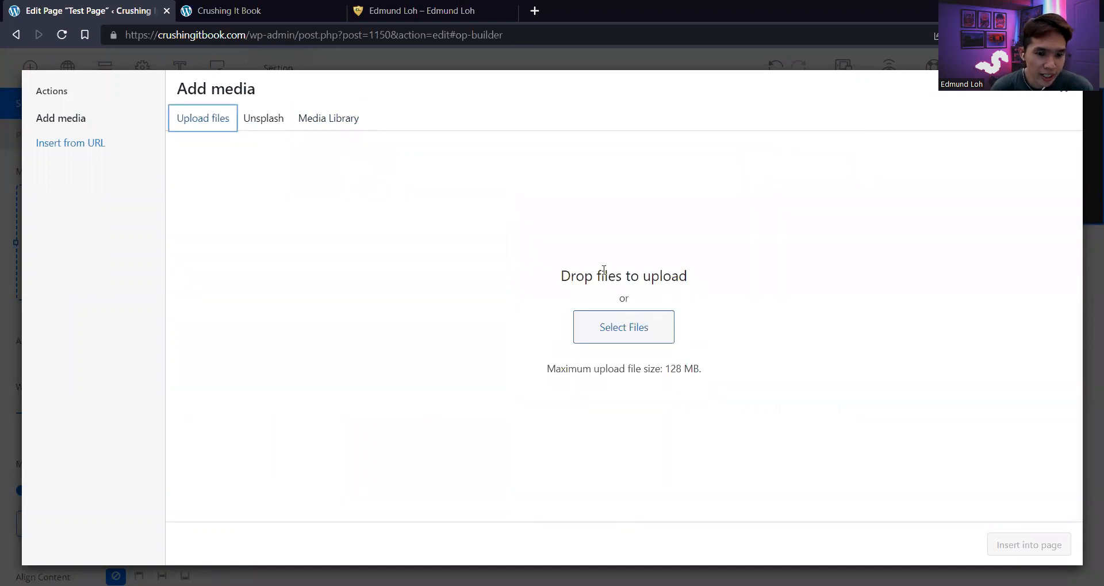
pyautogui.click(320, 121)
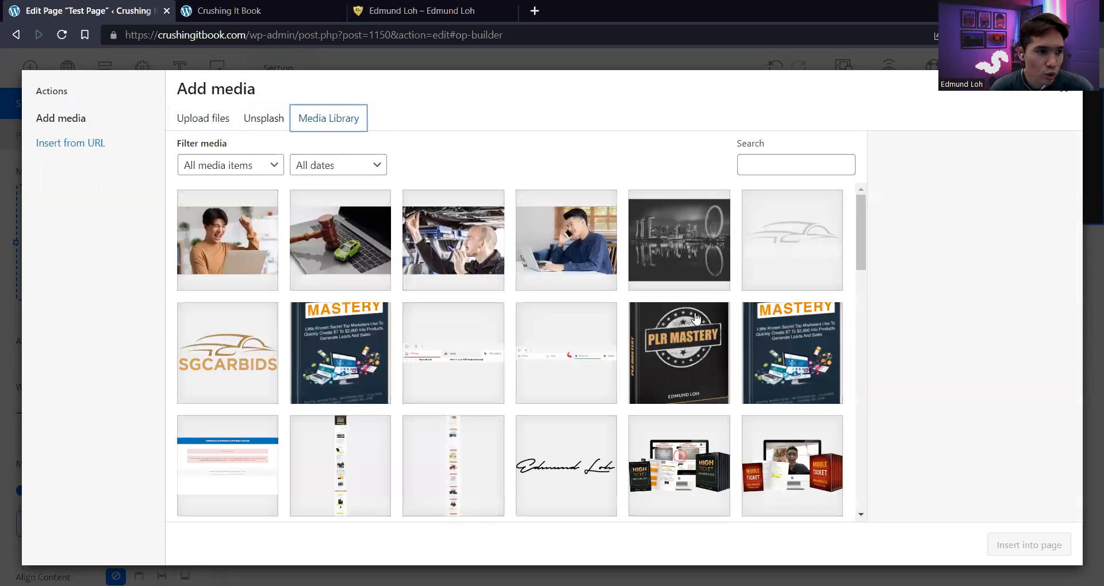
pyautogui.scroll(-20, 696, 318)
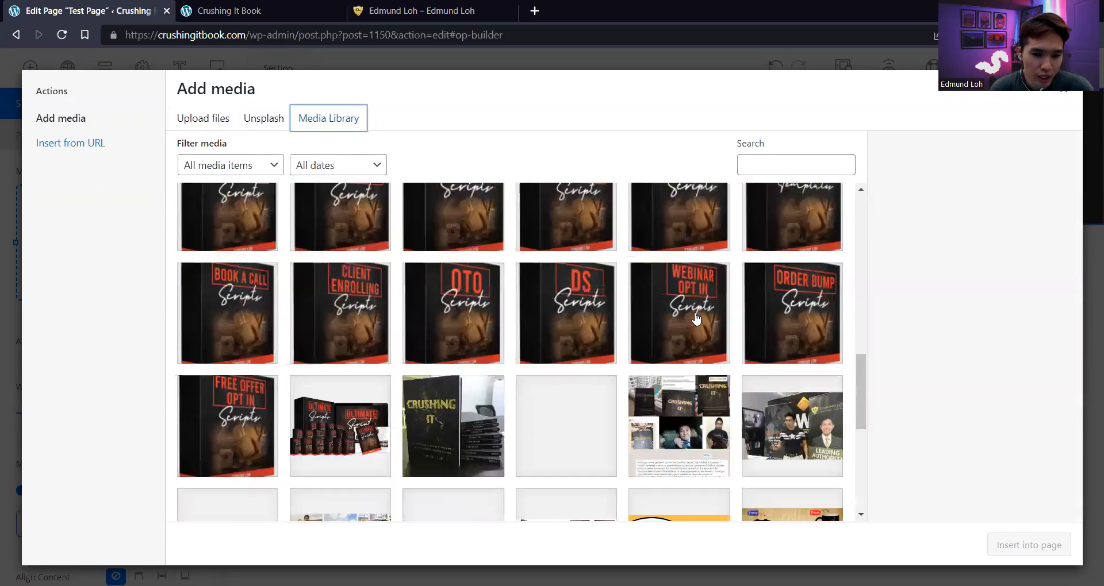
pyautogui.scroll(-3, 696, 318)
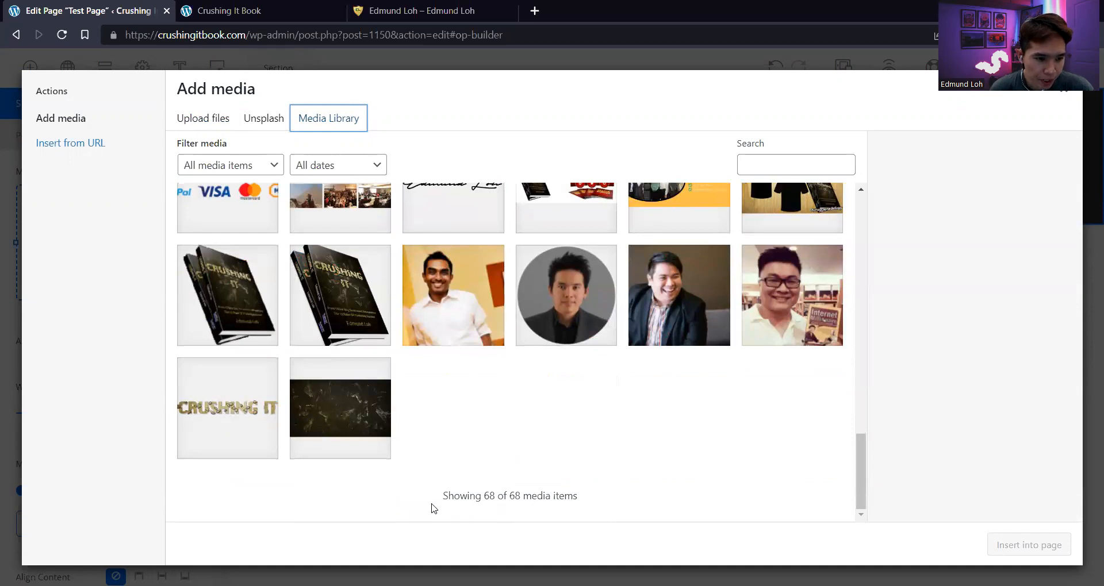
pyautogui.click(342, 411)
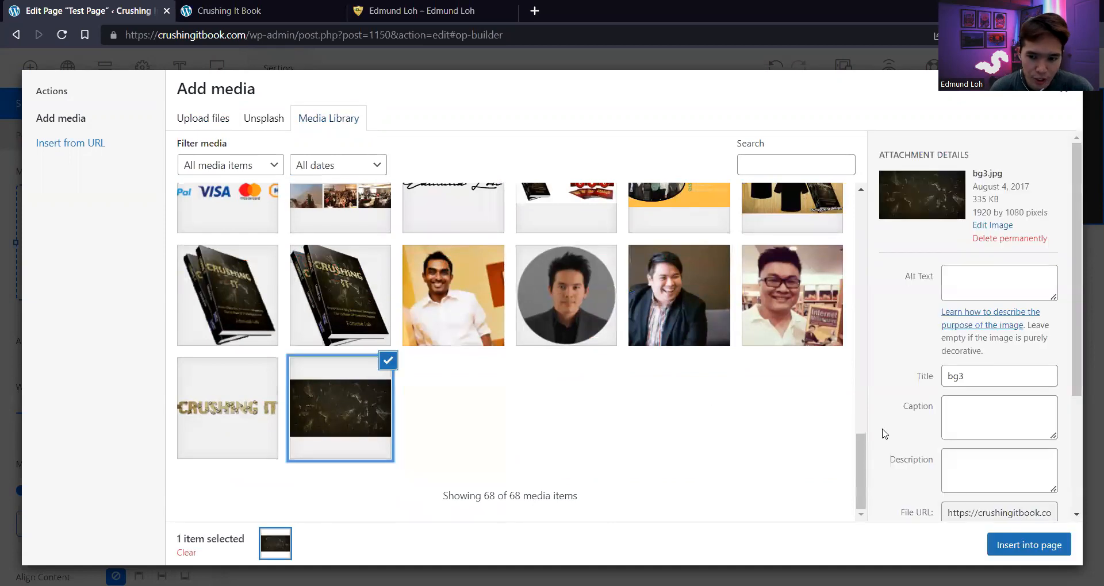
pyautogui.click(1004, 550)
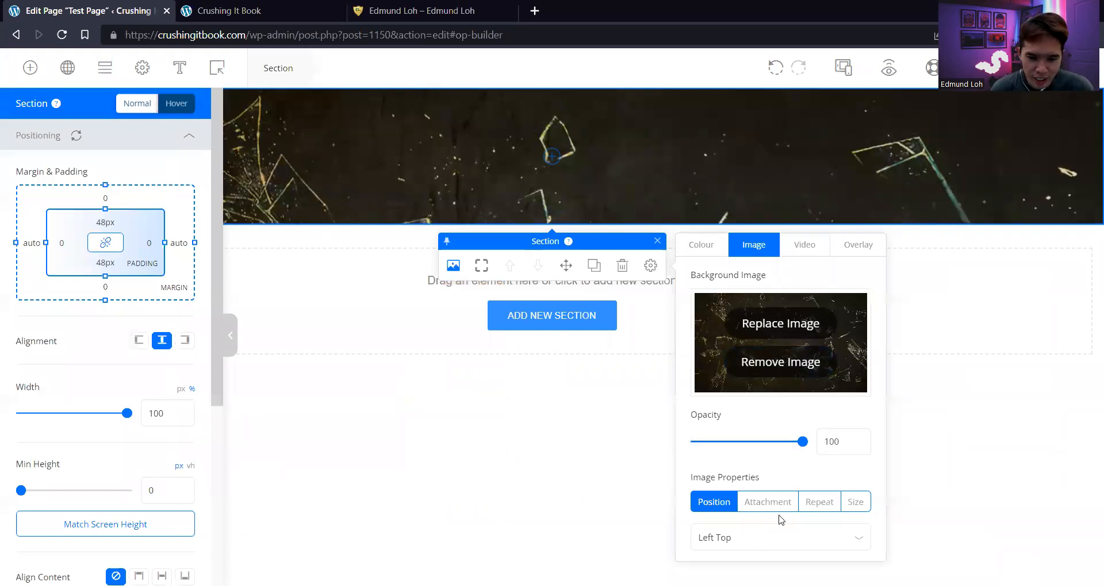
# Try the Center Center position for the background image and return it to Left Top
pyautogui.click(767, 535)
pyautogui.click(767, 535)
pyautogui.click(767, 536)
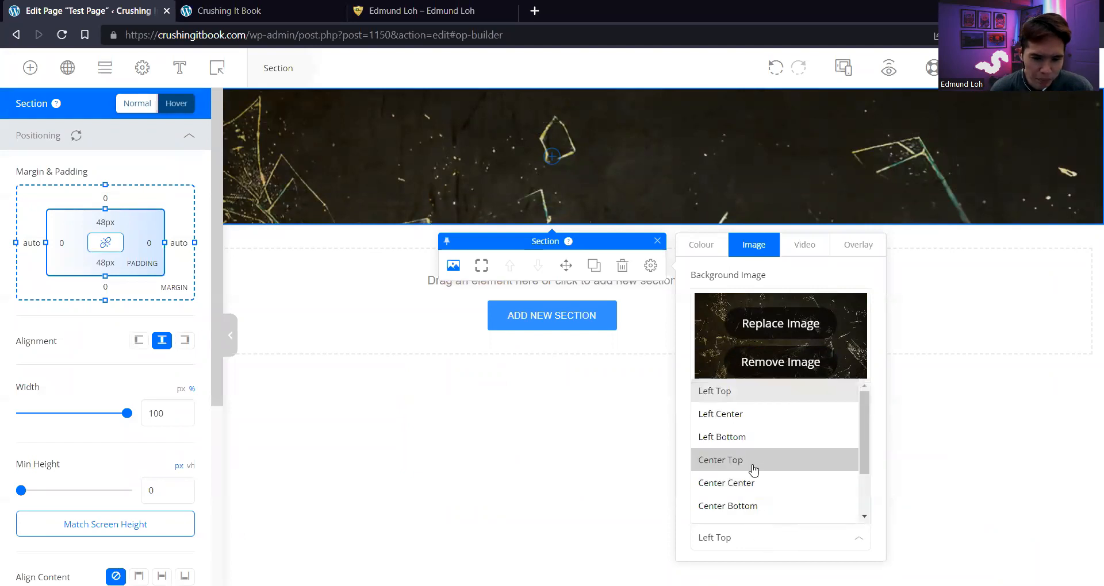
pyautogui.click(758, 482)
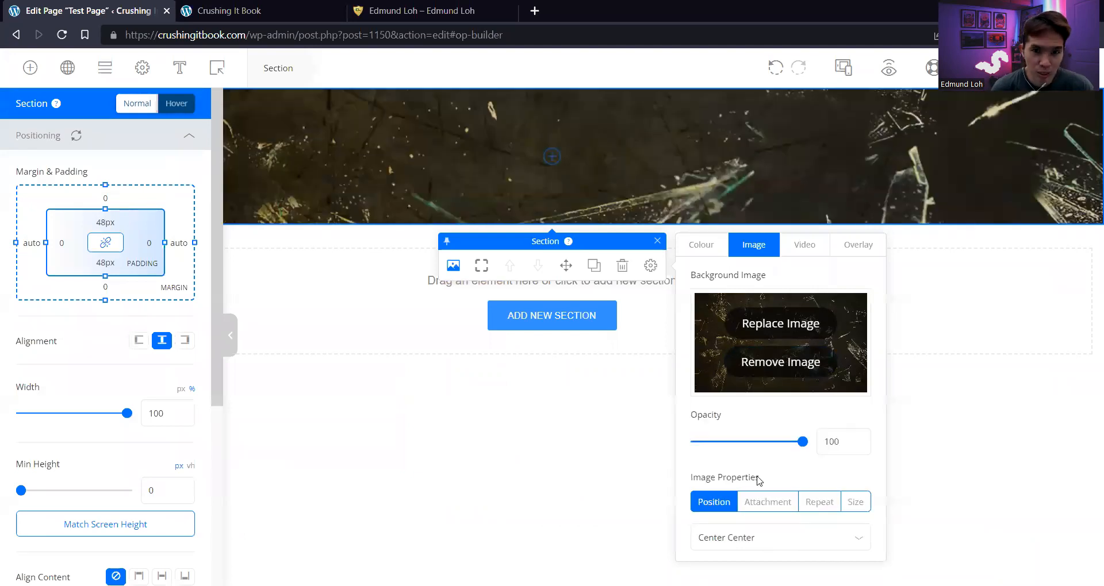
pyautogui.click(759, 536)
pyautogui.click(746, 406)
# Set the background image's attachment to Fixed and its size to Contain
pyautogui.click(767, 502)
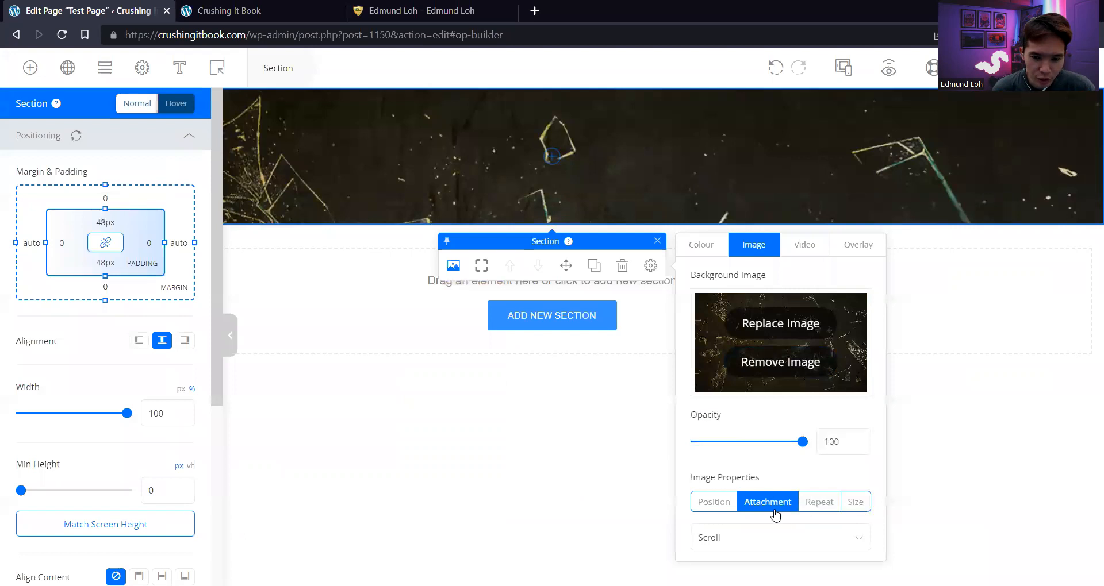
pyautogui.click(816, 541)
pyautogui.click(805, 490)
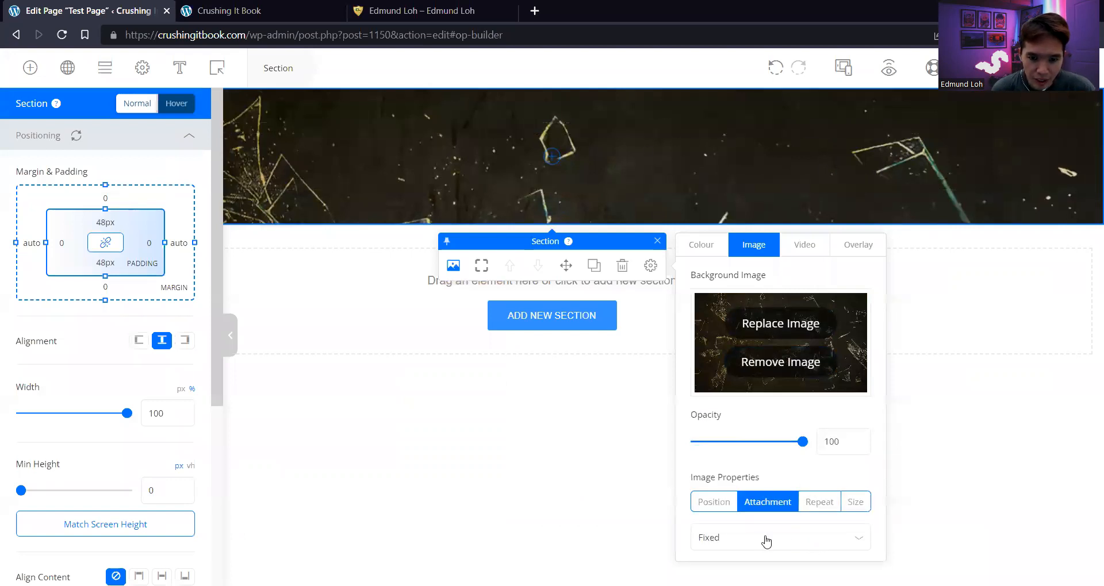
pyautogui.click(815, 502)
pyautogui.click(859, 500)
pyautogui.click(764, 540)
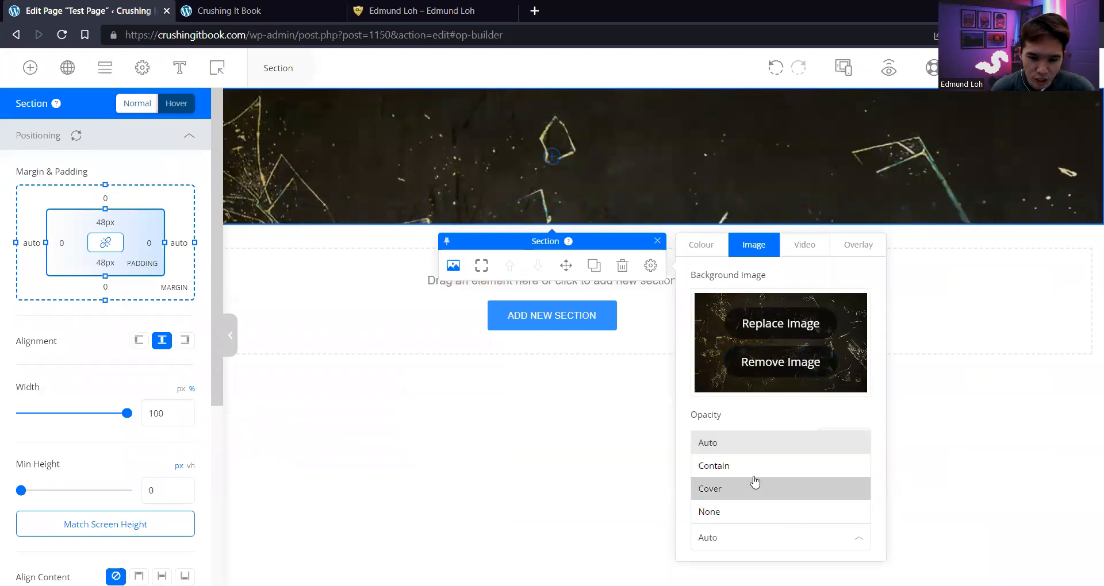
pyautogui.click(747, 464)
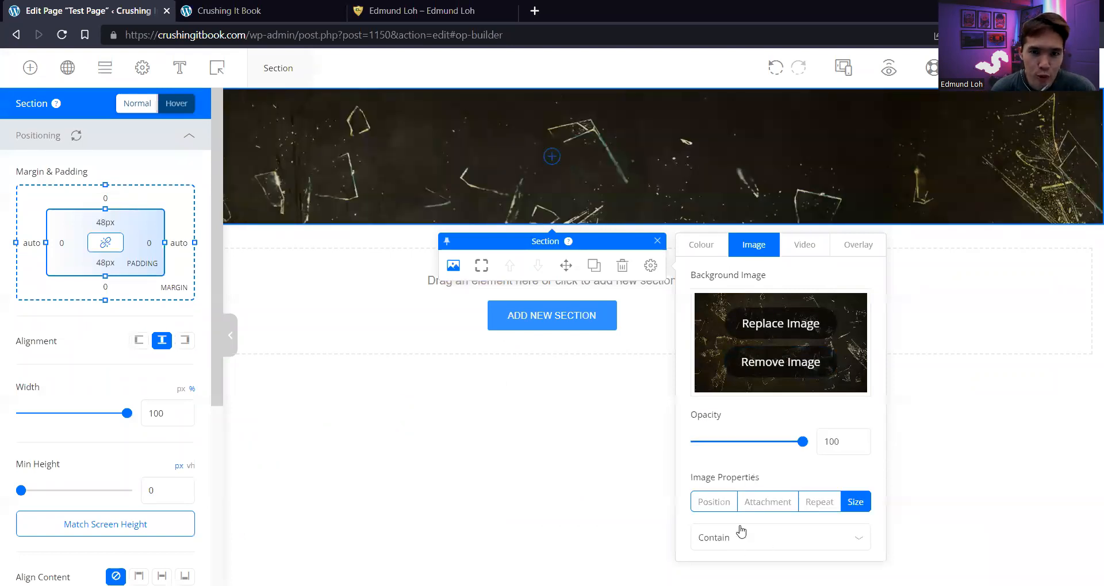
# Check the section's video background options and close the background settings
pyautogui.click(805, 254)
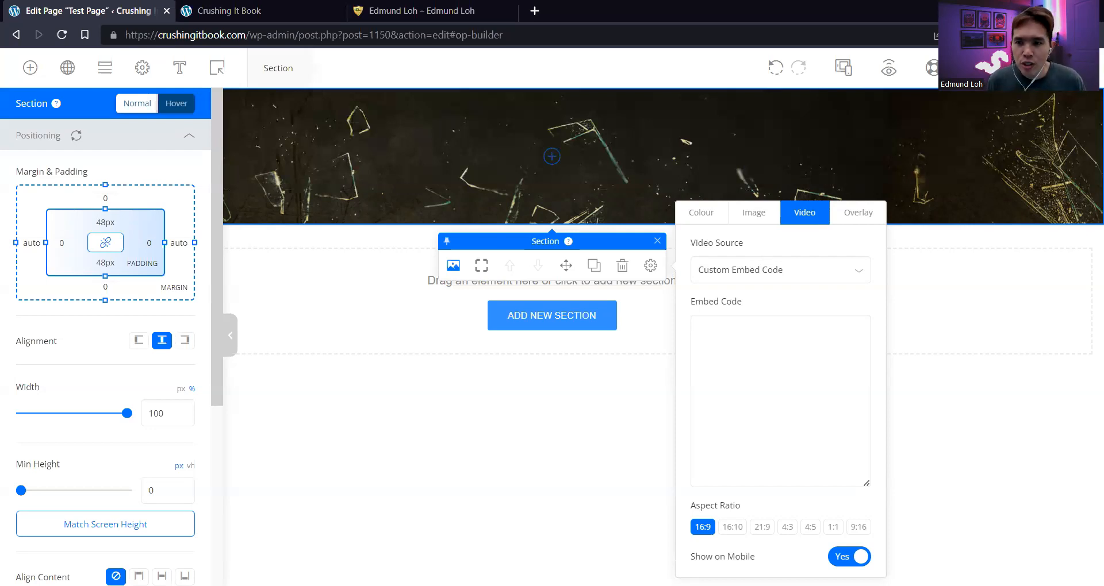
pyautogui.click(860, 136)
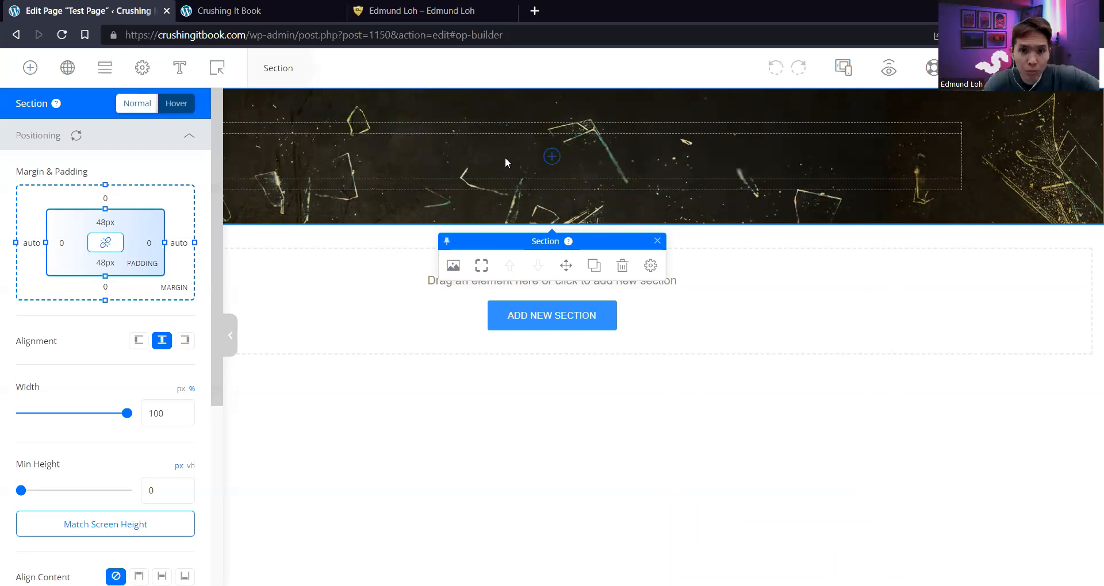
# Set the top and bottom padding of the section's row to 0 px
pyautogui.click(518, 129)
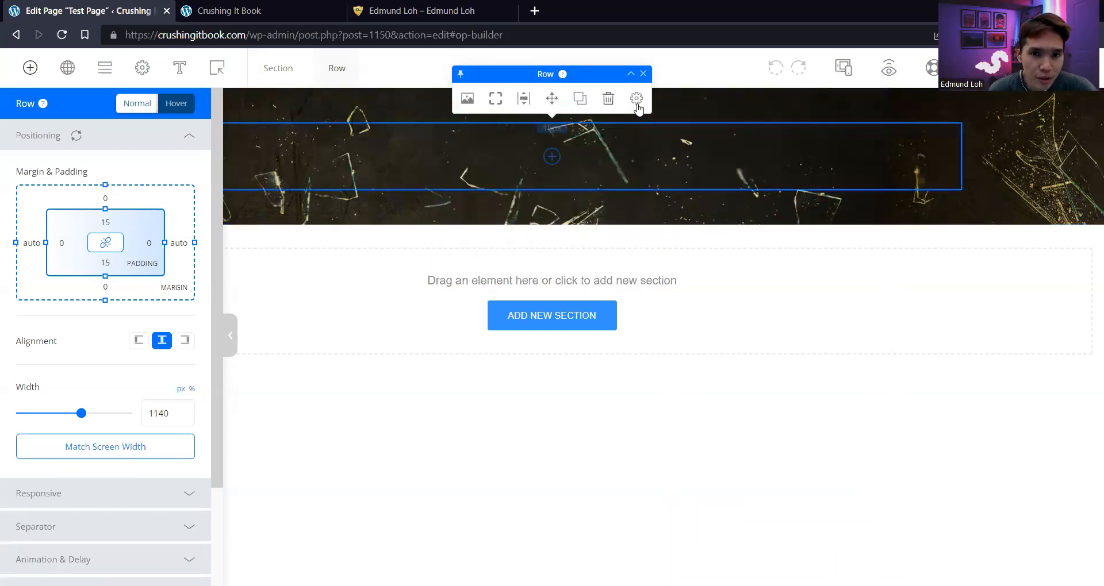
pyautogui.click(636, 99)
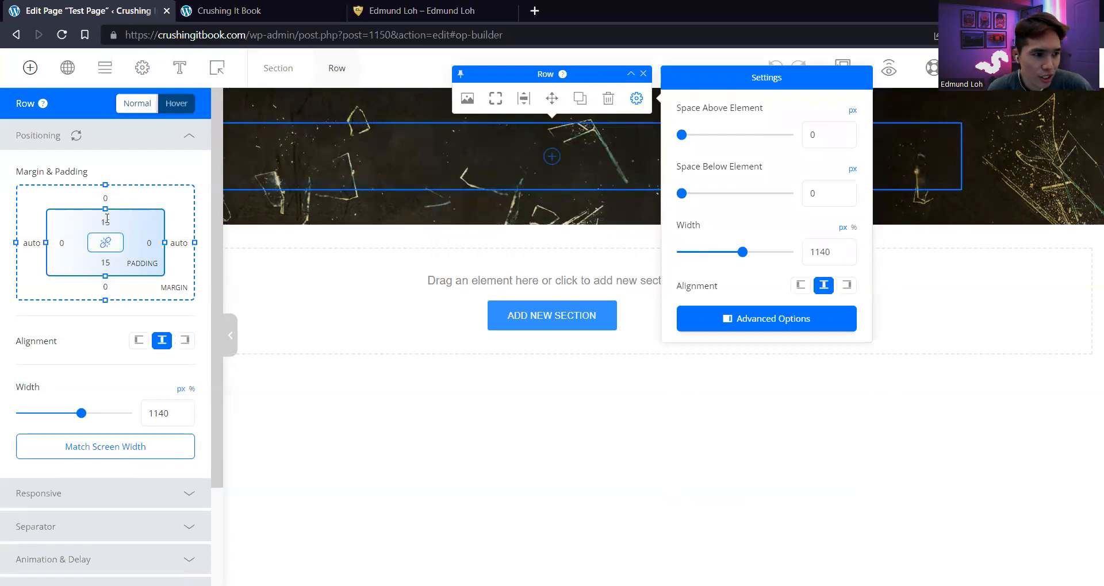
pyautogui.doubleClick(107, 217)
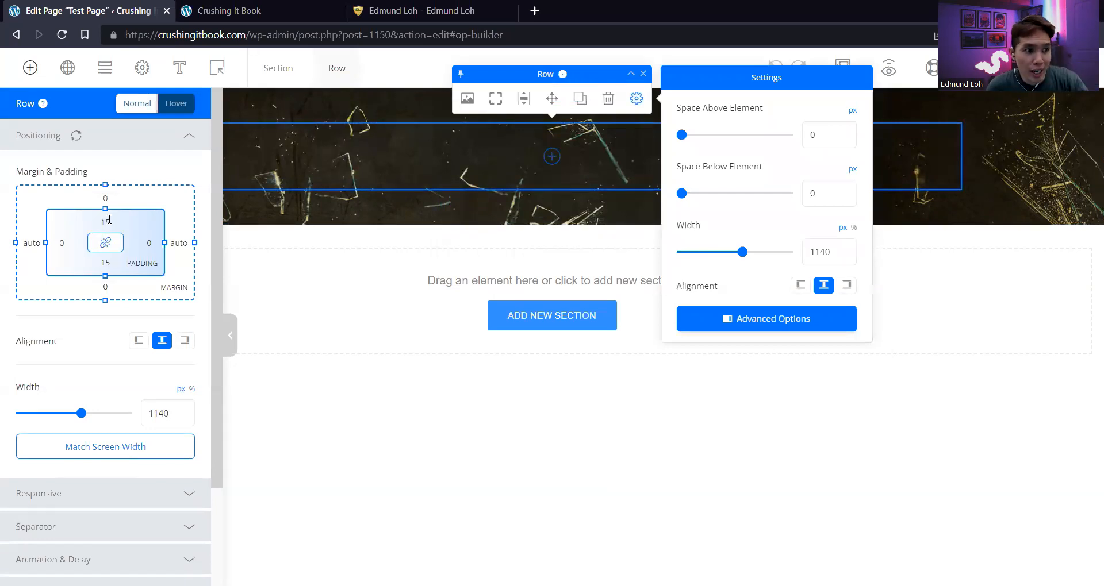
pyautogui.write('0')
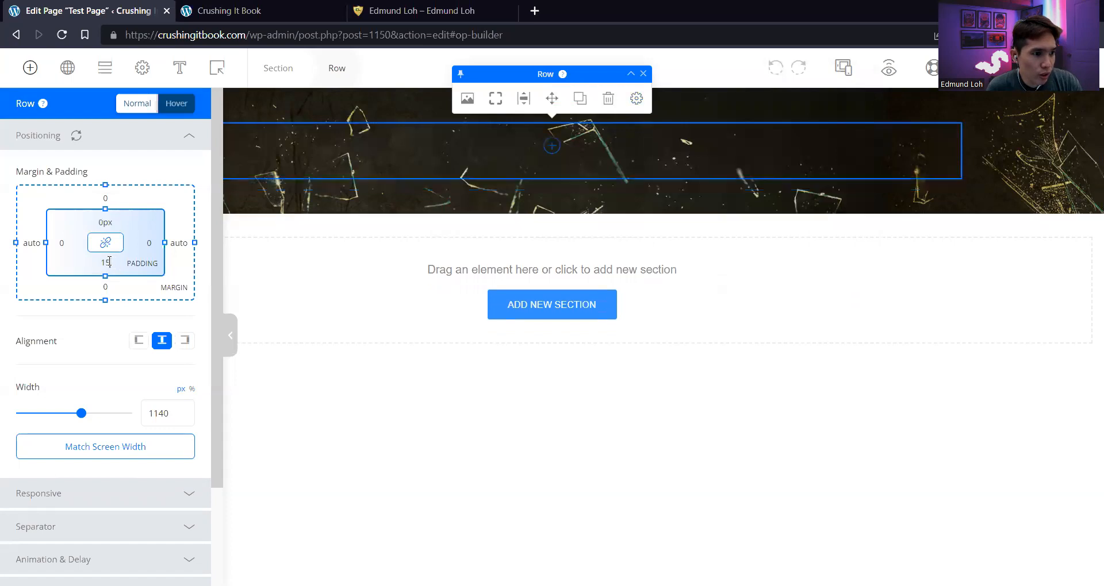
pyautogui.moveTo(109, 263); pyautogui.dragTo(79, 268)
pyautogui.write('0')
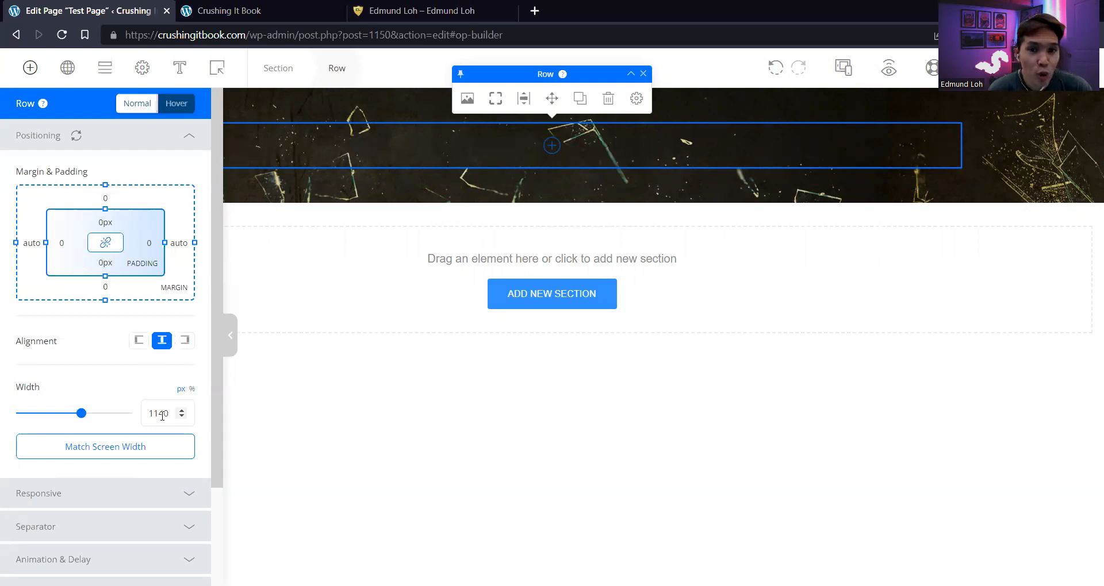
# Set the row's width to 960 px and collapse the settings sidebar
pyautogui.moveTo(162, 416); pyautogui.dragTo(118, 405)
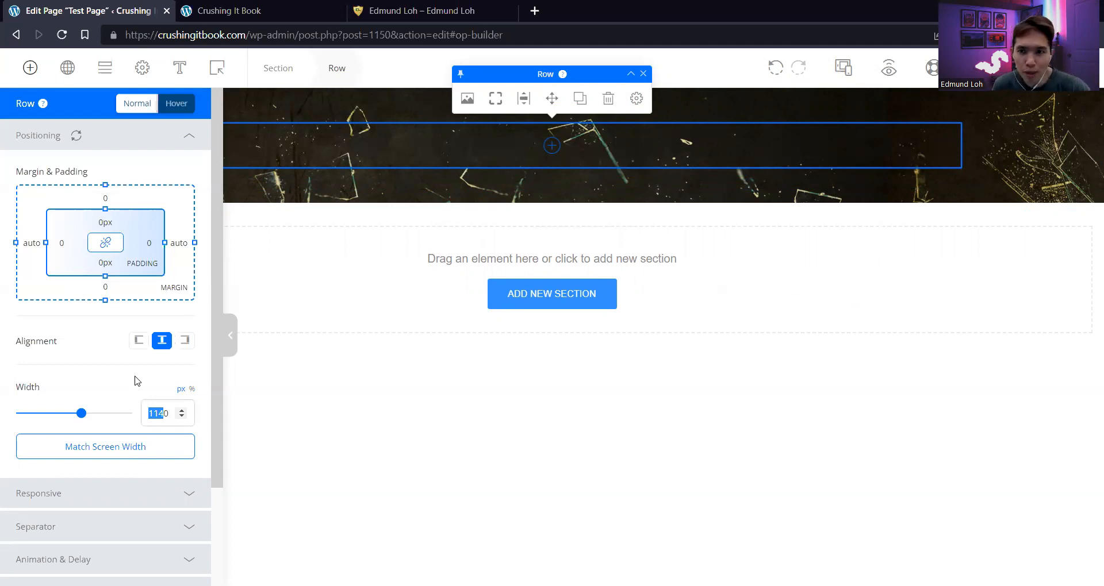
pyautogui.write('960')
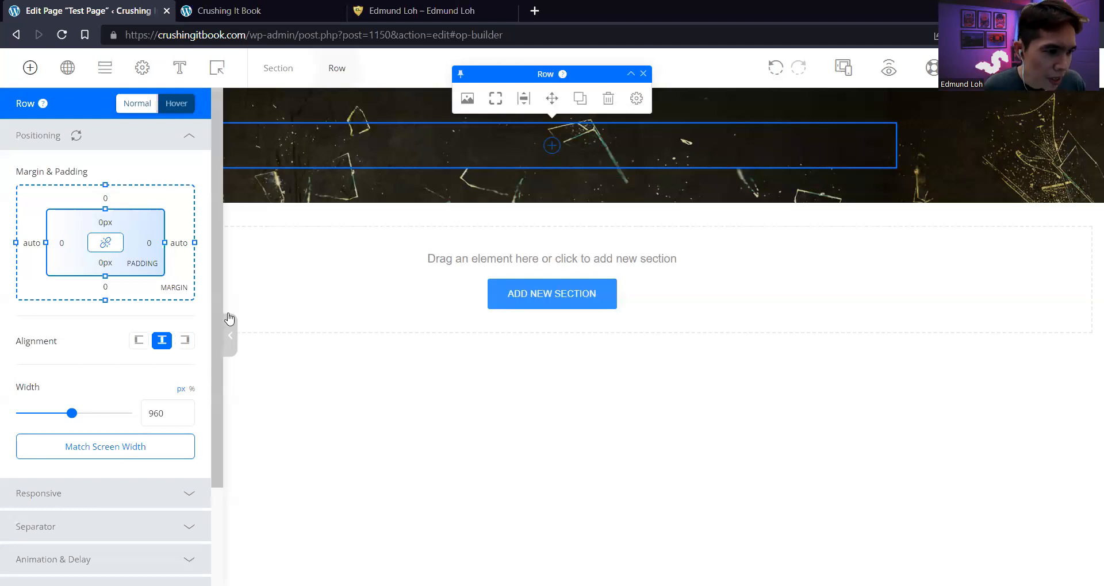
pyautogui.click(230, 336)
# Try a white background colour on the row and undo it
pyautogui.click(783, 150)
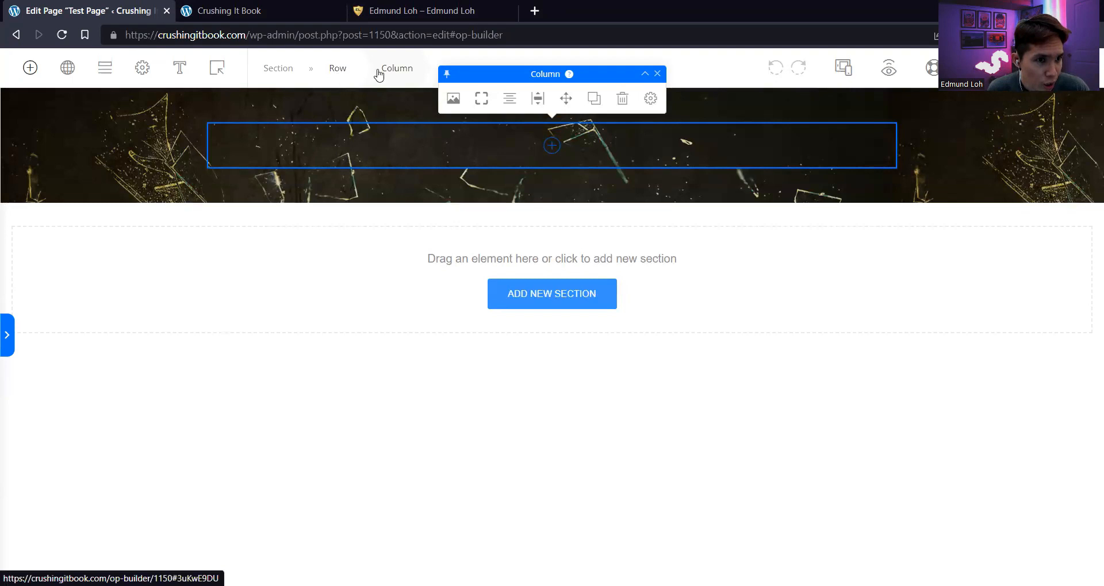
pyautogui.click(341, 71)
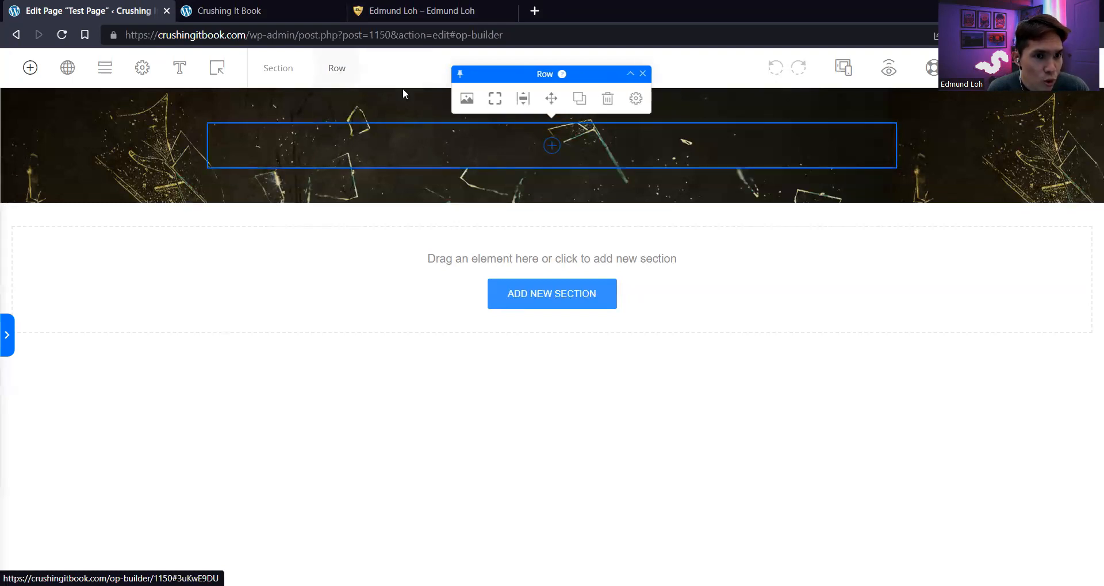
pyautogui.click(467, 101)
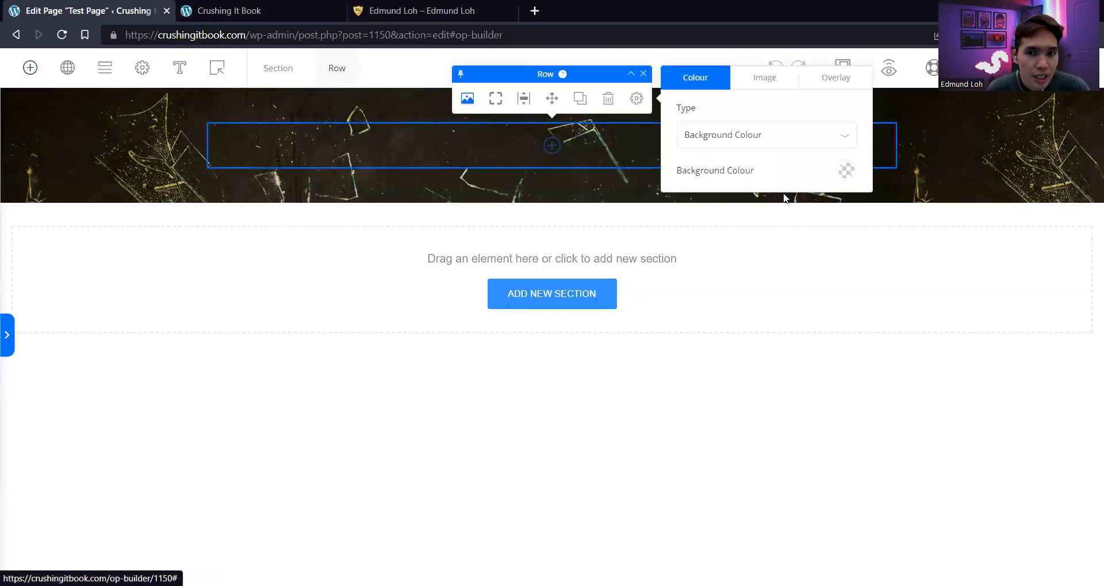
pyautogui.click(846, 171)
pyautogui.moveTo(721, 265); pyautogui.dragTo(665, 234)
pyautogui.click(1023, 153)
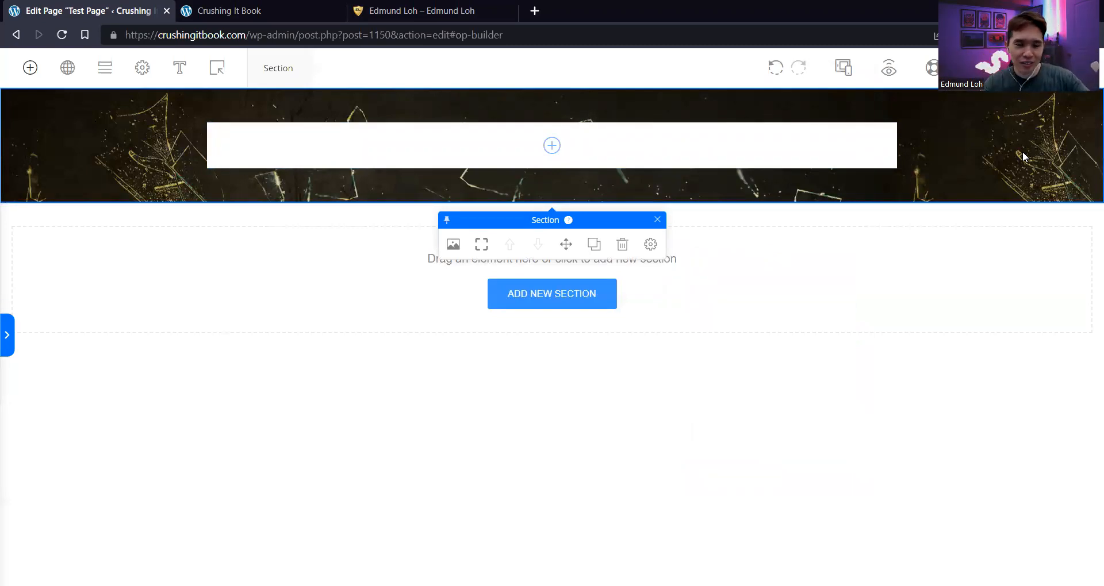
pyautogui.click(843, 67)
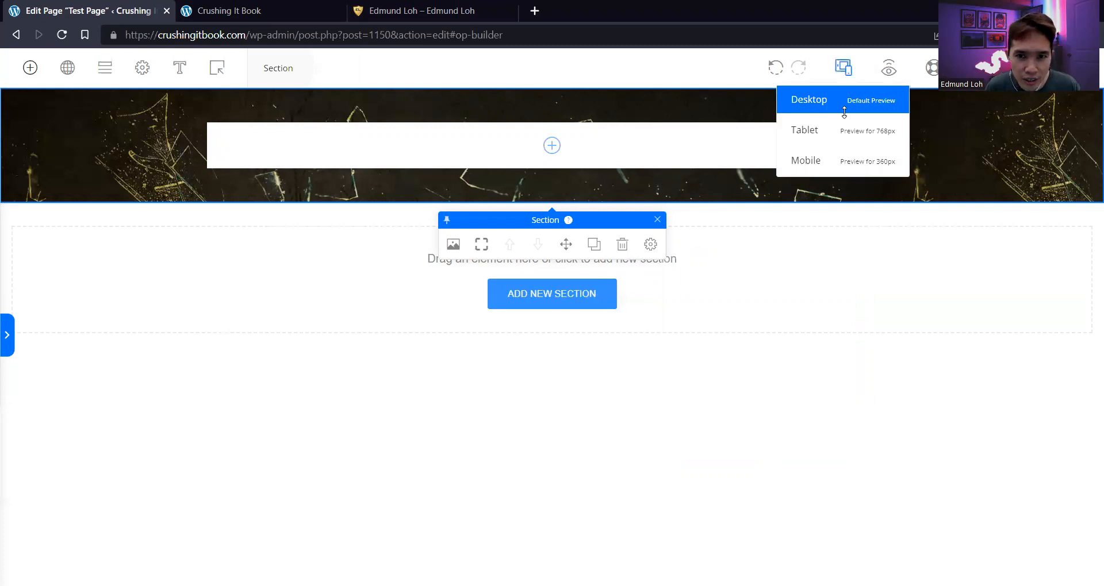
pyautogui.click(775, 72)
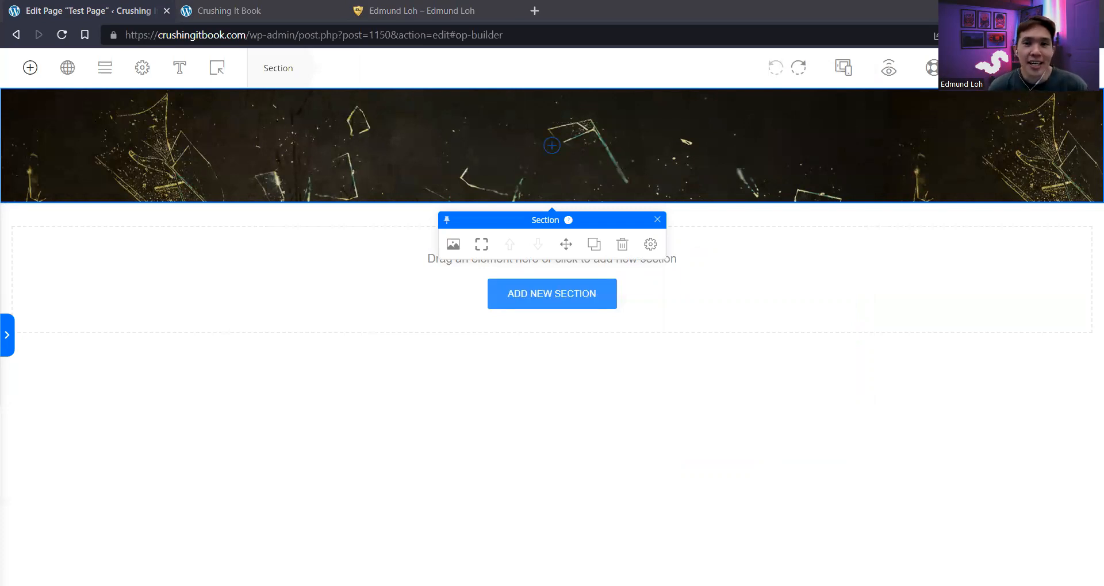
pyautogui.click(397, 117)
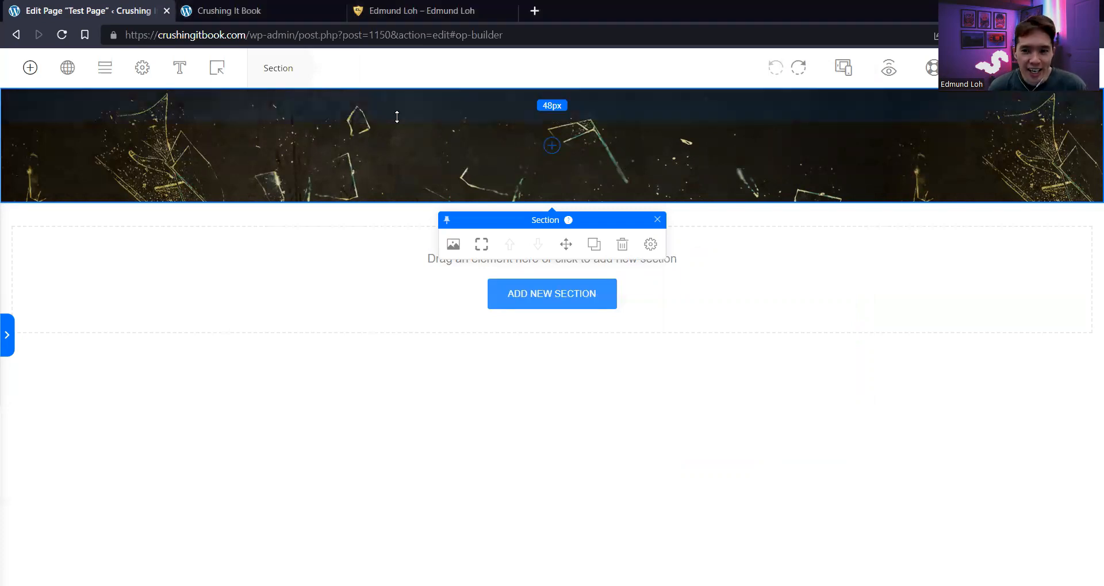
# Add a Headline element to the column inside the section's row
pyautogui.click(32, 71)
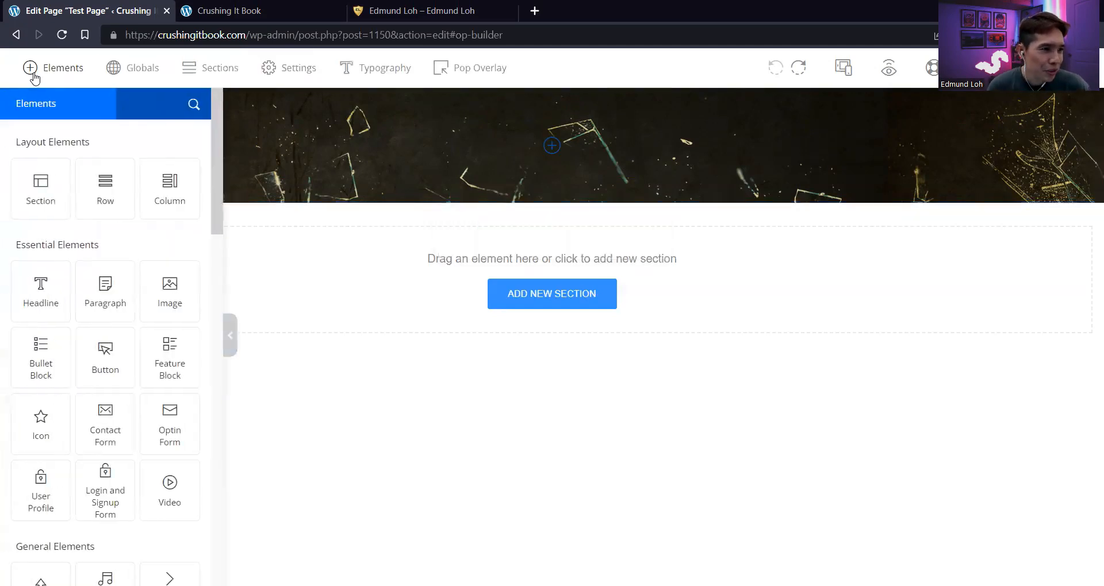
pyautogui.click(230, 336)
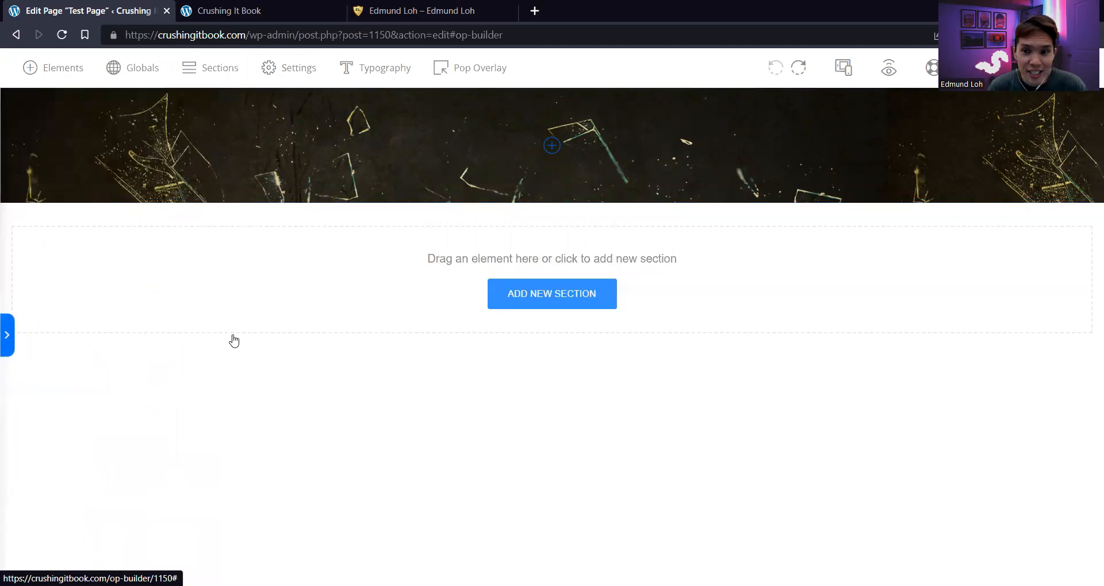
pyautogui.click(58, 74)
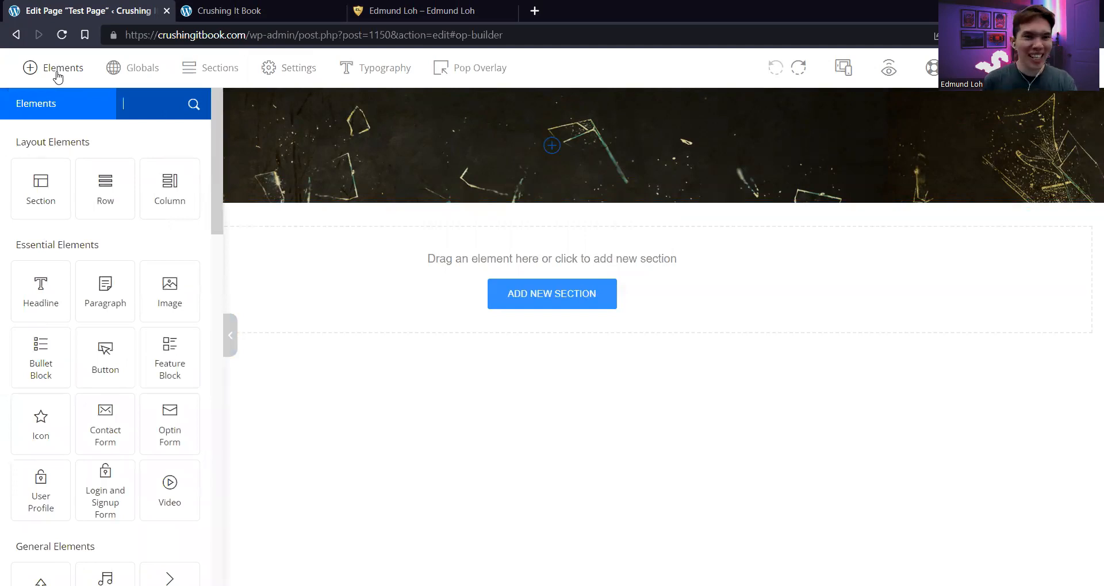
pyautogui.scroll(-8, 103, 217)
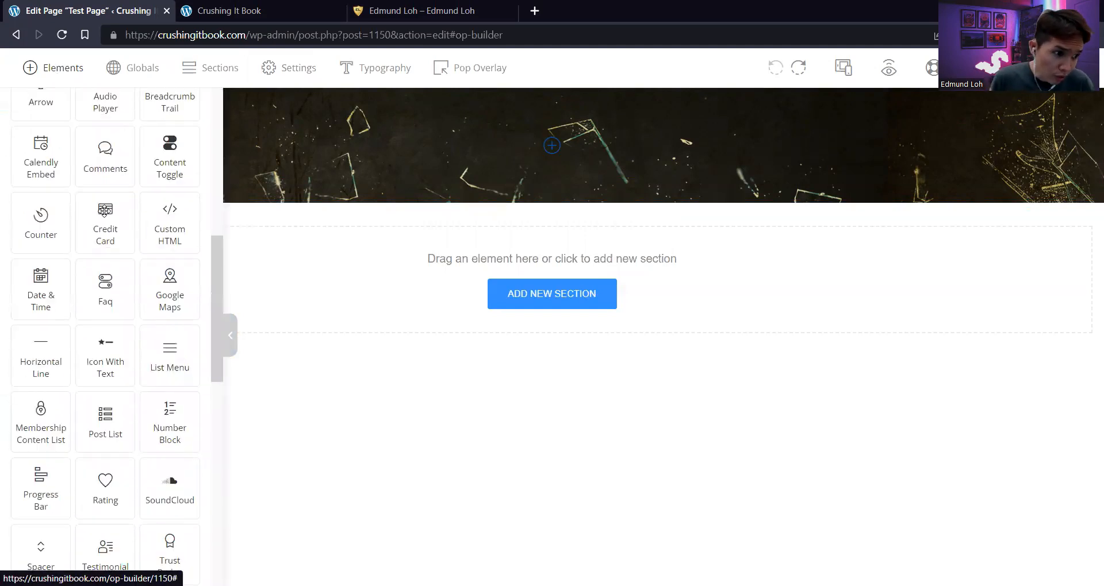
pyautogui.scroll(-10, 104, 210)
pyautogui.scroll(8, 105, 213)
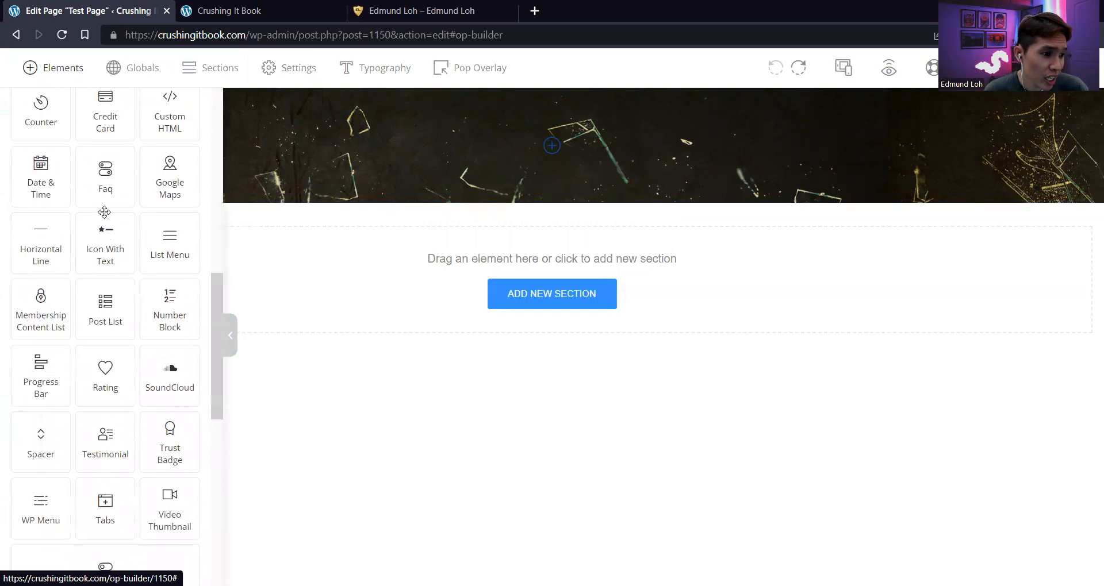
pyautogui.scroll(8, 104, 213)
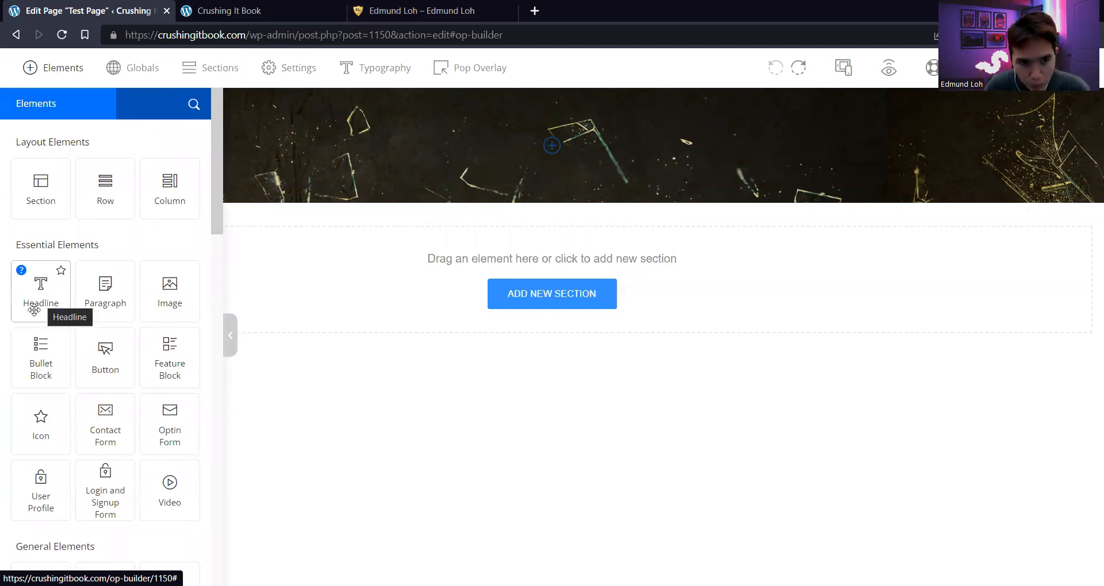
pyautogui.moveTo(34, 311); pyautogui.dragTo(607, 151)
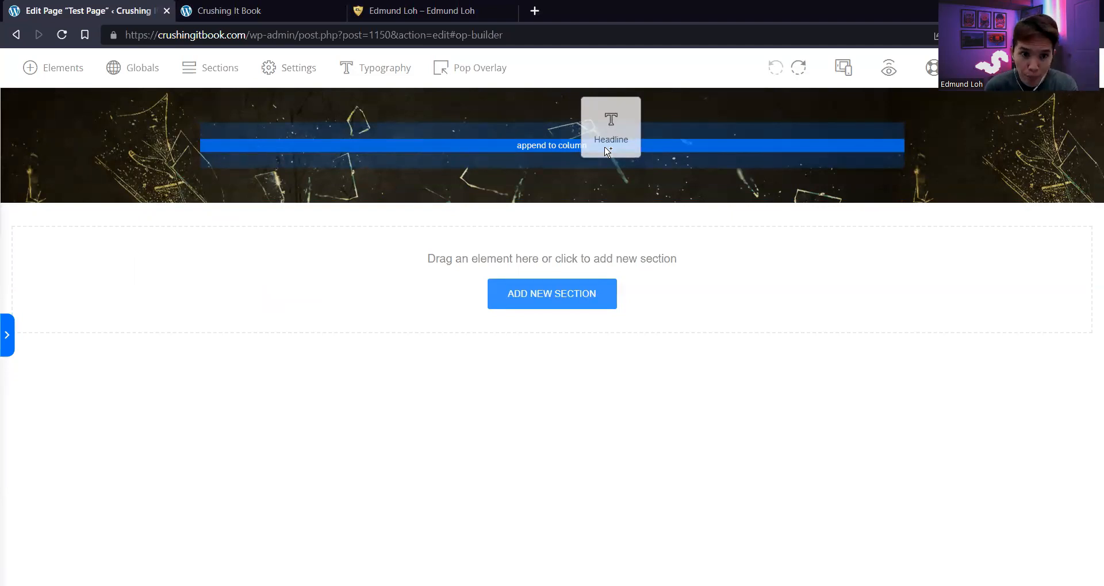
pyautogui.moveTo(607, 151); pyautogui.dragTo(606, 151)
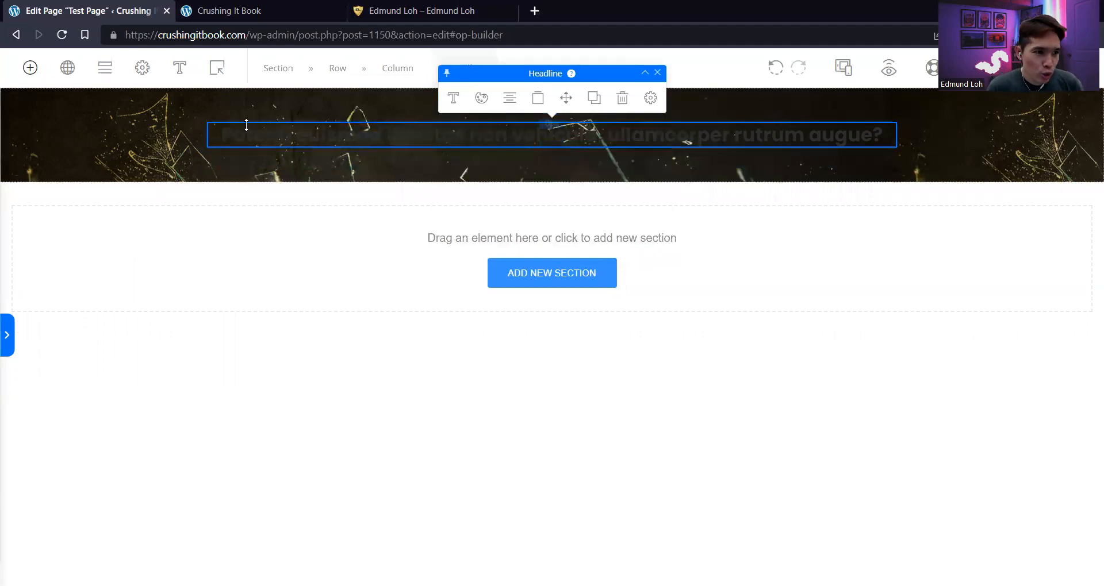
# Replace the headline's placeholder text with "FREE BOOK: Jealously Guarded Secrets To Growing Your Business Online..."
pyautogui.moveTo(224, 134); pyautogui.dragTo(884, 132)
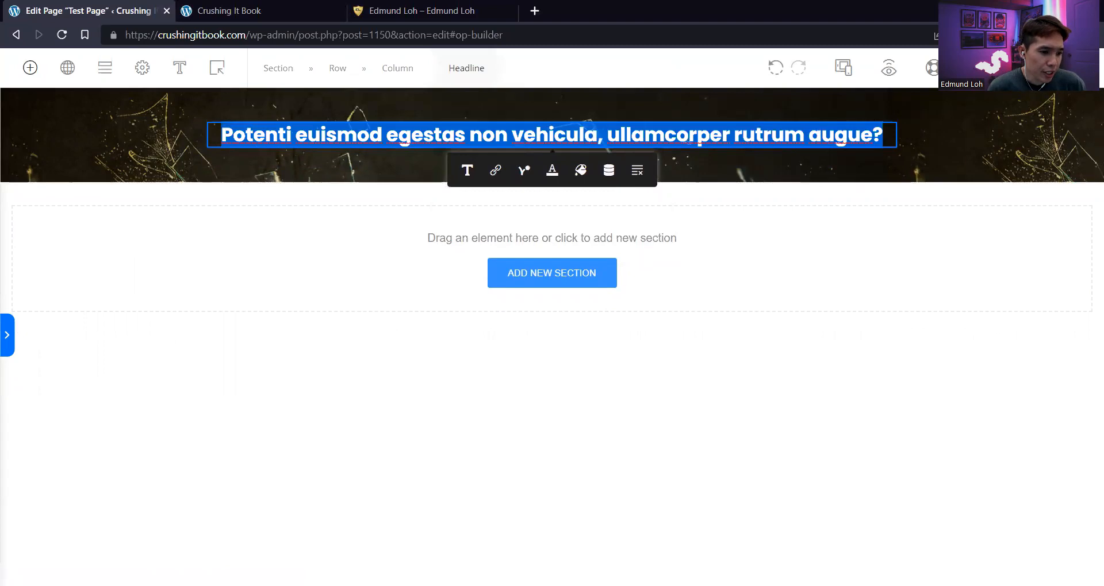
pyautogui.hotkey('alt', 'Tab')
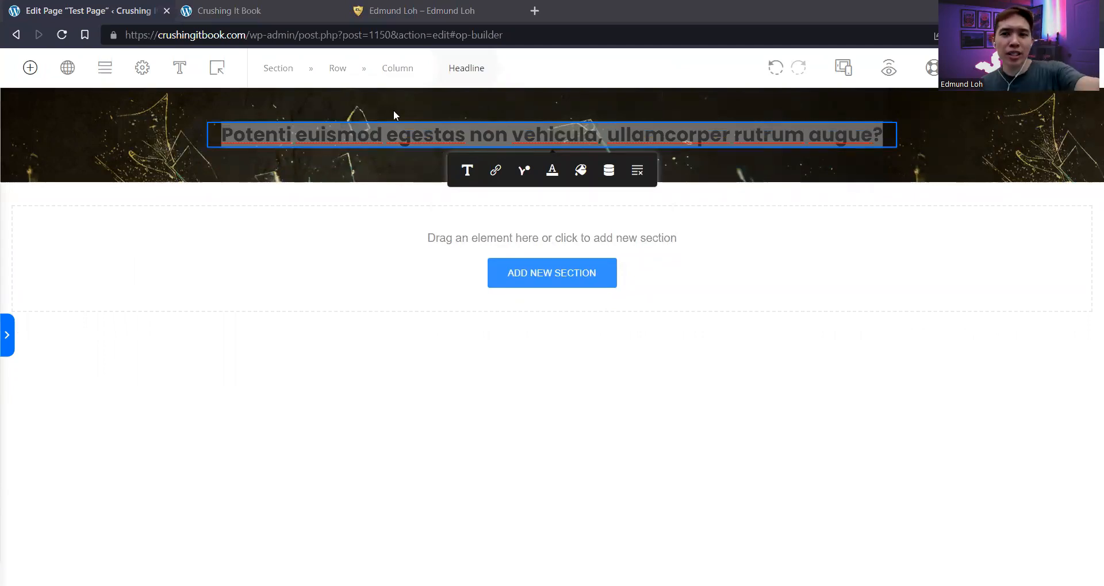
pyautogui.hotkey('alt', 'Tab')
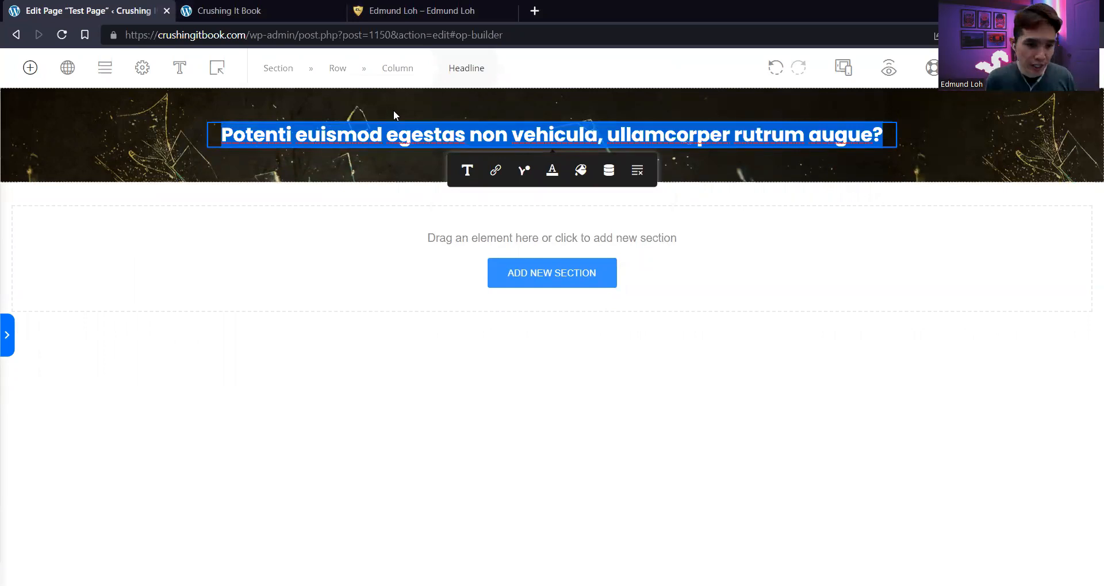
pyautogui.write('FREE BOOK: Jealously Guarded Secrets To Growing Your Business Online...')
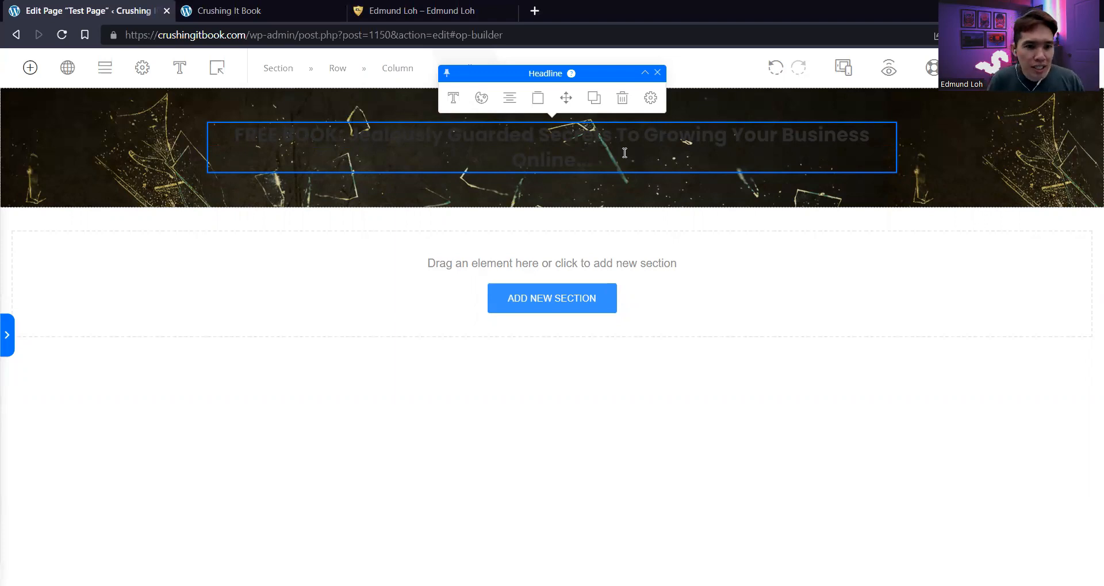
# Set the headline's text colour to gold, #d1a527
pyautogui.click(482, 98)
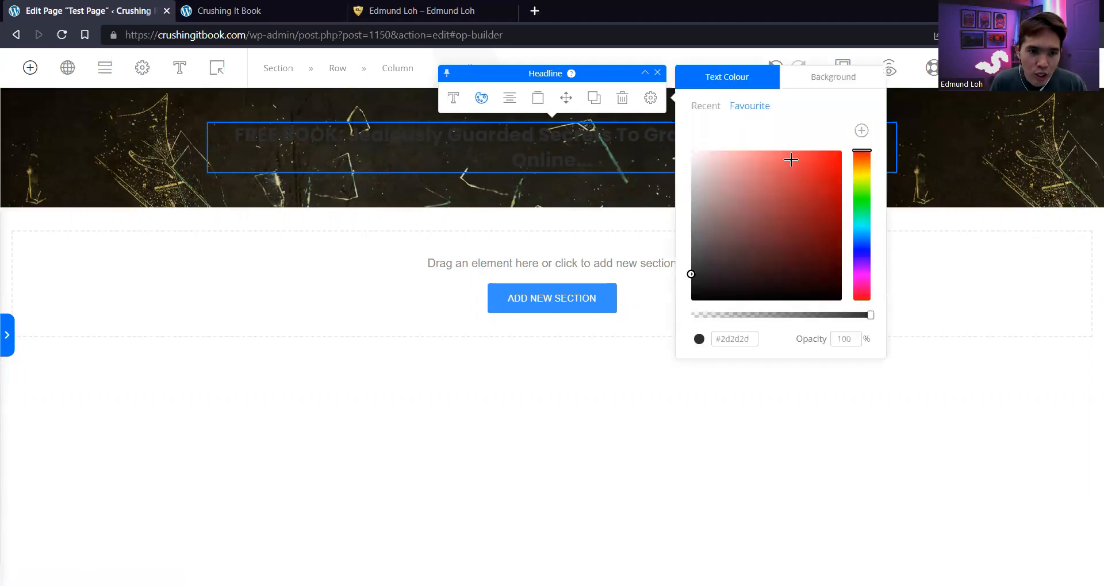
pyautogui.click(181, 139)
pyautogui.click(372, 140)
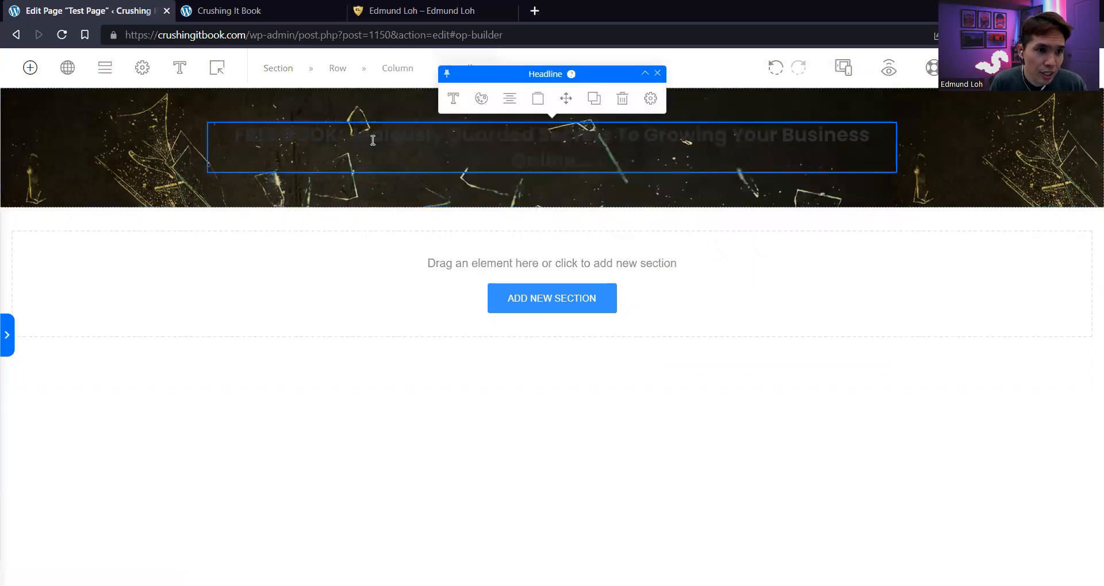
pyautogui.click(482, 103)
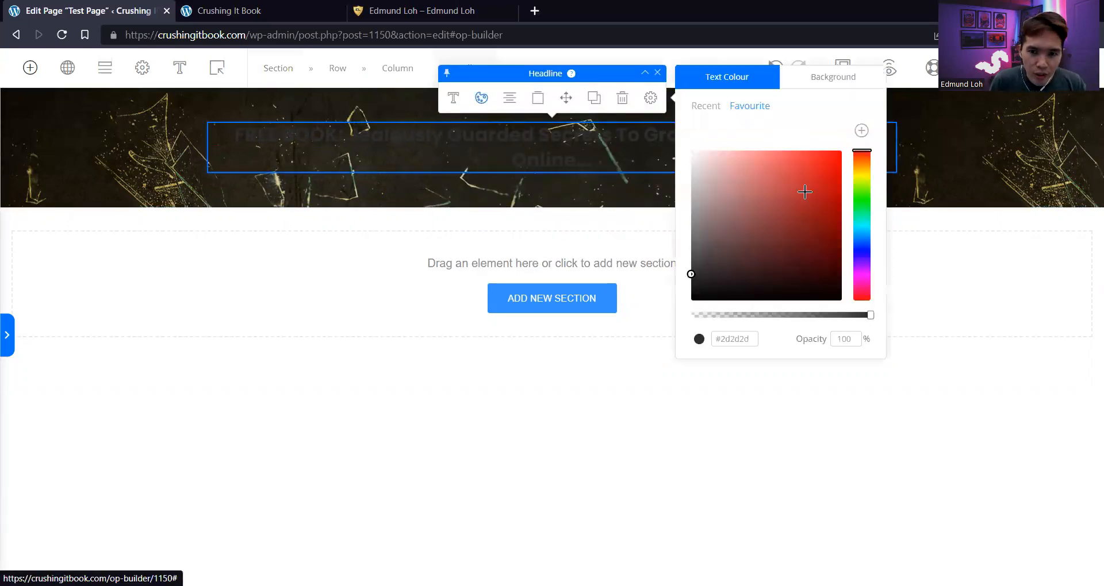
pyautogui.moveTo(857, 180); pyautogui.dragTo(855, 169)
pyautogui.moveTo(816, 212); pyautogui.dragTo(814, 193)
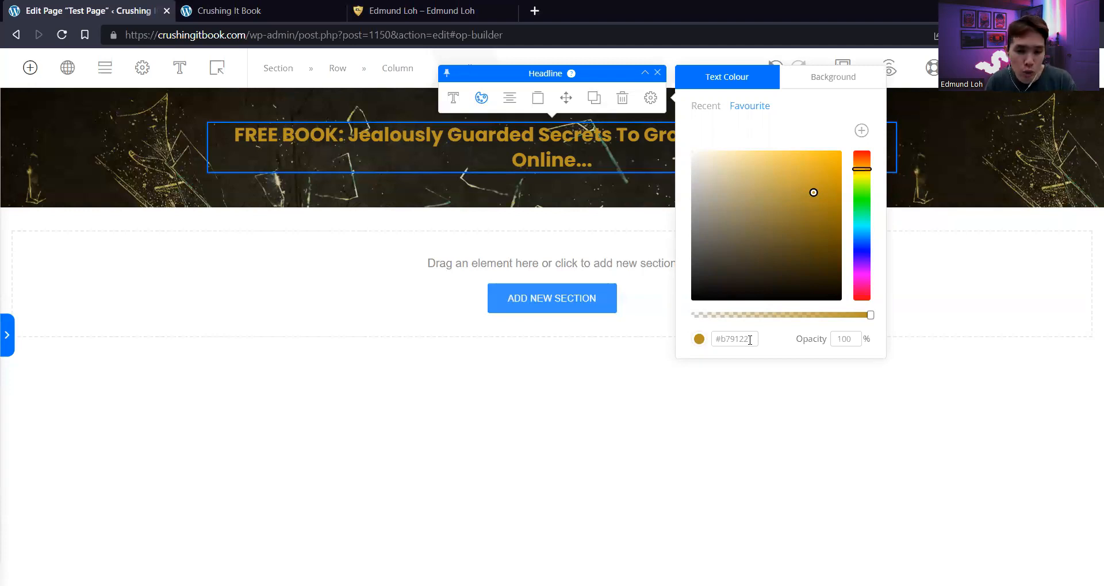
pyautogui.click(812, 194)
pyautogui.moveTo(813, 194); pyautogui.dragTo(813, 177)
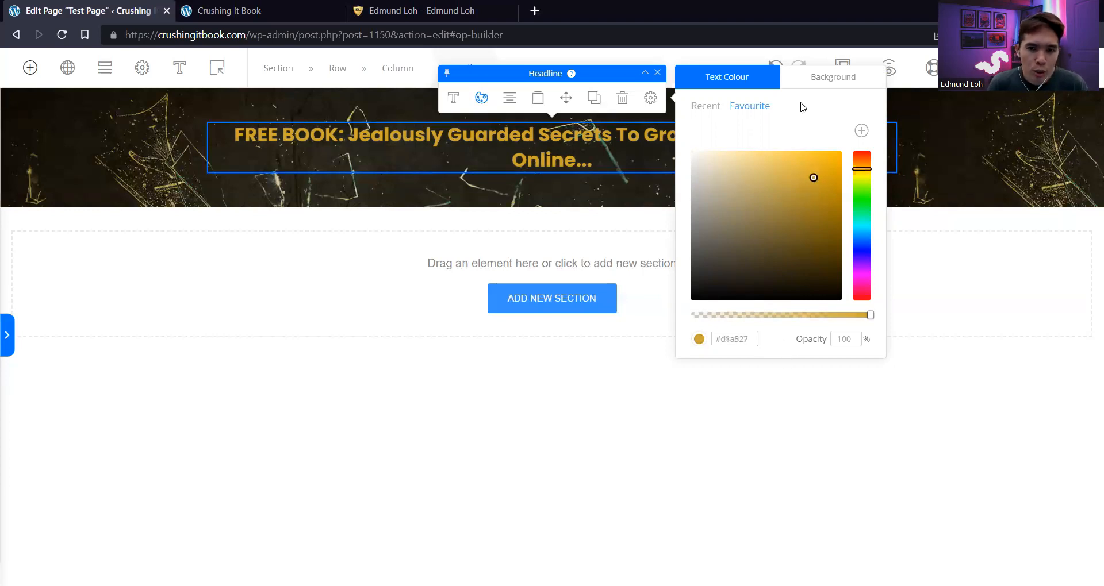
pyautogui.click(550, 204)
# Try the ABeeZee font family on the headline and reset it to the default Poppins
pyautogui.click(396, 169)
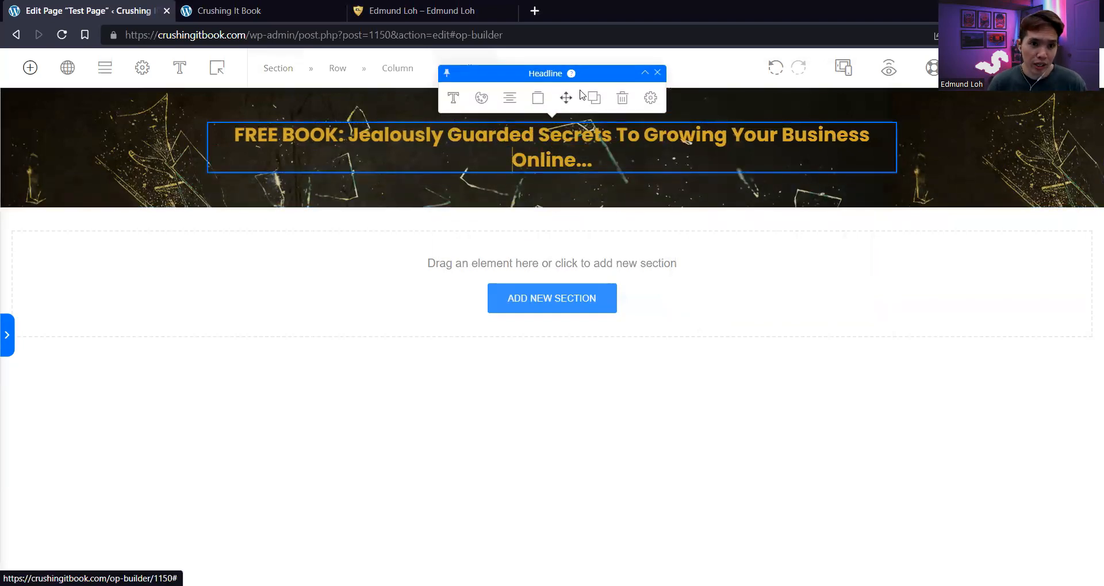
pyautogui.click(453, 101)
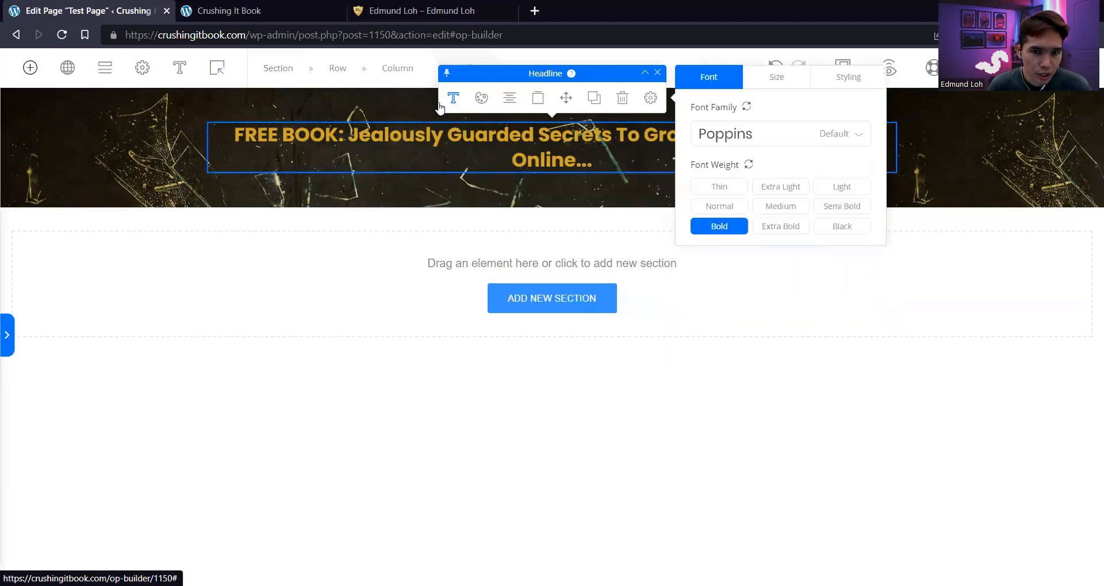
pyautogui.click(732, 142)
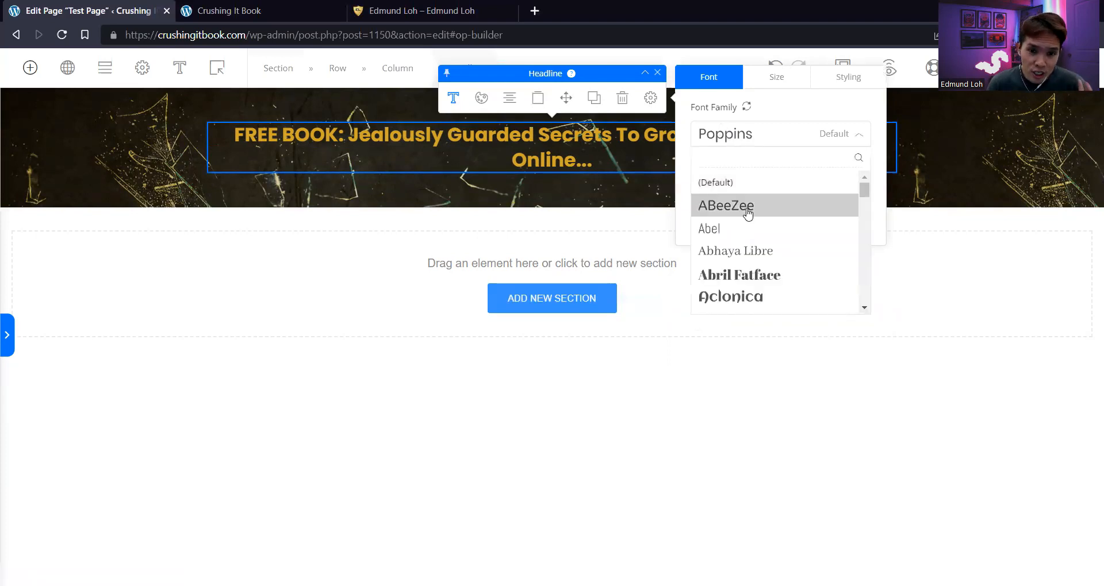
pyautogui.scroll(-3, 763, 245)
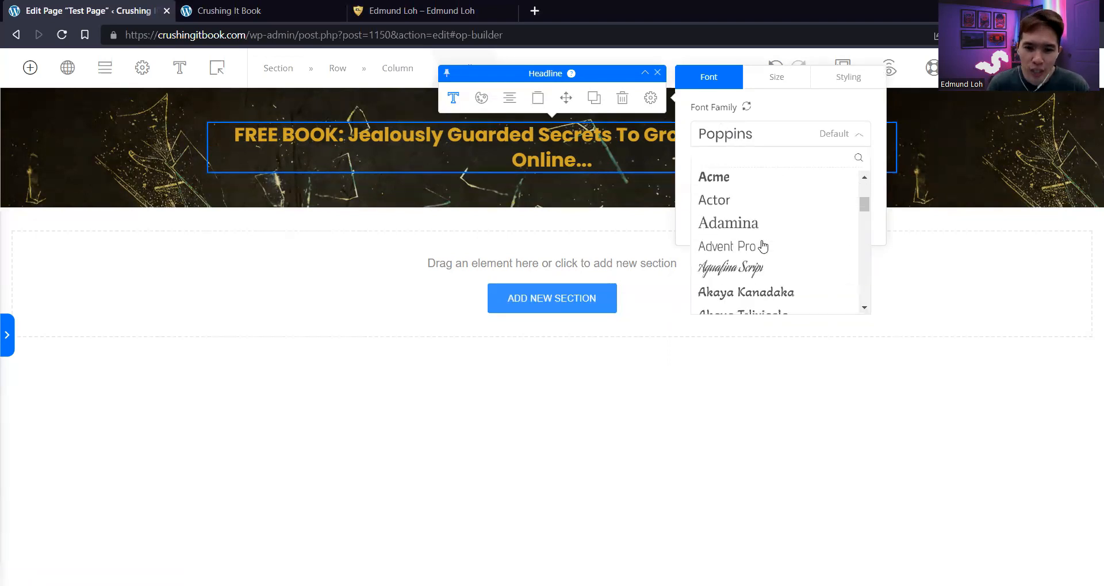
pyautogui.scroll(4, 763, 246)
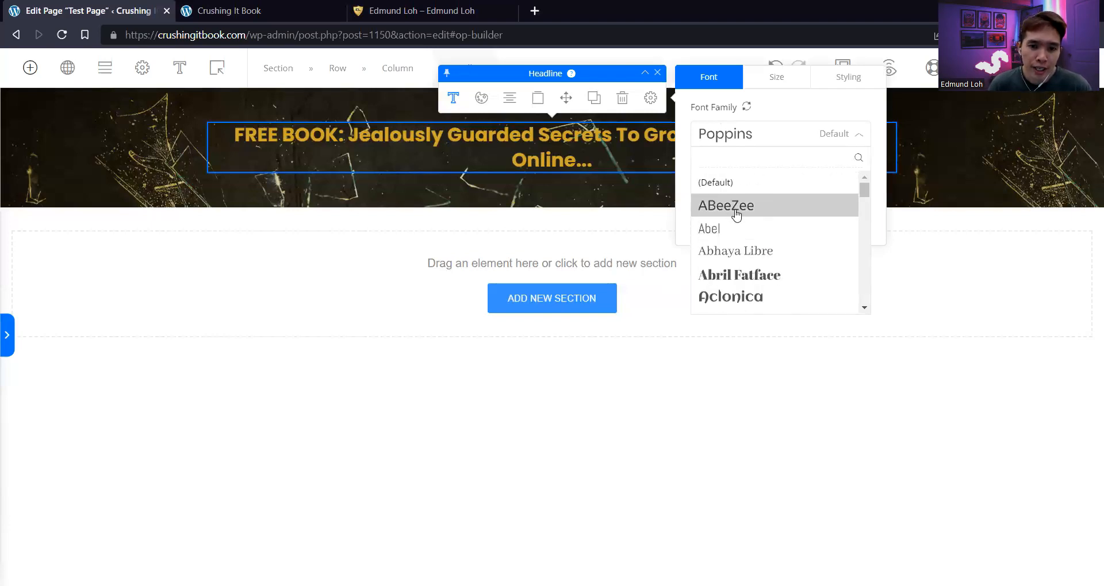
pyautogui.click(735, 207)
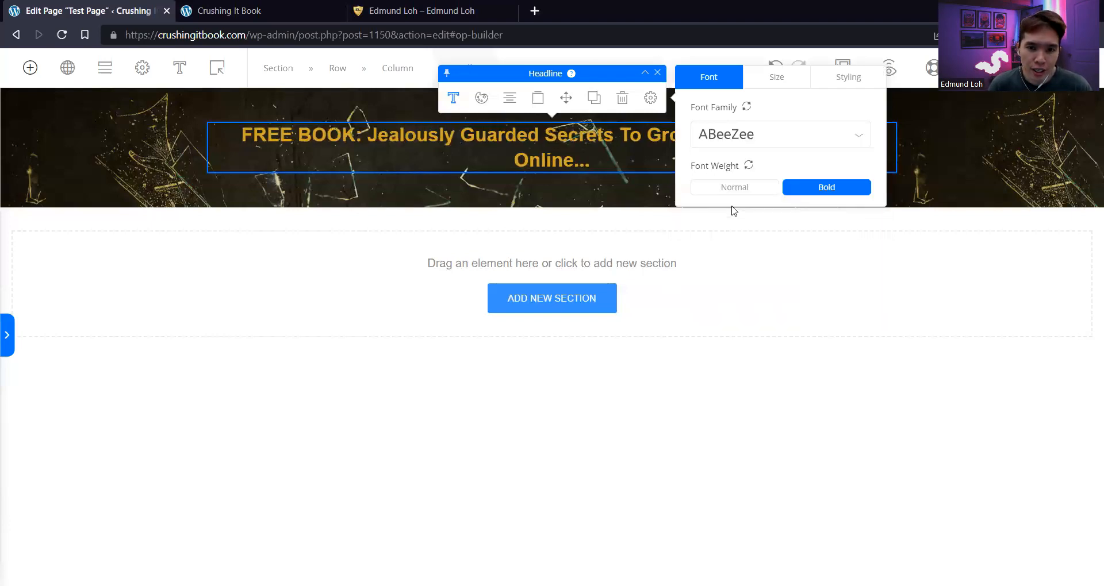
pyautogui.click(746, 107)
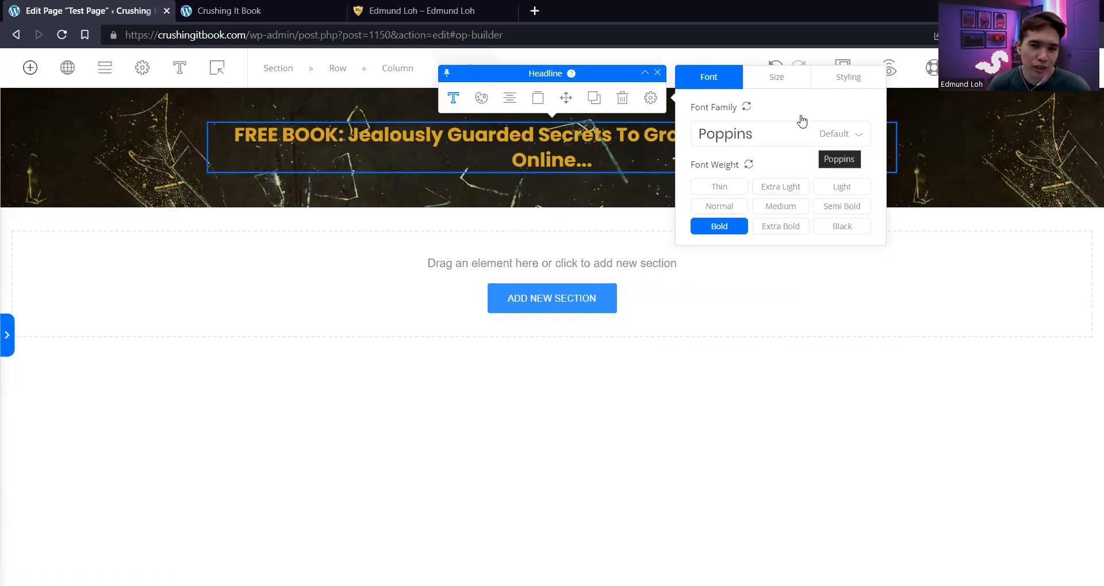
# Change the headline's tag name to Headline 1
pyautogui.click(771, 86)
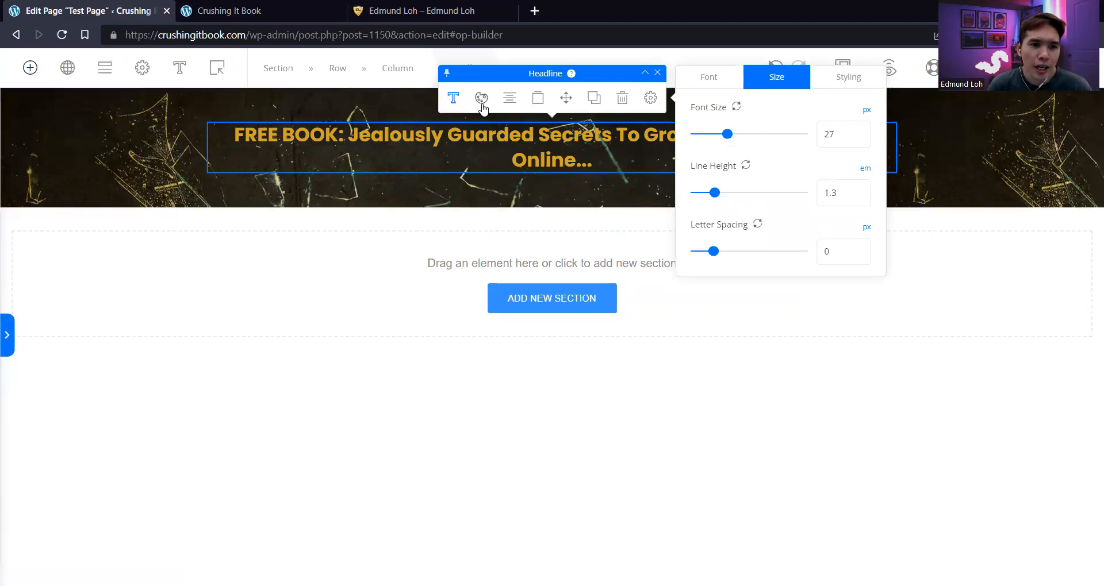
pyautogui.click(850, 82)
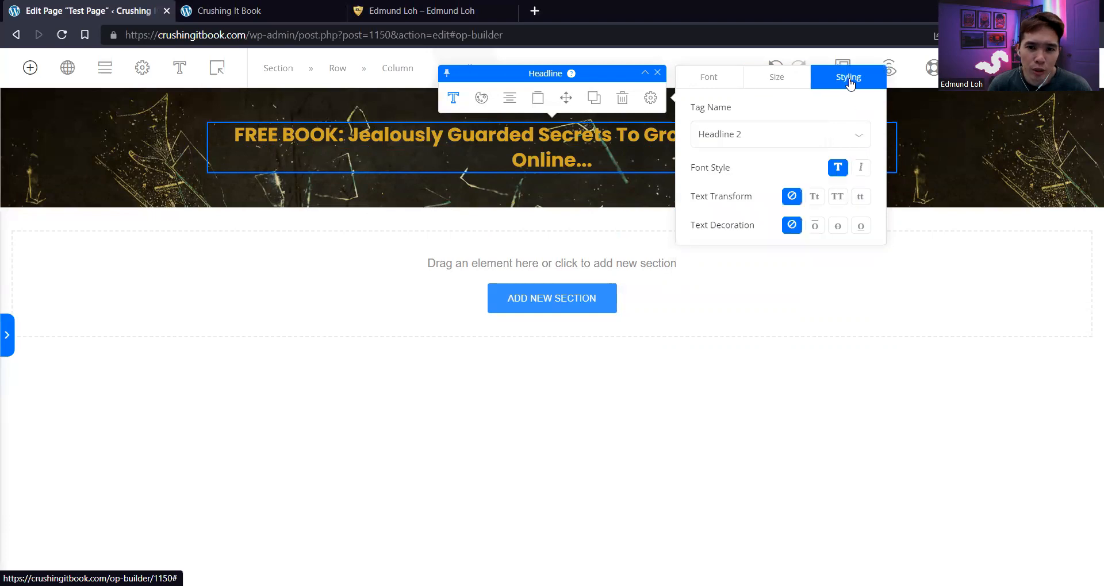
pyautogui.click(778, 138)
pyautogui.click(762, 163)
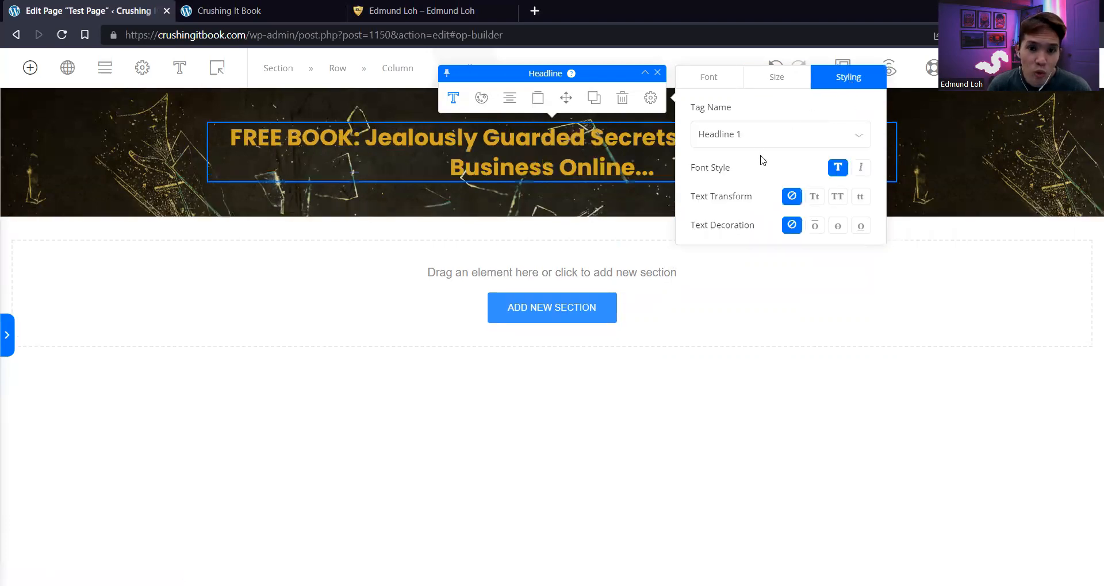
# Increase the headline's font size to 36 px
pyautogui.click(782, 81)
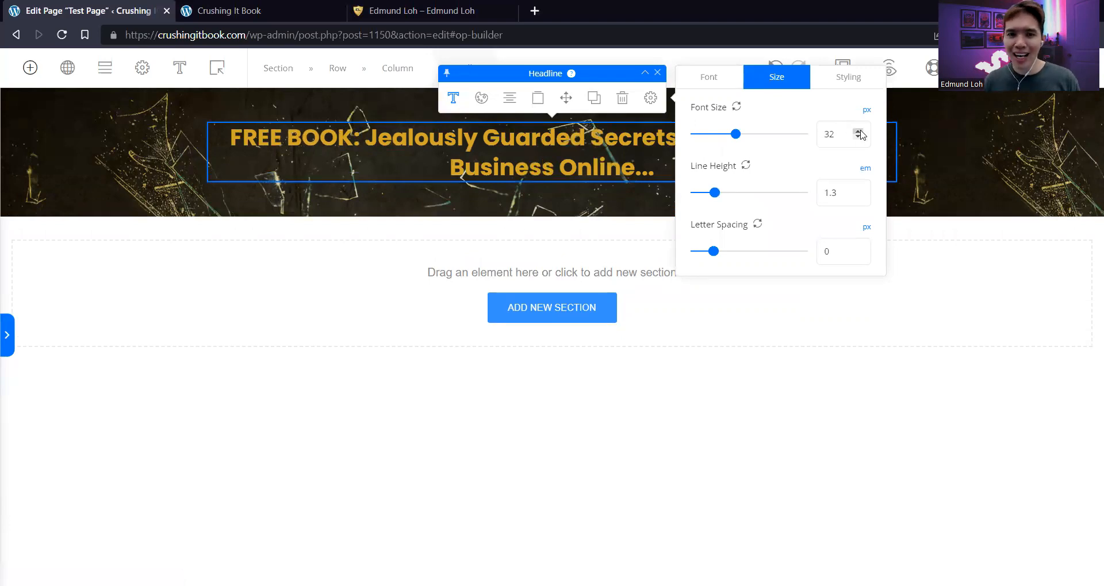
pyautogui.click(859, 131)
pyautogui.click(859, 132)
pyautogui.click(859, 132)
pyautogui.click(859, 131)
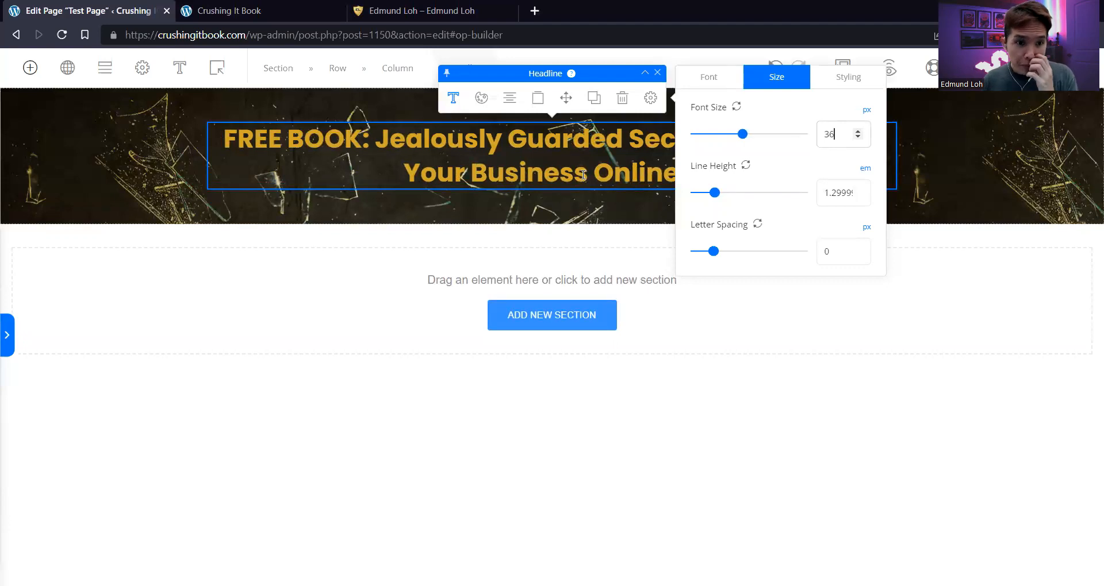
# Set the headline's line height to 1.3 em
pyautogui.click(834, 192)
pyautogui.doubleClick(834, 190)
pyautogui.write('3')
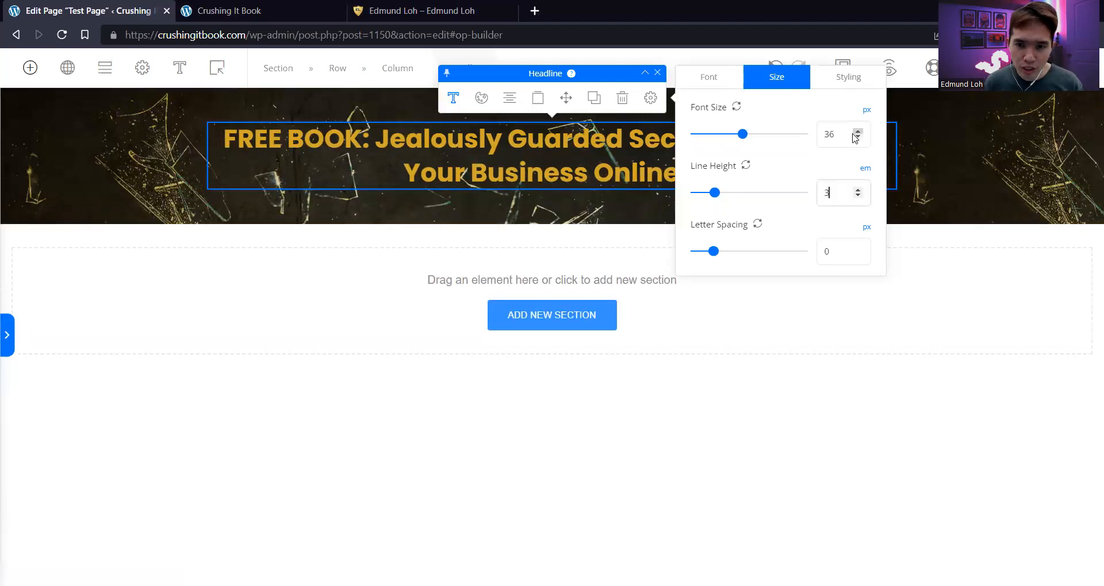
pyautogui.press('BackSpace')
pyautogui.write('1')
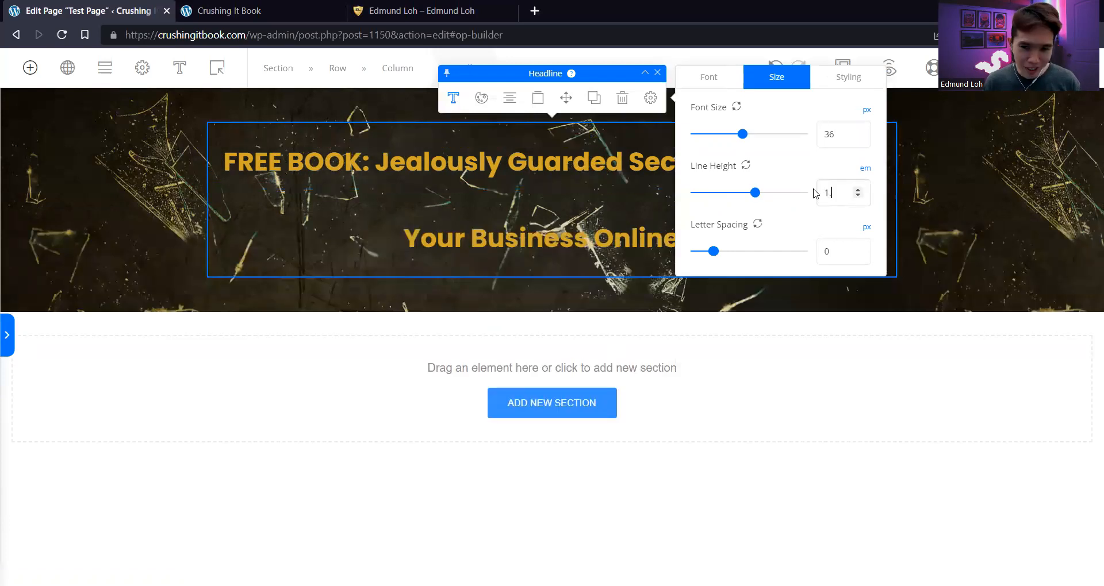
pyautogui.write('.2')
# Review the available tag names for the headline, keeping Headline 1 selected
pyautogui.click(827, 90)
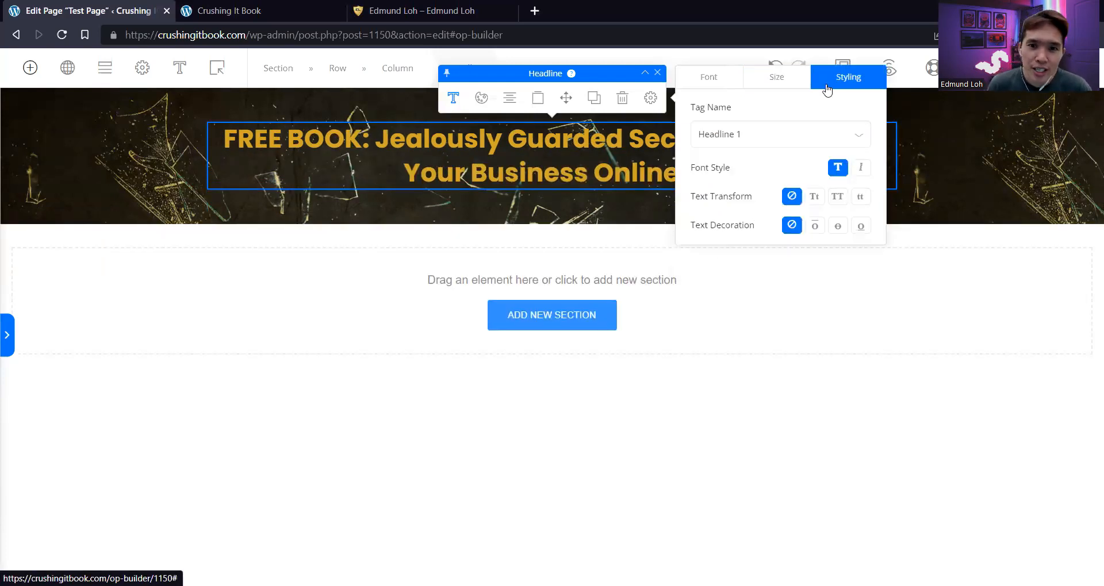
pyautogui.click(780, 134)
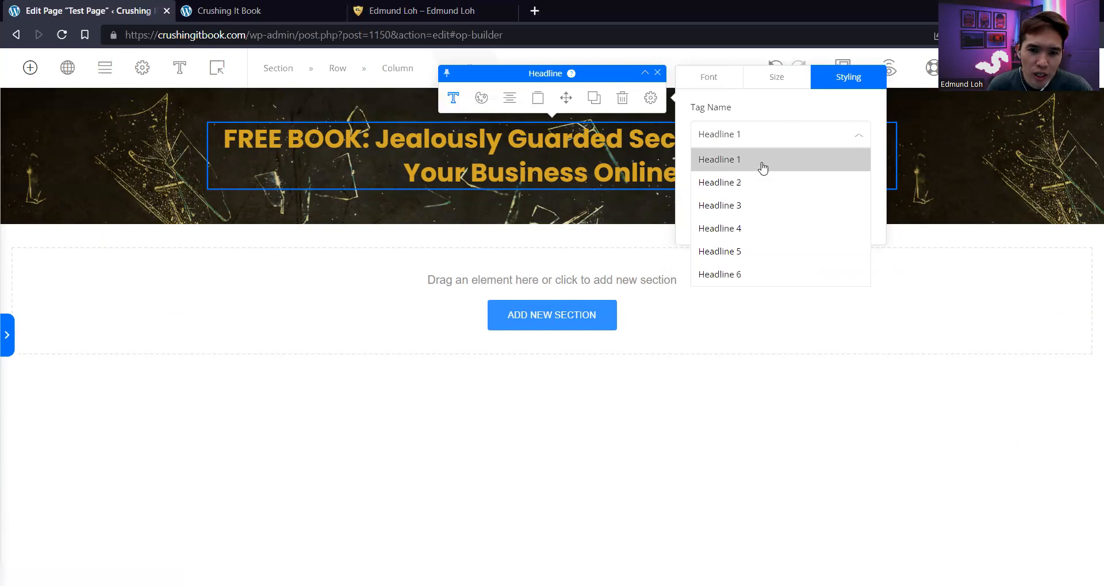
pyautogui.click(792, 114)
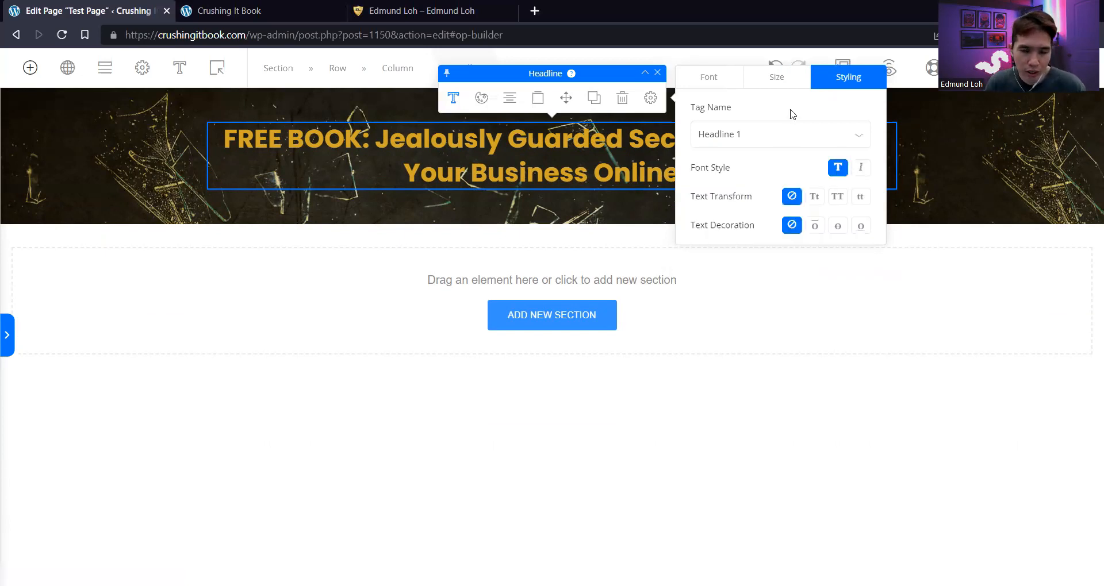
pyautogui.click(768, 134)
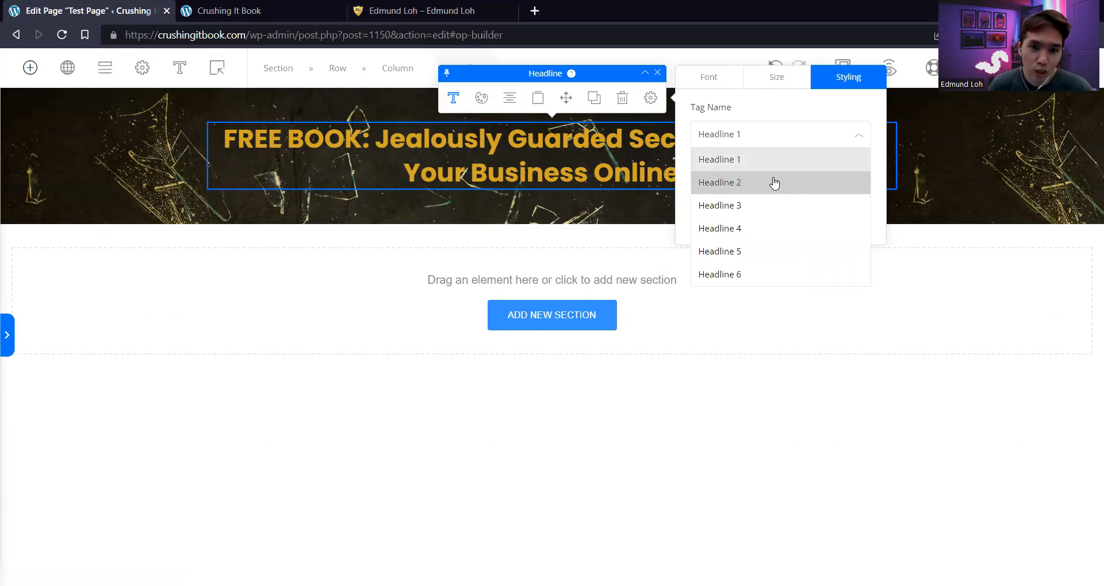
pyautogui.click(776, 161)
pyautogui.click(784, 143)
pyautogui.click(780, 157)
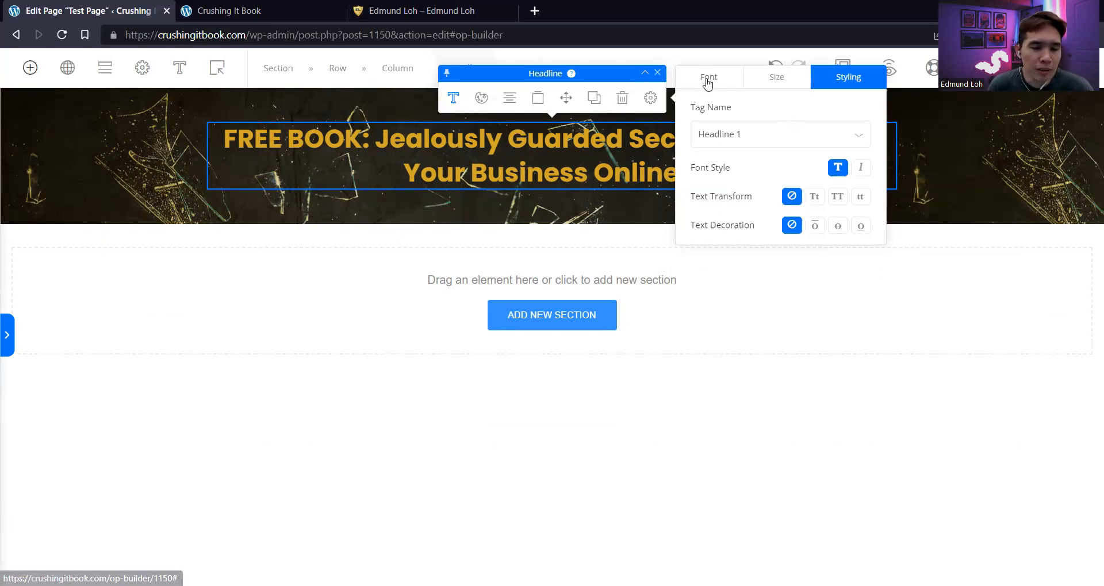
# Try left and right text alignment on the headline and return it to centre
pyautogui.click(536, 102)
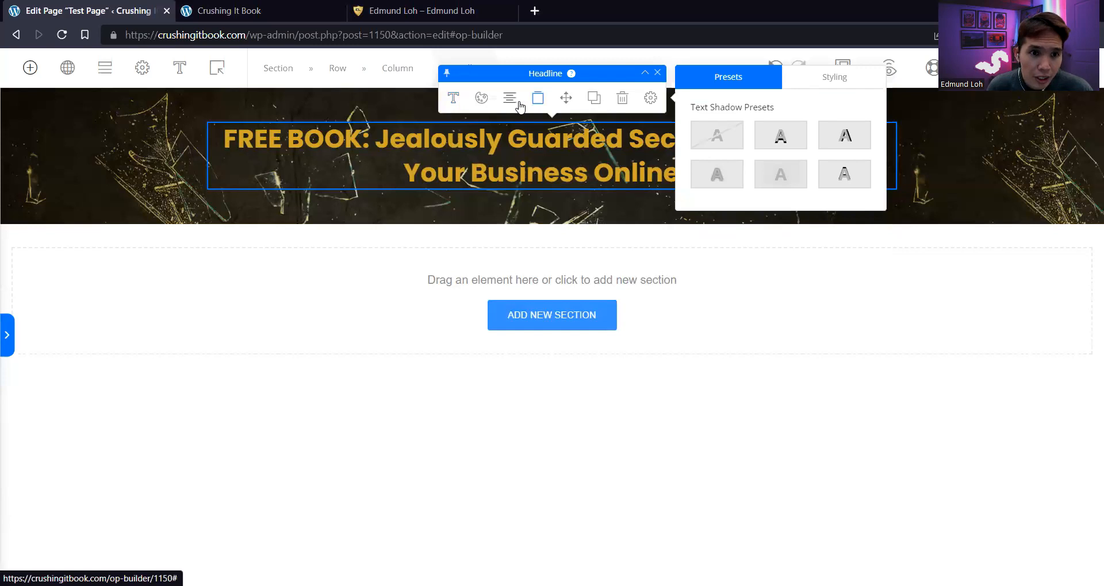
pyautogui.click(511, 101)
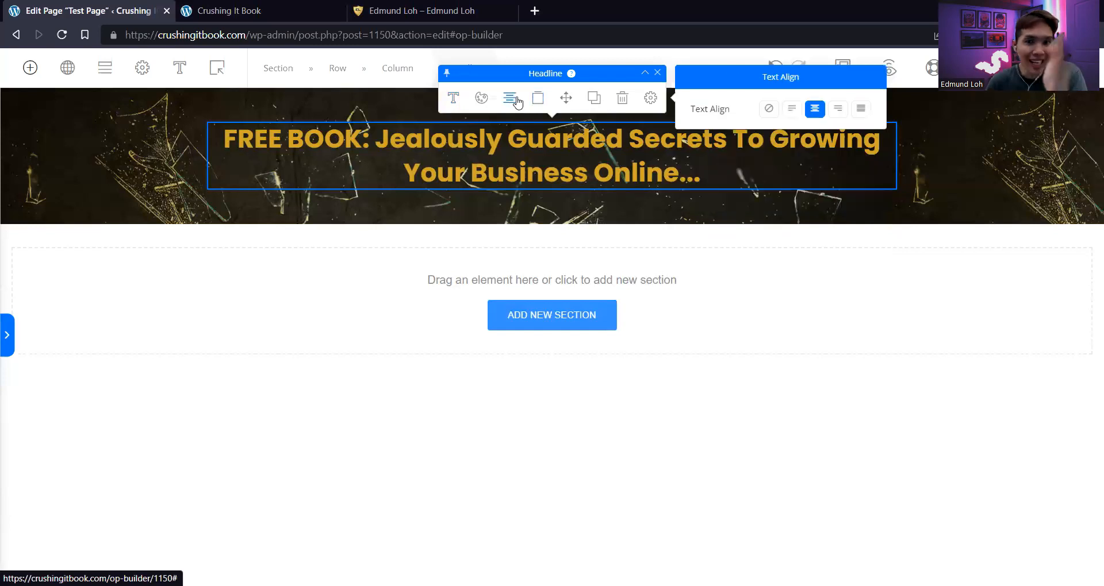
pyautogui.click(792, 110)
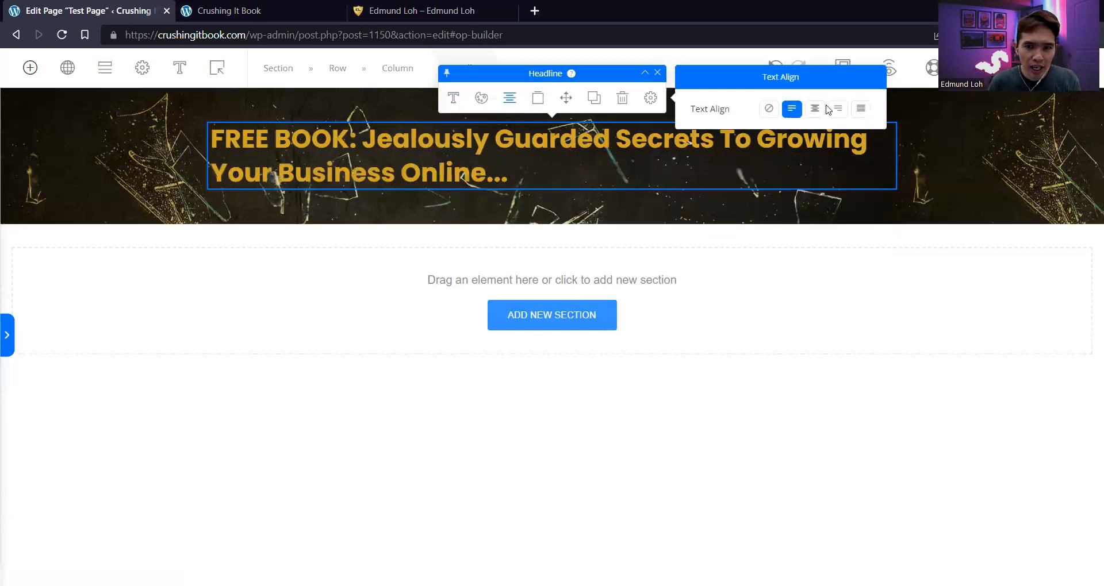
pyautogui.click(837, 111)
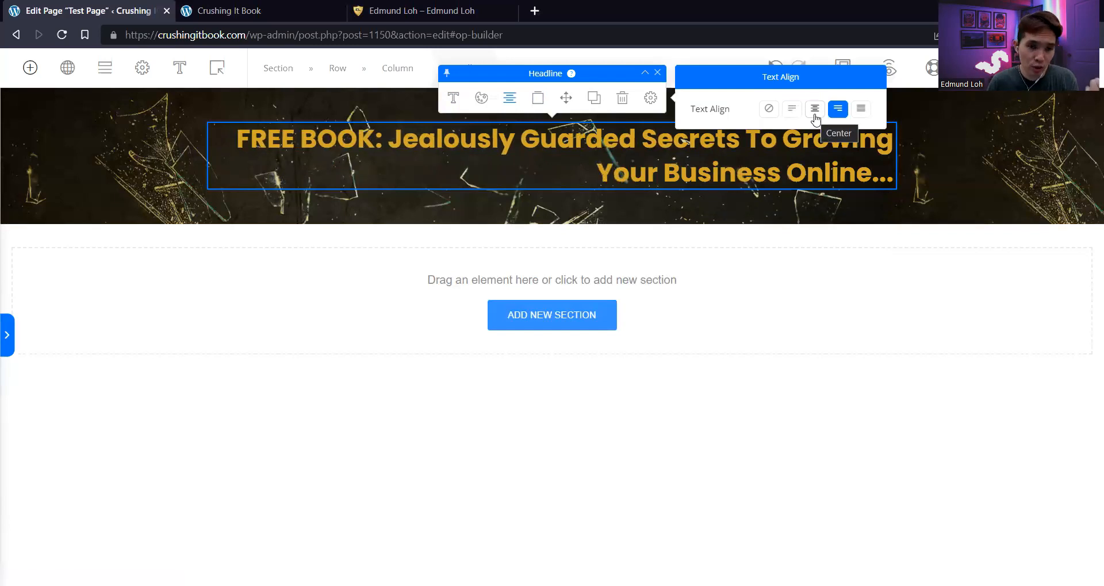
pyautogui.click(815, 114)
# Examine the headline's text shadow presets and the shadow's angle, distance, blur and colour settings
pyautogui.click(537, 101)
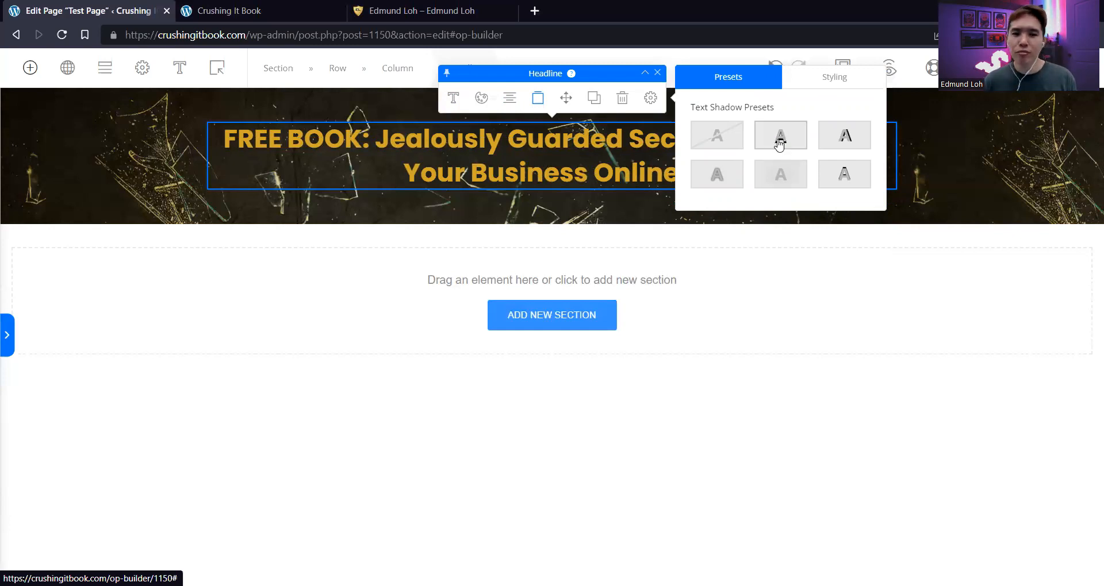
pyautogui.click(834, 85)
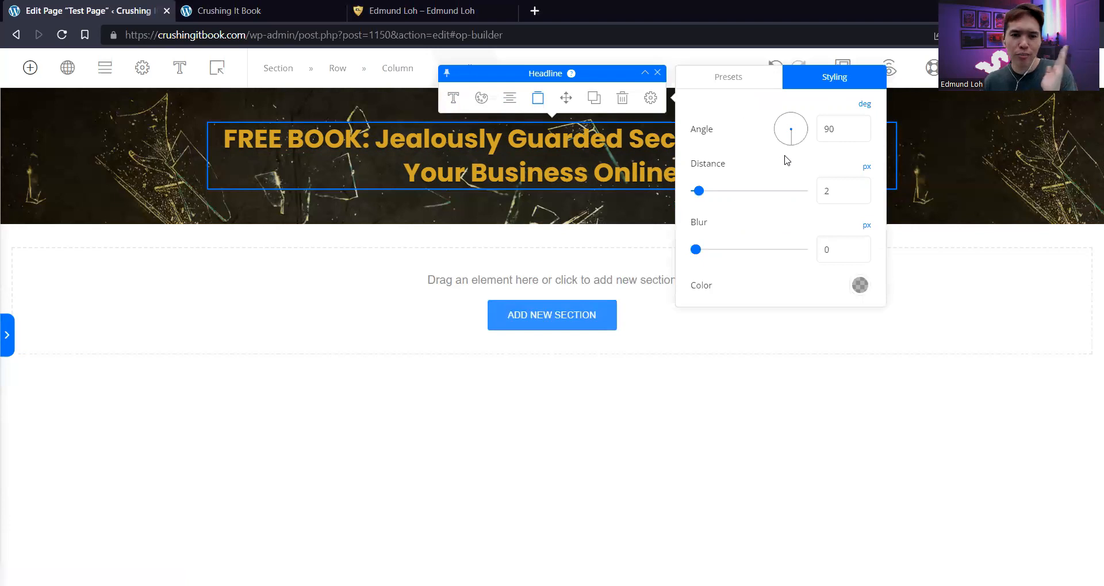
pyautogui.click(939, 144)
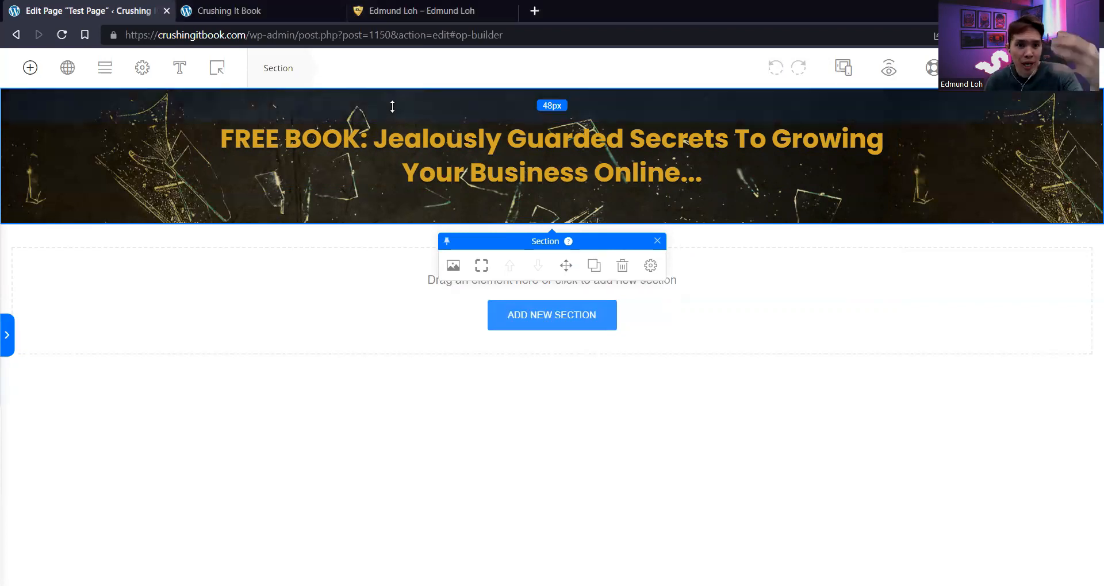
# Add a Paragraph below the headline and replace its placeholder with the "Crushing It! retails for RM38.80 in local bookstores..." offer and RM10 postage text
pyautogui.click(29, 69)
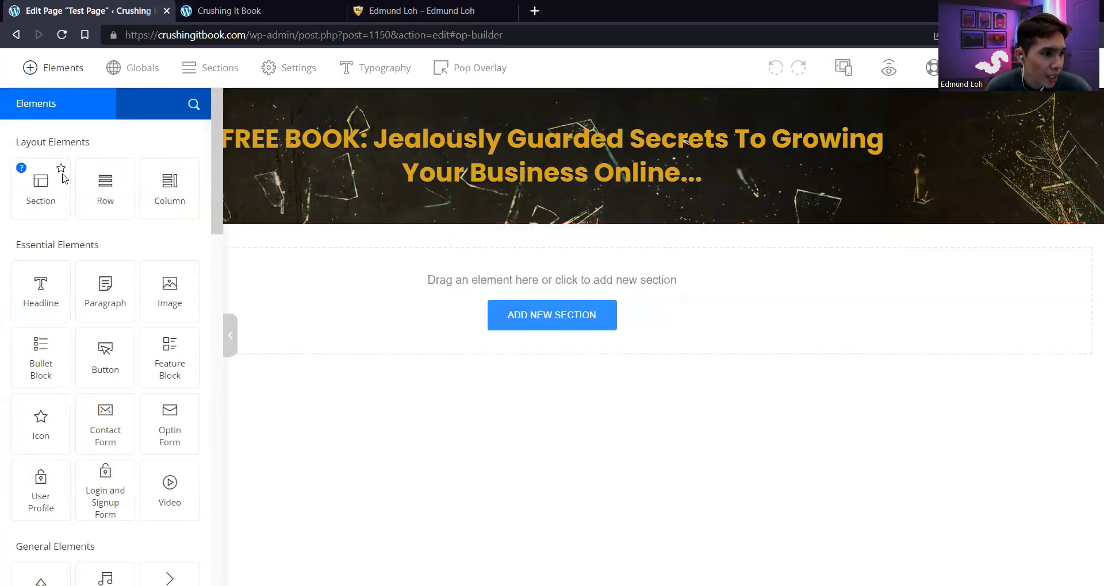
pyautogui.moveTo(106, 290); pyautogui.dragTo(537, 191)
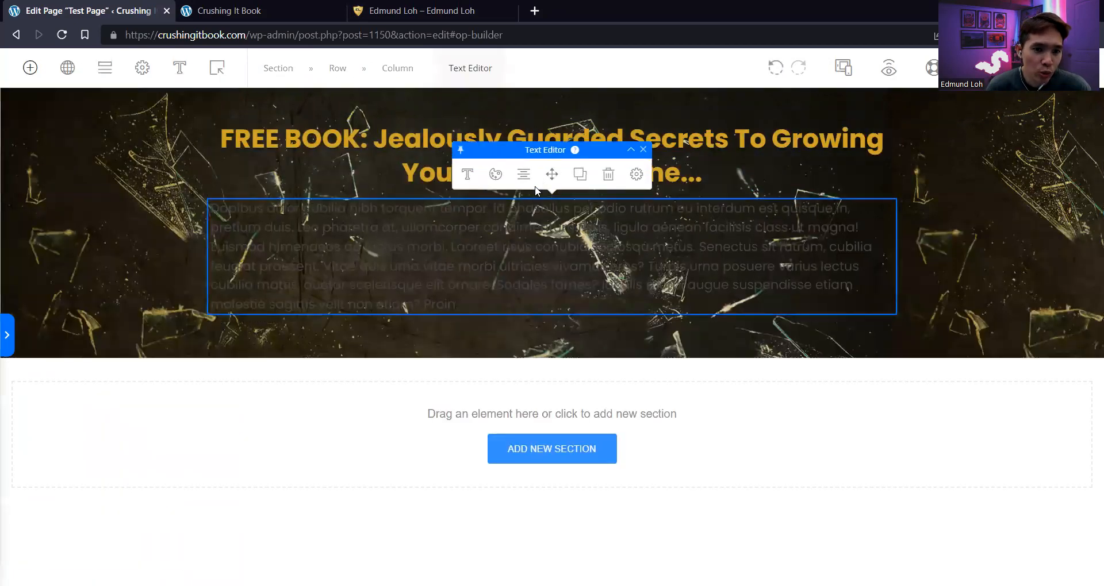
pyautogui.click(519, 278)
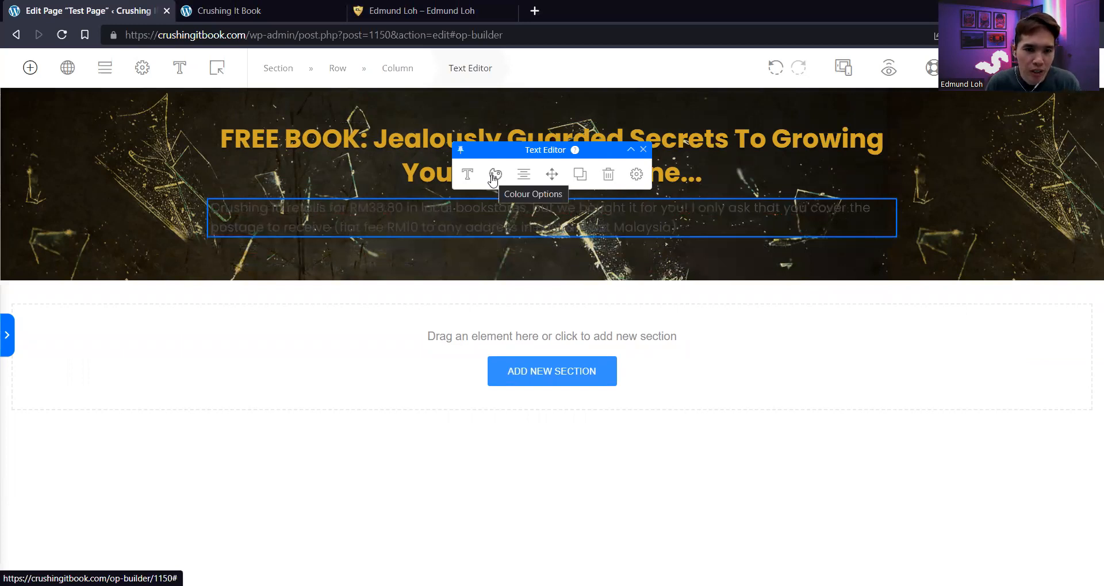
# Set the paragraph's text colour to white, #ffffff
pyautogui.click(493, 180)
pyautogui.moveTo(705, 415); pyautogui.dragTo(752, 419)
pyautogui.write('ffffff')
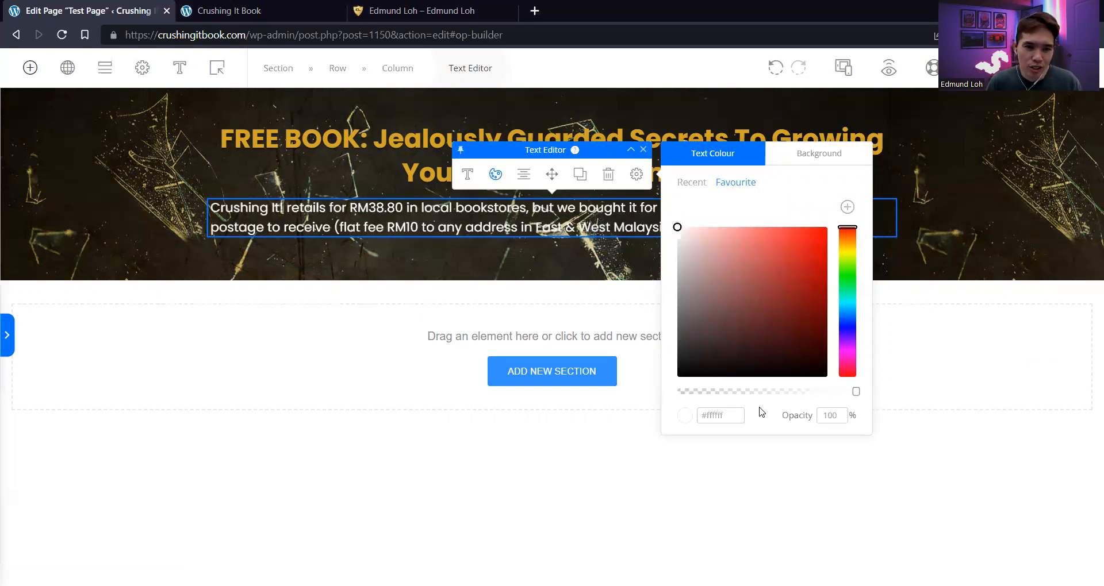
pyautogui.moveTo(743, 292)
pyautogui.mouseDown()
pyautogui.moveTo(715, 234)
pyautogui.moveTo(665, 220)
pyautogui.mouseUp()
# Centre-align the paragraph's text below the headline
pyautogui.click(505, 227)
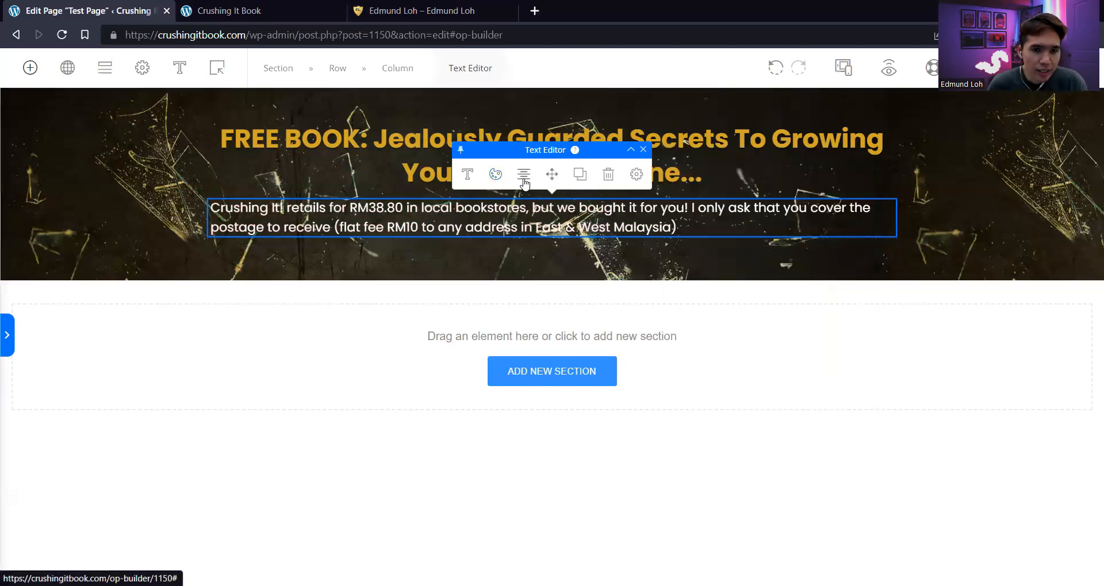
pyautogui.click(524, 180)
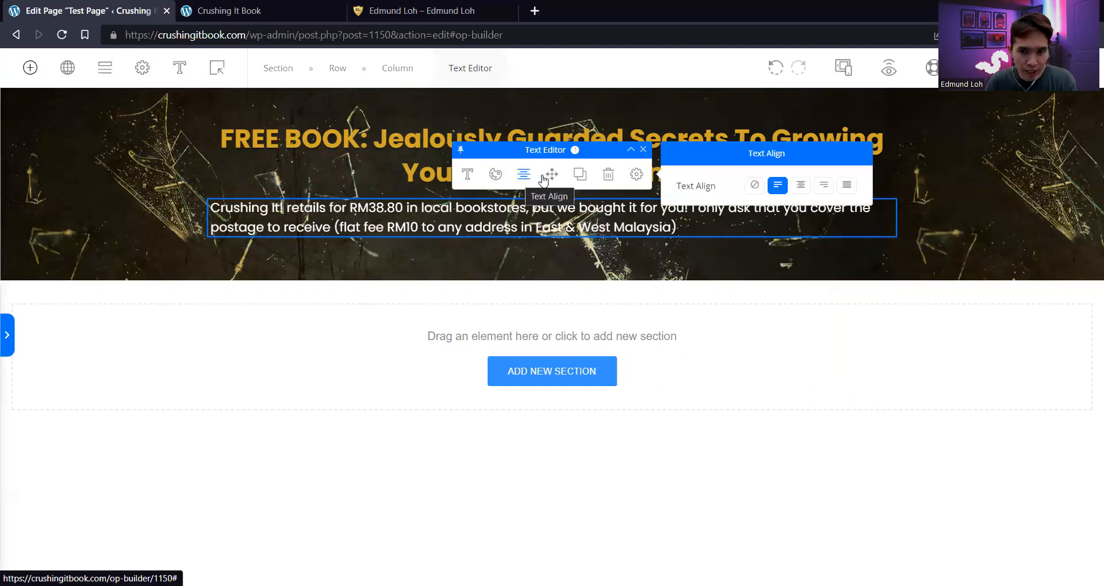
pyautogui.click(801, 185)
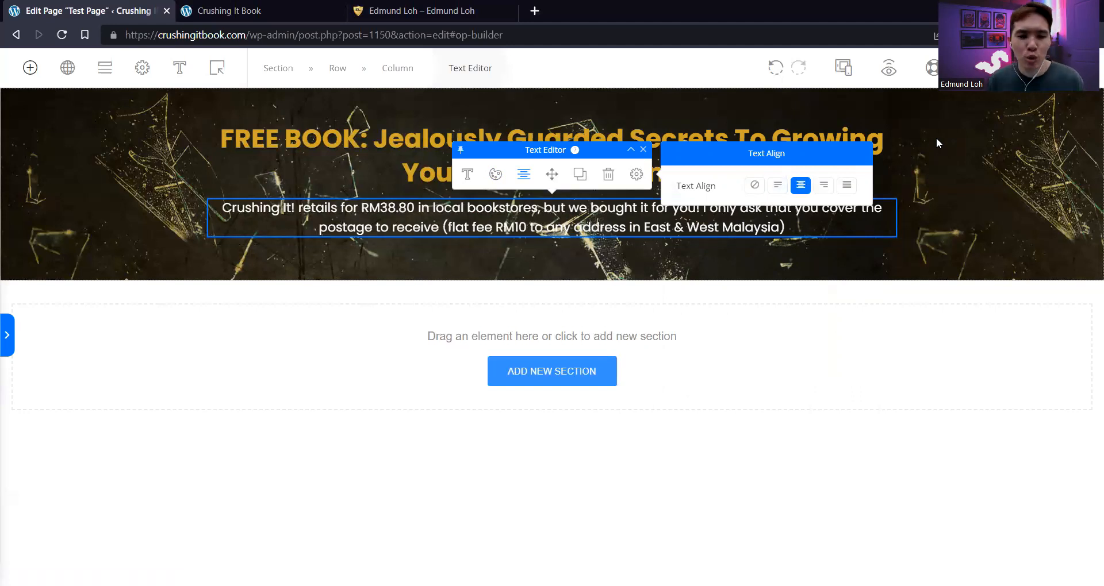
# Try a 16 px font size on the offer paragraph, restore it to 18 px and deselect the text
pyautogui.click(475, 176)
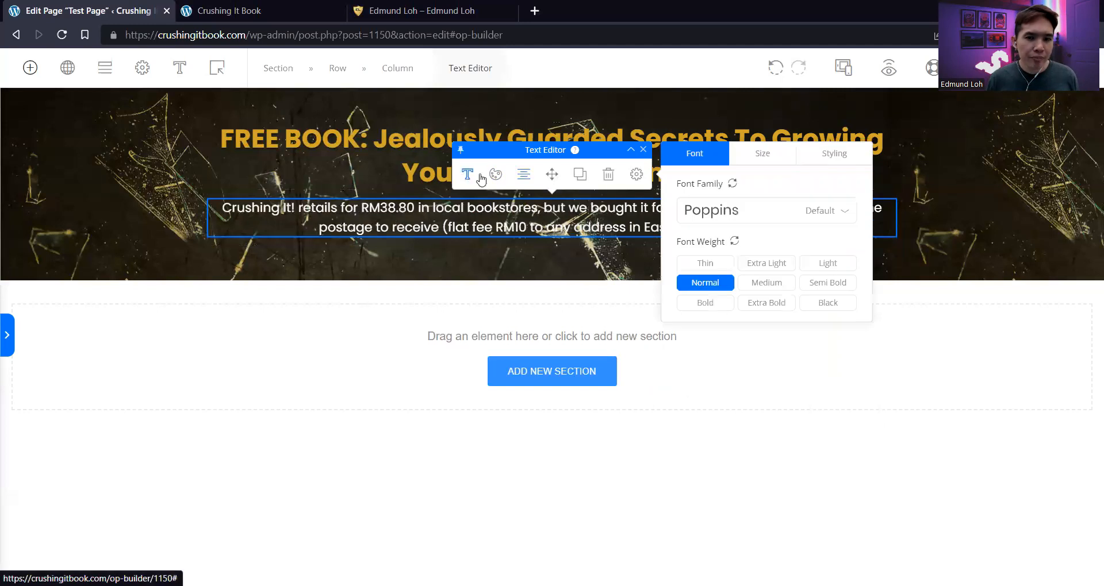
pyautogui.click(763, 155)
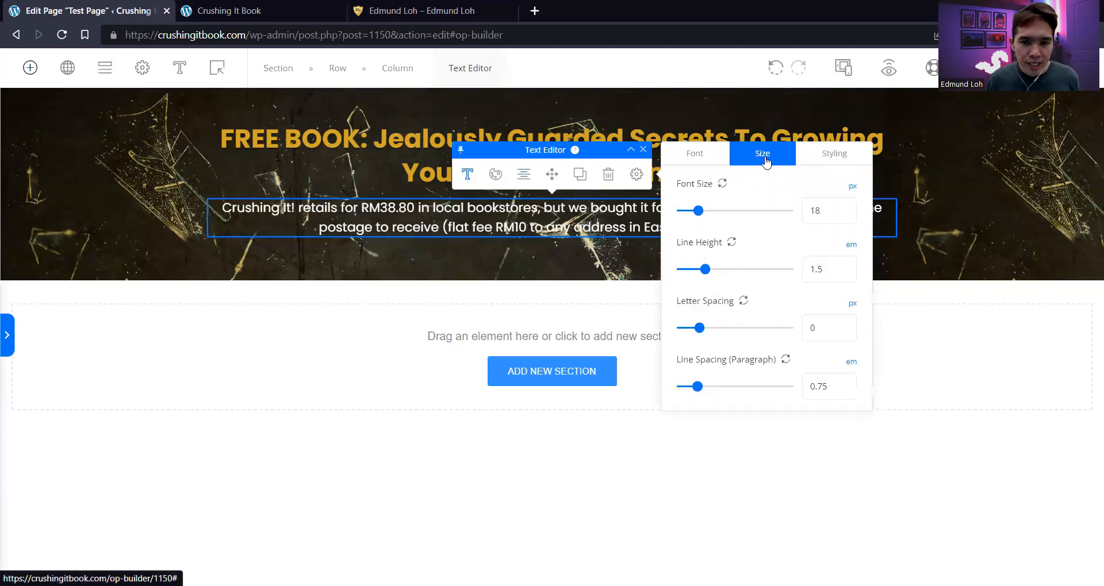
pyautogui.click(842, 215)
pyautogui.click(842, 215)
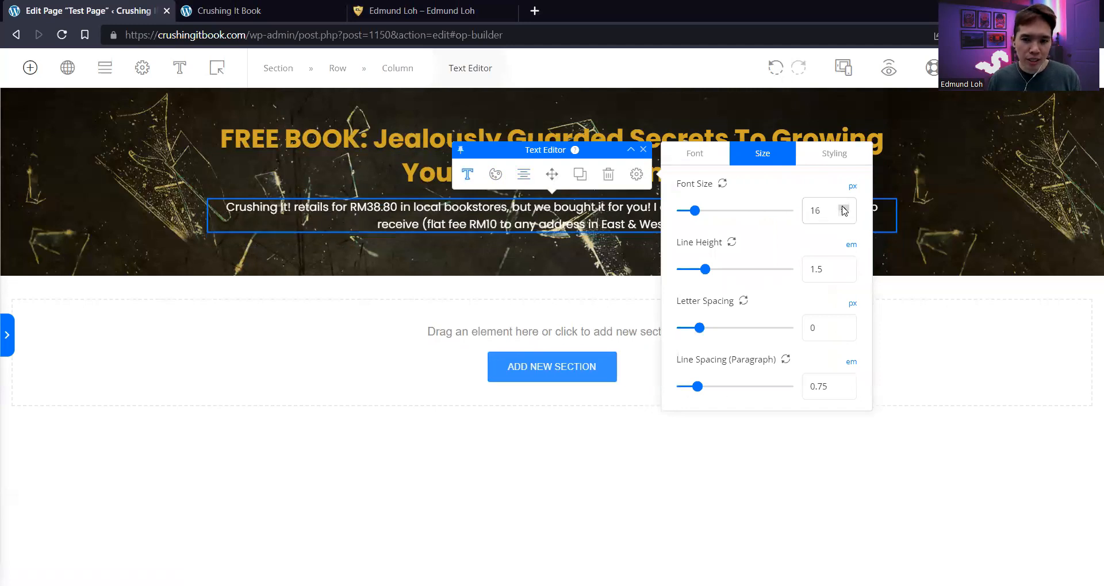
pyautogui.click(844, 208)
pyautogui.click(844, 208)
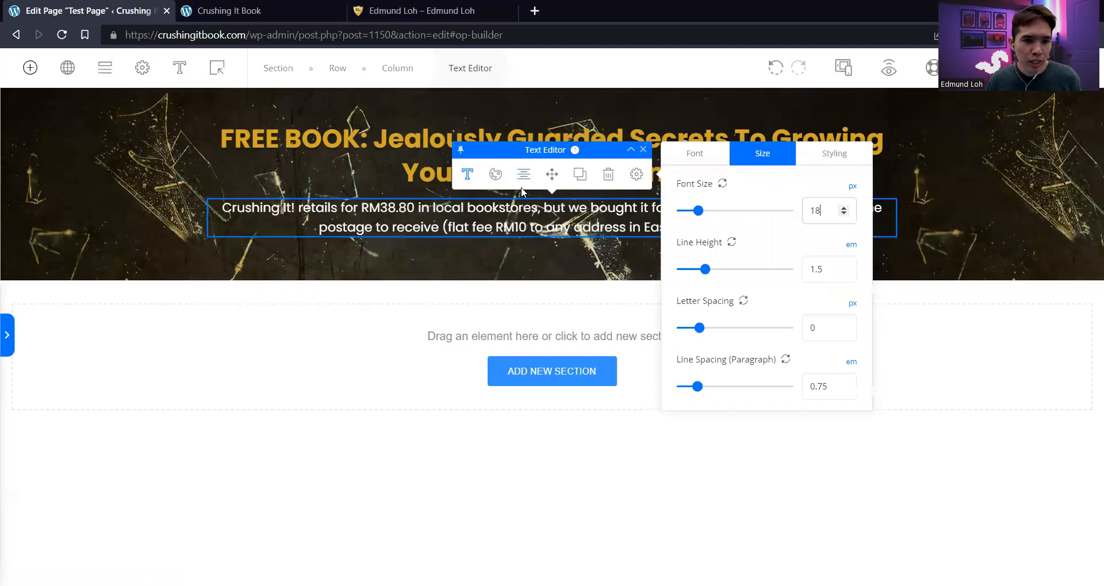
pyautogui.click(953, 154)
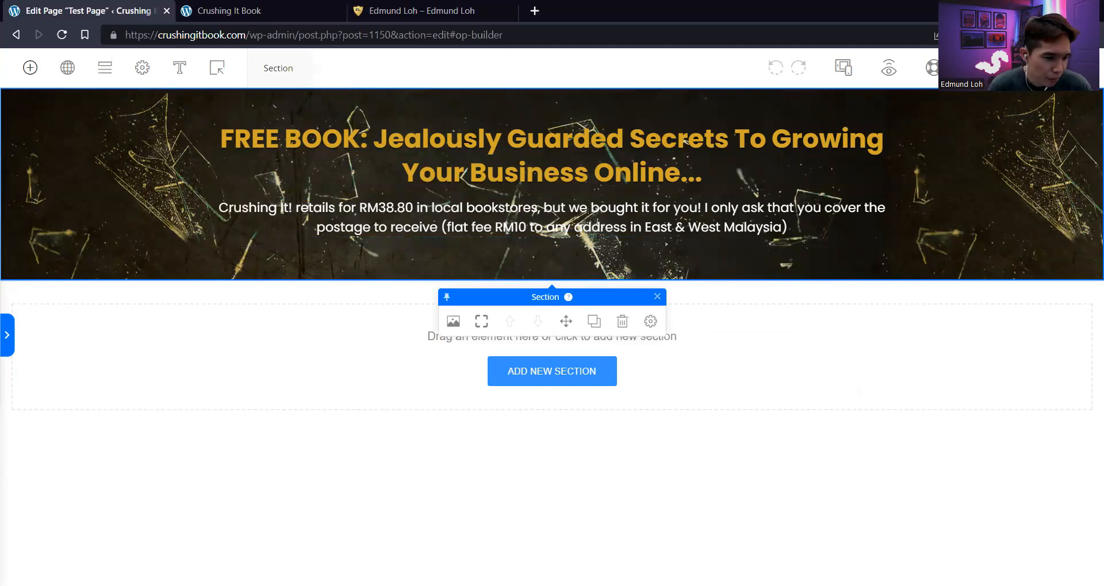
# Add an Image element below the offer paragraph using crushingit-book-1.png from the media library
pyautogui.hotkey('alt', 'Tab')
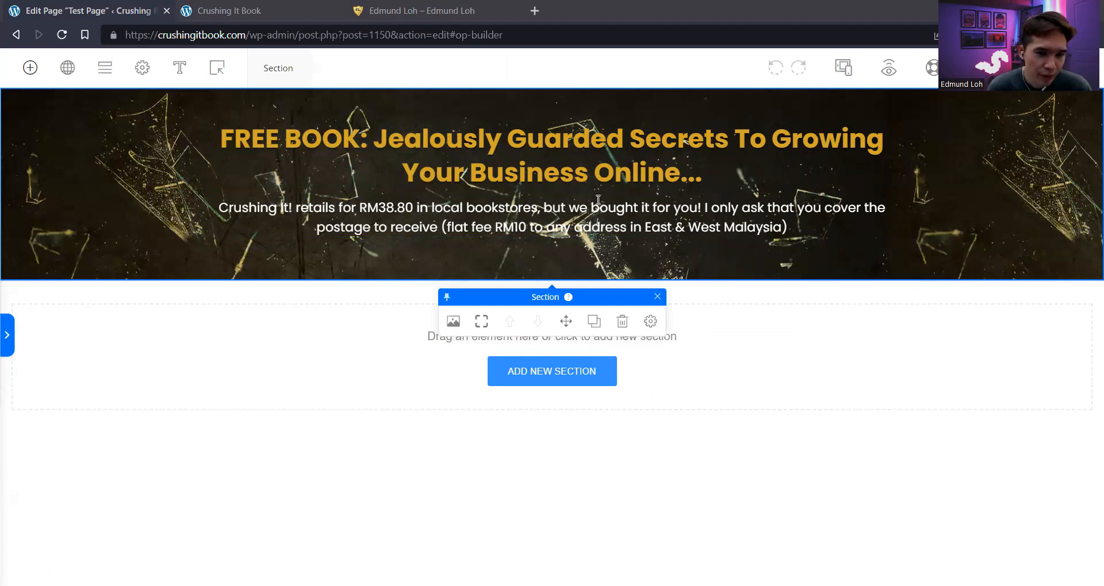
pyautogui.click(27, 69)
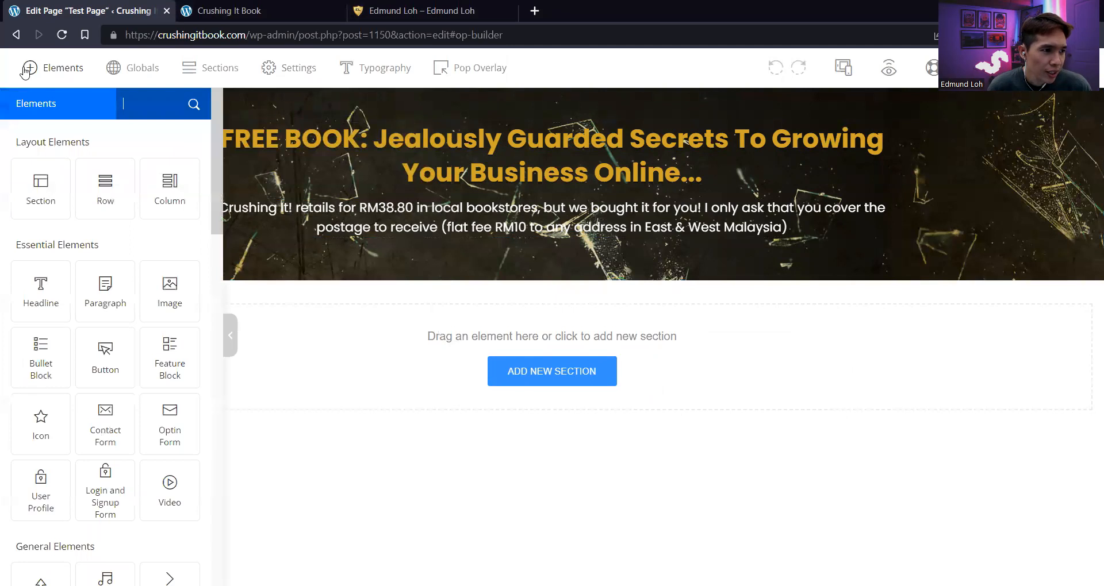
pyautogui.moveTo(164, 295); pyautogui.dragTo(519, 229)
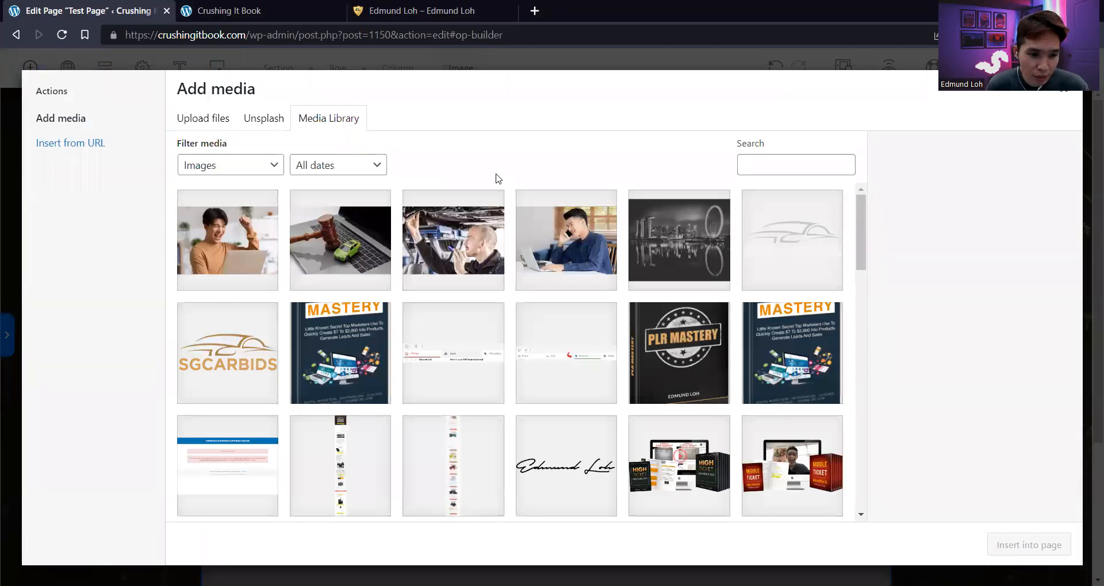
pyautogui.scroll(-10, 574, 291)
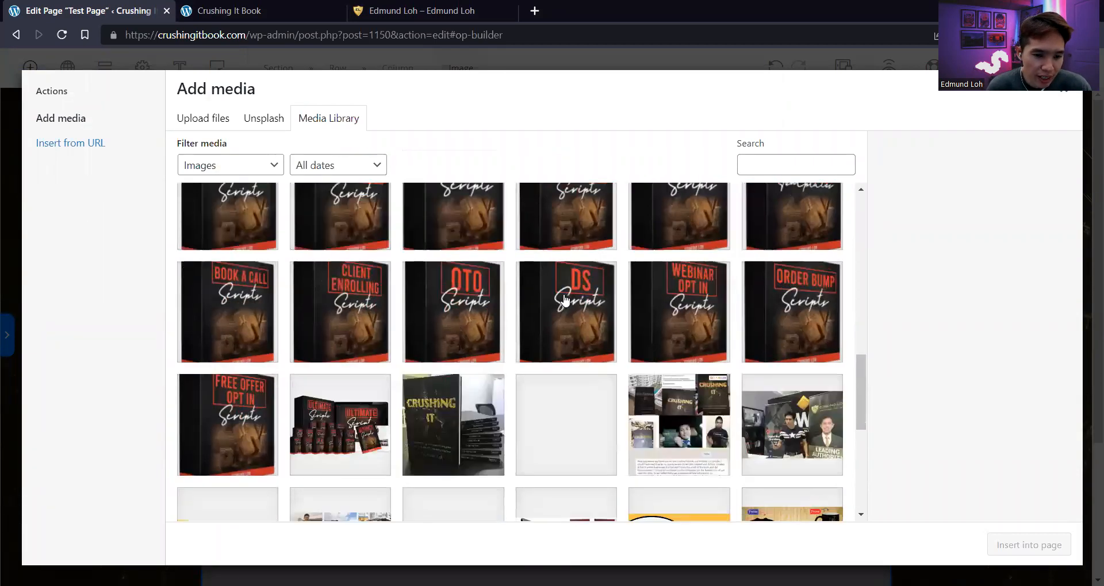
pyautogui.scroll(-5, 565, 299)
pyautogui.scroll(2, 498, 291)
pyautogui.click(440, 295)
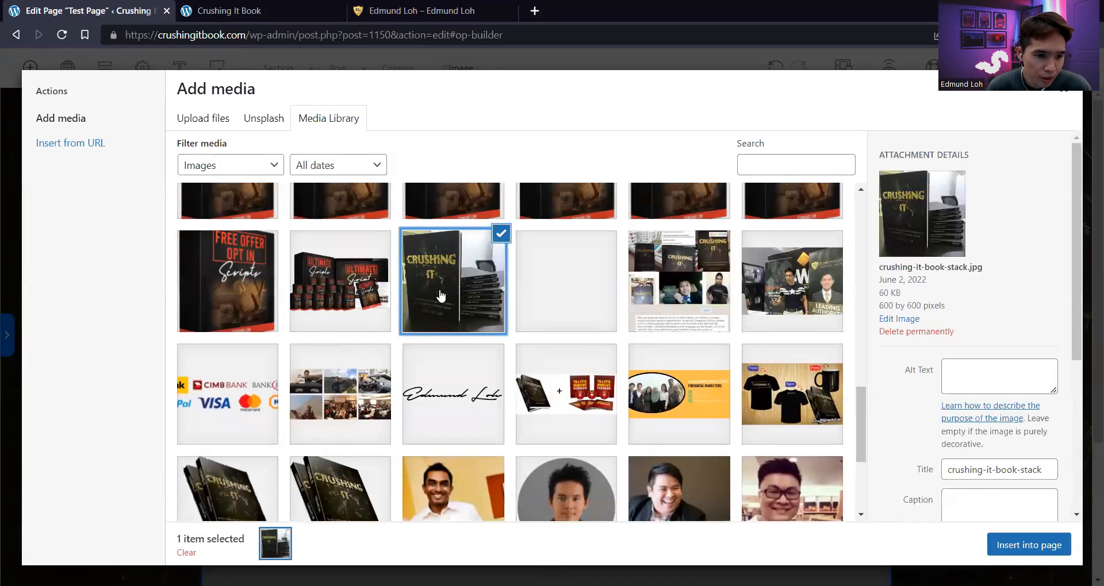
pyautogui.scroll(-3, 440, 295)
pyautogui.click(337, 369)
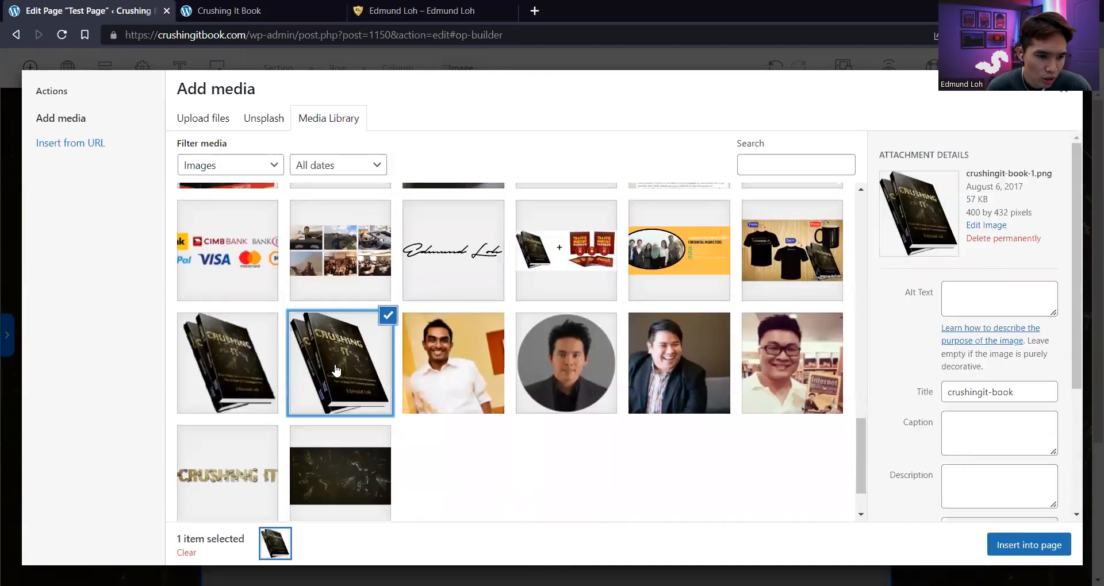
pyautogui.click(1013, 553)
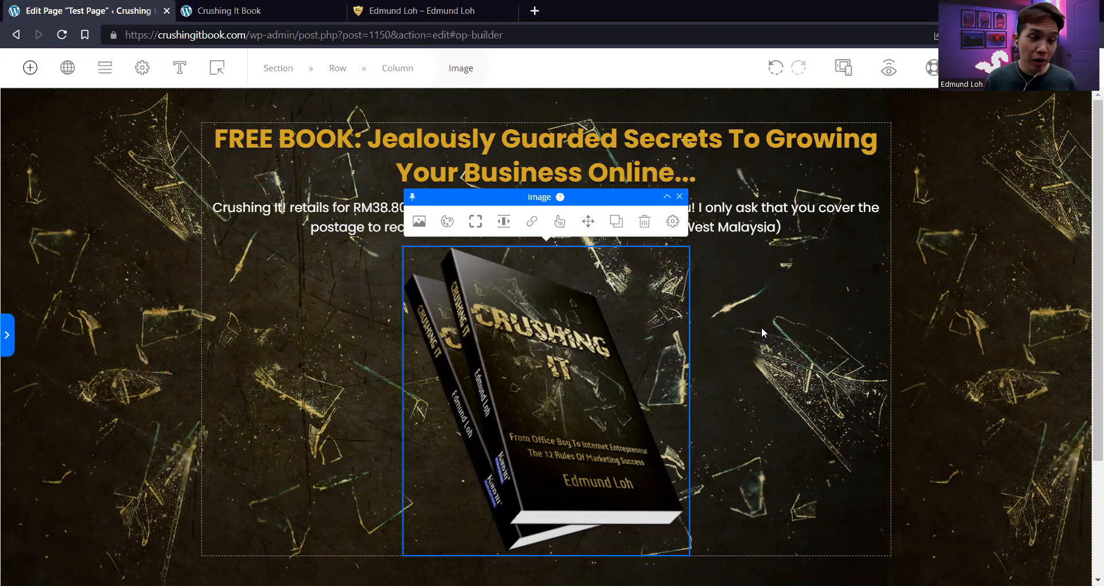
pyautogui.click(173, 409)
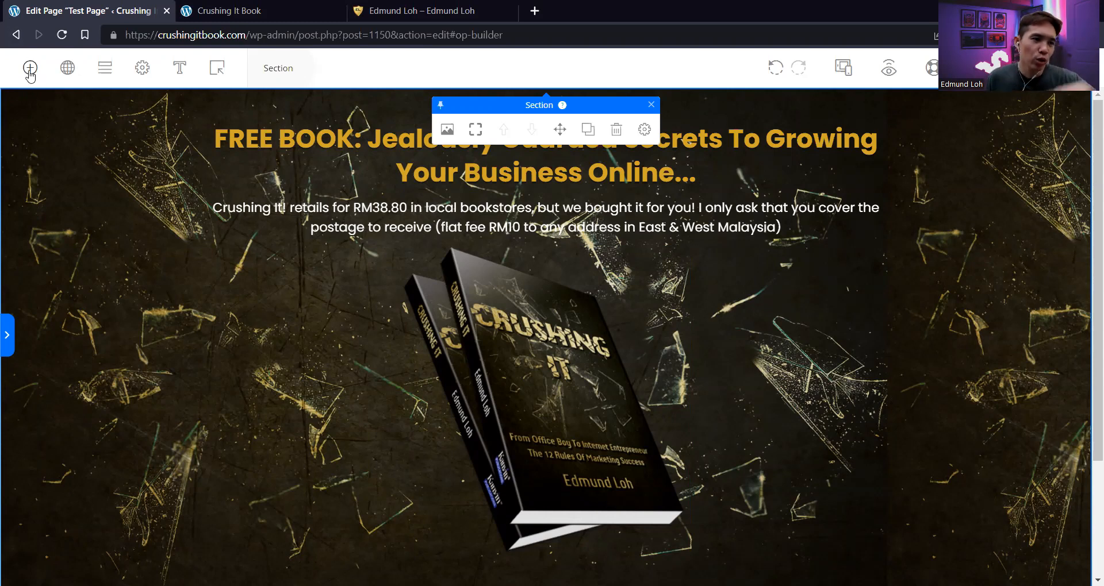
# Add a Video element between the headline and the paragraph, with YouTube as its video source
pyautogui.click(30, 69)
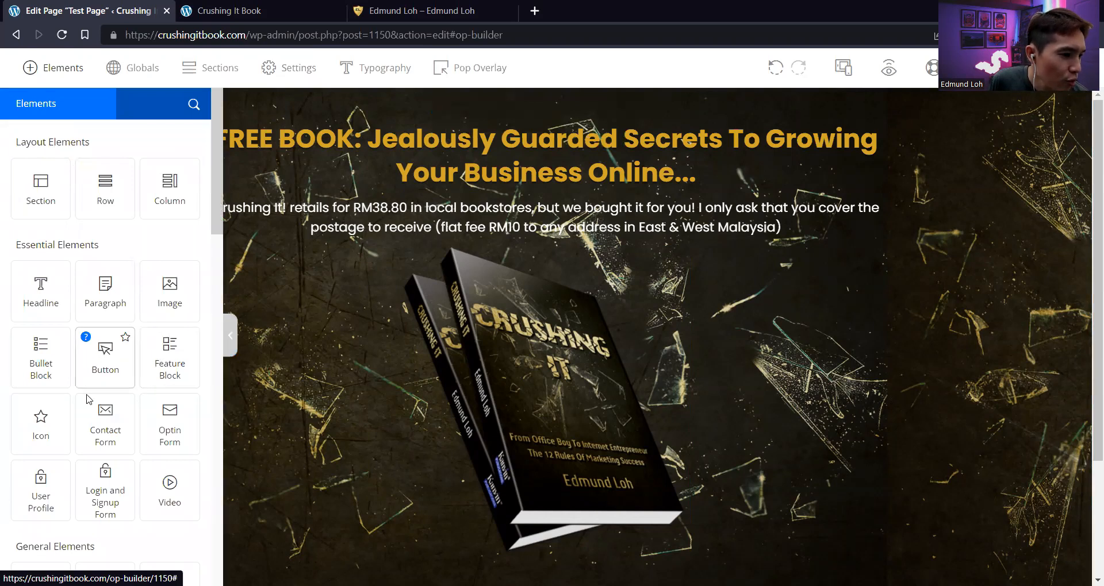
pyautogui.moveTo(167, 481); pyautogui.dragTo(575, 191)
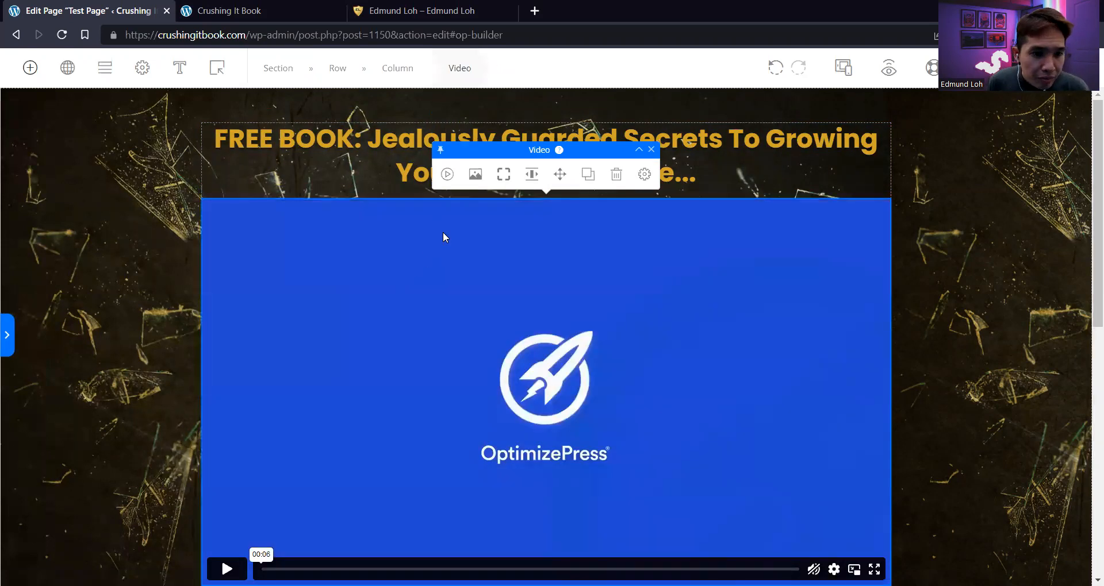
pyautogui.click(451, 180)
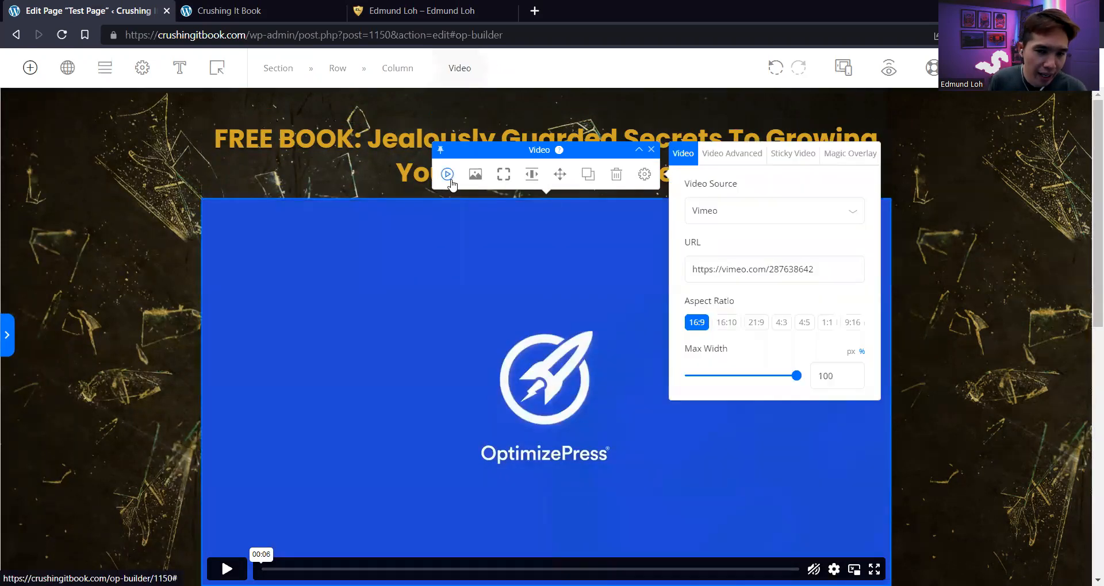
pyautogui.click(810, 221)
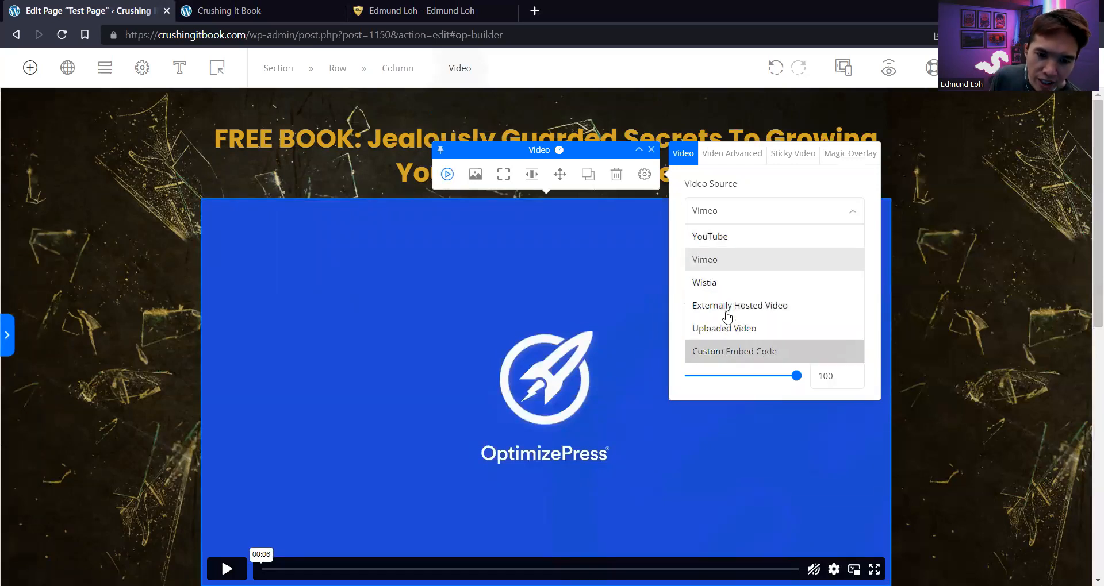
pyautogui.click(739, 242)
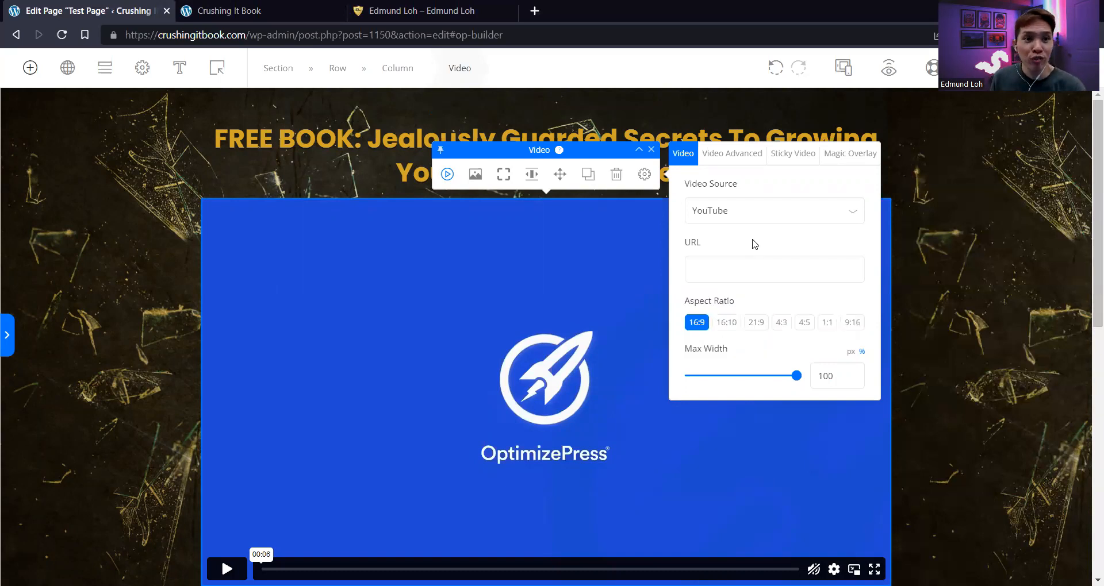
# Open YouTube in a new browser tab and browse the home feed for a sample video
pyautogui.click(535, 11)
pyautogui.write('y')
pyautogui.press('Return')
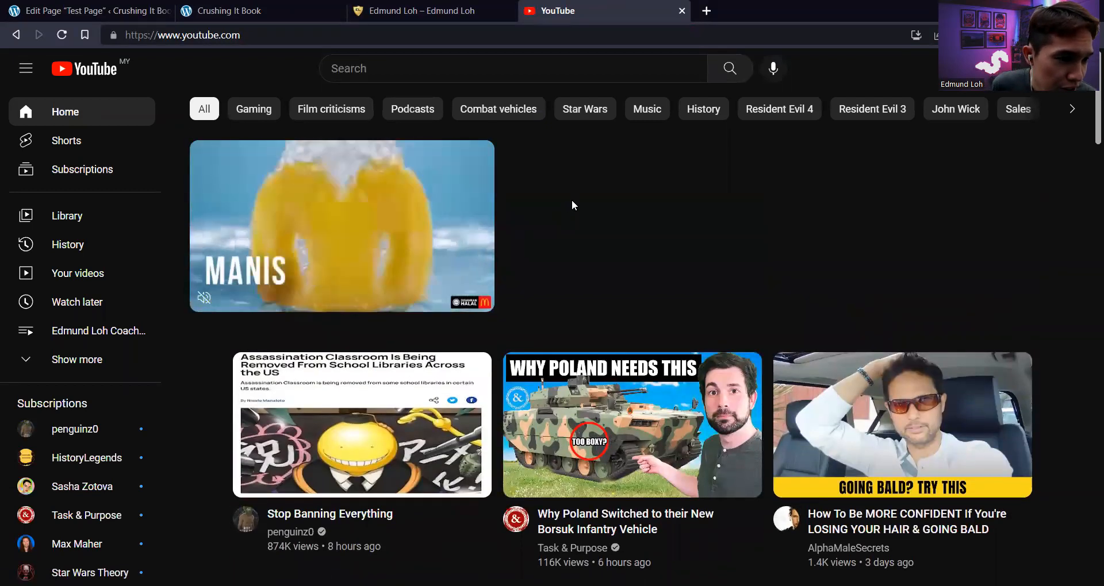
pyautogui.scroll(-3, 571, 200)
pyautogui.scroll(-6, 572, 205)
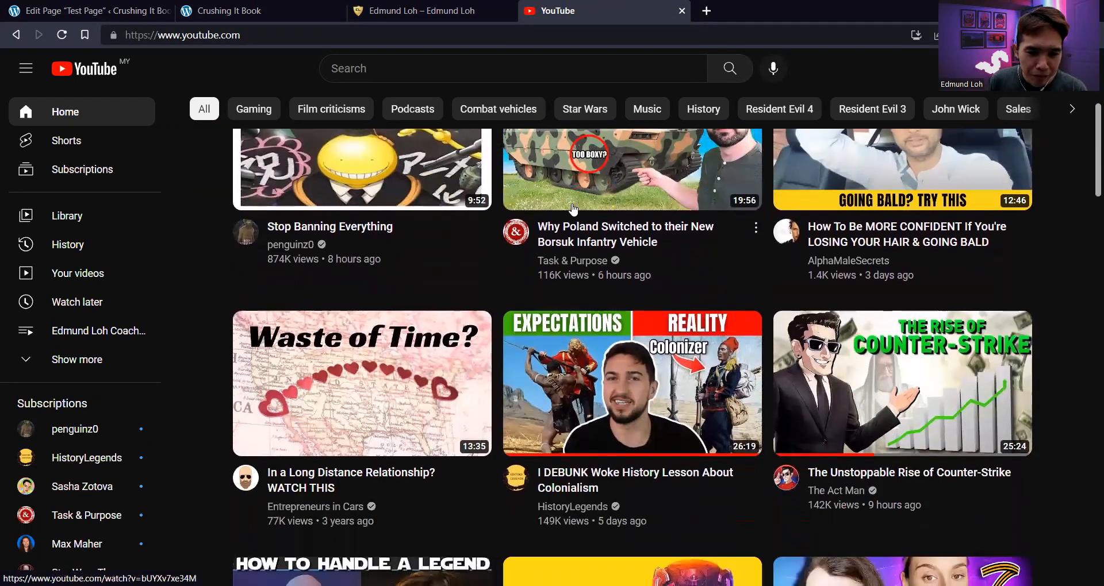
pyautogui.scroll(-5, 572, 208)
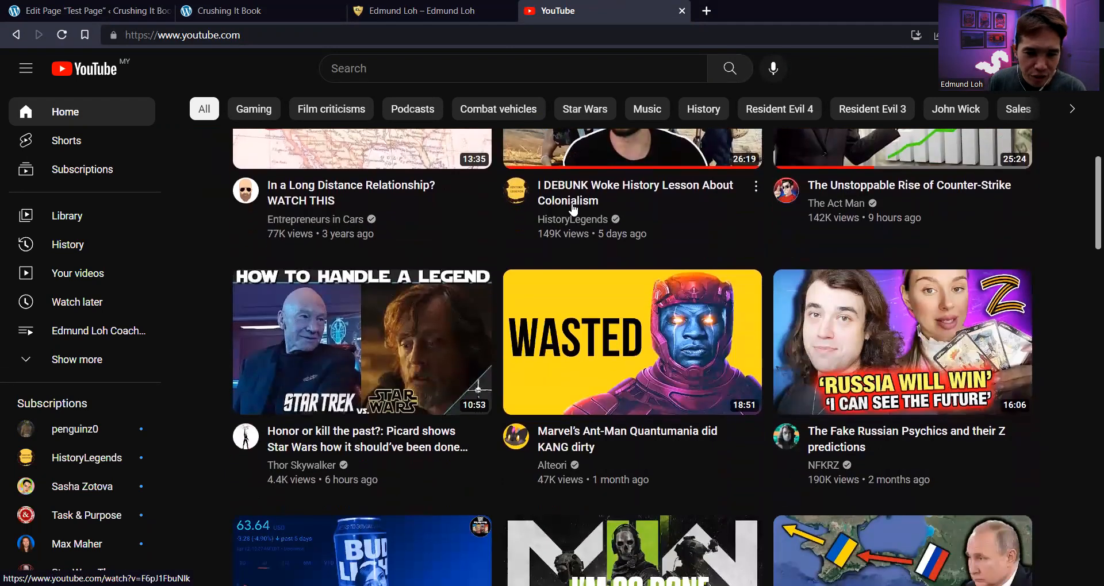
pyautogui.scroll(-4, 573, 208)
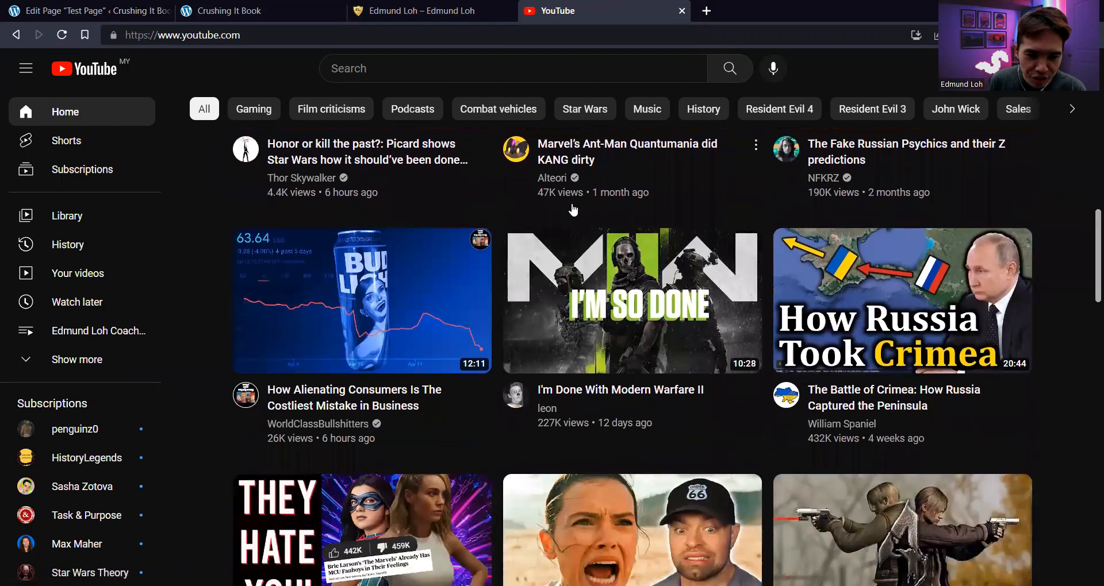
pyautogui.scroll(-3, 573, 209)
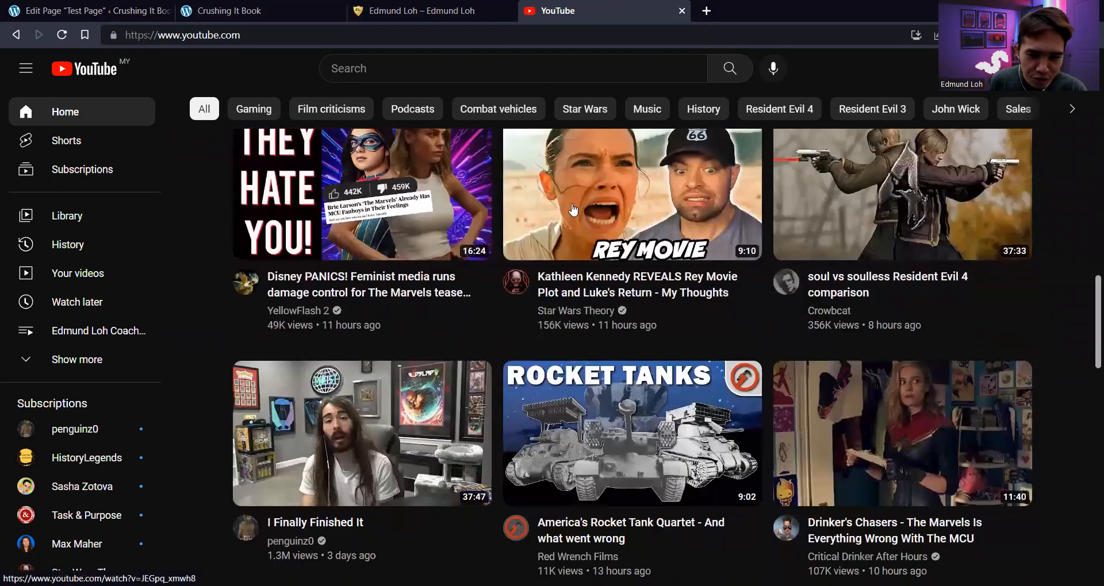
pyautogui.scroll(4, 571, 202)
# Search YouTube for "john wick 4" and copy the link address of the John Wick: Chapter 4 Official Trailer
pyautogui.click(377, 70)
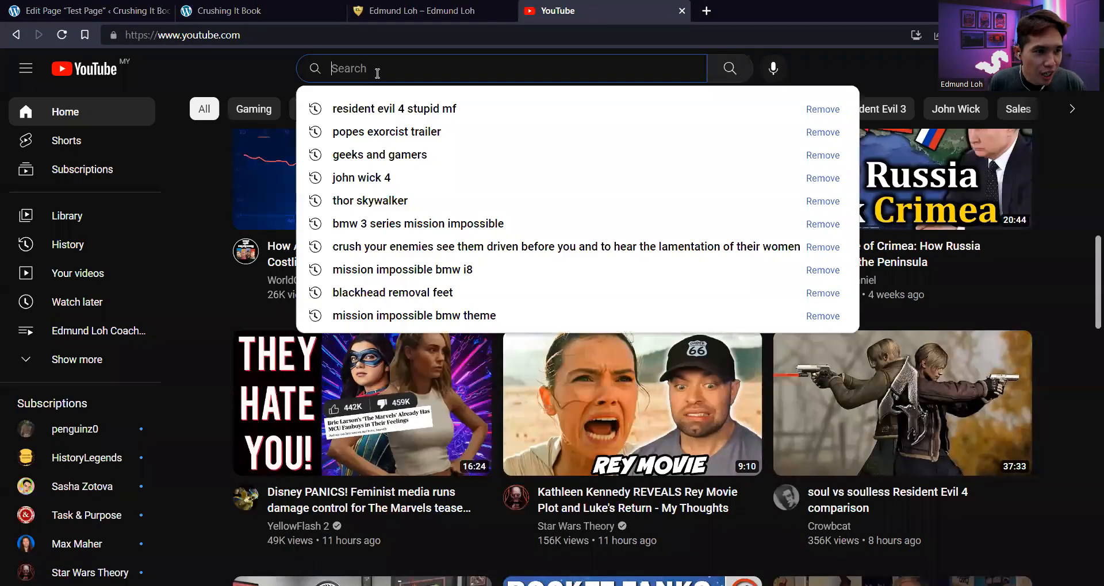
pyautogui.write('johnb wi')
pyautogui.press('BackSpace')
pyautogui.press('BackSpace')
pyautogui.press('BackSpace')
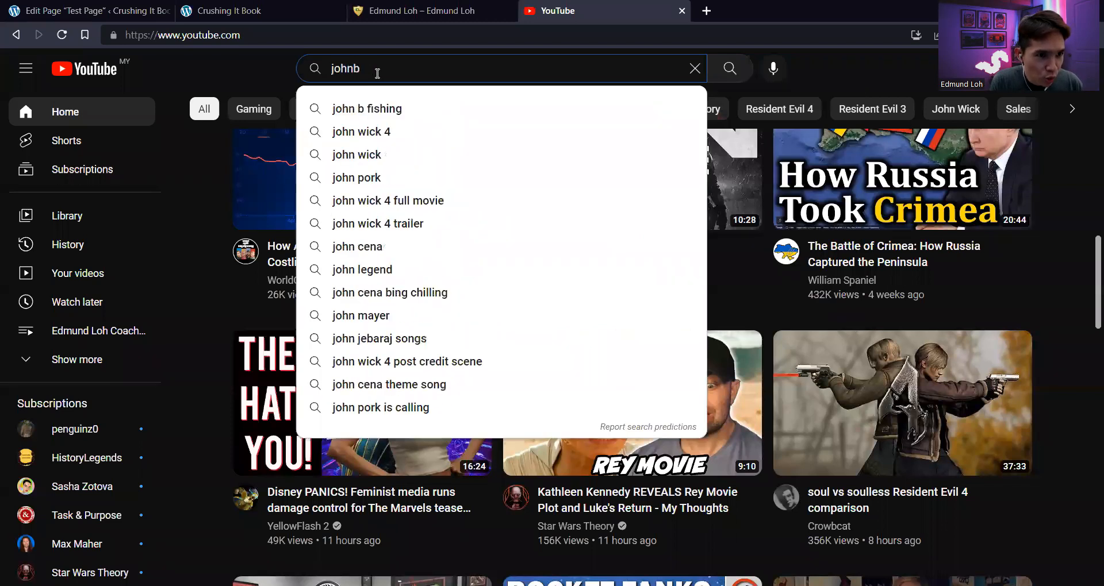
pyautogui.press('Down')
pyautogui.press('Down')
pyautogui.press('Return')
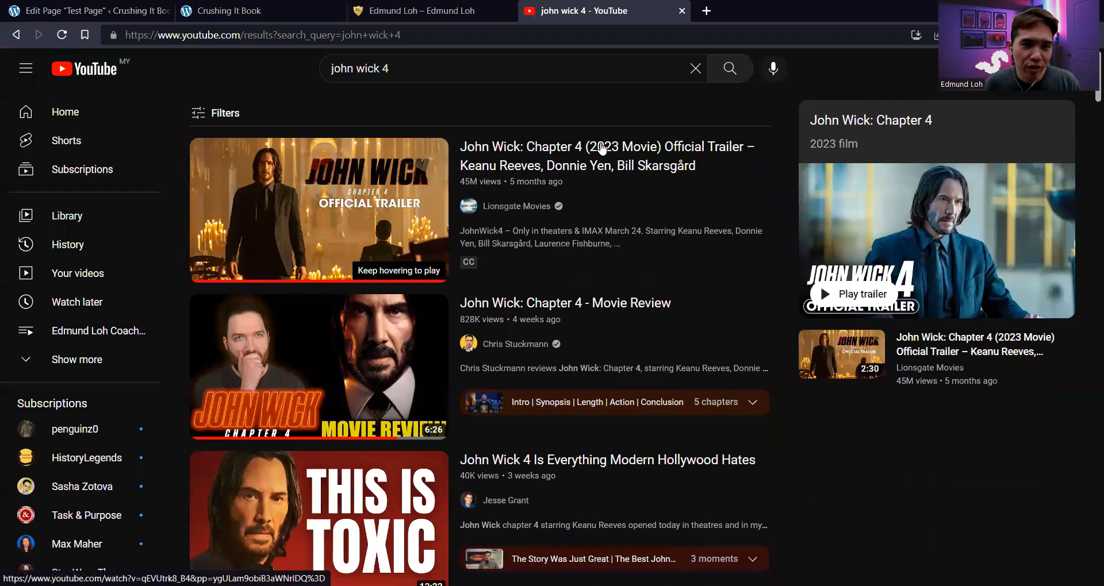
pyautogui.rightClick(660, 144)
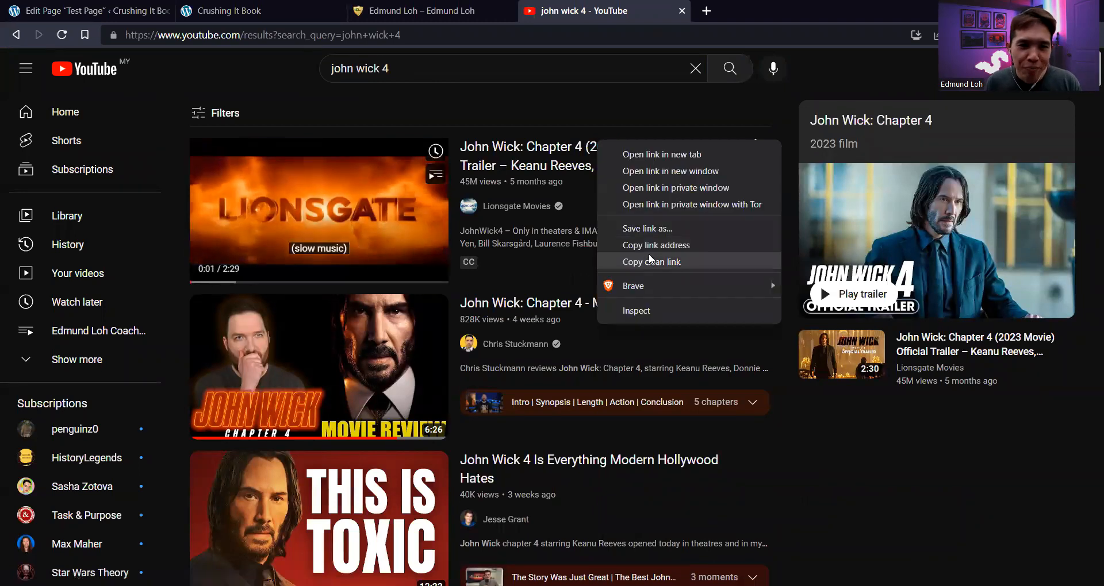
pyautogui.click(642, 248)
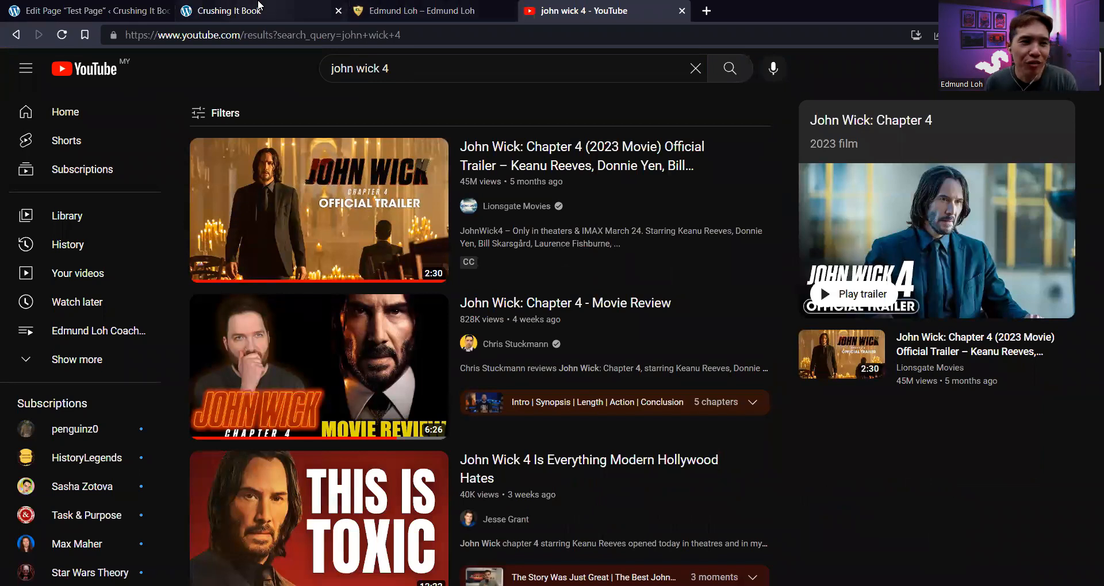
# Return to the Test Page editor and paste the copied trailer link as the video's URL
pyautogui.click(259, 8)
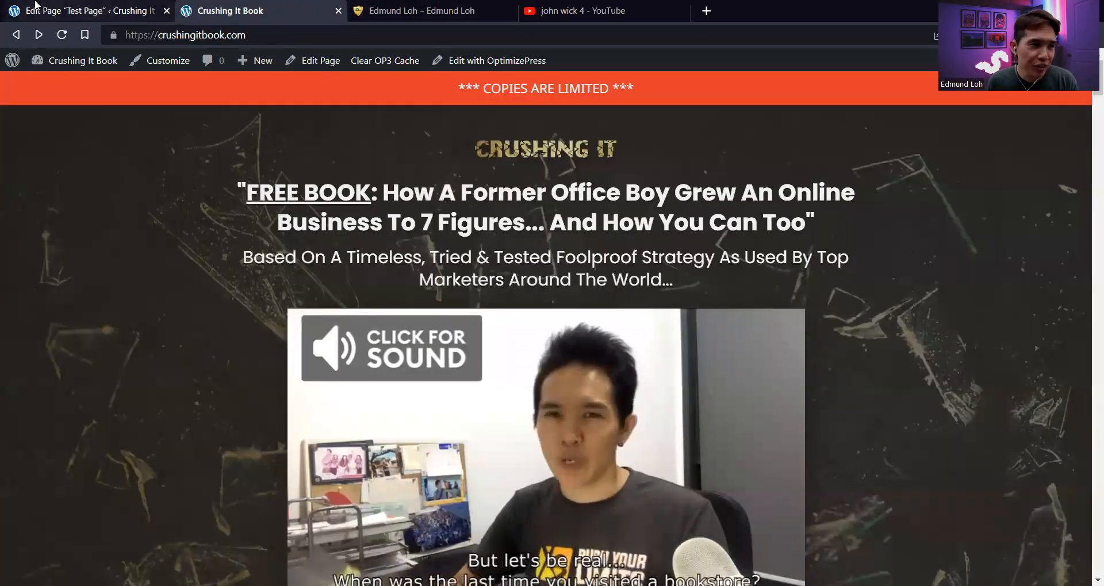
pyautogui.click(98, 7)
pyautogui.rightClick(728, 264)
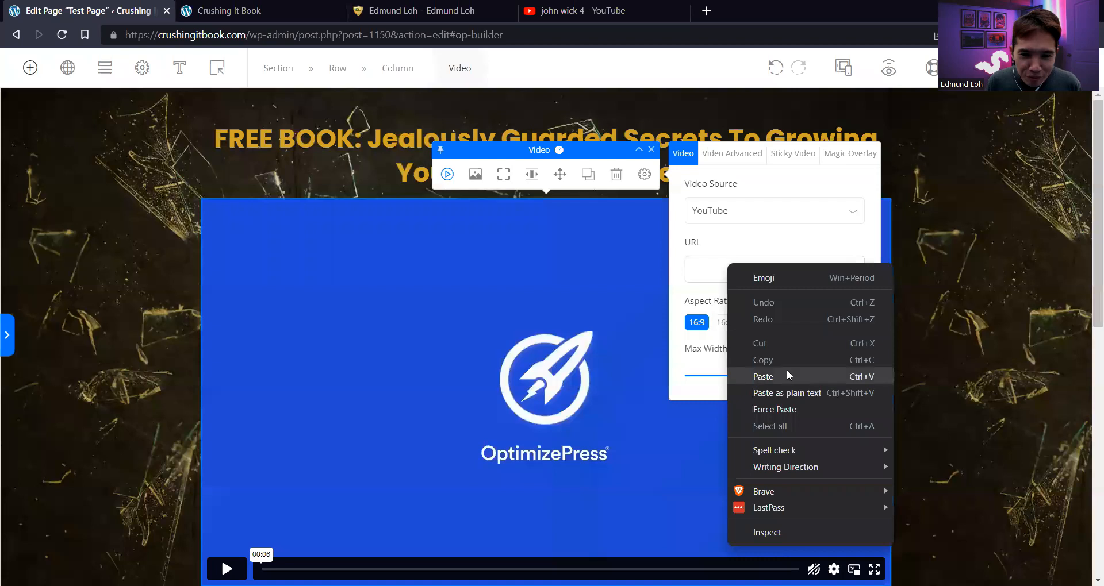
pyautogui.click(788, 378)
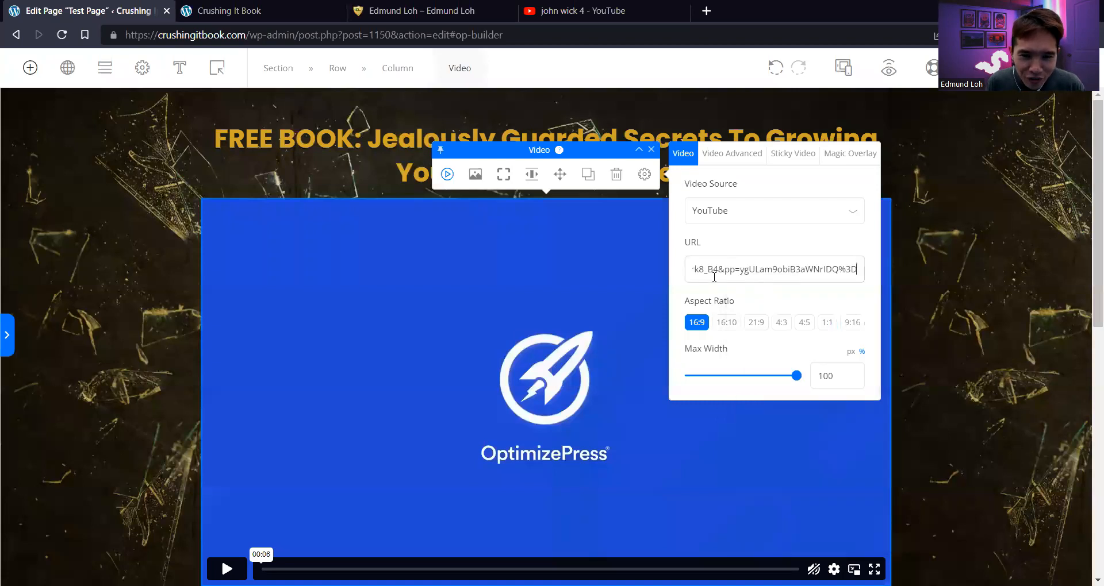
pyautogui.click(747, 252)
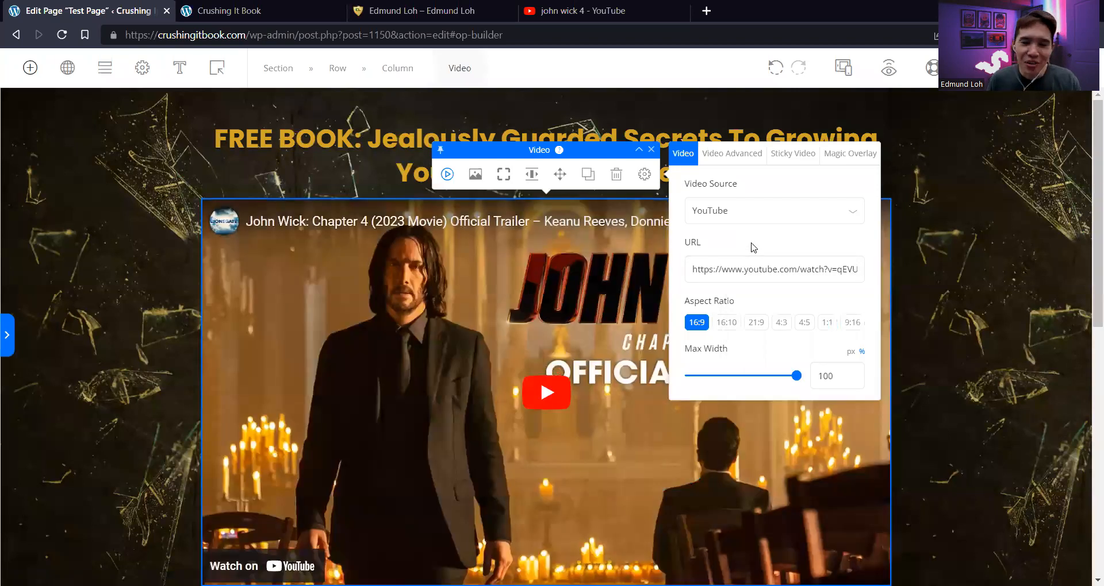
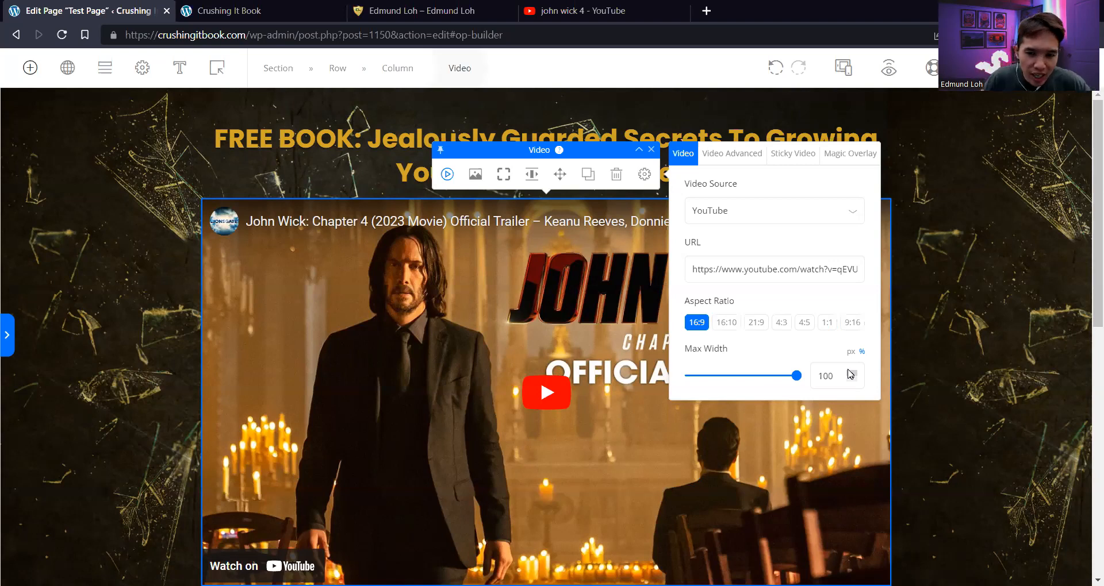
# Set the video's maximum width to 720 px, with pixels as the unit
pyautogui.click(851, 351)
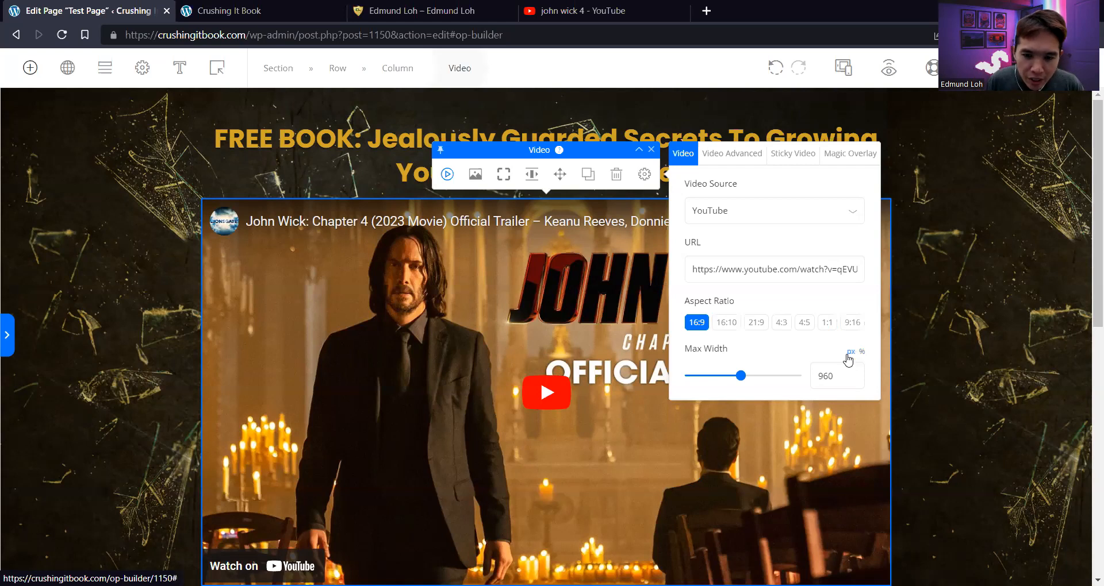
pyautogui.moveTo(828, 375); pyautogui.dragTo(816, 377)
pyautogui.write('720')
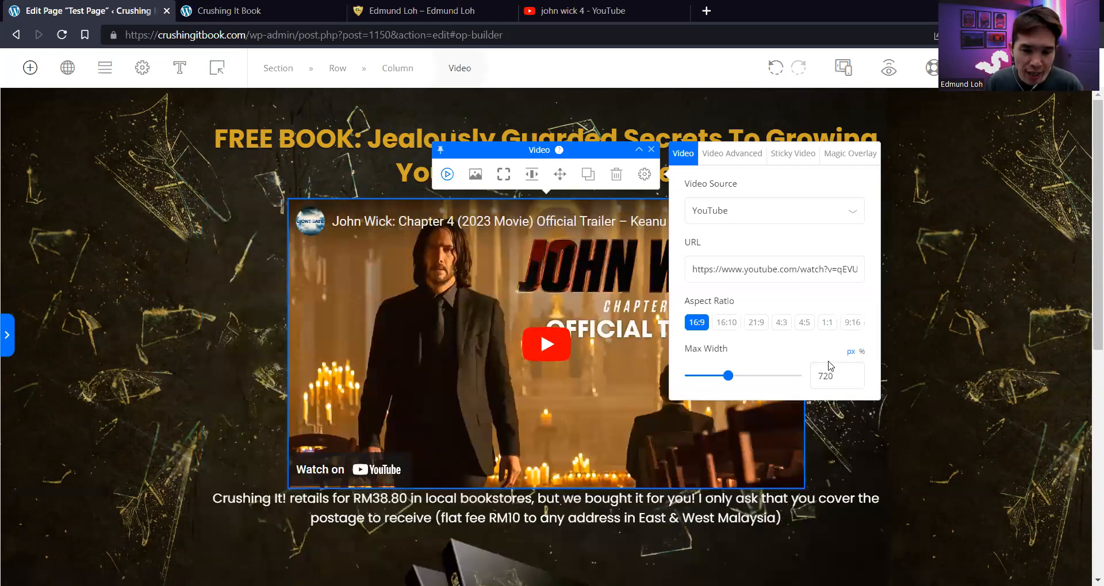
# In the video's advanced options, enable autoplay, modest branding and optimize related, and disable the player controls
pyautogui.click(732, 164)
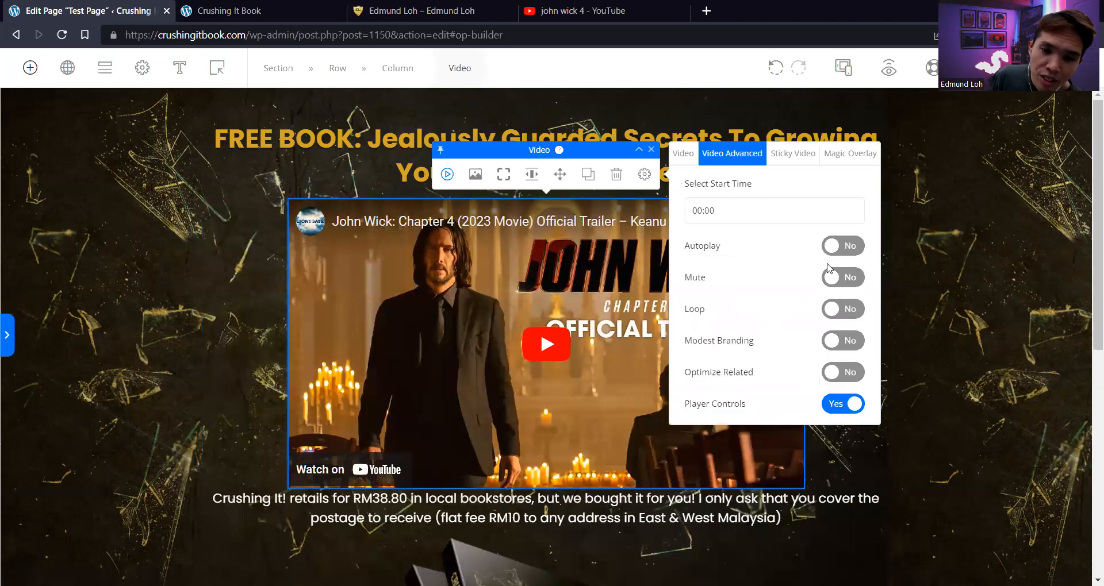
pyautogui.click(844, 247)
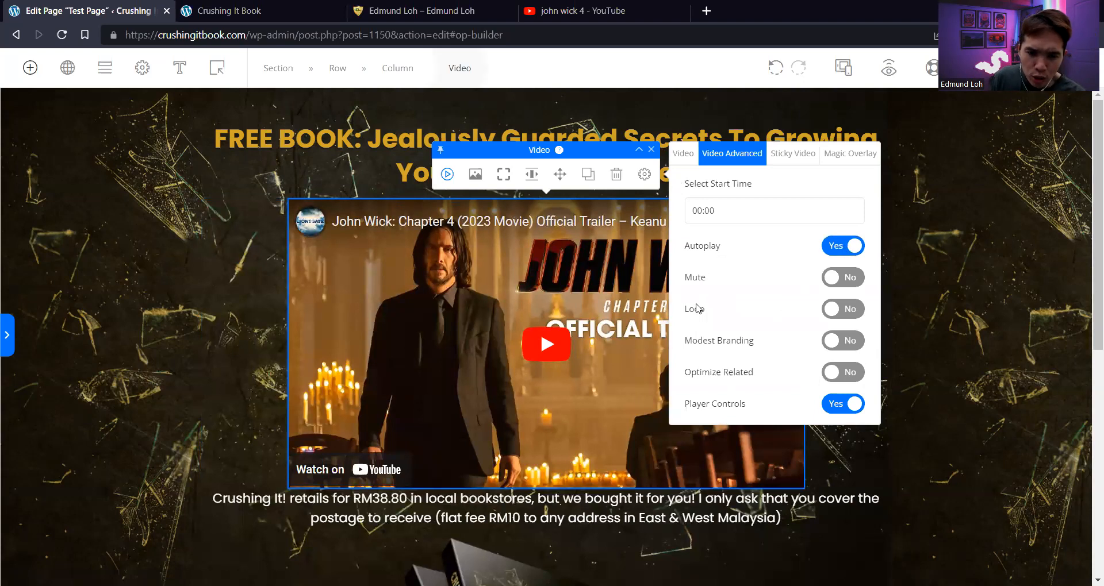
pyautogui.click(841, 341)
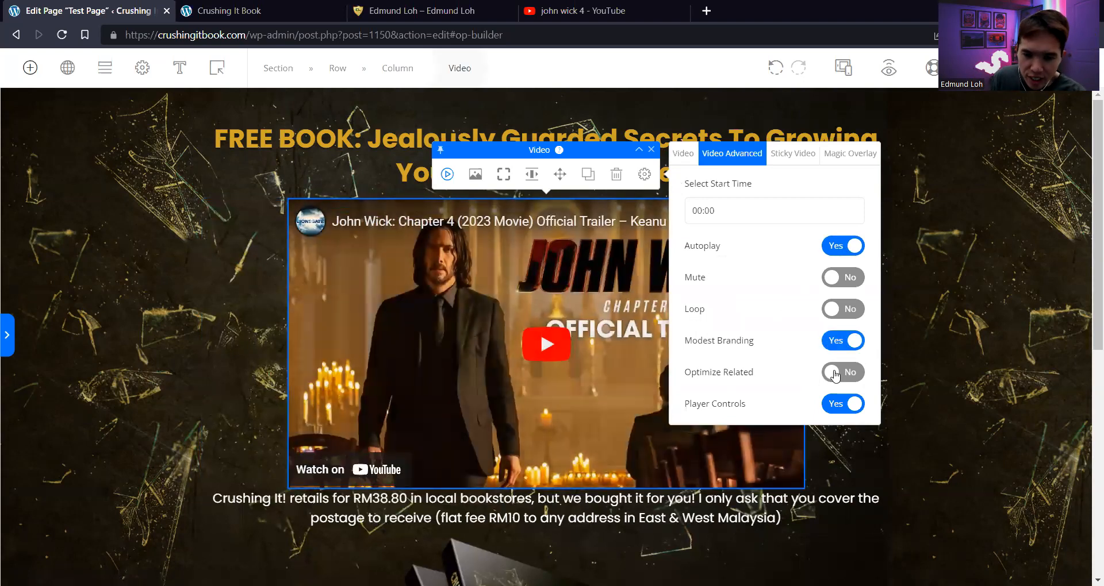
pyautogui.click(836, 374)
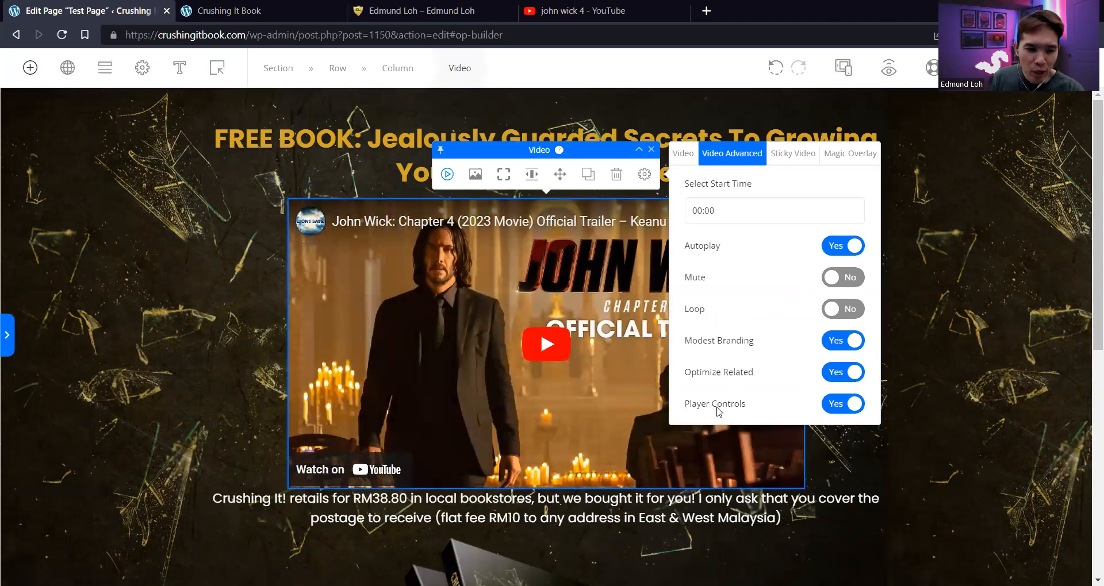
pyautogui.click(837, 407)
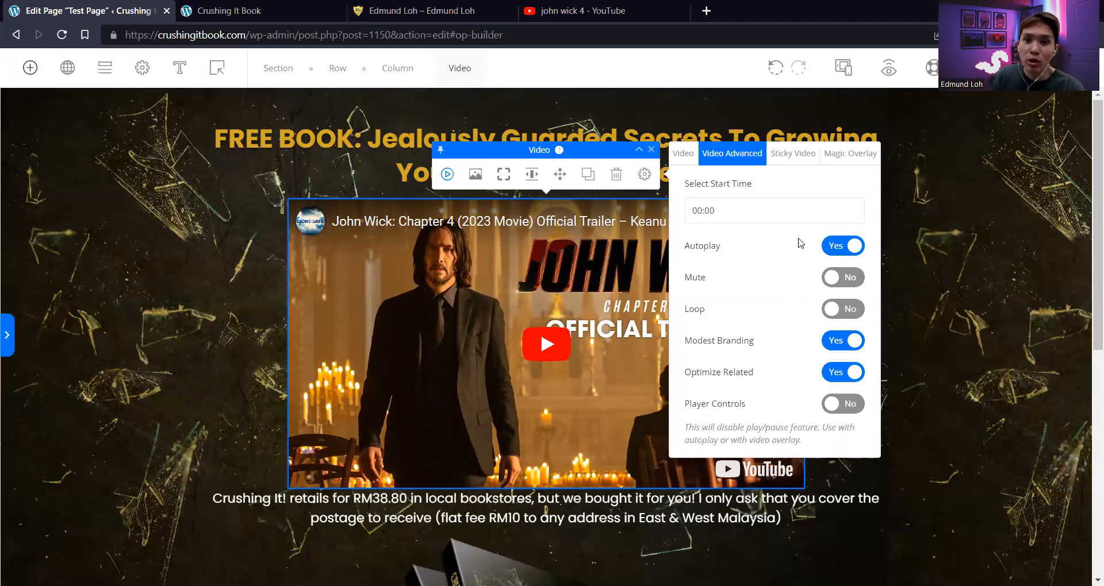
# Try the video's sticky-on-scroll option with its preview, scrolling the page to check the floating player, and switch both off
pyautogui.click(799, 155)
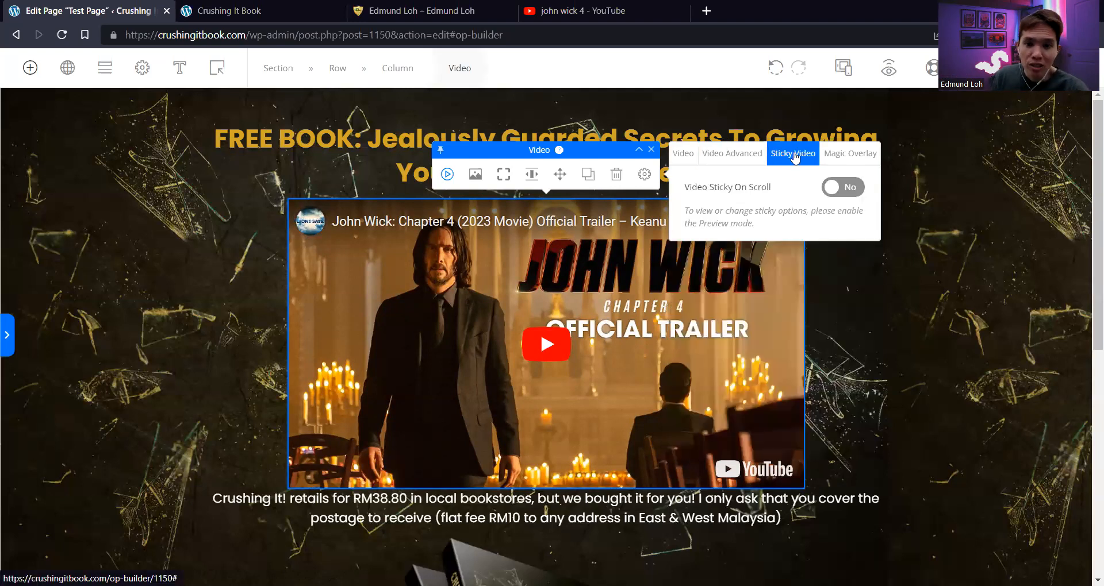
pyautogui.click(843, 188)
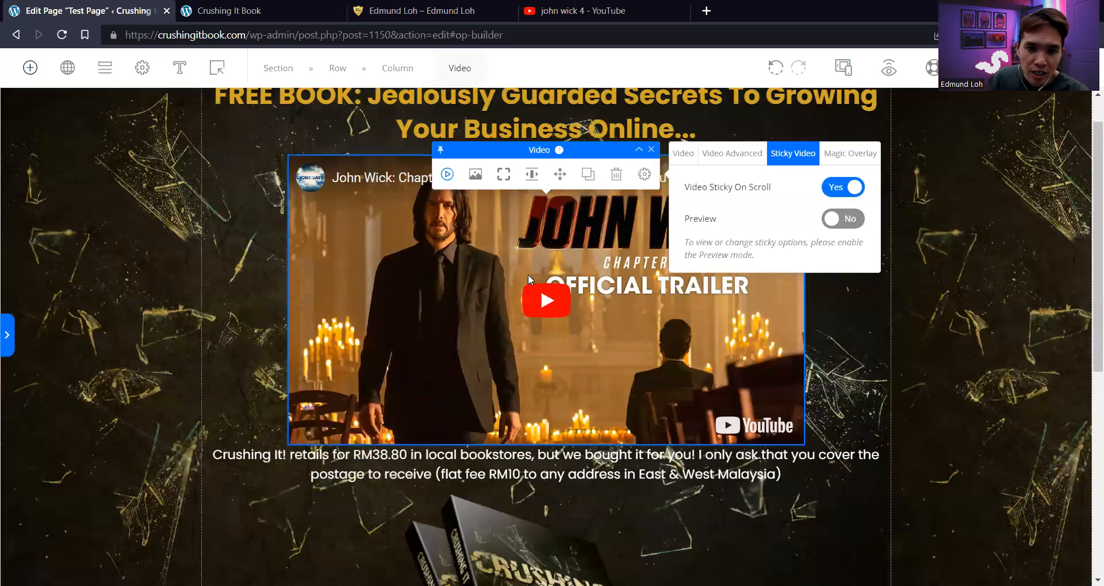
pyautogui.scroll(-8, 528, 274)
pyautogui.scroll(7, 528, 281)
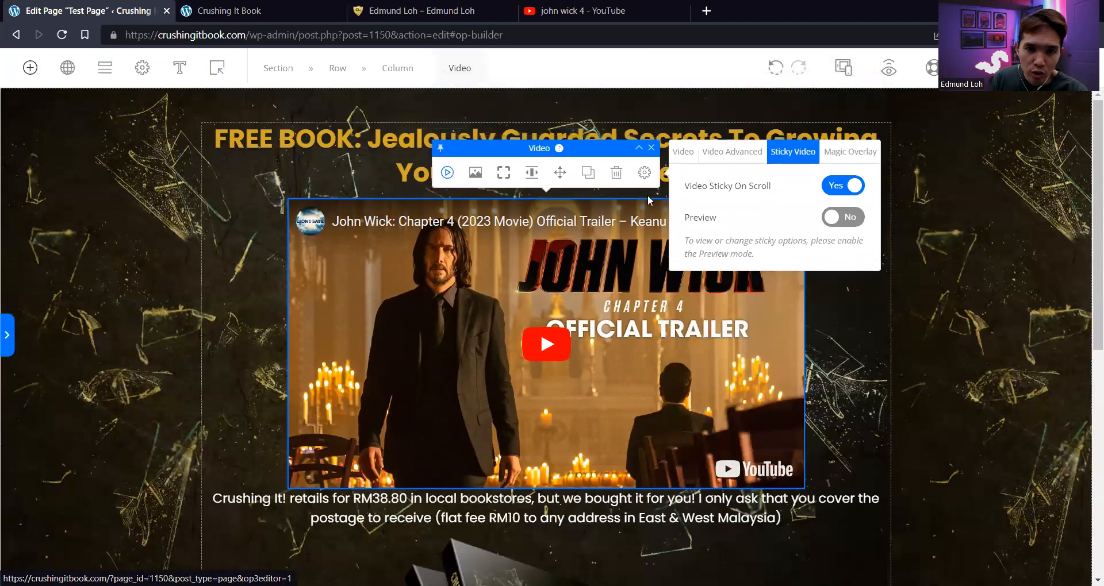
pyautogui.click(838, 219)
pyautogui.scroll(-8, 528, 250)
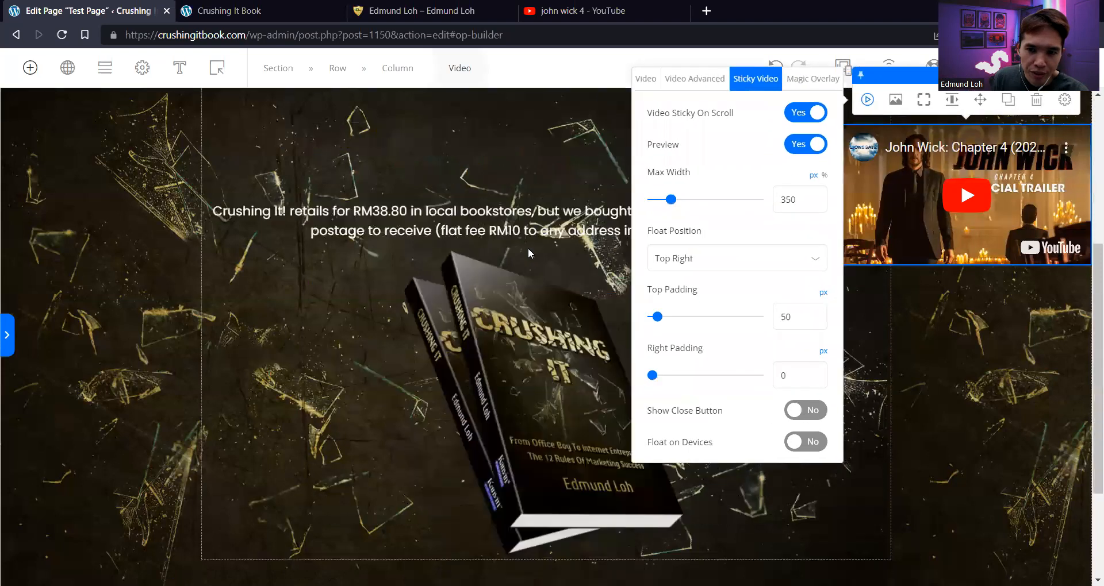
pyautogui.scroll(7, 528, 250)
pyautogui.scroll(1, 528, 250)
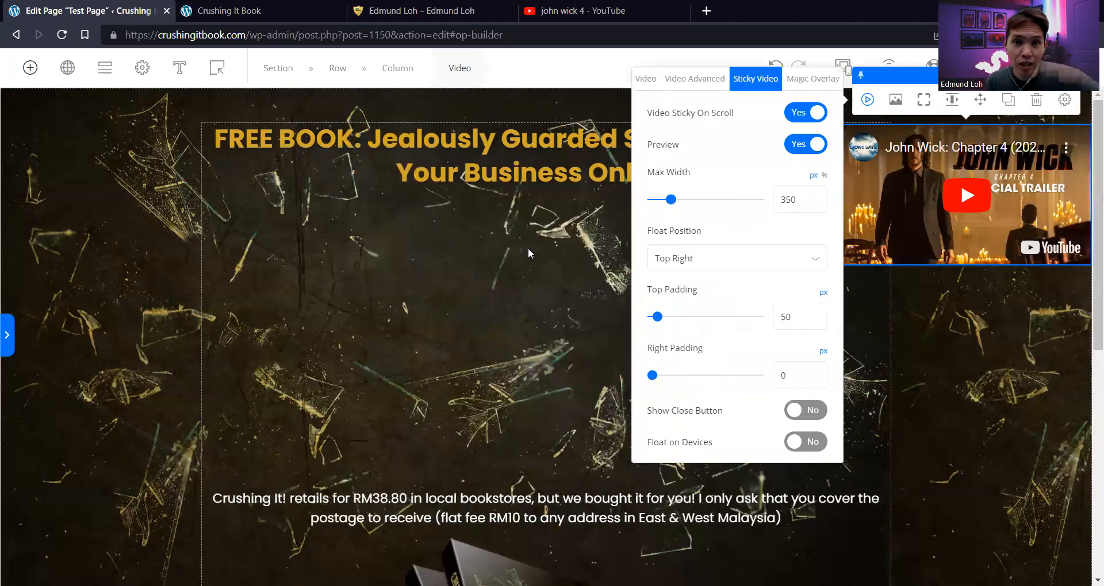
pyautogui.click(804, 147)
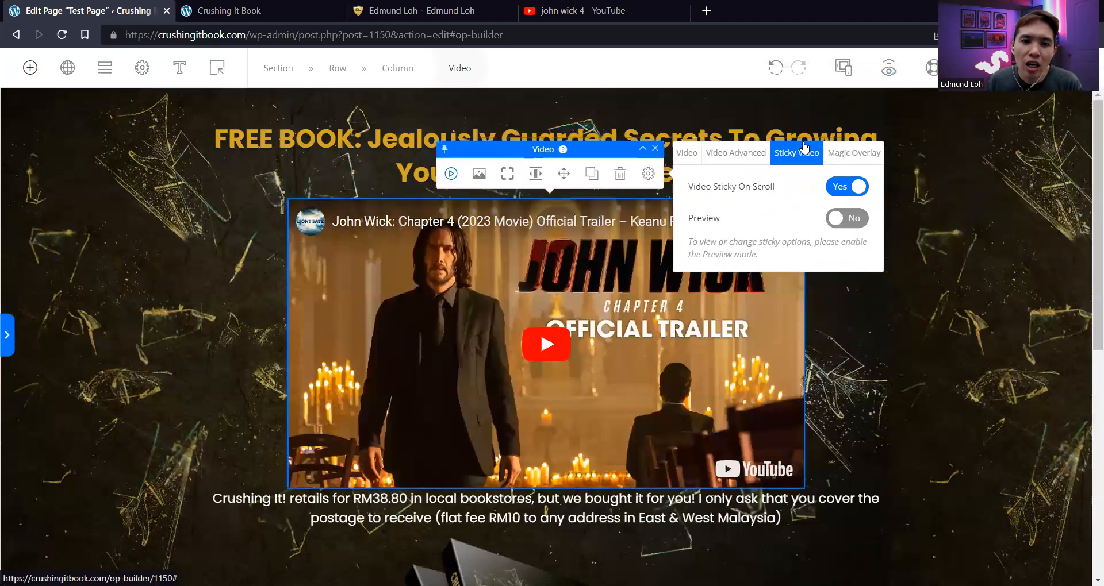
pyautogui.click(840, 192)
# Turn on the magic overlay for the video and save the page
pyautogui.click(844, 154)
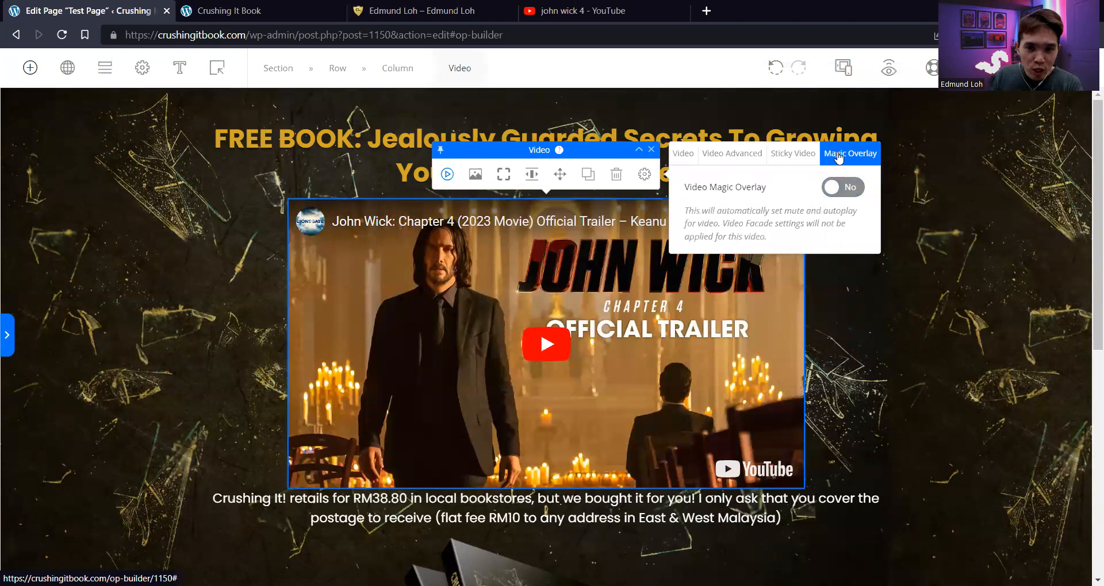
pyautogui.click(843, 188)
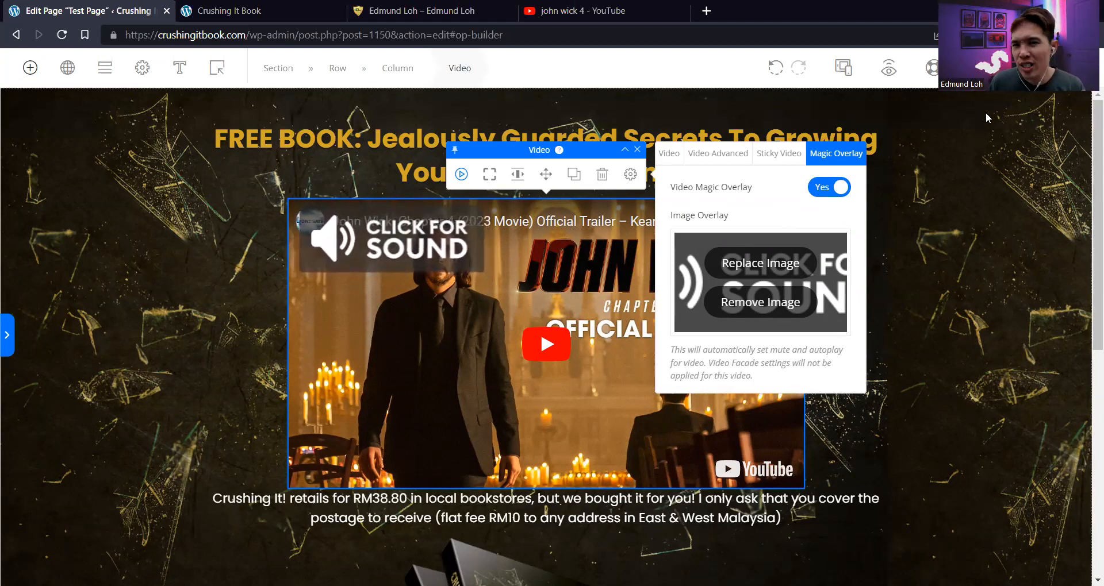
pyautogui.click(998, 68)
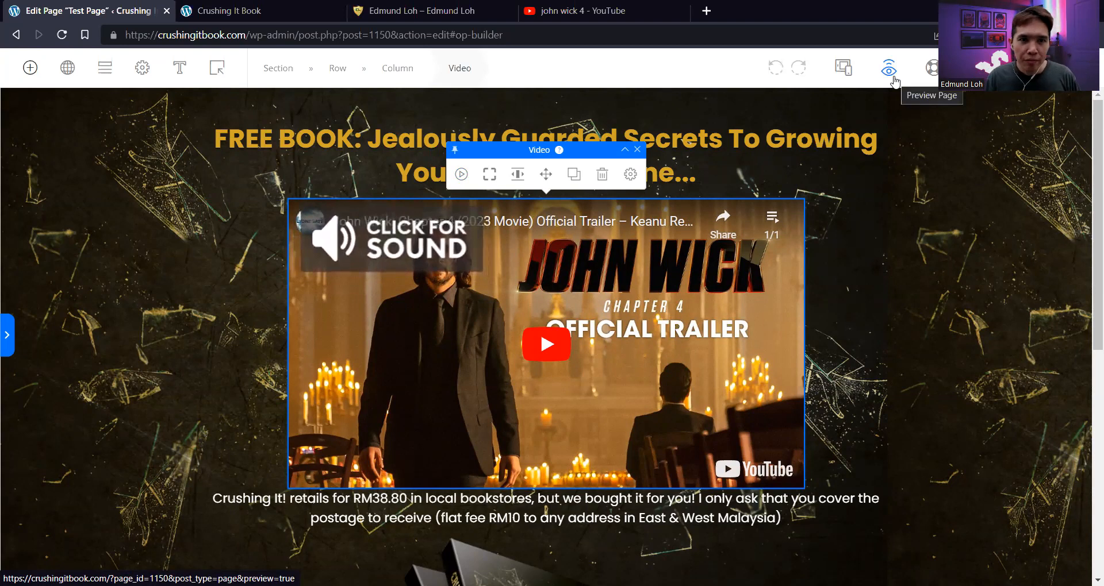
# Close the other browser tabs, preview Test Page, start the video's sound through its overlay and pause playback
pyautogui.click(680, 11)
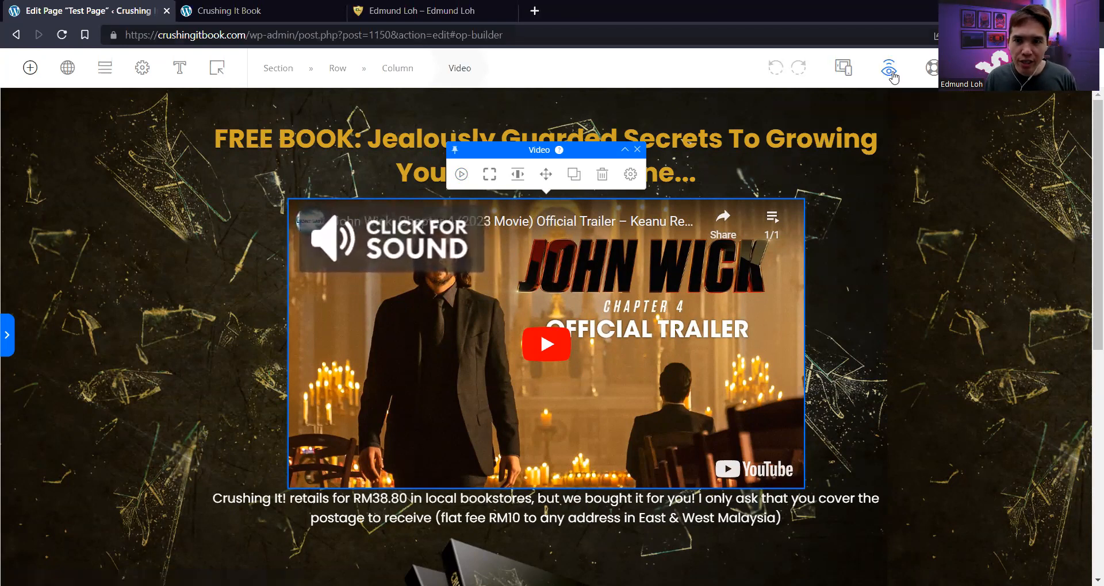
pyautogui.click(890, 71)
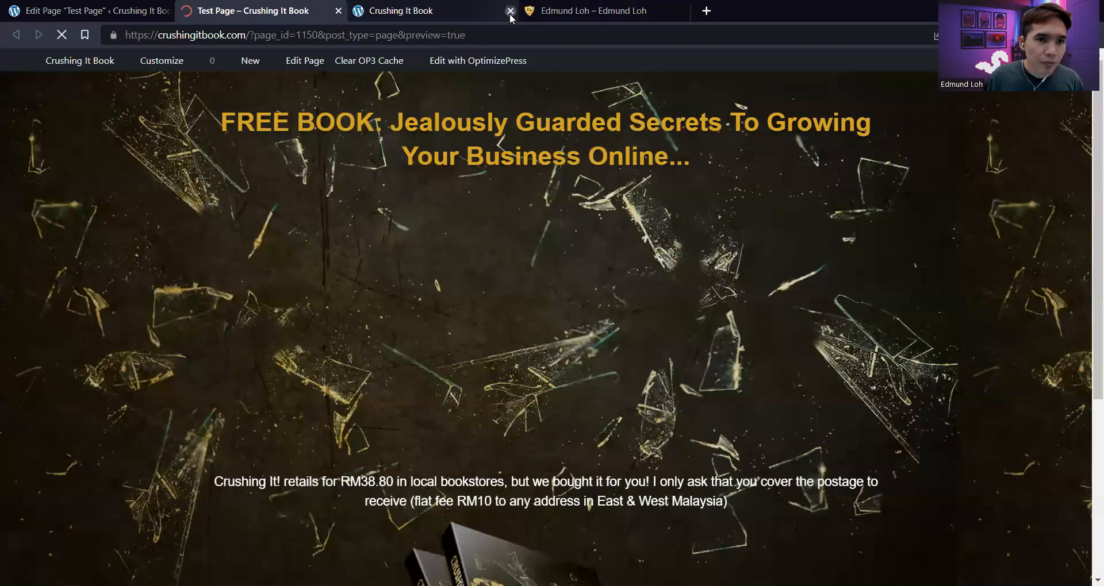
pyautogui.click(510, 11)
pyautogui.click(510, 11)
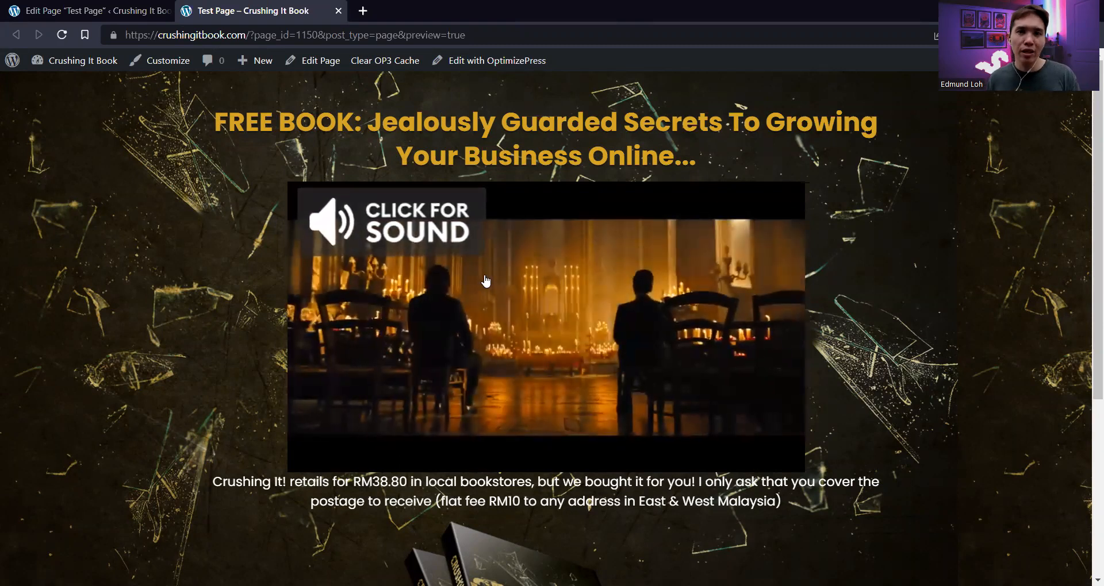
pyautogui.click(526, 303)
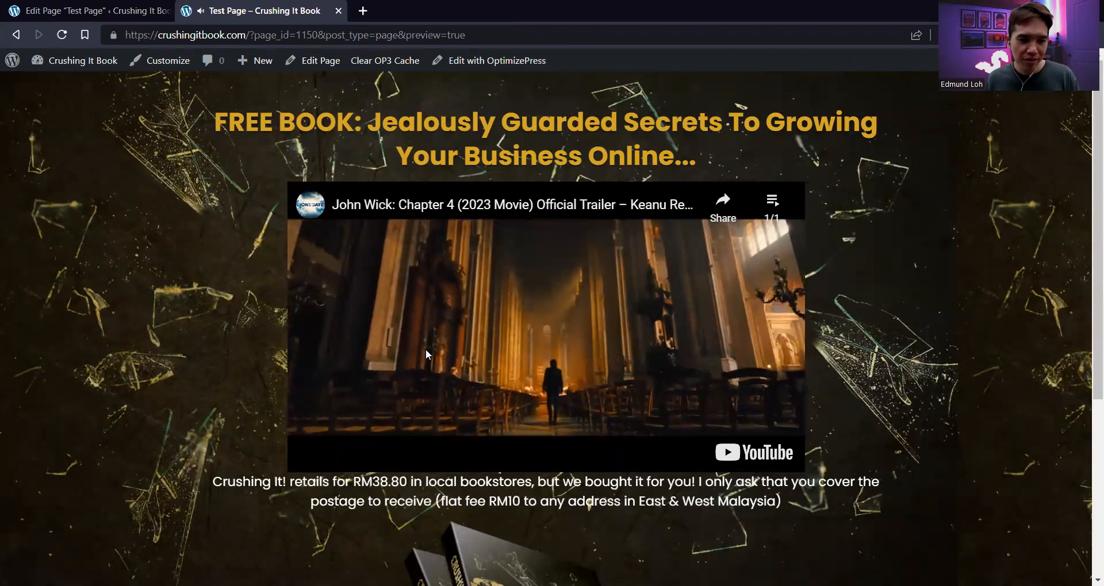
pyautogui.click(426, 351)
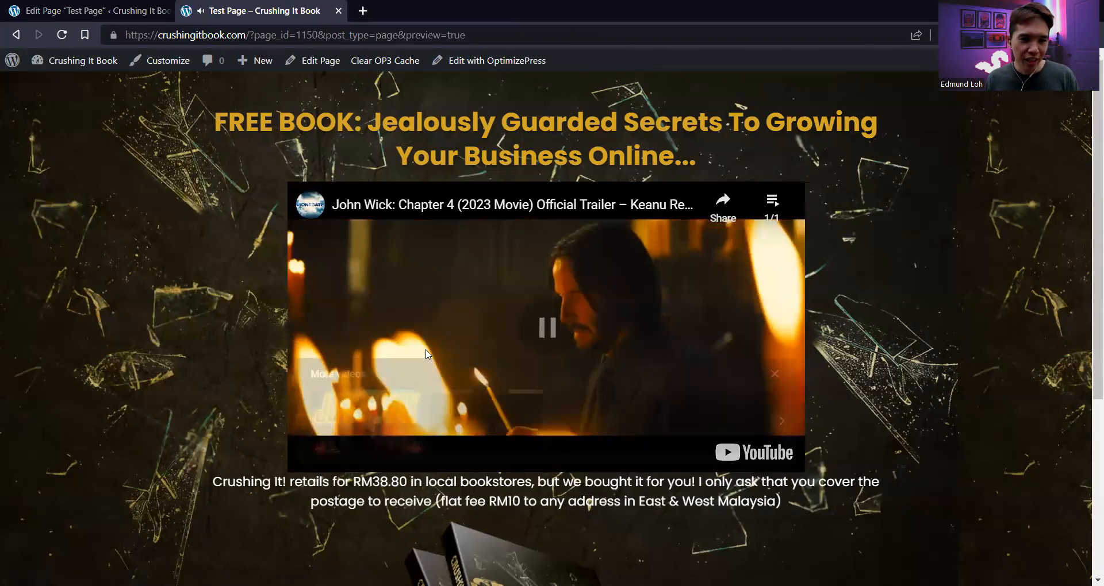
# Return to the Test Page editor and set the space below the headline to 24 px
pyautogui.click(40, 12)
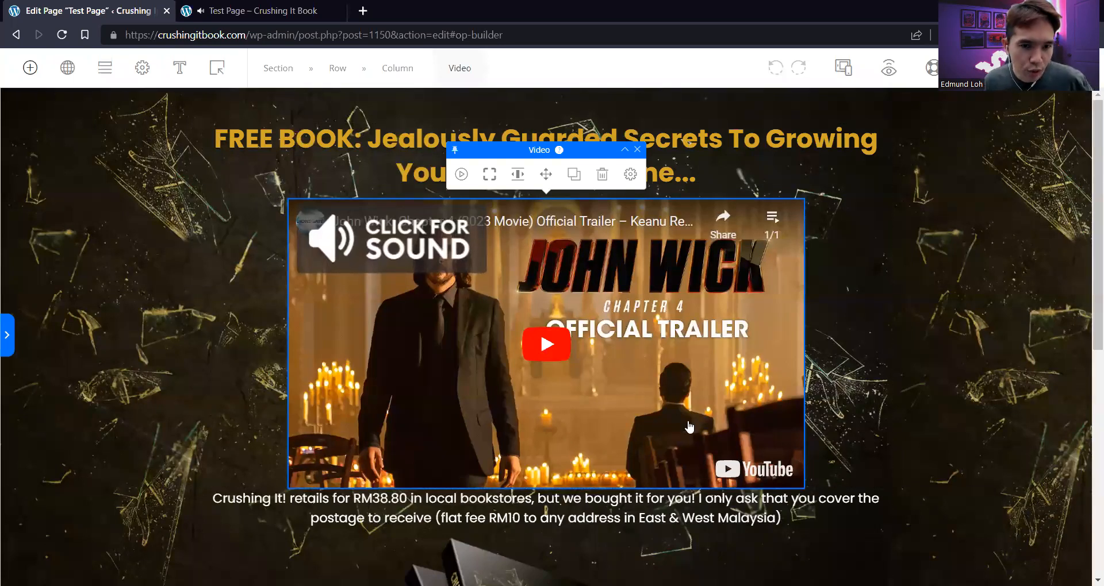
pyautogui.click(724, 169)
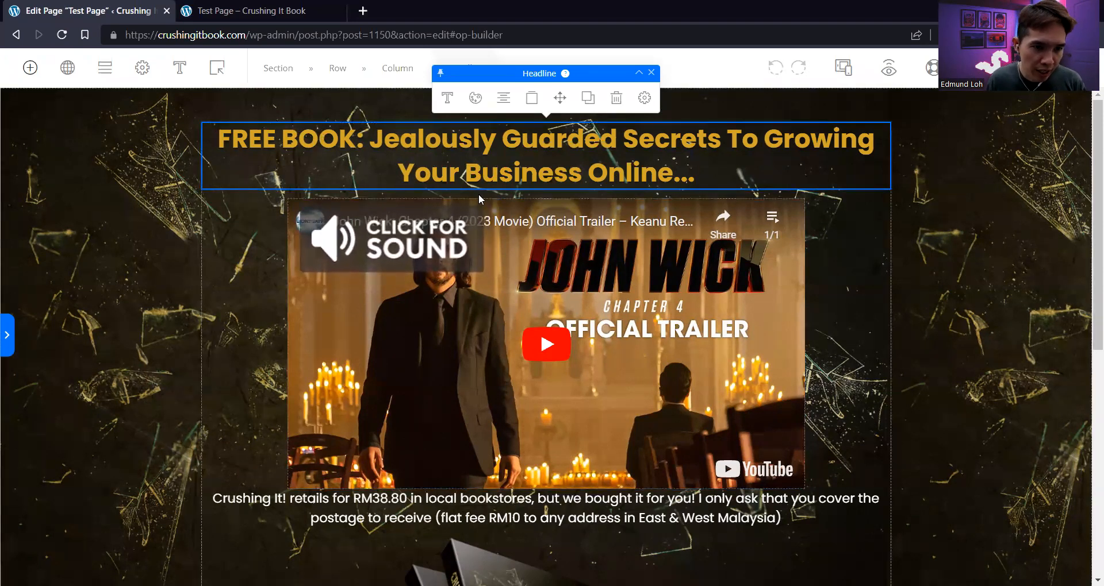
pyautogui.click(644, 99)
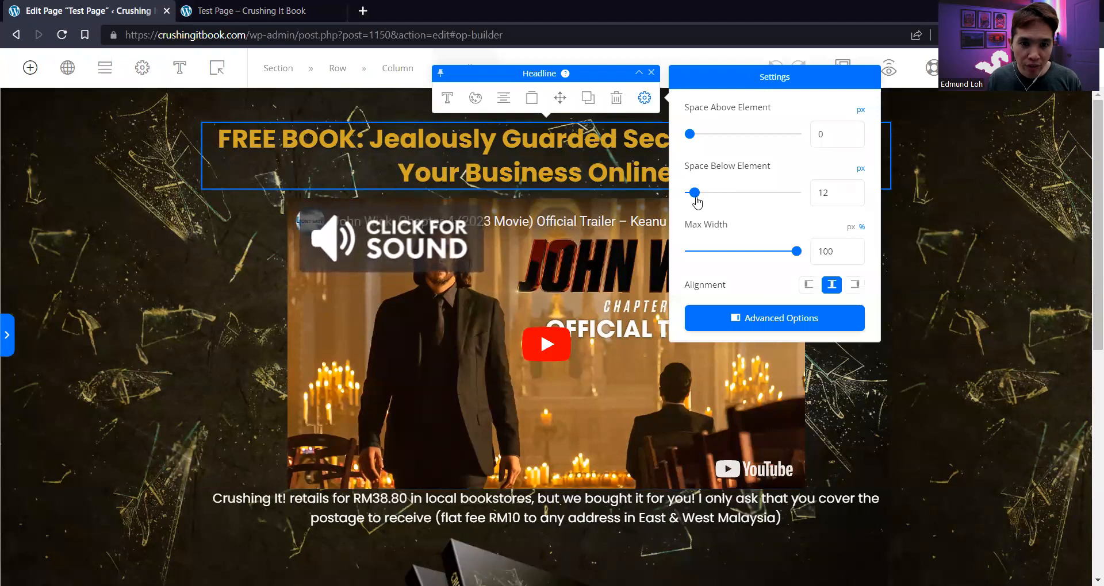
pyautogui.moveTo(694, 194); pyautogui.dragTo(676, 198)
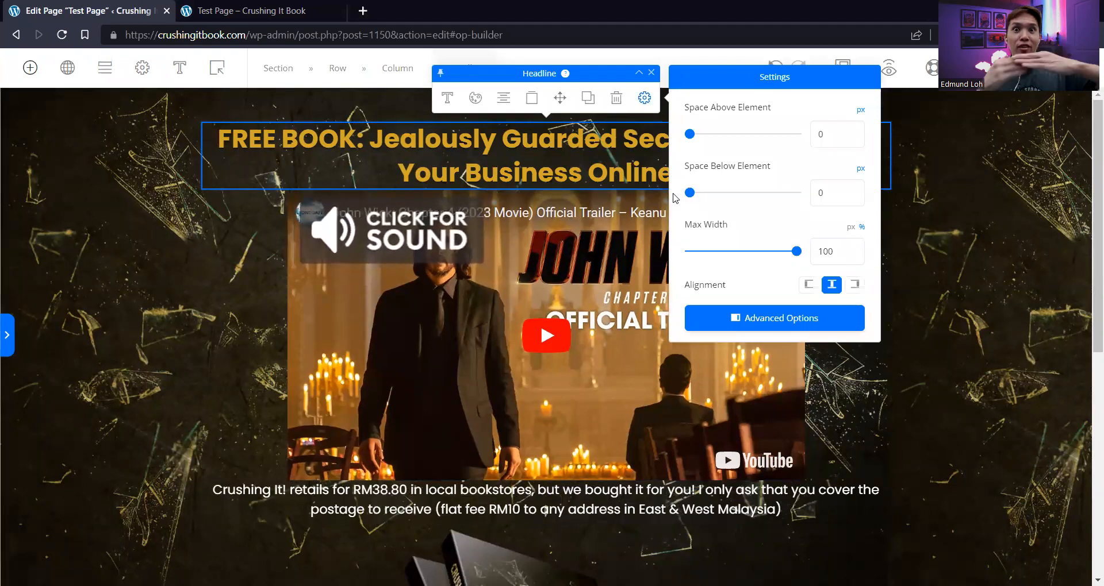
pyautogui.moveTo(694, 194); pyautogui.dragTo(805, 202)
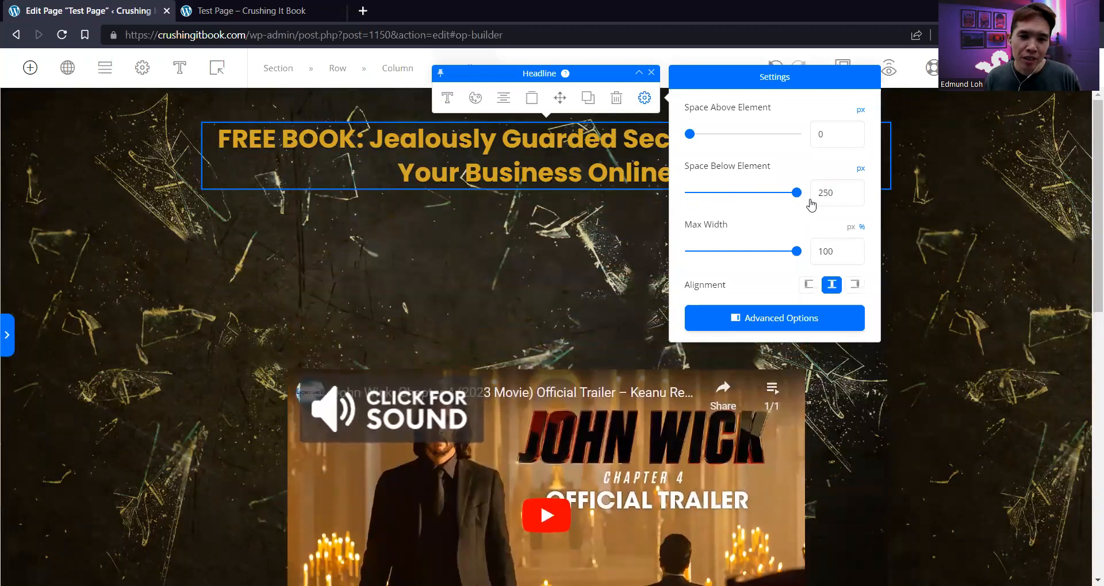
pyautogui.moveTo(802, 201); pyautogui.dragTo(707, 202)
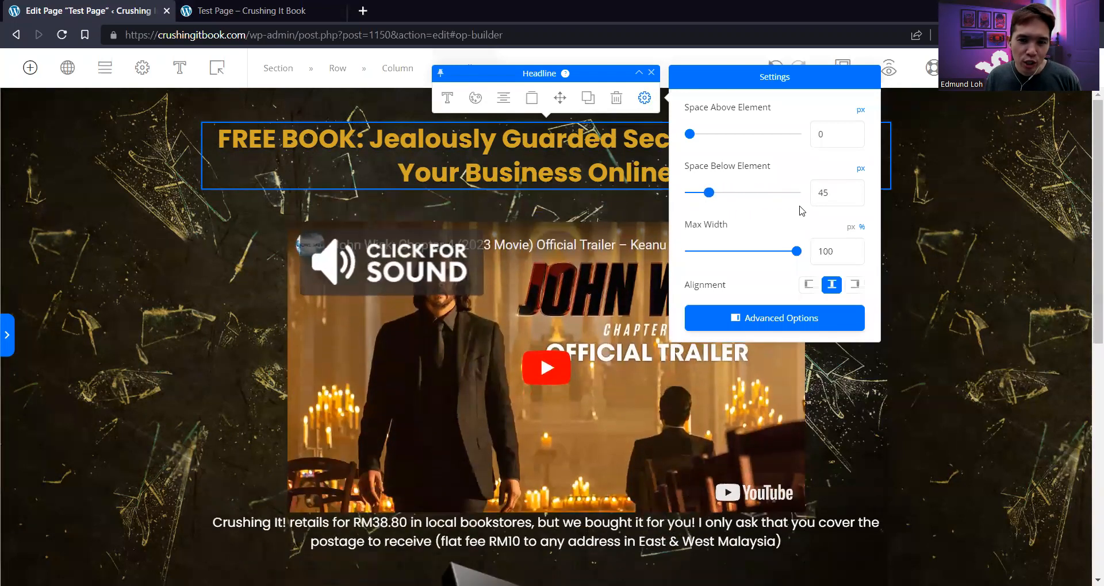
pyautogui.write('24')
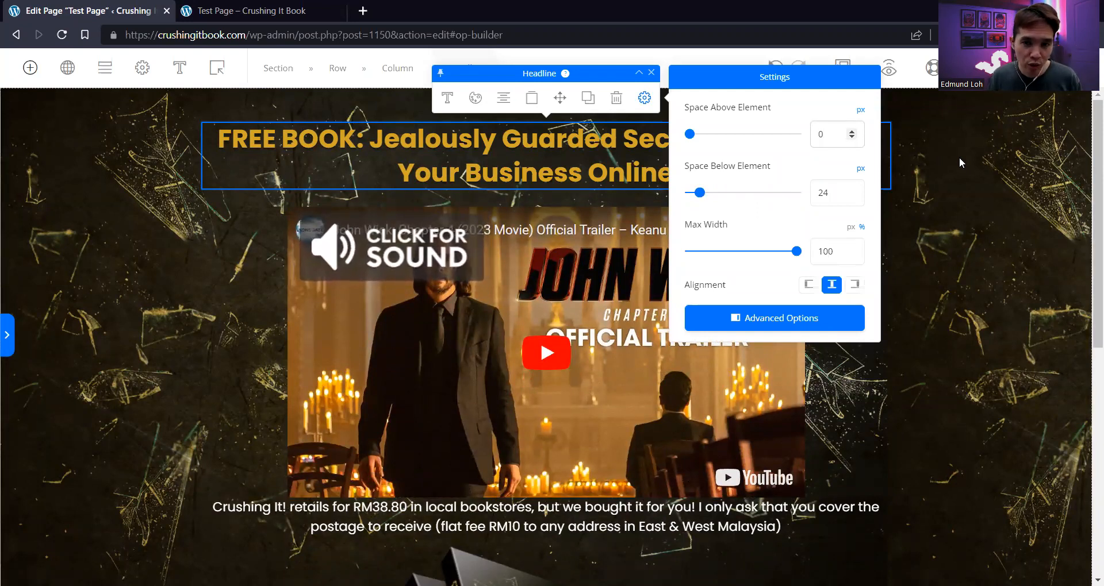
pyautogui.click(958, 181)
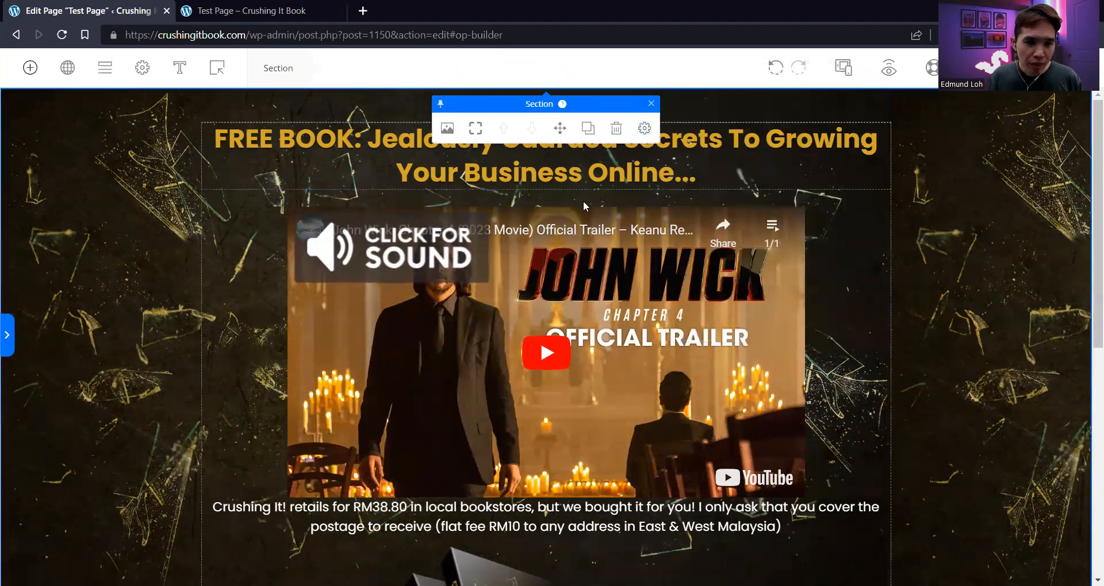
# Set the space below the video to 24 px and check the spacing down the page
pyautogui.click(564, 253)
pyautogui.click(630, 183)
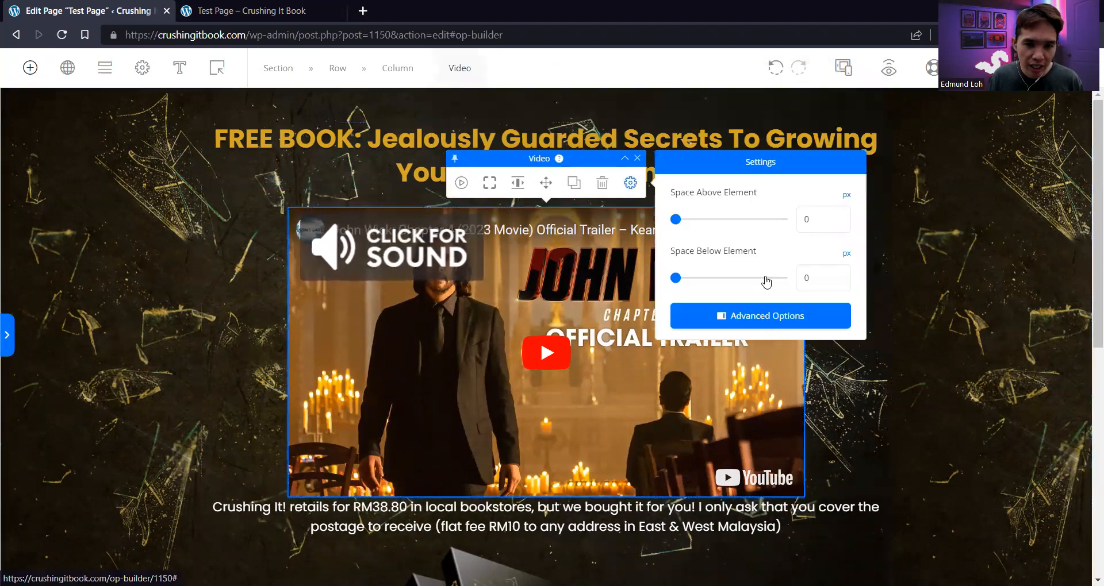
pyautogui.click(808, 221)
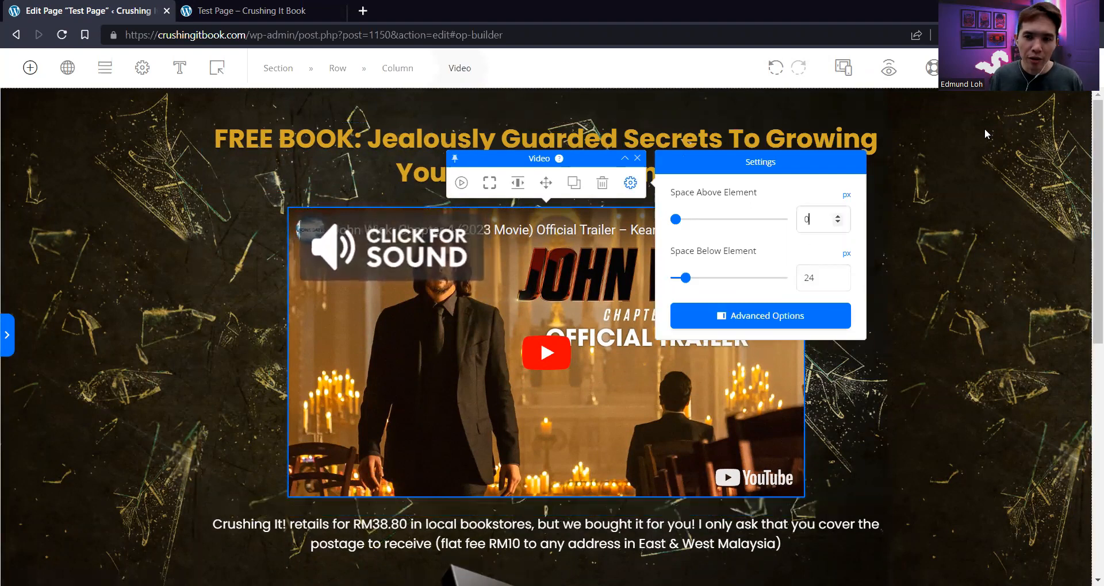
pyautogui.click(924, 152)
pyautogui.scroll(-2, 923, 152)
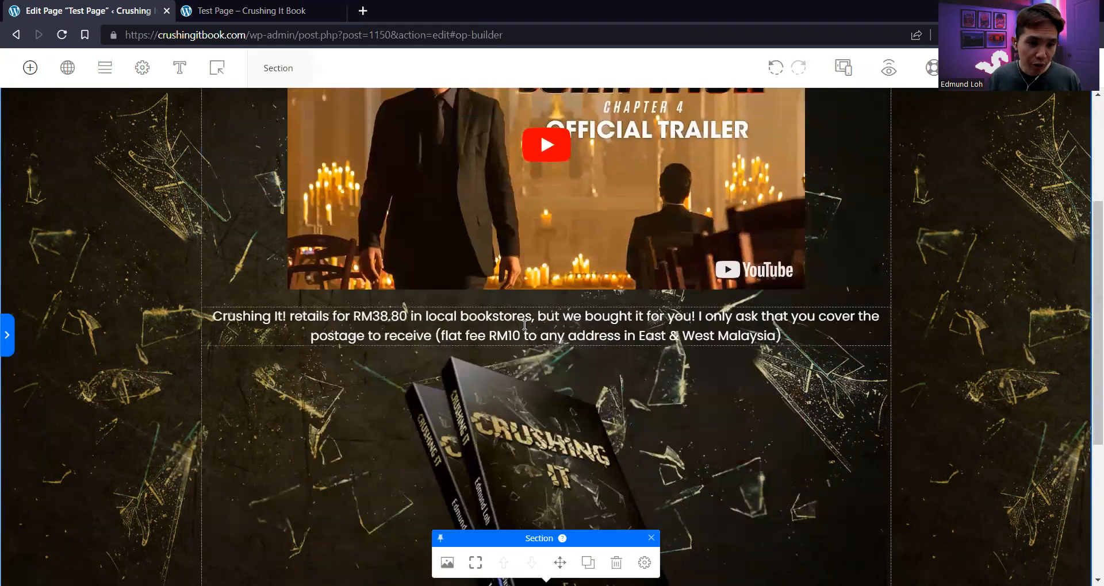
pyautogui.scroll(3, 580, 345)
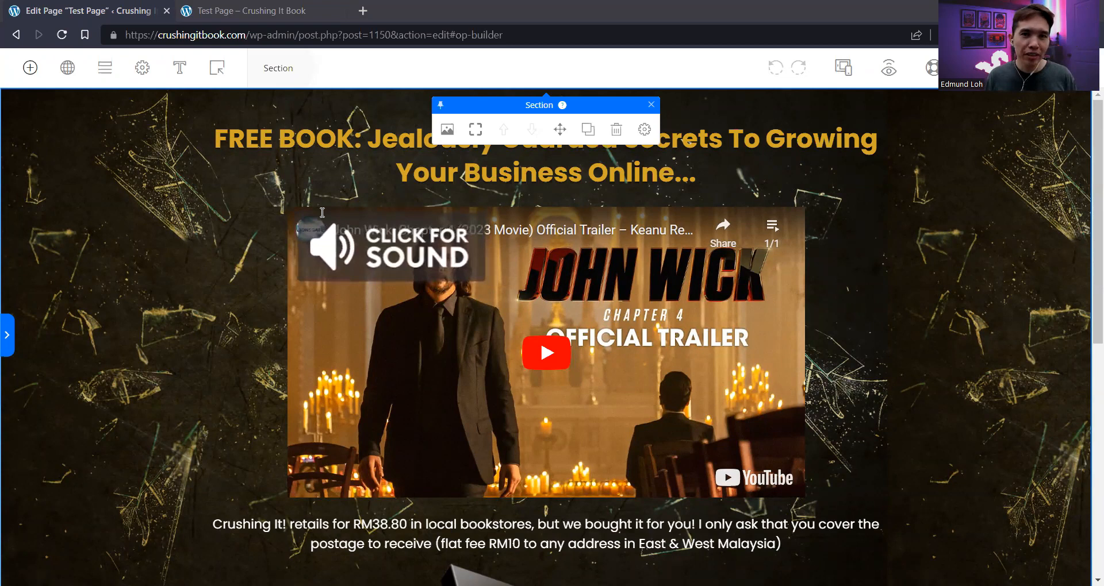
# Find the Button element by searching for "but" and place it directly below the video
pyautogui.click(398, 116)
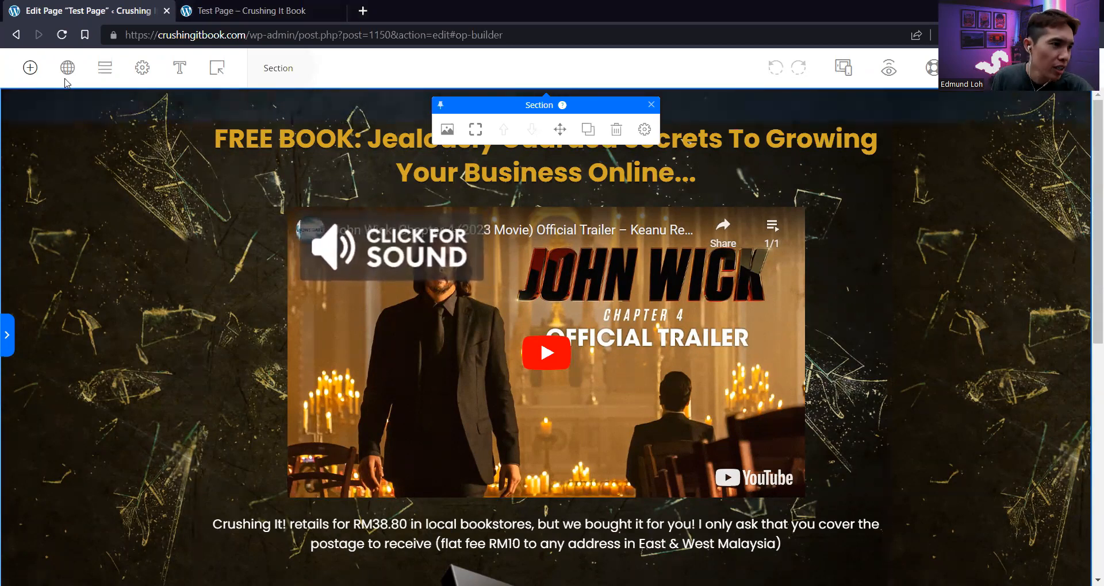
pyautogui.click(29, 69)
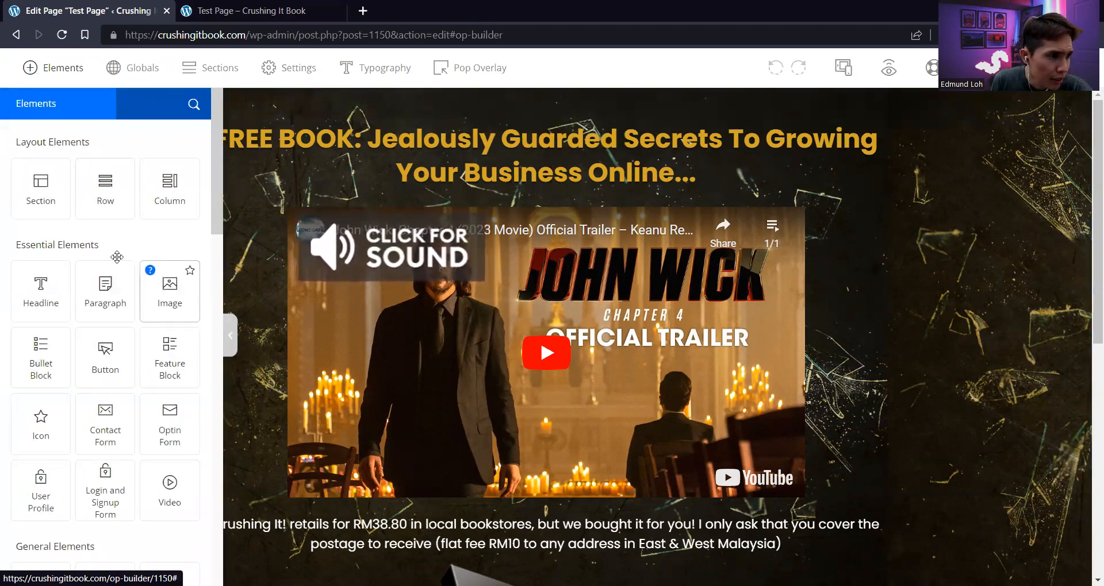
pyautogui.scroll(-3, 105, 345)
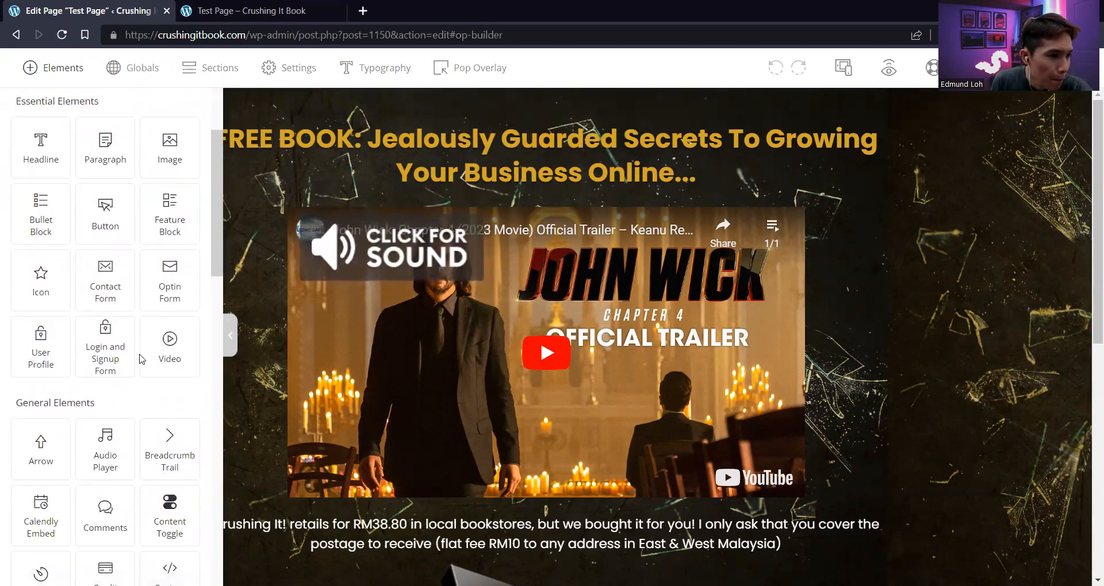
pyautogui.scroll(3, 118, 232)
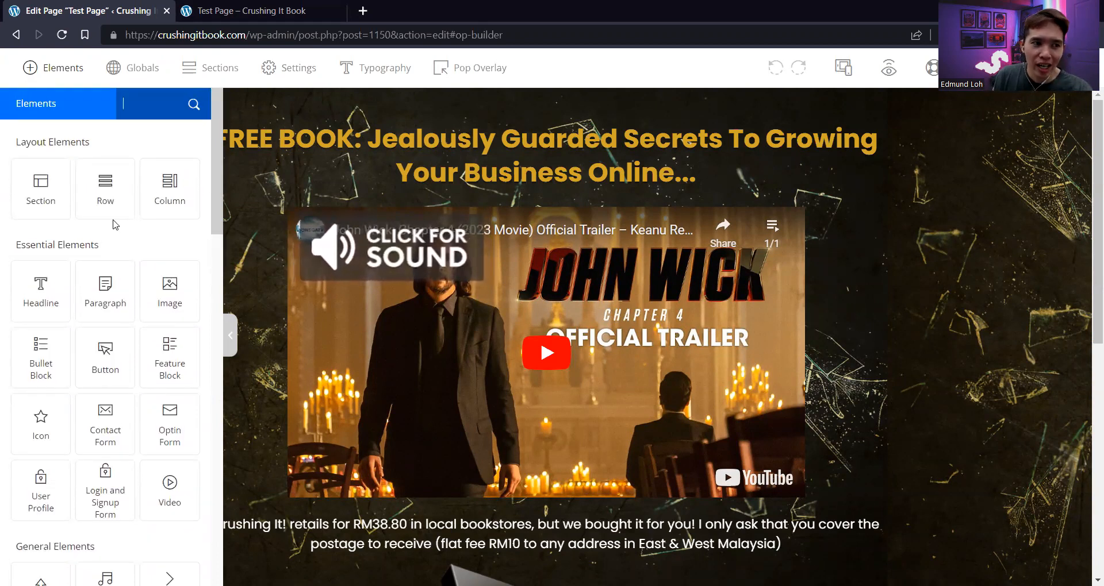
pyautogui.click(158, 104)
pyautogui.write('but')
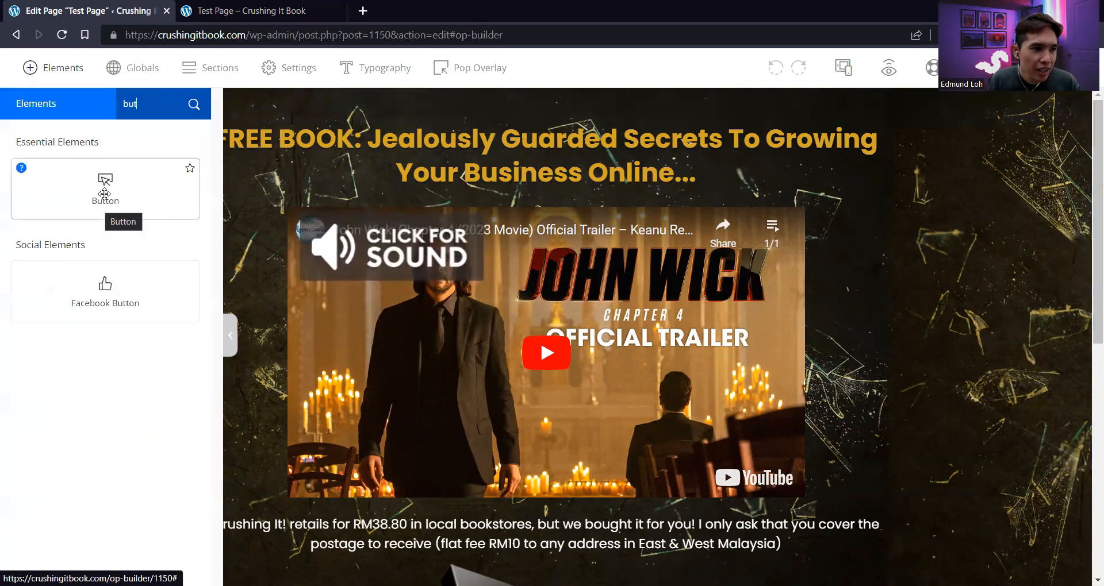
pyautogui.moveTo(105, 194); pyautogui.dragTo(548, 441)
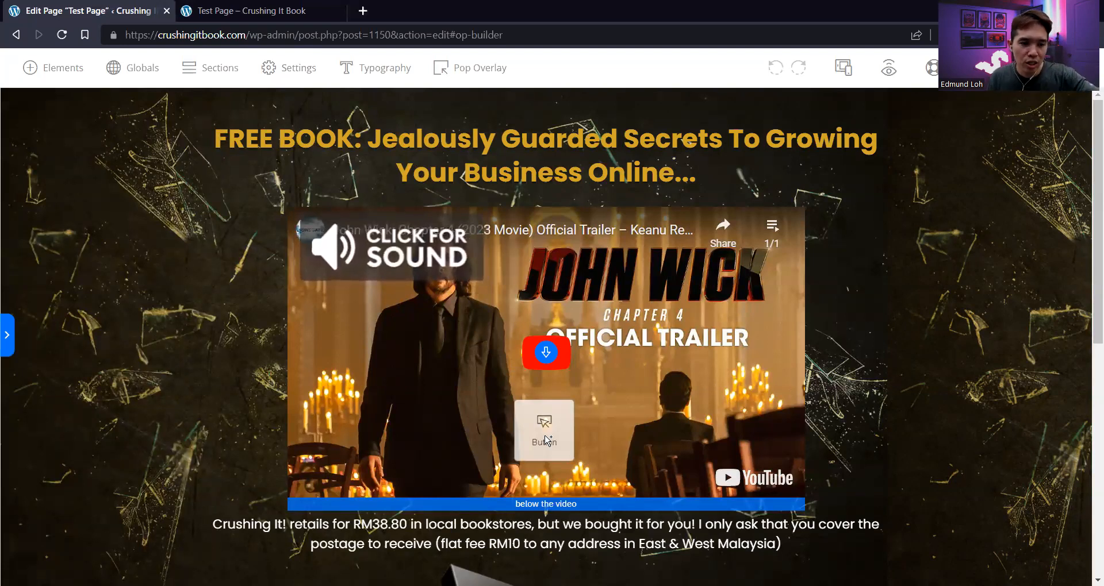
pyautogui.moveTo(547, 440); pyautogui.dragTo(557, 439)
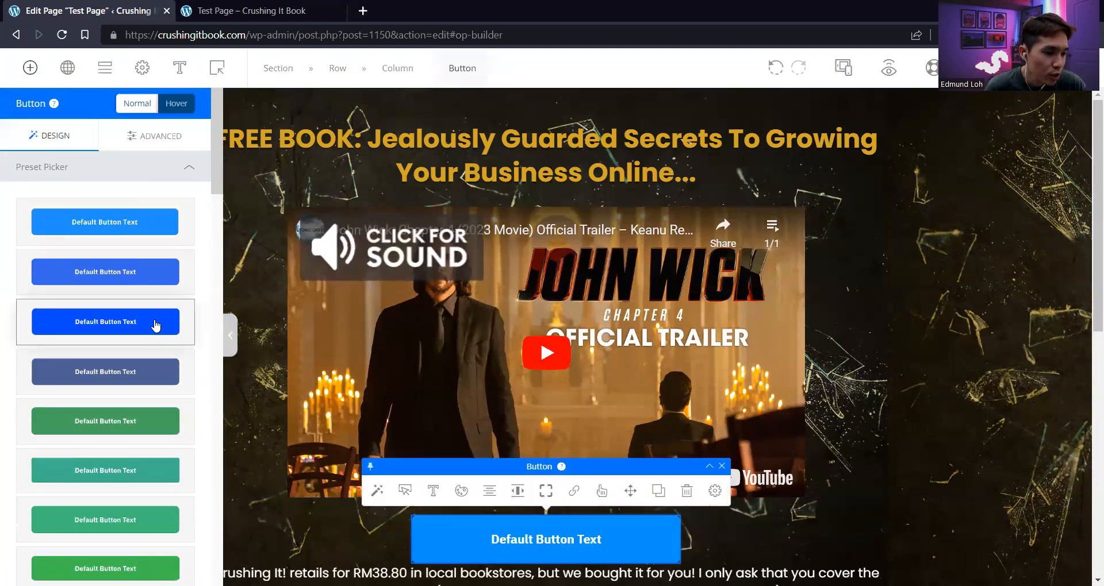
# Look through the button presets and apply the orange one with uppercase bold "DEFAULT BUTTON TEXT" to the new button
pyautogui.scroll(-5, 155, 326)
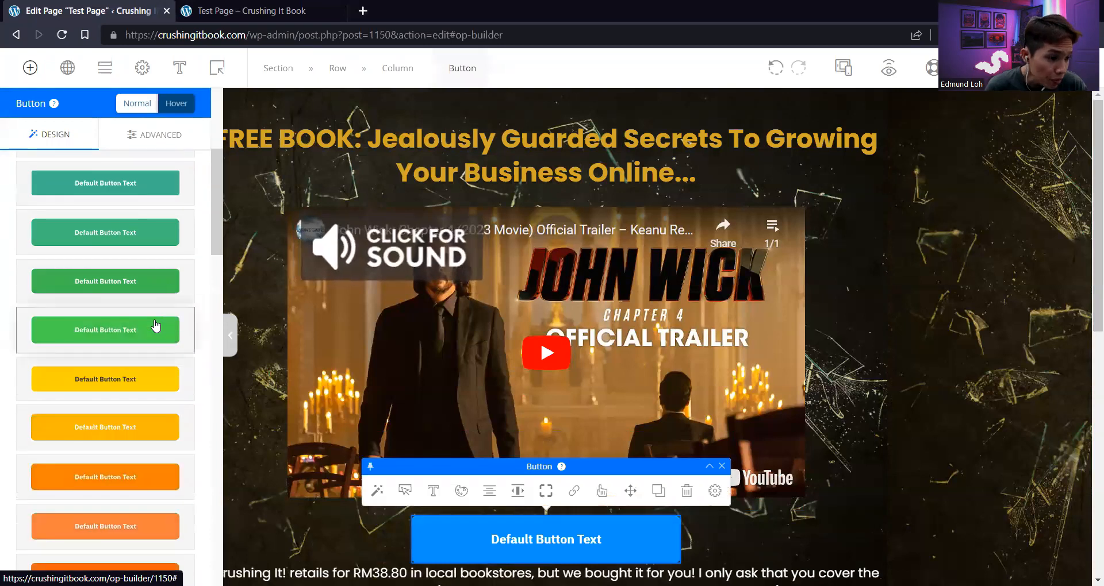
pyautogui.scroll(-10, 156, 326)
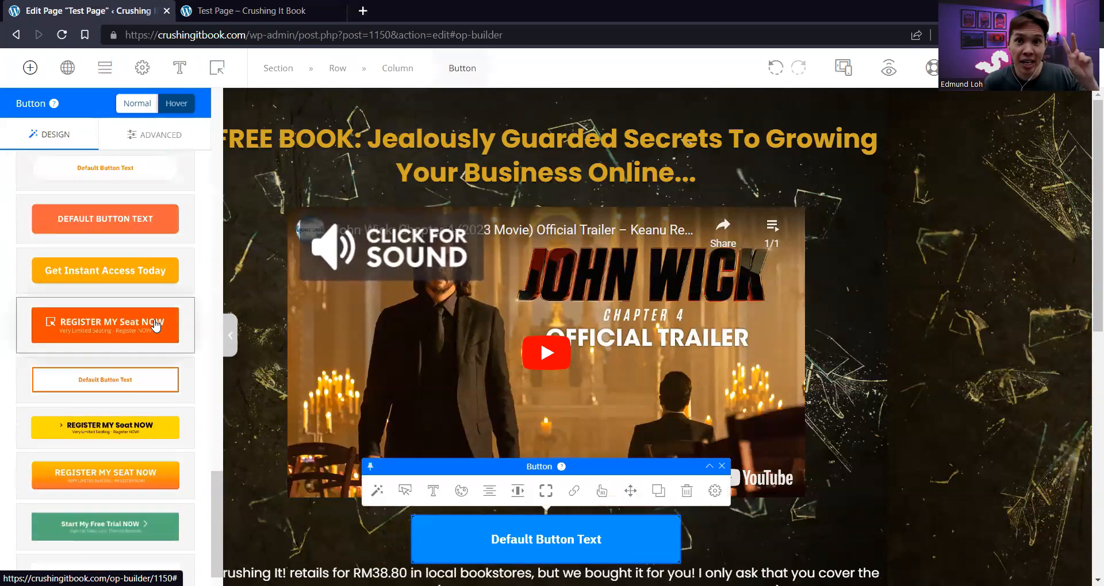
pyautogui.scroll(-1, 155, 325)
pyautogui.scroll(3, 144, 259)
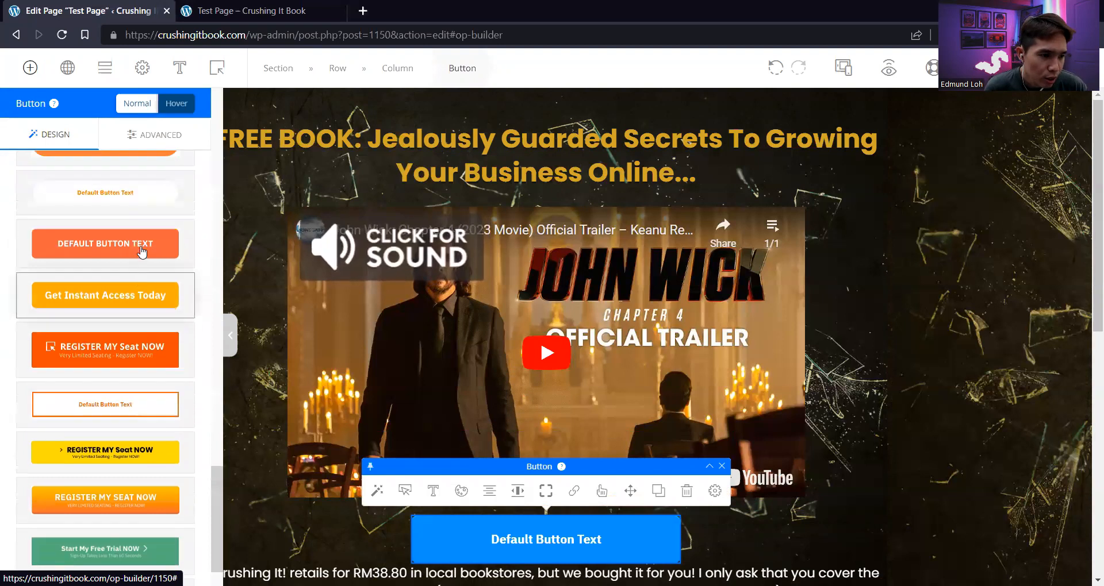
pyautogui.scroll(-3, 181, 487)
pyautogui.moveTo(214, 513); pyautogui.dragTo(195, 533)
pyautogui.scroll(1, 96, 352)
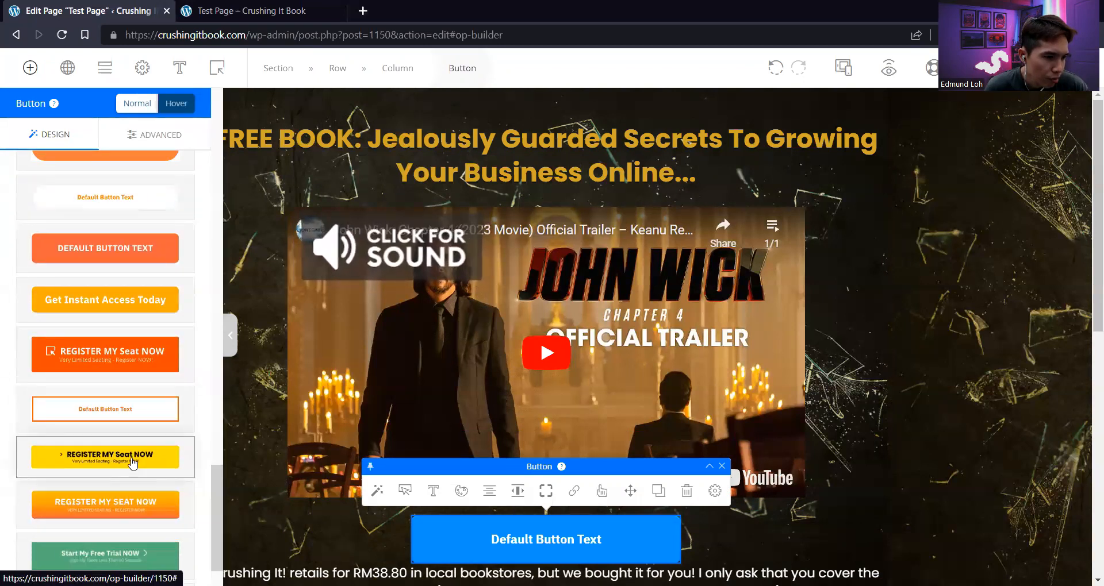
pyautogui.scroll(2, 133, 463)
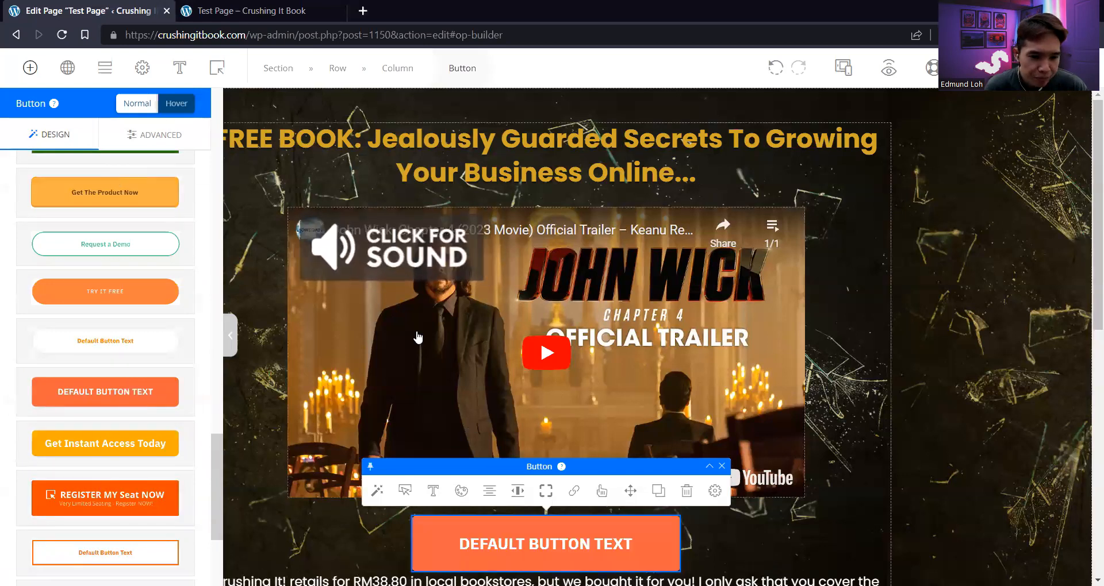
# Set the button's width to 720 px
pyautogui.scroll(-3, 396, 345)
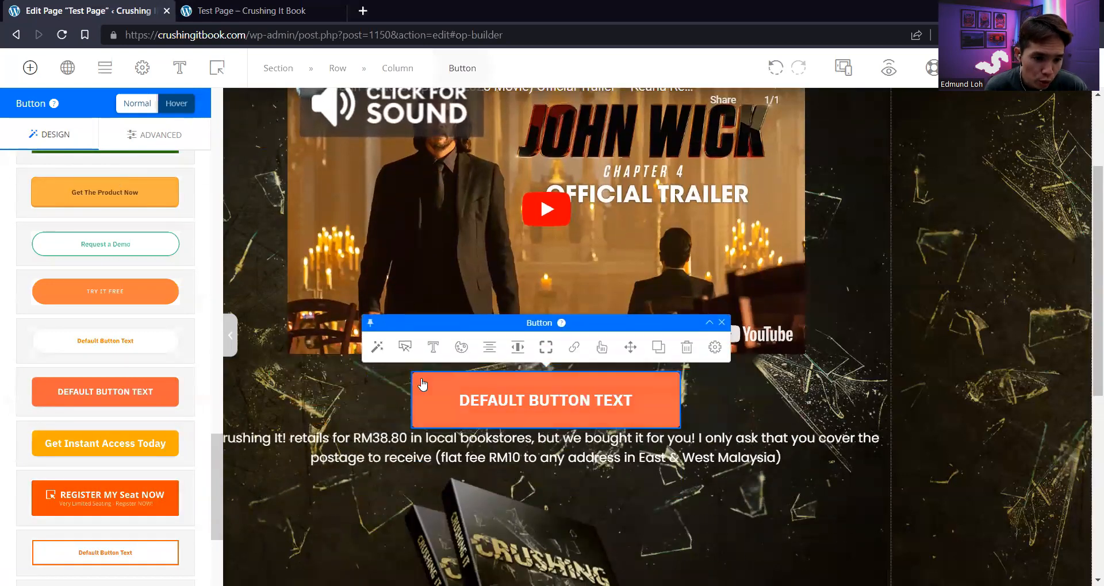
pyautogui.scroll(-1, 397, 362)
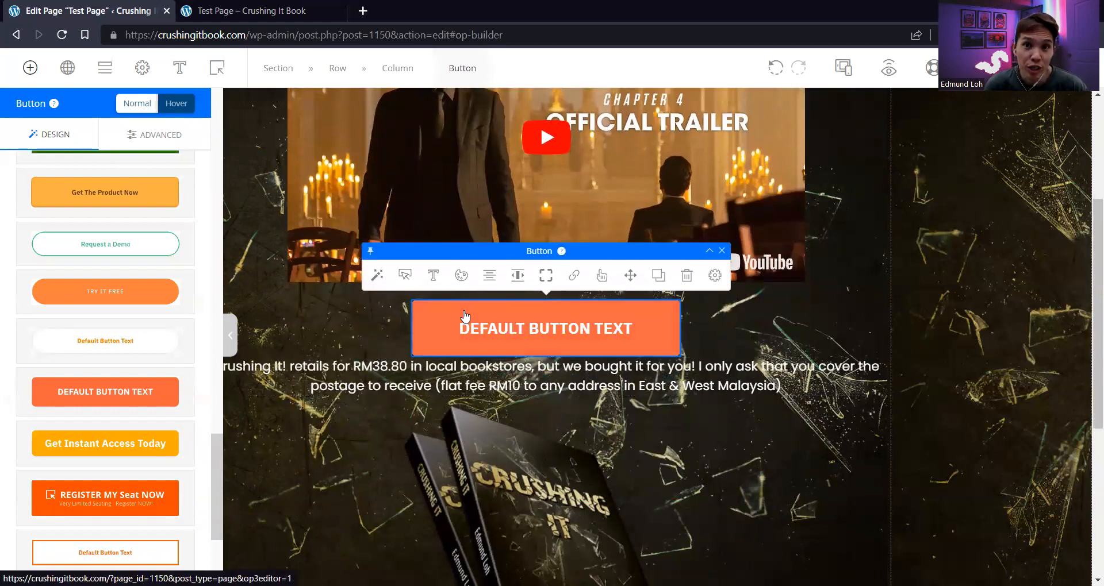
pyautogui.click(404, 276)
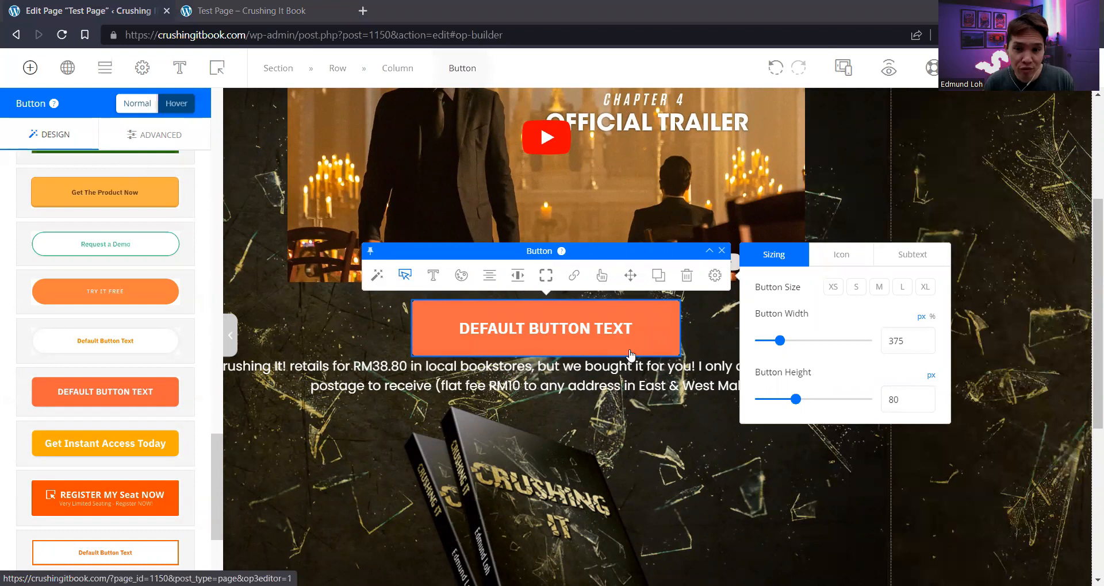
pyautogui.moveTo(905, 341); pyautogui.dragTo(875, 340)
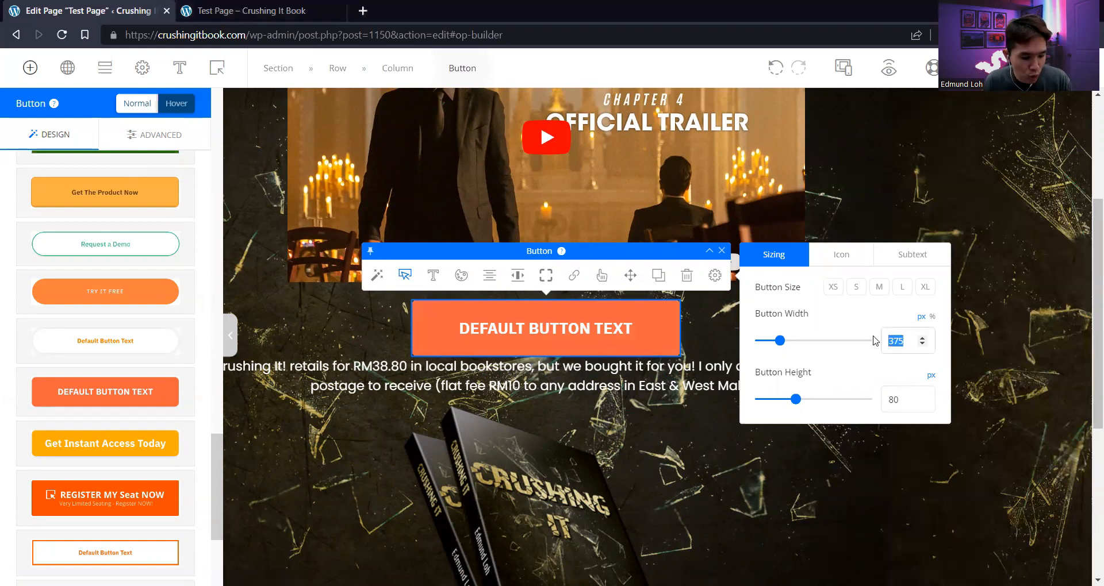
pyautogui.click(877, 320)
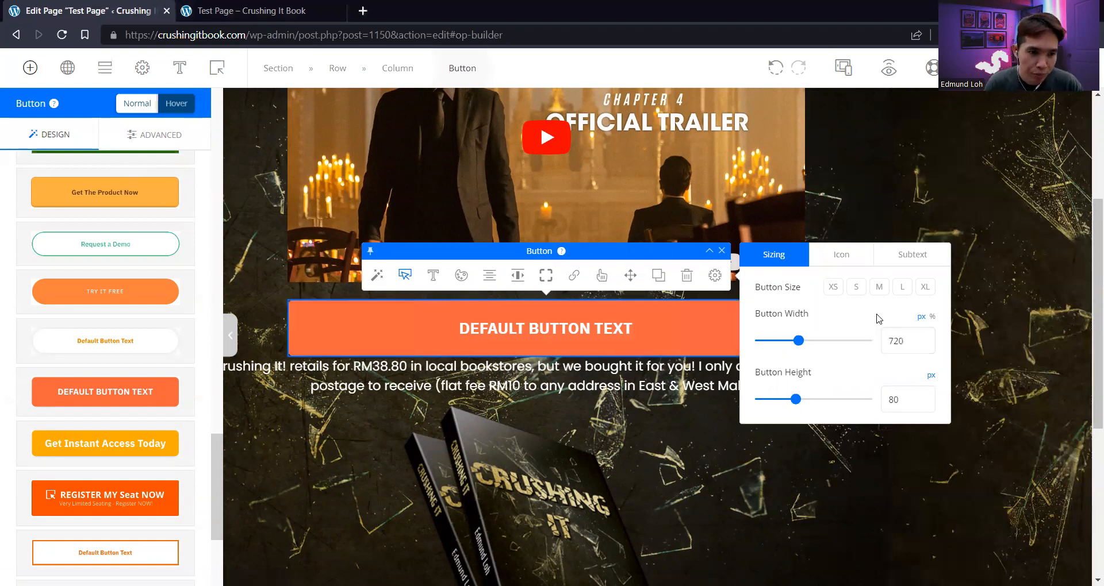
# Make the button's icon visible using the Small Right arrow and check the subtext option
pyautogui.click(851, 263)
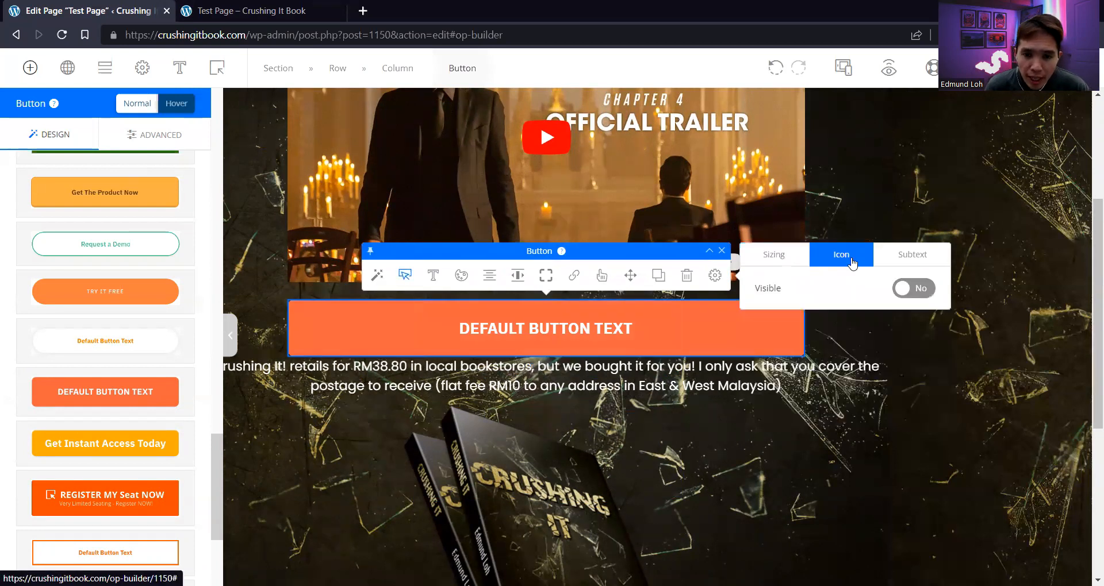
pyautogui.click(920, 292)
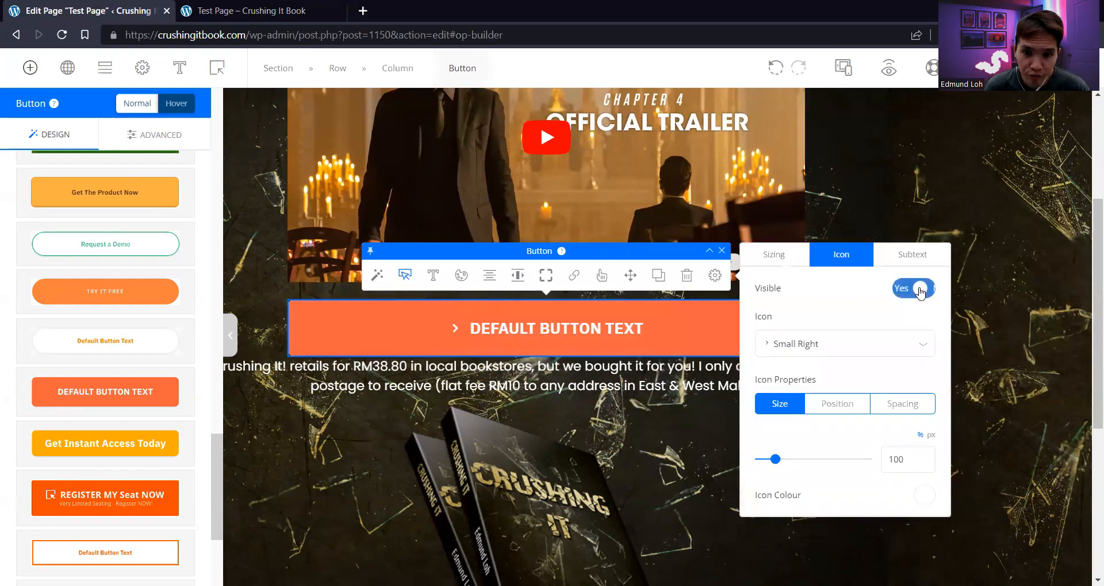
pyautogui.click(856, 351)
pyautogui.scroll(-5, 851, 437)
pyautogui.click(826, 342)
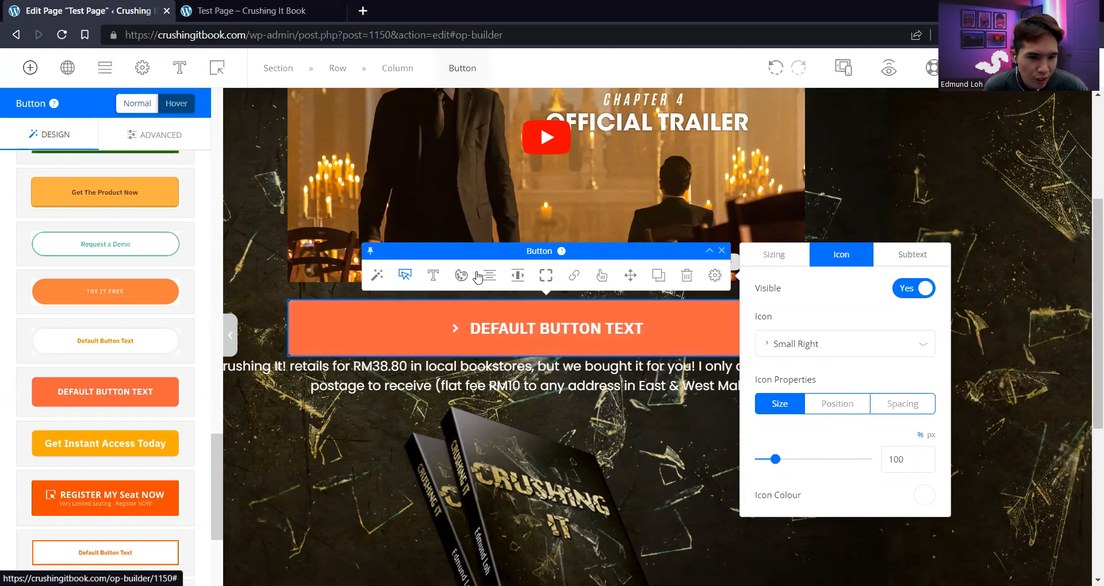
pyautogui.click(896, 259)
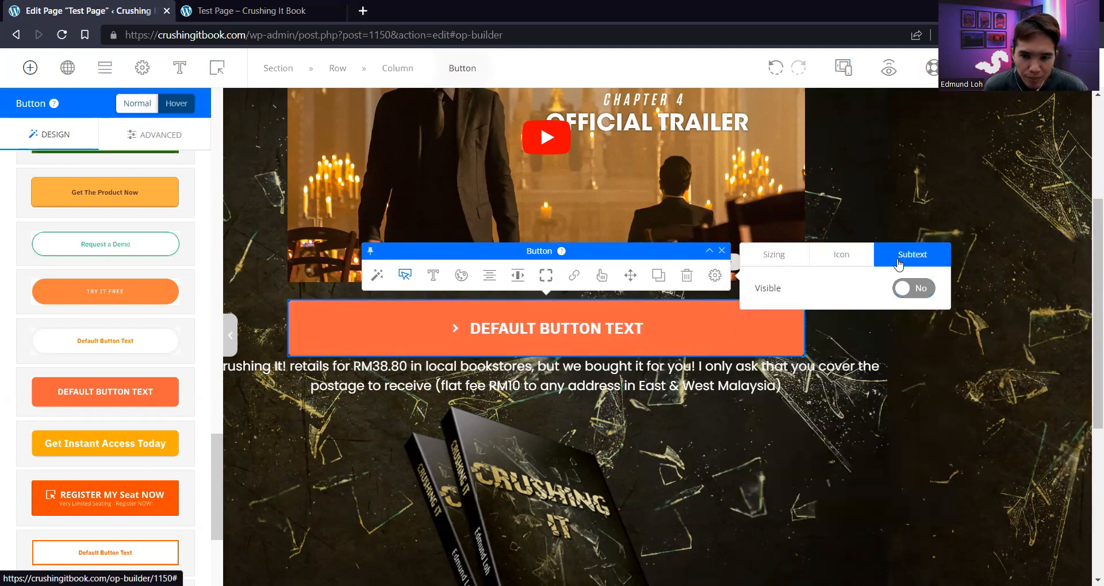
# Change the button text's font family to Poppins
pyautogui.click(432, 276)
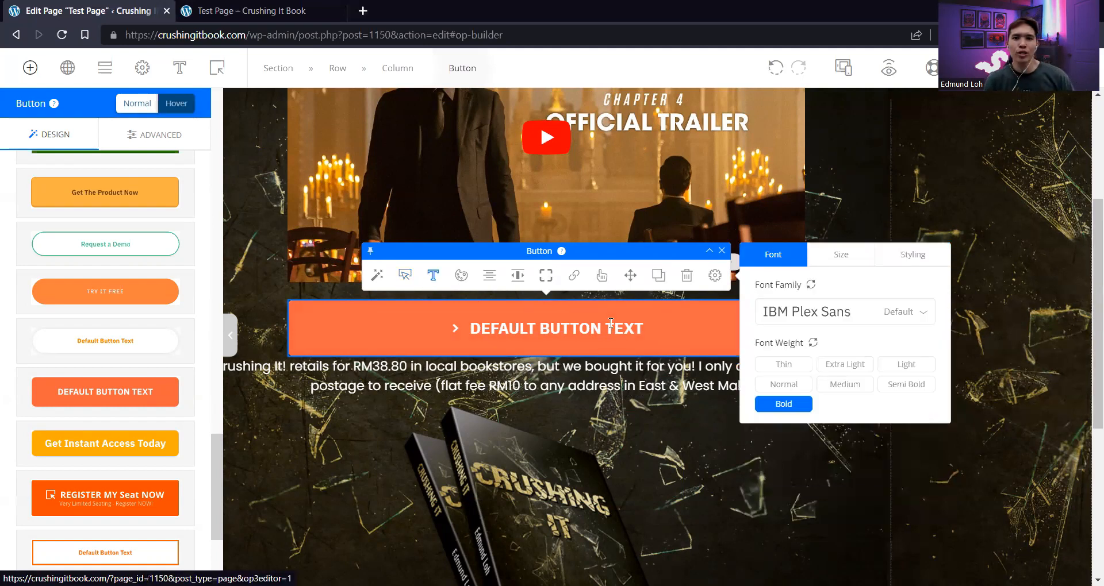
pyautogui.click(889, 315)
pyautogui.write('popp')
pyautogui.click(854, 353)
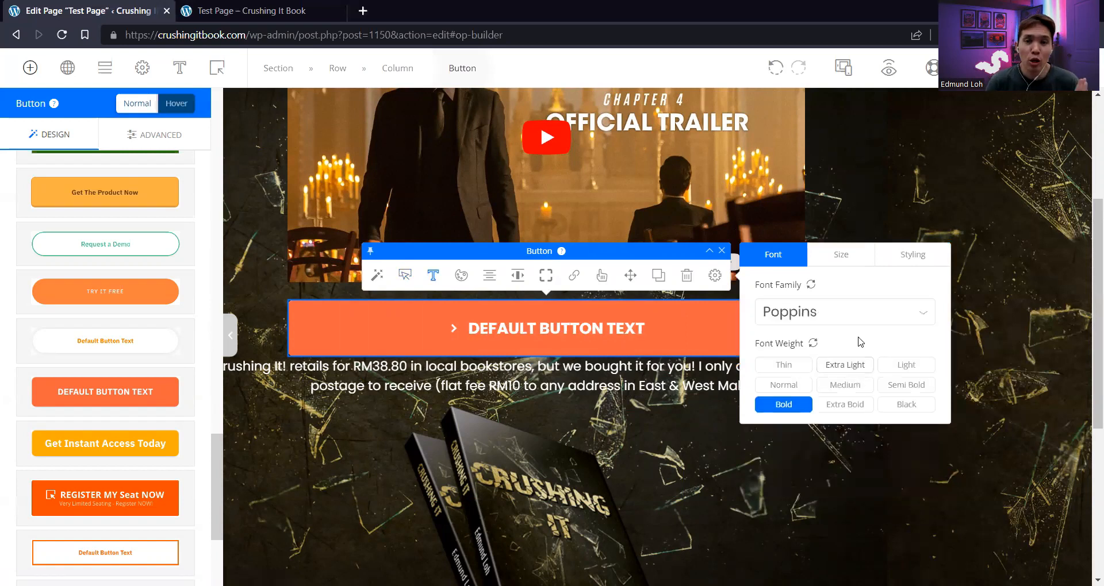
# Set the button text's font size to 20 px and look at its styling options
pyautogui.click(845, 262)
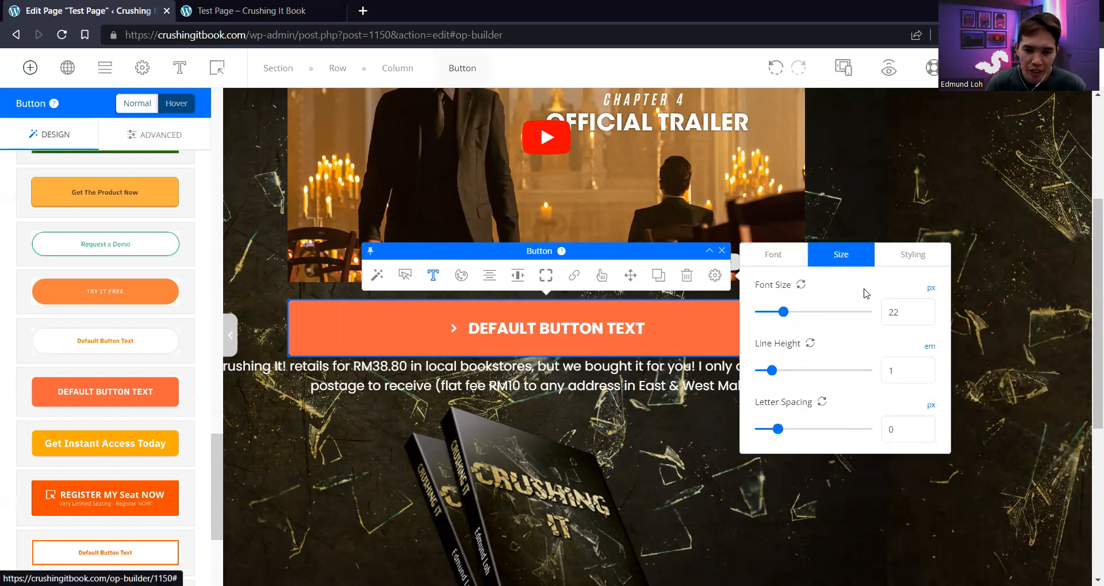
pyautogui.click(922, 311)
pyautogui.click(921, 311)
pyautogui.click(922, 316)
pyautogui.click(921, 316)
pyautogui.click(922, 316)
pyautogui.click(922, 315)
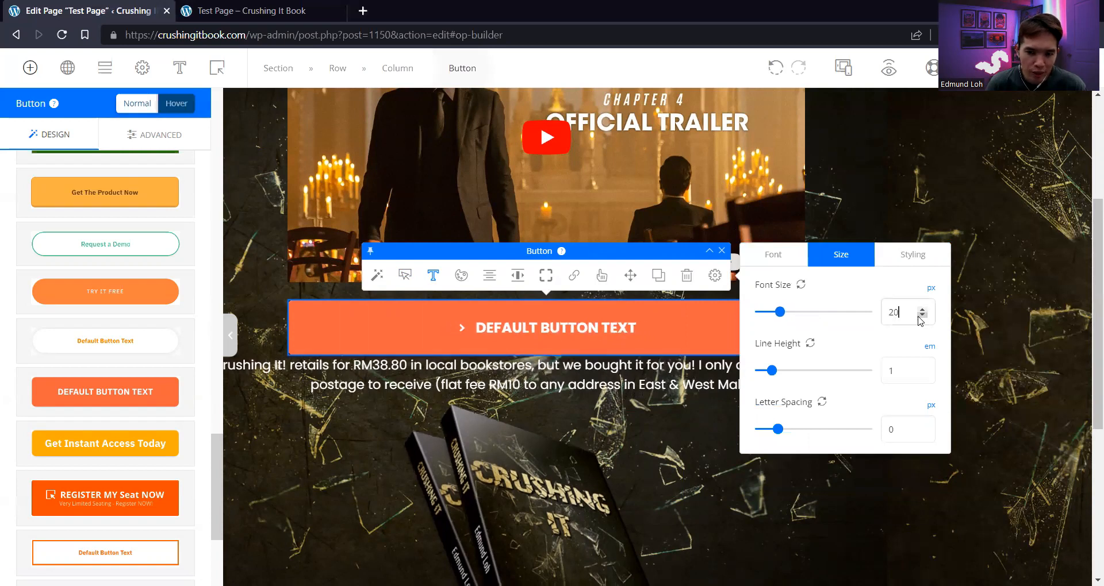
pyautogui.click(900, 259)
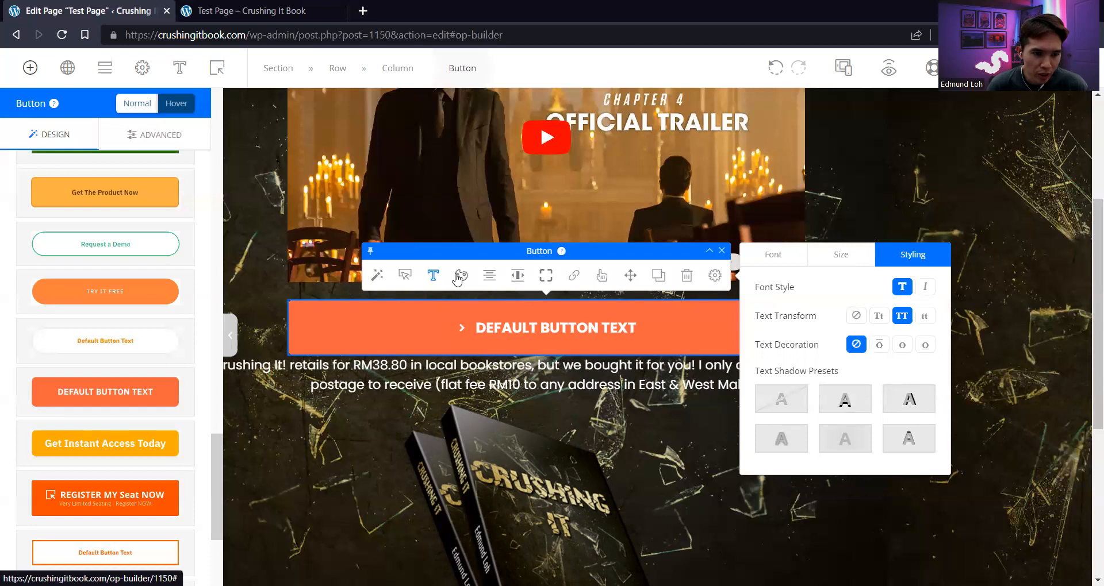
# Set the button's text colour to #2d2d2d
pyautogui.click(460, 276)
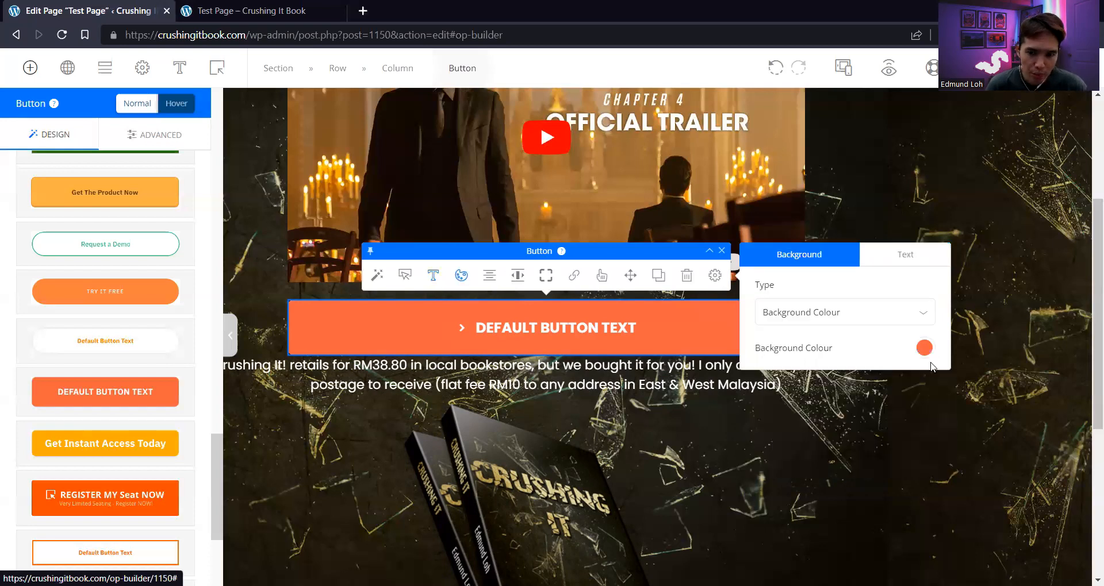
pyautogui.click(907, 256)
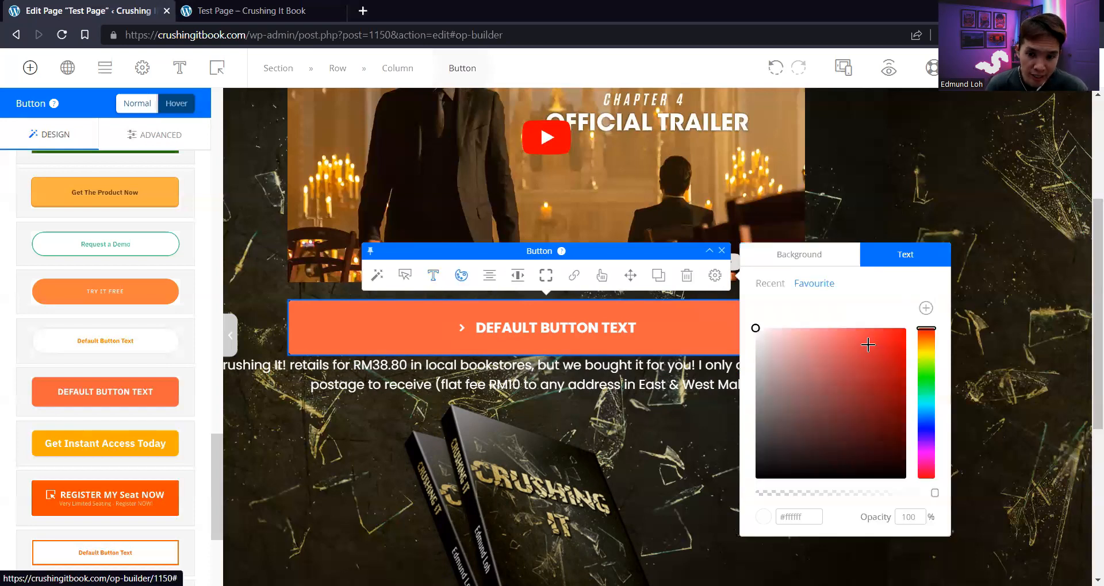
pyautogui.moveTo(771, 409); pyautogui.dragTo(730, 458)
pyautogui.press('Tab')
pyautogui.write('2d2d2d')
pyautogui.press('Return')
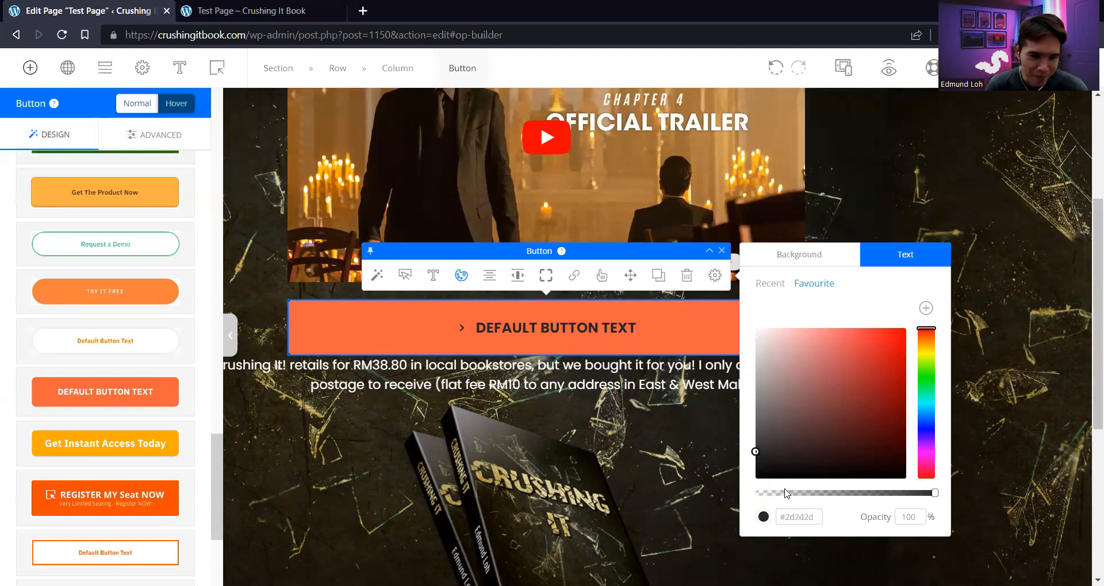
# Set the button's background to a darker red, about #c43b2d, and its text colour to white, #ffffff
pyautogui.click(819, 256)
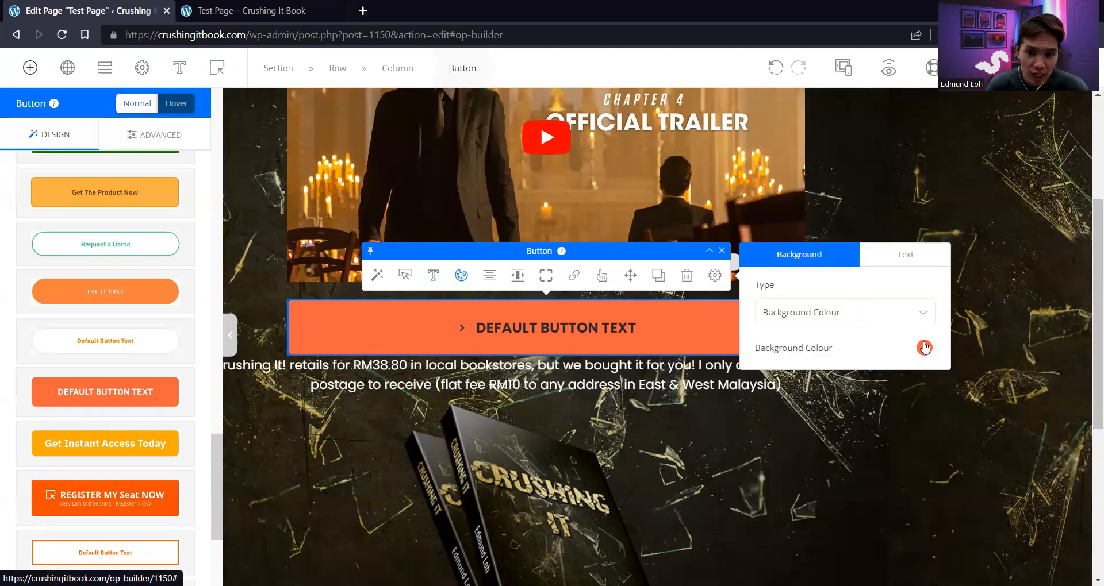
pyautogui.click(924, 348)
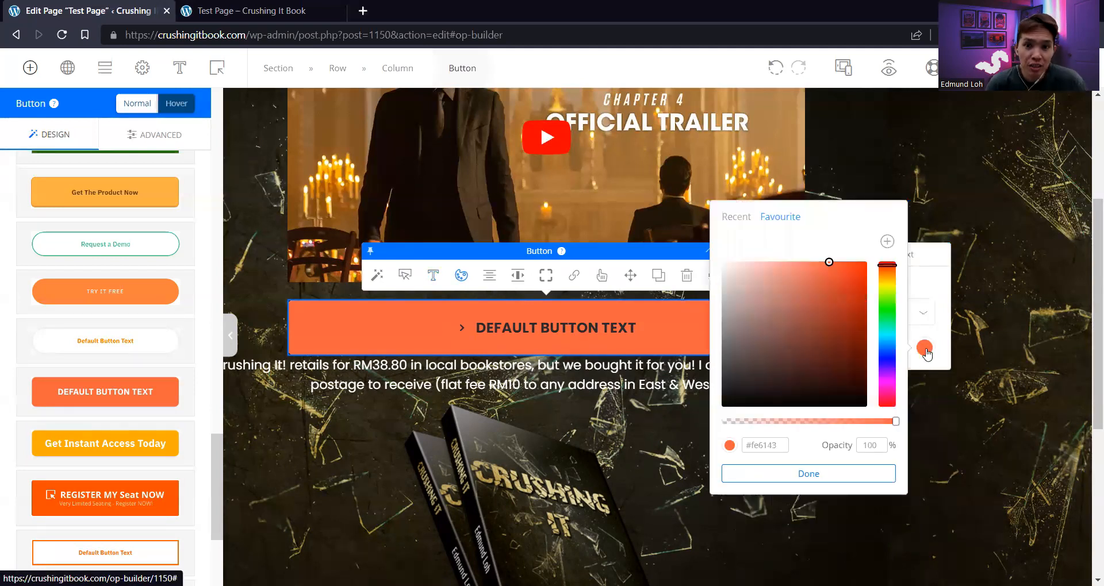
pyautogui.click(888, 264)
pyautogui.moveTo(857, 279); pyautogui.dragTo(832, 294)
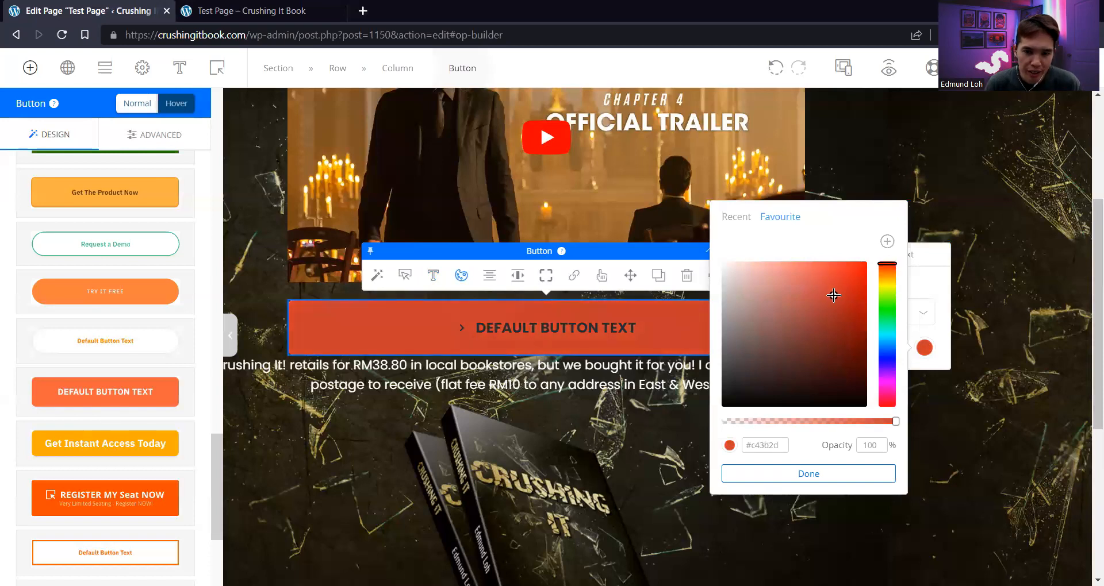
pyautogui.click(922, 289)
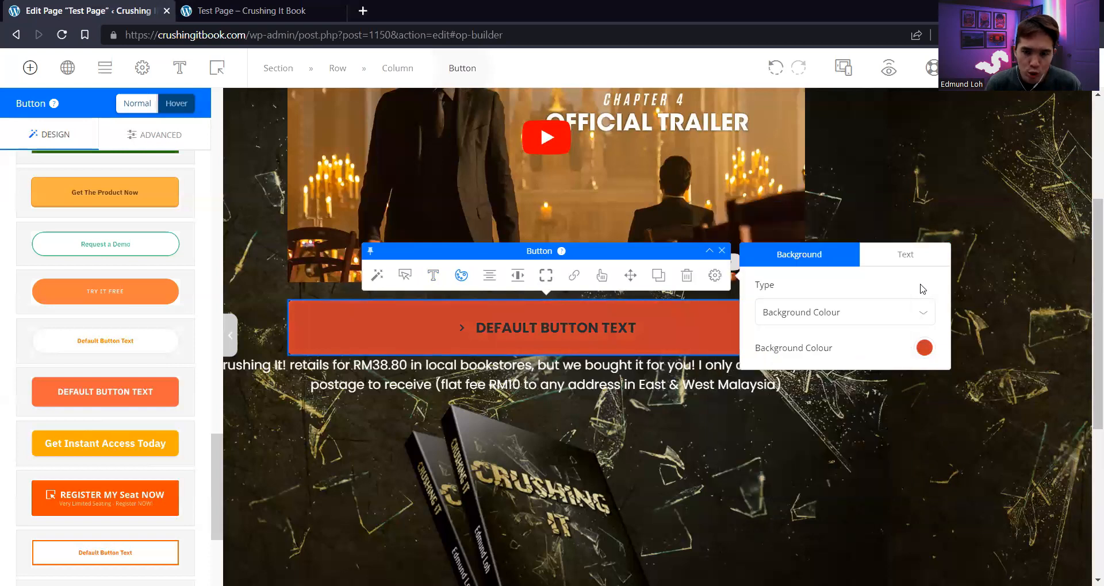
pyautogui.click(910, 256)
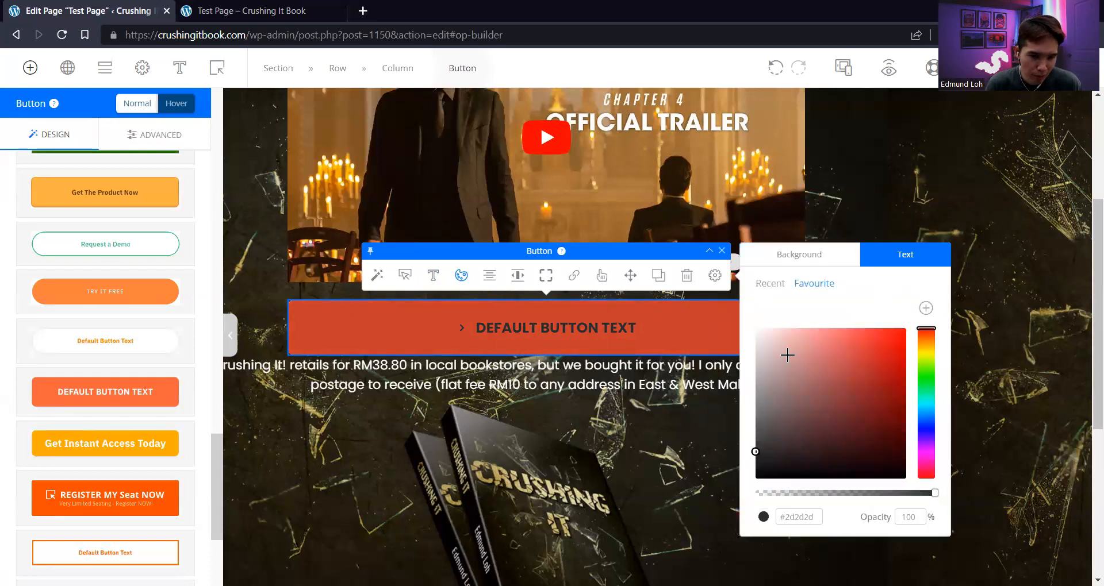
pyautogui.moveTo(771, 338); pyautogui.dragTo(752, 327)
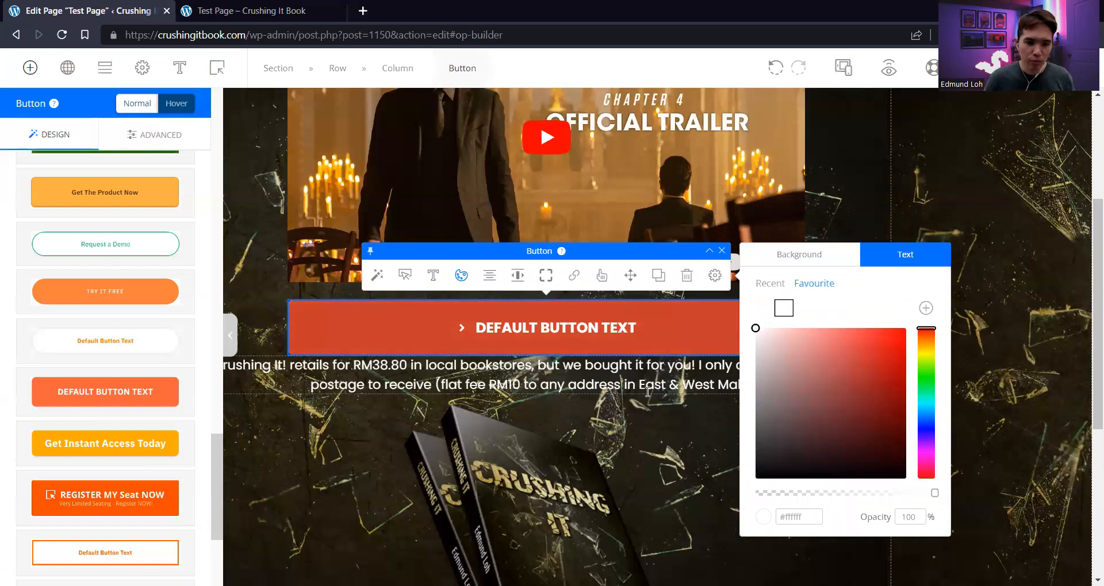
# Replace the button's default text with "GET INSTANT ACCESS NOW"
pyautogui.click(627, 329)
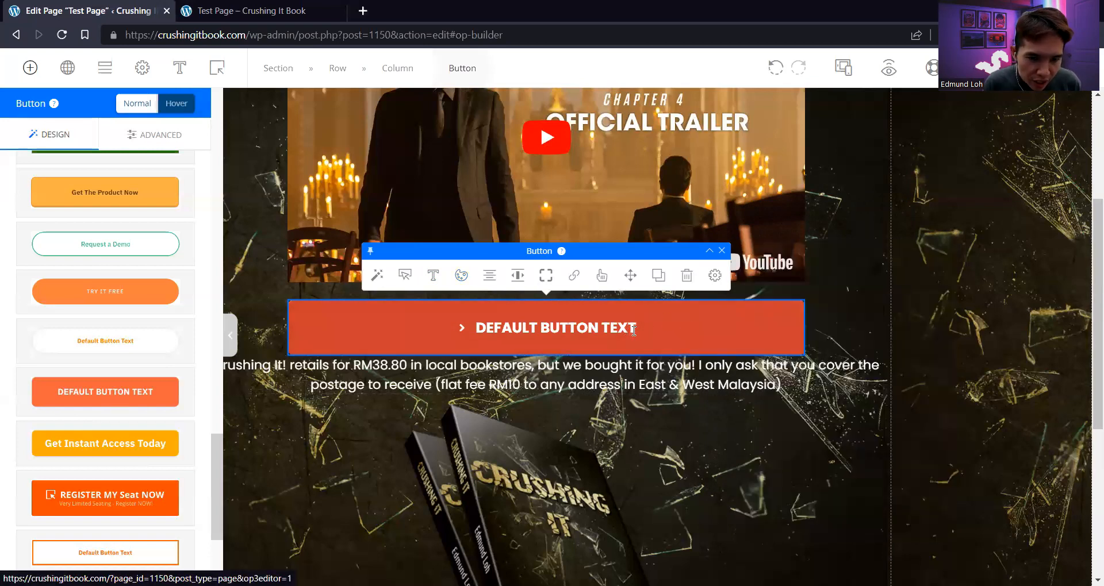
pyautogui.moveTo(562, 341); pyautogui.dragTo(472, 334)
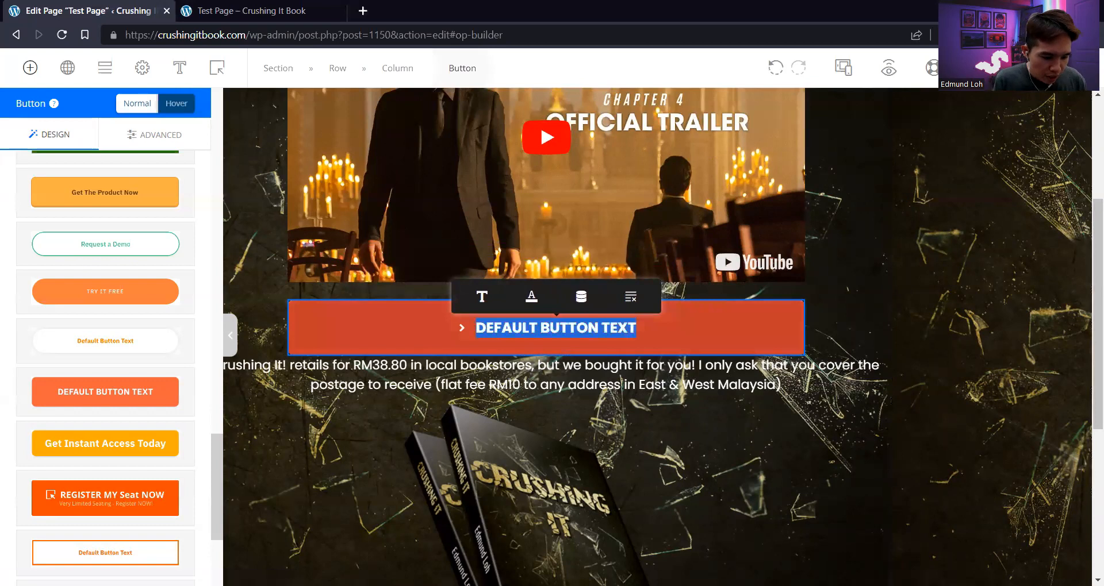
pyautogui.write('GET INSTANT ACC')
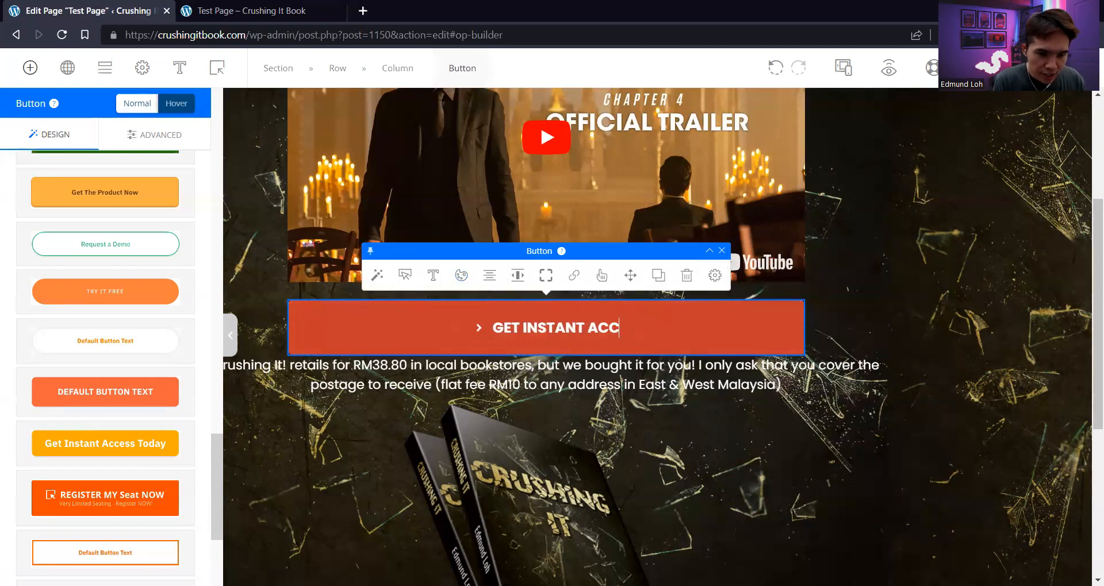
pyautogui.write('ESS NOW')
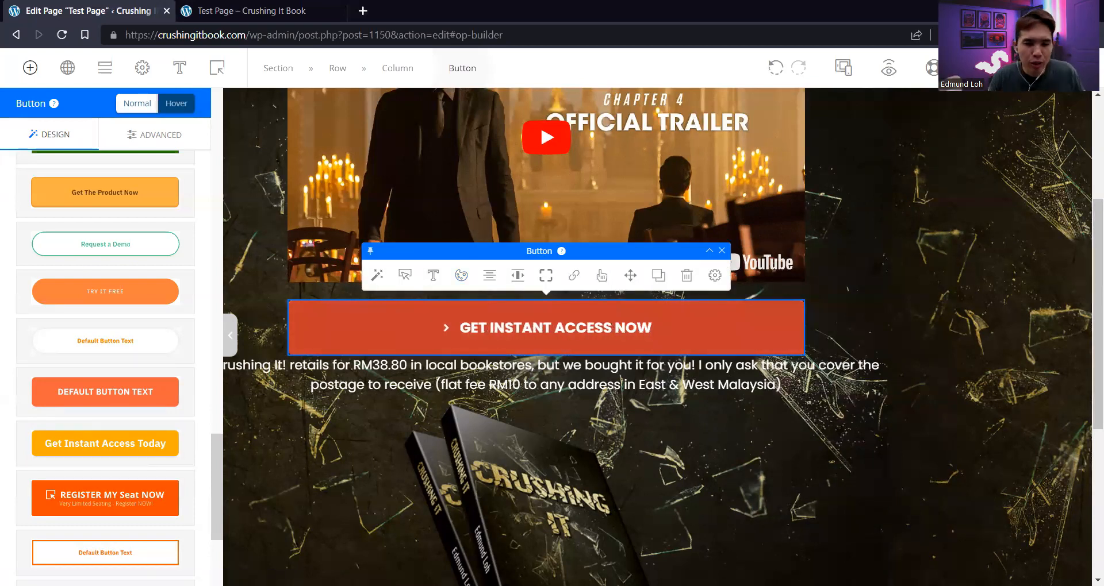
# Set the button's action to Link URL with "#" as the link, and keep the target opening in the same frame
pyautogui.click(574, 280)
pyautogui.click(840, 313)
pyautogui.click(841, 302)
pyautogui.click(834, 320)
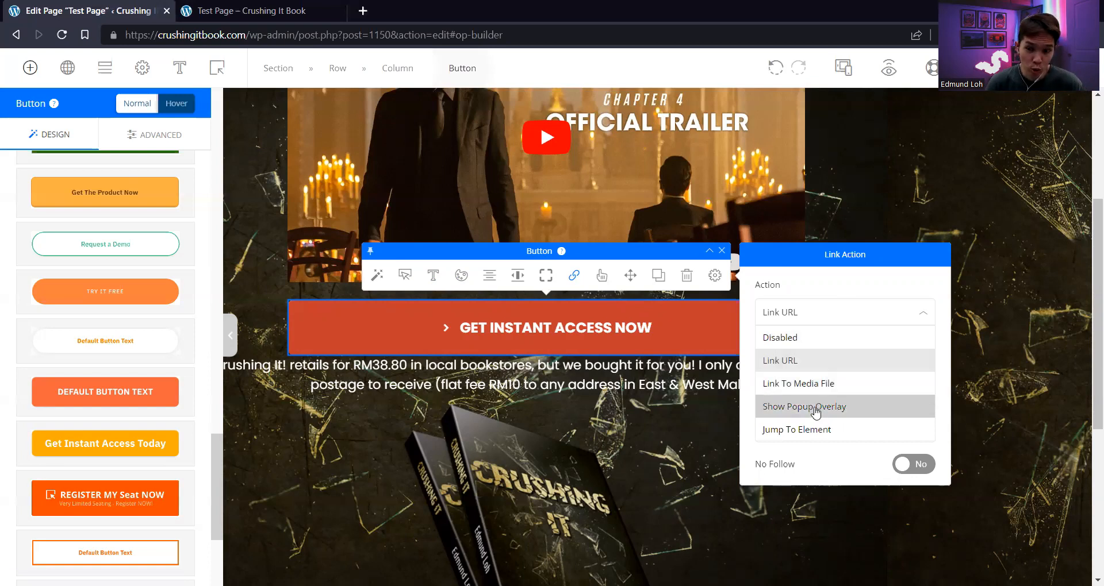
pyautogui.click(807, 361)
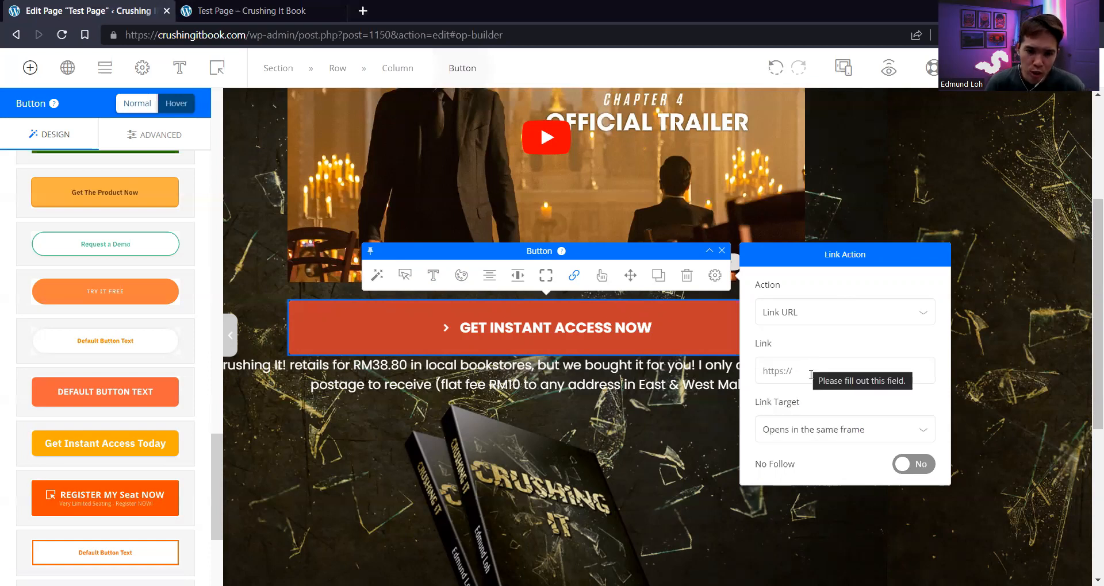
pyautogui.click(811, 374)
pyautogui.write('#')
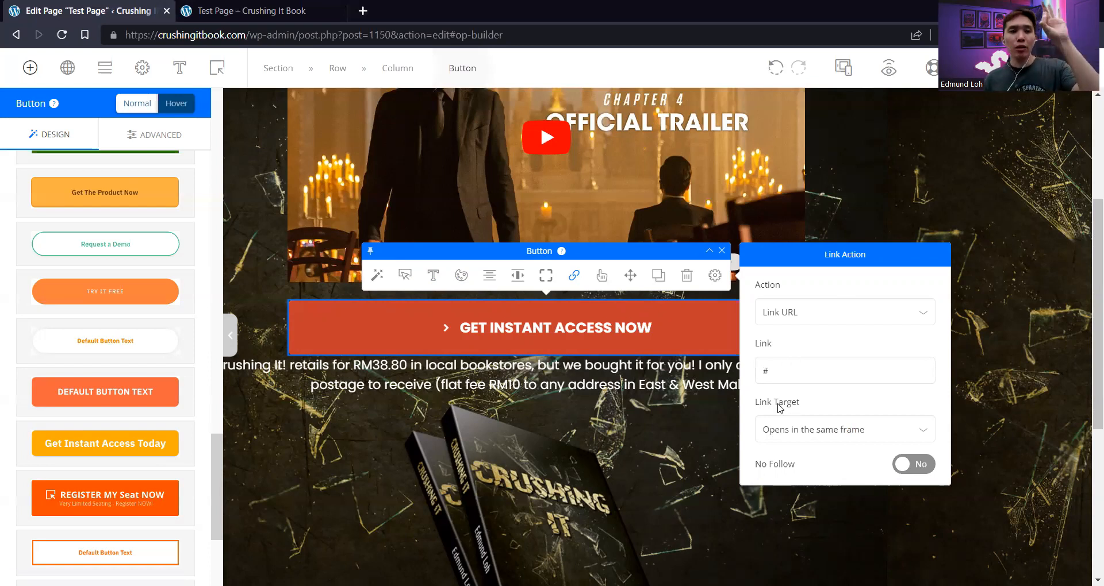
pyautogui.click(812, 437)
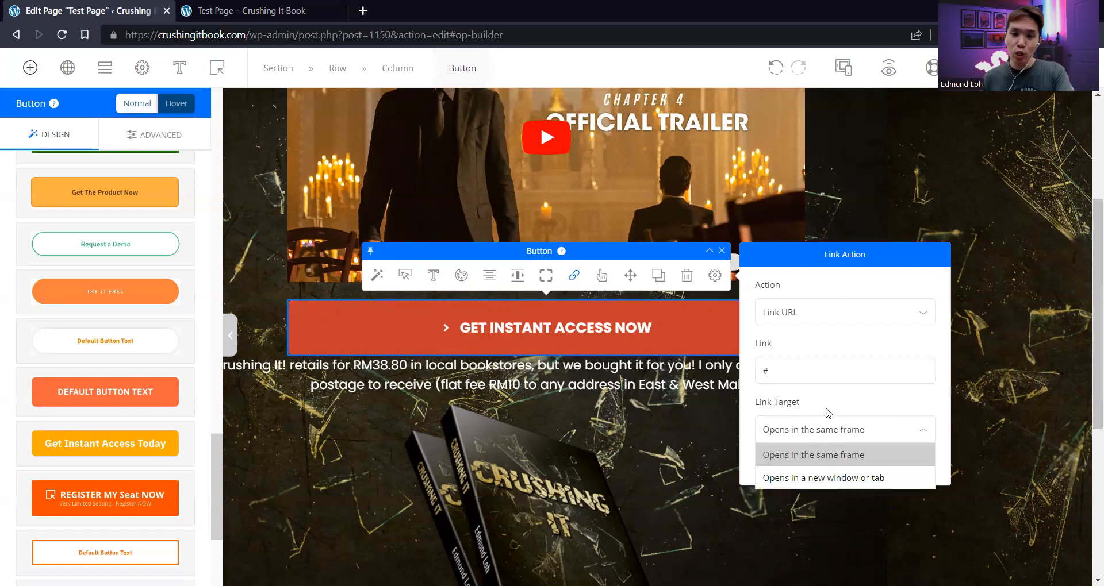
pyautogui.click(844, 398)
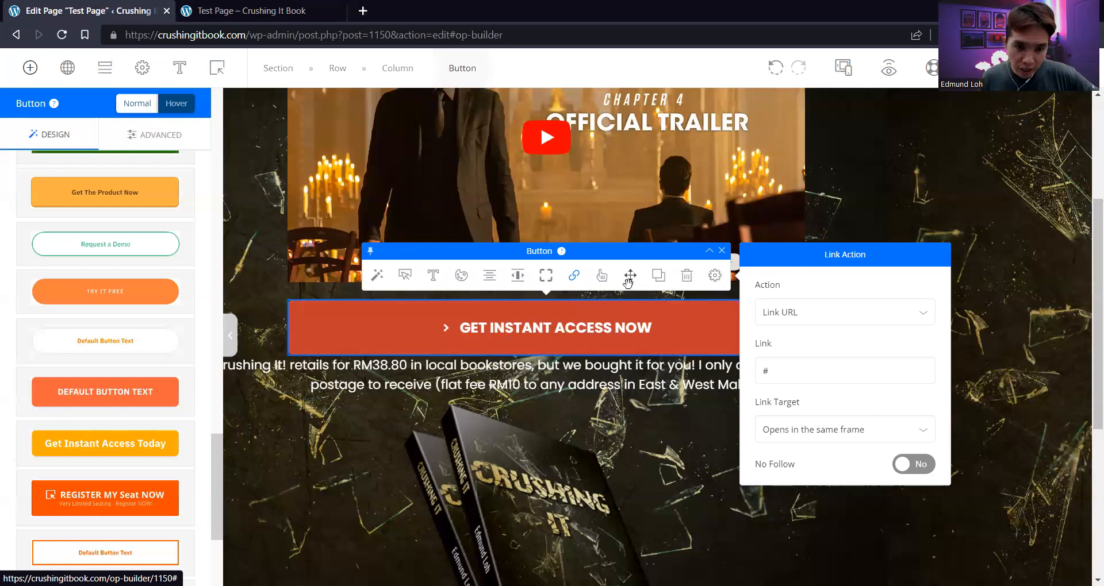
# Try moving the button to other positions on the page, and duplicate it and delete the copy
pyautogui.moveTo(631, 276); pyautogui.dragTo(706, 406)
pyautogui.moveTo(631, 323); pyautogui.dragTo(657, 224)
pyautogui.moveTo(631, 183); pyautogui.dragTo(665, 265)
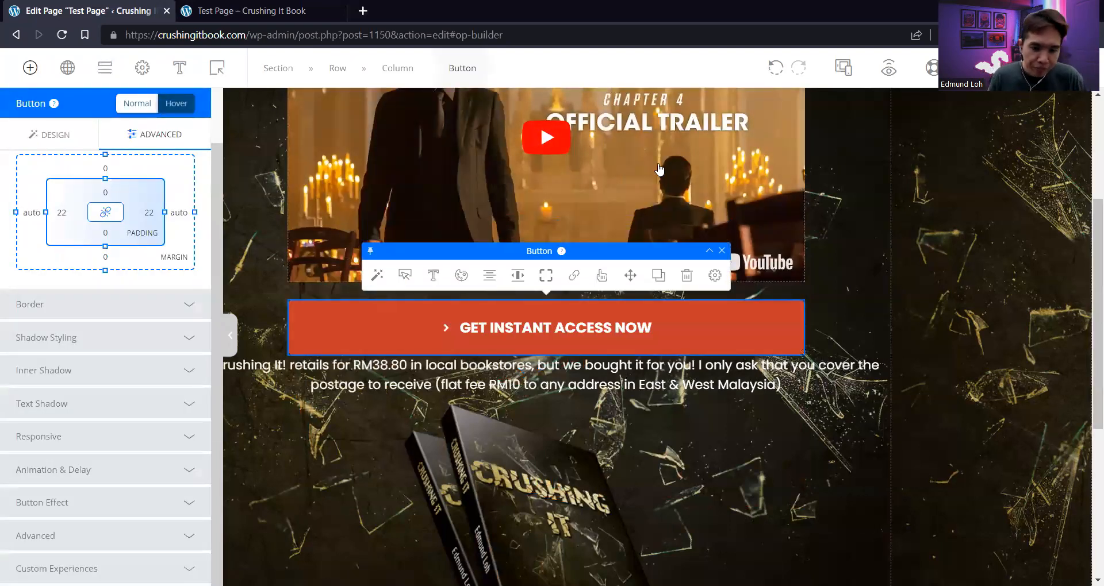
pyautogui.click(658, 274)
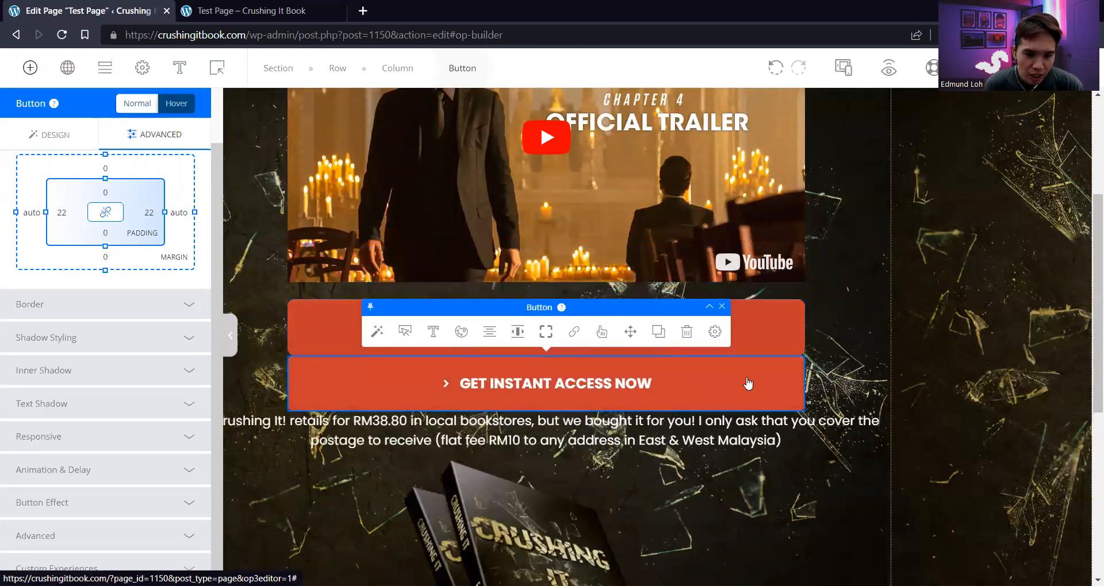
pyautogui.click(687, 333)
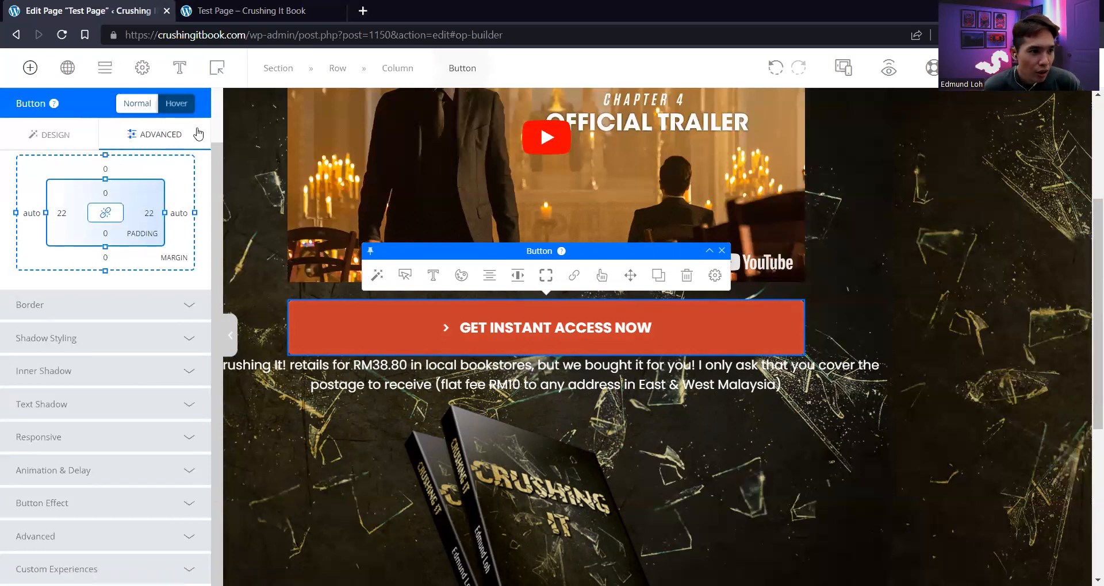
# Set the button's effect style to Bounce
pyautogui.click(192, 505)
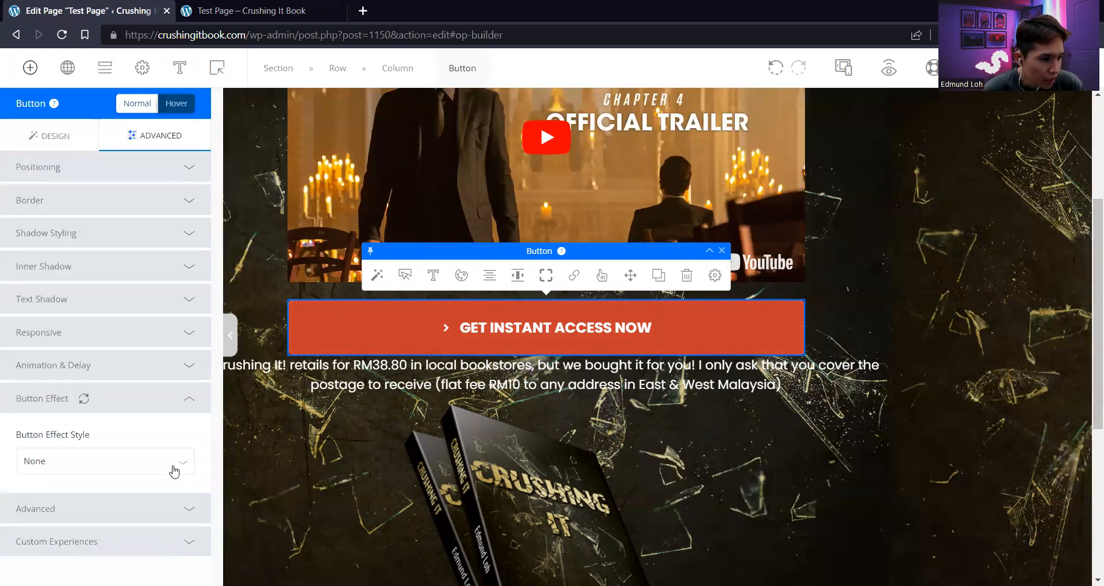
pyautogui.click(60, 460)
pyautogui.scroll(-1, 78, 391)
pyautogui.scroll(1, 73, 368)
pyautogui.click(69, 338)
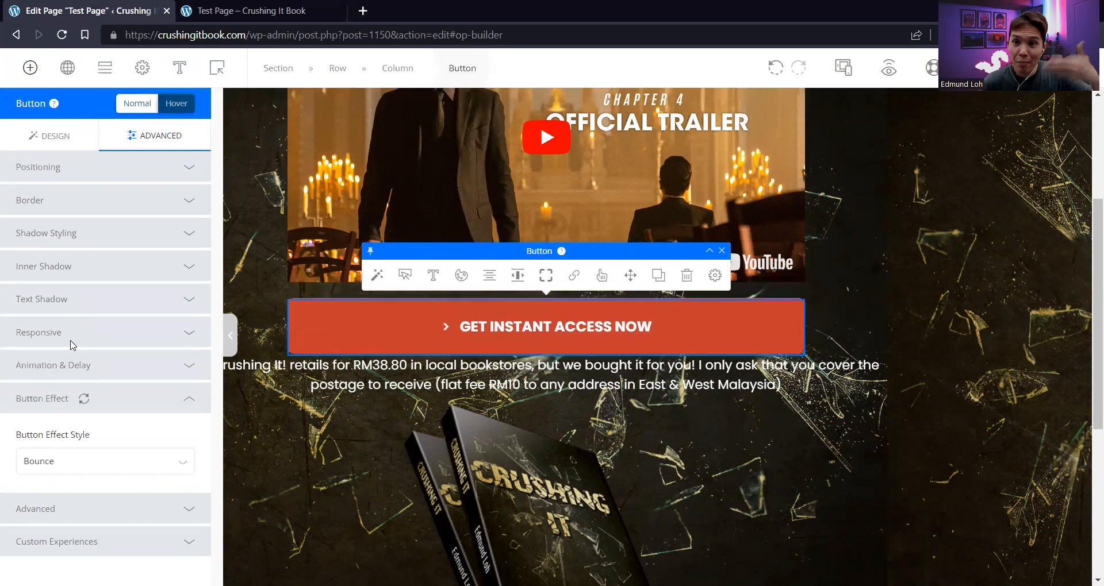
# Try the Rocking (small), Rocking (large), Pulsate and Vibrate effects on the button, and set the effect back to Bounce
pyautogui.click(80, 457)
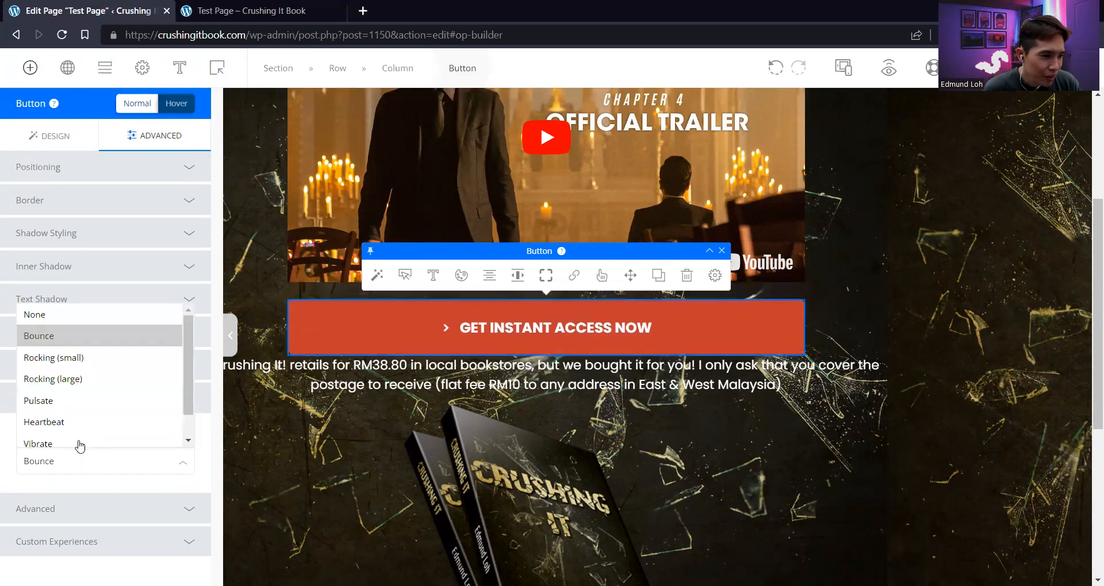
pyautogui.click(90, 359)
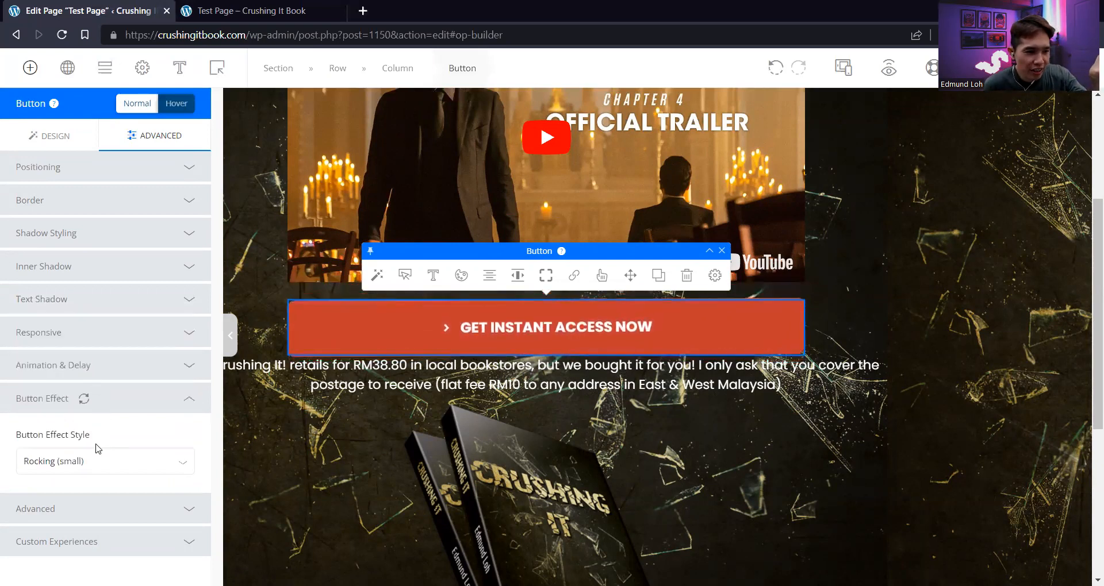
pyautogui.click(94, 460)
pyautogui.click(96, 385)
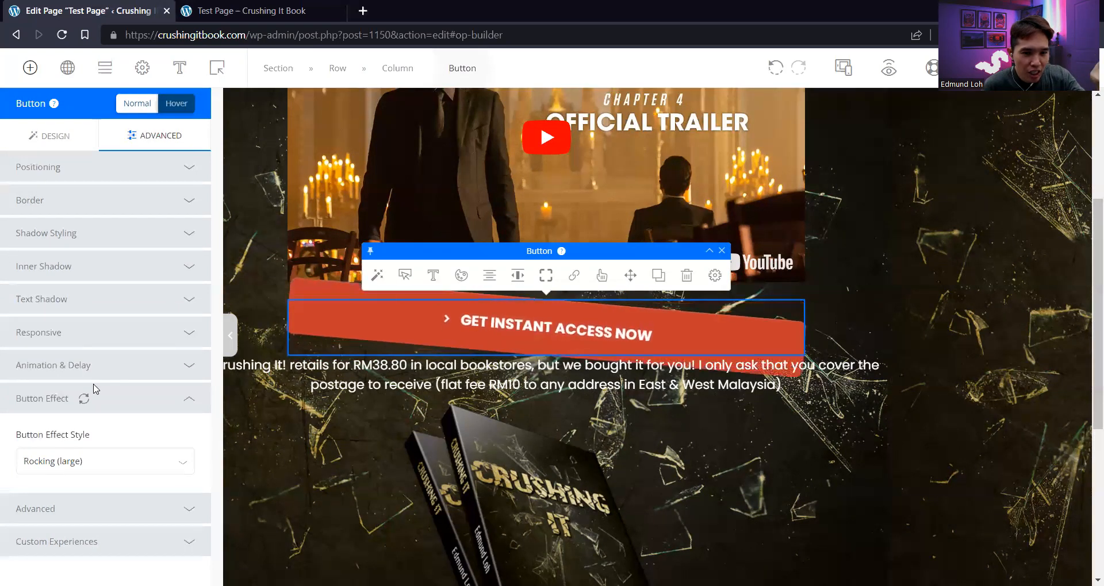
pyautogui.click(86, 459)
pyautogui.click(89, 402)
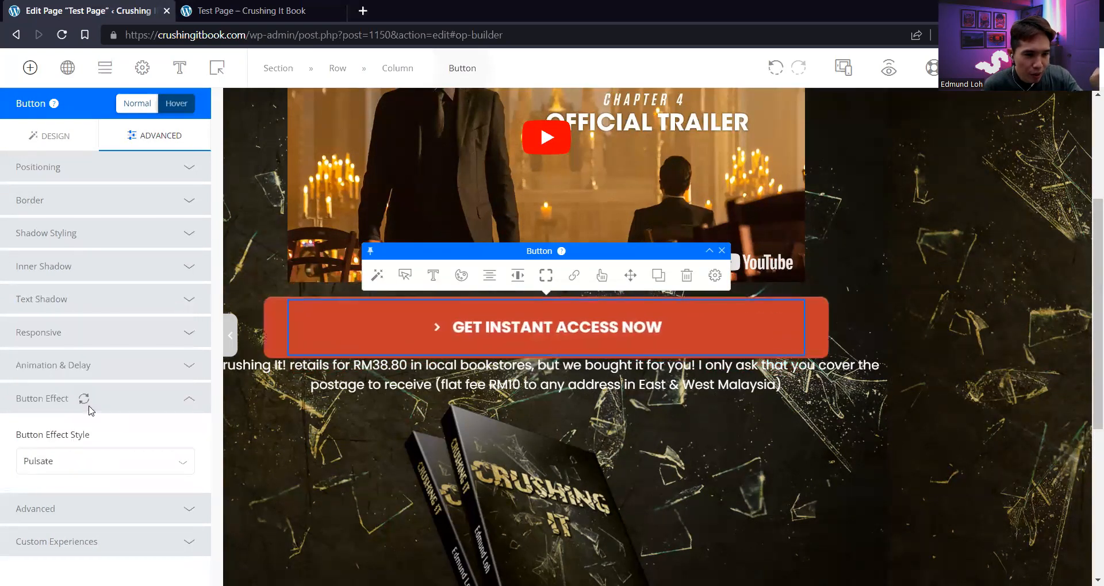
pyautogui.click(92, 460)
pyautogui.click(89, 446)
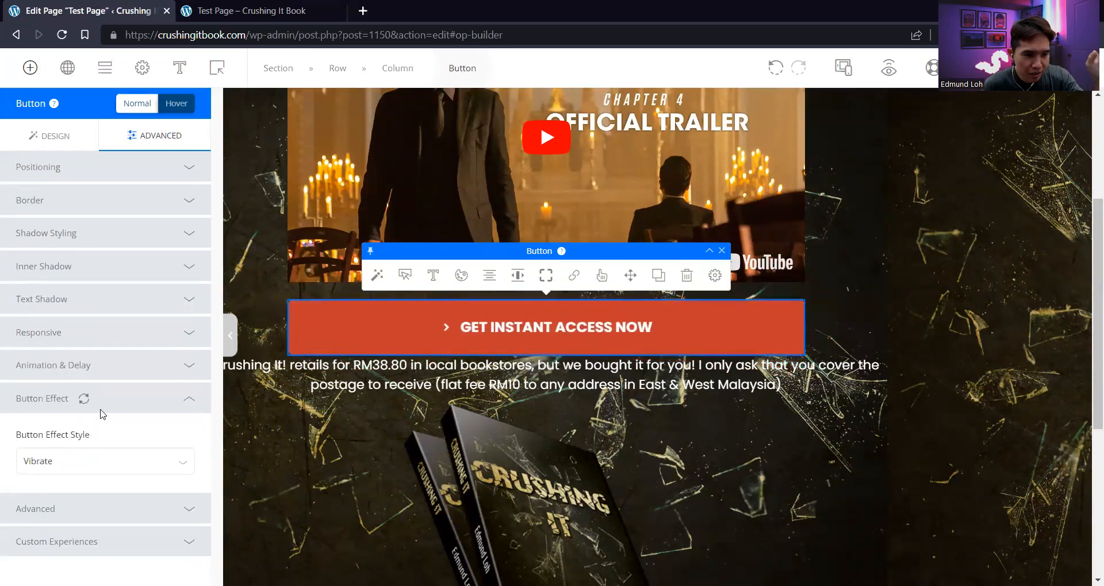
pyautogui.click(90, 460)
pyautogui.scroll(1, 97, 337)
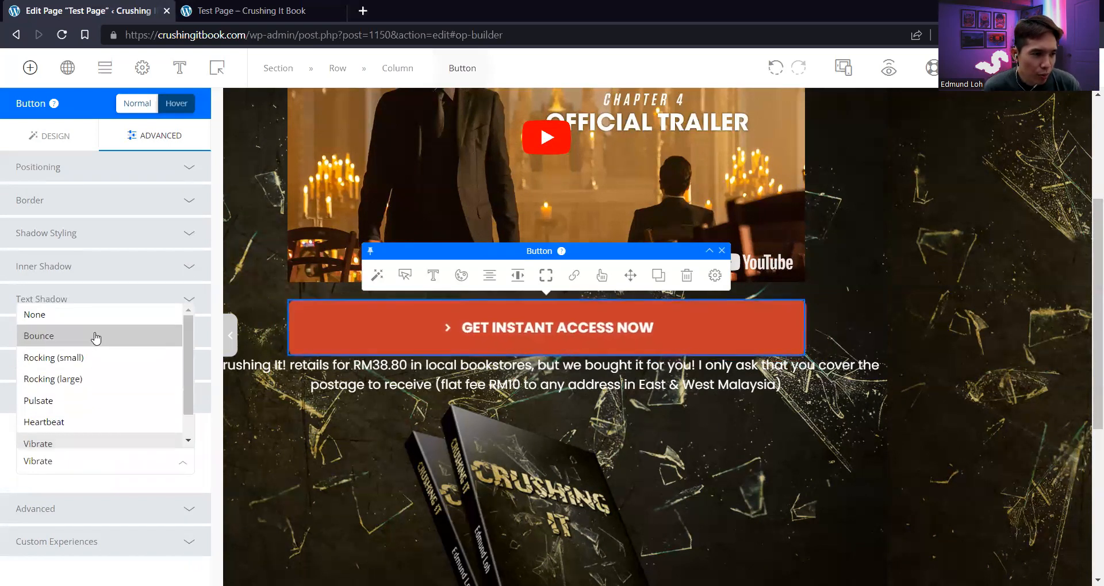
pyautogui.click(92, 337)
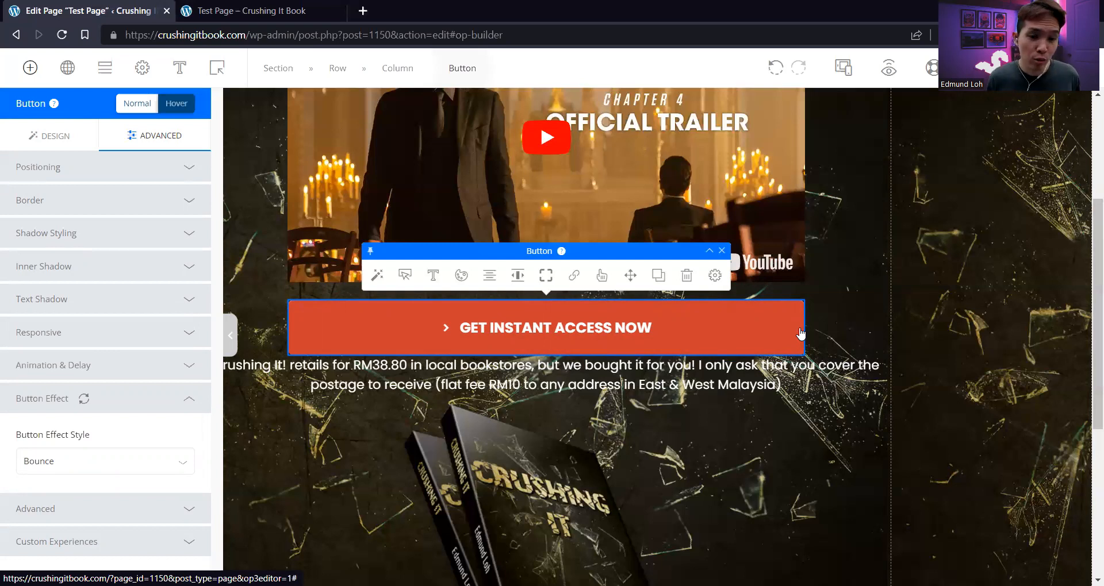
# Try the Fully Rounded corner style on the button and settle on Slightly Rounded corners
pyautogui.click(545, 276)
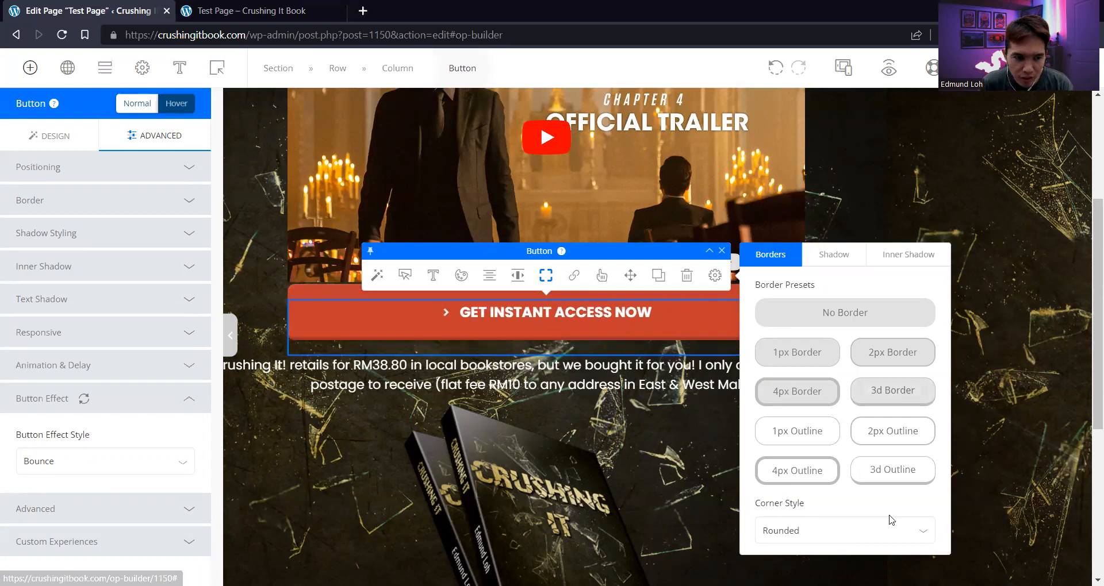
pyautogui.click(906, 534)
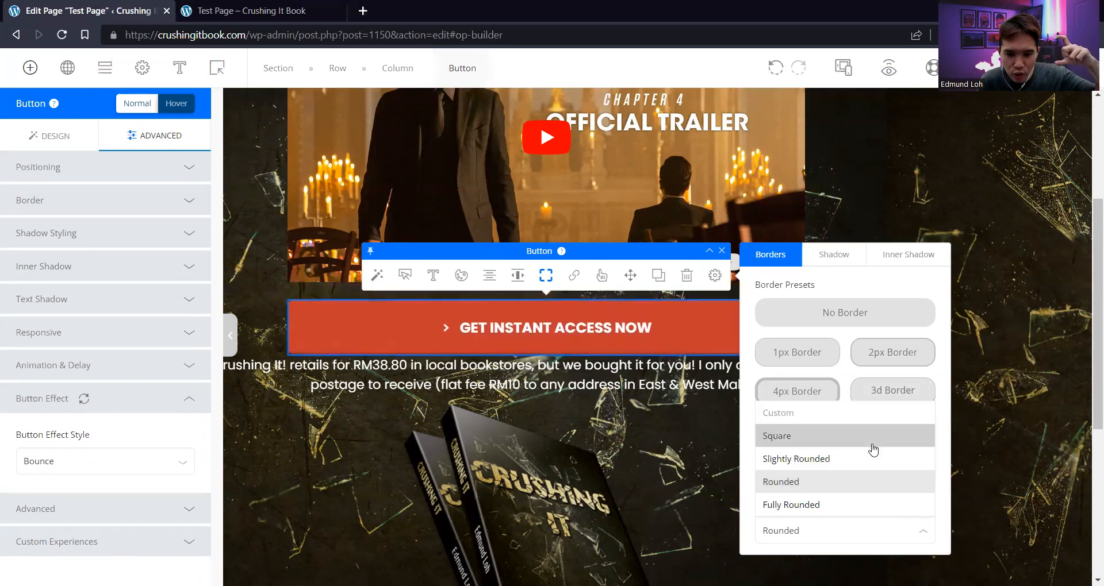
pyautogui.click(869, 458)
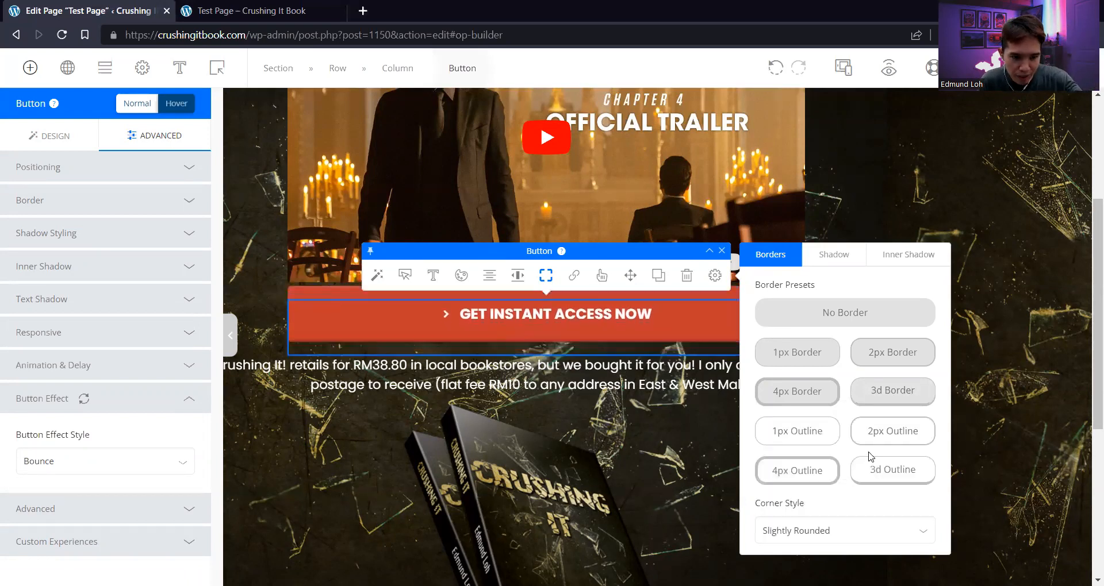
pyautogui.click(855, 538)
pyautogui.click(850, 504)
pyautogui.click(857, 532)
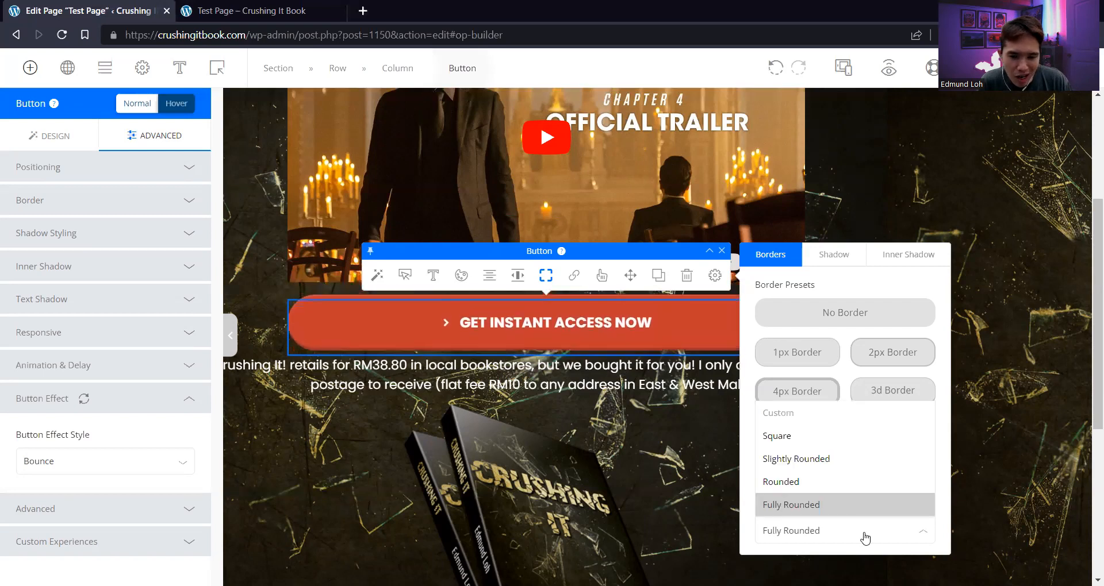
pyautogui.click(854, 469)
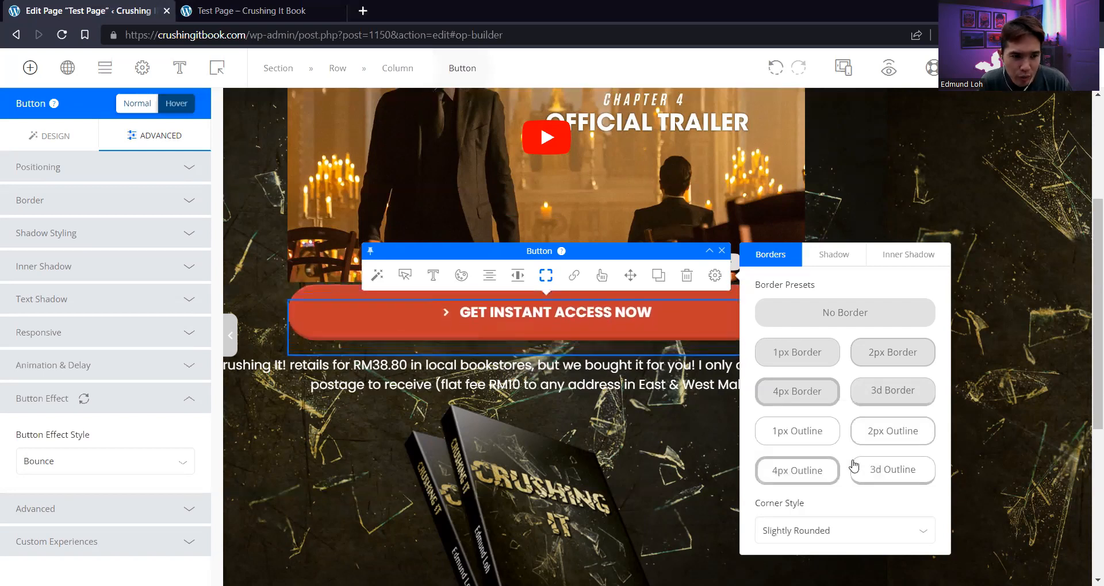
# Look at the button's shadow presets and inner shadow style, and save the page
pyautogui.click(831, 254)
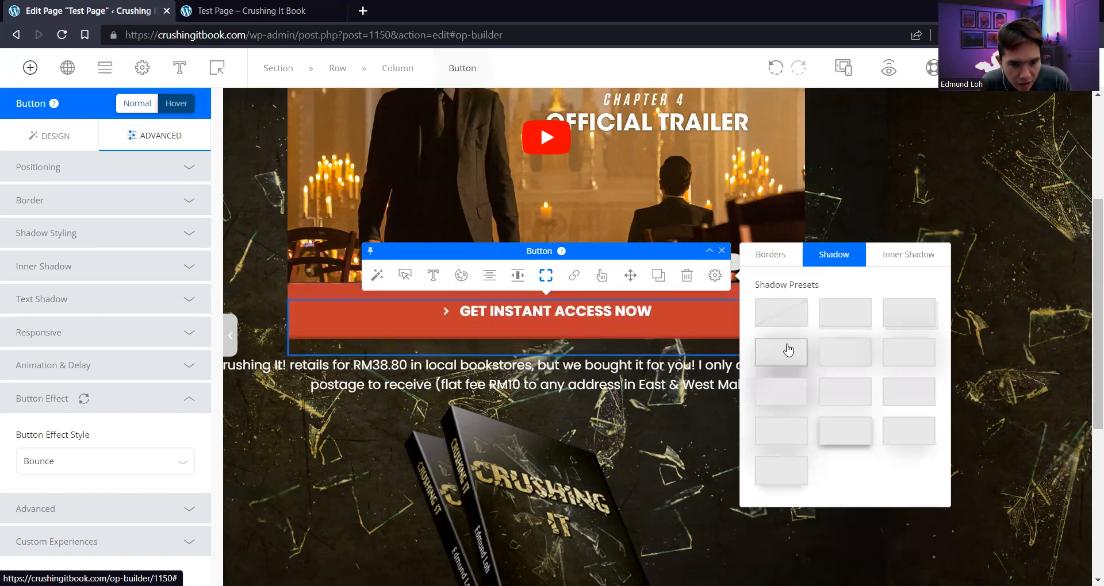
pyautogui.click(909, 259)
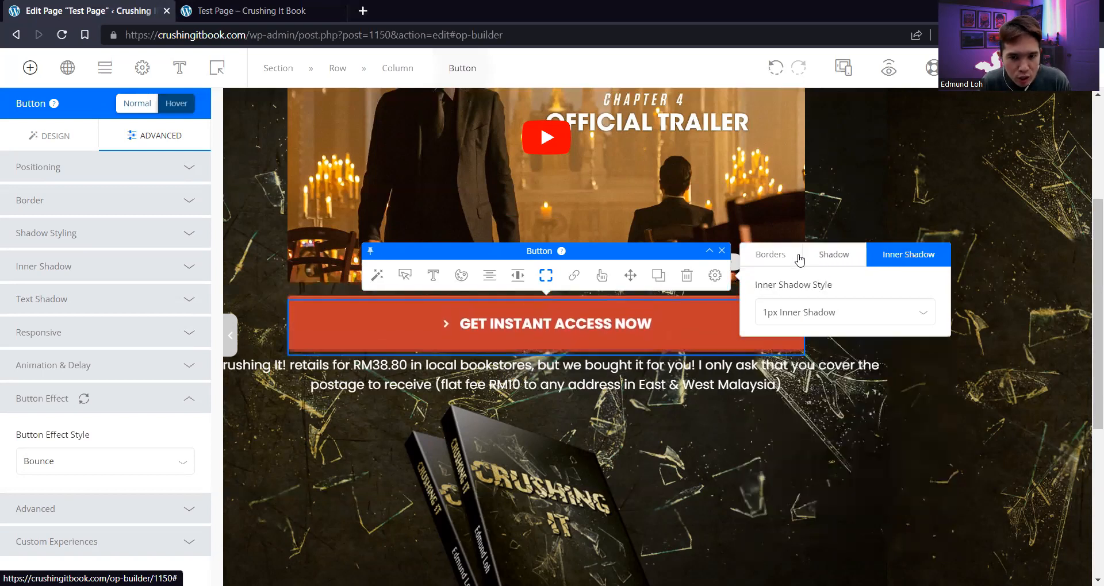
pyautogui.click(775, 257)
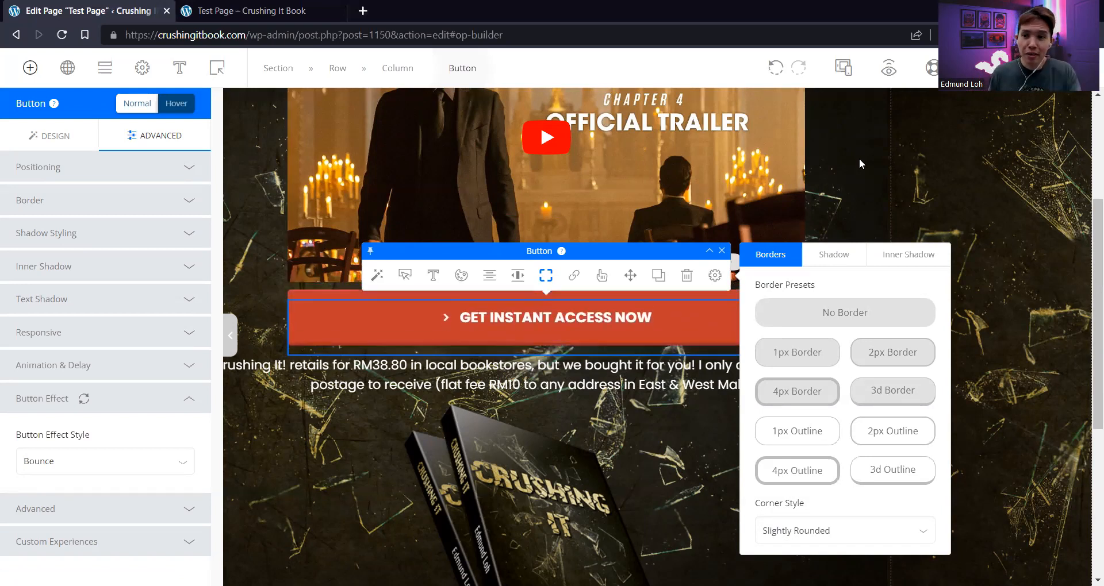
pyautogui.click(1017, 68)
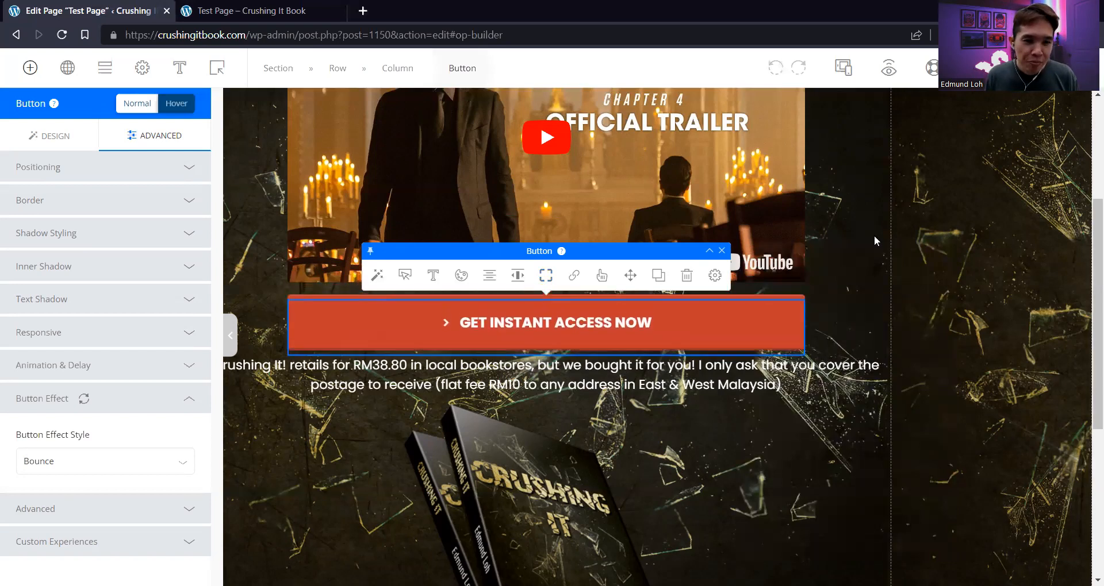
# Set the space below the button to 12 px and view the spacing between the video, button and paragraph
pyautogui.click(742, 301)
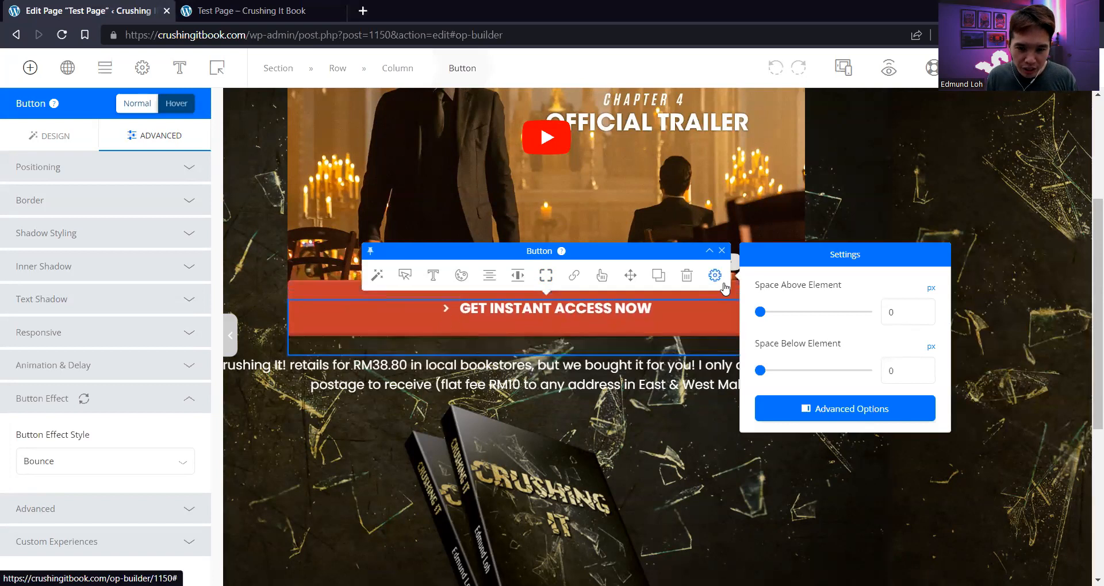
pyautogui.click(886, 369)
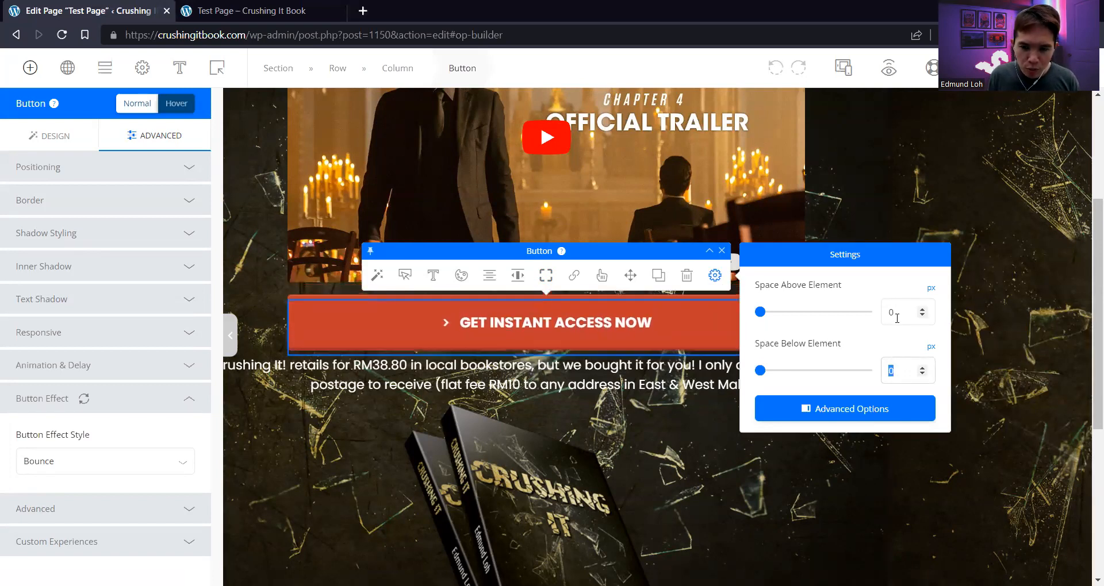
pyautogui.write('12')
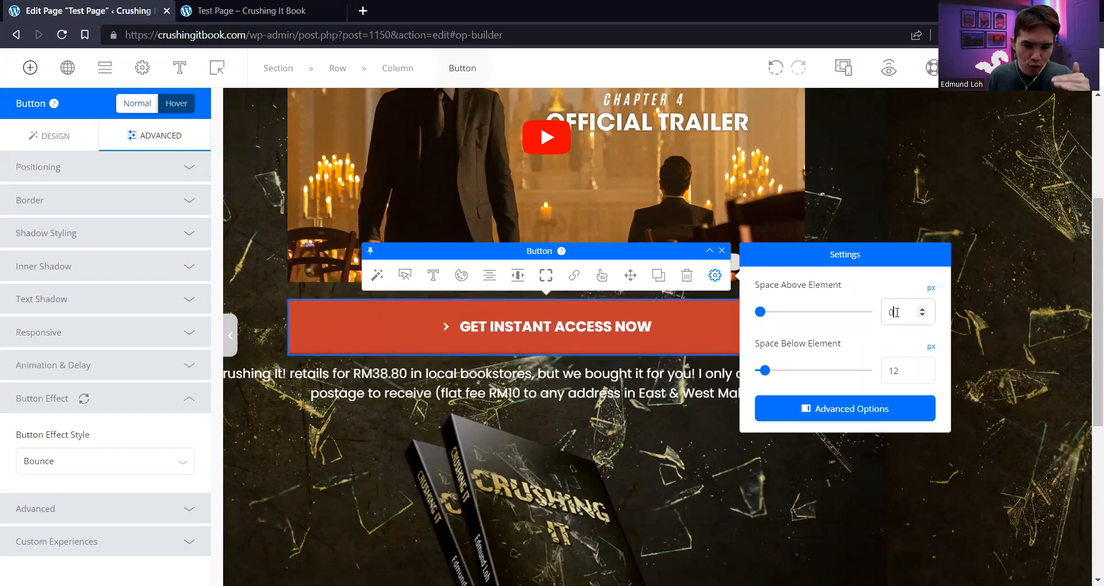
pyautogui.click(1050, 254)
pyautogui.scroll(3, 1050, 255)
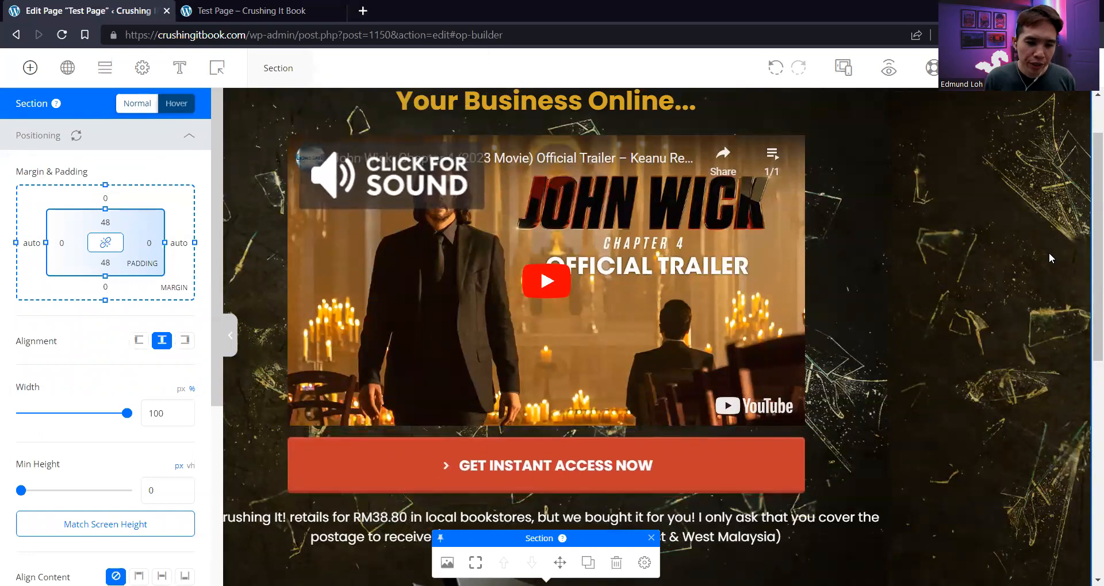
# Hide the section settings and review the test page's headline, video, order button, pricing text and book image
pyautogui.click(229, 336)
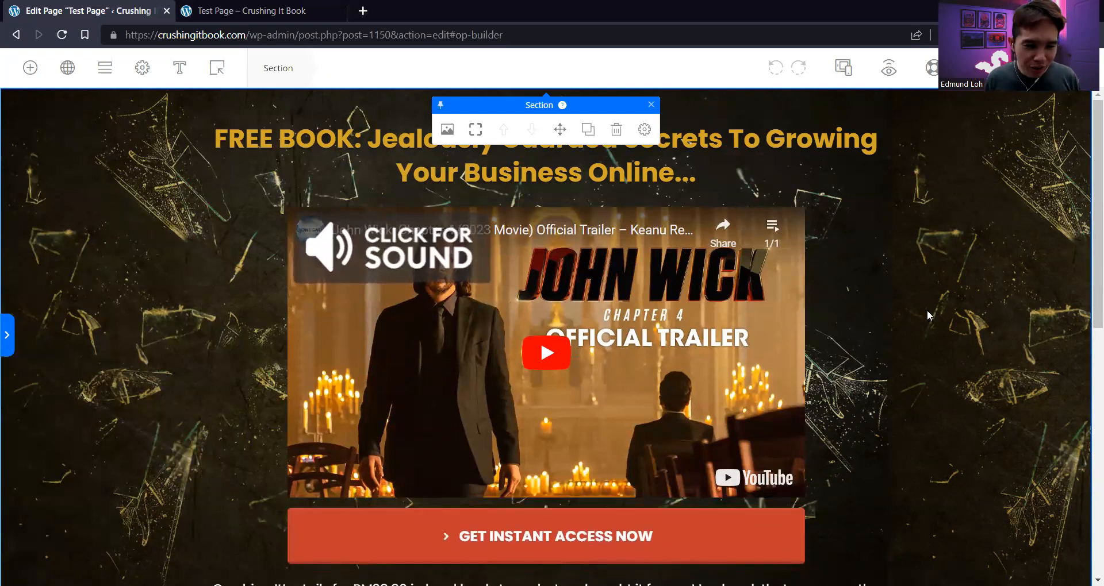
pyautogui.scroll(-5, 927, 309)
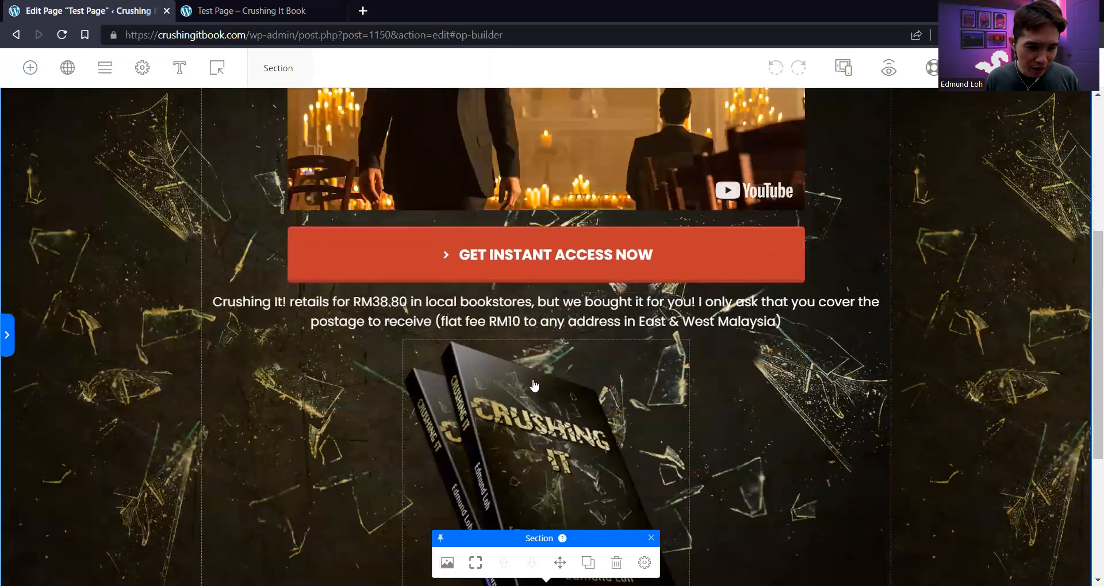
pyautogui.scroll(-1, 500, 375)
pyautogui.scroll(-2, 509, 327)
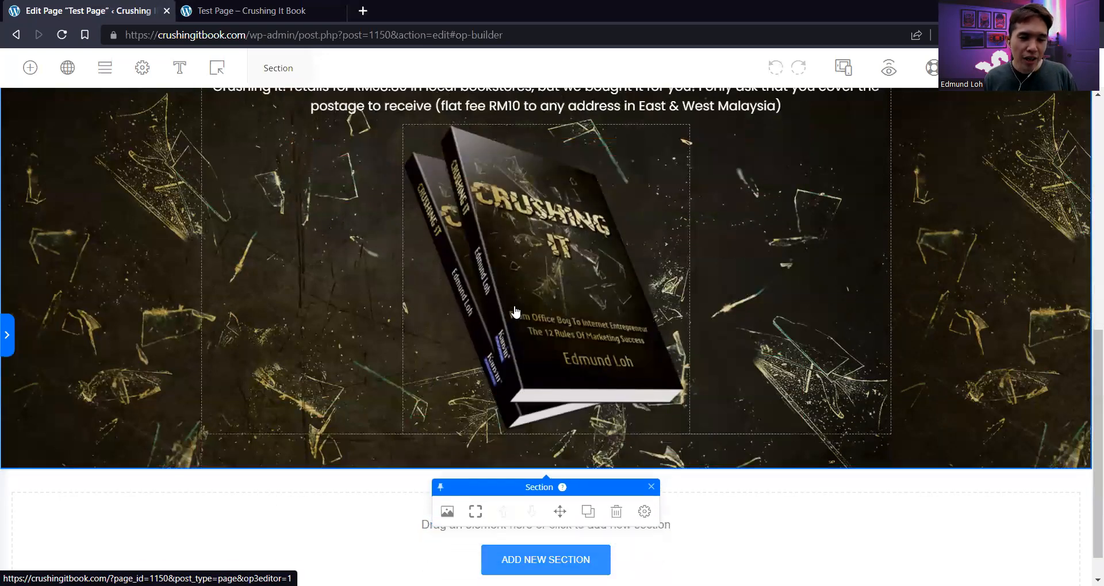
pyautogui.scroll(5, 510, 322)
pyautogui.scroll(-6, 517, 311)
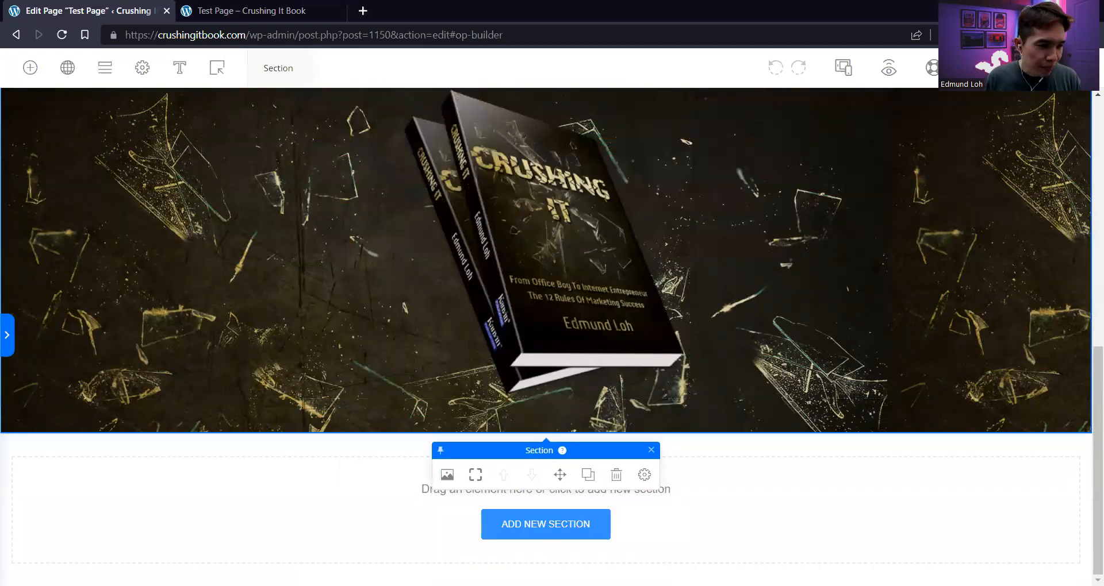
pyautogui.click(221, 456)
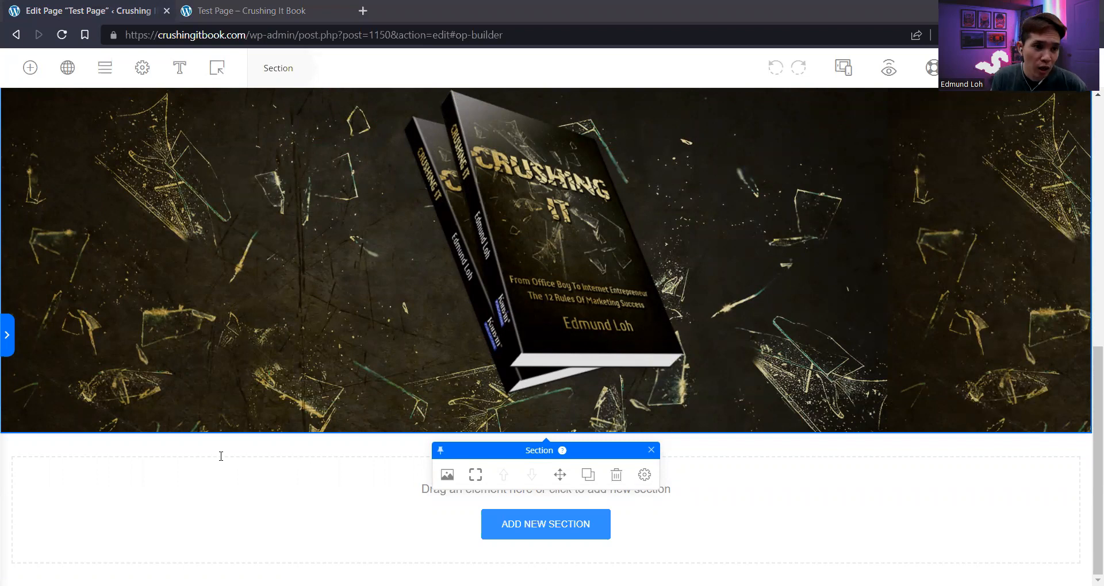
pyautogui.scroll(6, 614, 251)
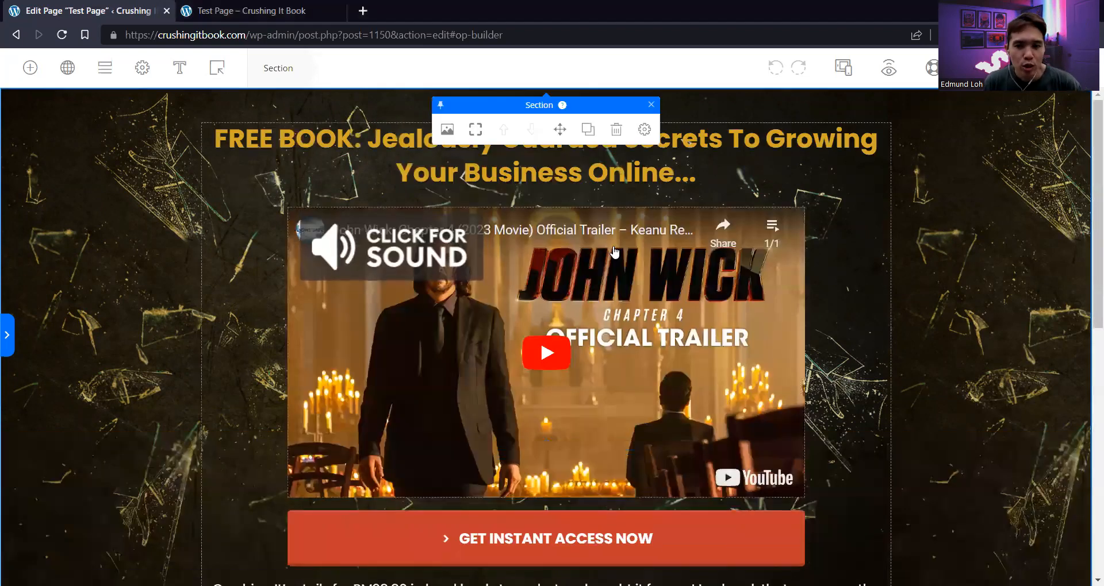
pyautogui.scroll(-3, 614, 252)
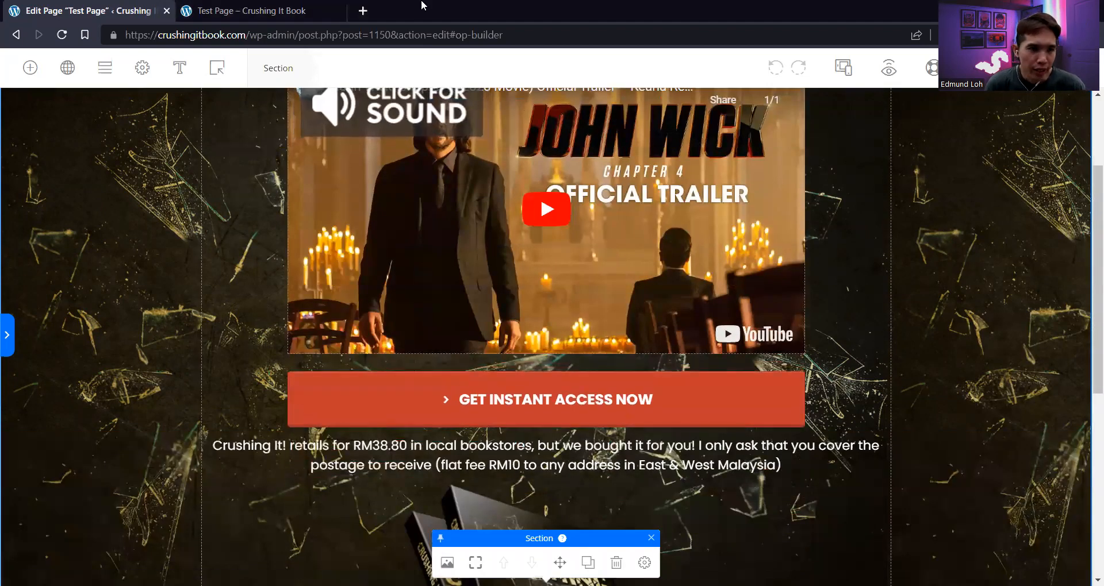
# Open plrxtreme.com in a new browser tab
pyautogui.click(362, 10)
pyautogui.write('m')
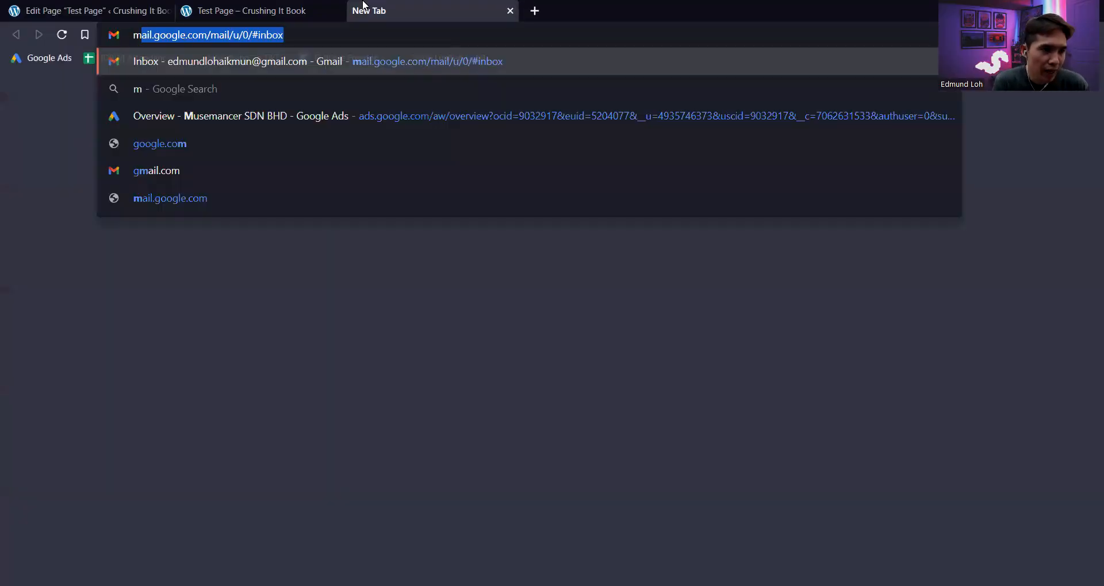
pyautogui.press('BackSpace')
pyautogui.press('BackSpace')
pyautogui.write('plr')
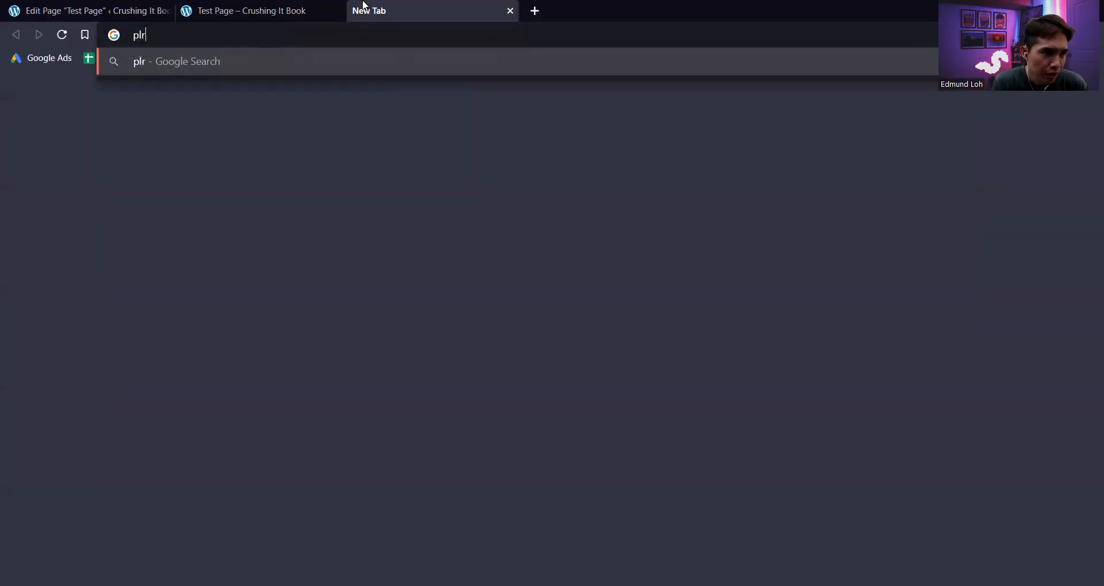
pyautogui.write('xtreme.com')
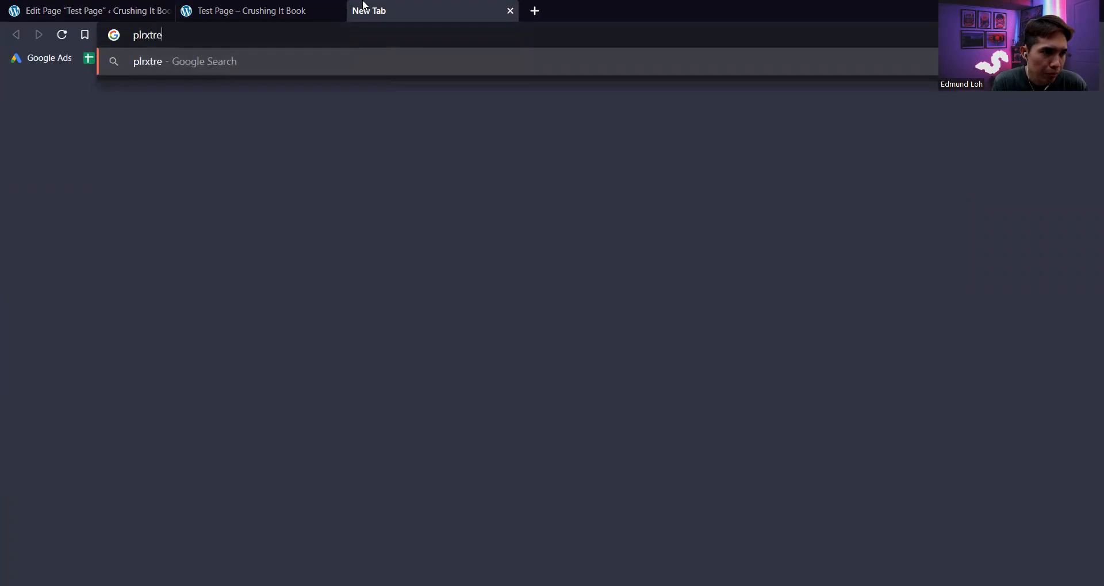
pyautogui.press('Return')
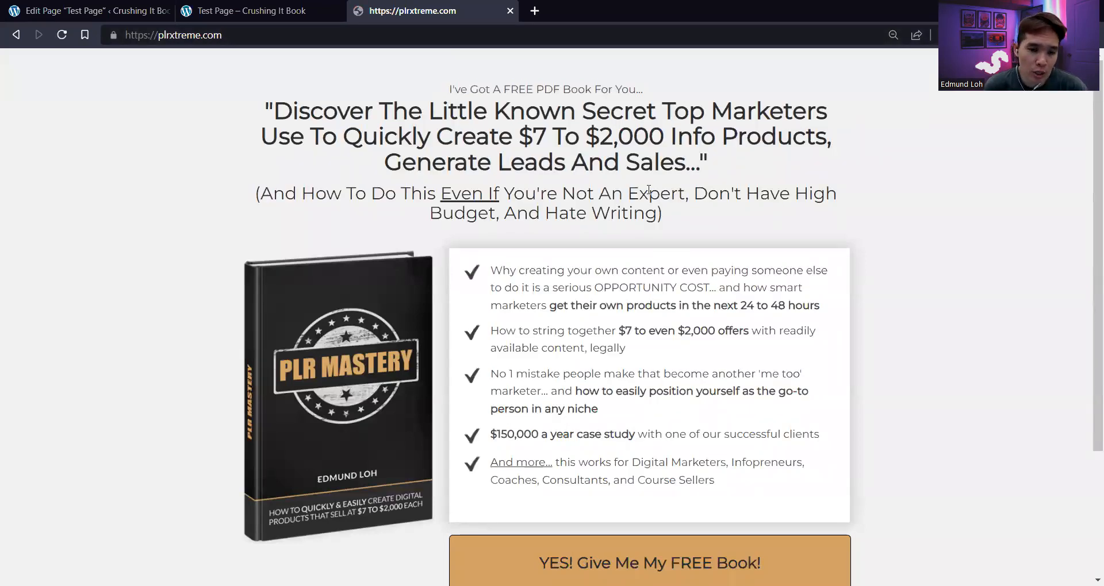
# Bring up the free-book opt-in popup on the example page as a reference, and return to the page editor
pyautogui.scroll(-1, 649, 190)
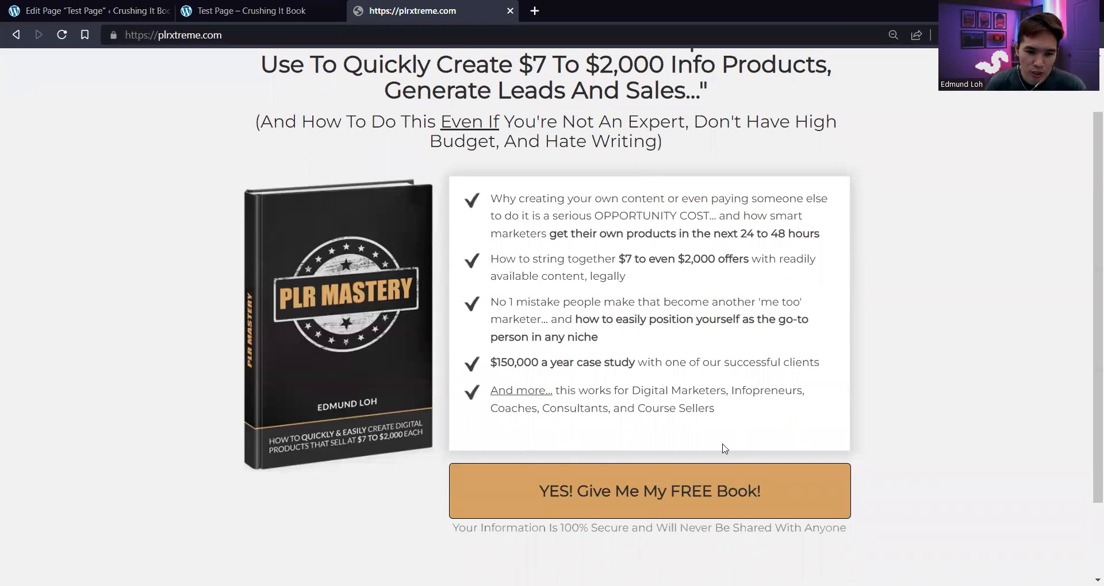
pyautogui.click(701, 477)
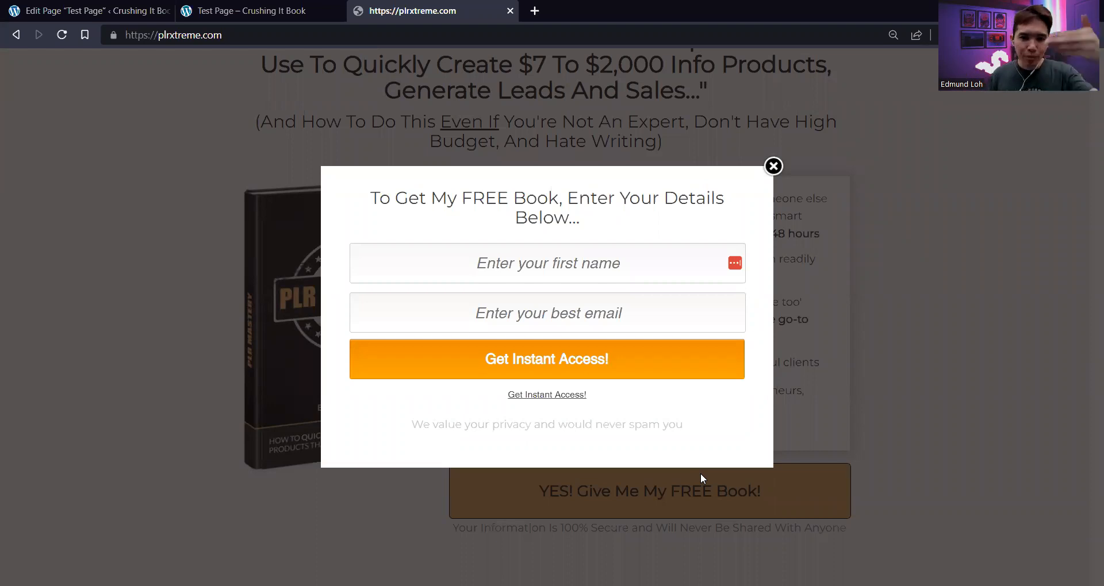
pyautogui.click(511, 11)
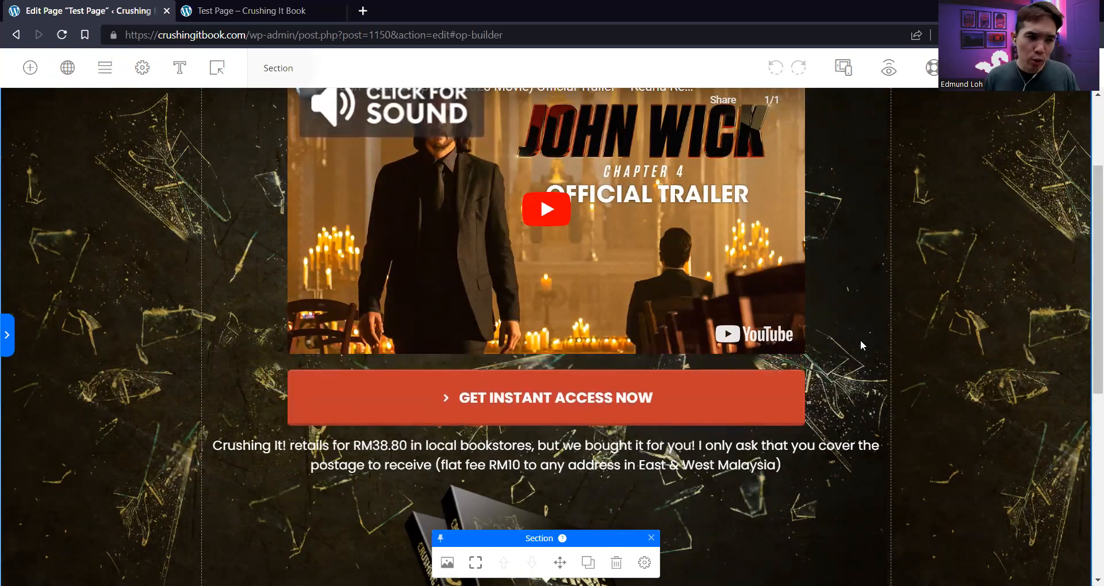
# Create an opt-in overlay for the test page
pyautogui.scroll(1, 860, 339)
pyautogui.scroll(1, 860, 340)
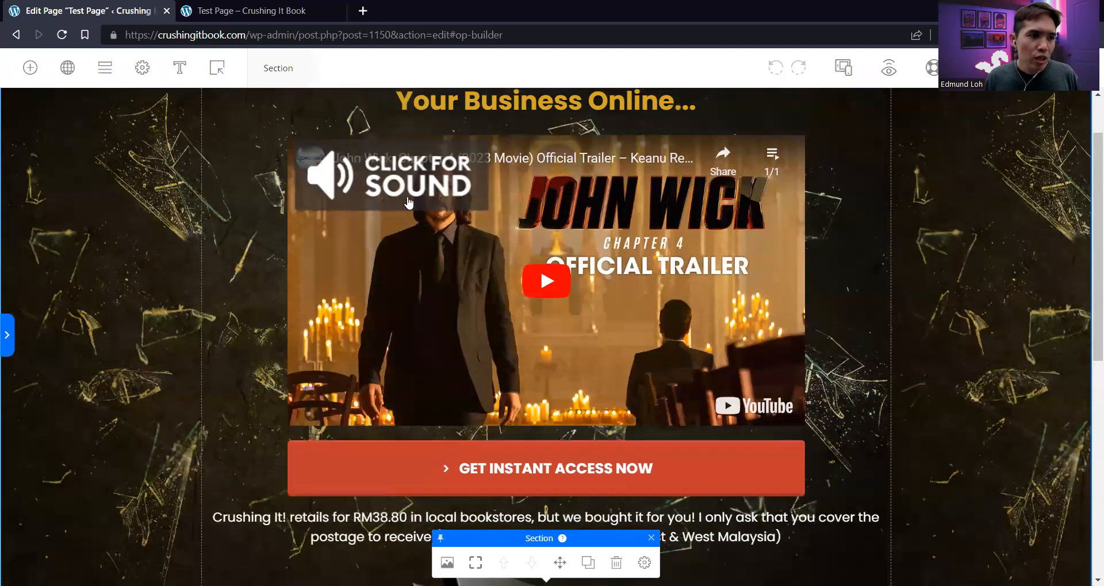
pyautogui.click(215, 69)
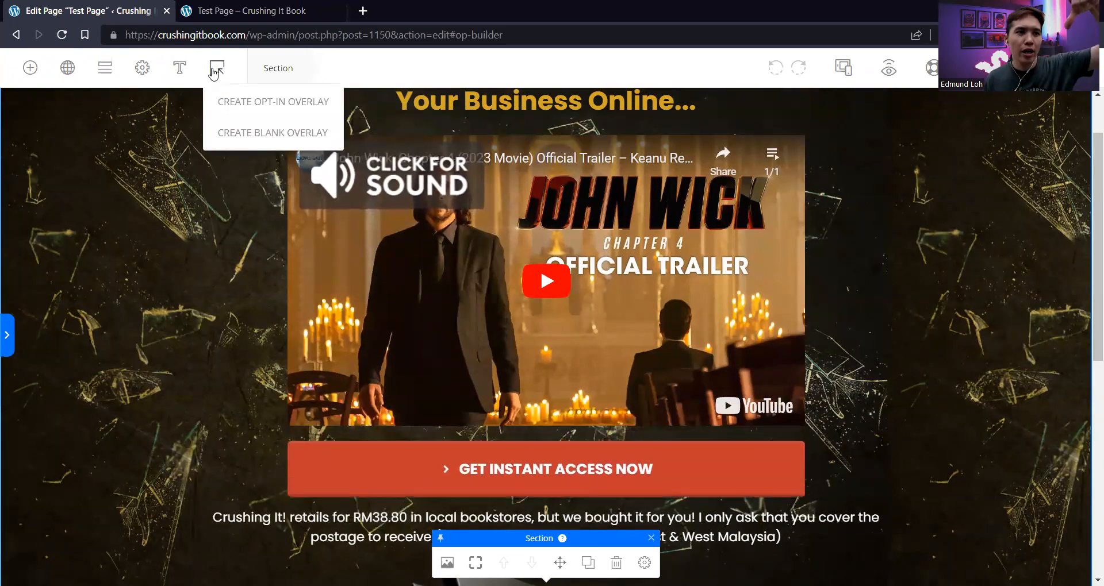
pyautogui.click(286, 104)
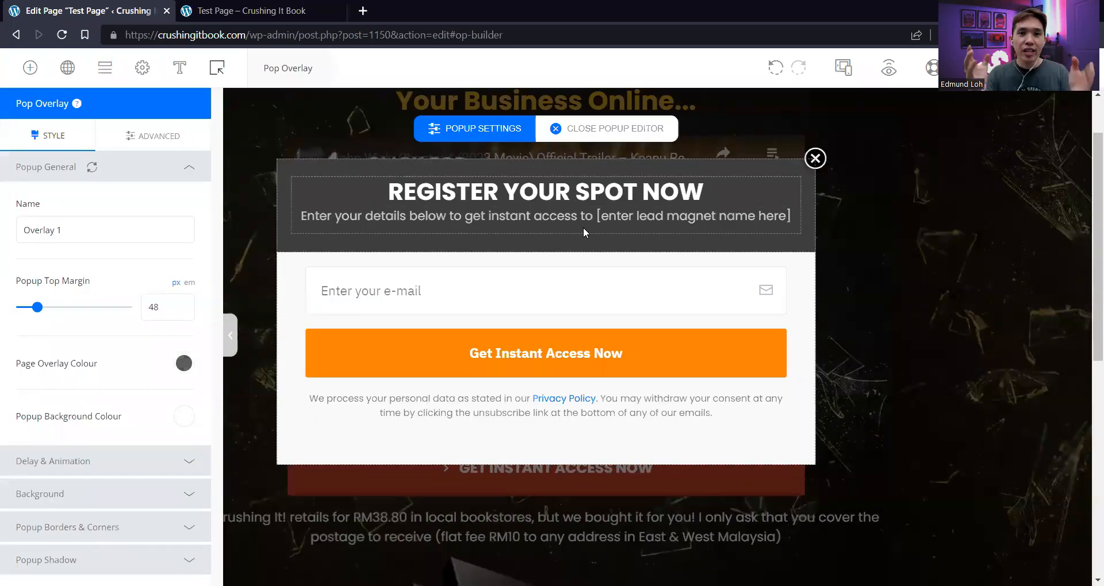
# Replace the popup's headline text with "Get My Book FREE"
pyautogui.click(598, 199)
pyautogui.tripleClick(599, 200)
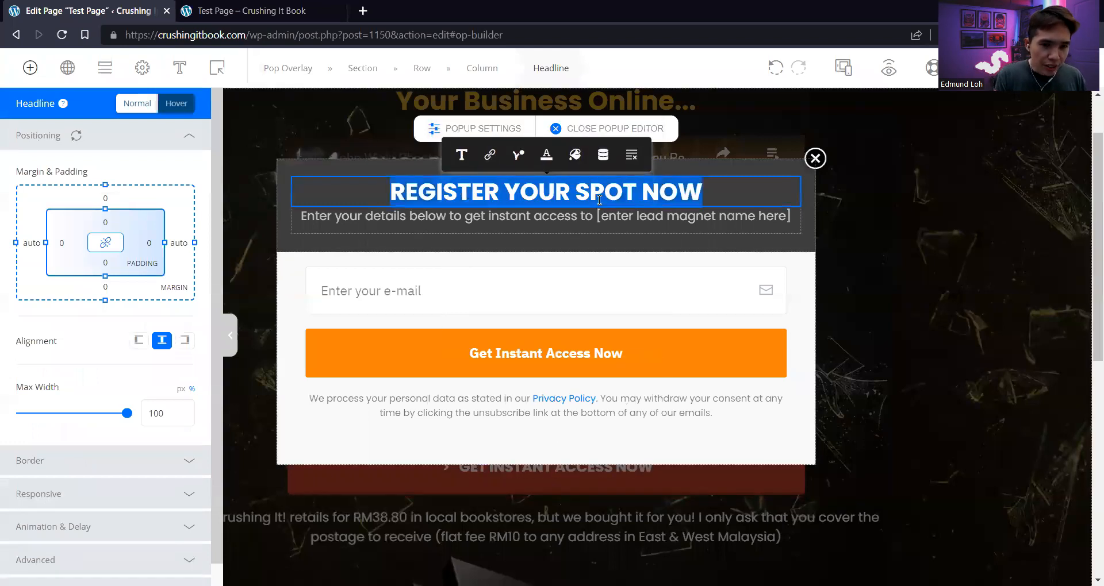
pyautogui.write('Get My BOok')
pyautogui.press('BackSpace')
pyautogui.press('BackSpace')
pyautogui.press('BackSpace')
pyautogui.write('ook FREE')
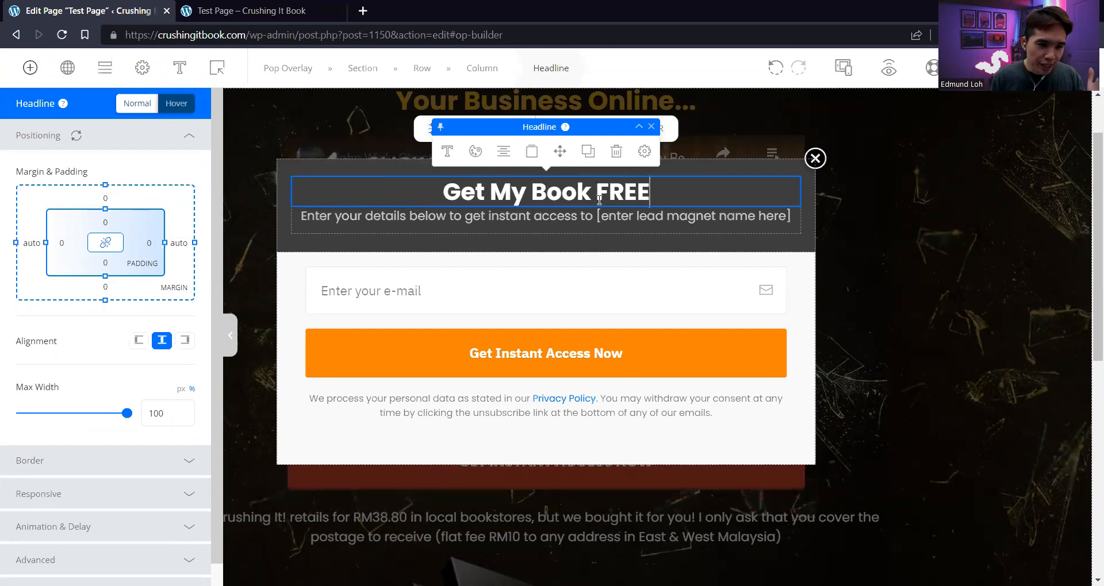
# Shorten the popup's subheading to "Enter your details below to get instant access..."
pyautogui.moveTo(599, 215); pyautogui.dragTo(799, 216)
pyautogui.press('BackSpace')
pyautogui.press('BackSpace')
pyautogui.press('BackSpace')
pyautogui.press('BackSpace')
pyautogui.press('BackSpace')
pyautogui.write('...')
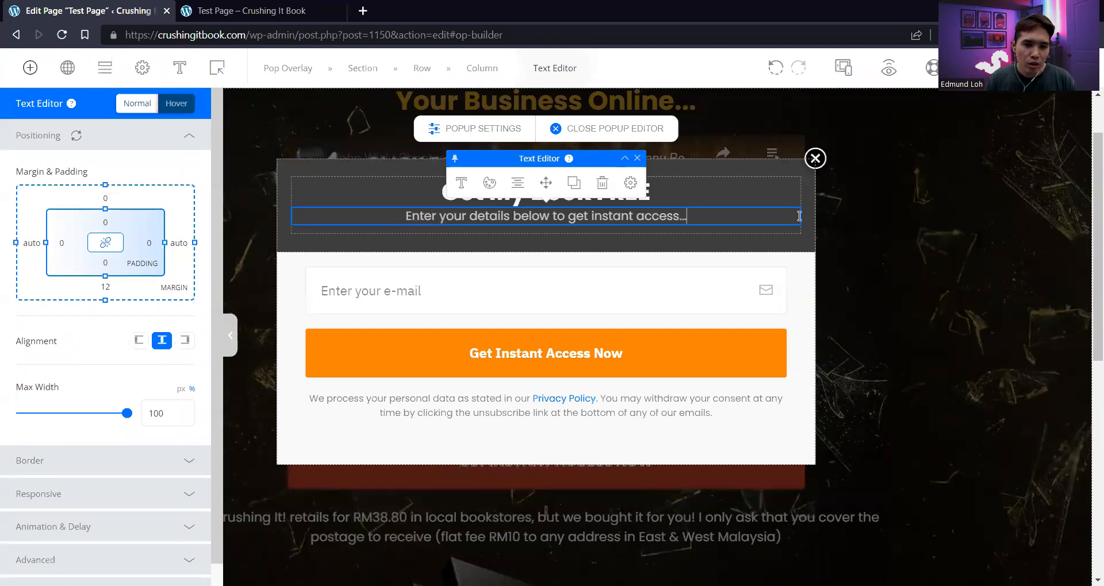
# Darken the background colour of the popup's header row to #2d2d2d
pyautogui.click(713, 168)
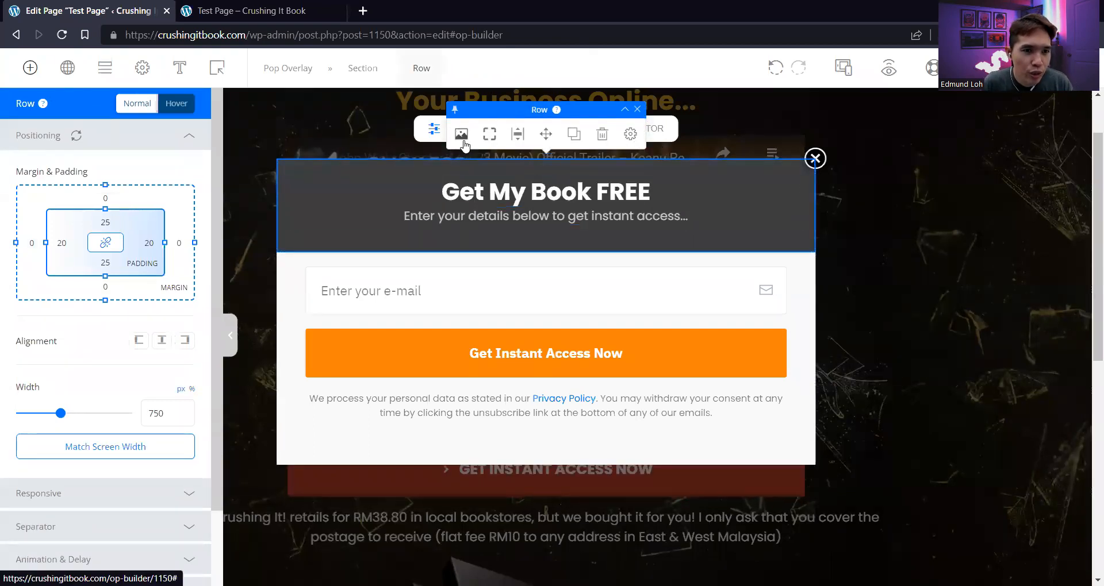
pyautogui.click(461, 135)
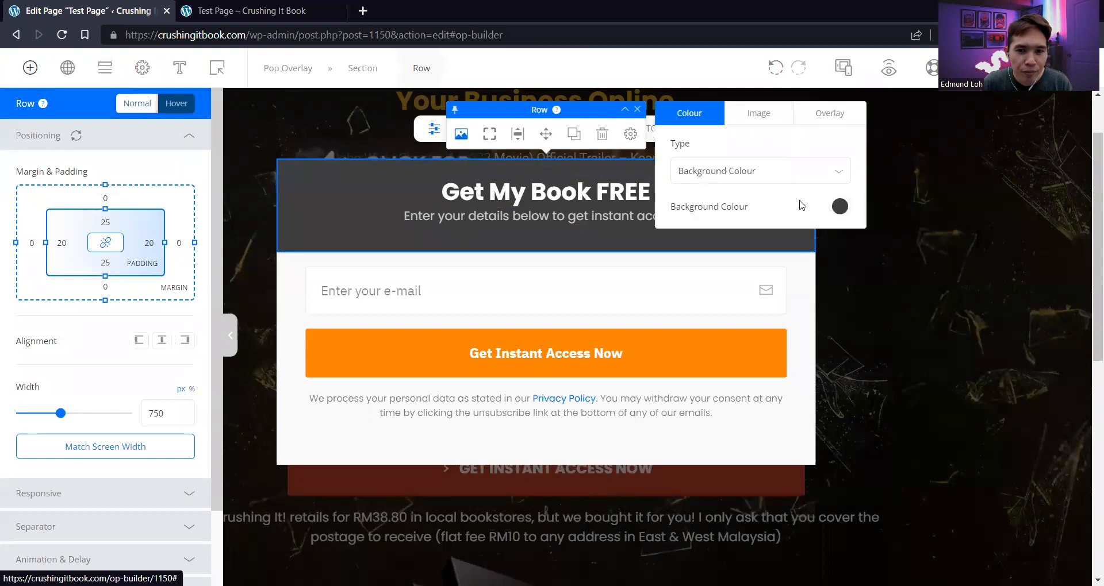
pyautogui.click(840, 208)
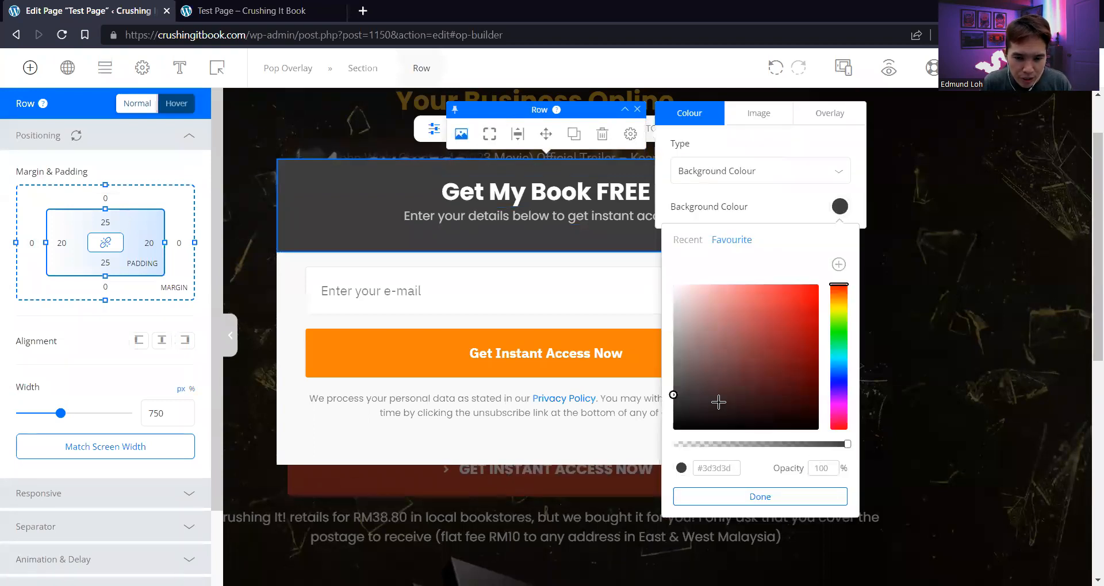
pyautogui.moveTo(674, 398); pyautogui.dragTo(670, 406)
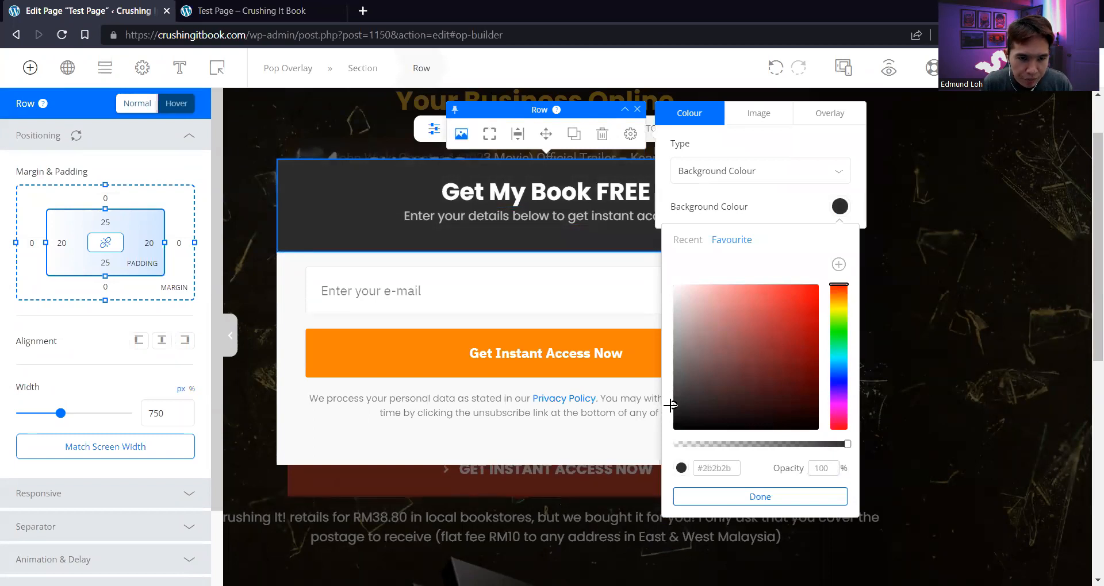
pyautogui.write('2d2d2d')
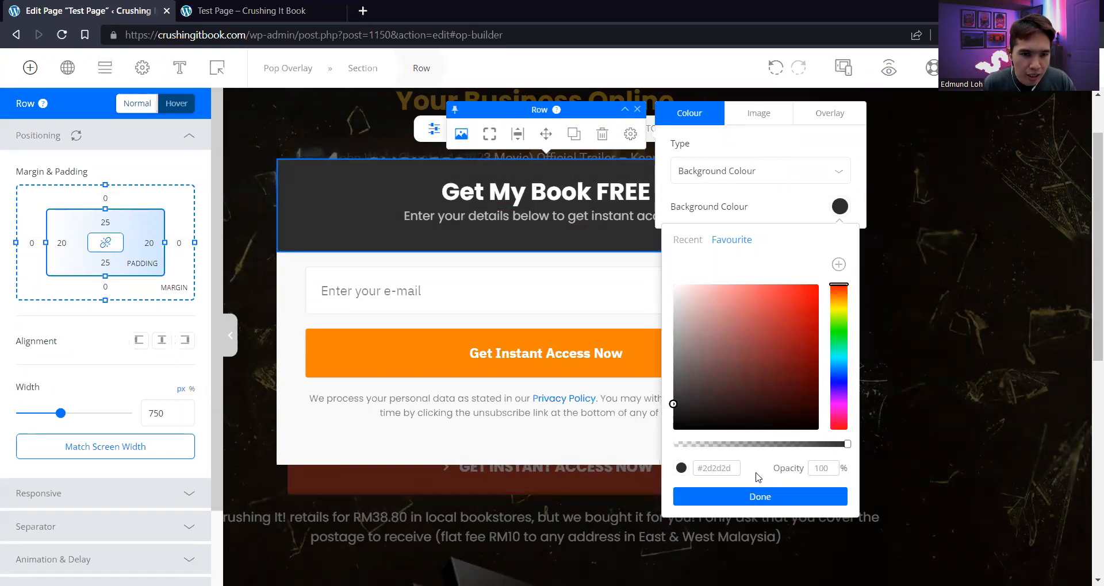
pyautogui.click(760, 497)
# Try a smaller font size of 27 px on the popup's headline
pyautogui.click(576, 192)
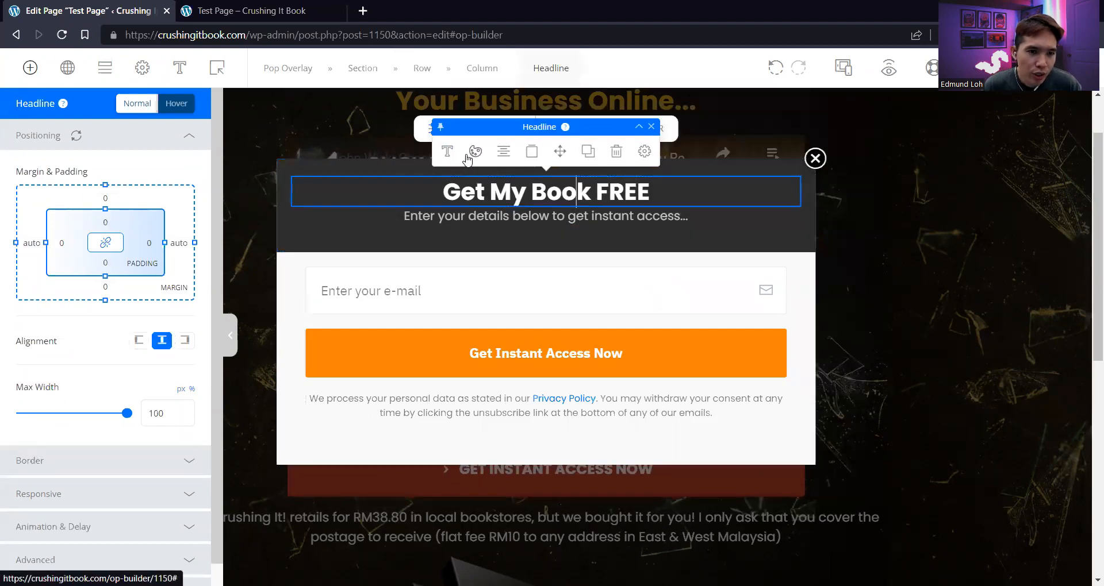
pyautogui.click(448, 152)
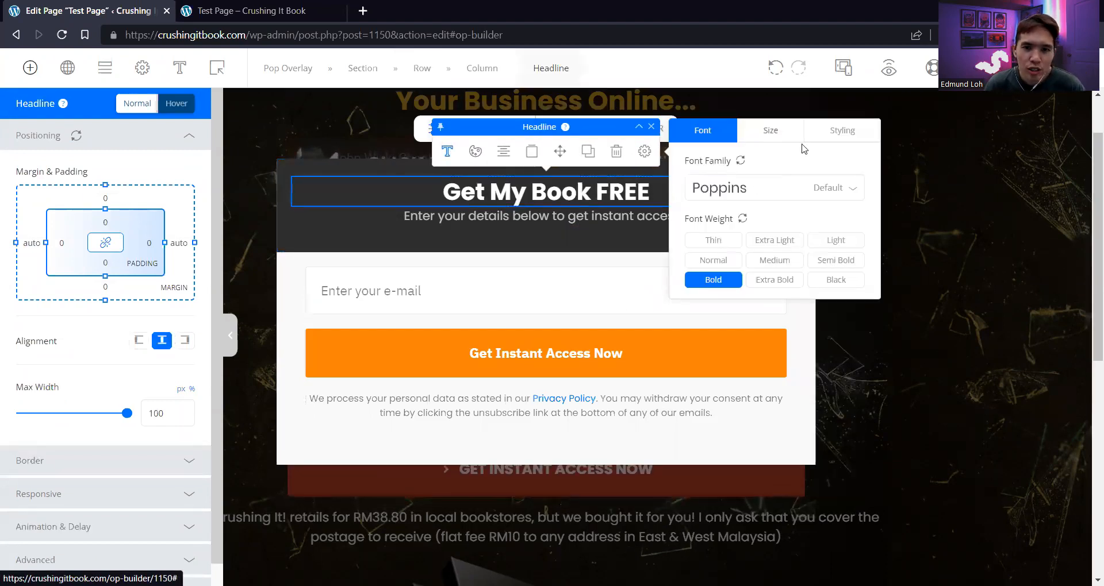
pyautogui.click(839, 128)
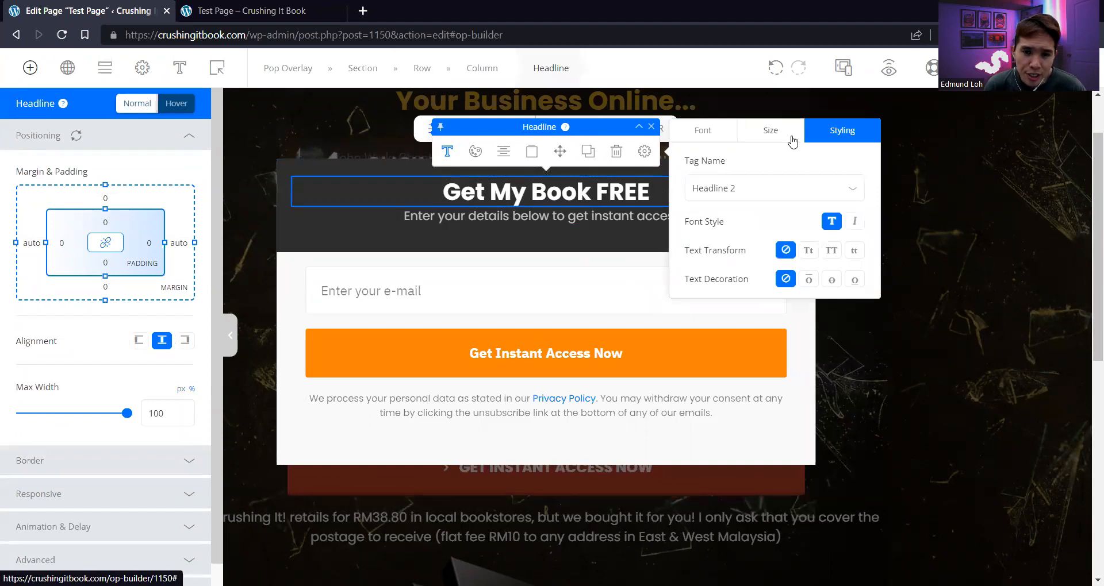
pyautogui.click(775, 131)
pyautogui.click(851, 192)
pyautogui.click(852, 192)
pyautogui.click(852, 192)
pyautogui.click(851, 192)
pyautogui.click(852, 192)
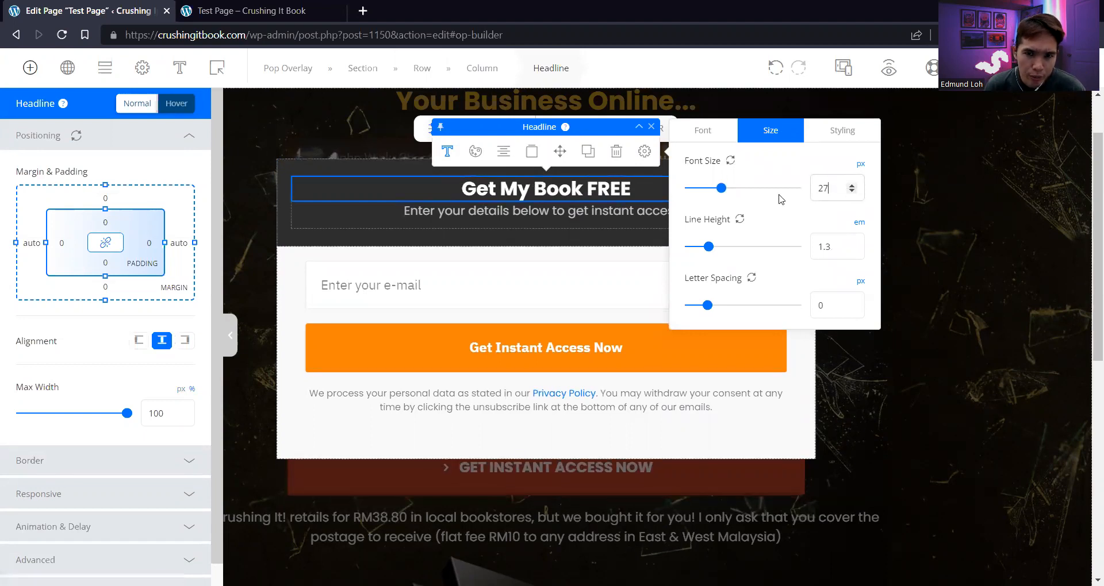
# Set the popup headline's tag to Headline 1 and reset its font size to the default
pyautogui.click(830, 141)
pyautogui.click(793, 190)
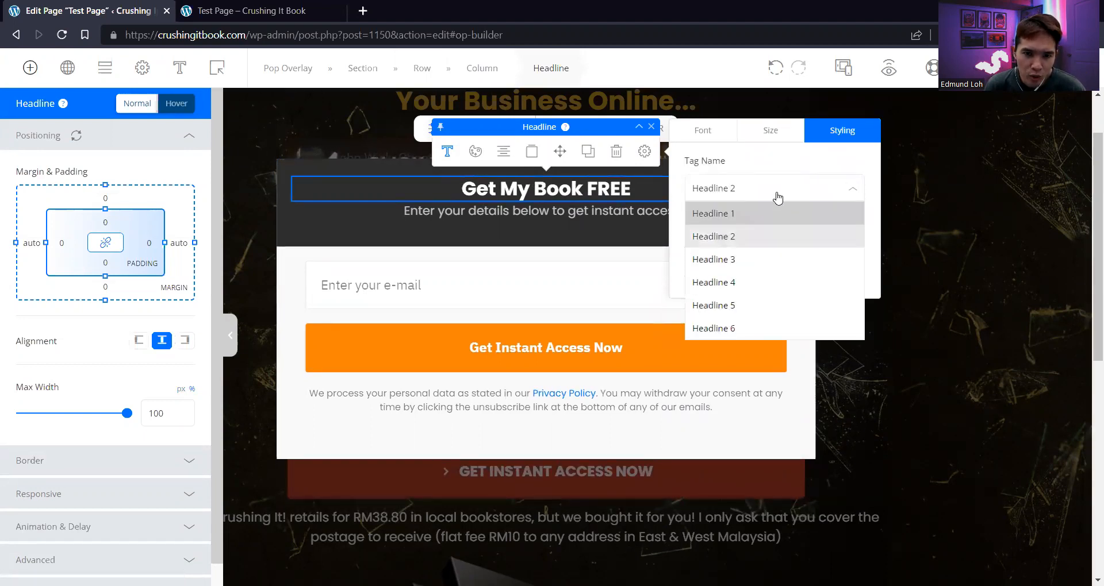
pyautogui.click(773, 211)
pyautogui.click(767, 133)
pyautogui.click(730, 162)
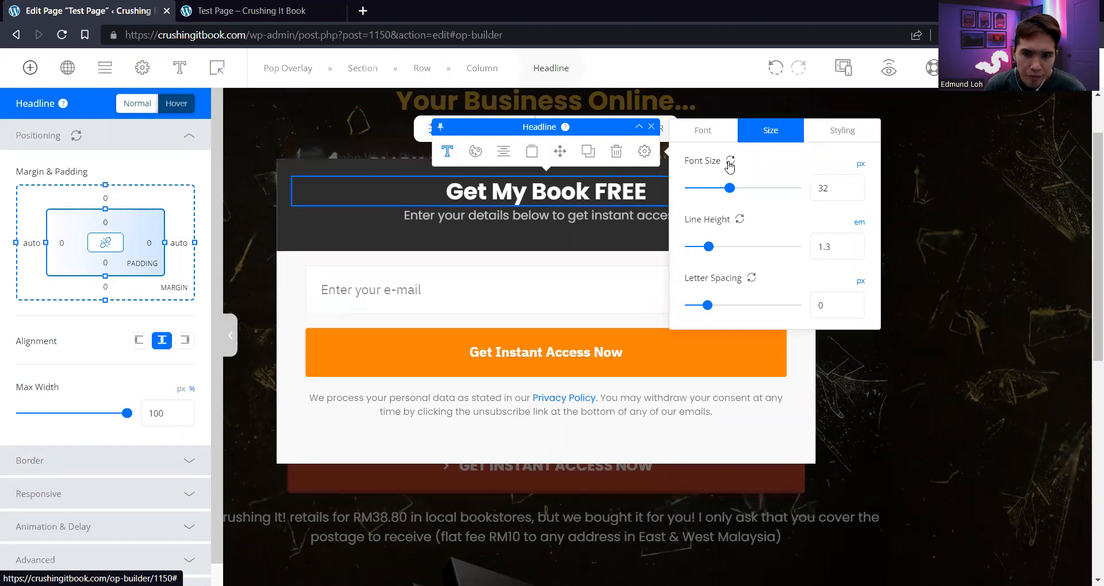
# Set the space below the popup's subheading to 0 px
pyautogui.click(590, 217)
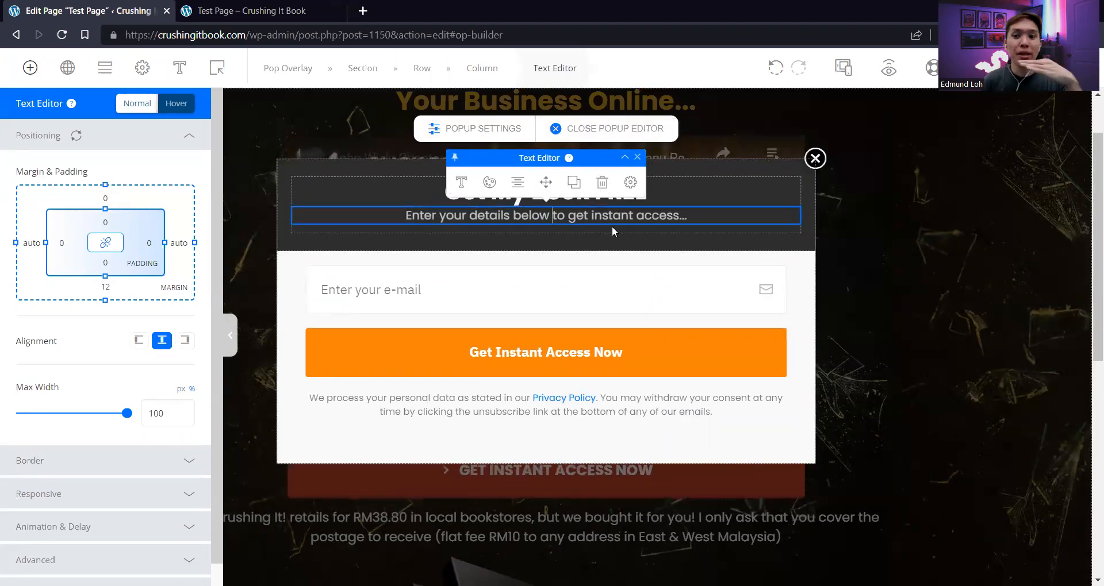
pyautogui.click(630, 182)
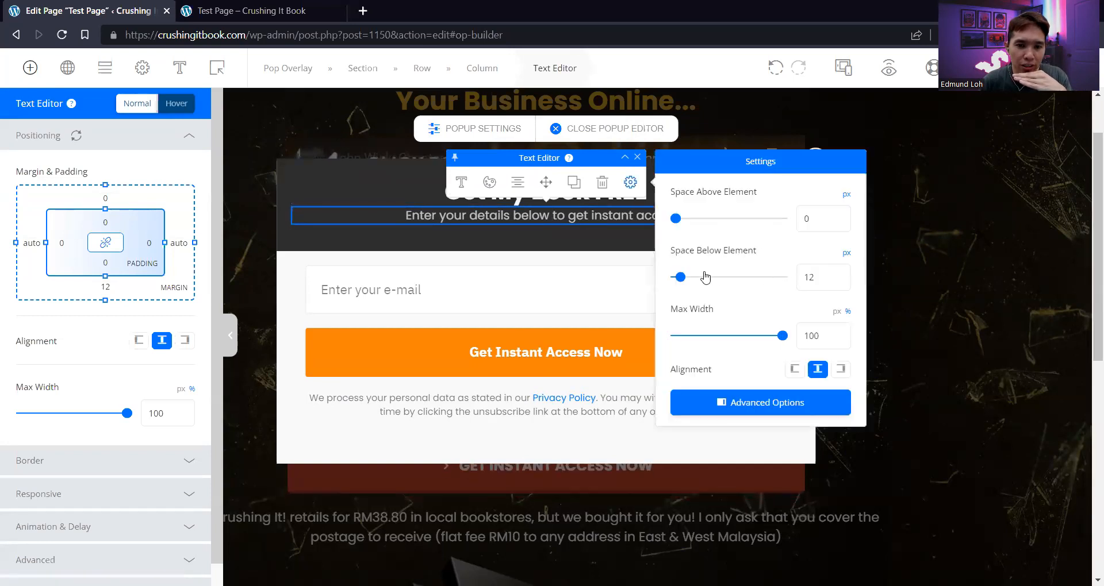
pyautogui.moveTo(682, 280); pyautogui.dragTo(674, 280)
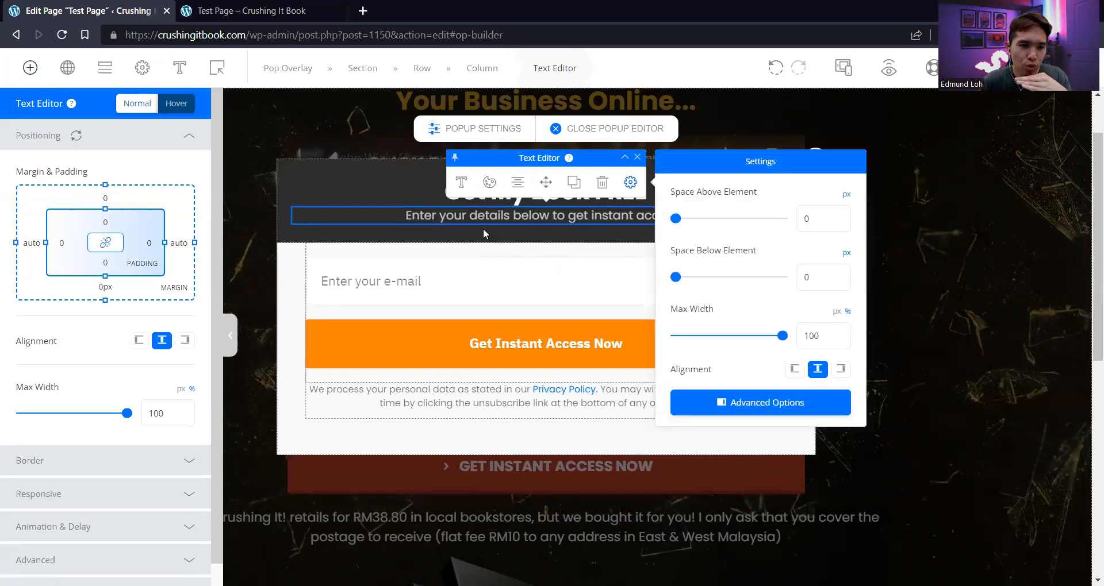
# Set the text colour opacity of the popup's subheading to 80%
pyautogui.click(491, 185)
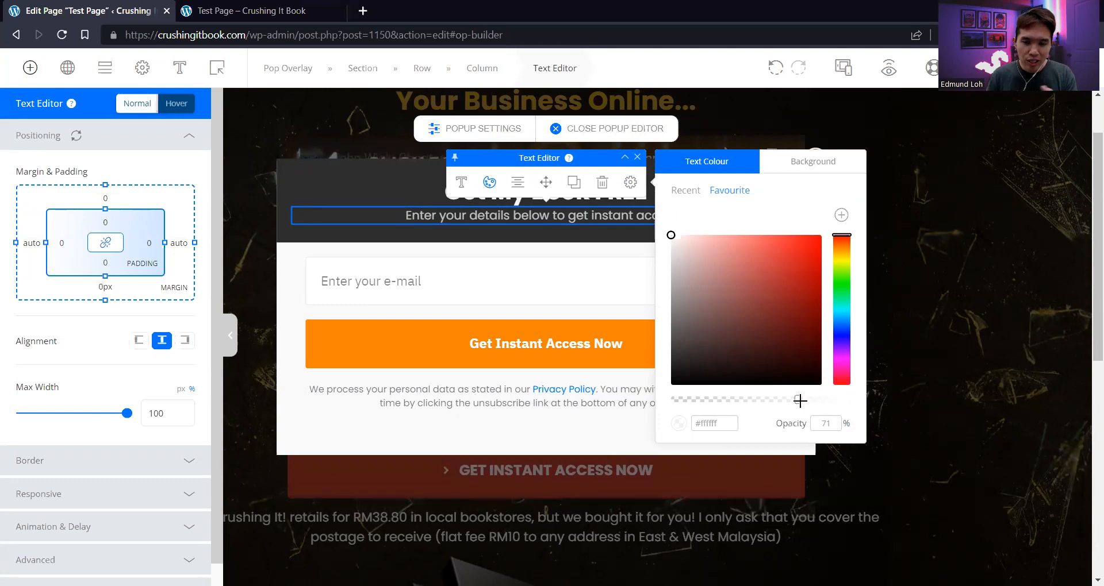
pyautogui.moveTo(797, 401); pyautogui.dragTo(797, 424)
pyautogui.write('80')
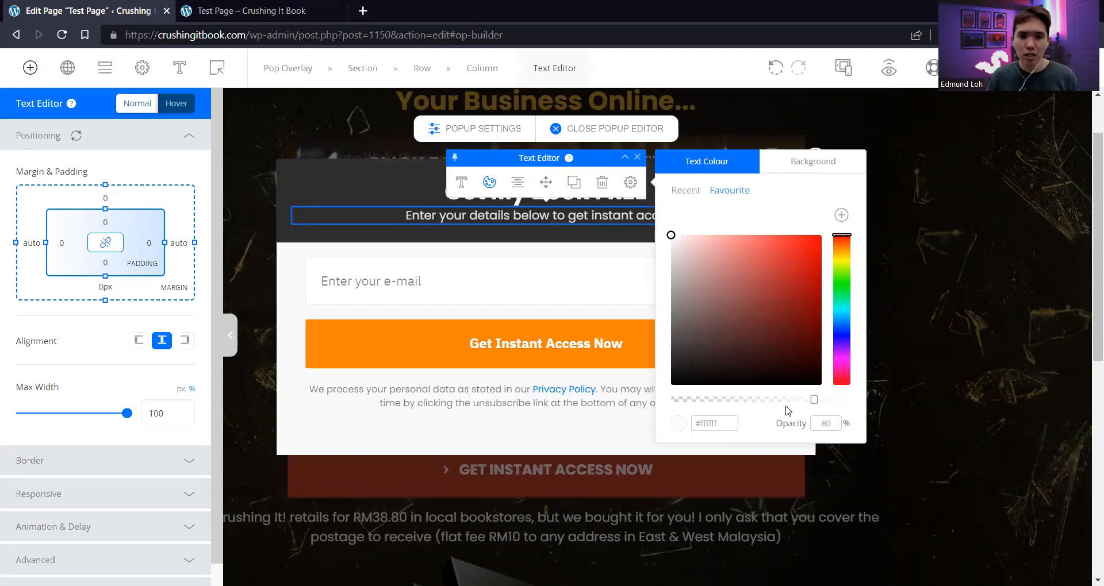
# Replace the popup's opt-in form with a new one using the light yellow button preset with stacked fields
pyautogui.click(558, 259)
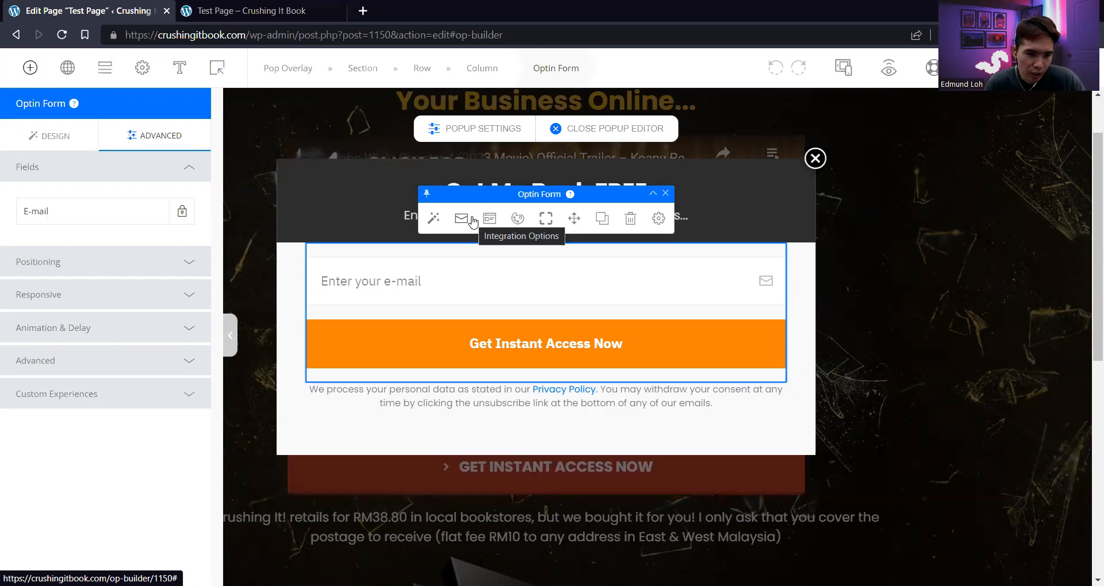
pyautogui.click(629, 224)
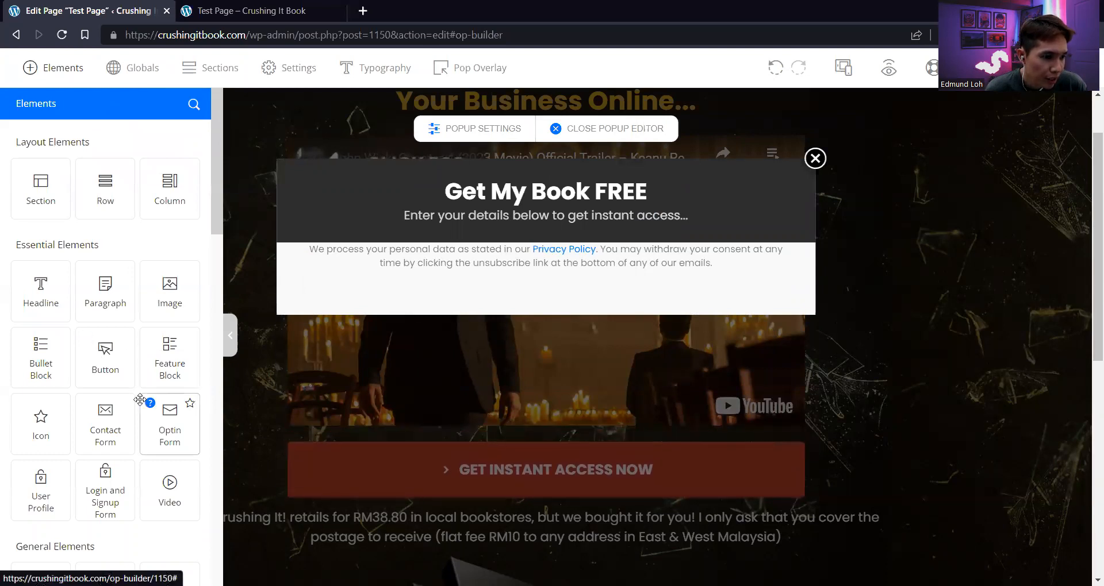
pyautogui.moveTo(169, 425); pyautogui.dragTo(581, 262)
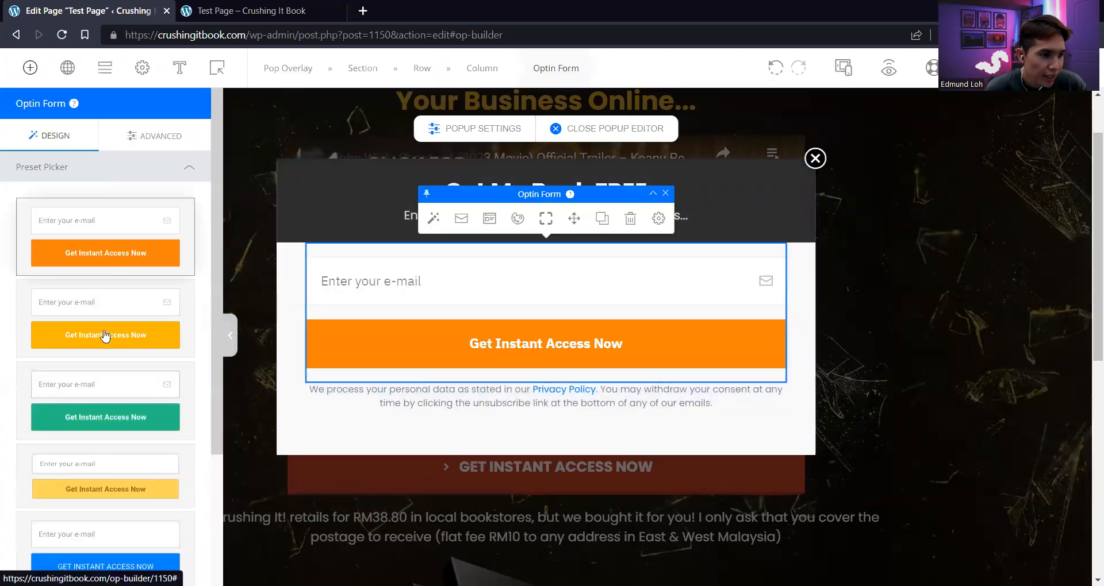
pyautogui.scroll(-3, 106, 336)
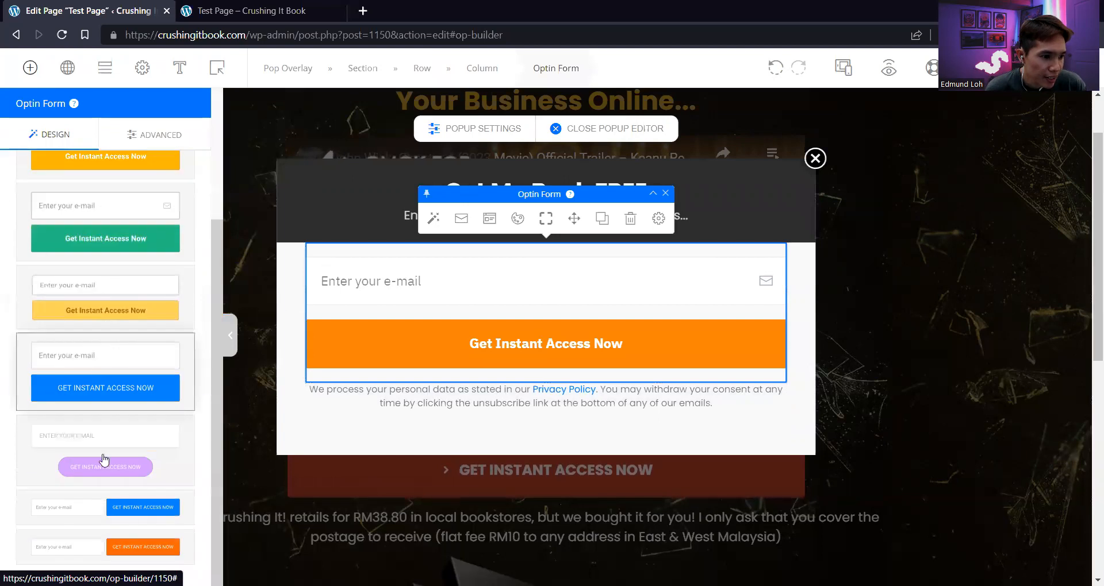
pyautogui.click(161, 279)
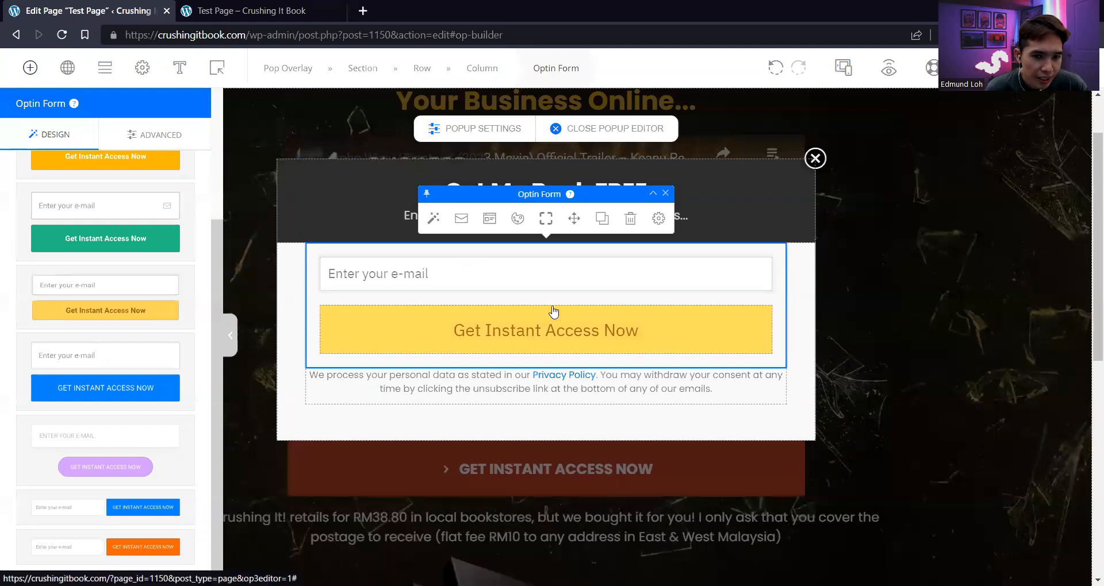
# Keep the default Email integration and admin address for the opt-in form, and add the First name form field
pyautogui.click(465, 226)
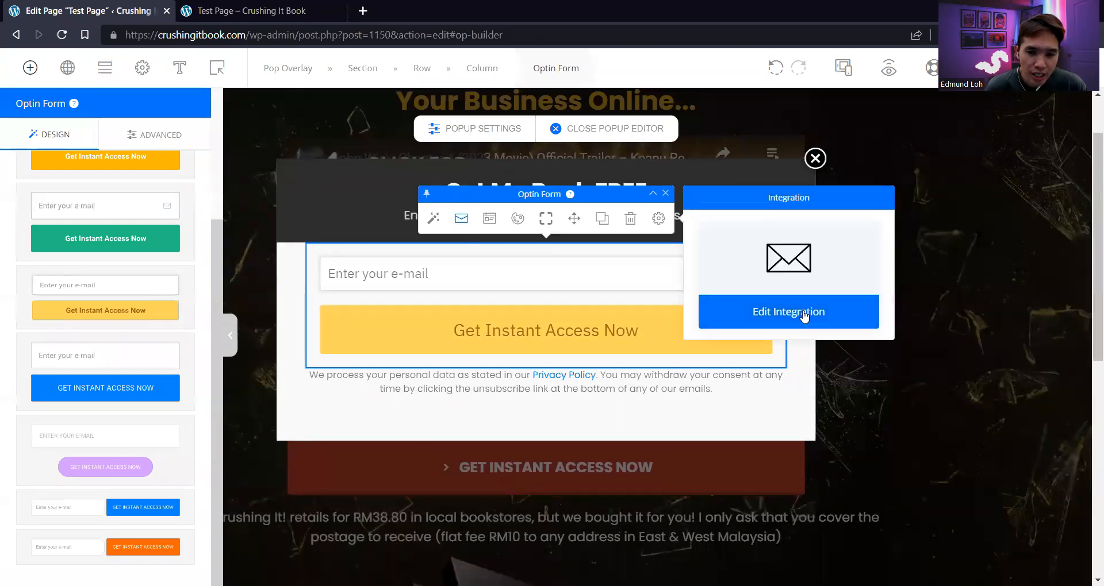
pyautogui.click(802, 314)
pyautogui.scroll(-2, 419, 313)
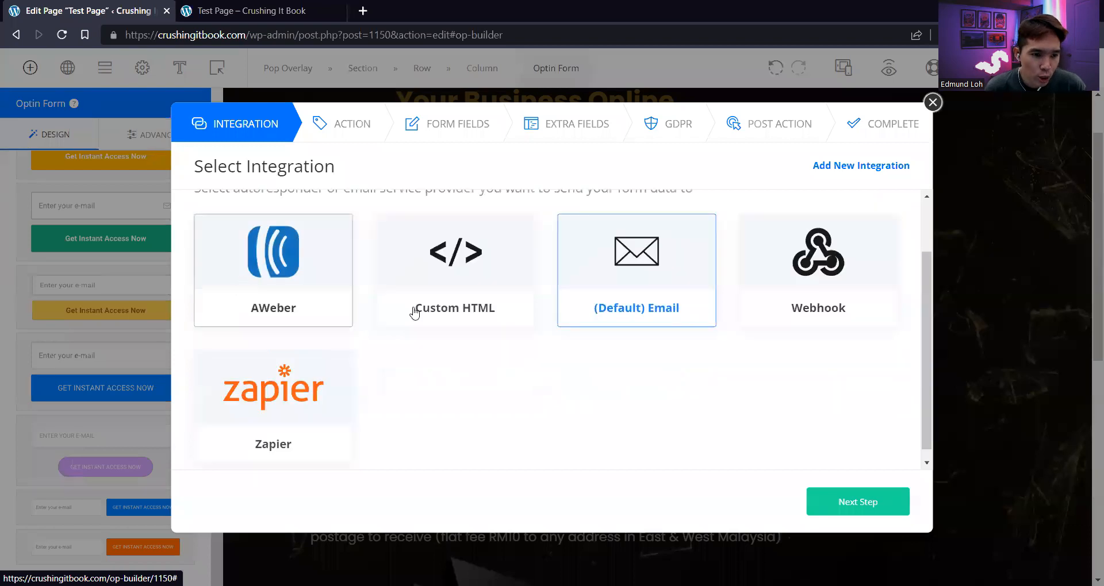
pyautogui.scroll(2, 532, 367)
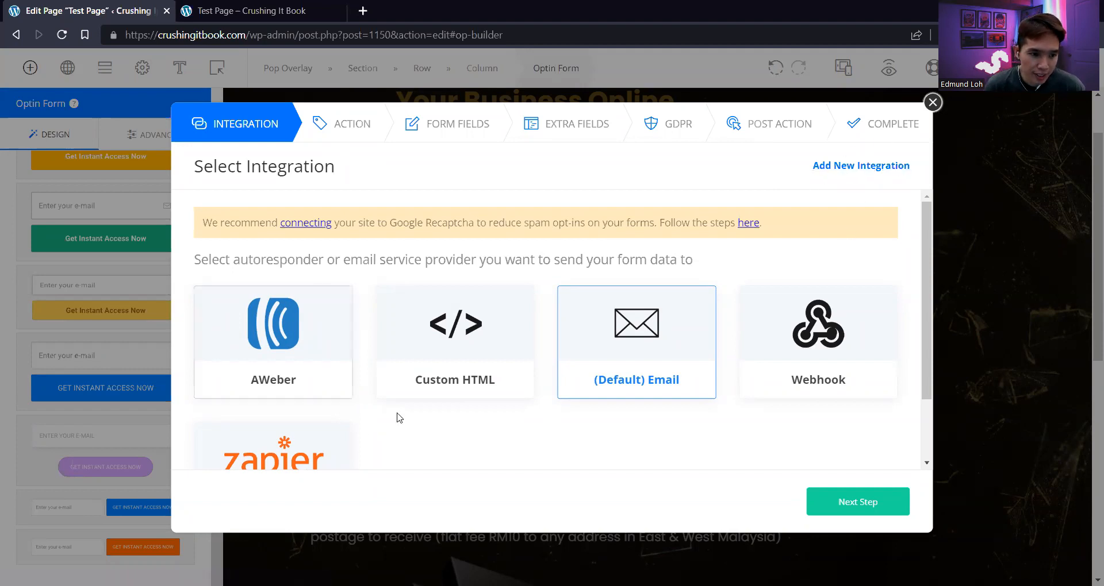
pyautogui.scroll(-2, 834, 391)
pyautogui.click(884, 514)
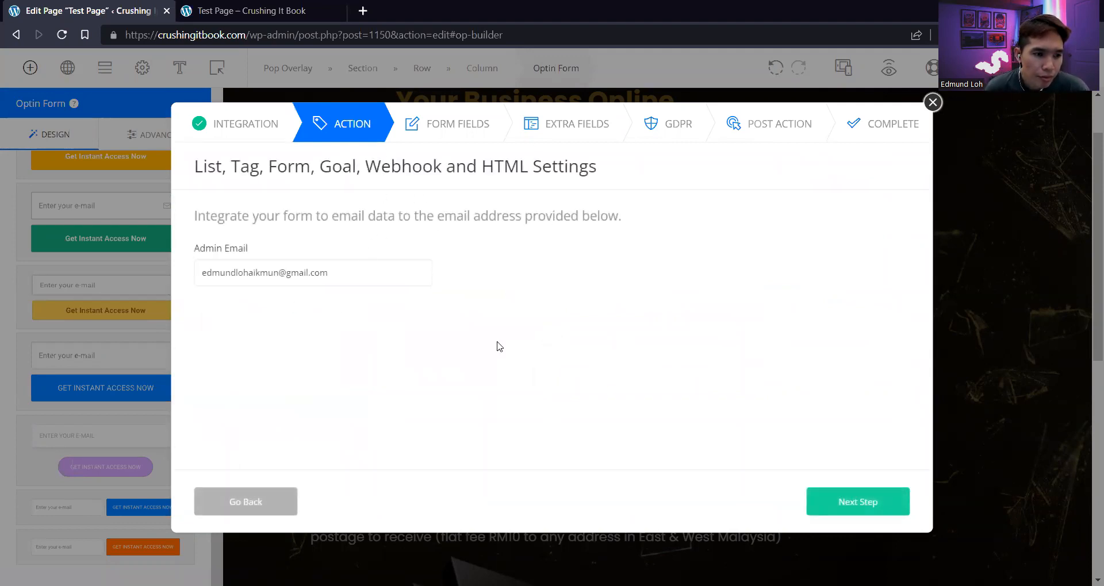
pyautogui.click(841, 512)
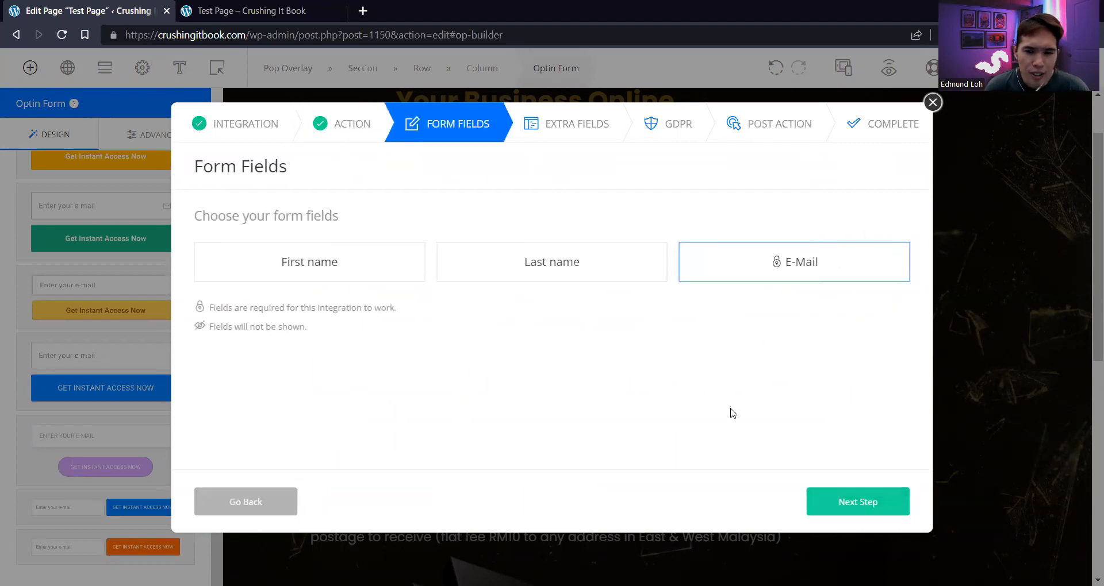
pyautogui.click(382, 275)
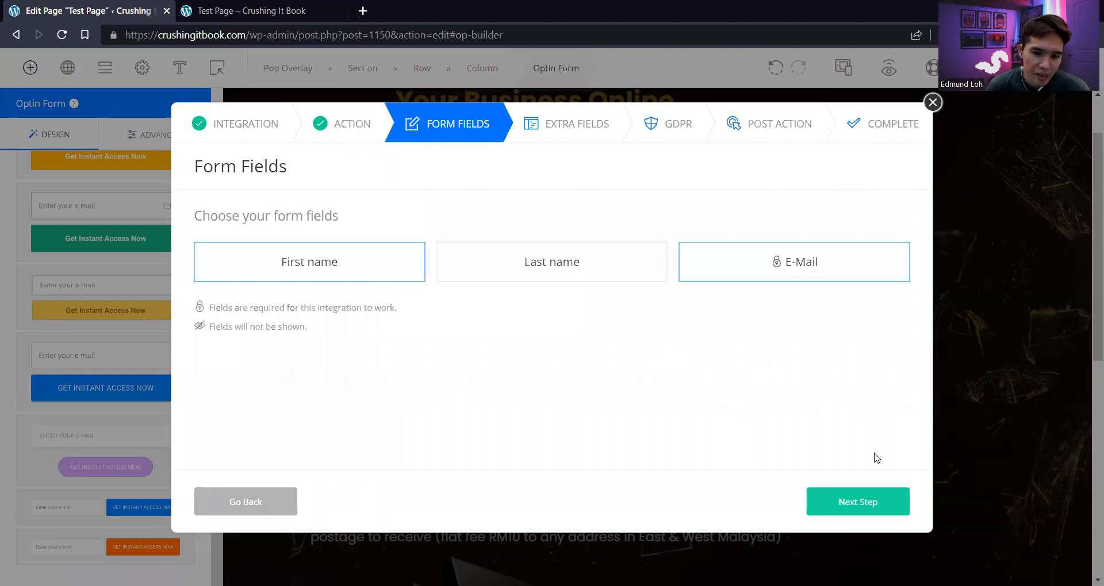
pyautogui.click(877, 500)
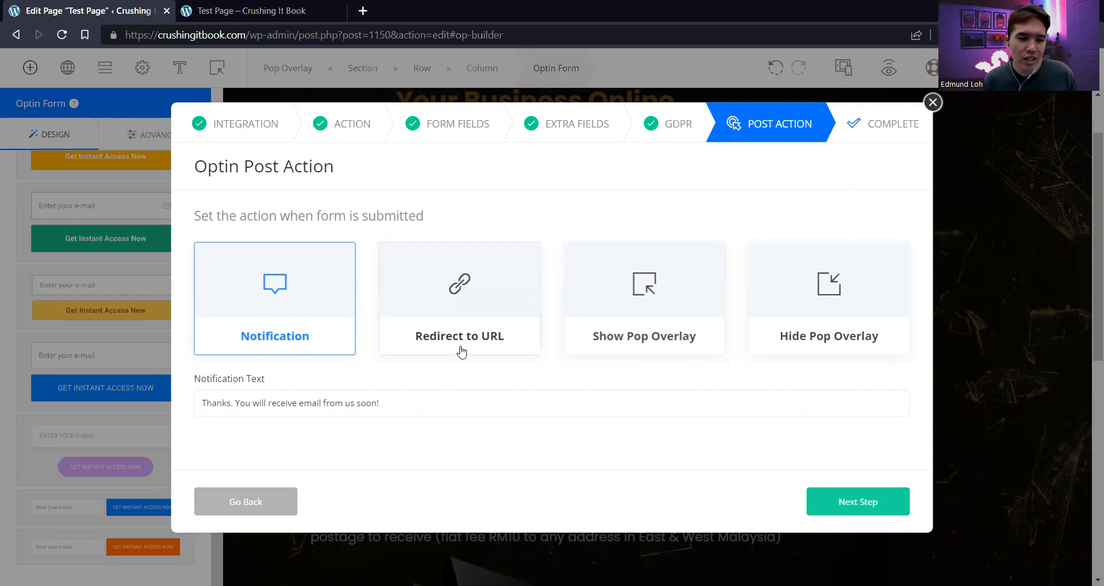
pyautogui.click(465, 319)
pyautogui.click(438, 409)
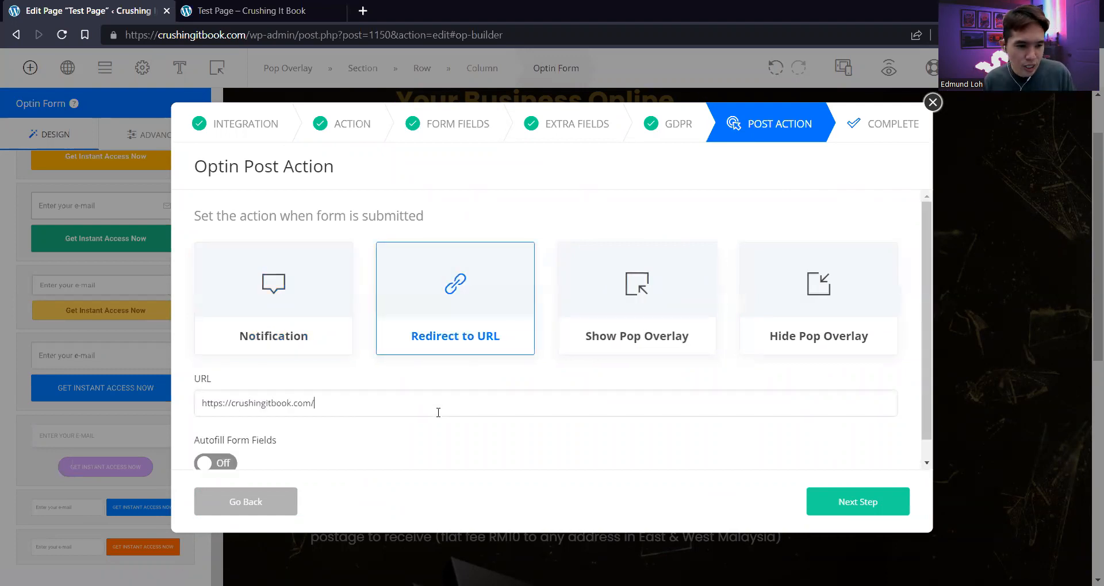
pyautogui.write('thank-you/')
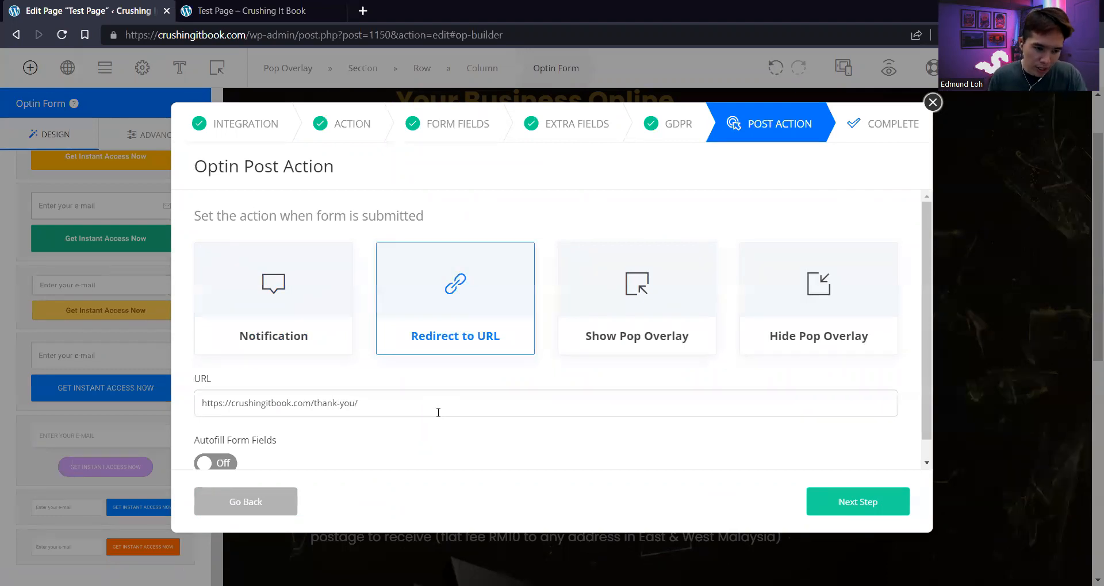
pyautogui.scroll(-1, 281, 386)
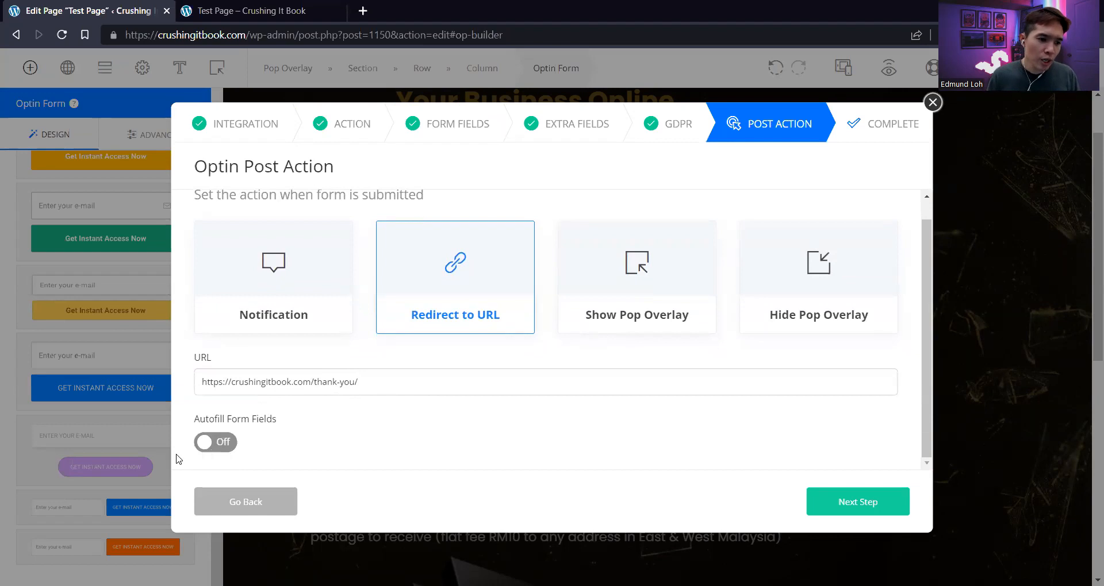
pyautogui.click(217, 446)
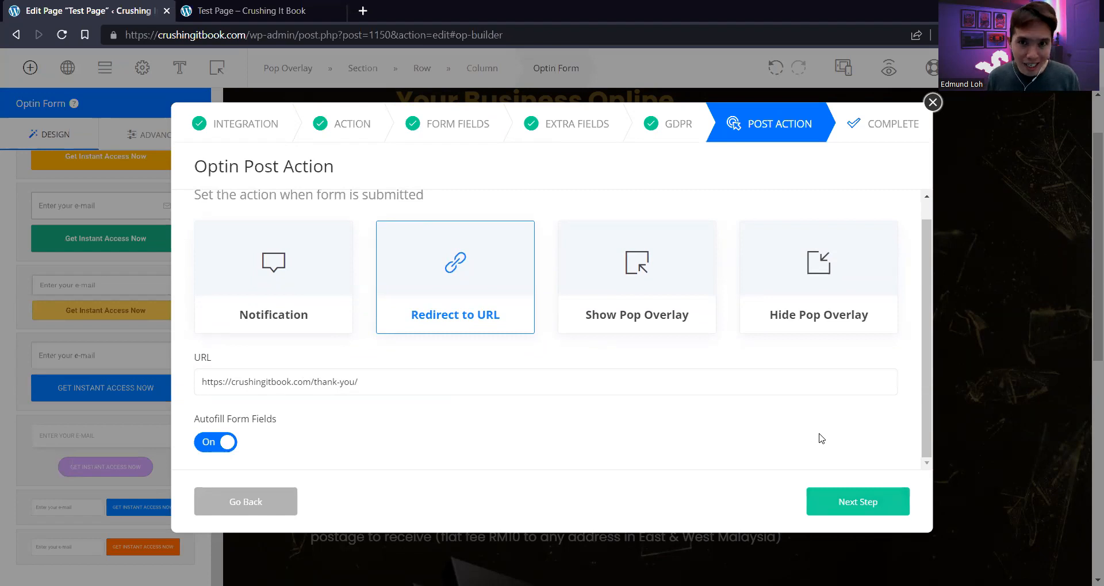
pyautogui.click(837, 500)
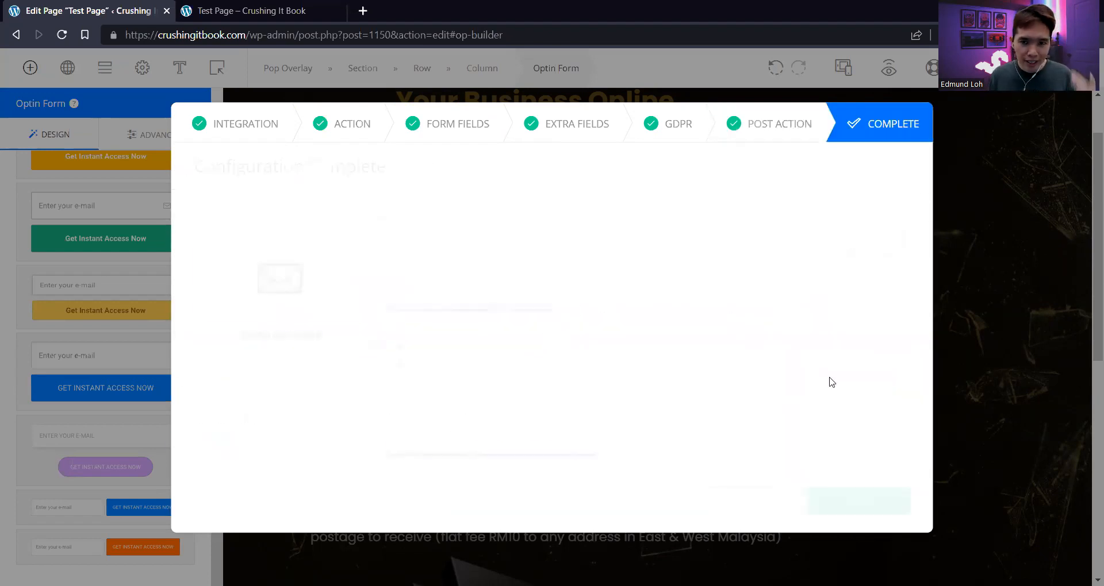
pyautogui.click(841, 504)
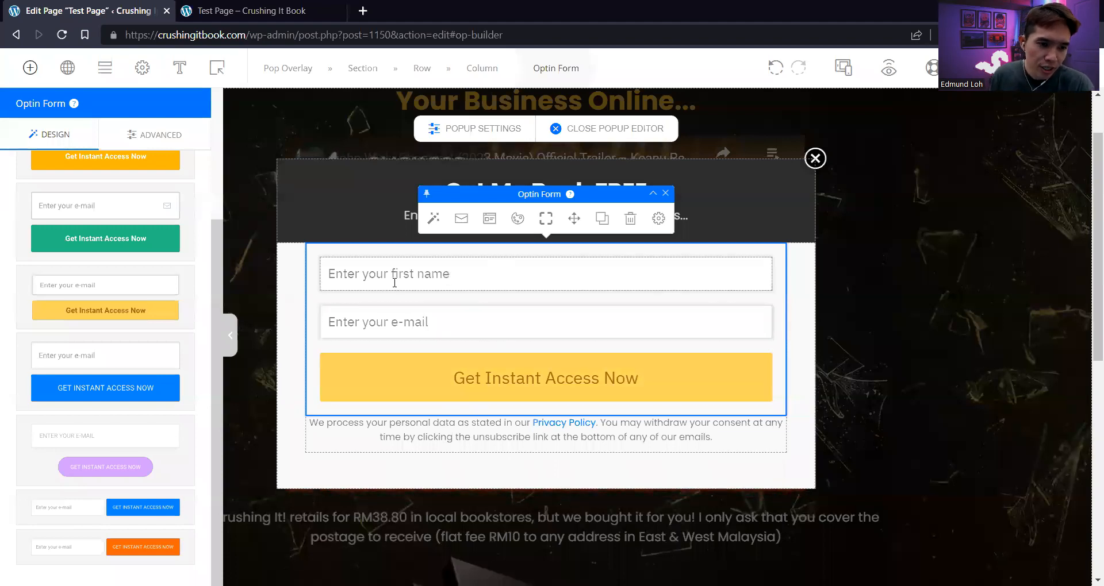
pyautogui.click(487, 222)
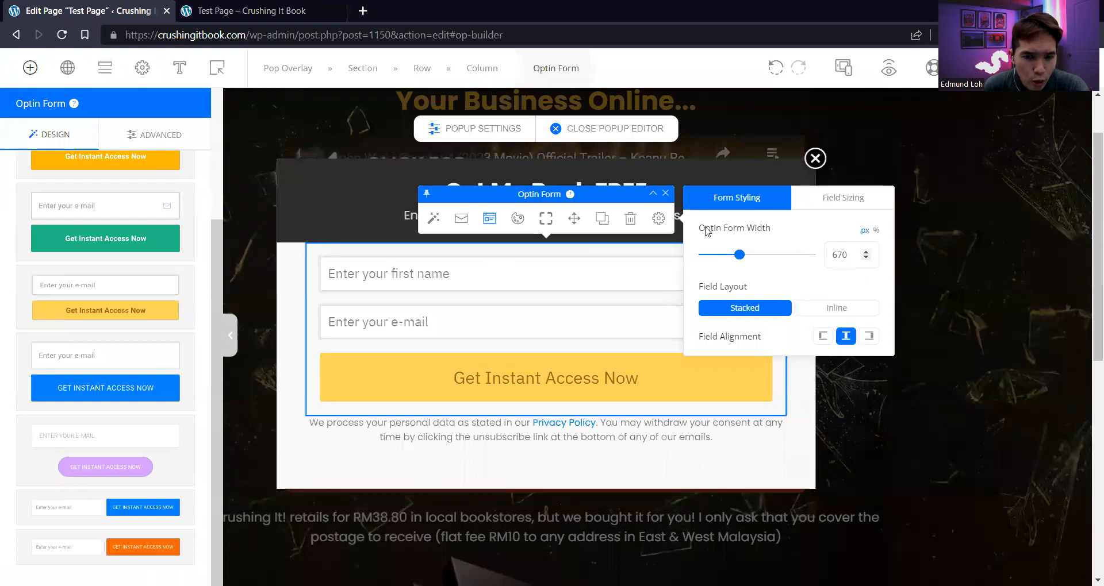
pyautogui.click(517, 219)
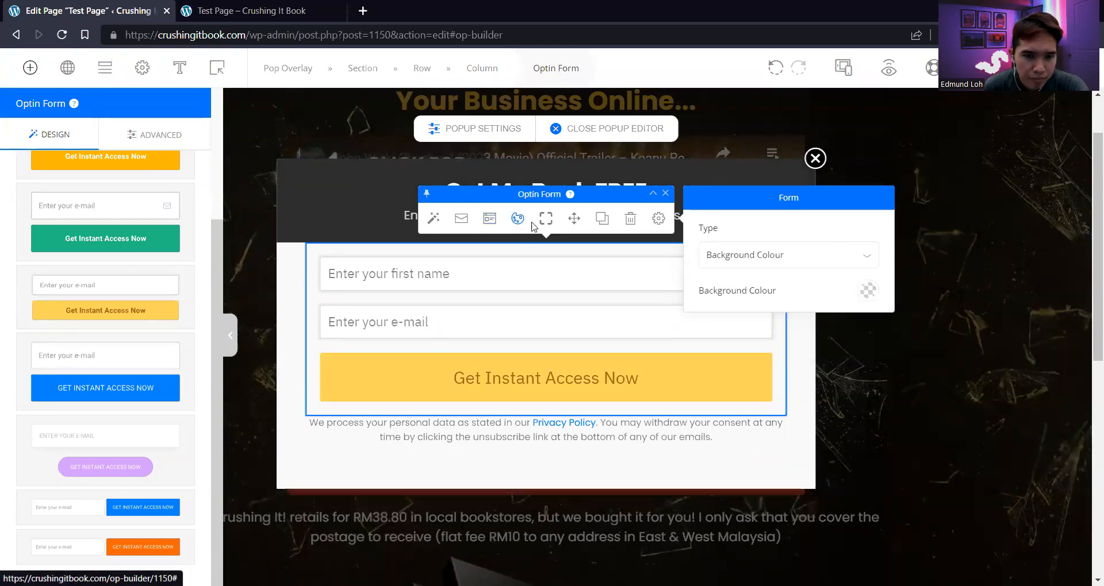
pyautogui.click(545, 220)
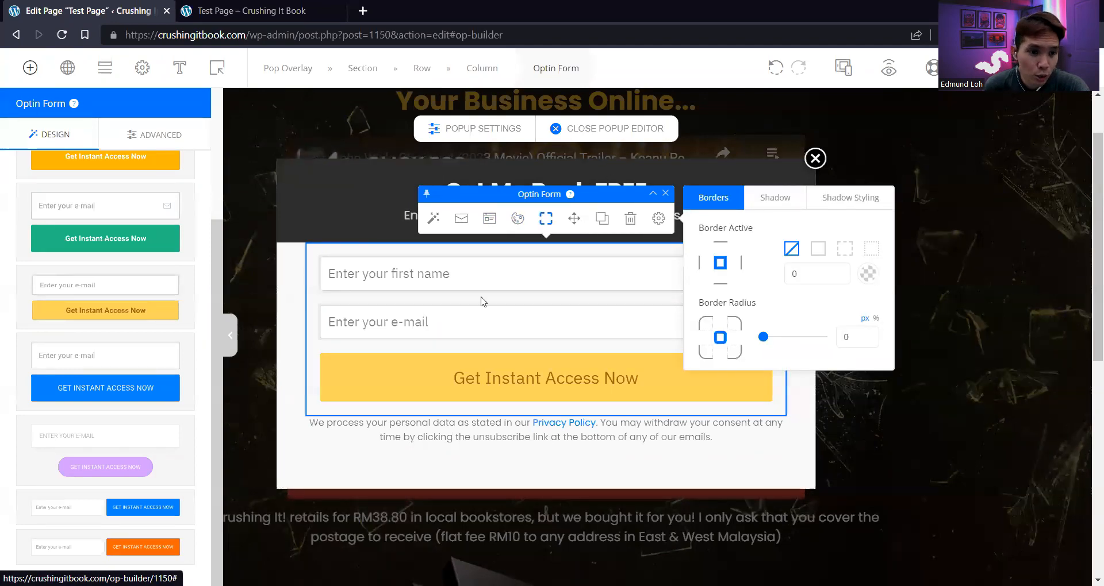
# Make the opt-in form's first name field required and show its icon
pyautogui.click(480, 274)
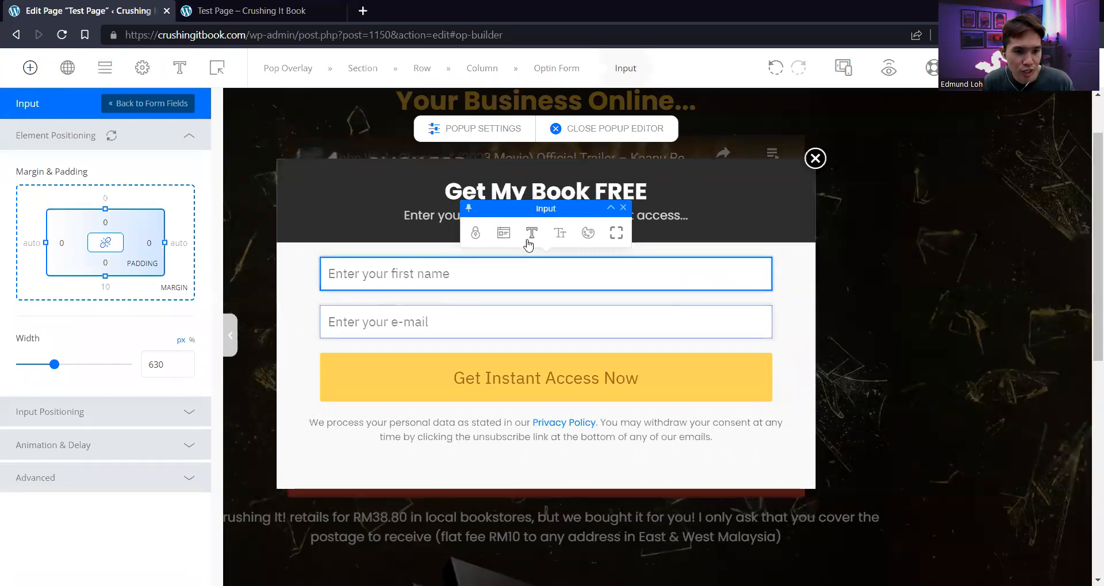
pyautogui.click(504, 233)
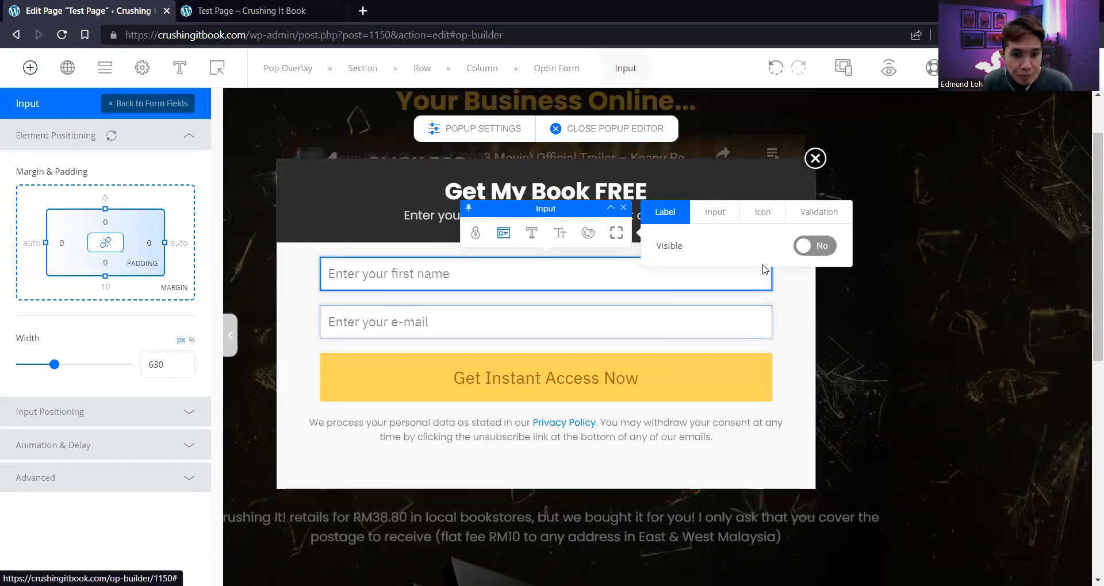
pyautogui.click(728, 217)
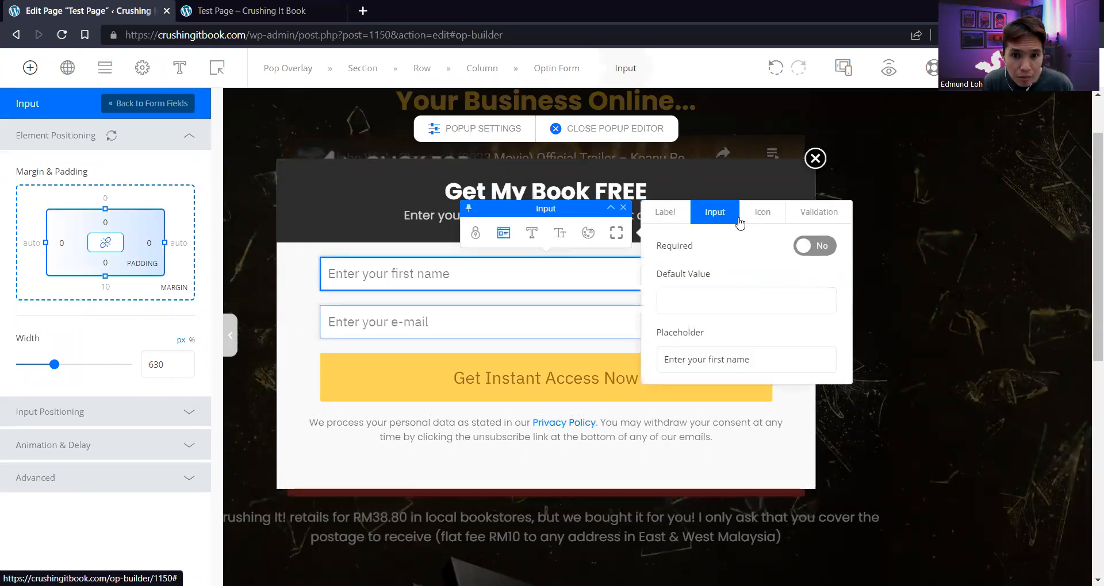
pyautogui.click(818, 248)
pyautogui.click(761, 217)
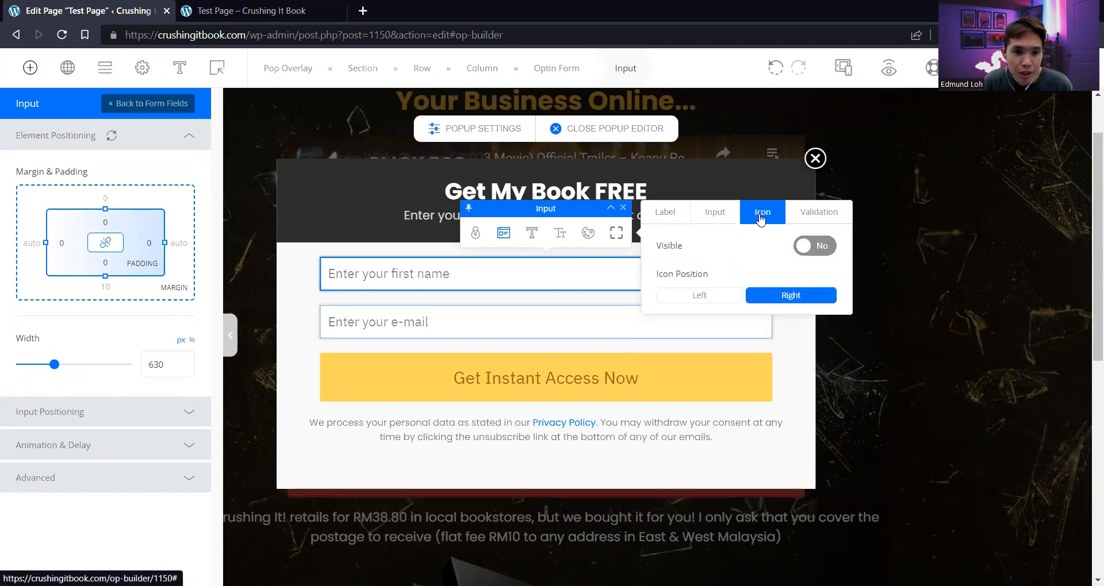
pyautogui.click(817, 248)
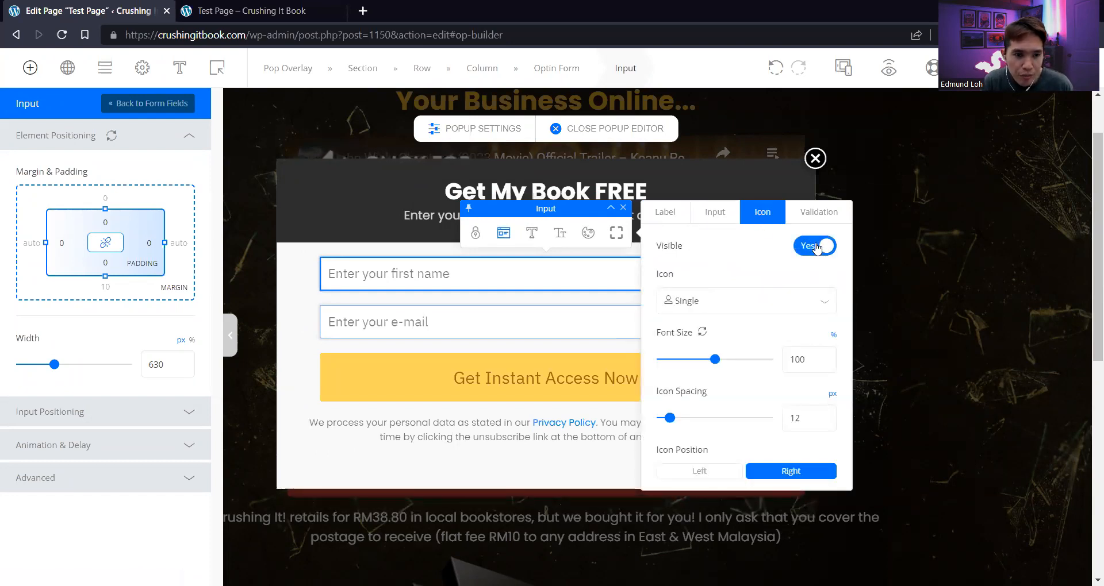
# Set the label font of the first name field to Poppins
pyautogui.click(532, 233)
pyautogui.click(723, 275)
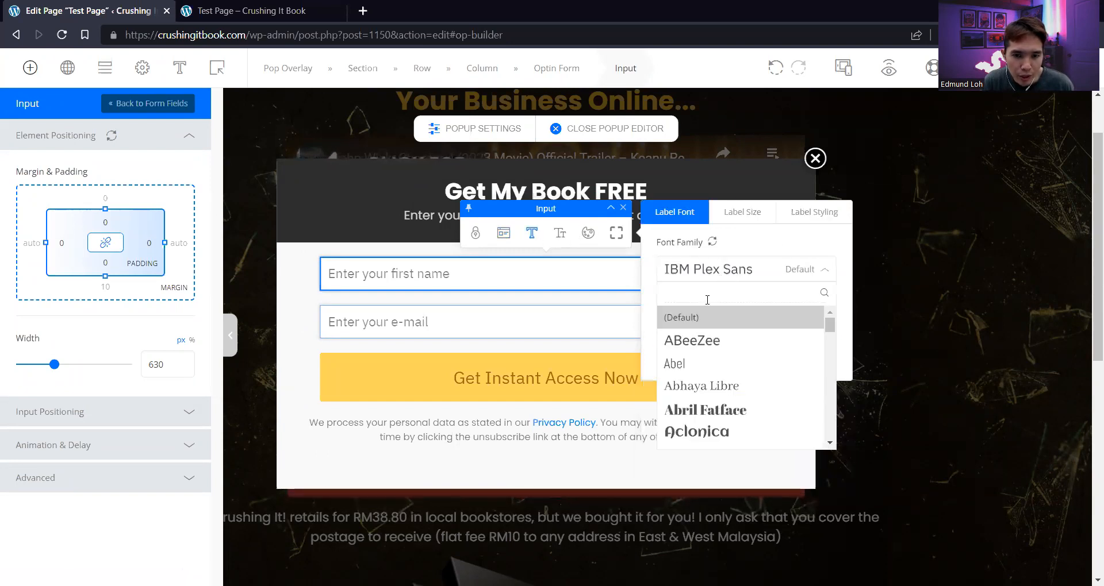
pyautogui.write('pop')
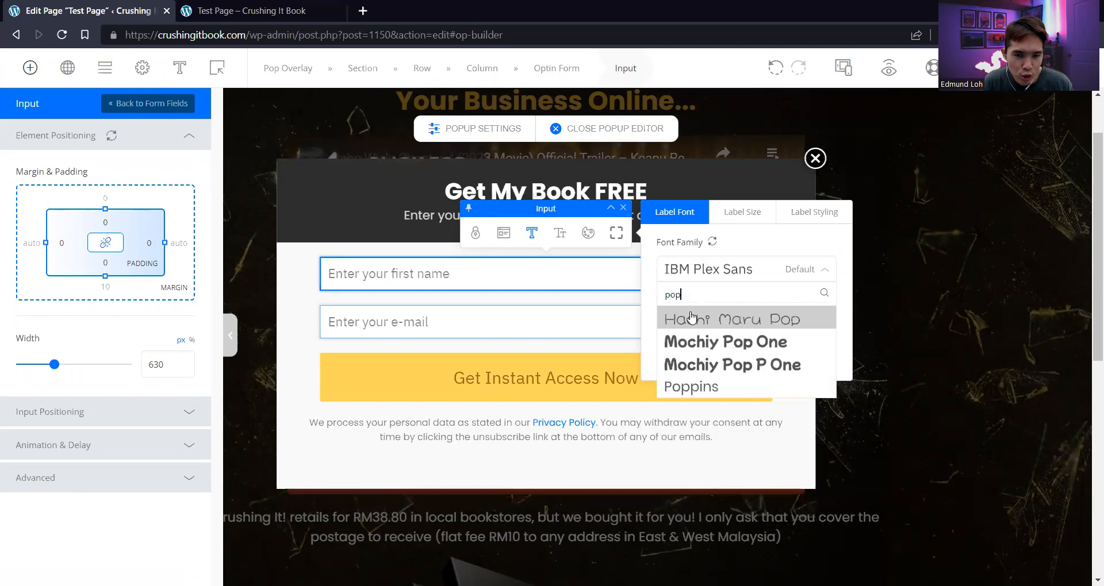
pyautogui.click(696, 389)
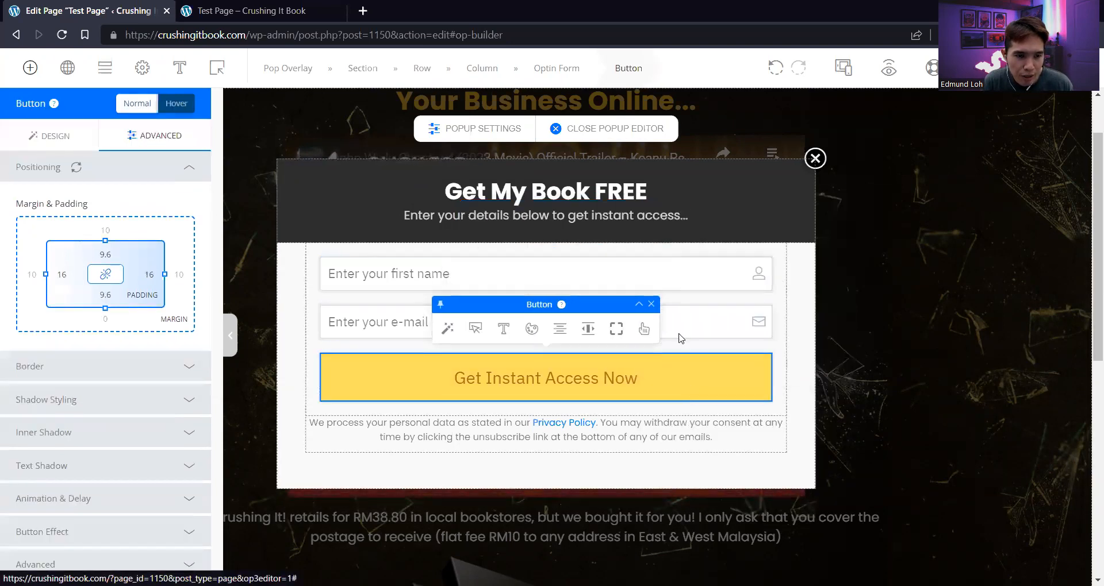
# Set the field font of the first name input to Poppins and open its field size settings
pyautogui.click(678, 268)
pyautogui.click(559, 233)
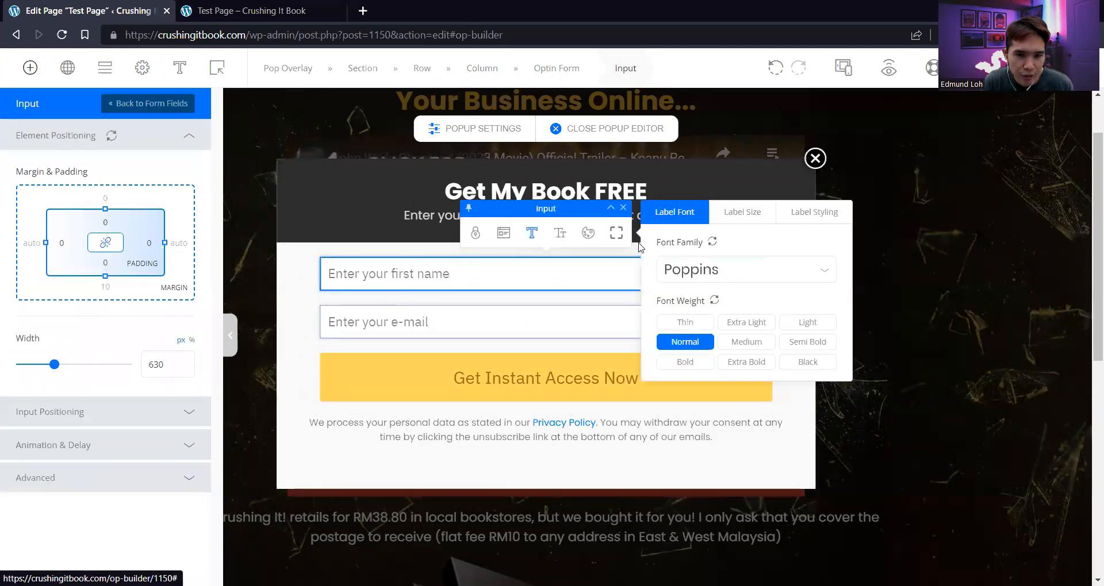
pyautogui.click(713, 269)
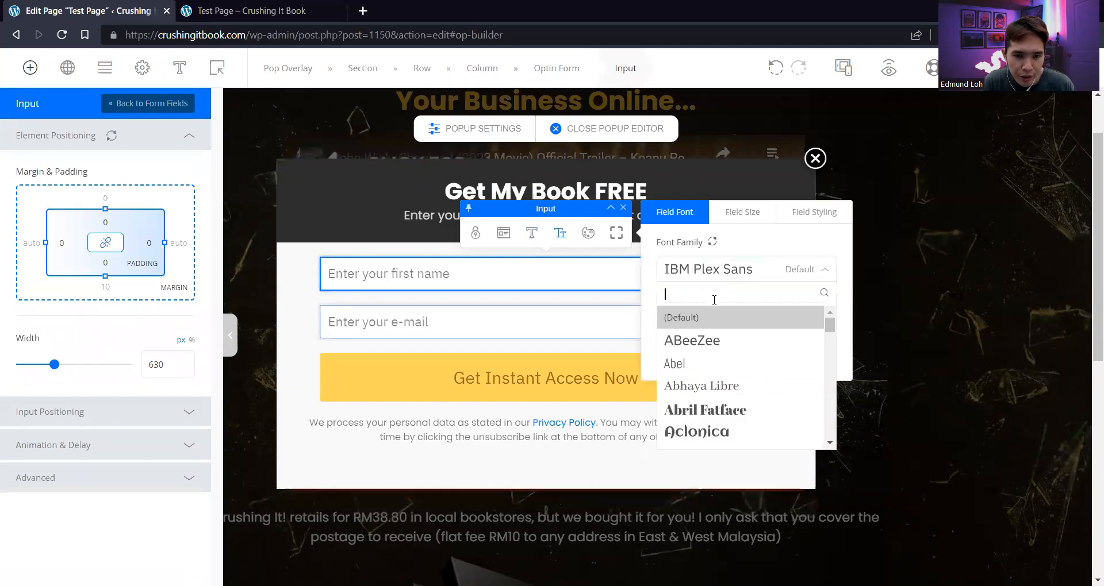
pyautogui.write('popp')
pyautogui.click(709, 319)
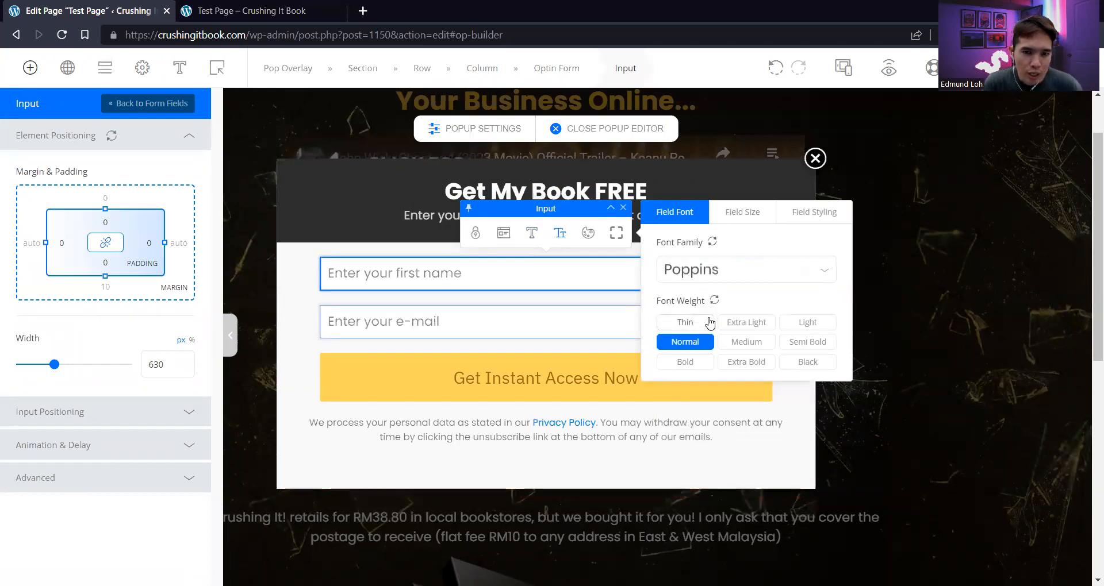
pyautogui.click(746, 214)
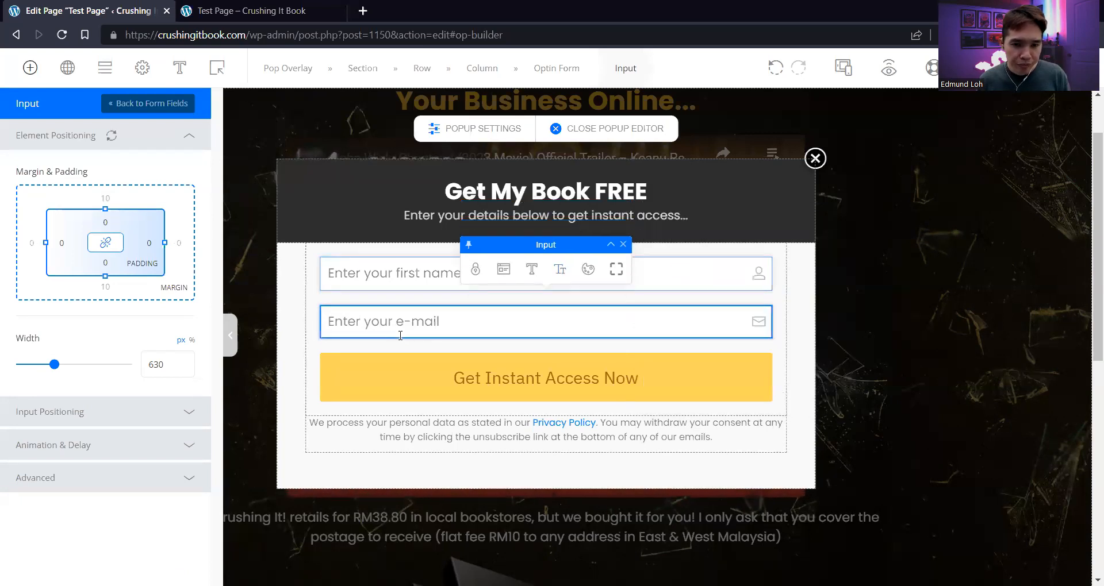
# Set the font of the popup's Get Instant Access Now button to Poppins with Bold weight
pyautogui.click(388, 366)
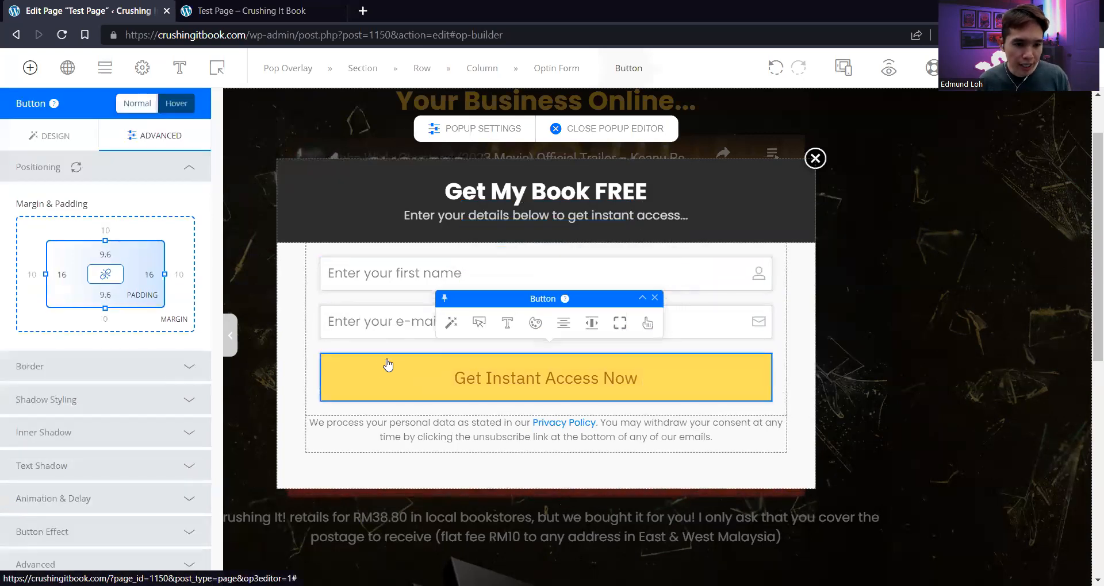
pyautogui.click(505, 331)
pyautogui.click(727, 366)
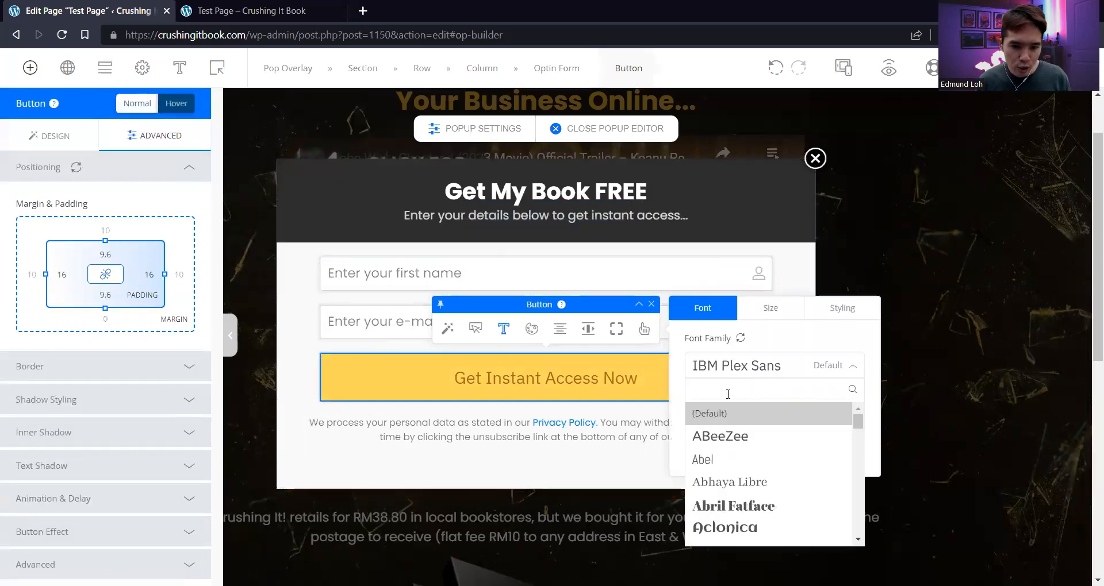
pyautogui.write('popp')
pyautogui.click(721, 413)
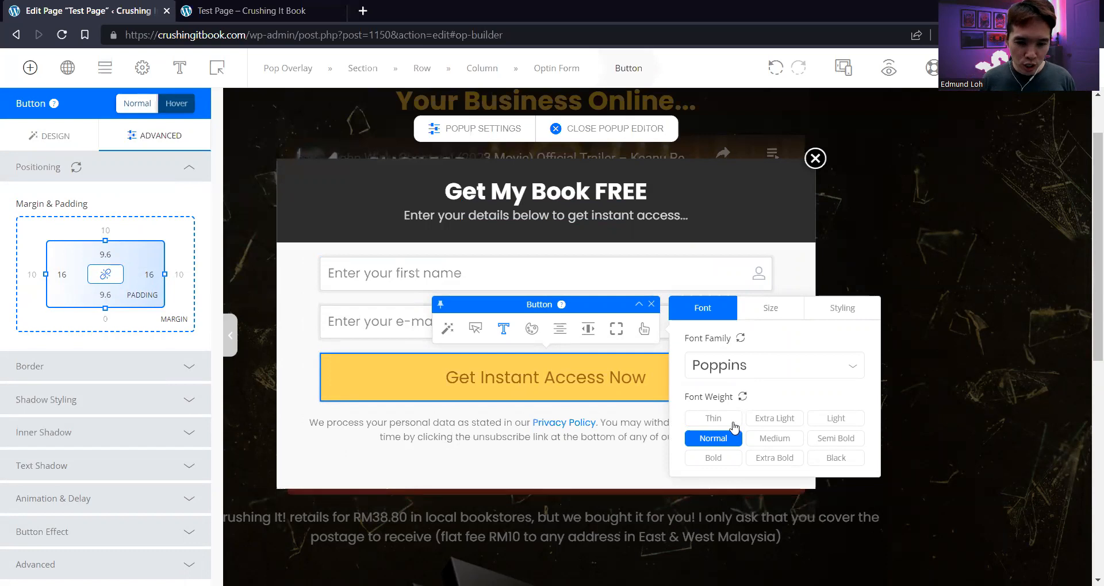
pyautogui.click(727, 457)
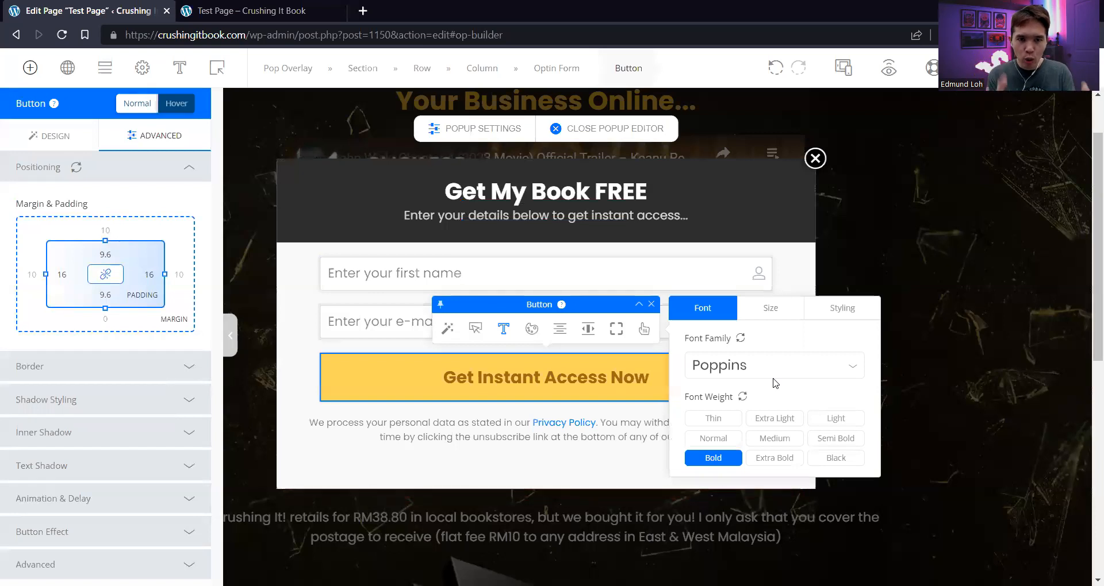
pyautogui.click(837, 459)
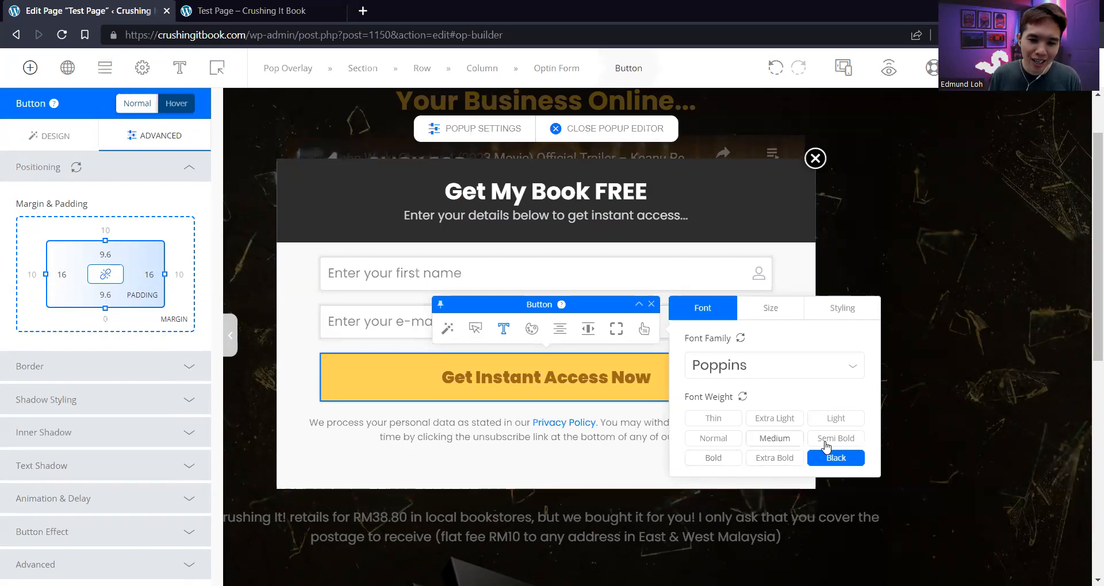
pyautogui.click(716, 458)
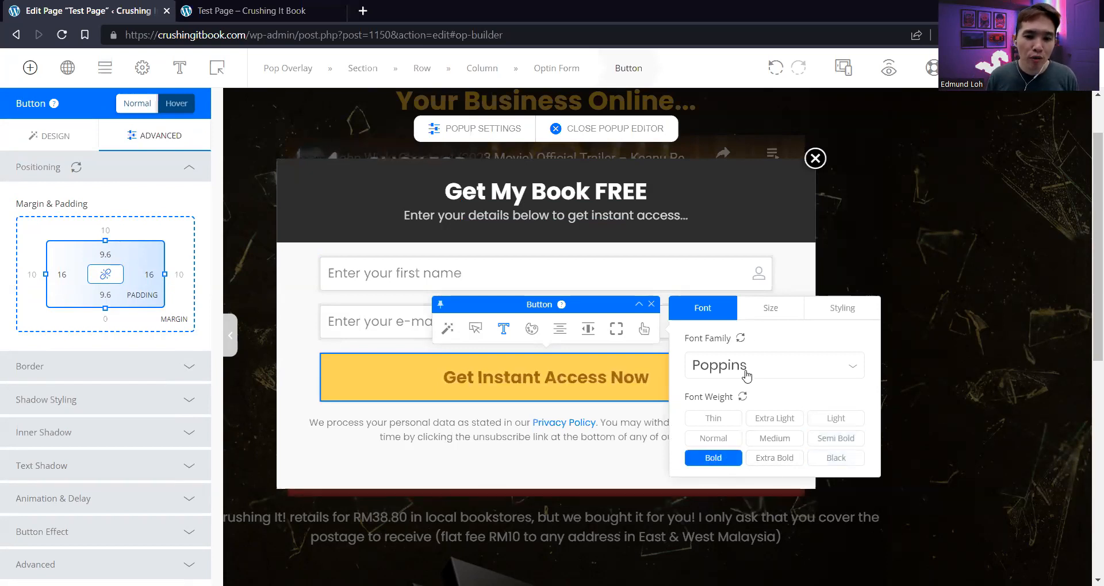
# Try a 20 px font size on the popup button's text, then return it to 24 px
pyautogui.click(769, 309)
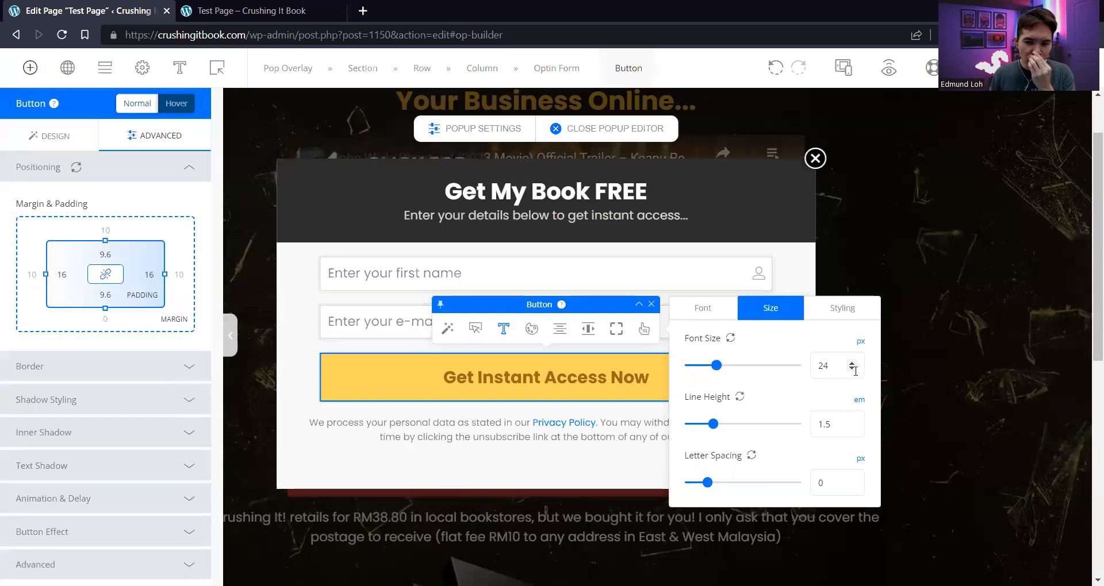
pyautogui.click(852, 370)
pyautogui.click(851, 370)
pyautogui.click(851, 370)
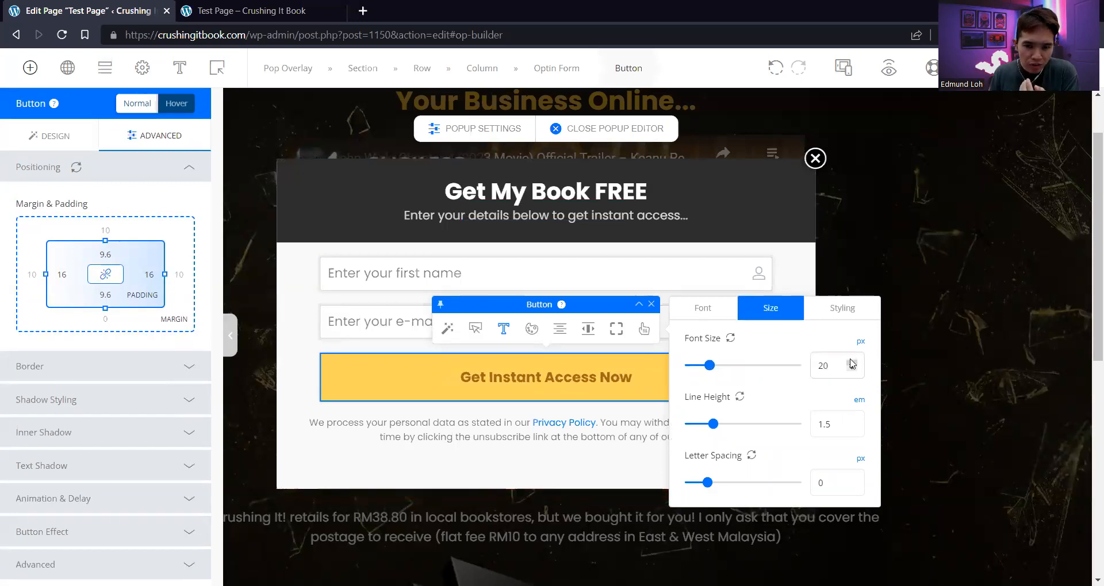
pyautogui.click(852, 362)
pyautogui.click(851, 362)
pyautogui.click(852, 362)
pyautogui.click(852, 362)
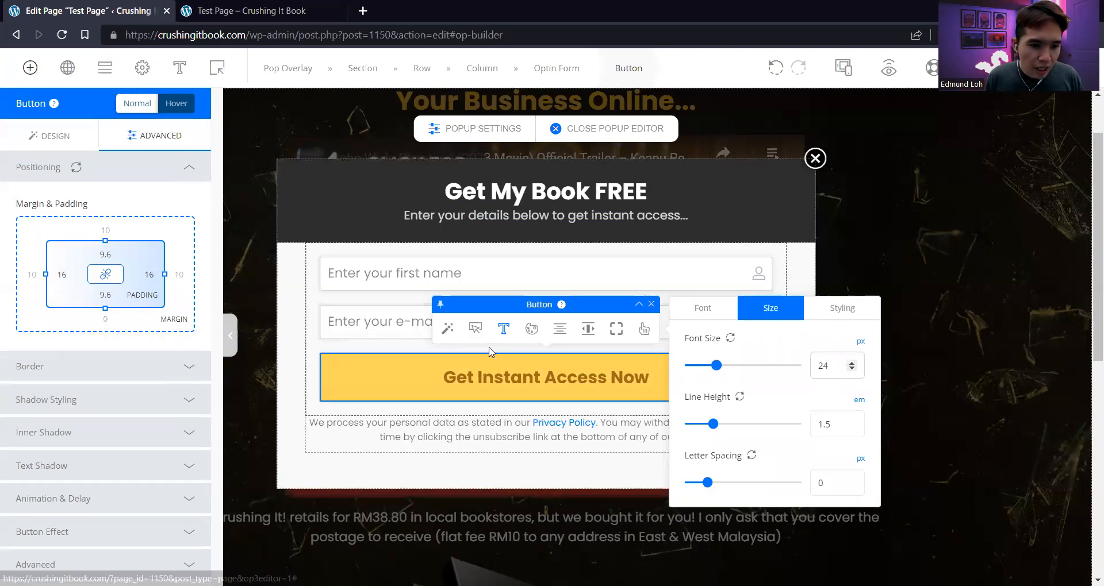
# Change the popup button's text colour to #2d2d2d
pyautogui.click(532, 328)
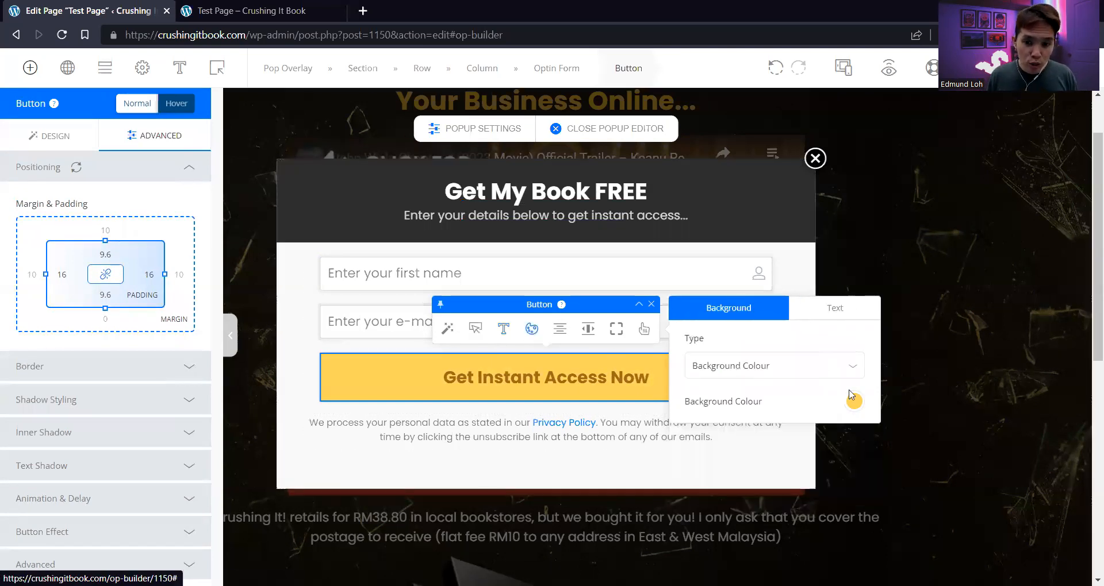
pyautogui.click(852, 398)
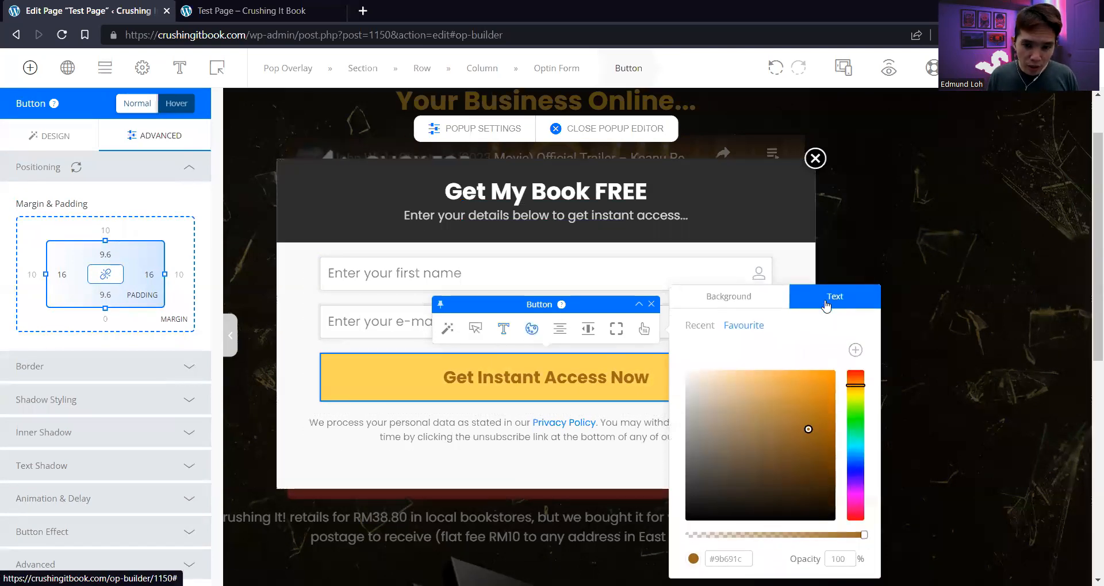
pyautogui.click(737, 298)
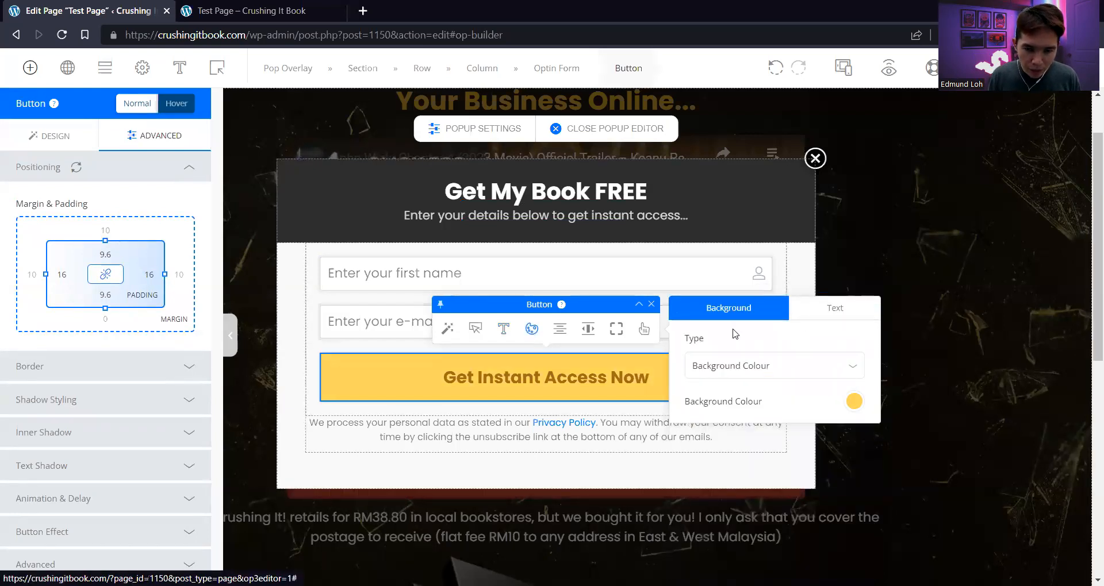
pyautogui.click(826, 313)
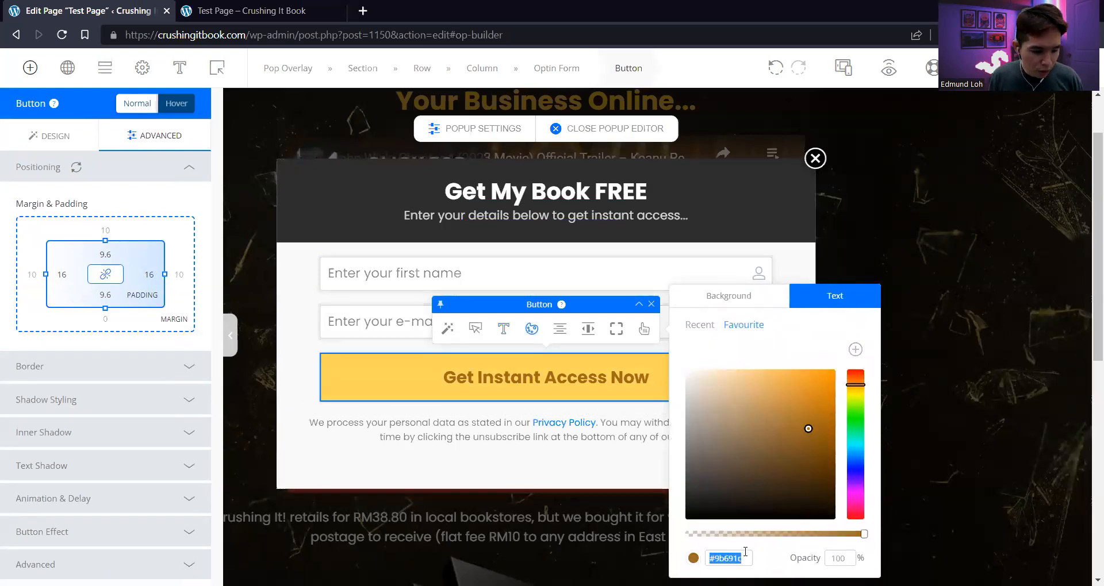
pyautogui.press('Return')
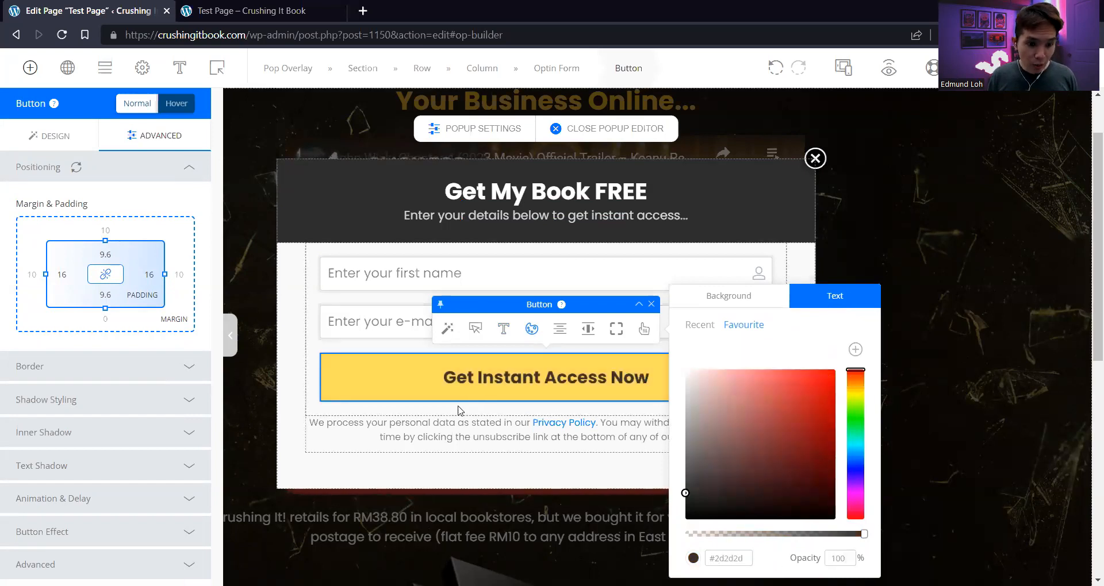
# Reduce the space below the privacy policy text under the opt-in form and close the popup editor
pyautogui.click(455, 438)
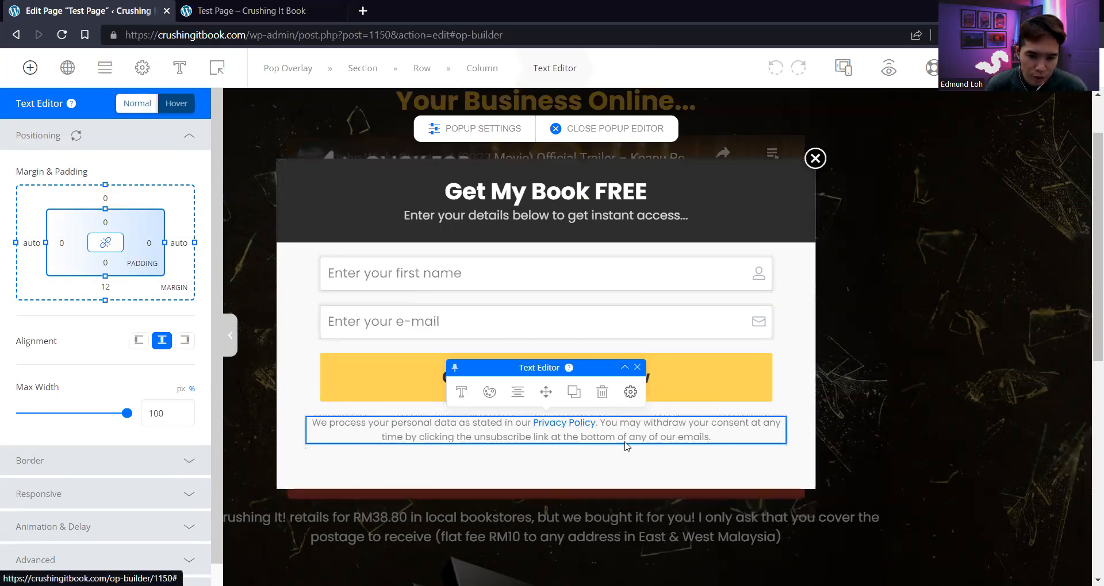
pyautogui.click(630, 392)
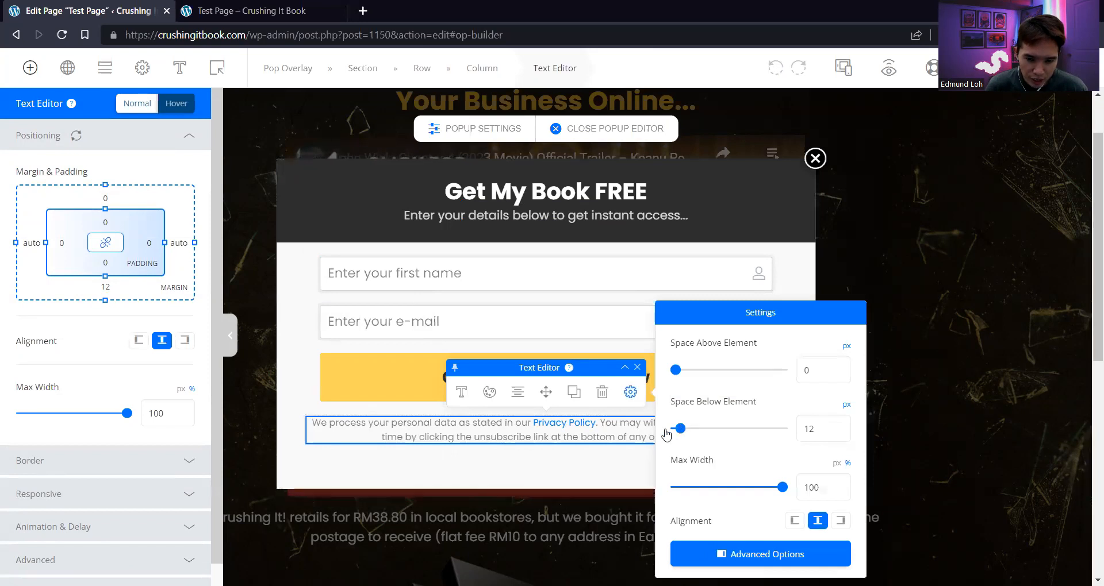
pyautogui.click(663, 290)
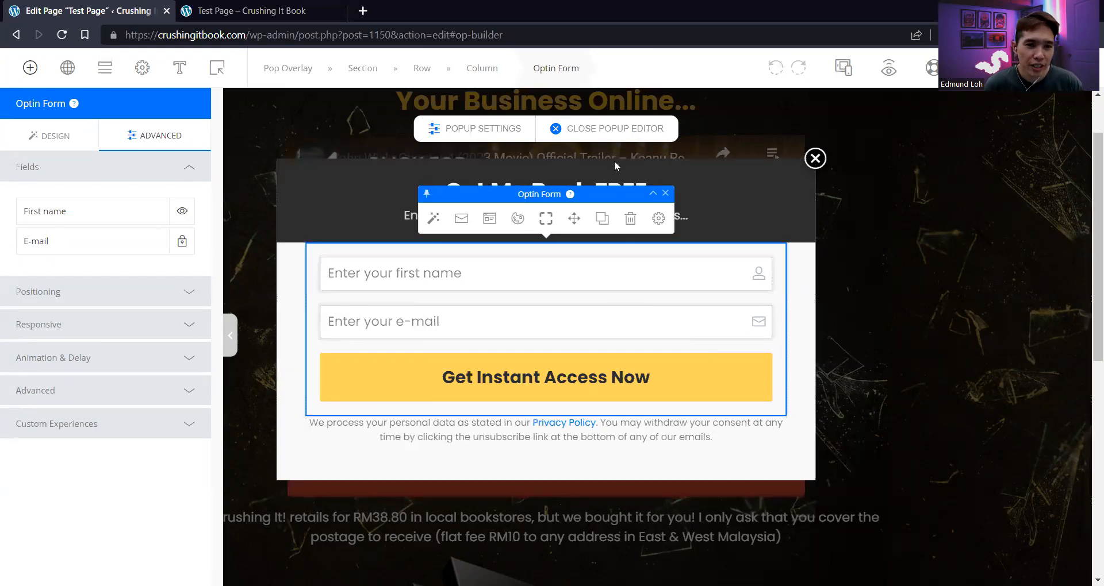
pyautogui.click(615, 129)
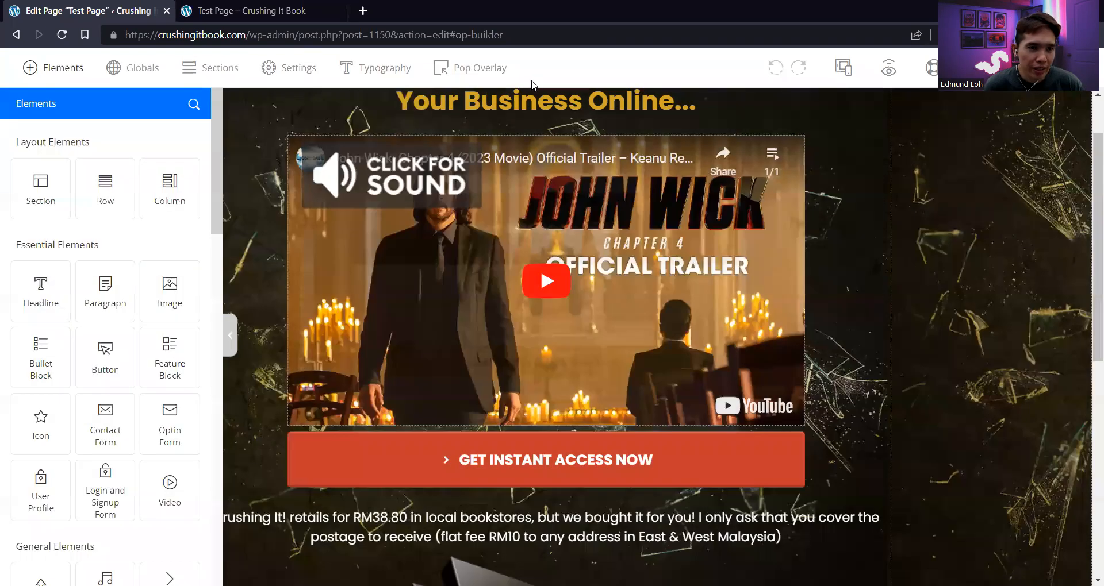
# Rename the existing popup Overlay 1 to OPTIN and close the popup editor
pyautogui.click(454, 67)
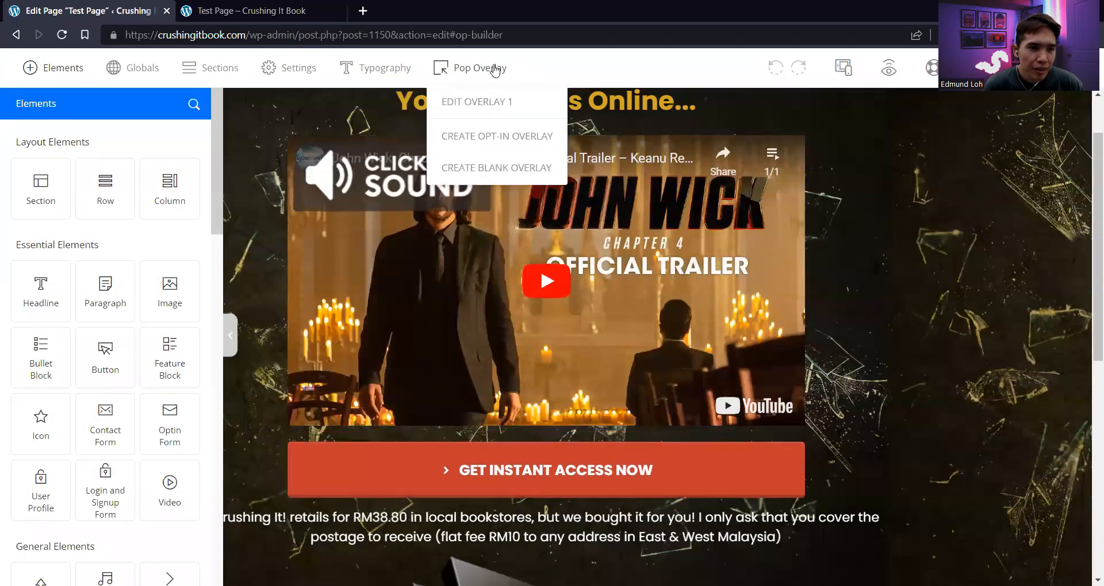
pyautogui.click(477, 104)
pyautogui.tripleClick(81, 231)
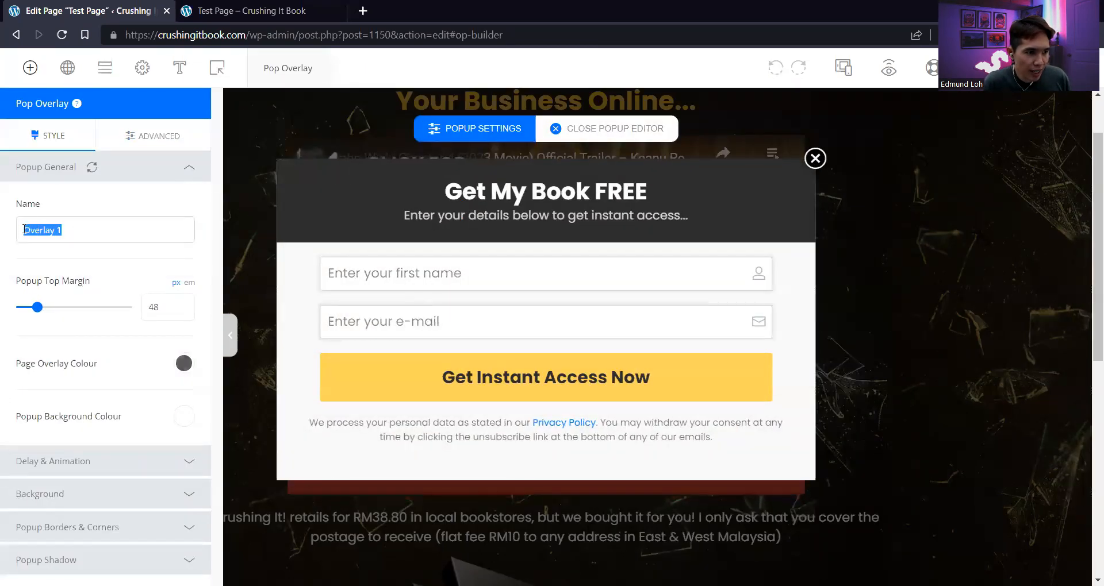
pyautogui.write('OPTIN')
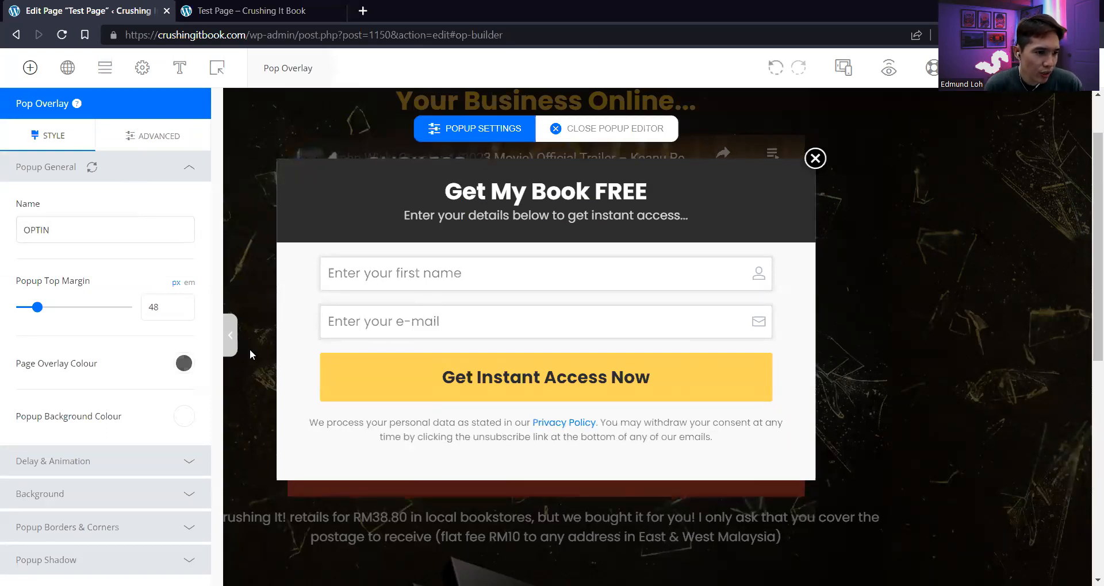
pyautogui.click(231, 336)
pyautogui.click(661, 128)
# Make the page's red Get Instant Access Now button show a popup overlay on click, with OPTIN as its trigger
pyautogui.scroll(-3, 724, 335)
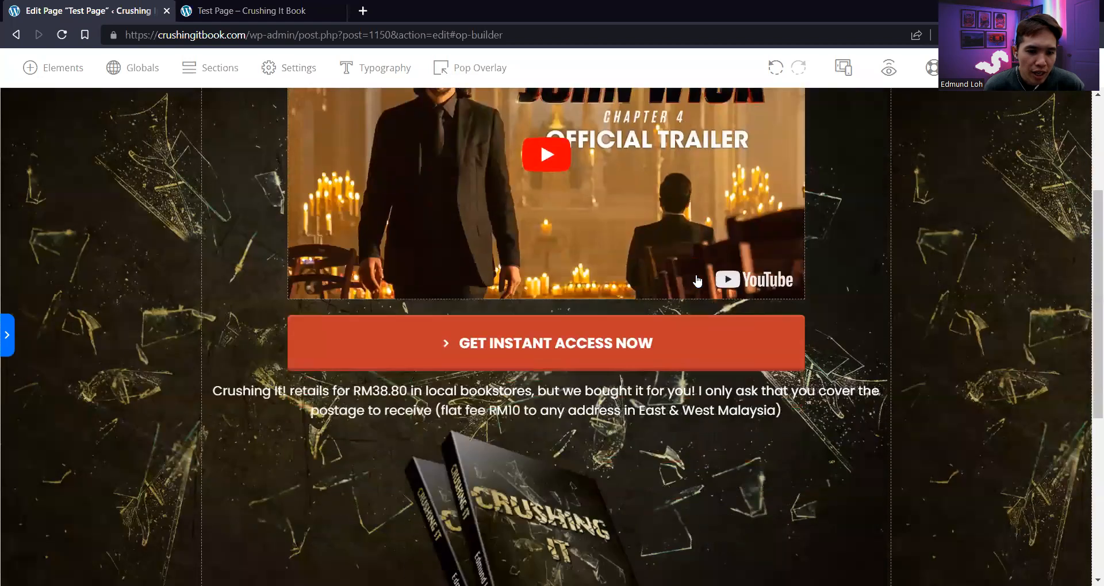
pyautogui.click(724, 335)
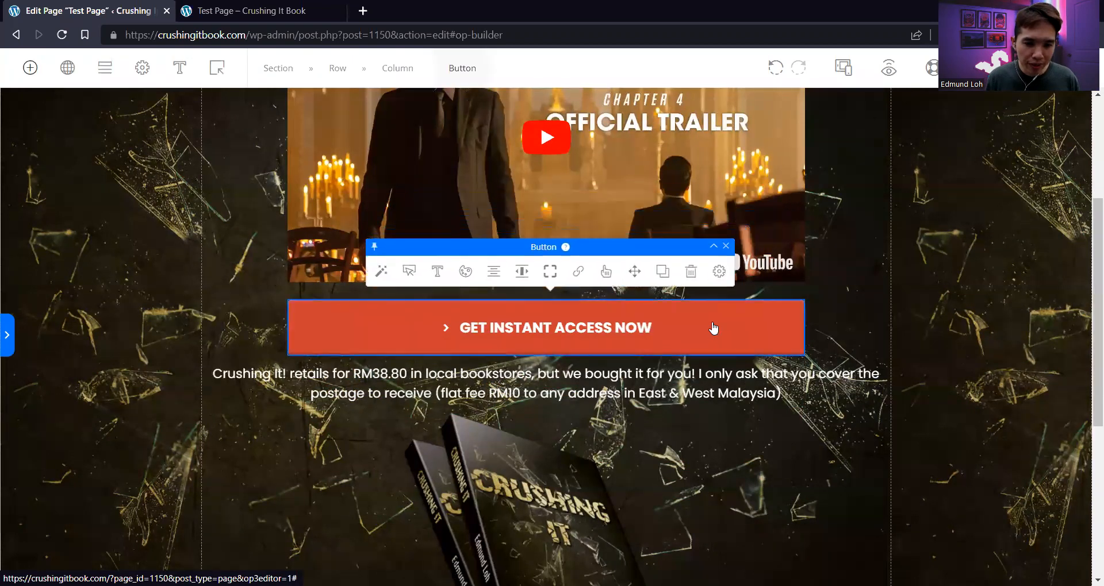
pyautogui.click(574, 279)
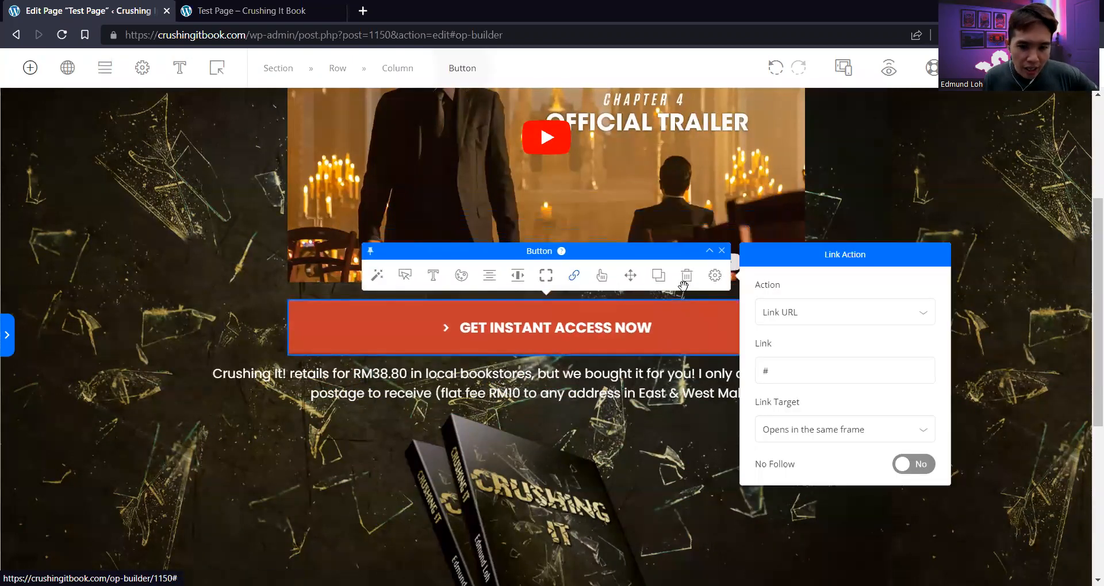
pyautogui.click(808, 320)
pyautogui.click(810, 409)
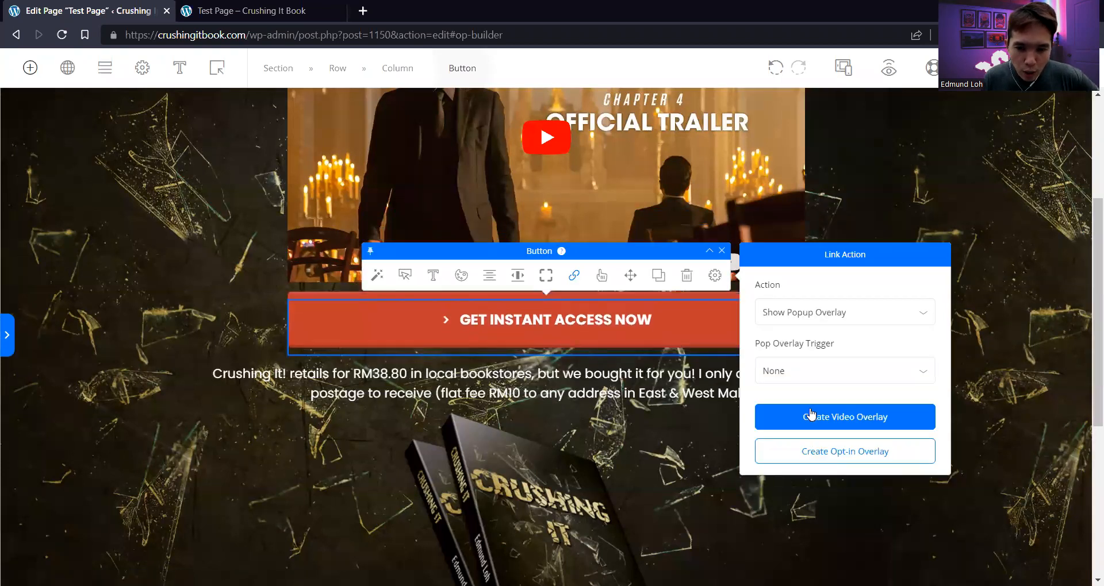
pyautogui.click(812, 375)
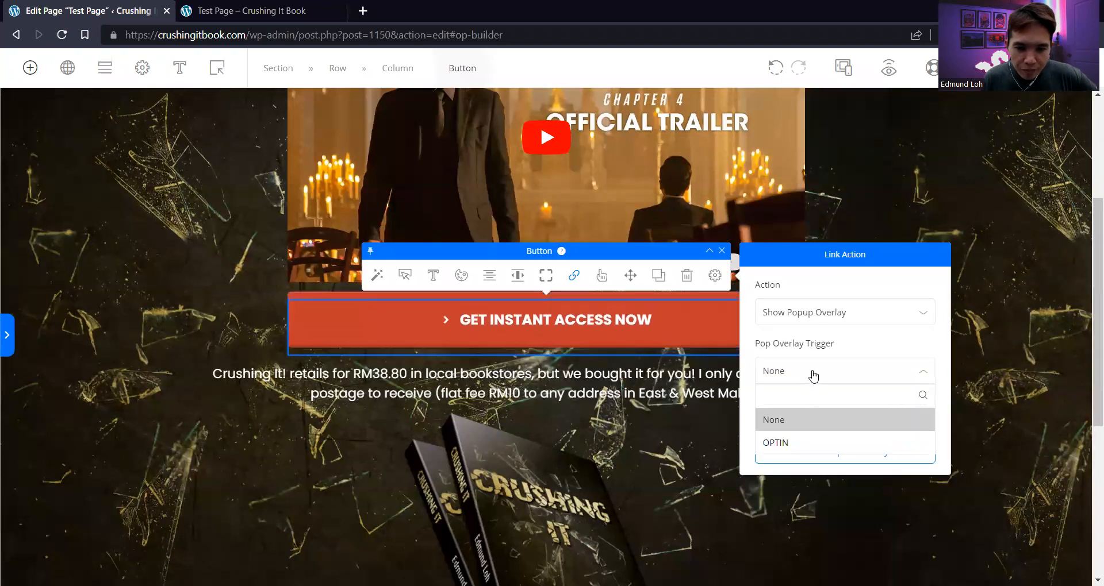
pyautogui.click(813, 444)
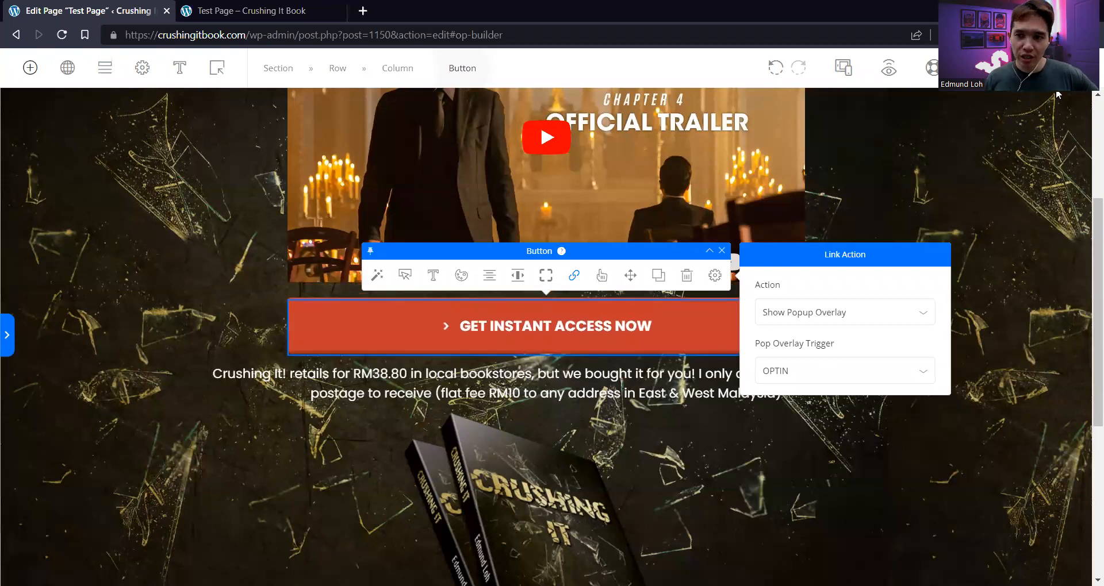
pyautogui.click(1055, 101)
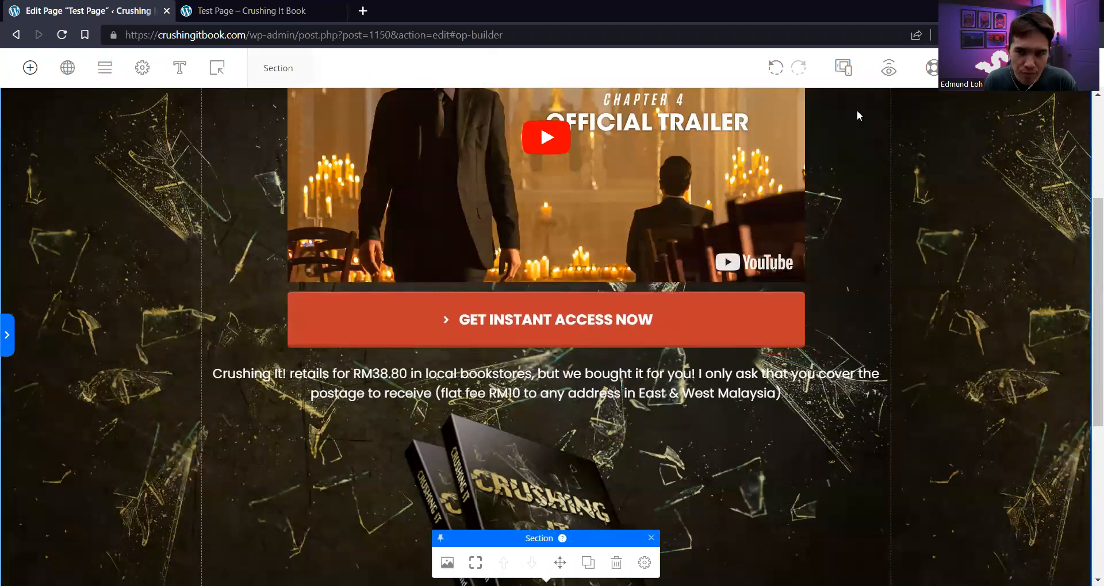
# Preview the test page in place of the old preview, open and close the opt-in popup from the red button, and return to the editor
pyautogui.click(890, 68)
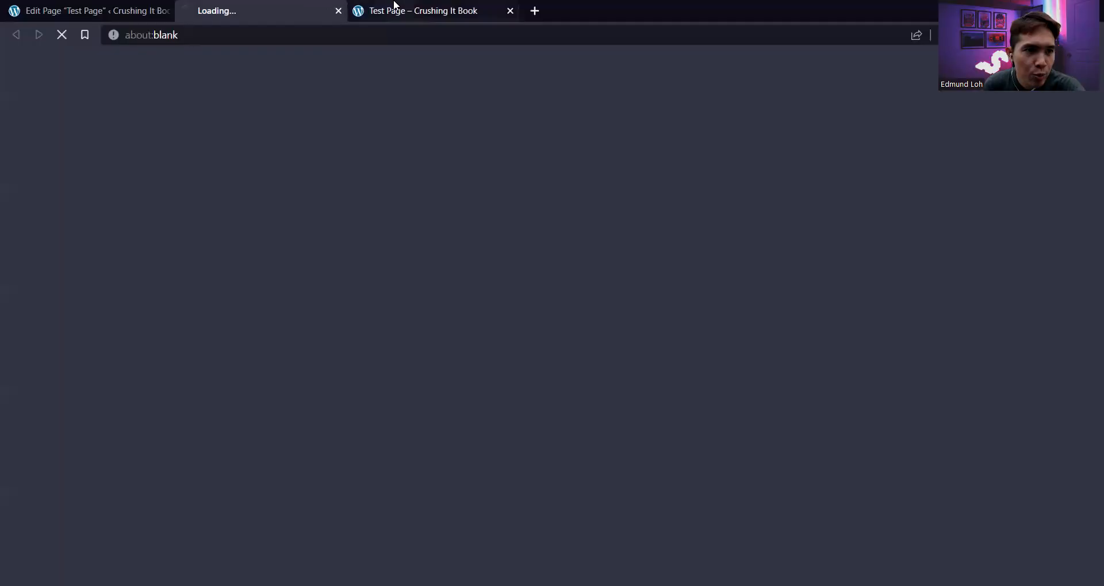
pyautogui.click(509, 11)
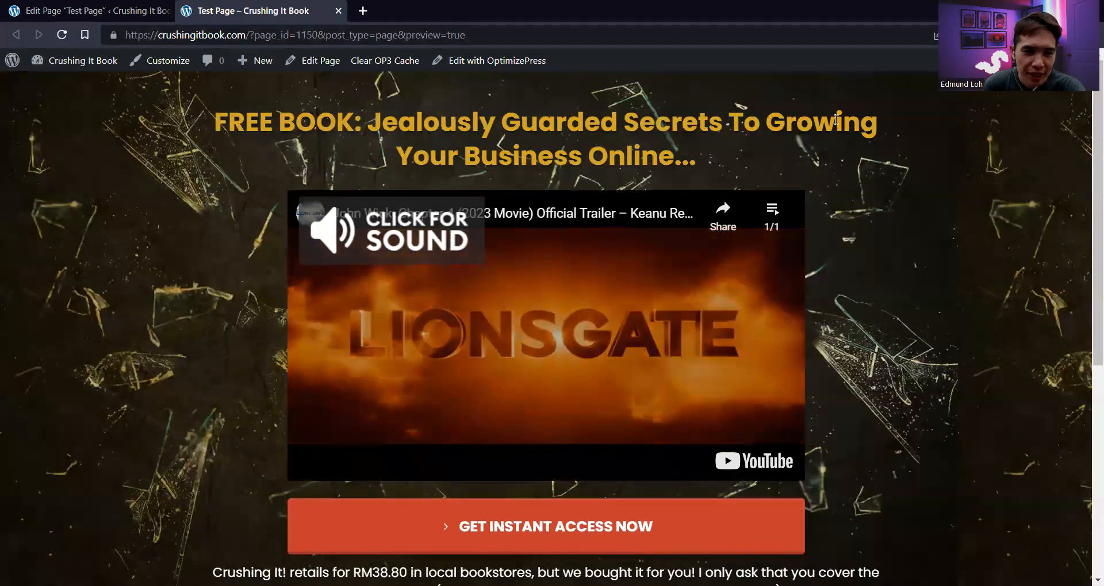
pyautogui.scroll(-1, 864, 141)
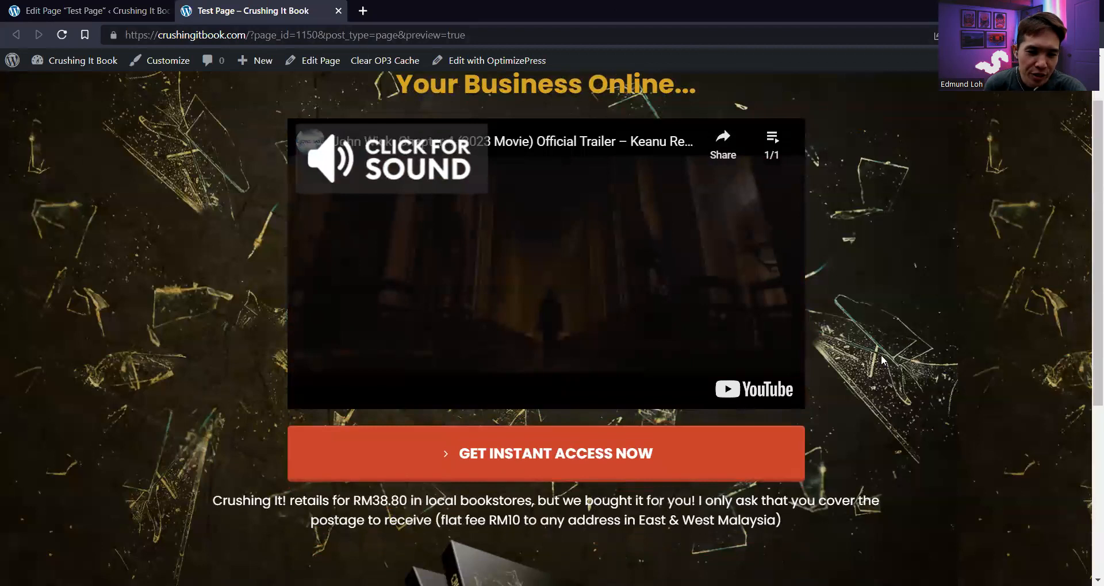
pyautogui.click(722, 458)
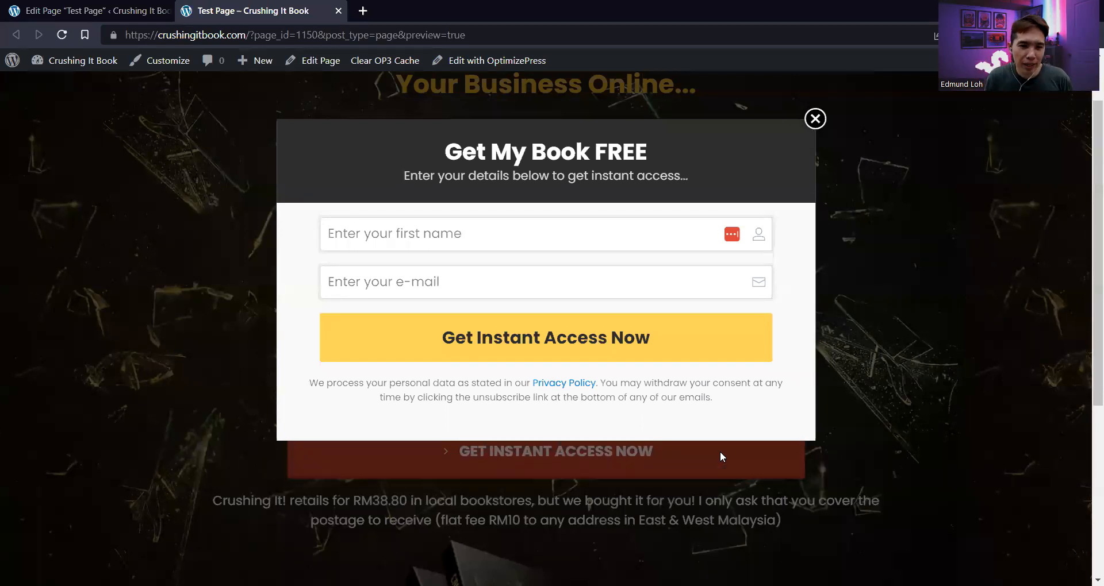
pyautogui.click(581, 226)
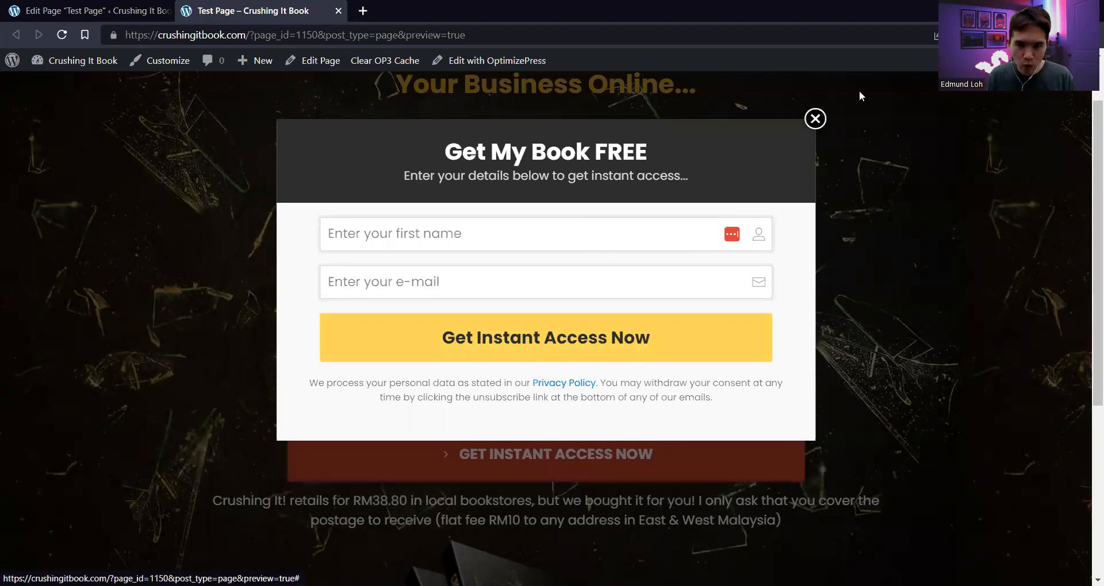
pyautogui.click(815, 119)
pyautogui.scroll(2, 822, 132)
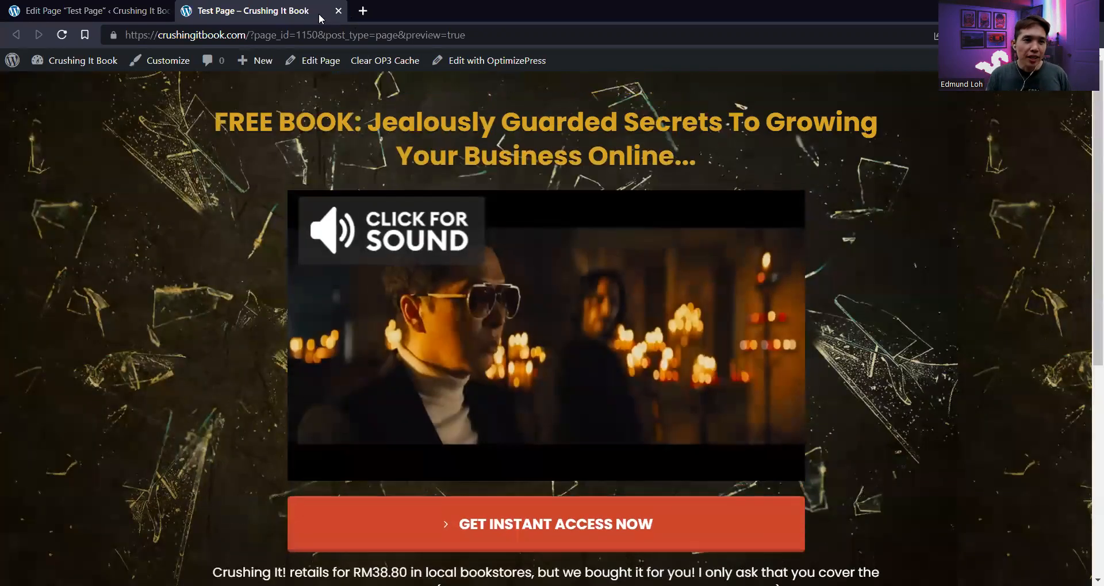
pyautogui.click(338, 11)
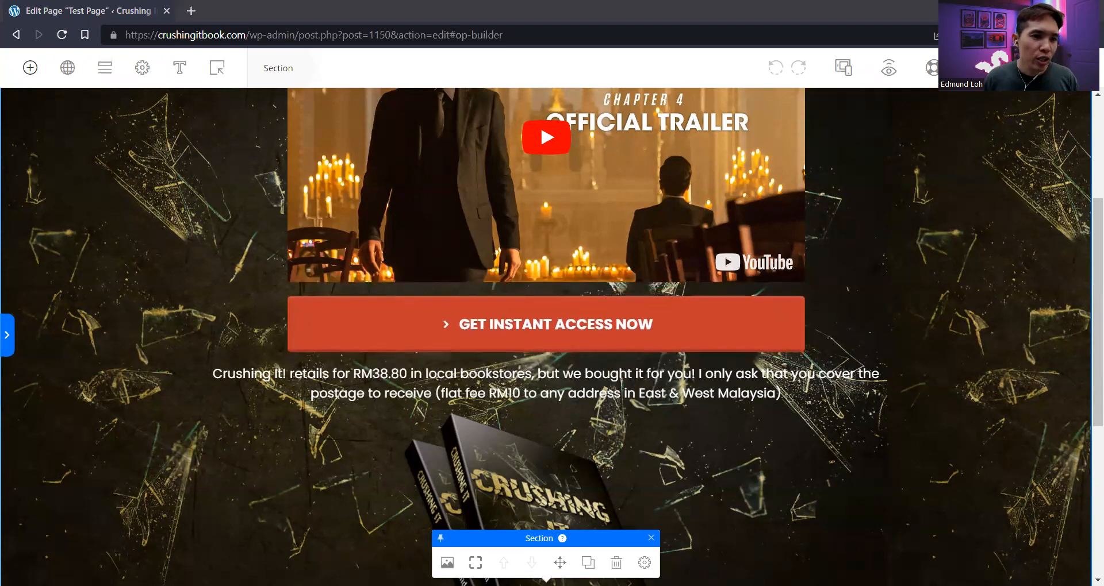
# Try out a Custom HTML element above the page headline, open its code field, and delete the element again
pyautogui.scroll(4, 425, 178)
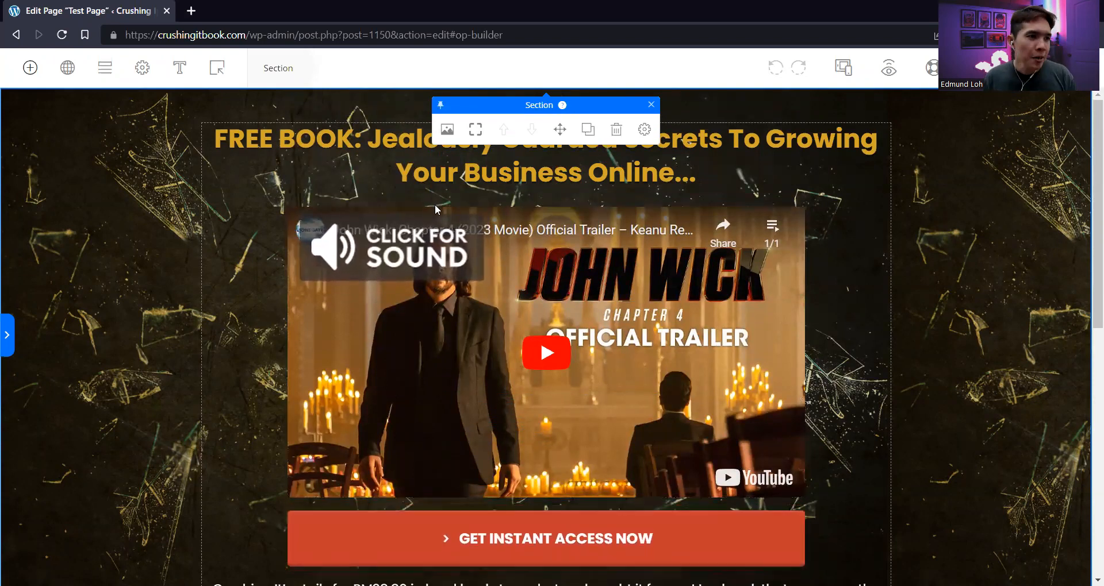
pyautogui.click(30, 68)
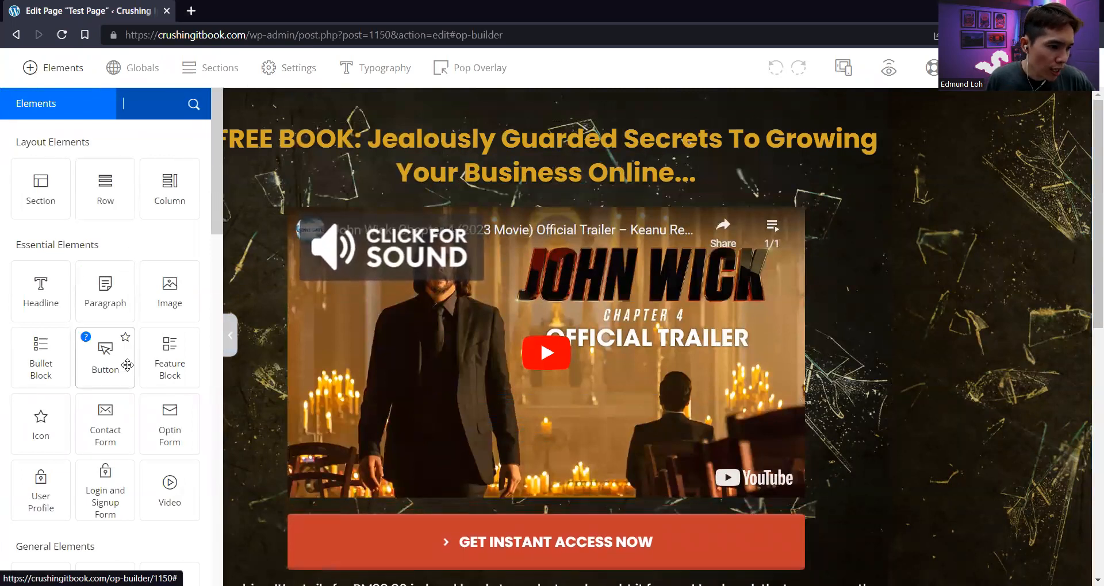
pyautogui.scroll(-5, 129, 345)
pyautogui.scroll(-2, 128, 366)
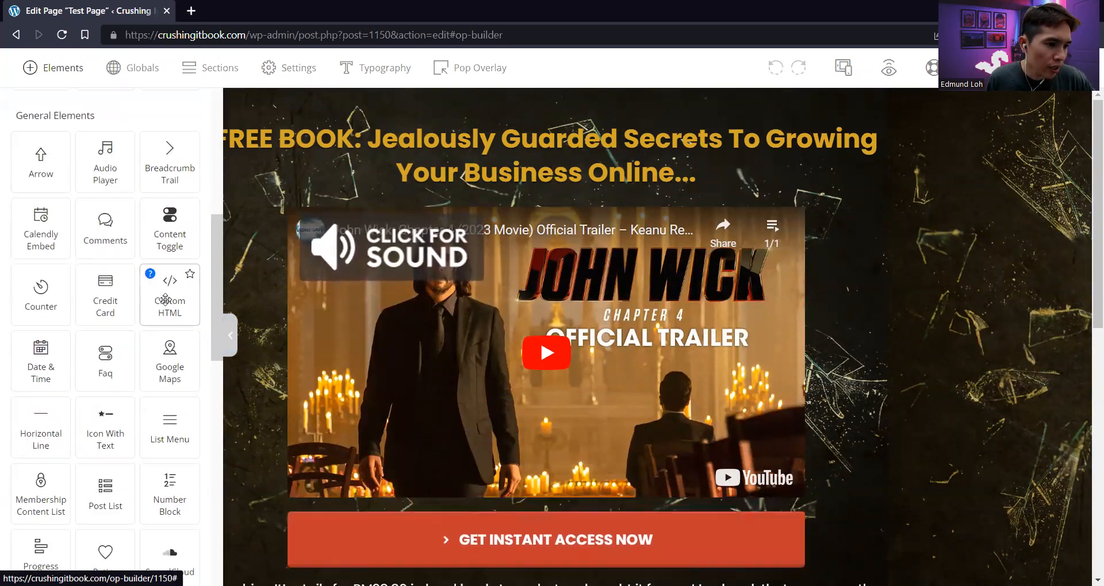
pyautogui.moveTo(168, 297)
pyautogui.mouseDown()
pyautogui.moveTo(395, 237)
pyautogui.moveTo(655, 432)
pyautogui.moveTo(655, 403)
pyautogui.moveTo(653, 463)
pyautogui.moveTo(658, 407)
pyautogui.moveTo(558, 144)
pyautogui.mouseUp()
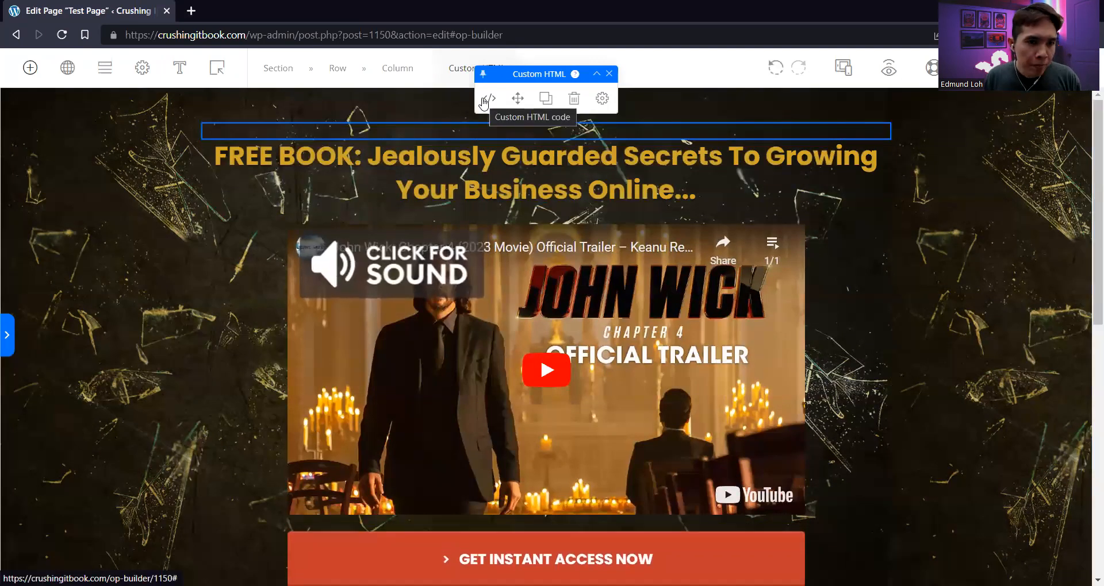
pyautogui.click(486, 101)
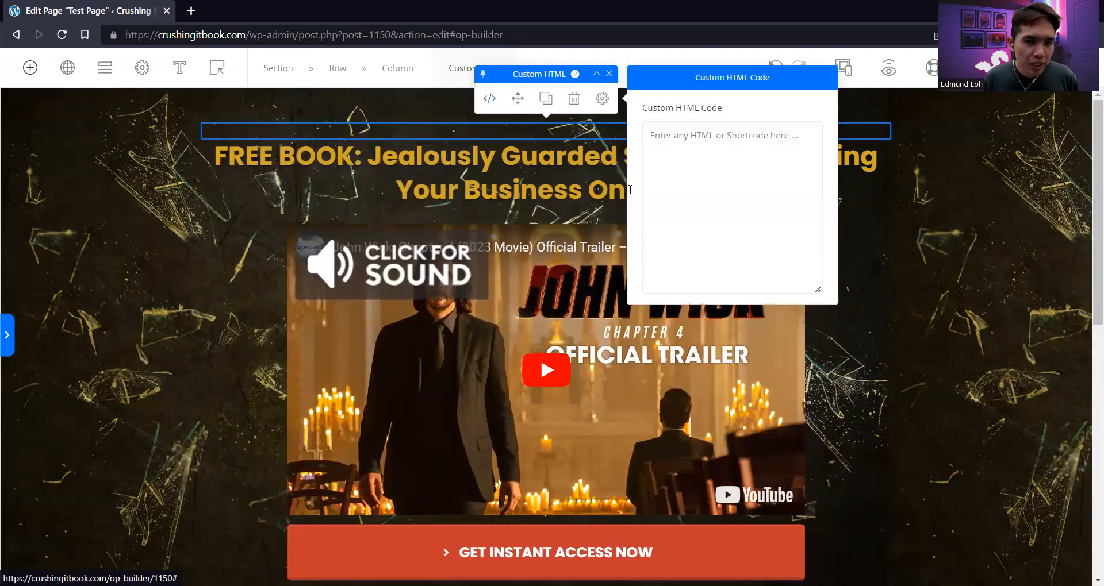
pyautogui.click(743, 227)
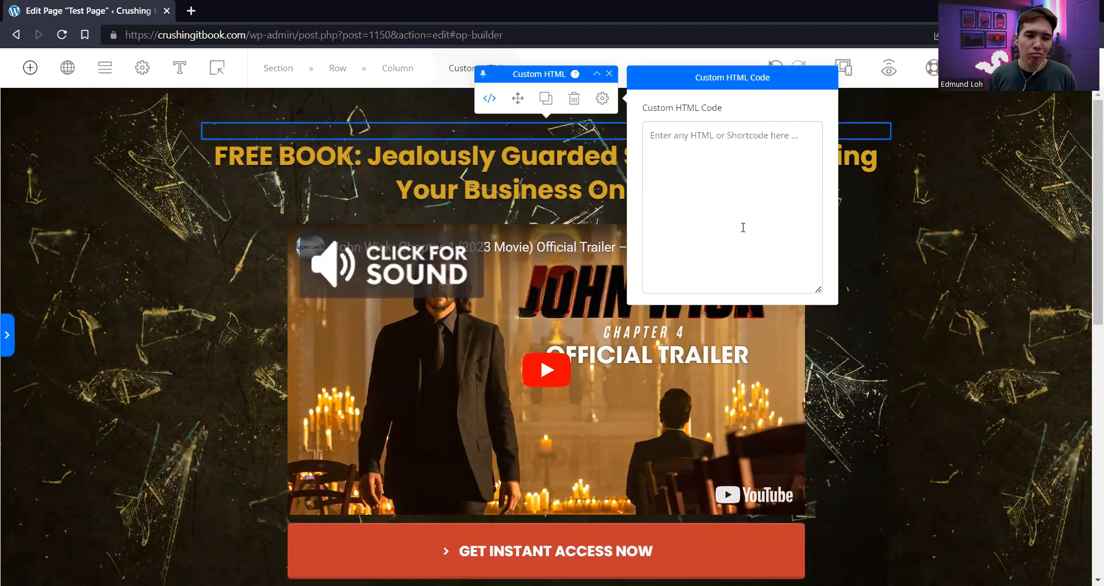
pyautogui.click(573, 99)
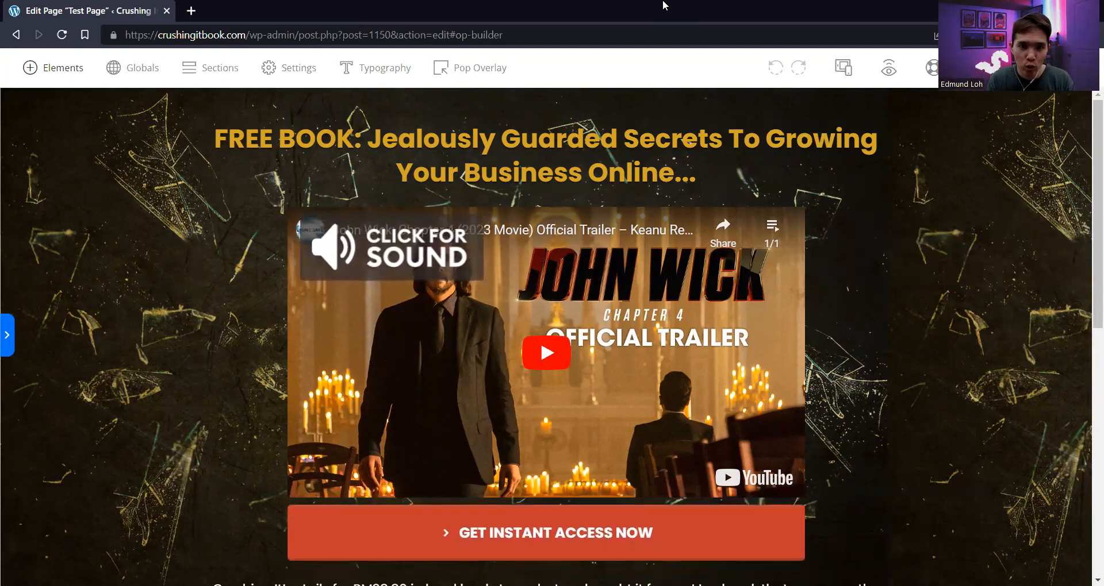
# Add a new single-column section at the end of the page with 48 px of space above and below
pyautogui.scroll(-10, 574, 395)
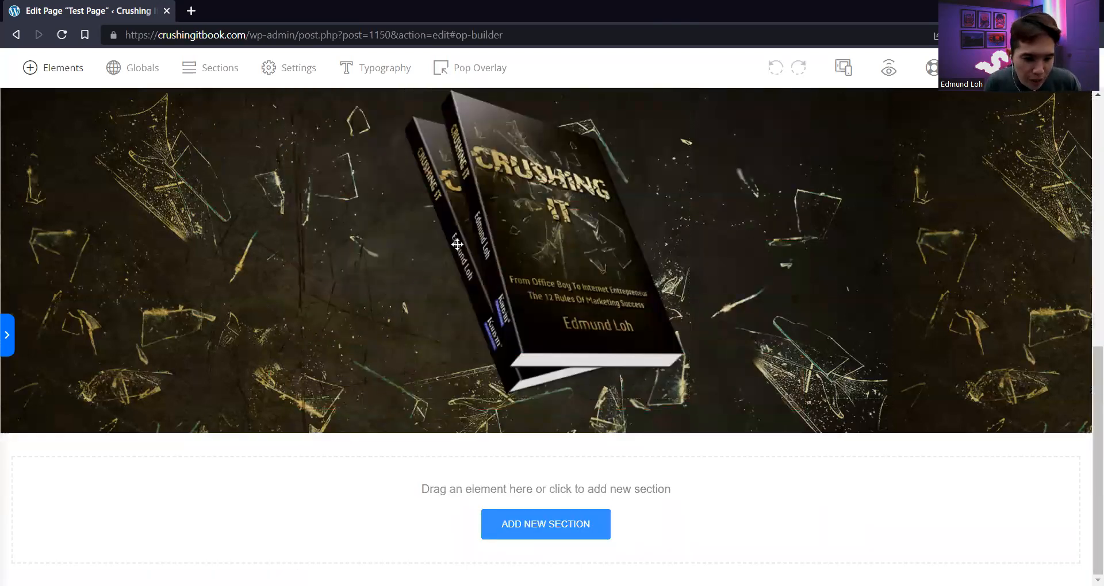
pyautogui.click(538, 526)
pyautogui.click(437, 521)
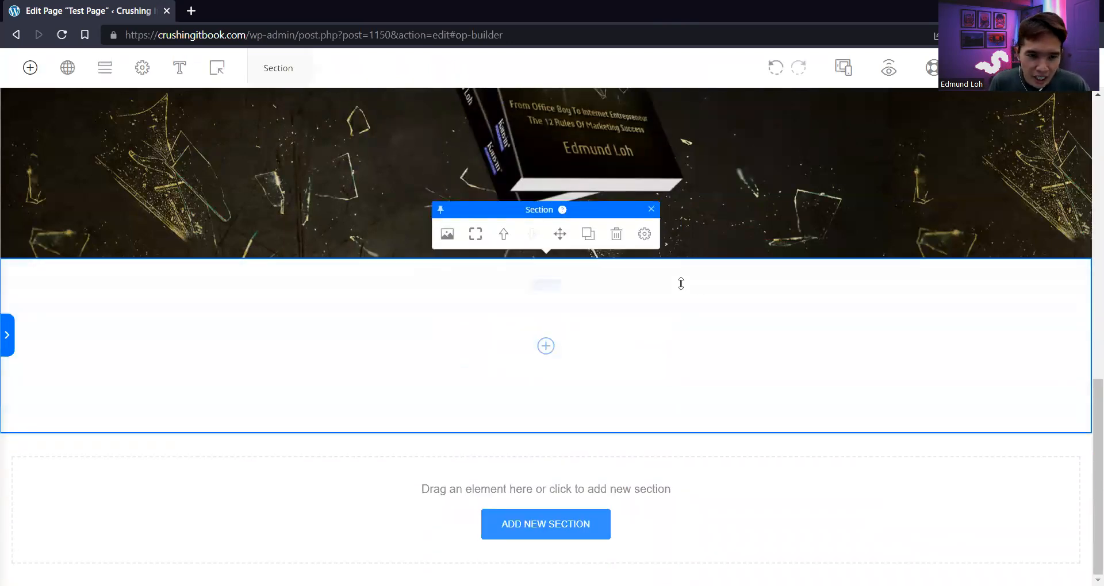
pyautogui.click(644, 234)
pyautogui.doubleClick(831, 268)
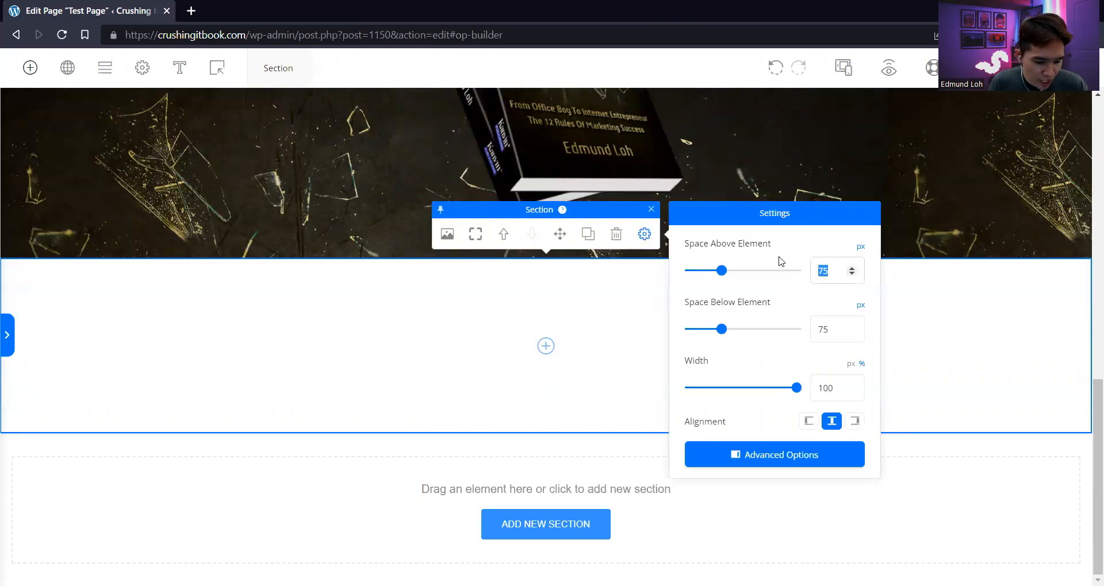
pyautogui.write('48')
pyautogui.doubleClick(830, 330)
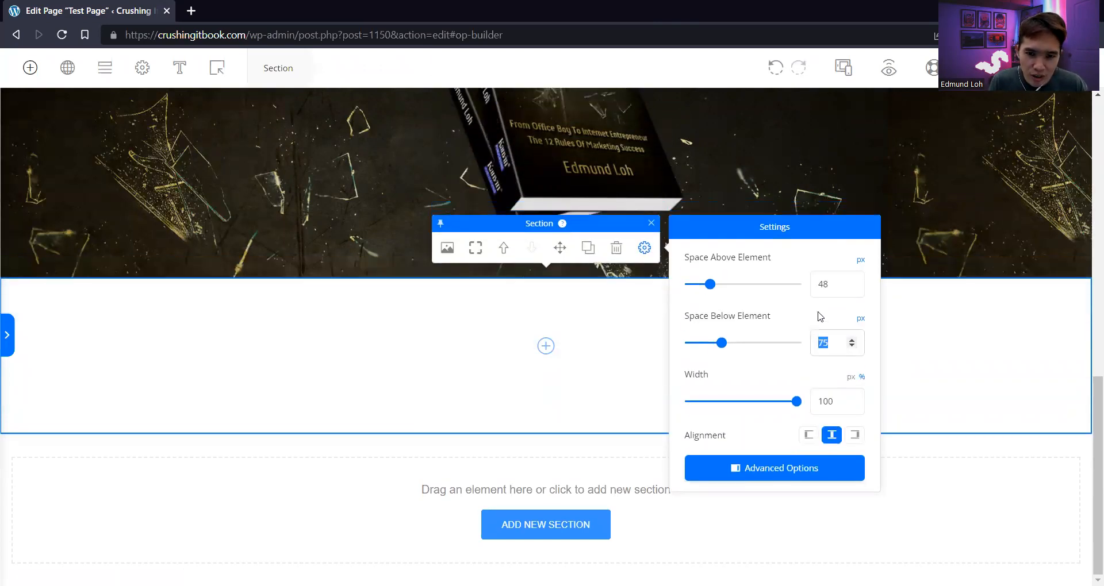
pyautogui.write('48')
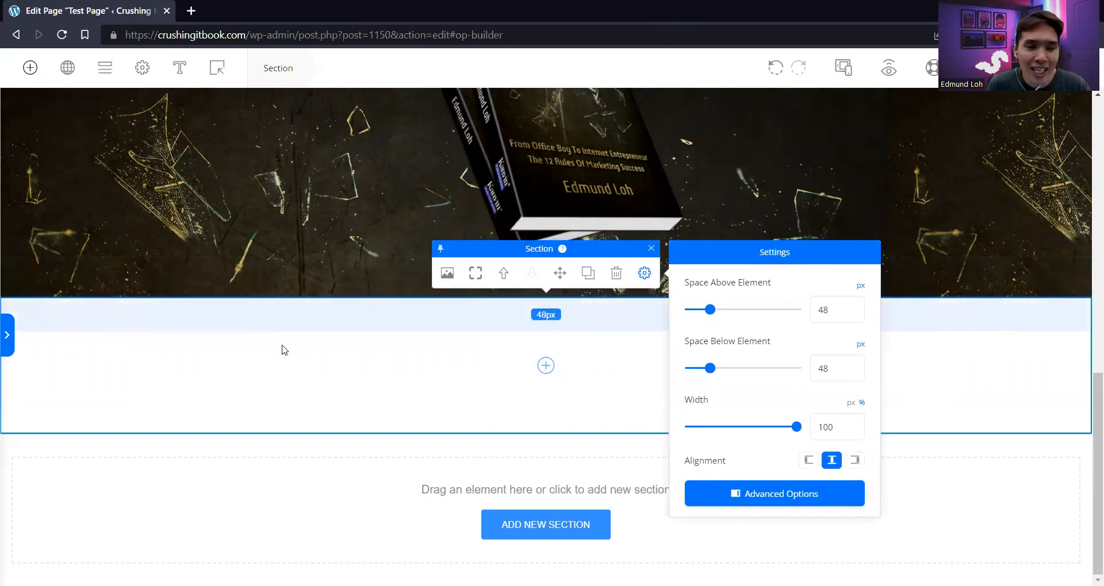
# Set the width of the new section's row to 960 px
pyautogui.click(493, 340)
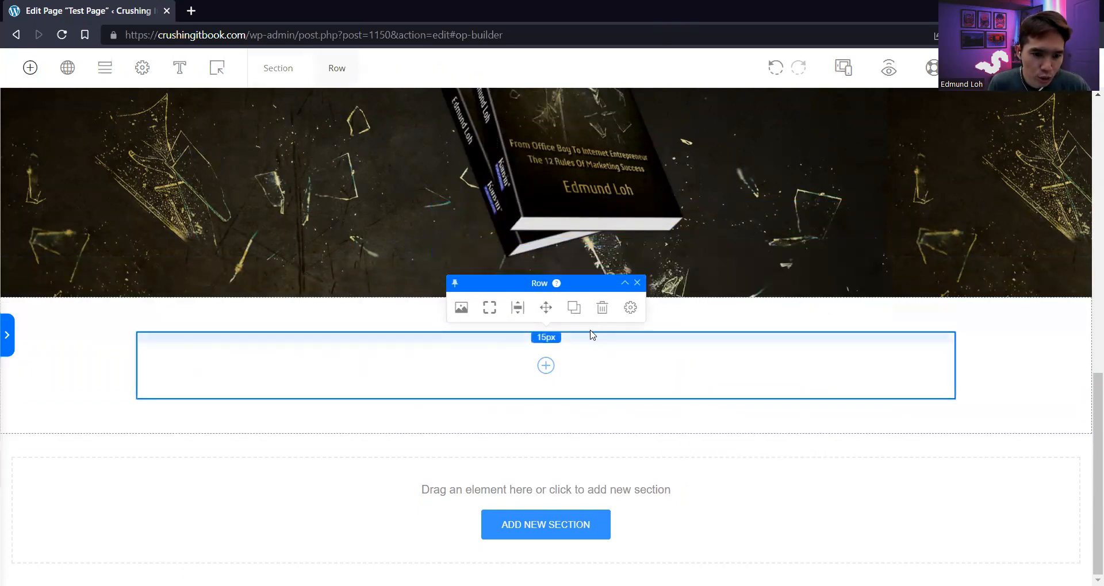
pyautogui.click(633, 315)
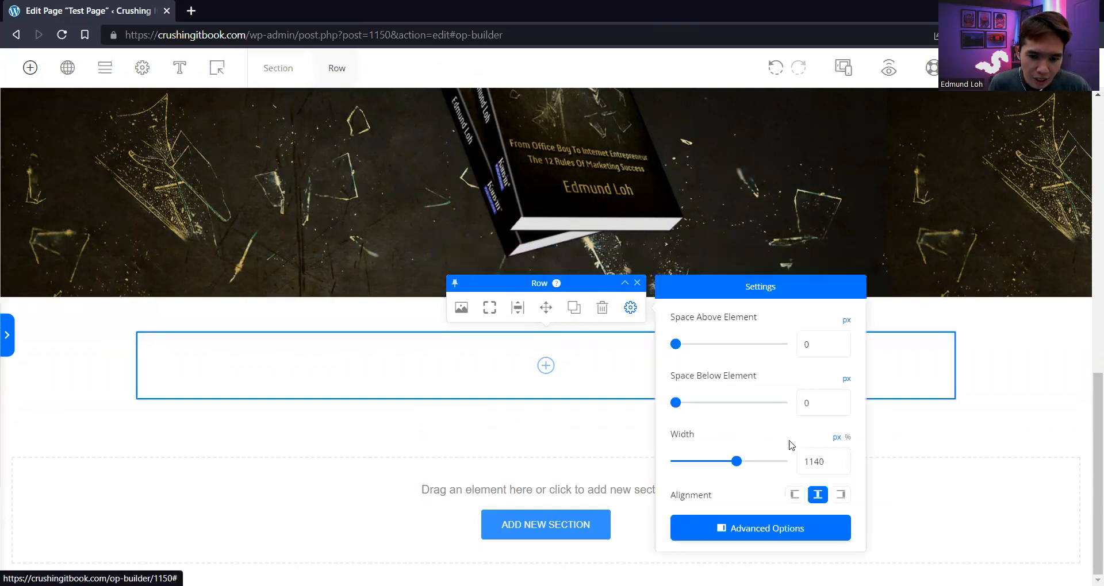
pyautogui.moveTo(820, 462); pyautogui.dragTo(796, 461)
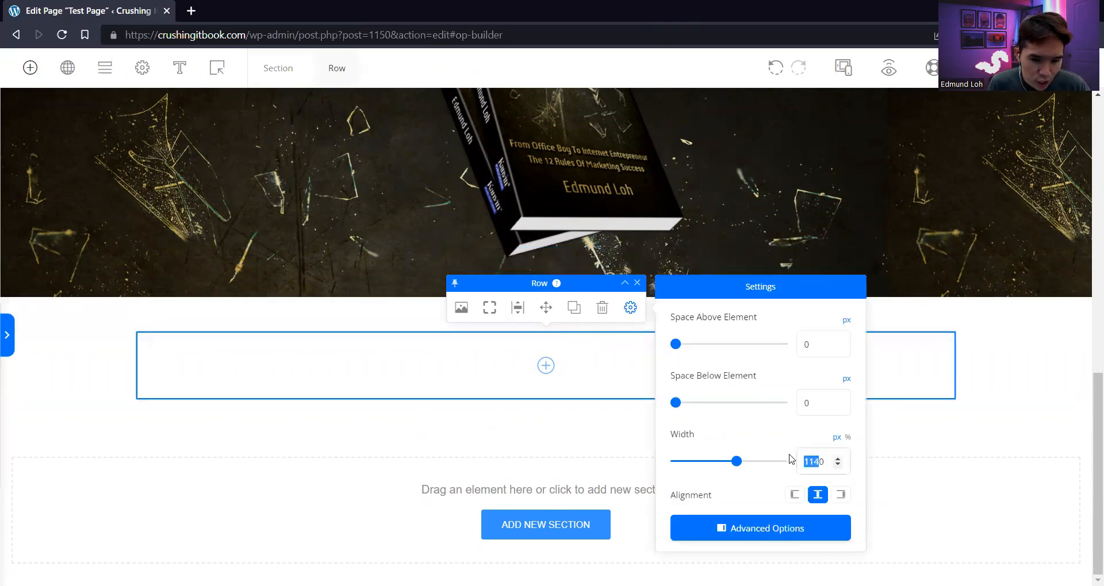
pyautogui.write('96')
pyautogui.click(820, 403)
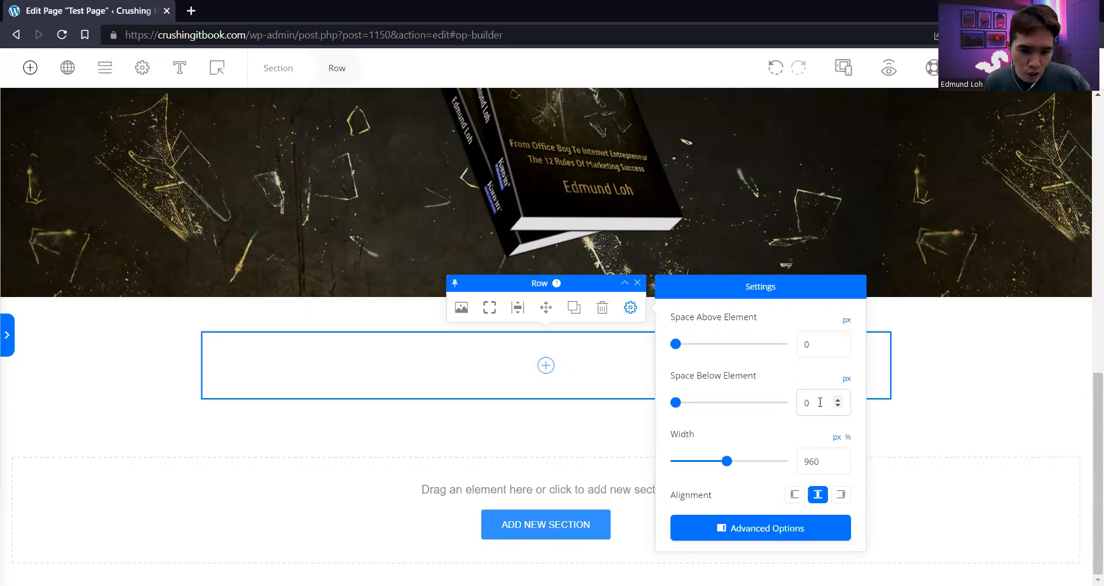
# Set the new row's top and bottom padding to 0 px and collapse the advanced options
pyautogui.click(738, 532)
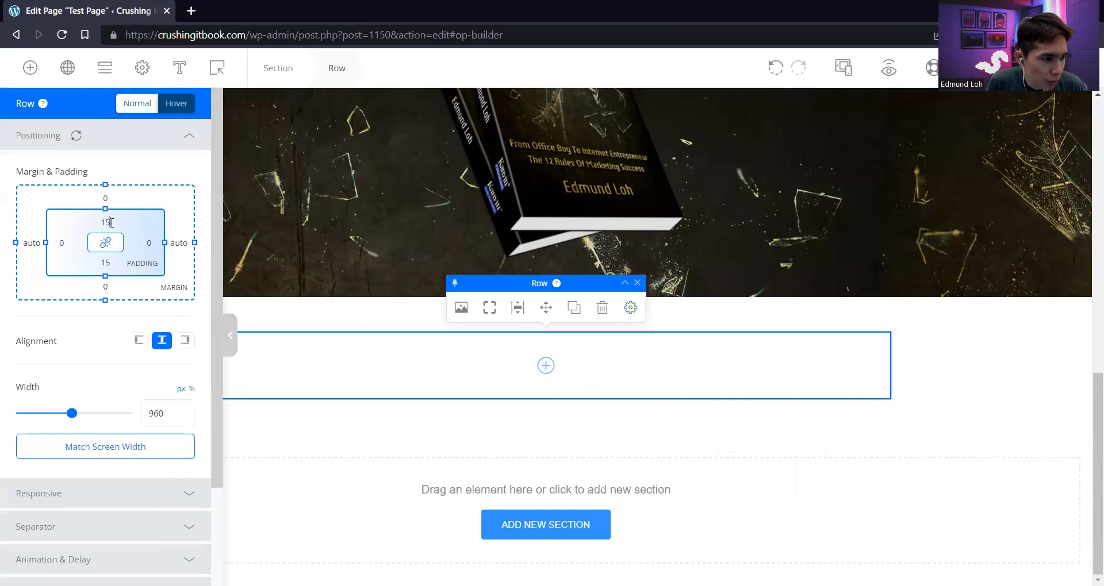
pyautogui.write('0')
pyautogui.moveTo(115, 263); pyautogui.dragTo(89, 267)
pyautogui.write('0')
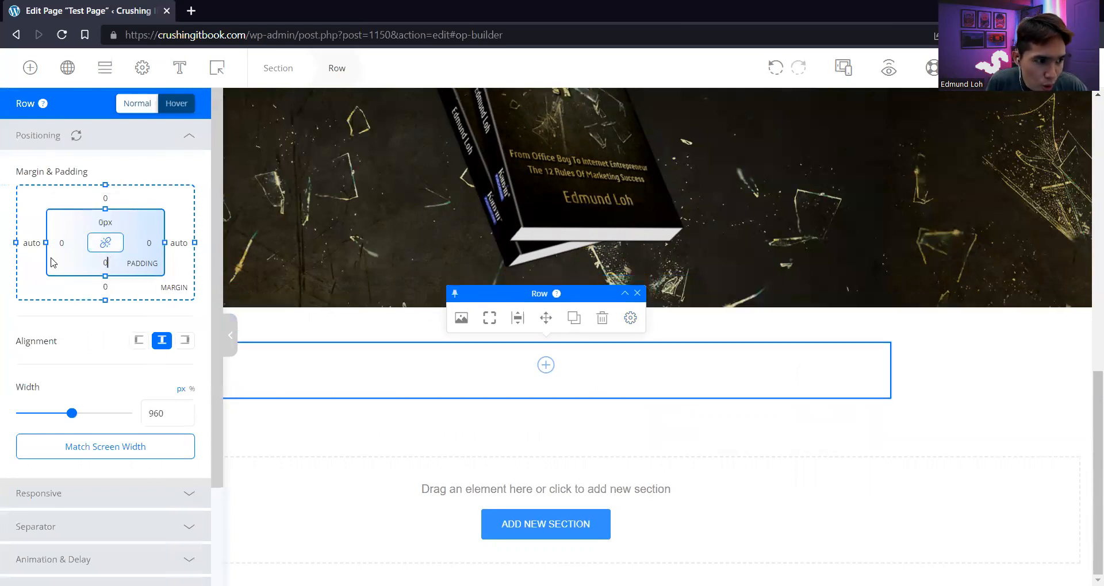
pyautogui.click(59, 266)
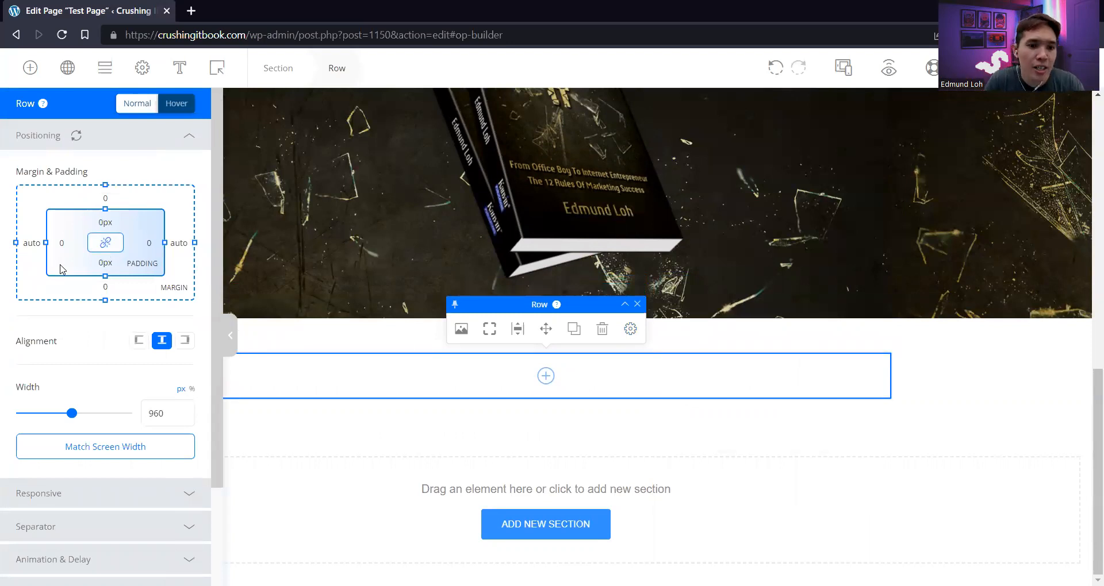
pyautogui.click(1019, 393)
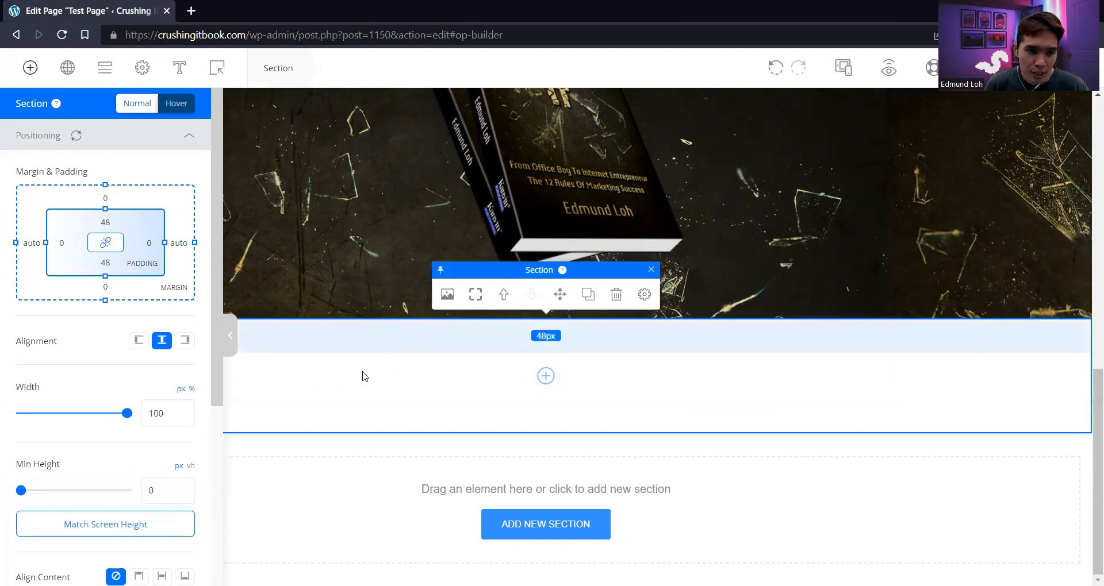
pyautogui.click(226, 340)
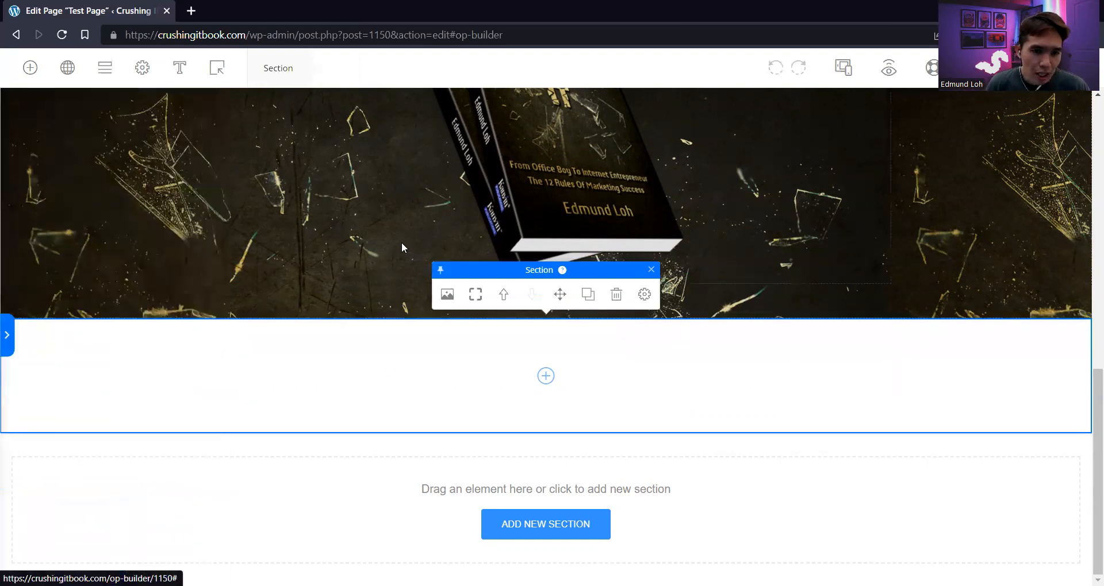
# Move the Crushing It book image from the dark section into the empty row of the new white section
pyautogui.click(563, 198)
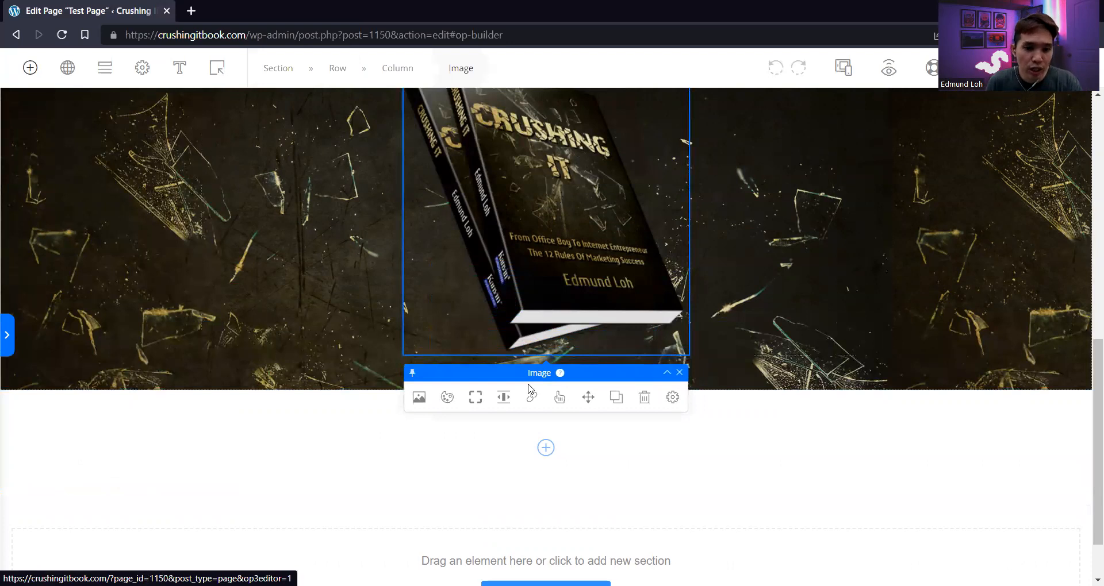
pyautogui.scroll(3, 592, 353)
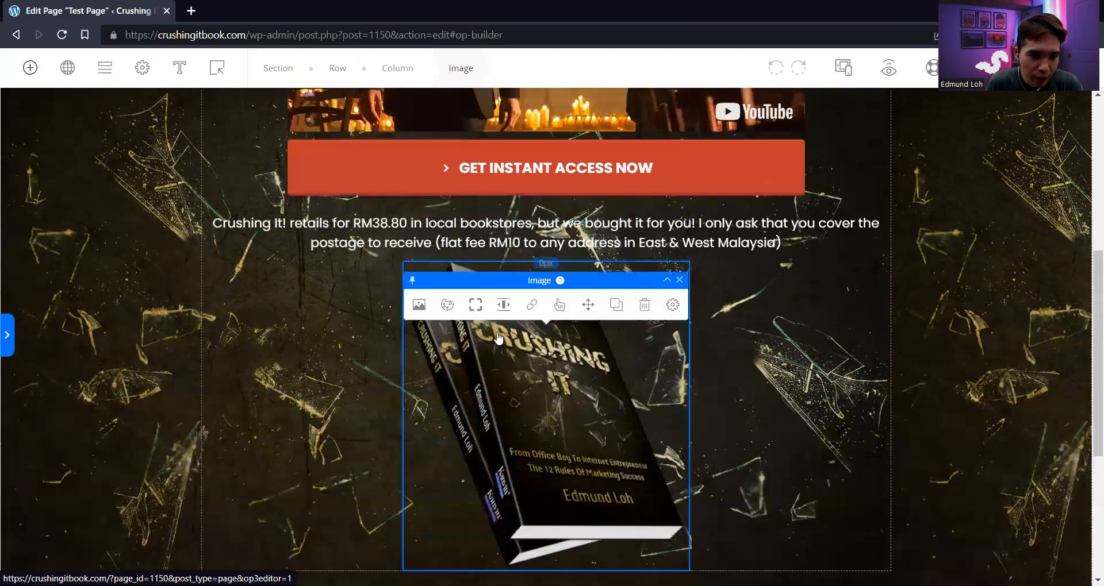
pyautogui.scroll(-1, 498, 339)
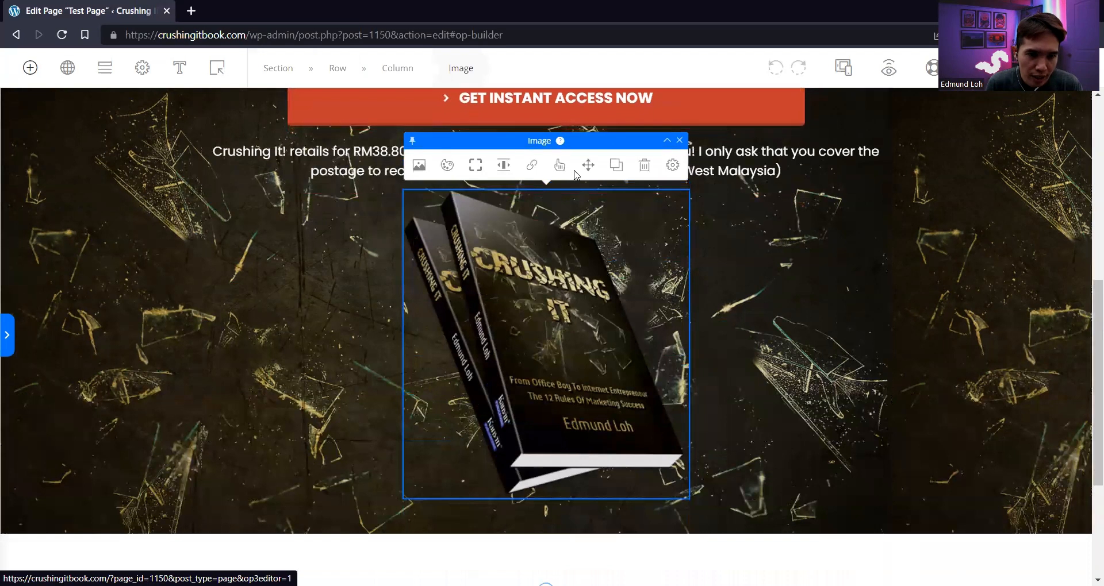
pyautogui.moveTo(588, 165); pyautogui.dragTo(546, 372)
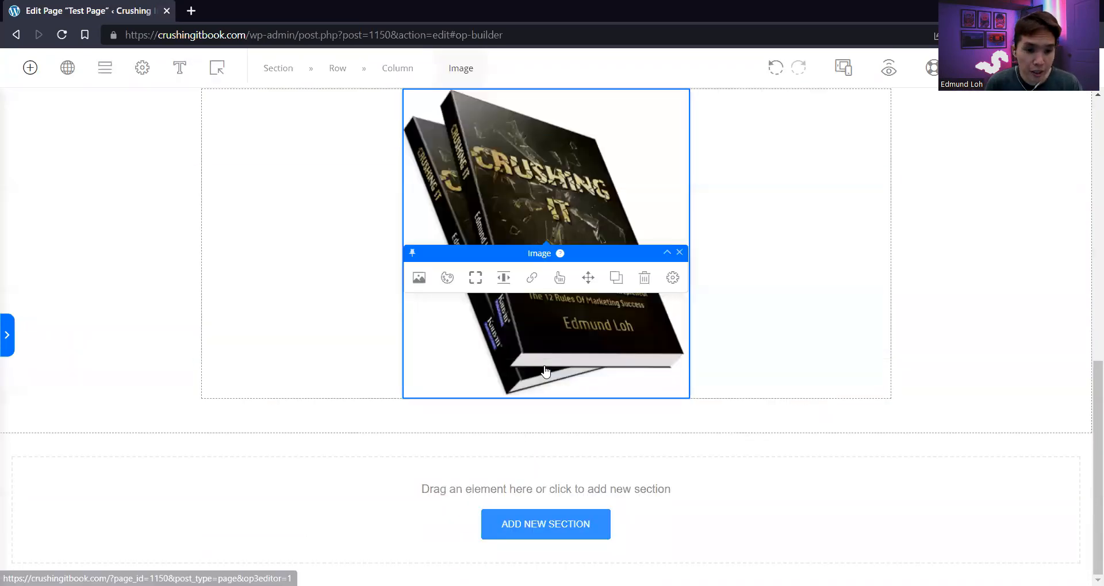
# Change the book image's title to CI Book
pyautogui.scroll(3, 652, 242)
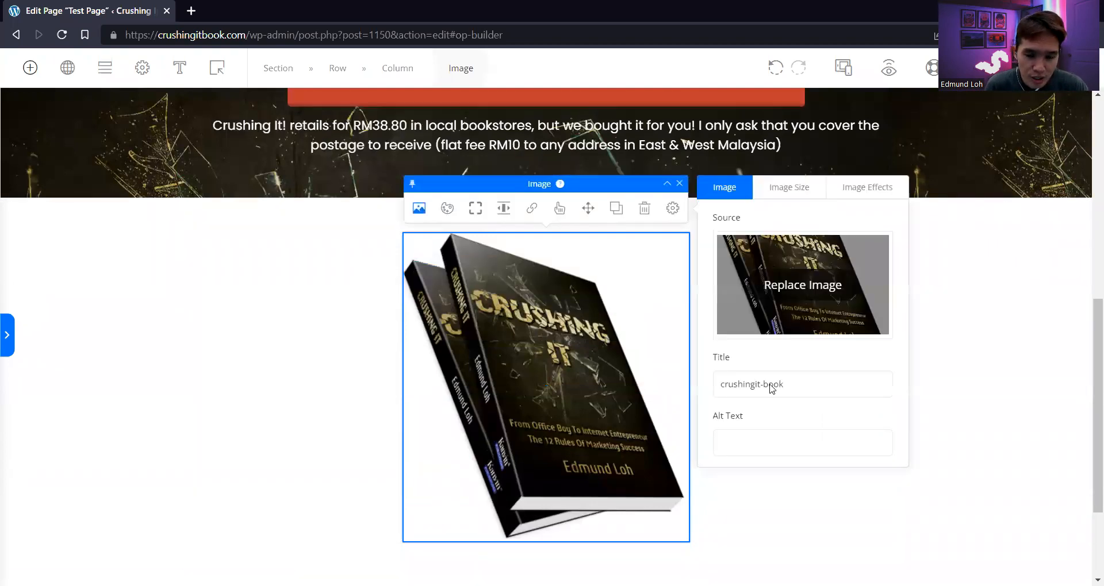
pyautogui.tripleClick(766, 387)
pyautogui.press('BackSpace')
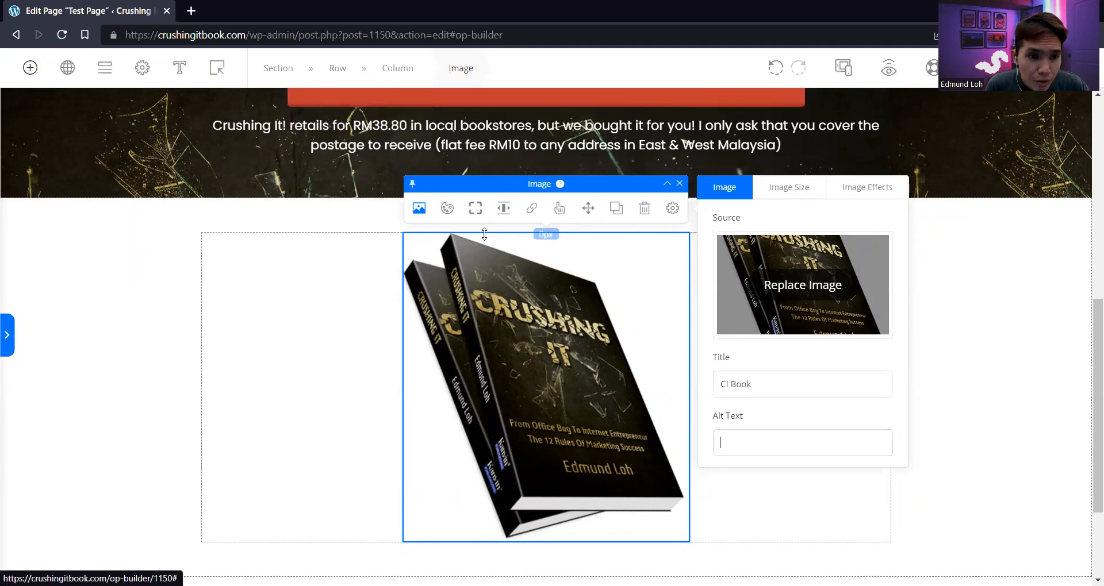
# Shrink the book image to a width of 225 px, keeping automatic height
pyautogui.click(796, 186)
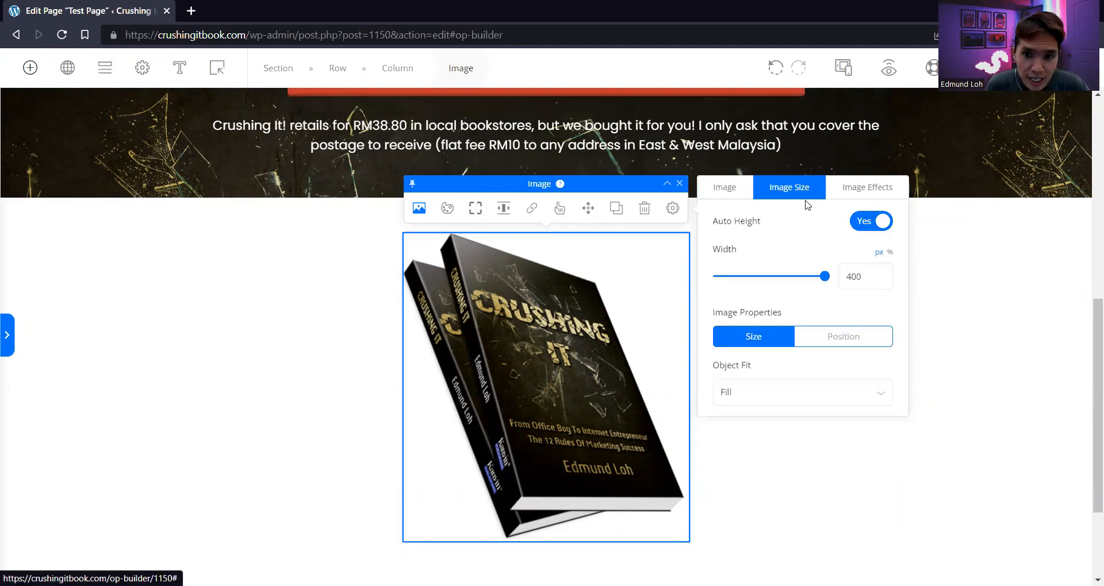
pyautogui.moveTo(823, 278); pyautogui.dragTo(784, 281)
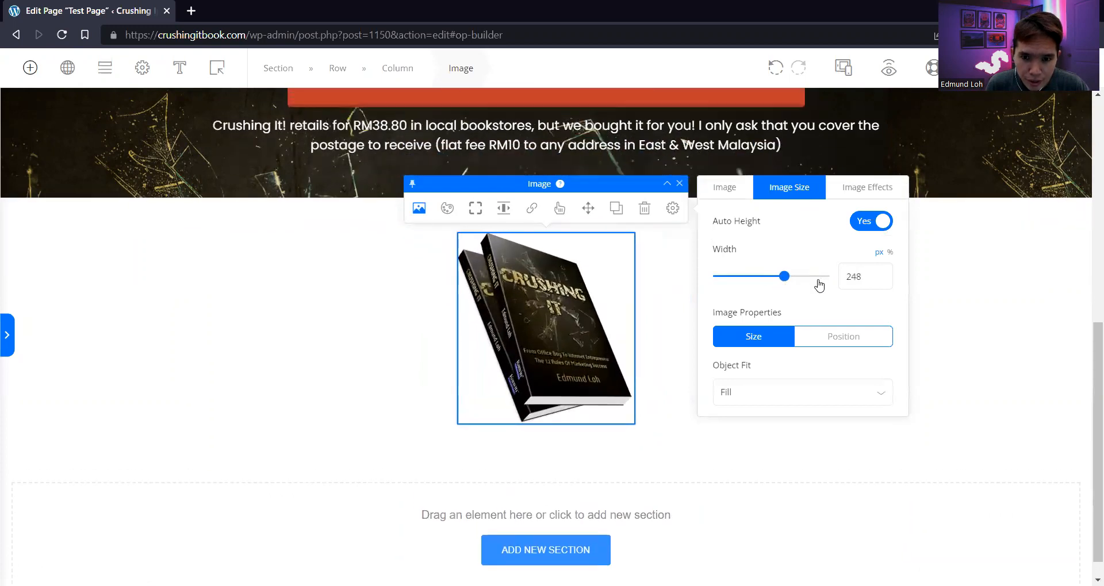
pyautogui.write('22')
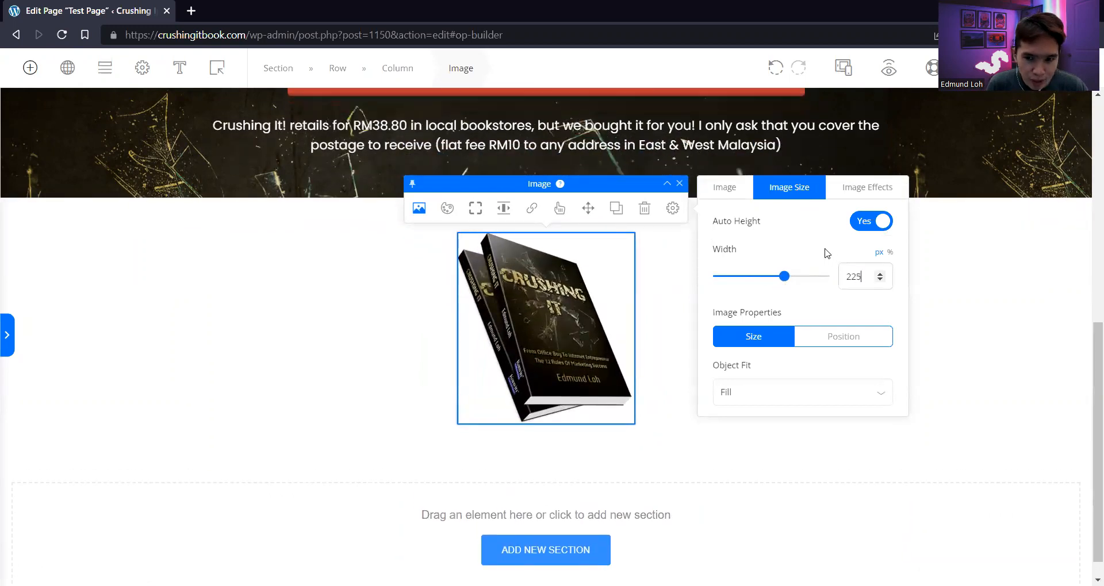
pyautogui.write('5')
pyautogui.press('Return')
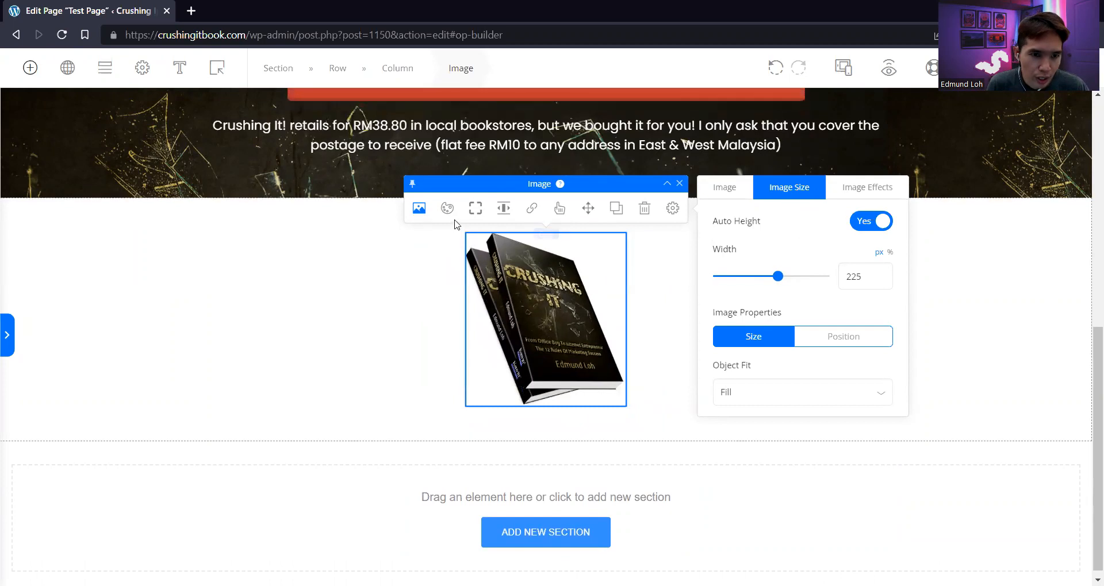
# Review the book image's effects, alignment and link action settings
pyautogui.click(883, 185)
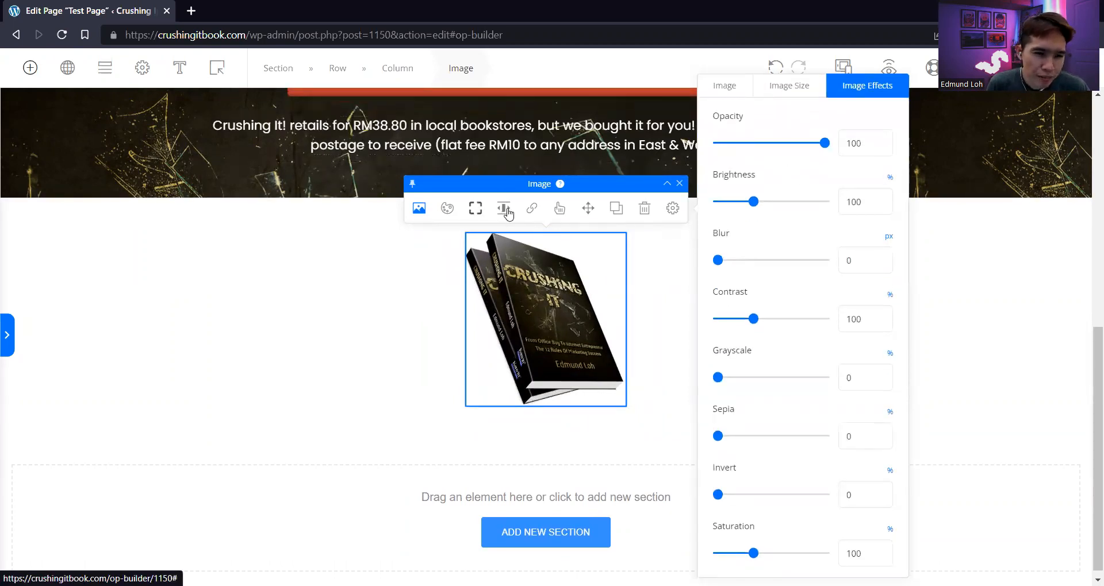
pyautogui.click(504, 210)
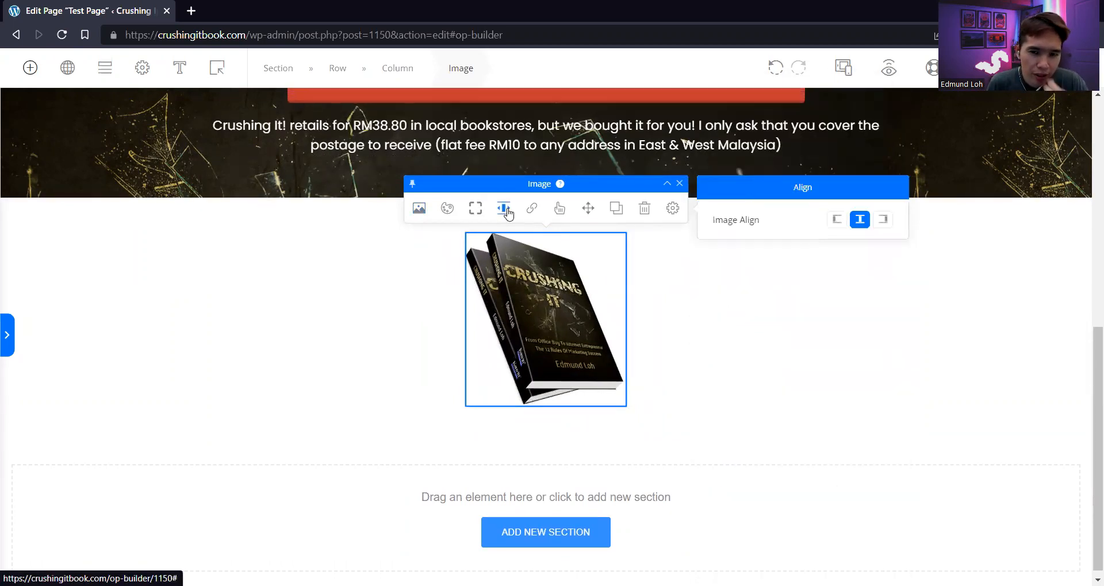
pyautogui.click(837, 219)
pyautogui.click(596, 219)
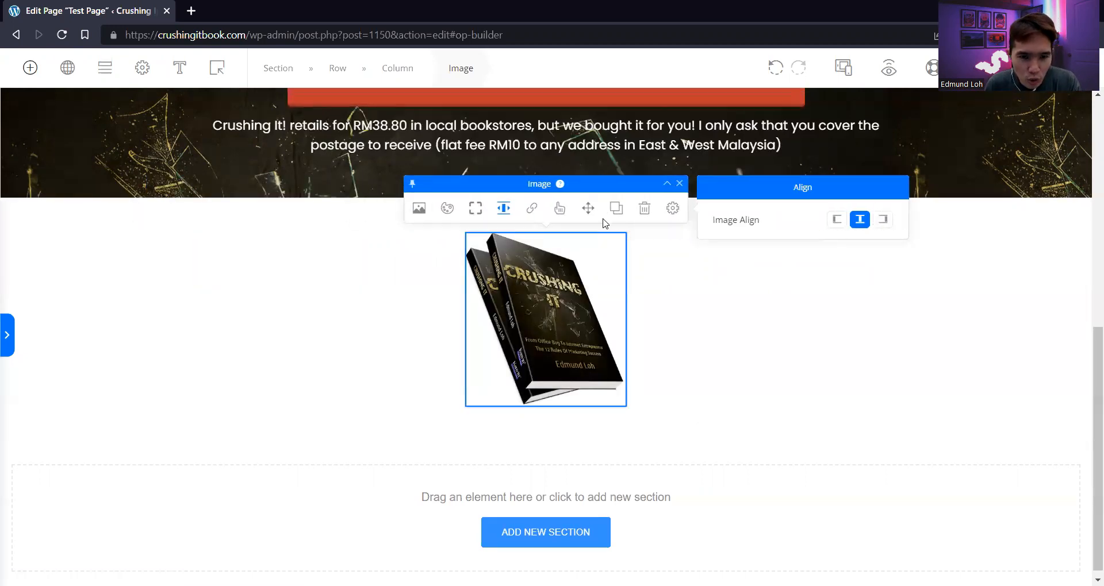
pyautogui.click(538, 214)
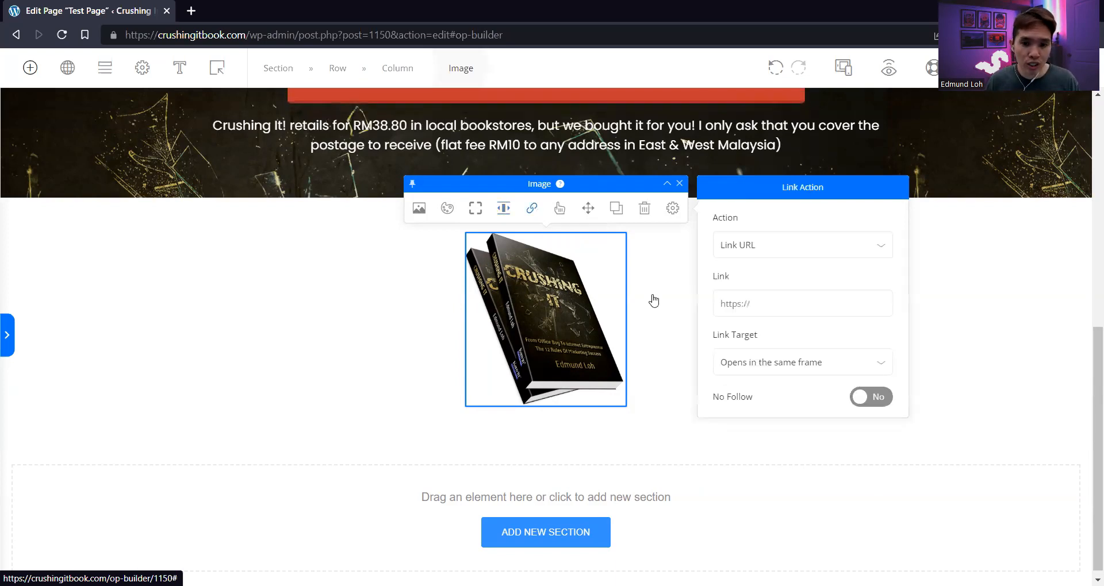
# Check the available link action types for the book image, keep Link URL, and leave the image's settings
pyautogui.click(828, 245)
pyautogui.click(830, 226)
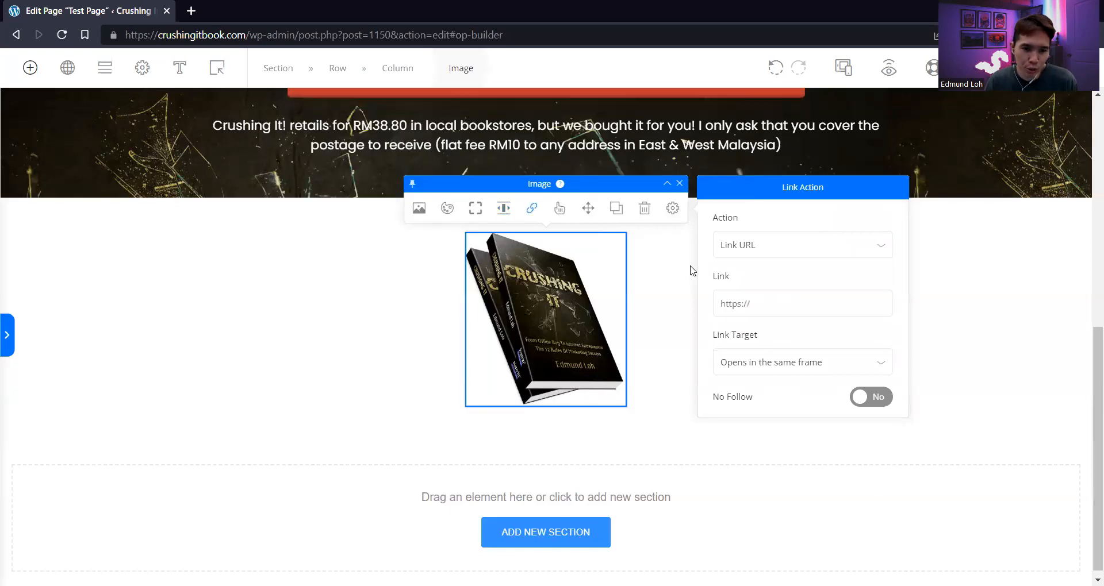
pyautogui.click(643, 313)
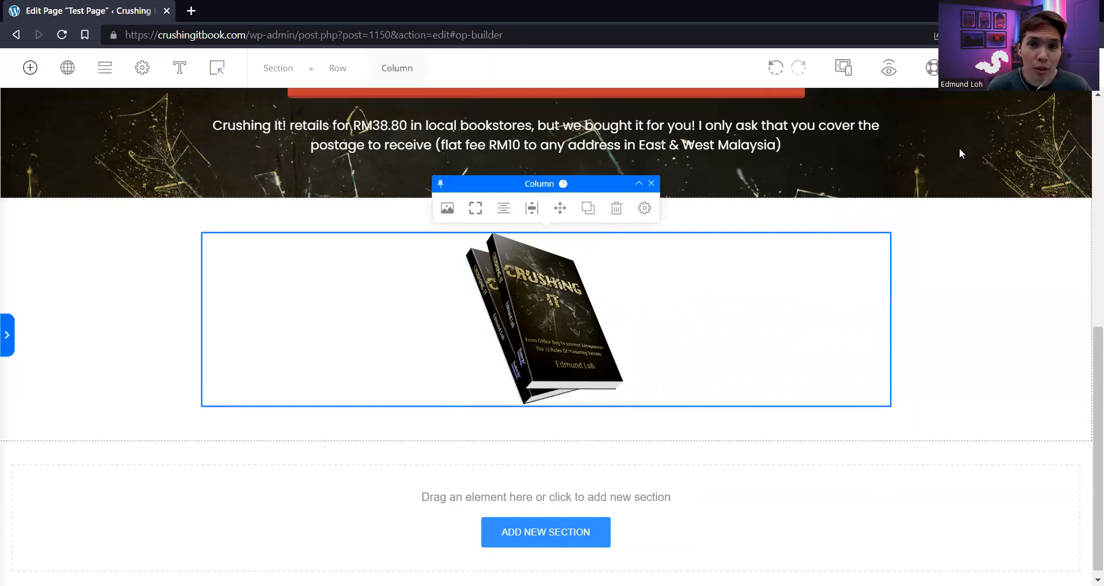
# Browse the element library from the layout elements through the essential and general elements to the countdowns and timers
pyautogui.click(28, 69)
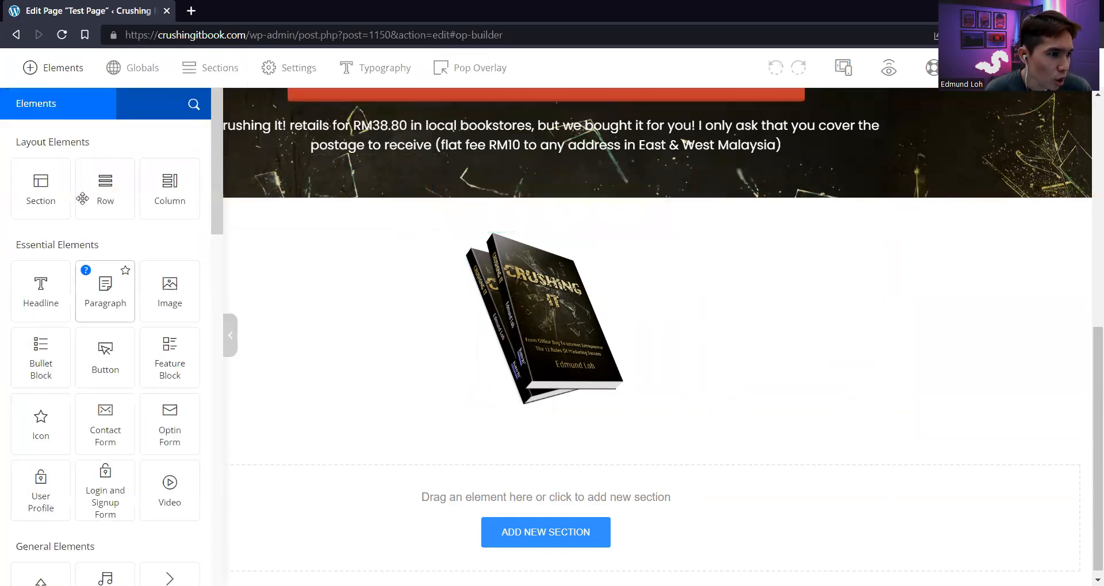
pyautogui.scroll(-1, 123, 304)
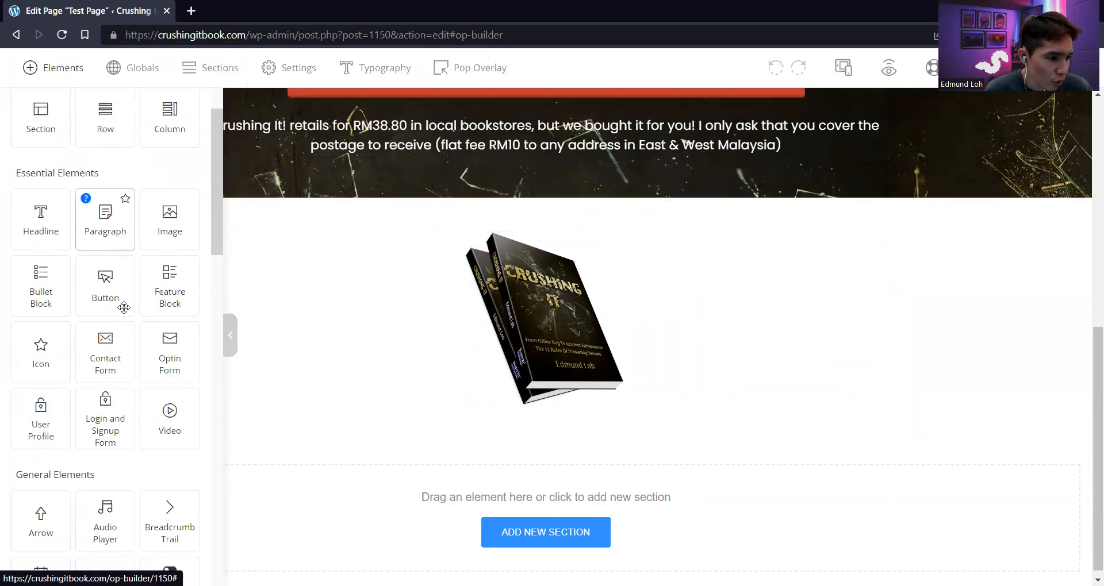
pyautogui.scroll(-5, 124, 308)
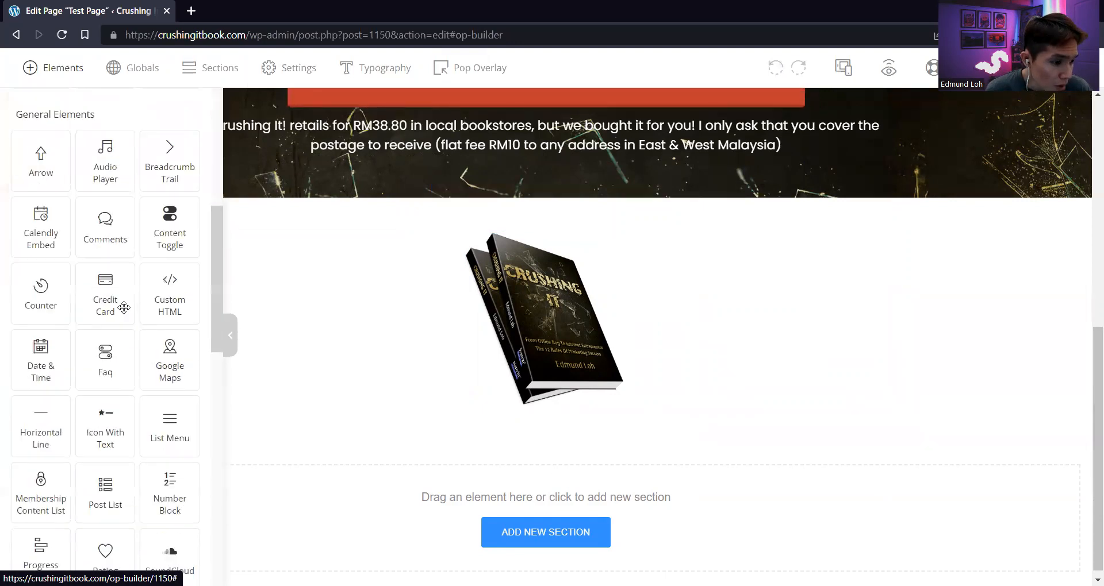
pyautogui.scroll(-4, 123, 307)
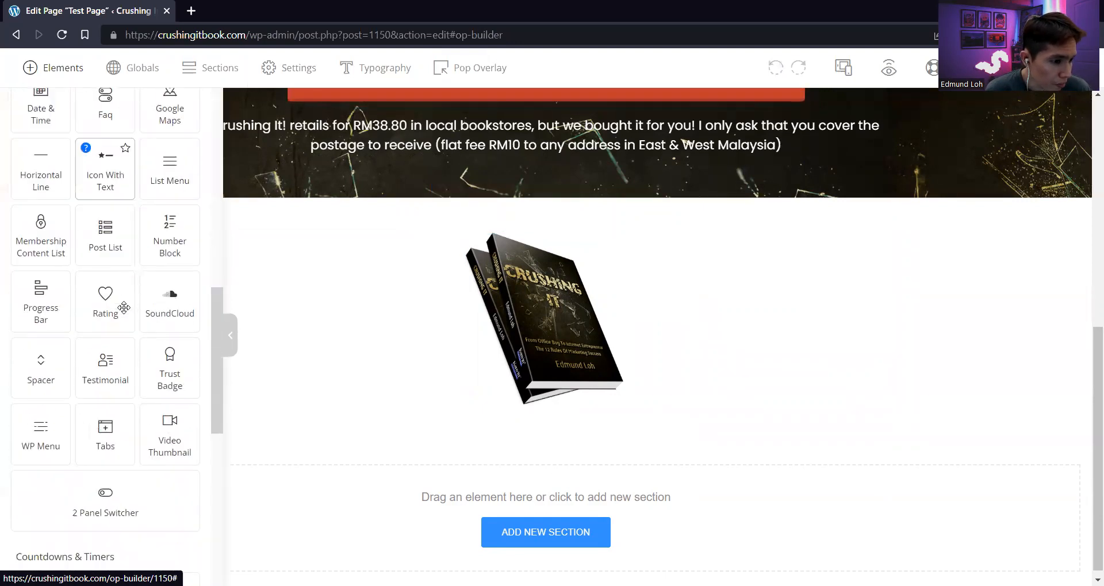
pyautogui.scroll(-4, 123, 308)
pyautogui.scroll(-2, 123, 307)
pyautogui.scroll(10, 109, 191)
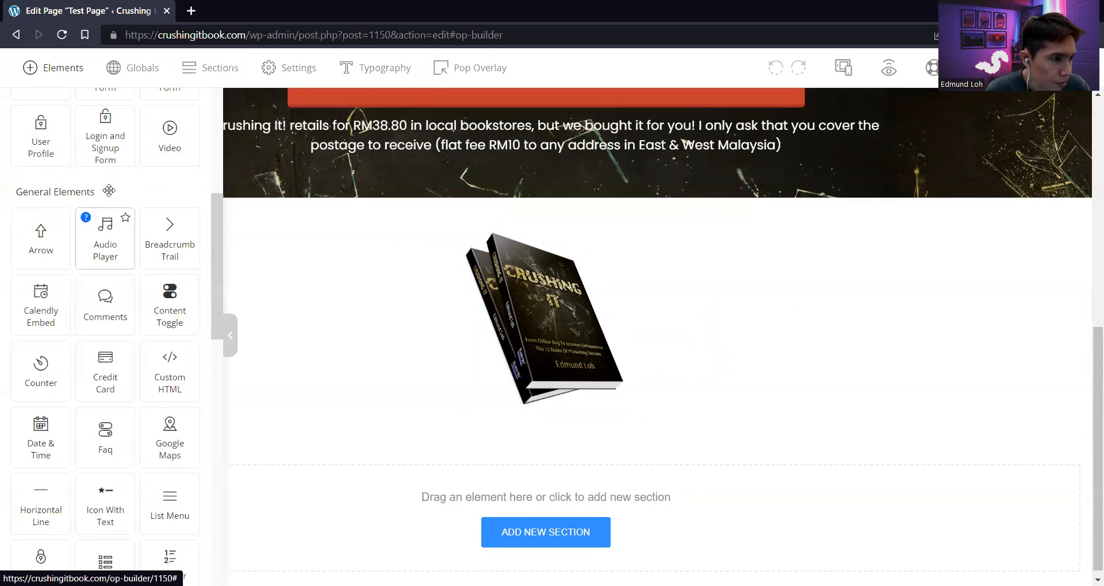
pyautogui.scroll(5, 108, 191)
pyautogui.click(146, 110)
pyautogui.write('bo')
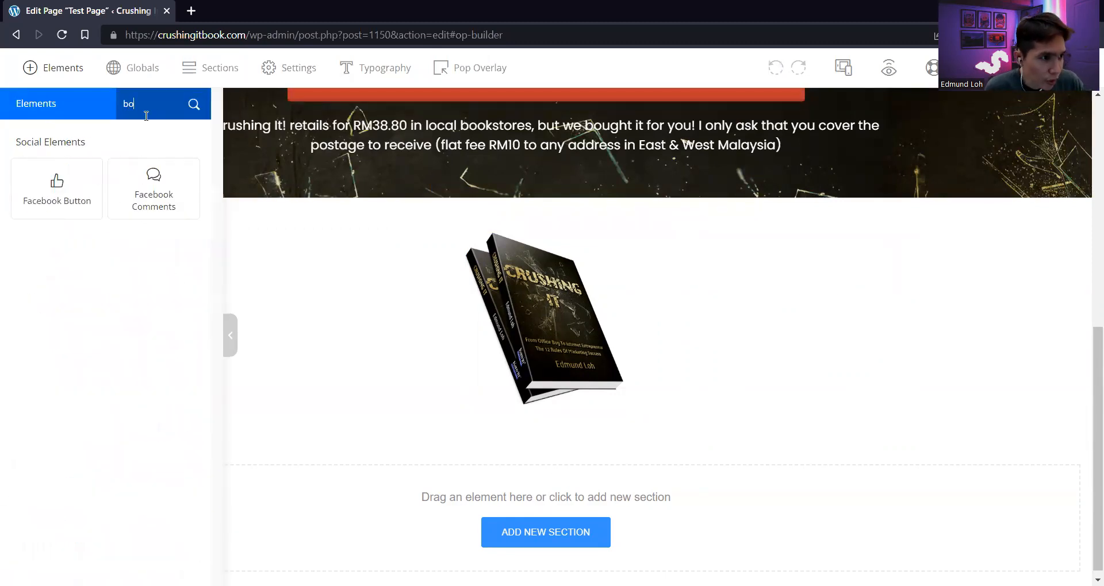
pyautogui.write('d')
pyautogui.press('BackSpace')
pyautogui.press('BackSpace')
pyautogui.press('BackSpace')
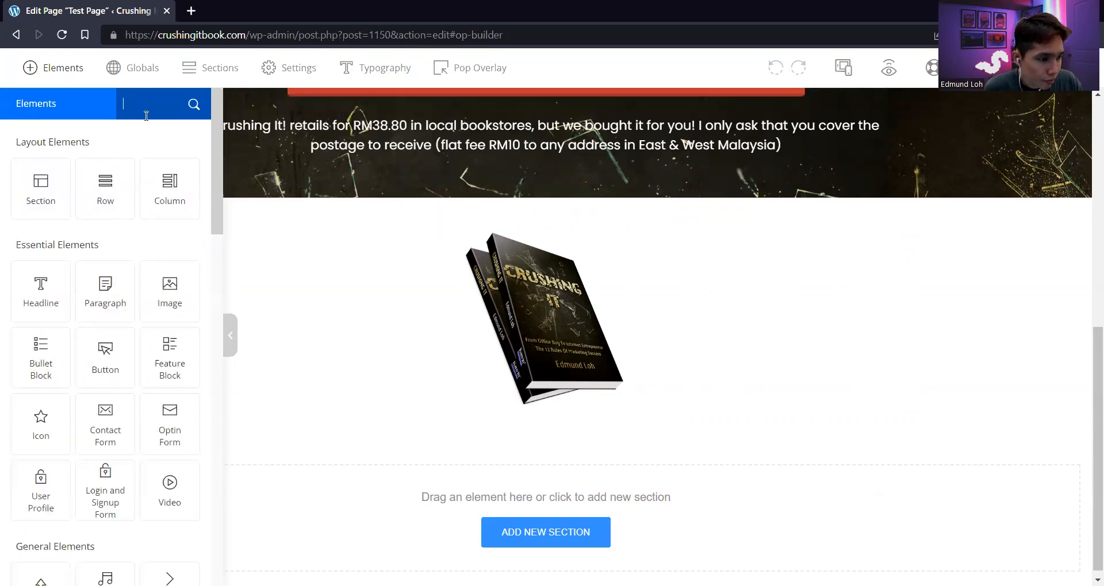
# Find the Feature Block element with the search term feat and place it below the book image in a three-column layout
pyautogui.write('feat')
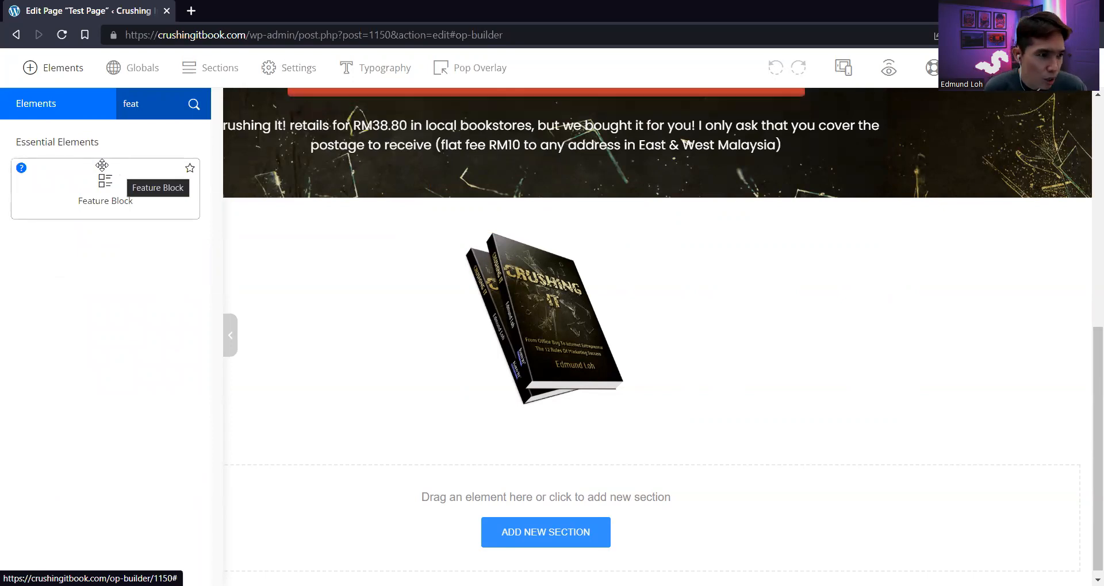
pyautogui.moveTo(98, 182); pyautogui.dragTo(578, 330)
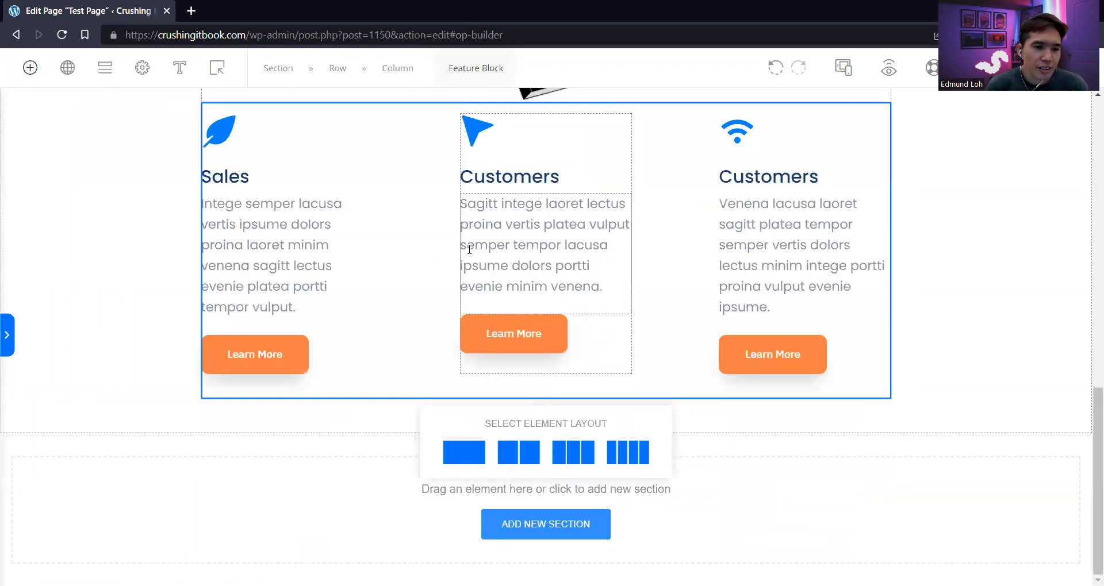
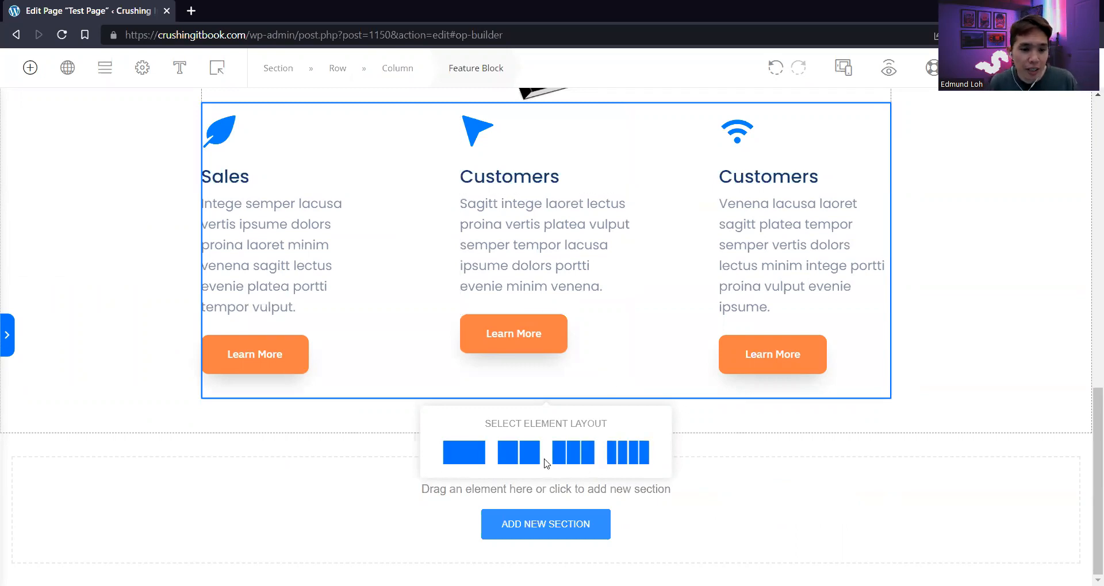
pyautogui.click(572, 453)
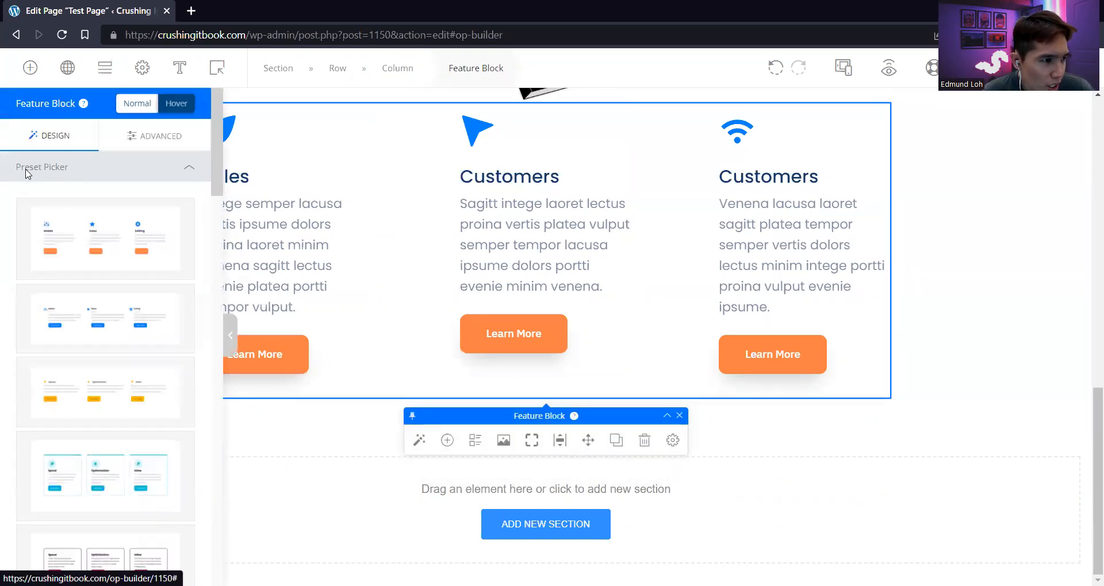
# Apply the feature block preset with photos on top, uppercase bold titles and yellow-orange buttons
pyautogui.scroll(-6, 117, 263)
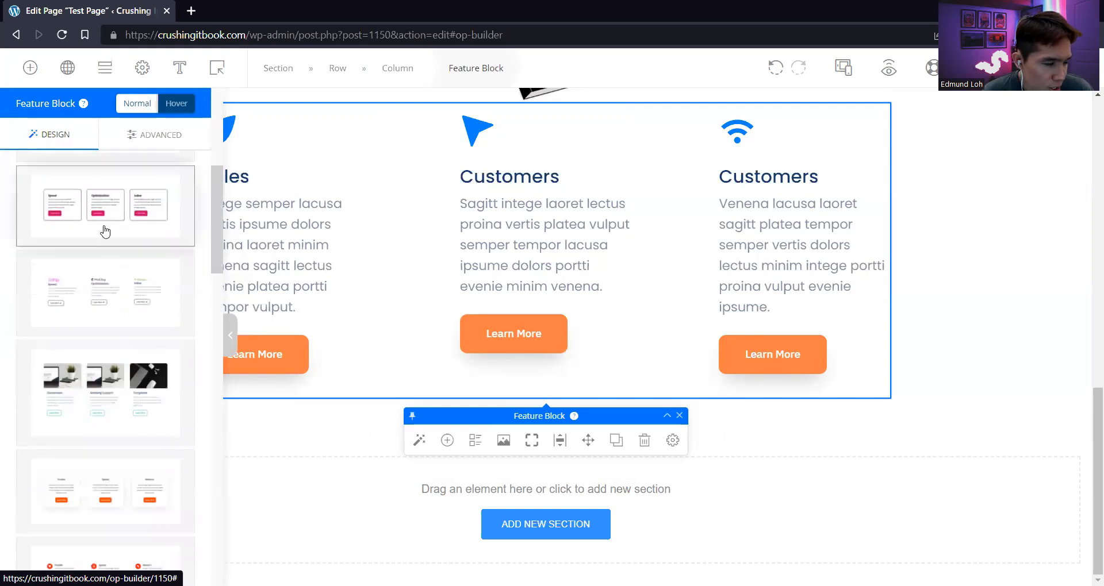
pyautogui.scroll(-7, 106, 361)
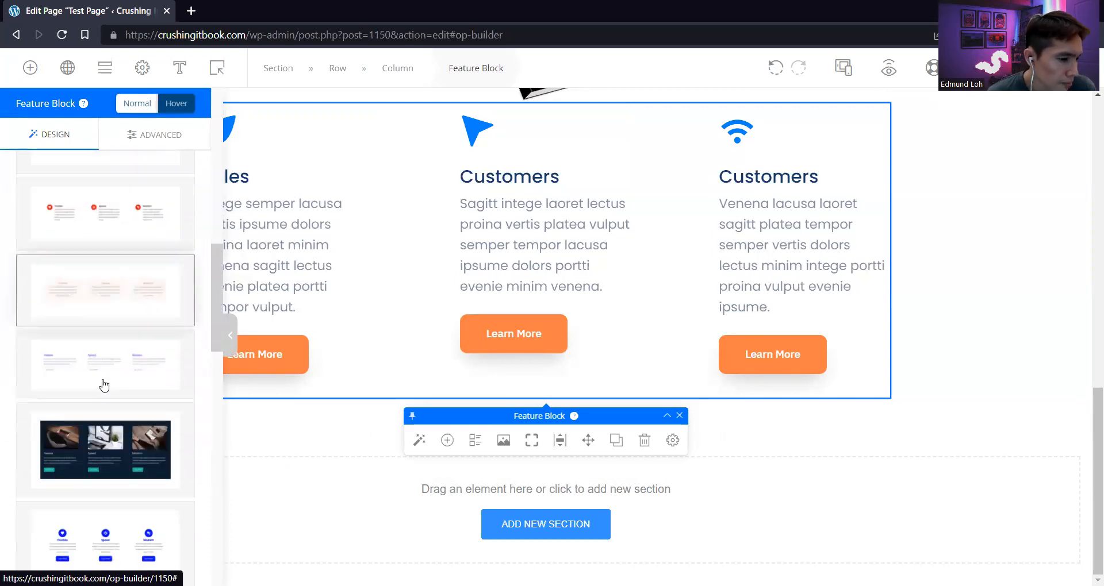
pyautogui.scroll(-6, 127, 472)
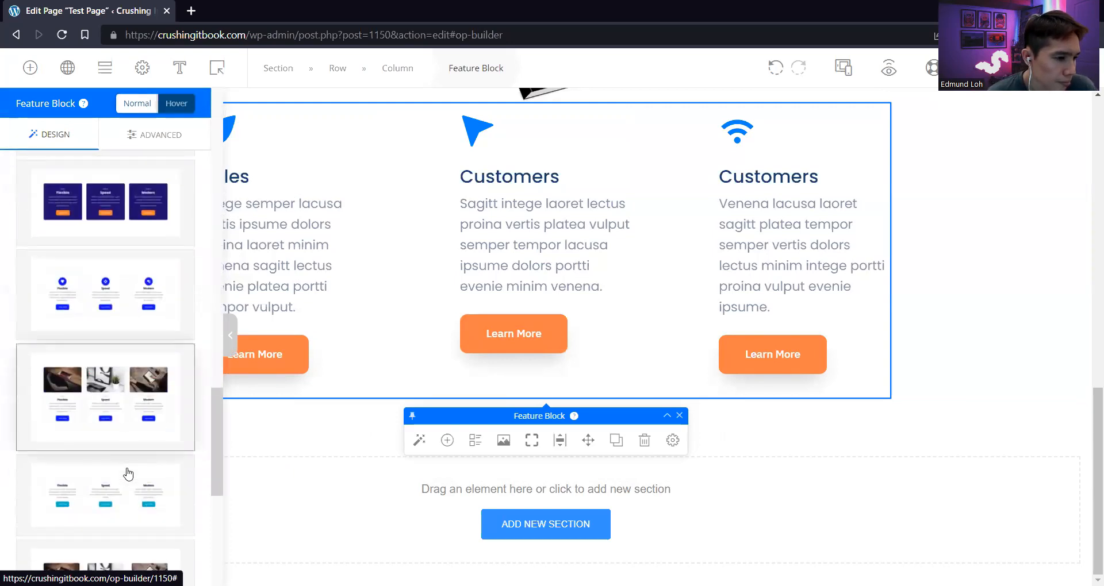
pyautogui.scroll(-3, 117, 466)
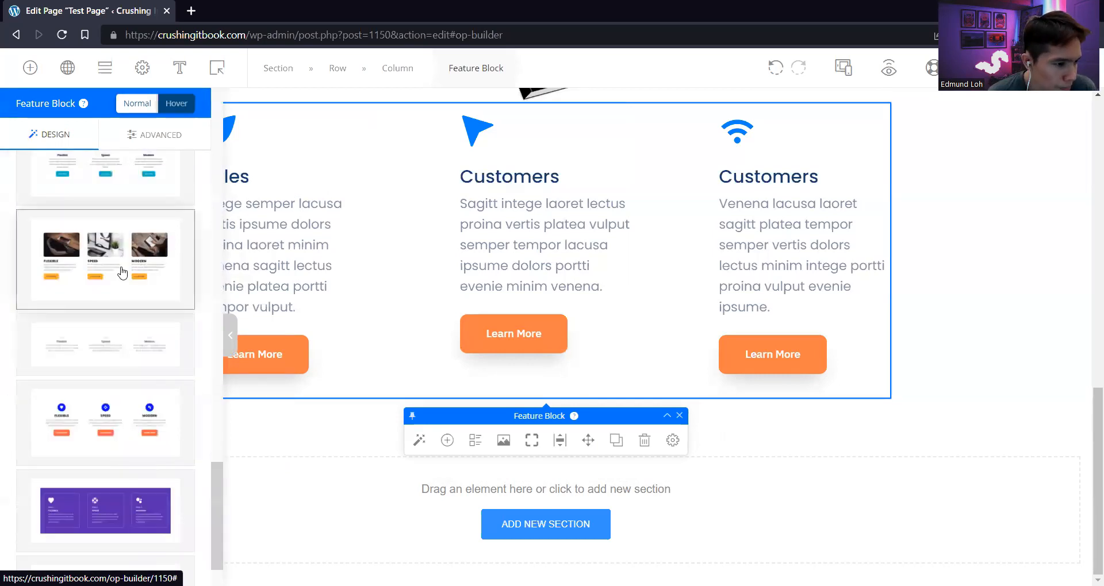
pyautogui.click(121, 271)
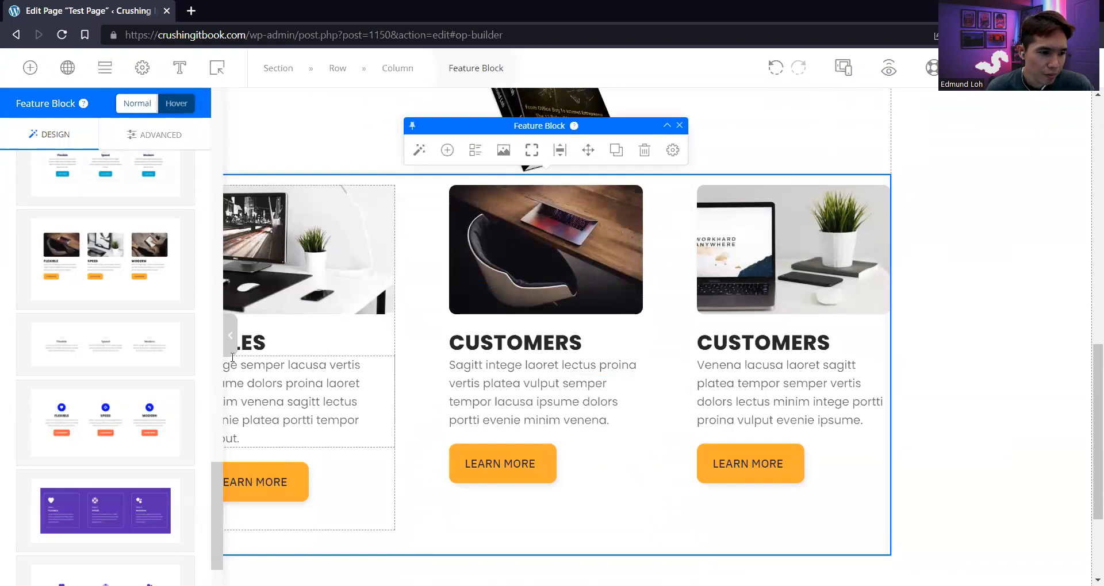
pyautogui.click(231, 336)
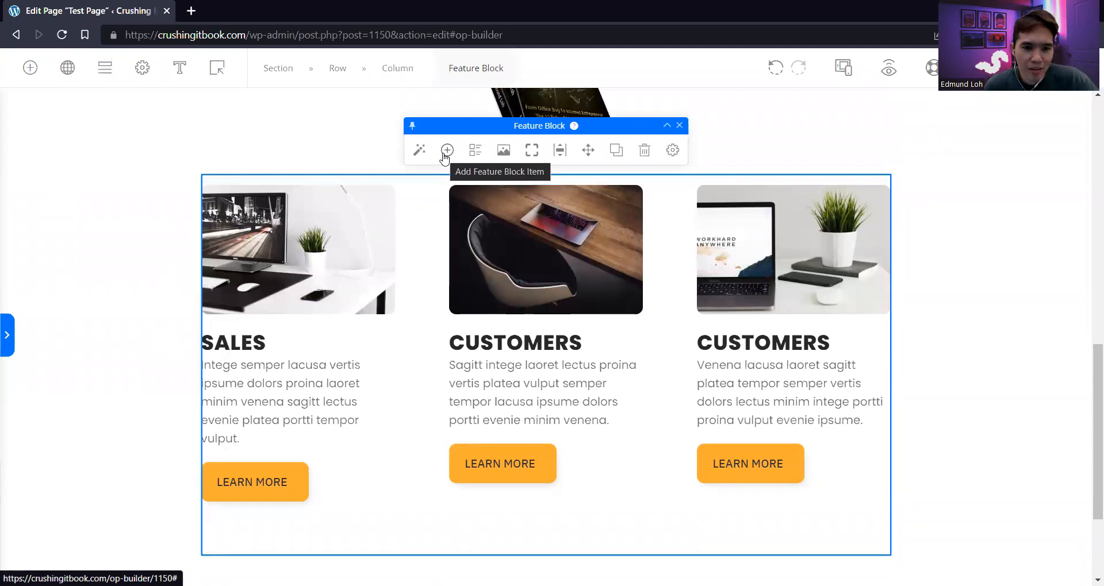
# Try adding an extra feature block item and undo it, and try several alternative block layouts with different image and title positions
pyautogui.click(445, 152)
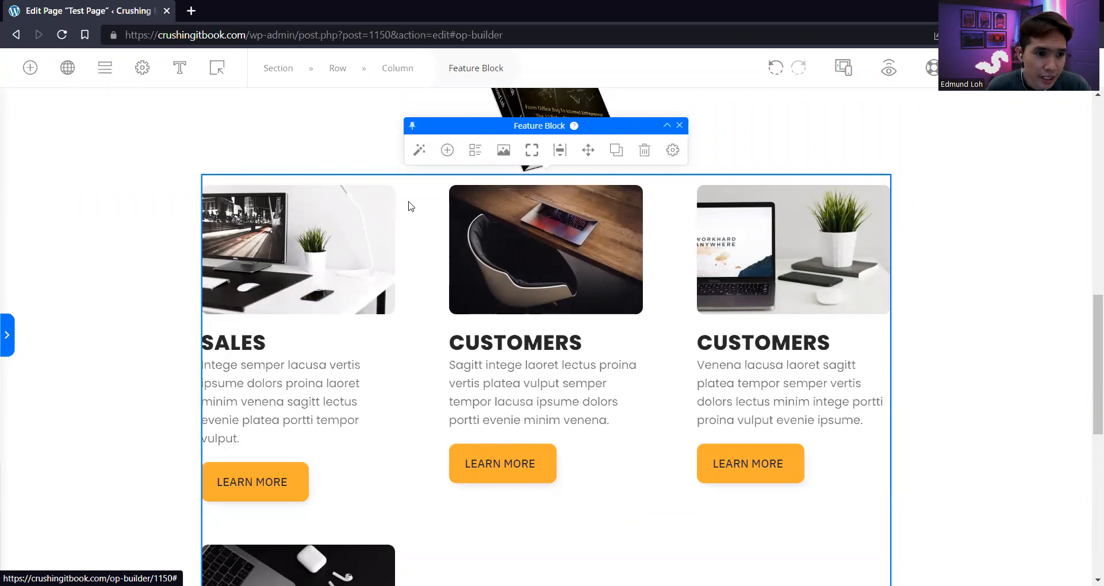
pyautogui.hotkey('ctrl', 'z')
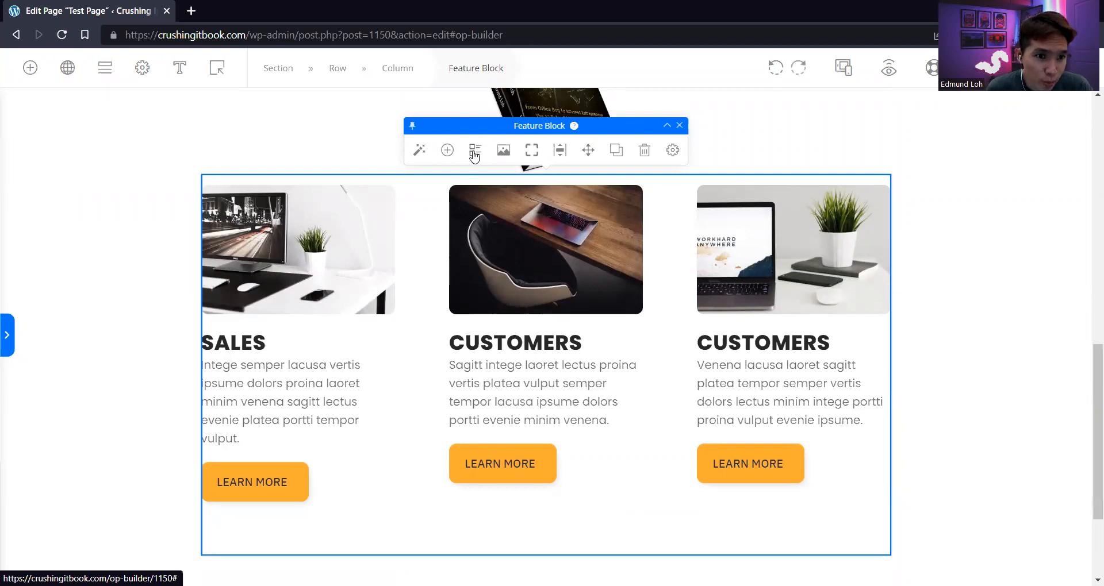
pyautogui.click(474, 152)
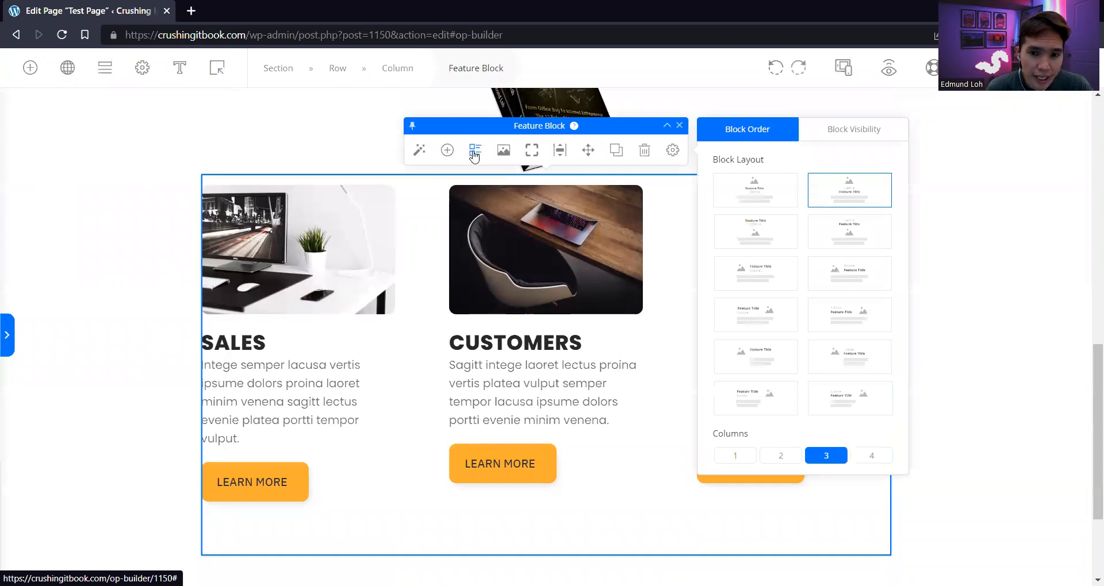
pyautogui.click(785, 205)
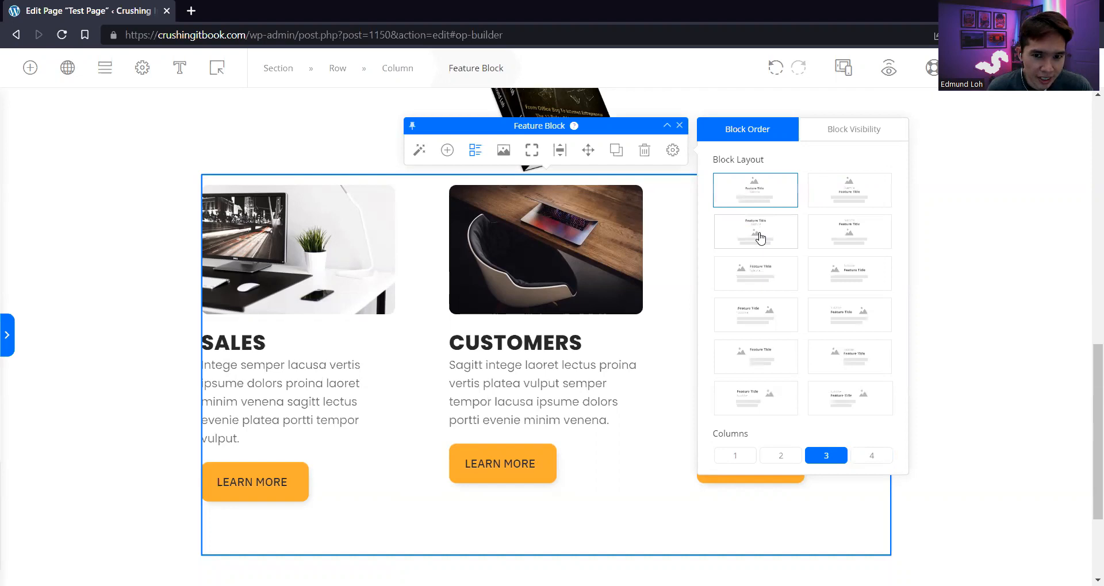
pyautogui.click(760, 238)
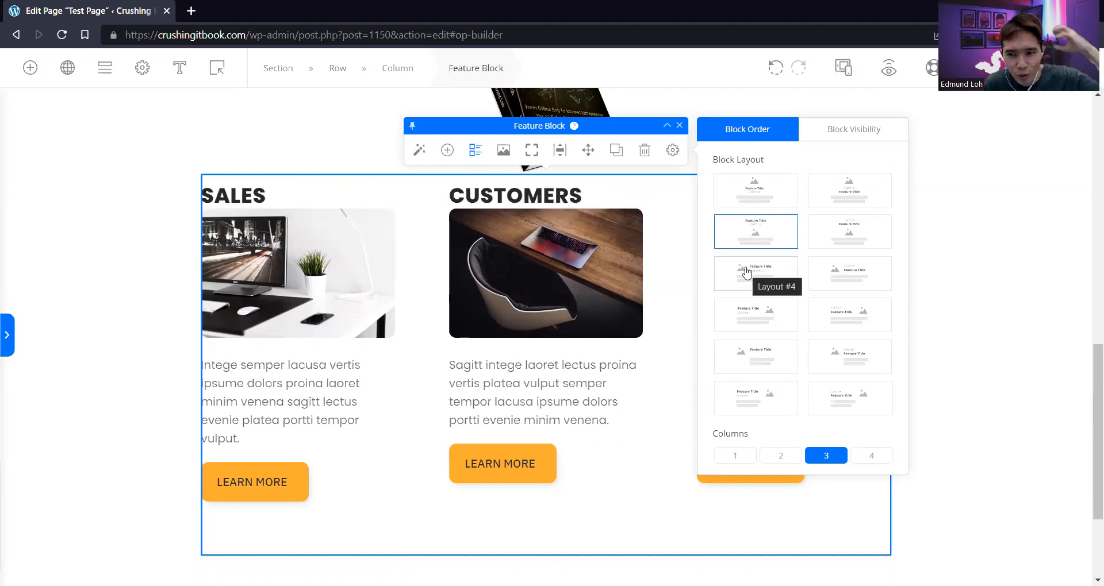
pyautogui.click(746, 272)
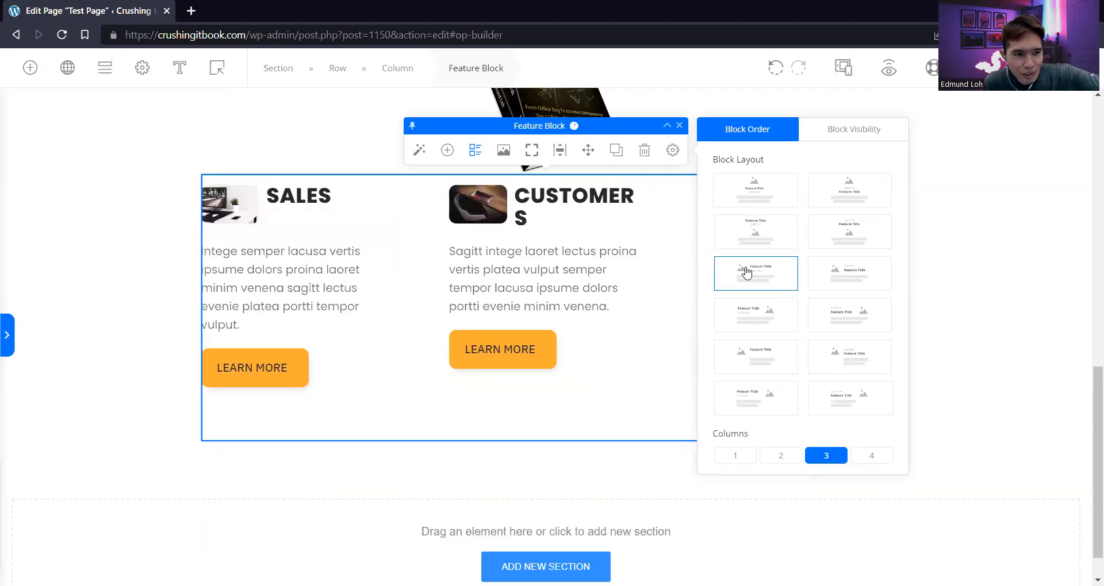
pyautogui.click(841, 278)
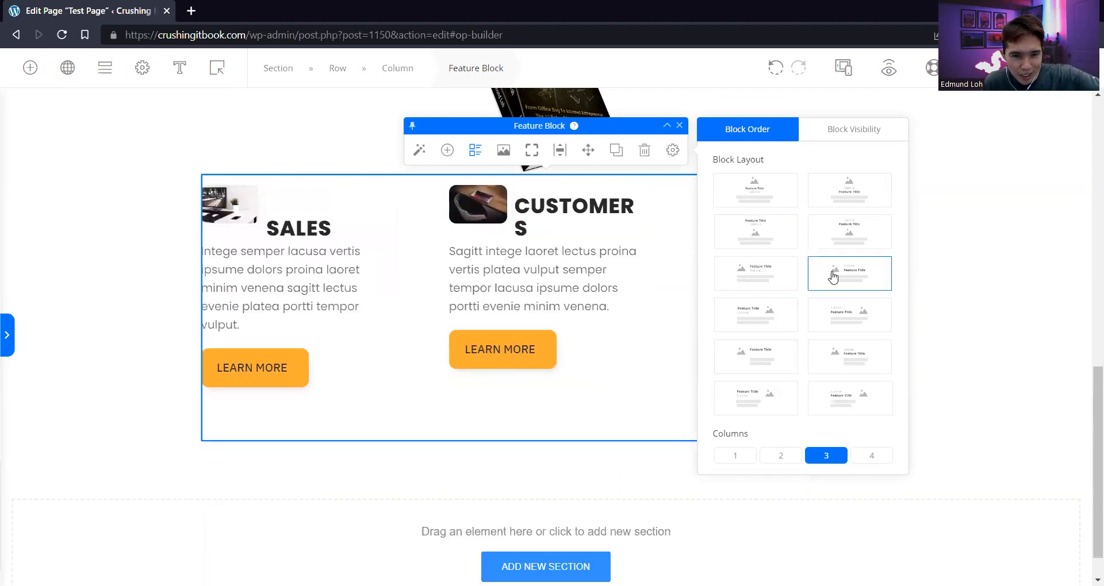
pyautogui.click(757, 314)
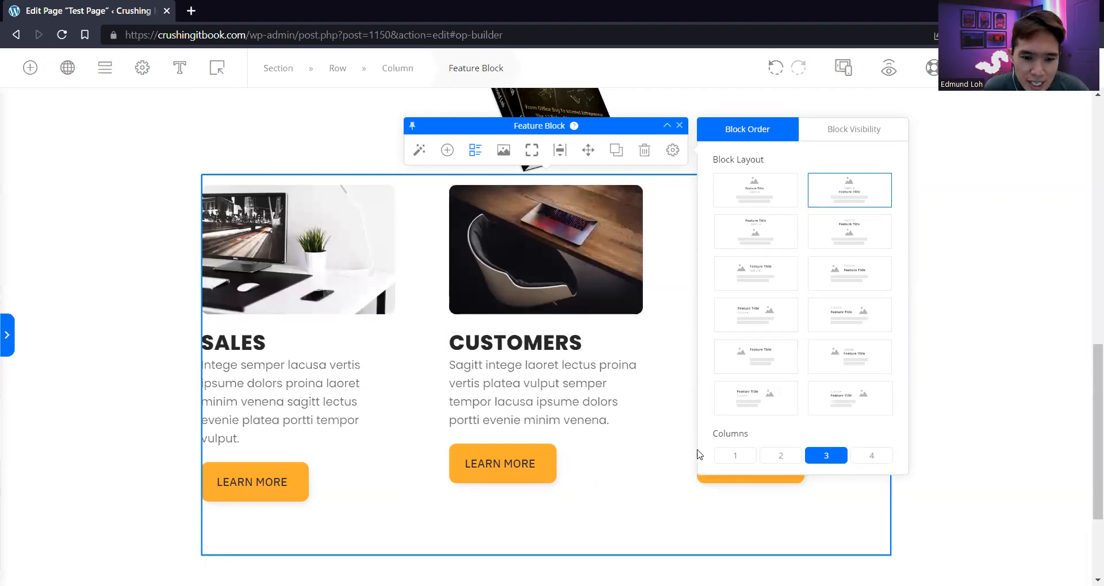
# Hide the button in the feature block items, trying the subtitle display and turning it back off
pyautogui.click(840, 133)
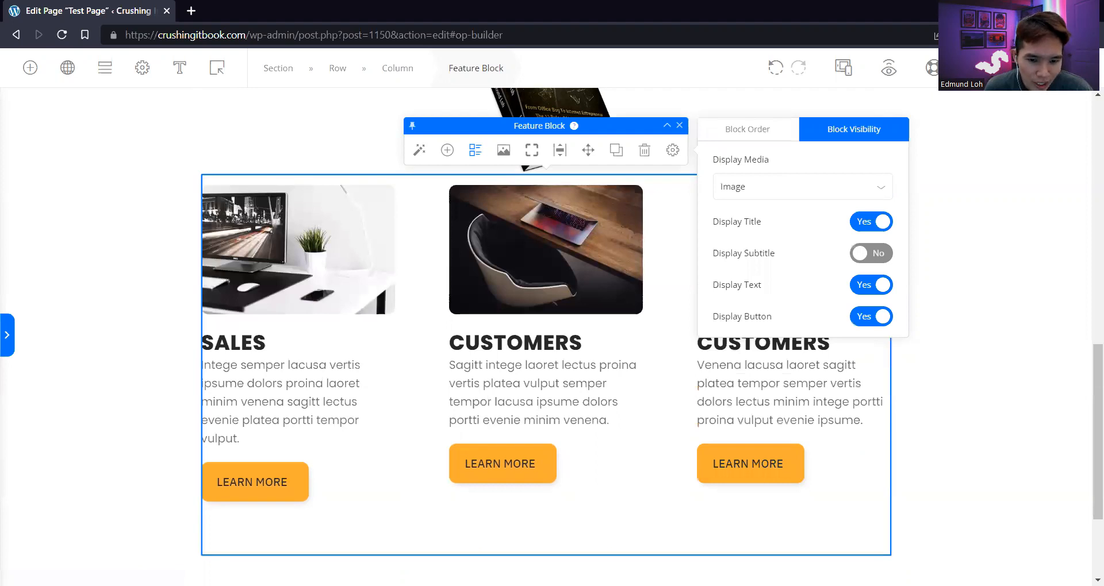
pyautogui.click(864, 320)
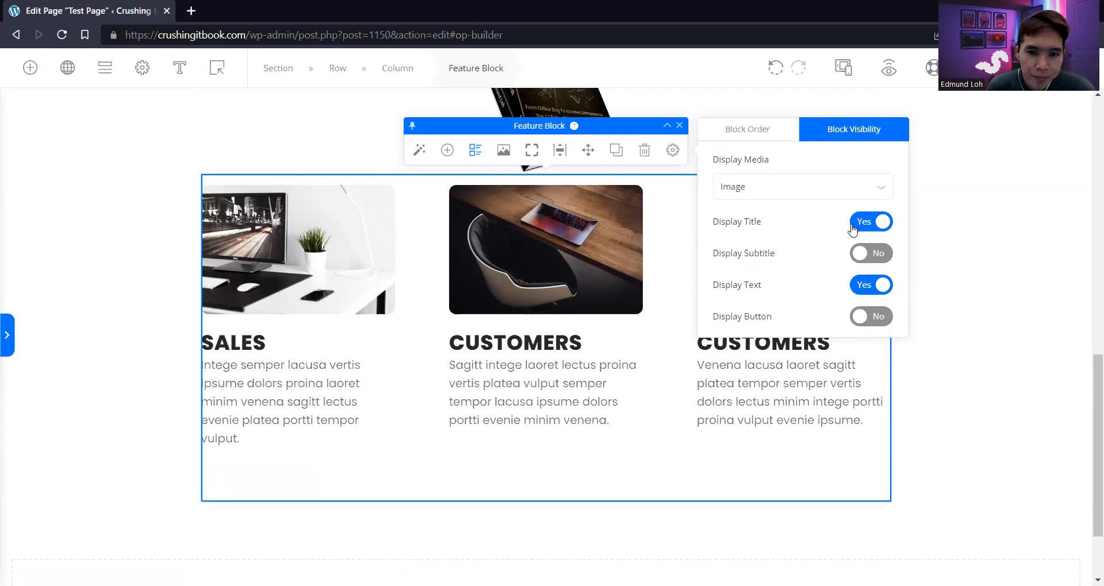
pyautogui.click(865, 256)
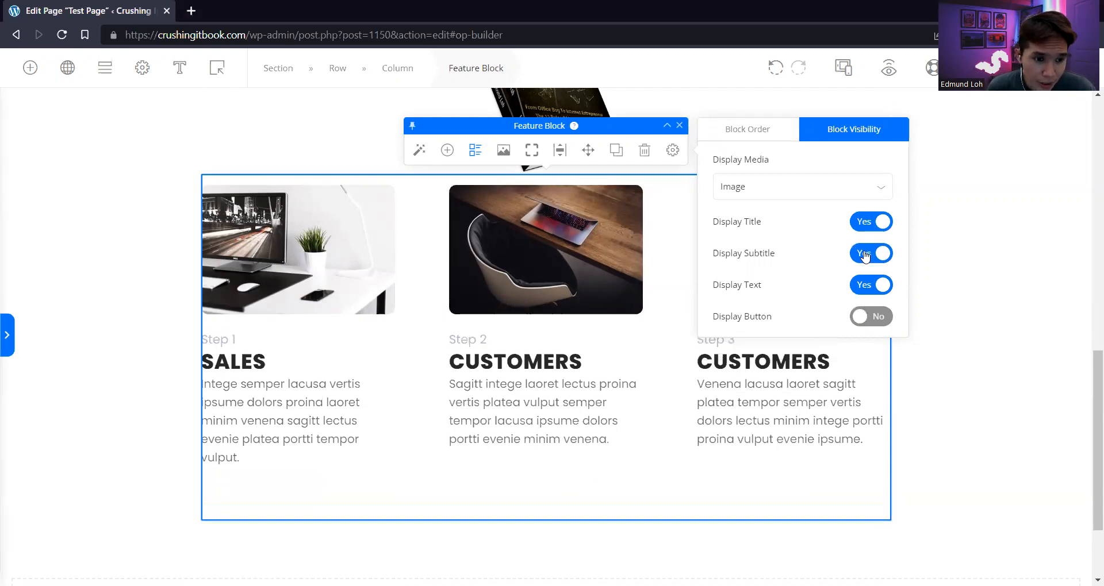
pyautogui.click(865, 256)
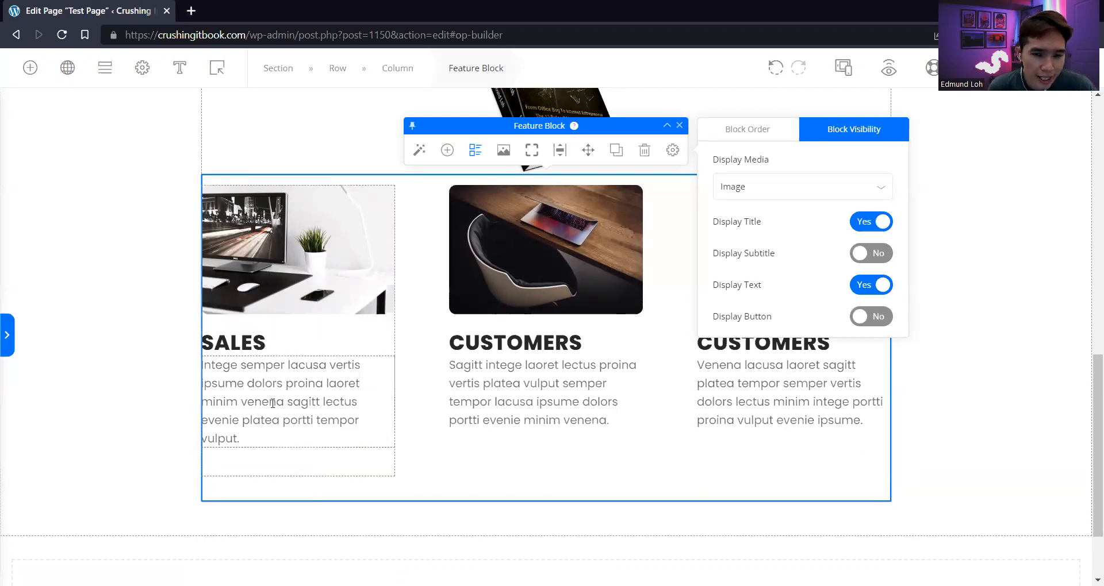
# Center-align the feature block headlines, starting from the SALES title
pyautogui.click(310, 272)
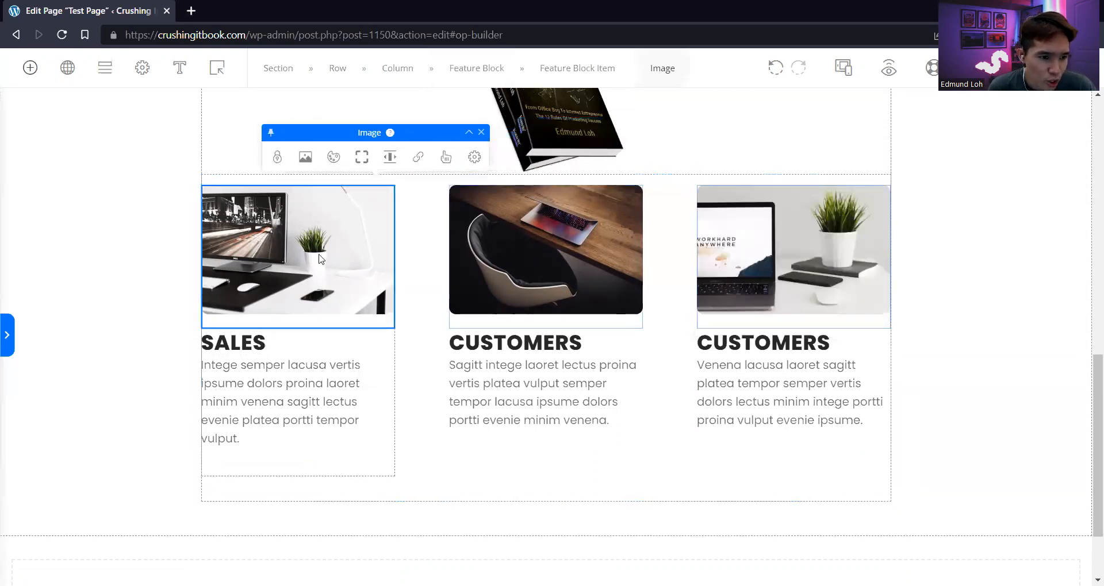
pyautogui.click(297, 343)
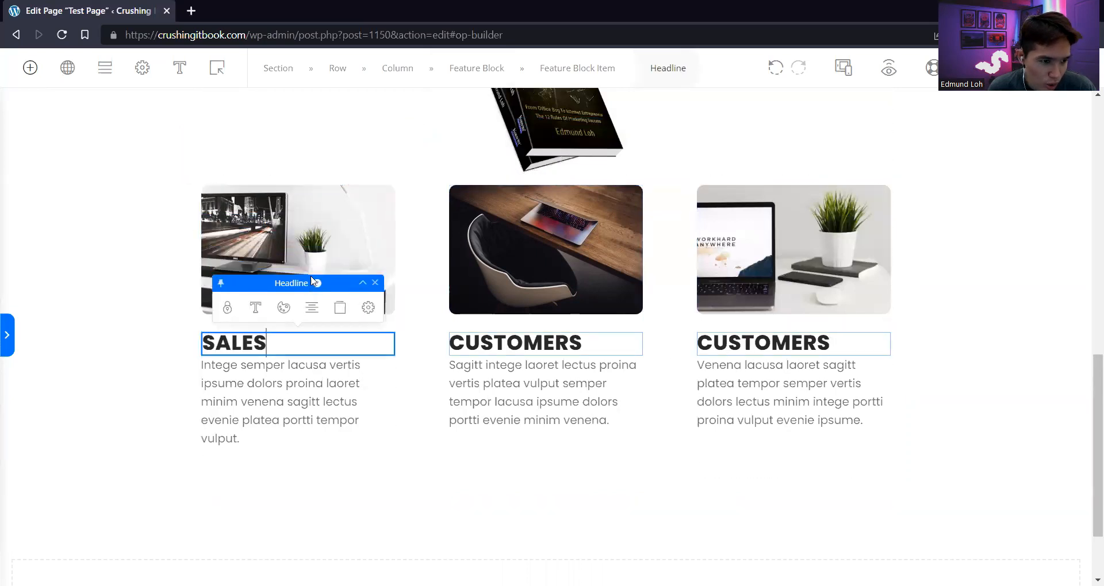
pyautogui.click(313, 309)
pyautogui.click(532, 322)
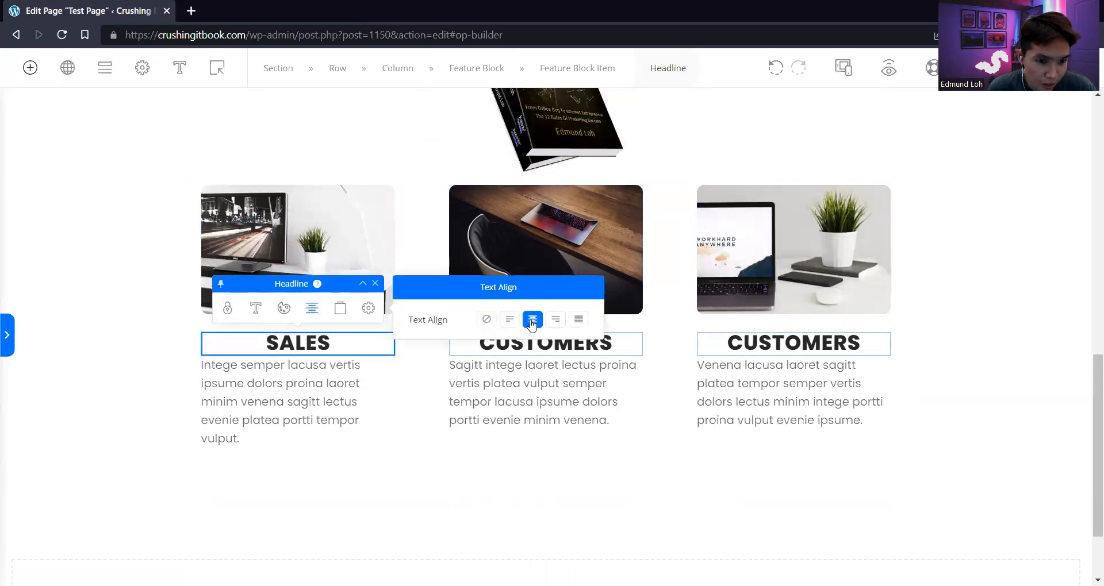
# Set the feature block headlines' font size to 24 px and line height to 1.3 em
pyautogui.click(256, 308)
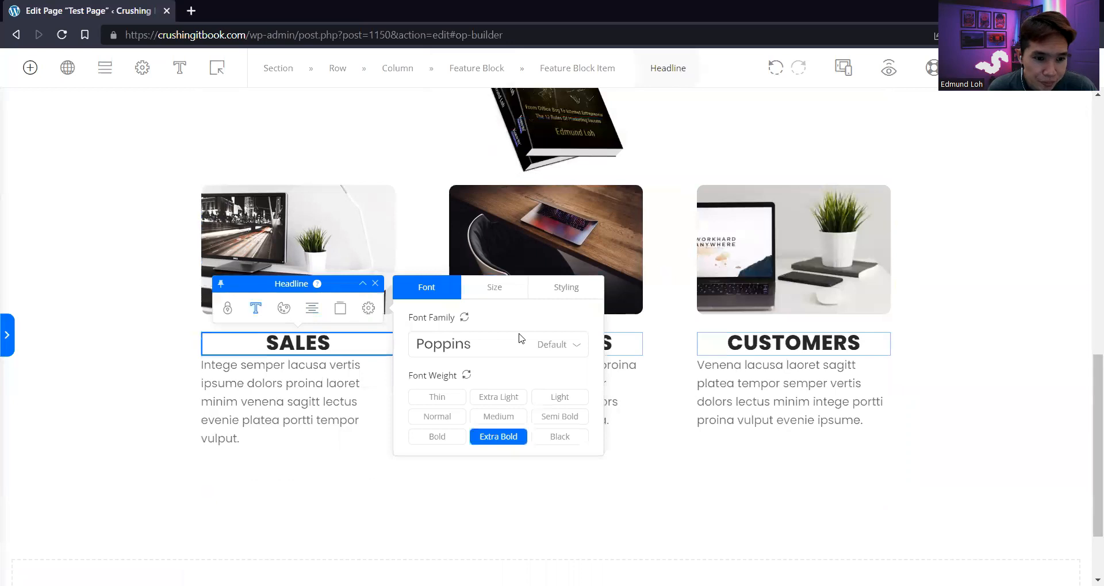
pyautogui.click(499, 289)
pyautogui.click(559, 290)
pyautogui.click(509, 346)
pyautogui.click(497, 393)
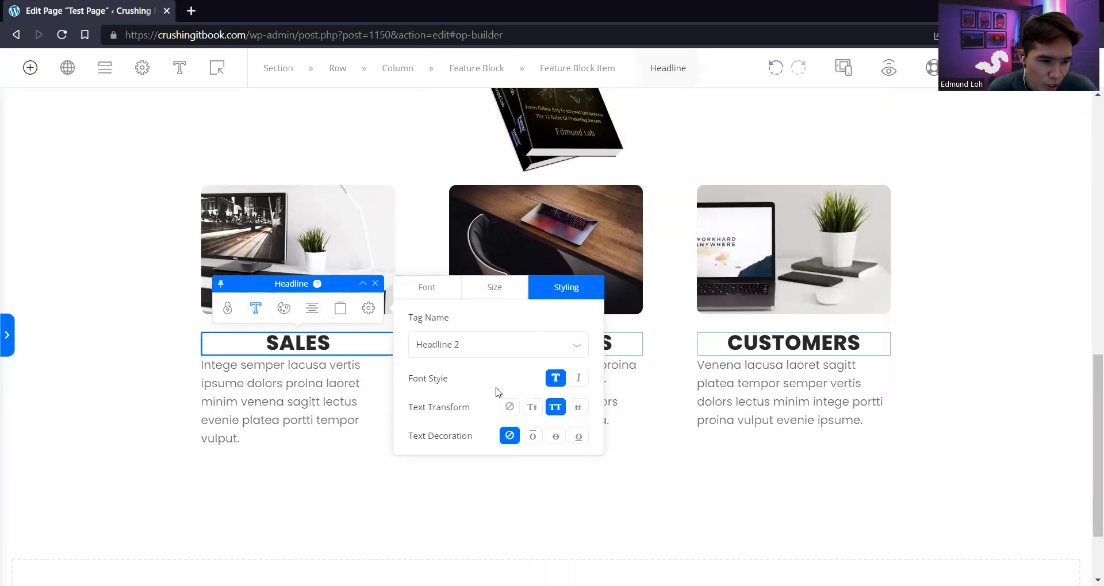
pyautogui.click(484, 289)
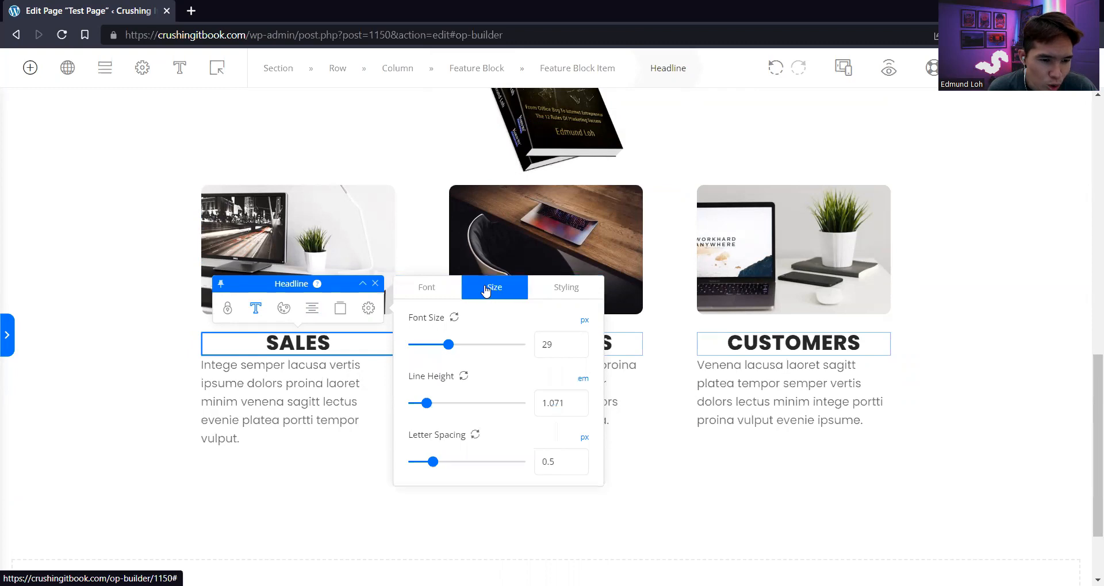
pyautogui.click(576, 348)
pyautogui.click(576, 347)
pyautogui.click(576, 348)
pyautogui.click(575, 348)
pyautogui.click(576, 348)
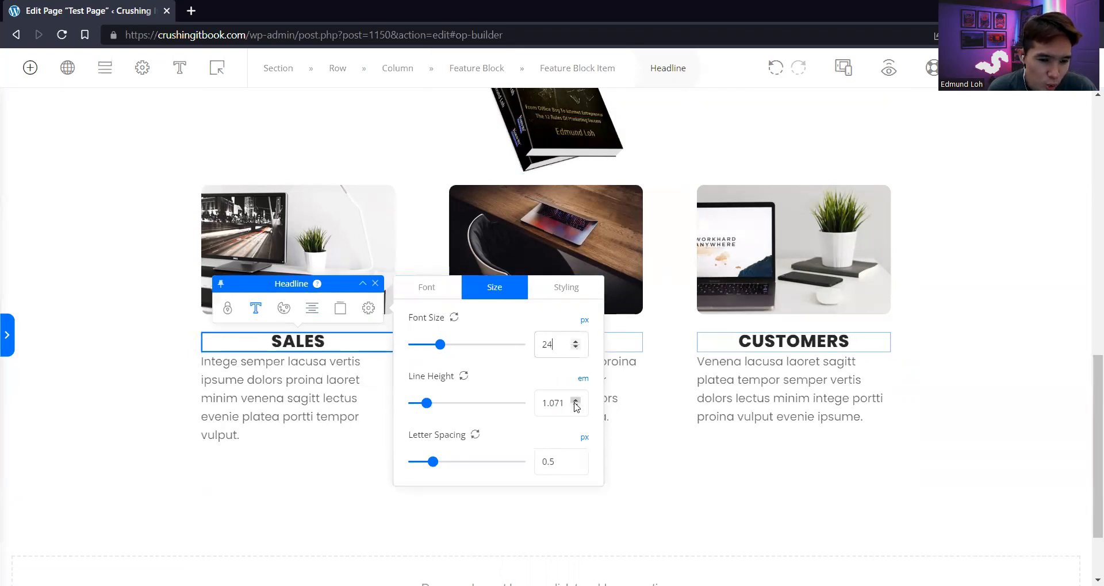
pyautogui.moveTo(549, 403); pyautogui.dragTo(568, 408)
pyautogui.write('.3')
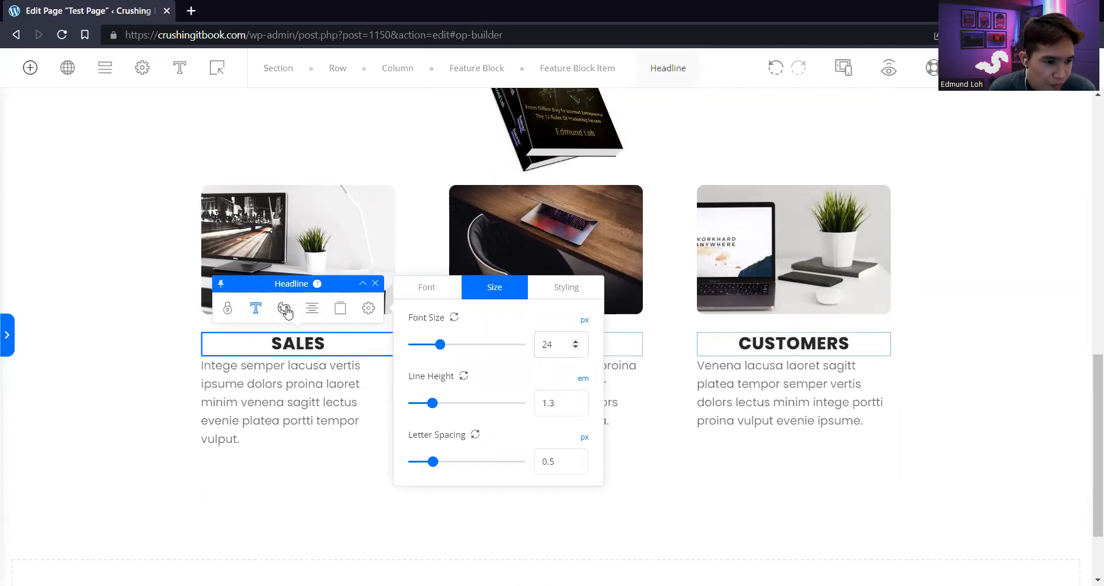
# Add a small space below the feature block headlines and set their text colour to #2d2d2d
pyautogui.click(364, 316)
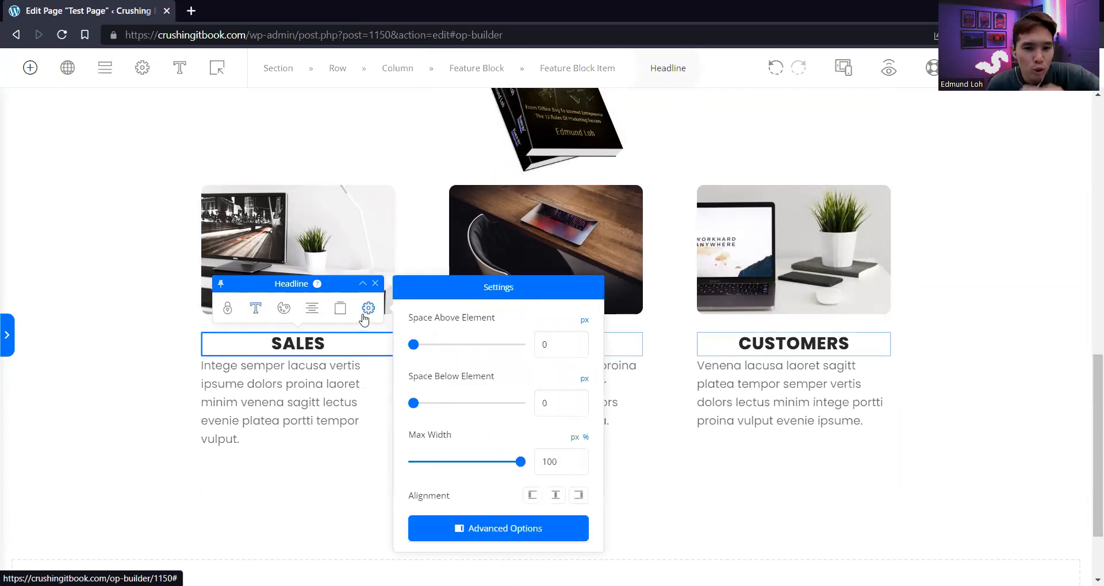
pyautogui.moveTo(414, 403); pyautogui.dragTo(419, 403)
pyautogui.click(549, 345)
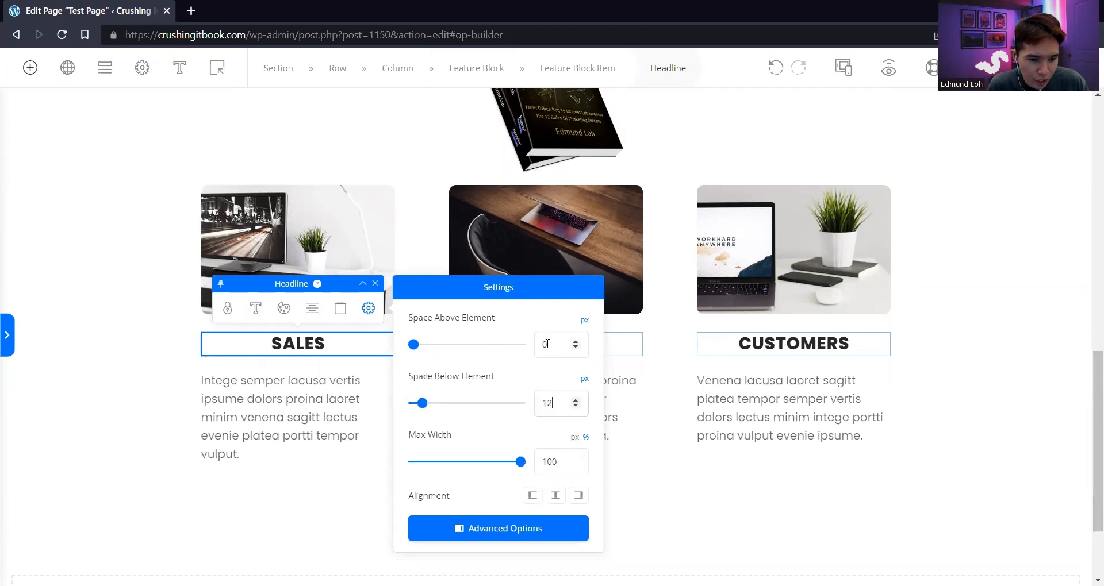
pyautogui.click(283, 312)
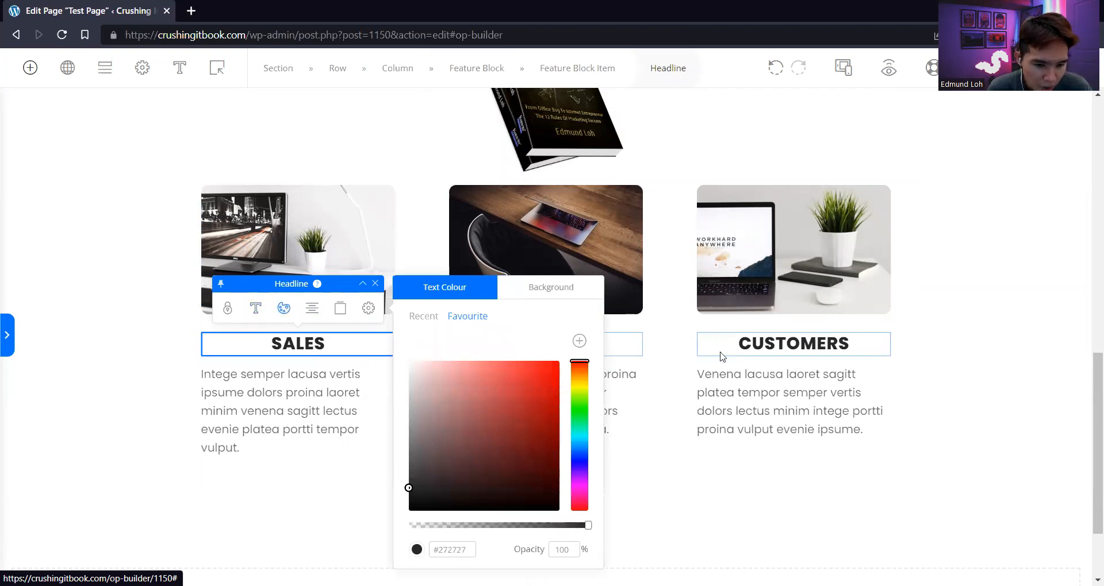
pyautogui.write('2d2d2d')
# Center-align the description texts of the feature block items, starting from the first item's paragraph
pyautogui.click(335, 412)
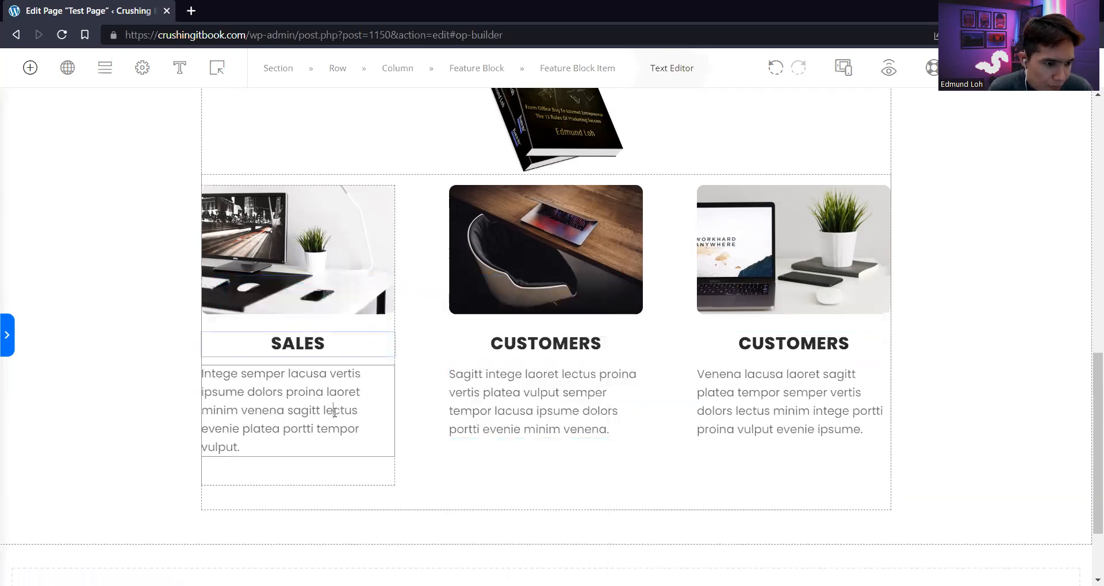
pyautogui.click(270, 341)
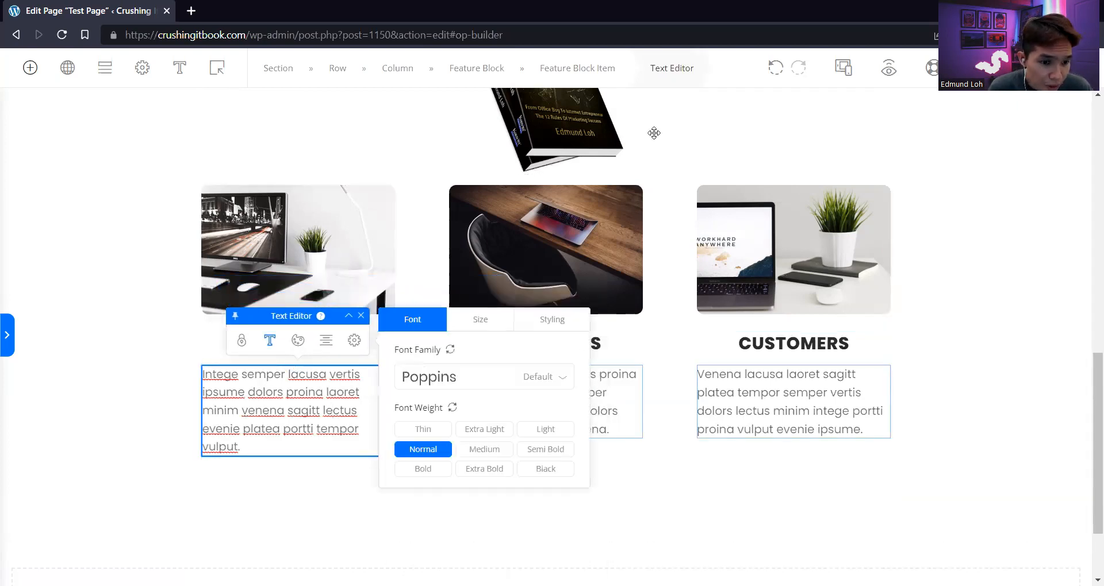
pyautogui.click(481, 319)
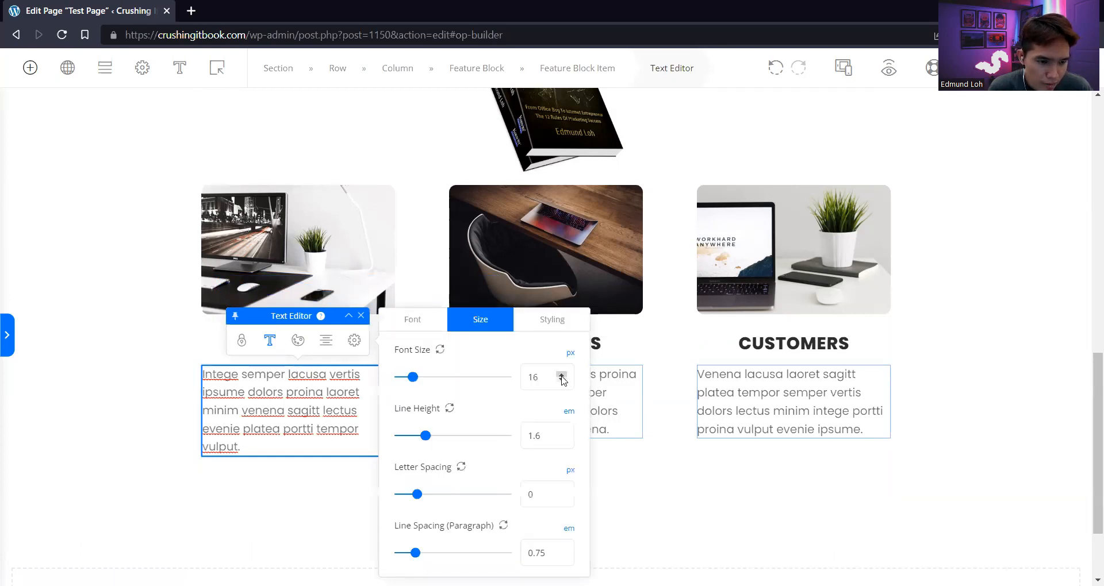
pyautogui.click(326, 341)
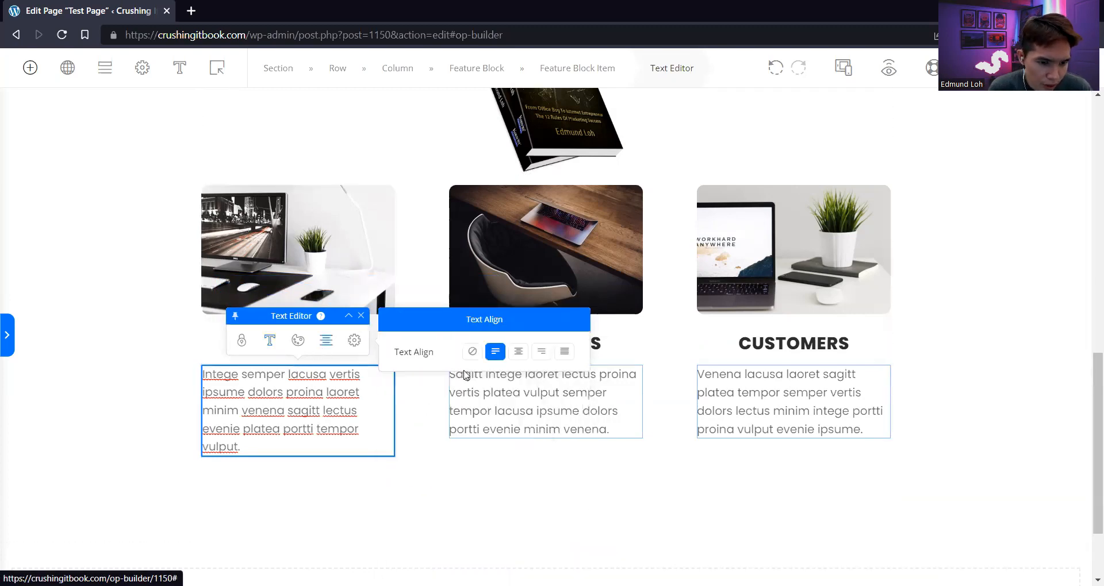
pyautogui.click(518, 353)
# Set the description texts' colour to #474747 at 100% opacity
pyautogui.click(298, 340)
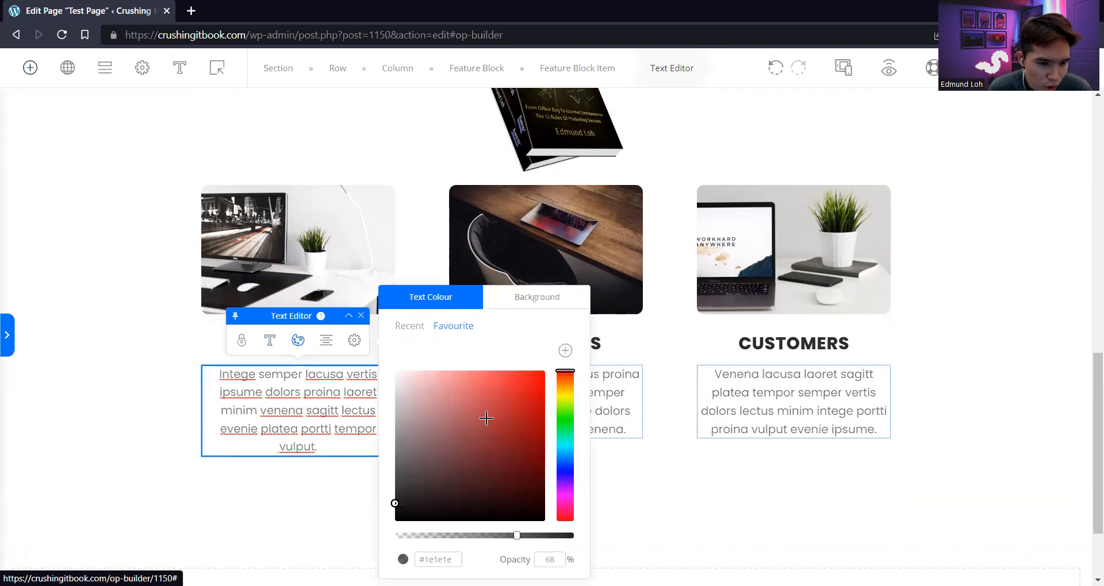
pyautogui.moveTo(517, 534); pyautogui.dragTo(574, 534)
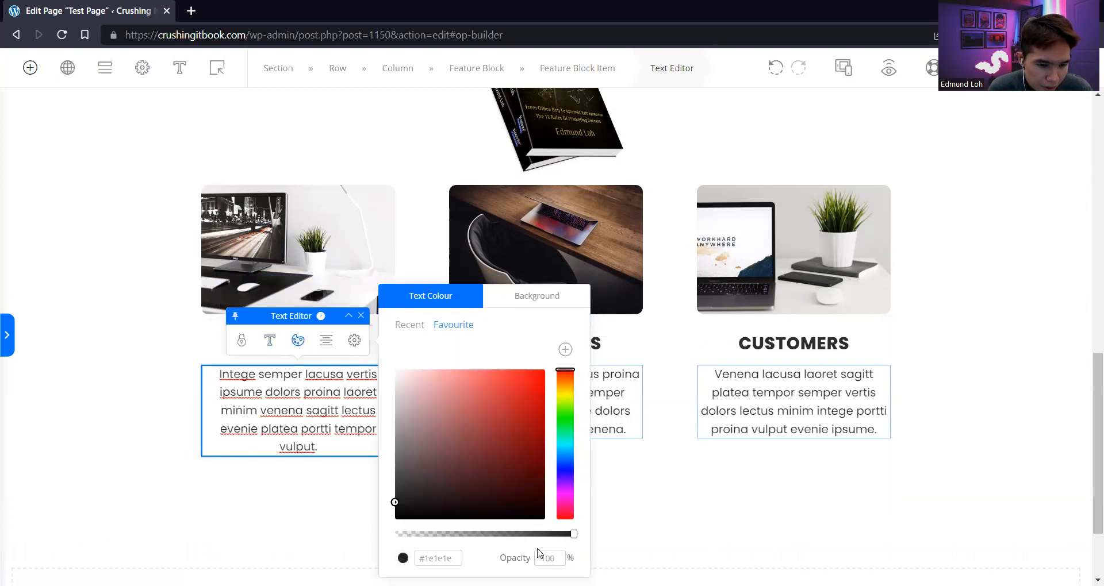
pyautogui.click(457, 555)
pyautogui.write('474')
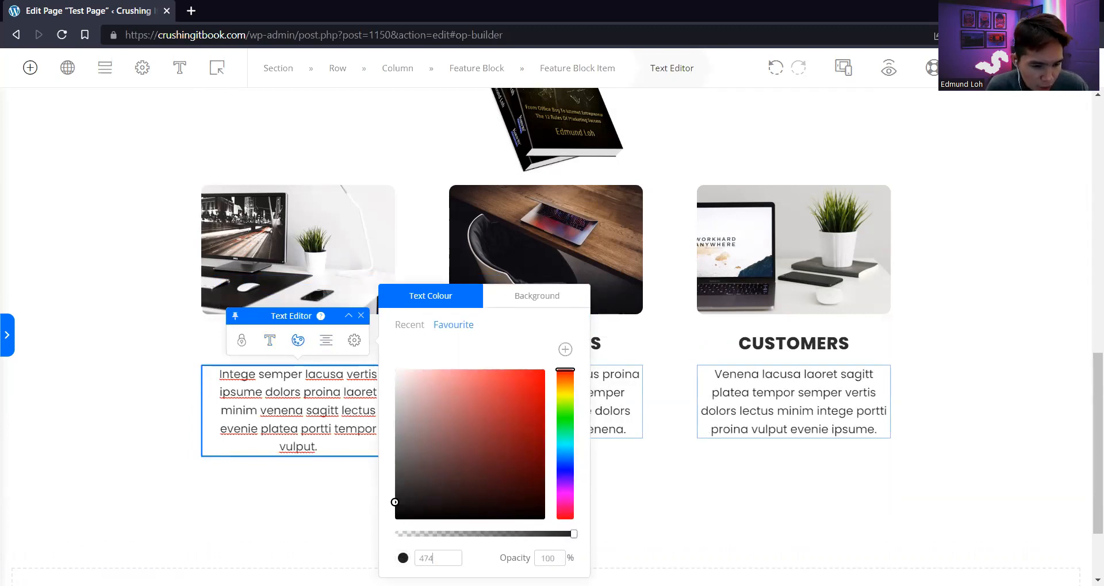
pyautogui.write('747')
pyautogui.press('Return')
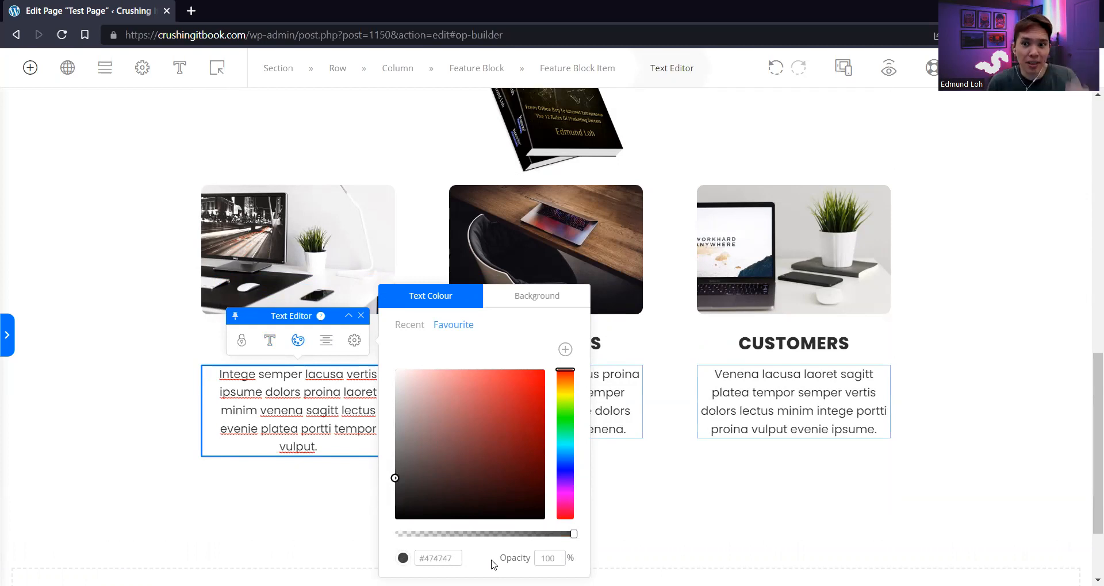
pyautogui.click(289, 426)
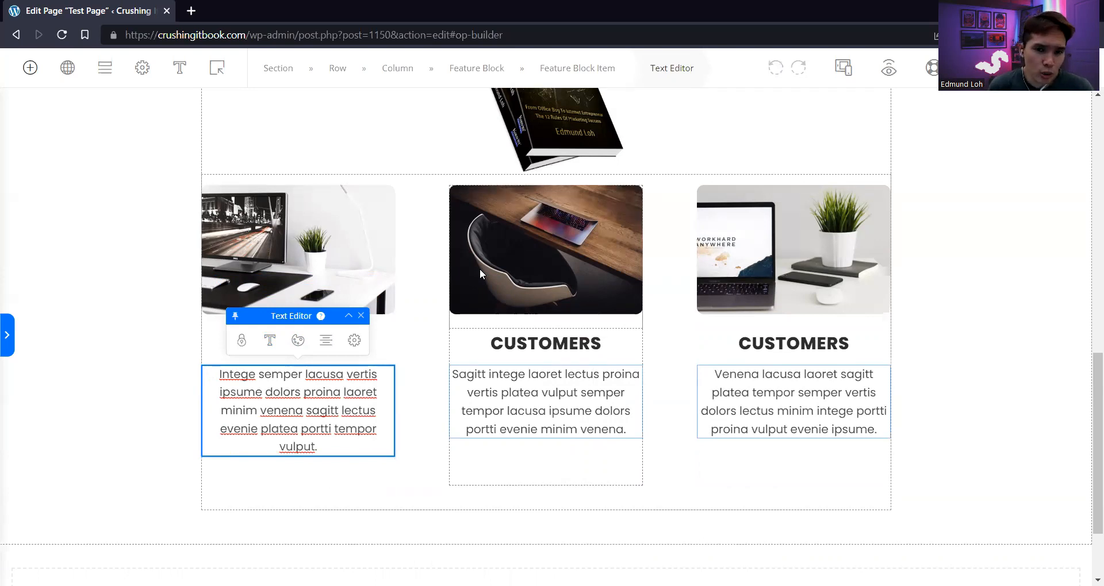
# Replace the first feature item's image with the media library photo of the smiling man in a white shirt
pyautogui.scroll(1, 480, 267)
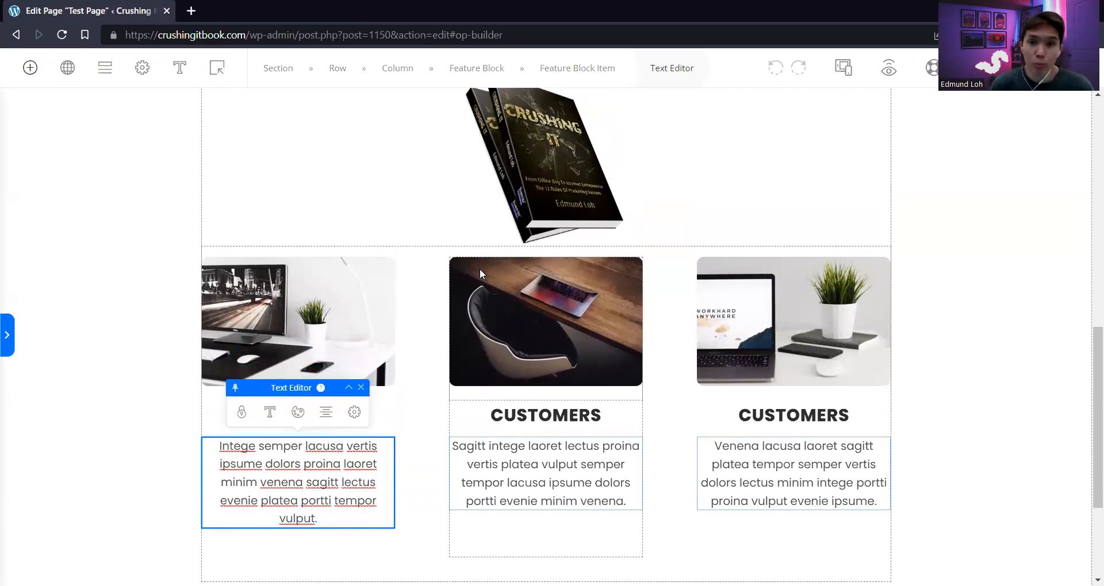
pyautogui.scroll(2, 485, 271)
pyautogui.scroll(-1, 389, 353)
pyautogui.click(299, 384)
pyautogui.click(227, 305)
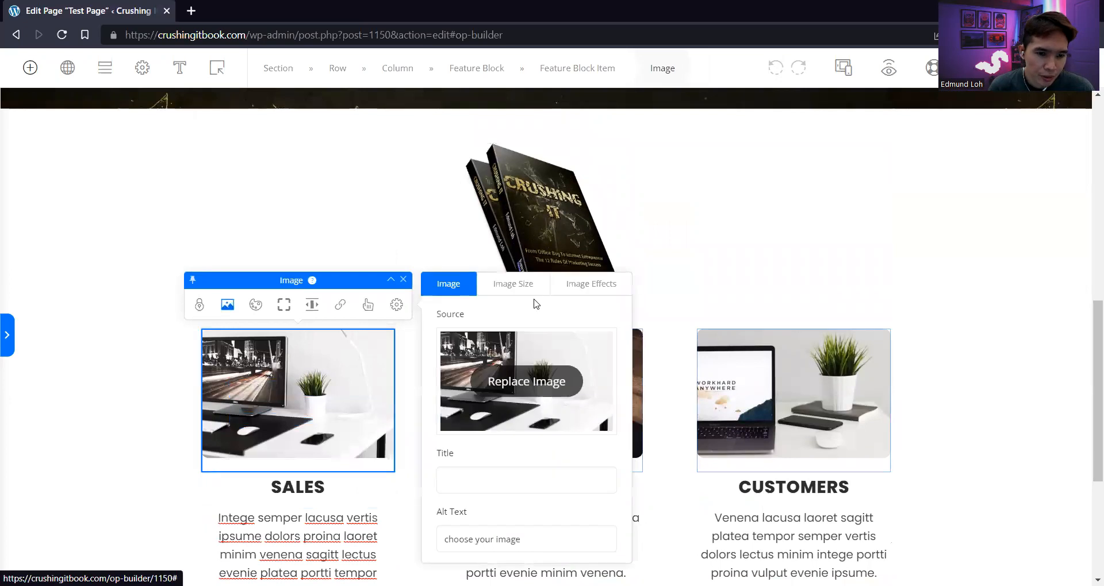
pyautogui.click(542, 382)
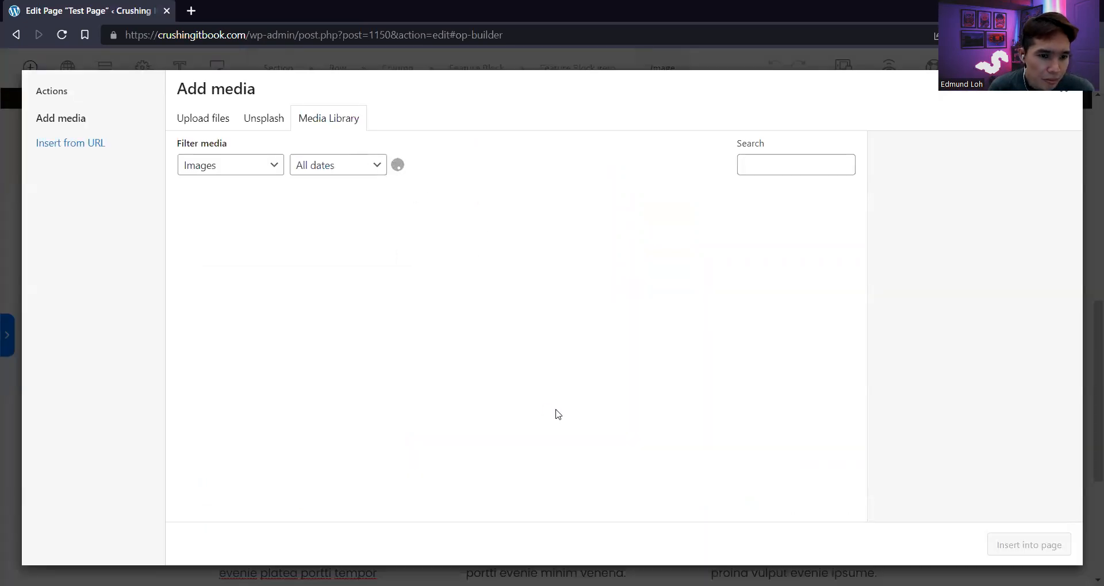
pyautogui.scroll(-10, 584, 343)
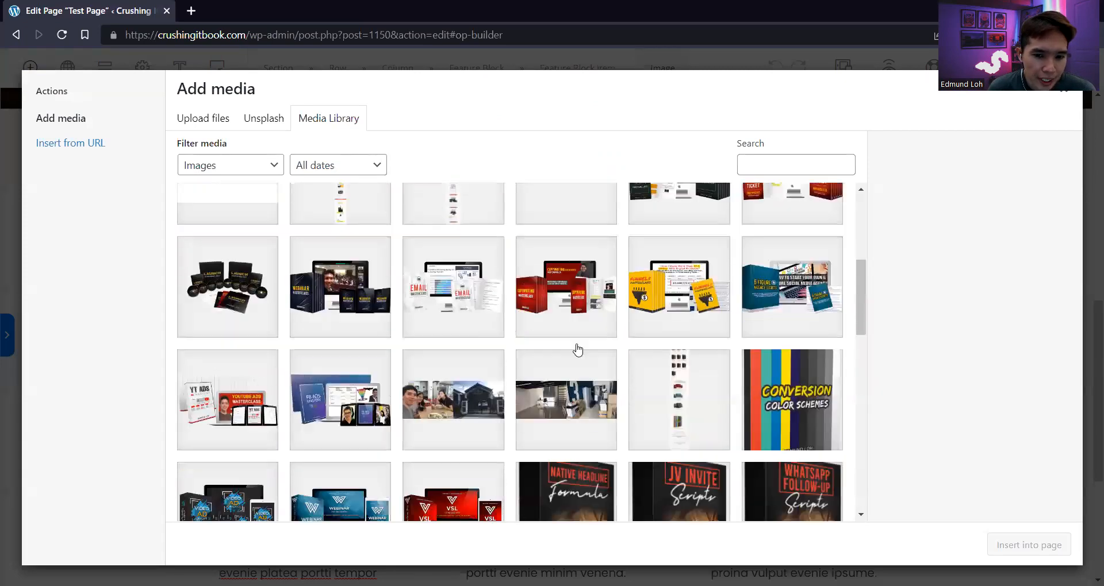
pyautogui.scroll(-5, 572, 356)
pyautogui.click(475, 305)
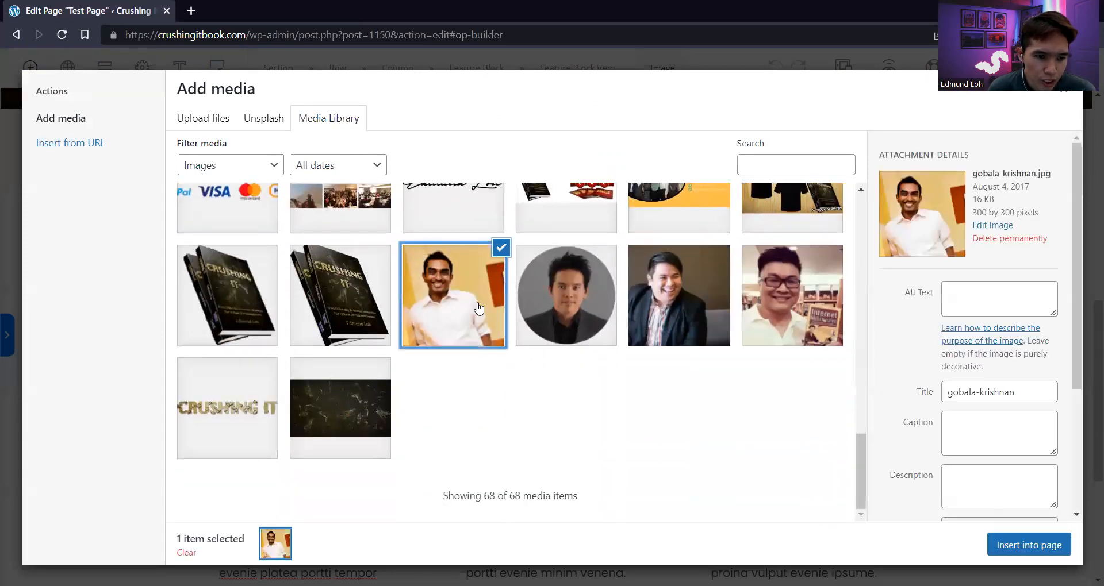
pyautogui.click(1029, 545)
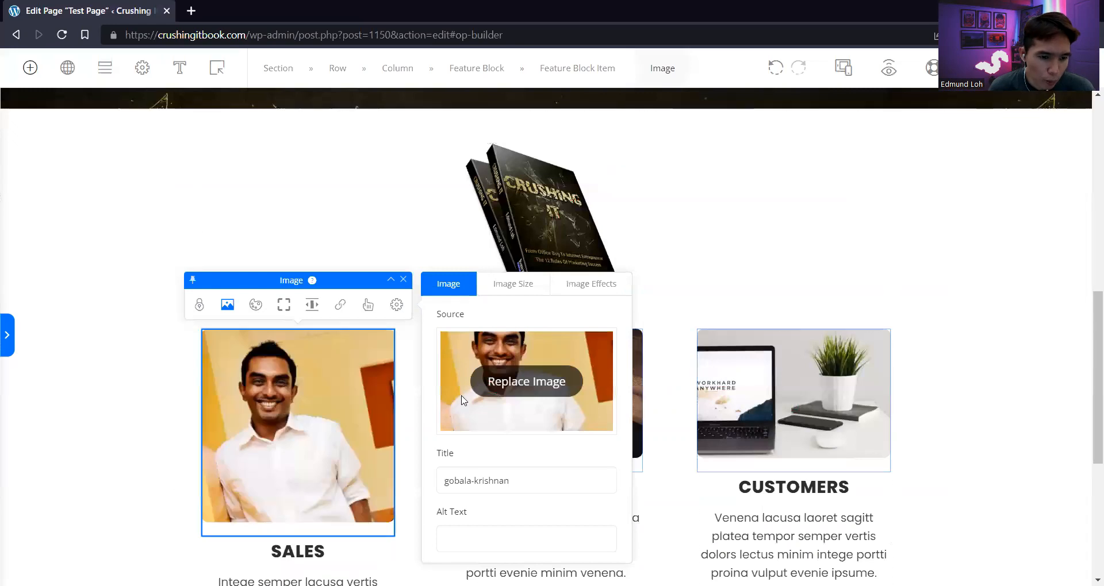
# Rewrite the first image's title as the pictured person's properly capitalized full name, and open its image size settings
pyautogui.click(446, 479)
pyautogui.write('G')
pyautogui.moveTo(472, 481); pyautogui.dragTo(479, 482)
pyautogui.write('K')
pyautogui.click(492, 535)
pyautogui.scroll(-1, 323, 407)
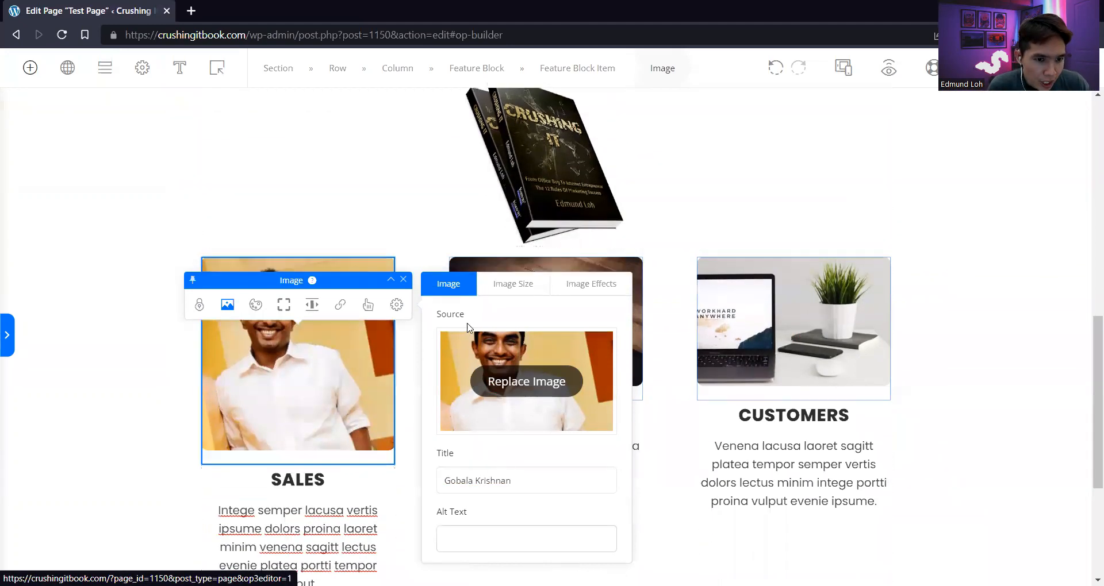
pyautogui.click(510, 213)
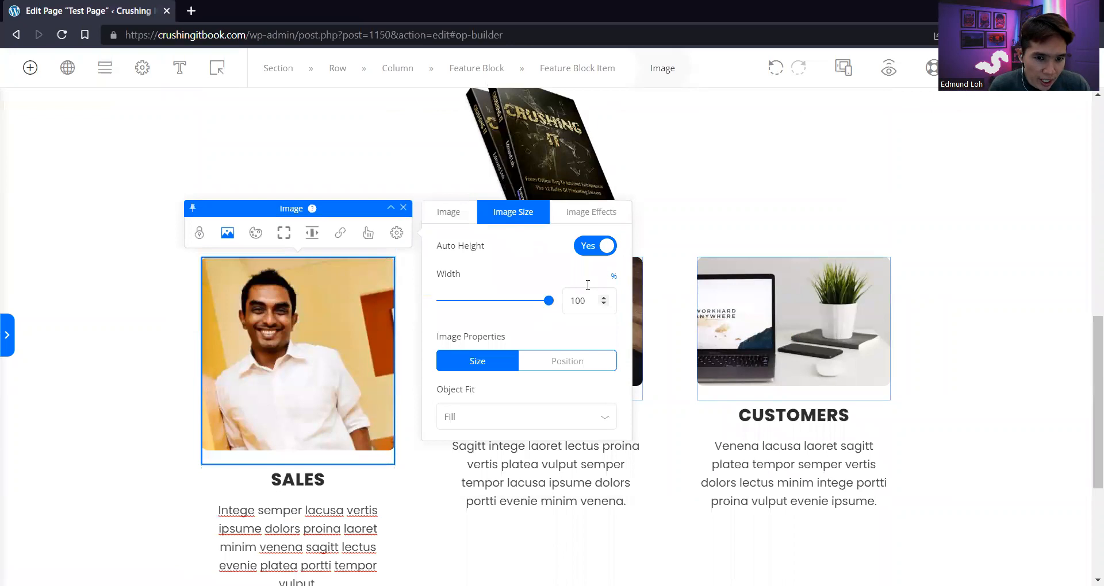
# Replace the SALES headline with the pictured person's full name in capitals
pyautogui.click(328, 476)
pyautogui.moveTo(327, 476); pyautogui.dragTo(197, 469)
pyautogui.write('GOBAL')
pyautogui.press('BackSpace')
pyautogui.press('BackSpace')
pyautogui.write('BALA KRISHNAN')
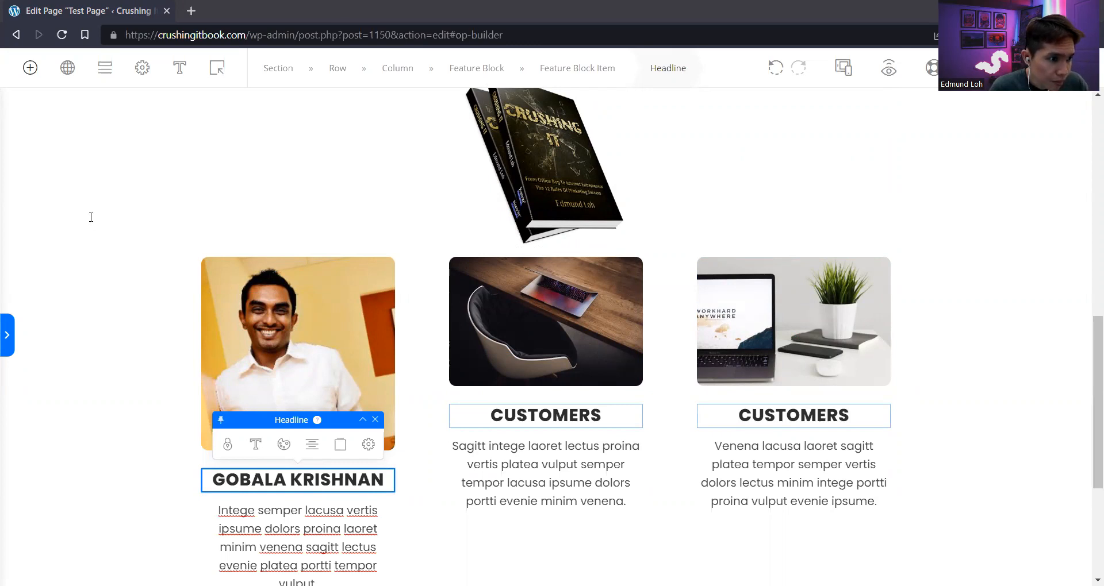
# Replace the first item's description with the person's quoted testimonial, removing the name, job title and website lines below the quote
pyautogui.tripleClick(295, 521)
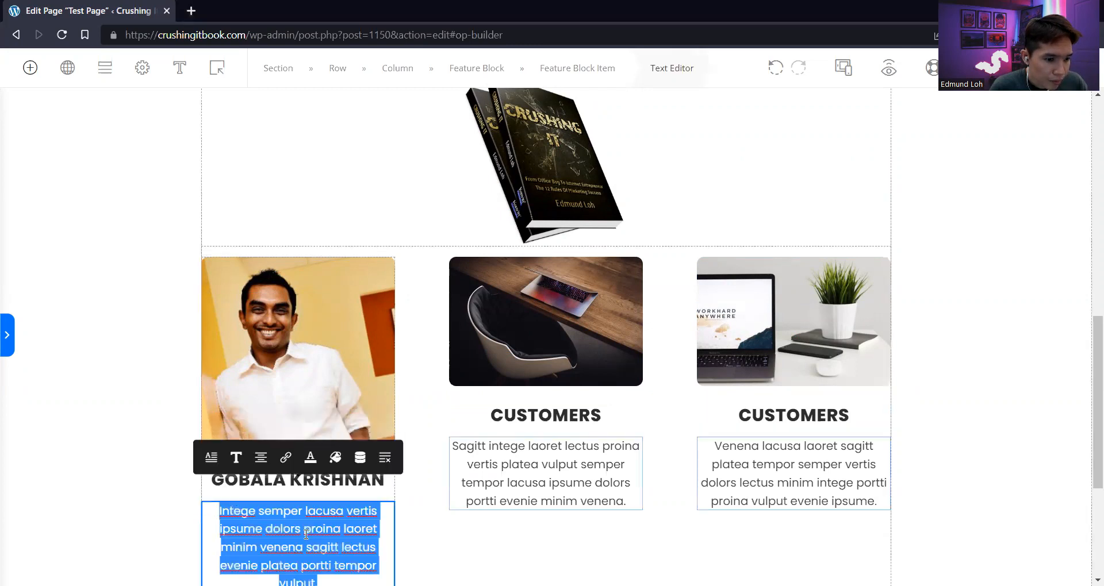
pyautogui.write('"Edmund Loh is living proof that education, privilege and luck are overrated. Everything this guy has achieved is by design, lots of hard work, and a determination to succeed at all costs." Gobala Krishnan Co-Founder, Kreydle Kreydle.com')
pyautogui.scroll(-4, 348, 314)
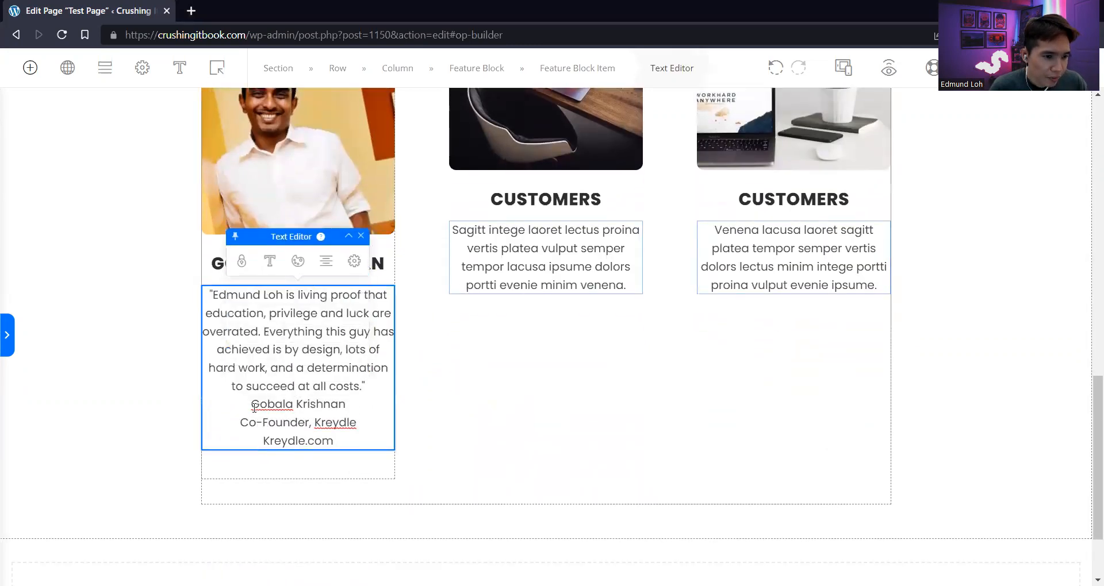
pyautogui.moveTo(238, 401); pyautogui.dragTo(336, 443)
pyautogui.press('BackSpace')
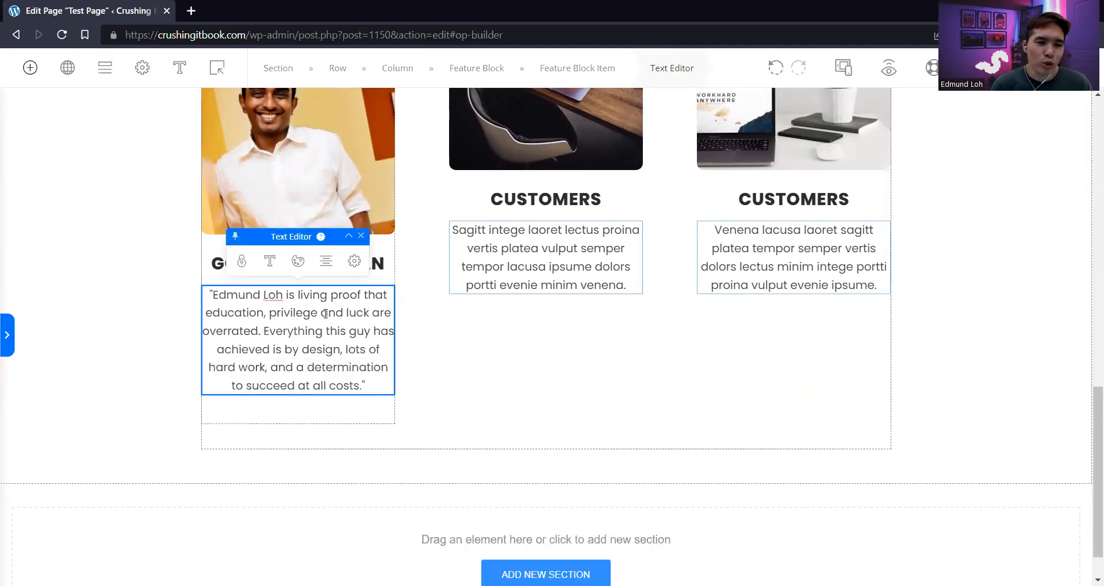
pyautogui.click(354, 261)
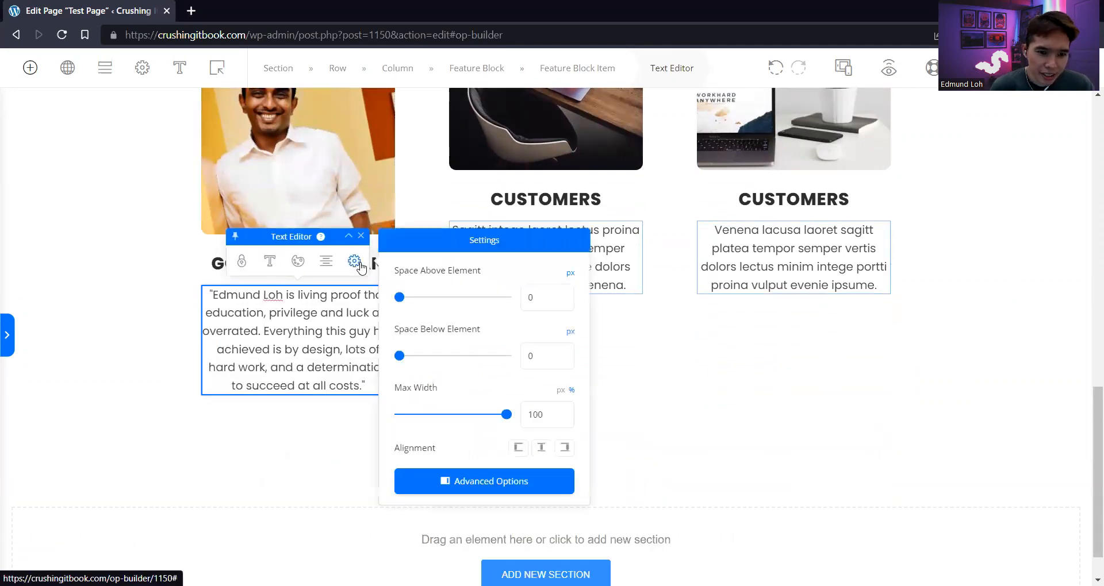
pyautogui.click(151, 332)
# Replace the middle feature item's image with the media library photo of the laughing man in a dark jacket
pyautogui.scroll(3, 151, 333)
pyautogui.click(444, 212)
pyautogui.click(475, 174)
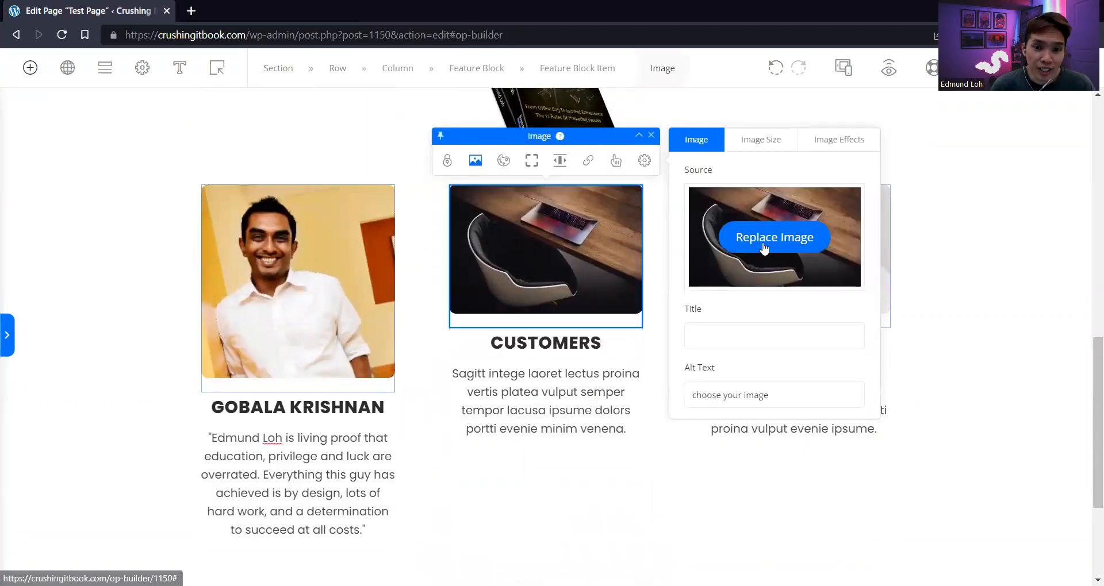
pyautogui.click(718, 237)
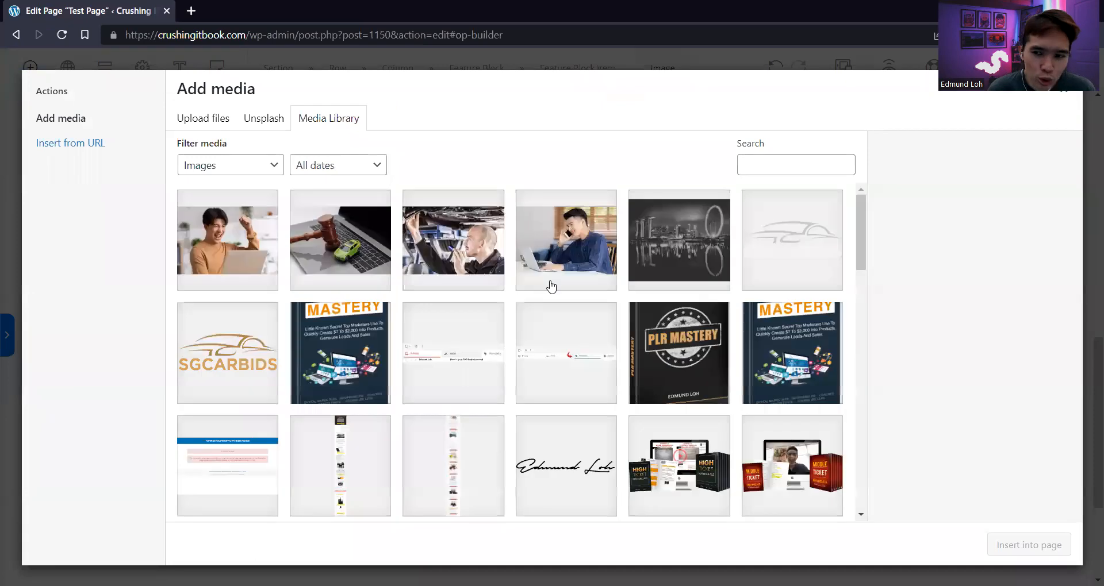
pyautogui.scroll(-15, 550, 286)
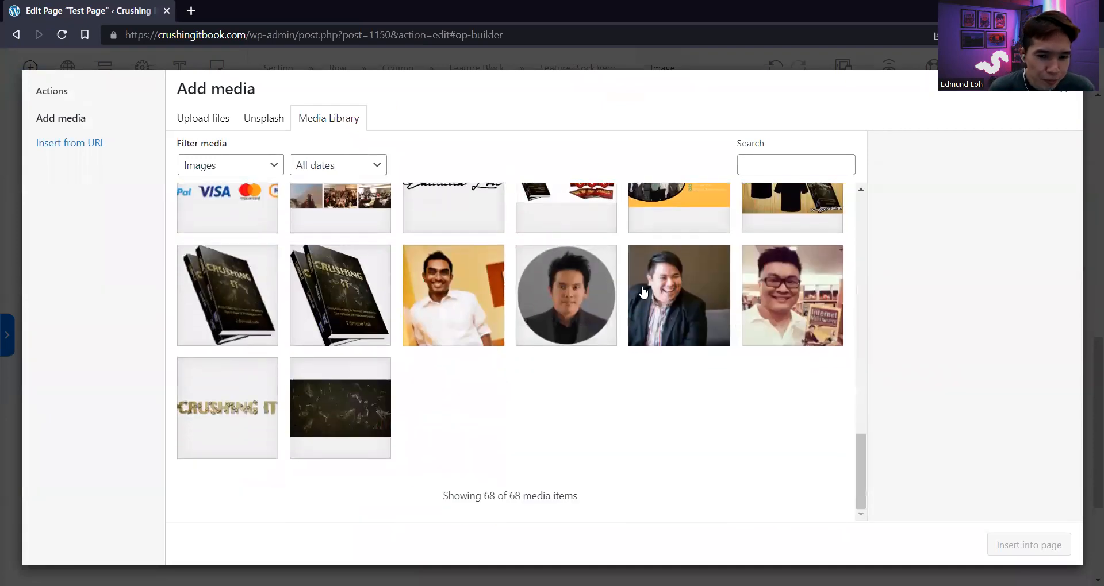
pyautogui.click(642, 292)
pyautogui.click(1029, 545)
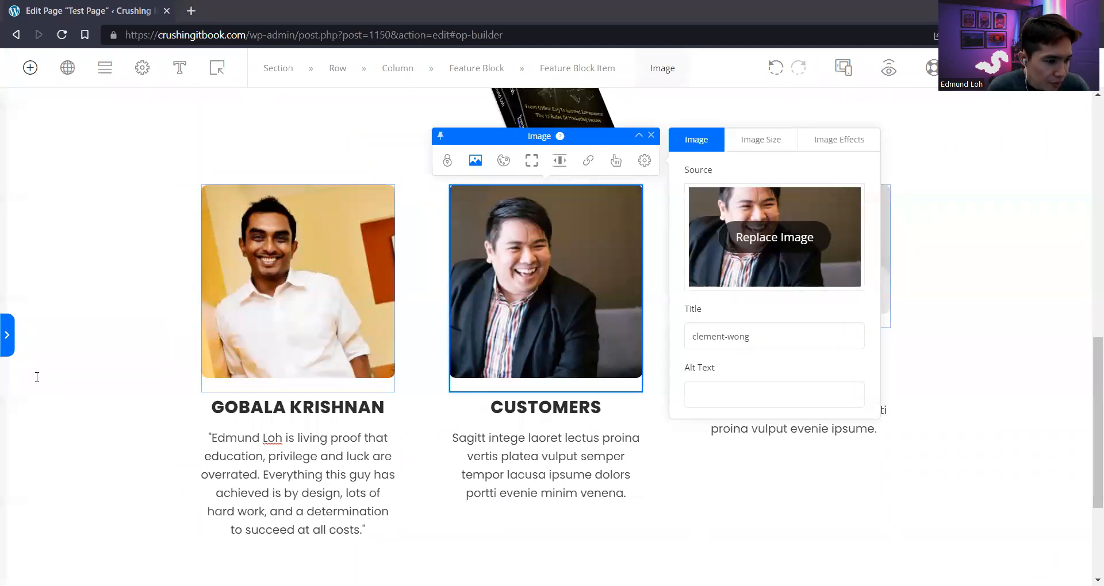
# Replace the middle item's description with the testimonial beginning "Online marketing gurus are a dime a dozen" and its headline with the person's full name in capitals
pyautogui.click(516, 460)
pyautogui.click(466, 406)
pyautogui.doubleClick(465, 405)
pyautogui.write('CLEMENT WONG')
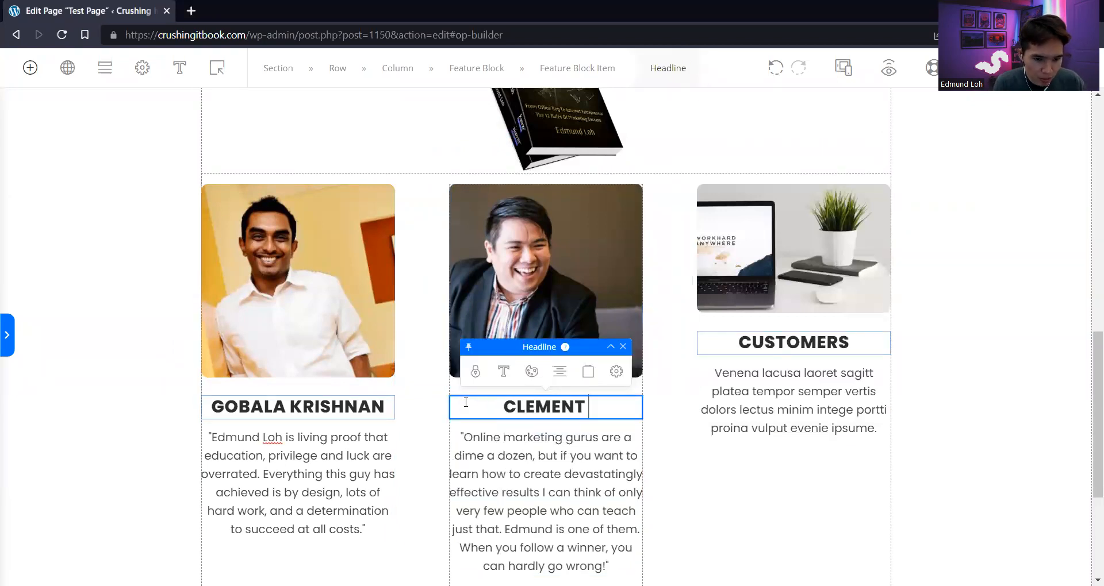
# Replace the third feature item's image with the media library photo of the man in glasses holding a book
pyautogui.click(811, 239)
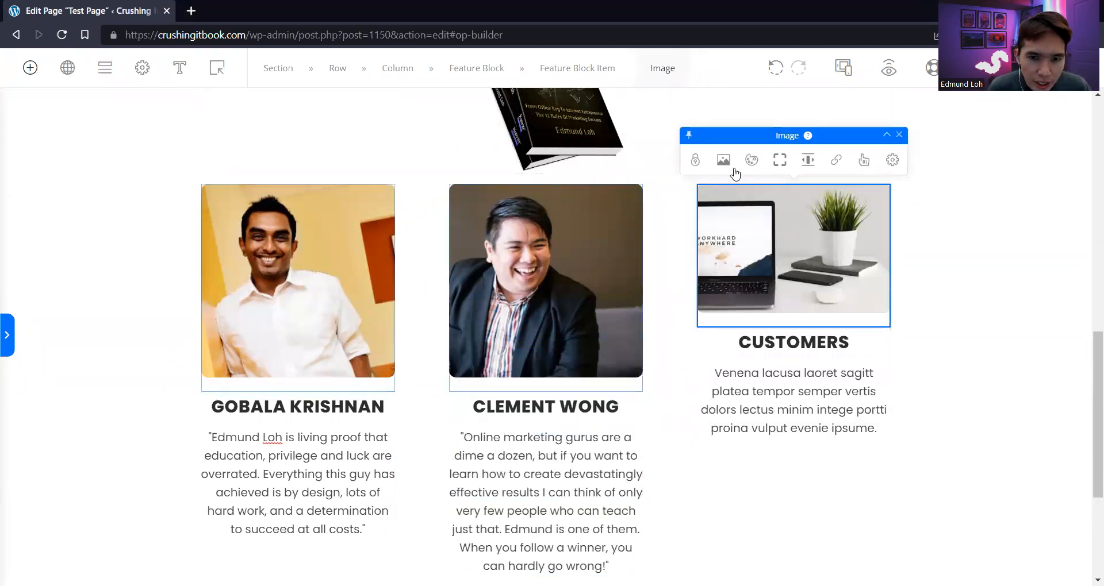
pyautogui.click(724, 159)
pyautogui.click(566, 233)
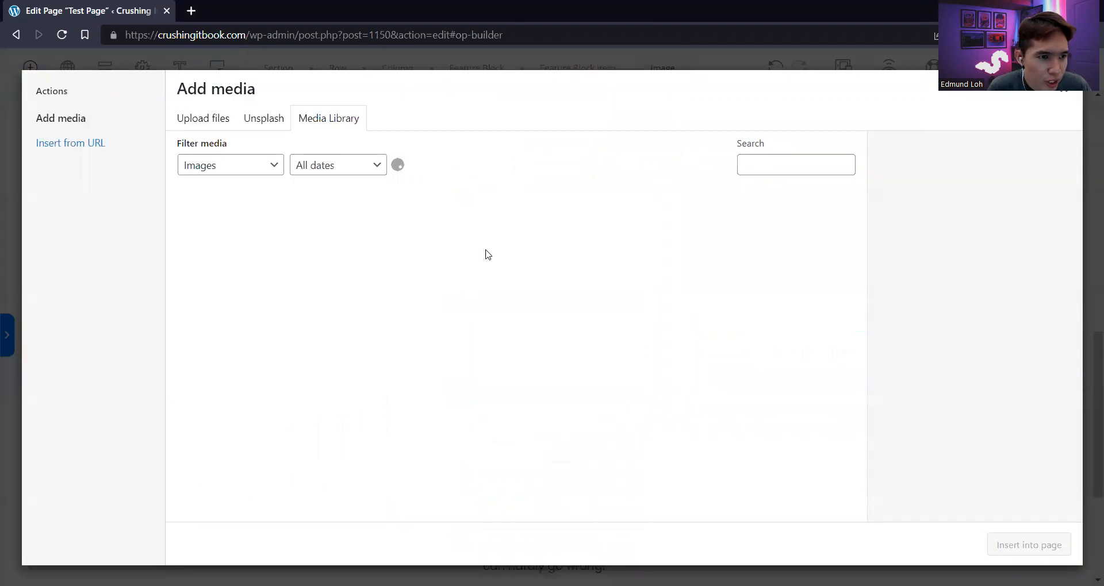
pyautogui.scroll(-10, 693, 442)
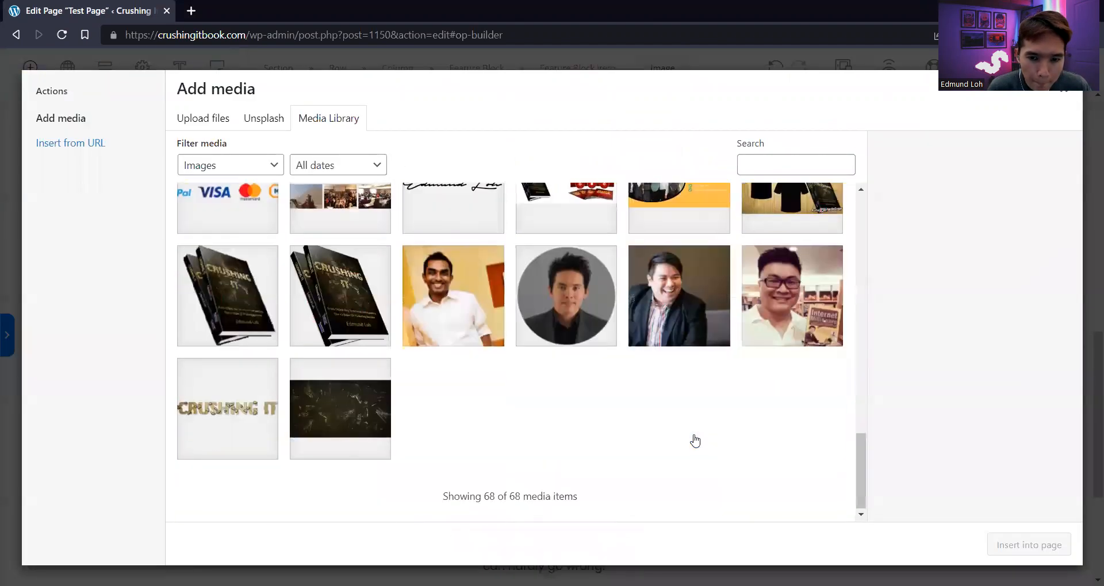
pyautogui.click(748, 318)
pyautogui.click(1028, 545)
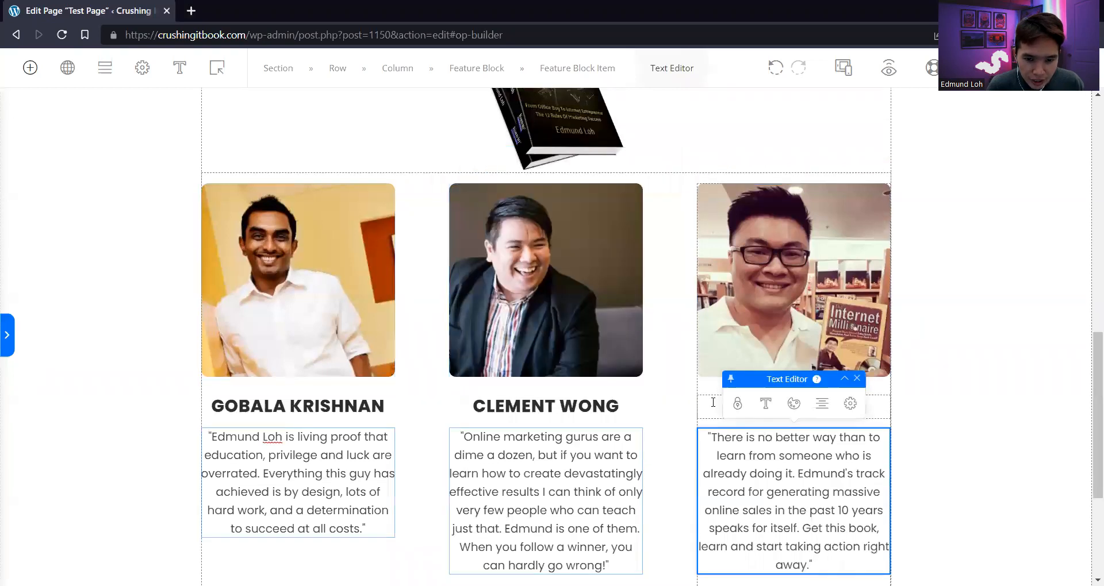
# Replace the third item's headline with the pictured person's full name in capitals
pyautogui.doubleClick(710, 406)
pyautogui.write('ANDRY SA')
pyautogui.write('LL')
pyautogui.press('BackSpace')
pyautogui.press('BackSpace')
pyautogui.write('LIM')
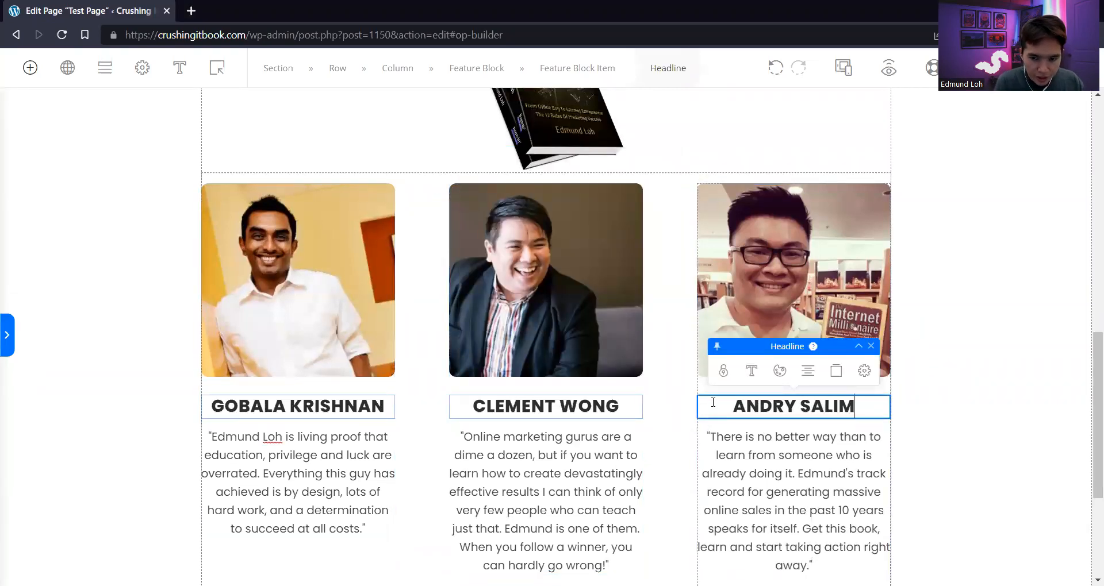
pyautogui.click(1012, 352)
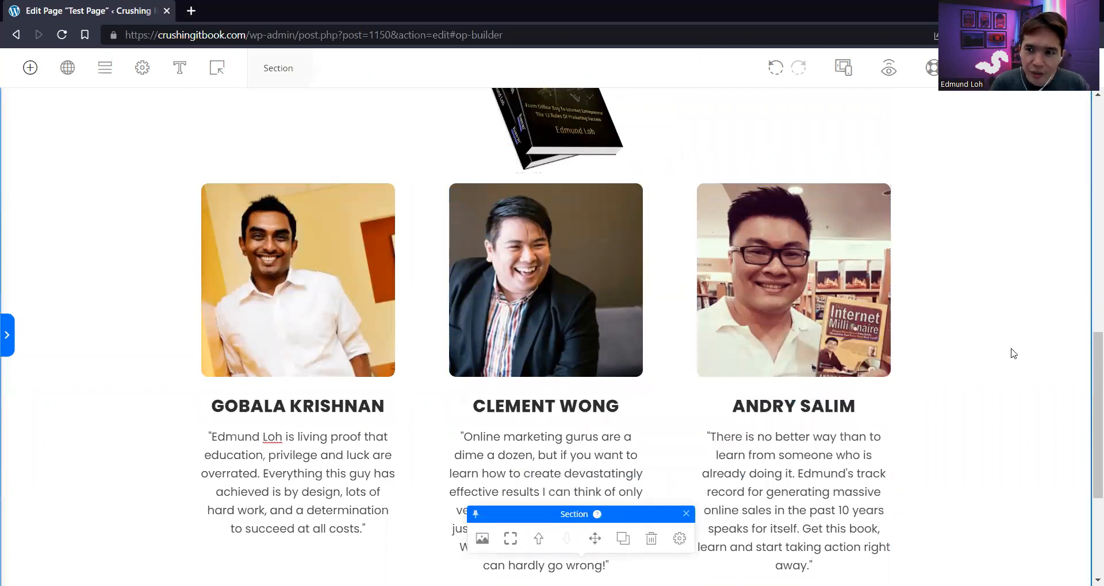
# Set the feature block items' space below to 24 px and their bottom padding to 0 px
pyautogui.scroll(2, 685, 271)
pyautogui.scroll(-5, 684, 268)
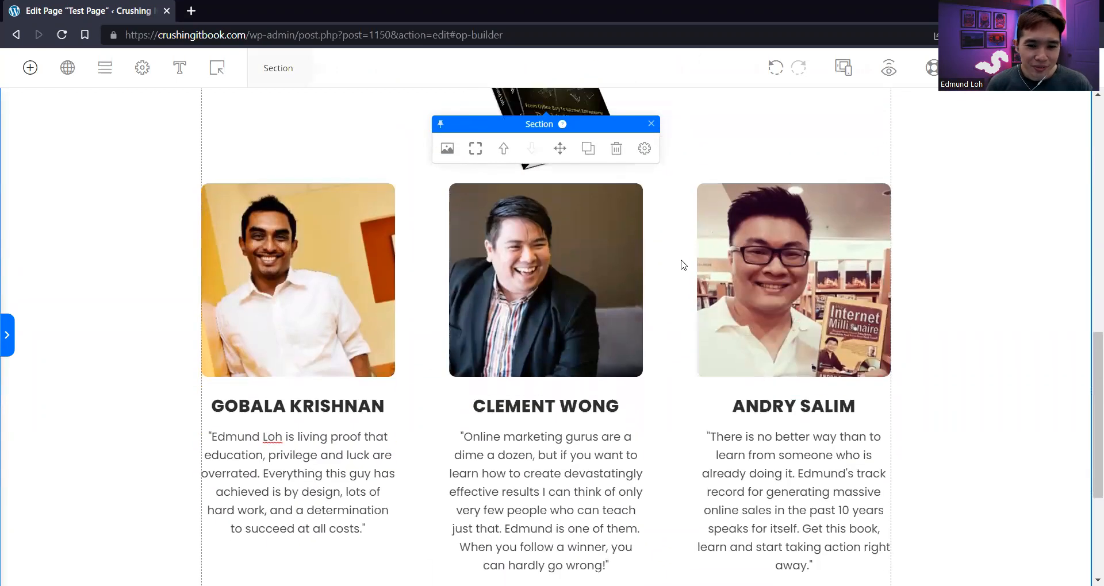
pyautogui.scroll(2, 683, 265)
pyautogui.scroll(-1, 673, 322)
pyautogui.click(664, 414)
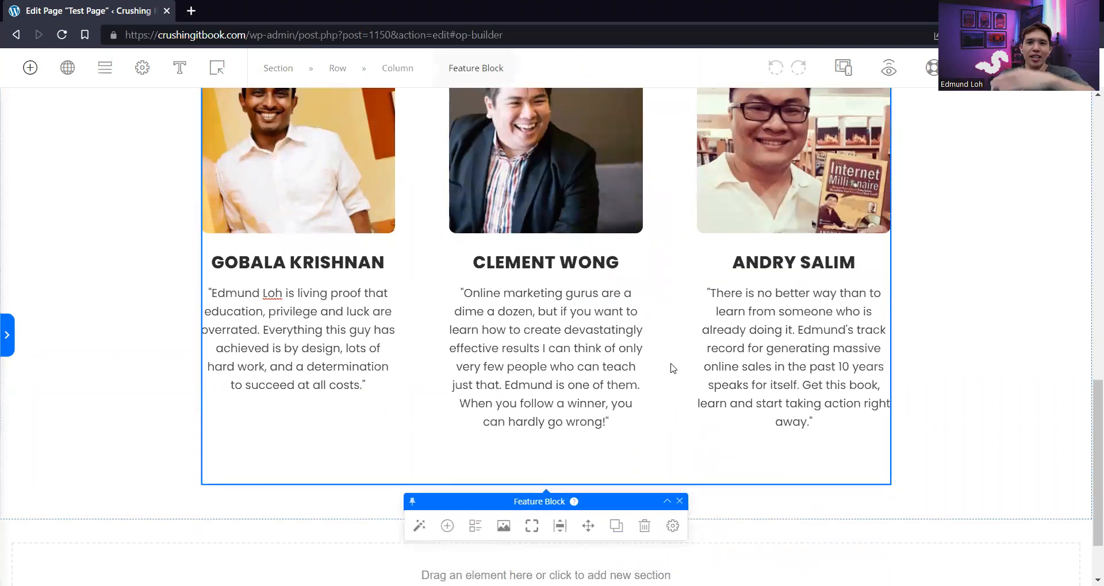
pyautogui.click(547, 441)
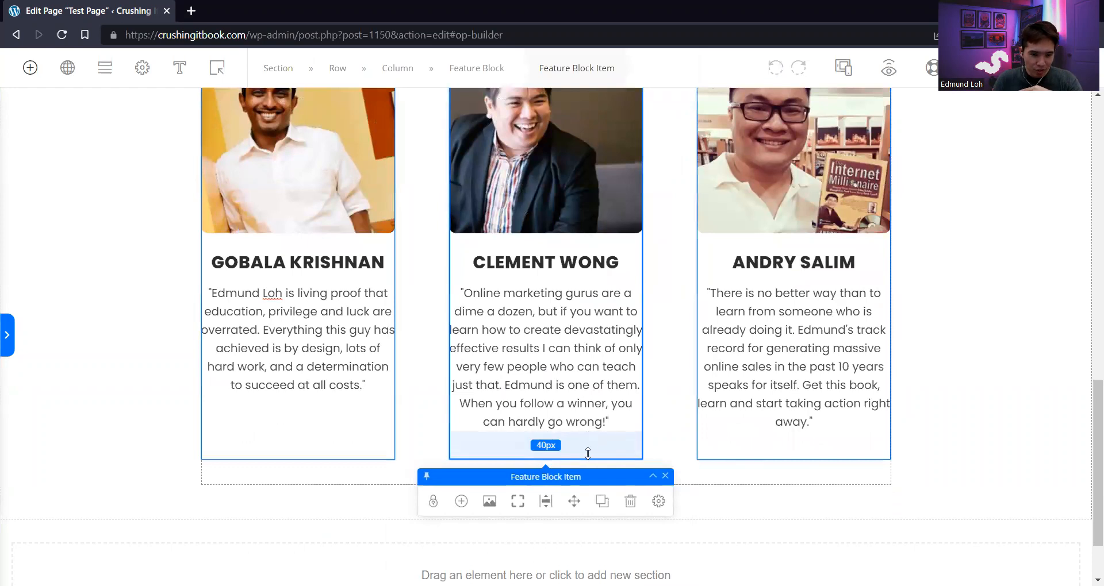
pyautogui.click(658, 502)
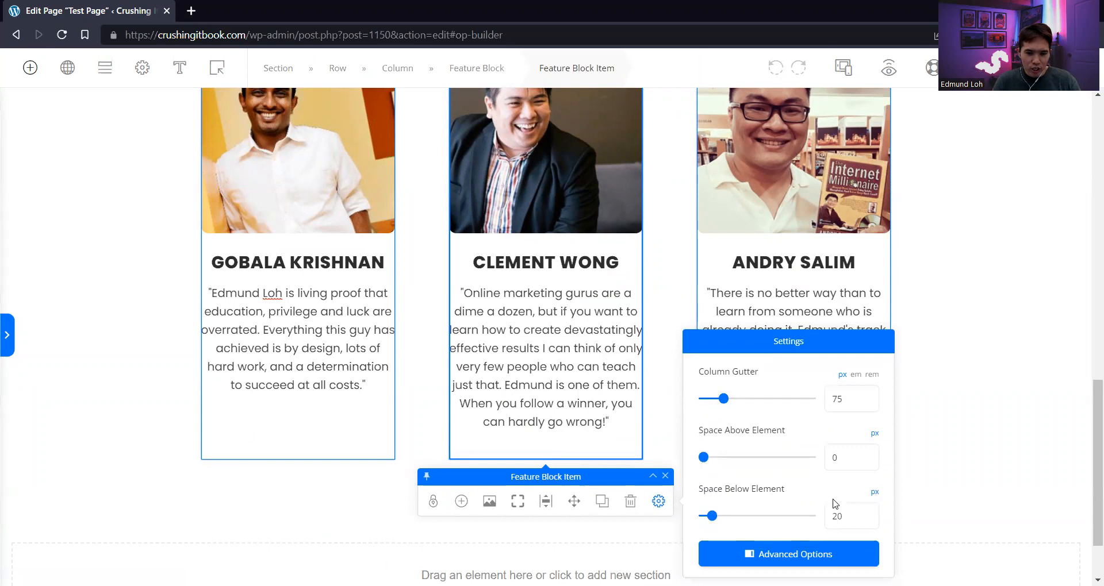
pyautogui.moveTo(712, 517)
pyautogui.mouseDown()
pyautogui.moveTo(698, 521)
pyautogui.moveTo(716, 524)
pyautogui.mouseUp()
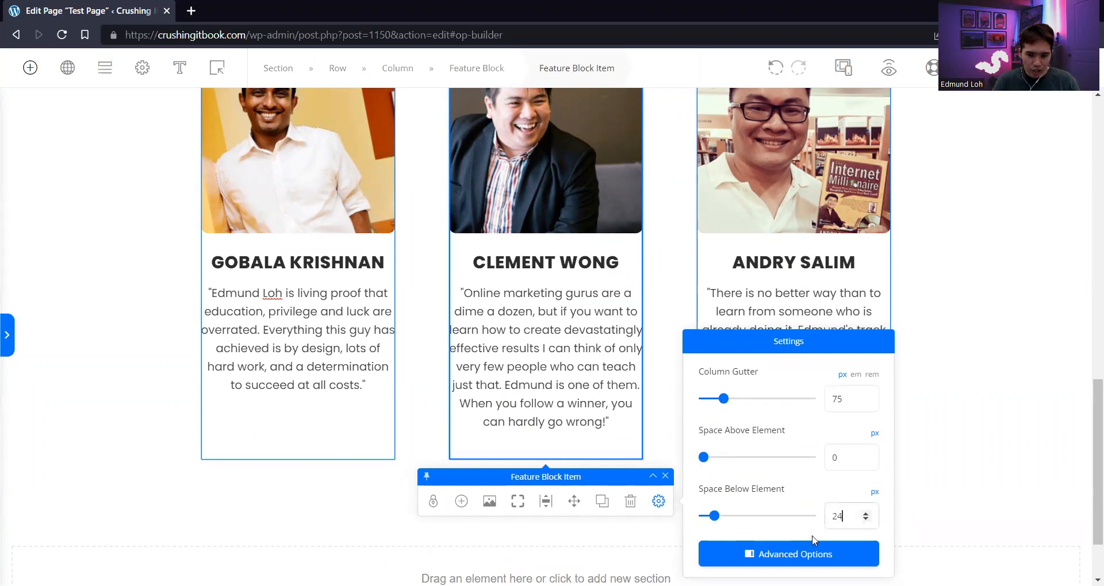
pyautogui.click(814, 544)
pyautogui.doubleClick(104, 264)
pyautogui.write('0')
pyautogui.click(80, 288)
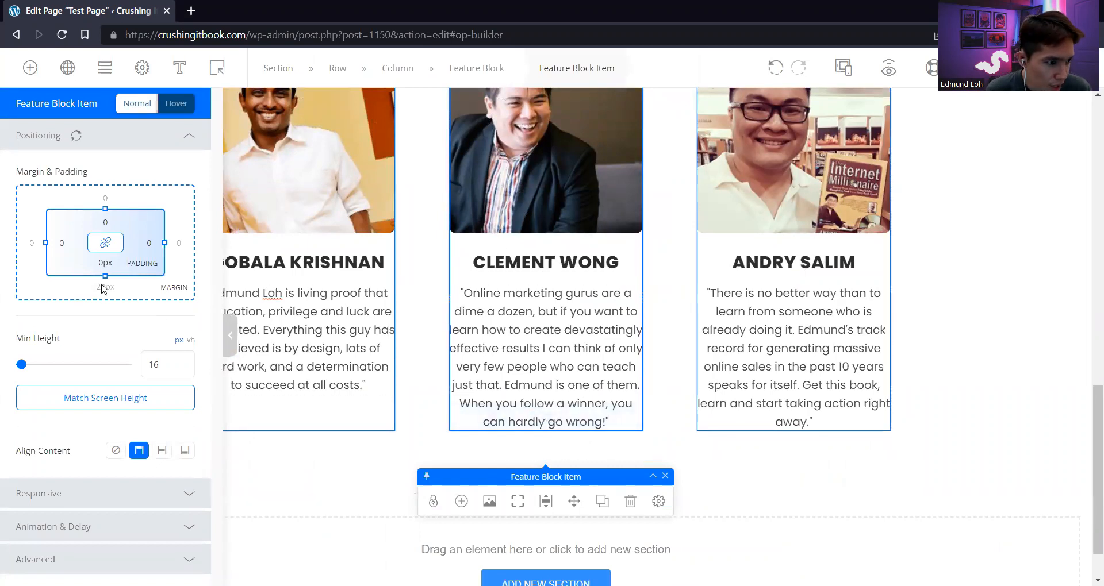
# Clear the element search and add a Headline element below the book image, above the testimonials
pyautogui.scroll(4, 606, 230)
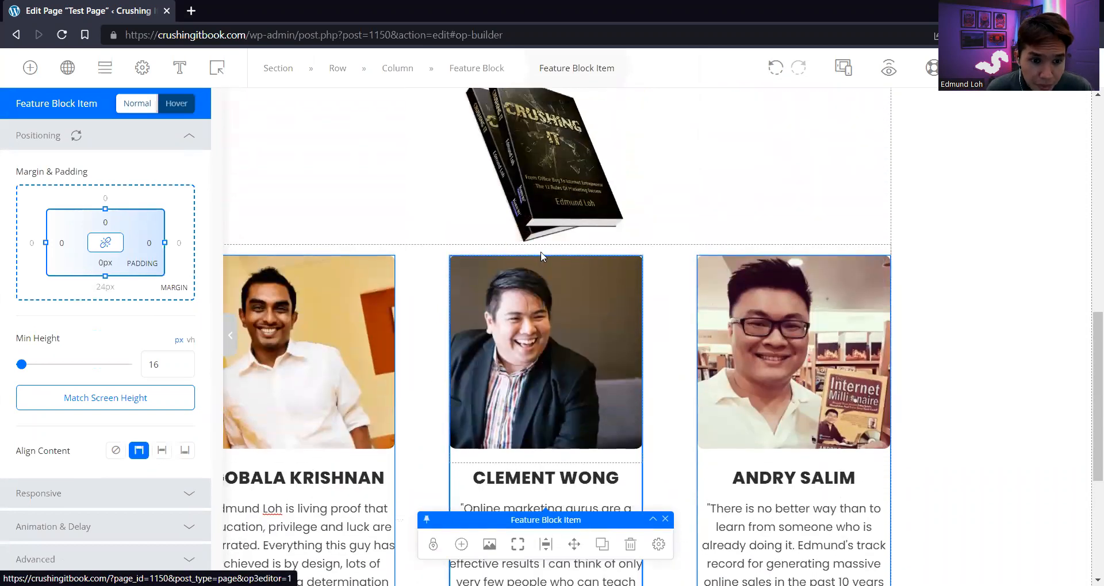
pyautogui.click(944, 340)
pyautogui.scroll(1, 663, 291)
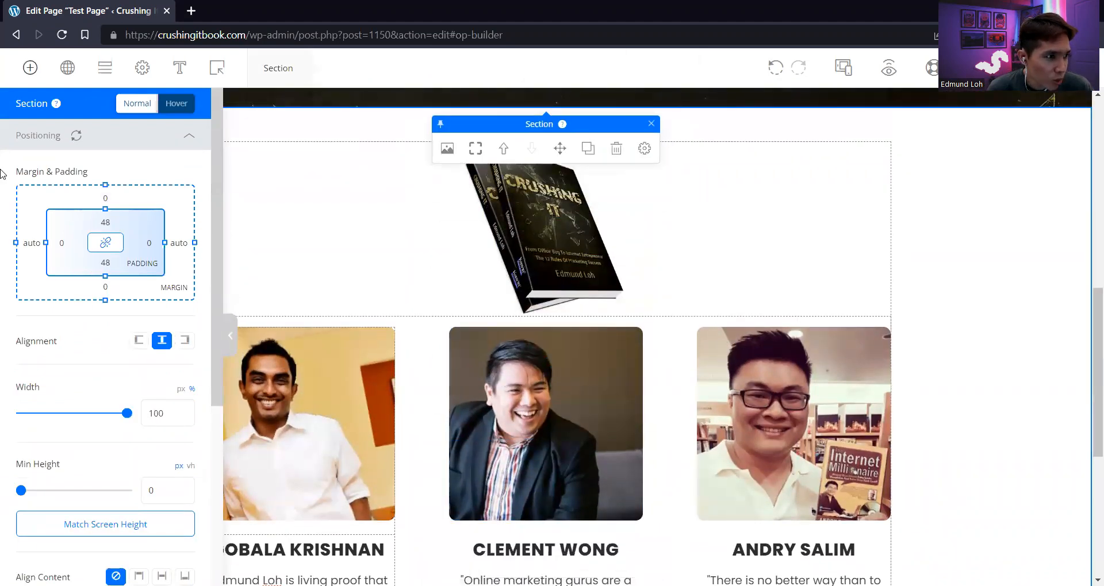
pyautogui.click(240, 341)
pyautogui.click(30, 67)
pyautogui.press('BackSpace')
pyautogui.press('BackSpace')
pyautogui.press('BackSpace')
pyautogui.press('BackSpace')
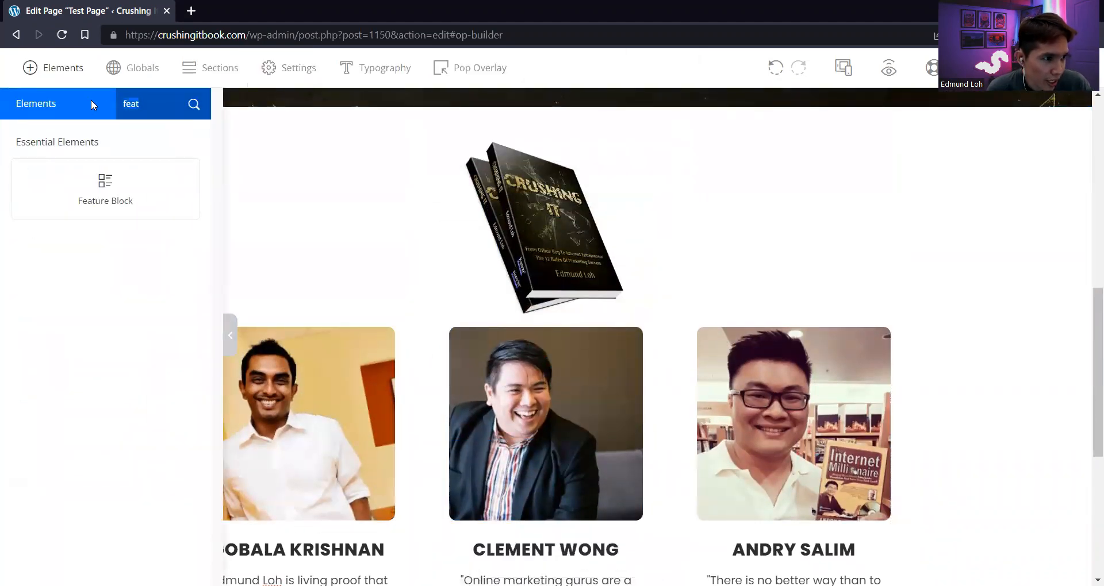
pyautogui.moveTo(52, 312); pyautogui.dragTo(542, 265)
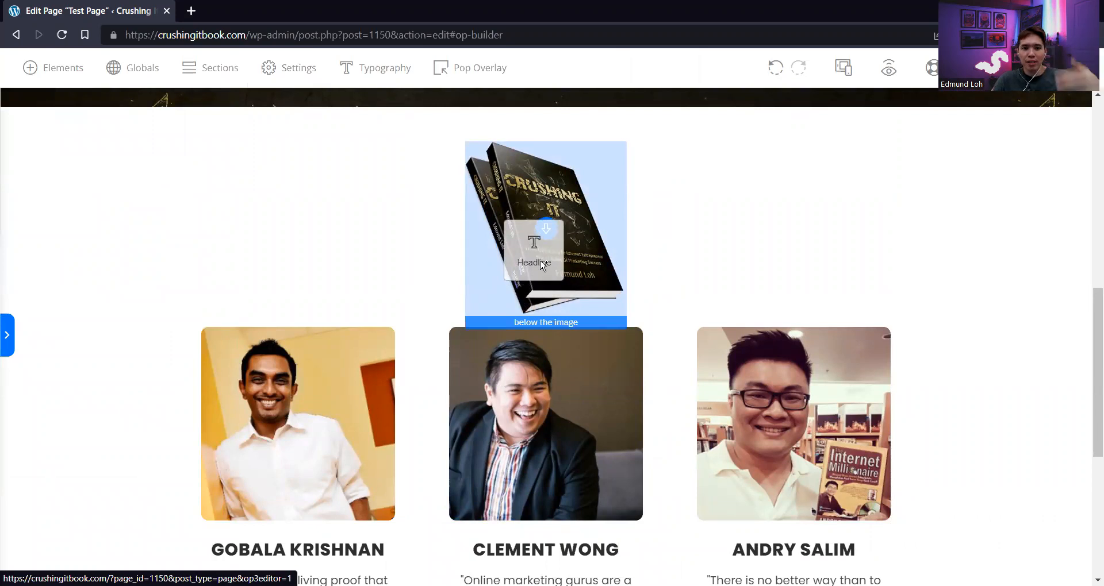
pyautogui.moveTo(543, 265); pyautogui.dragTo(541, 268)
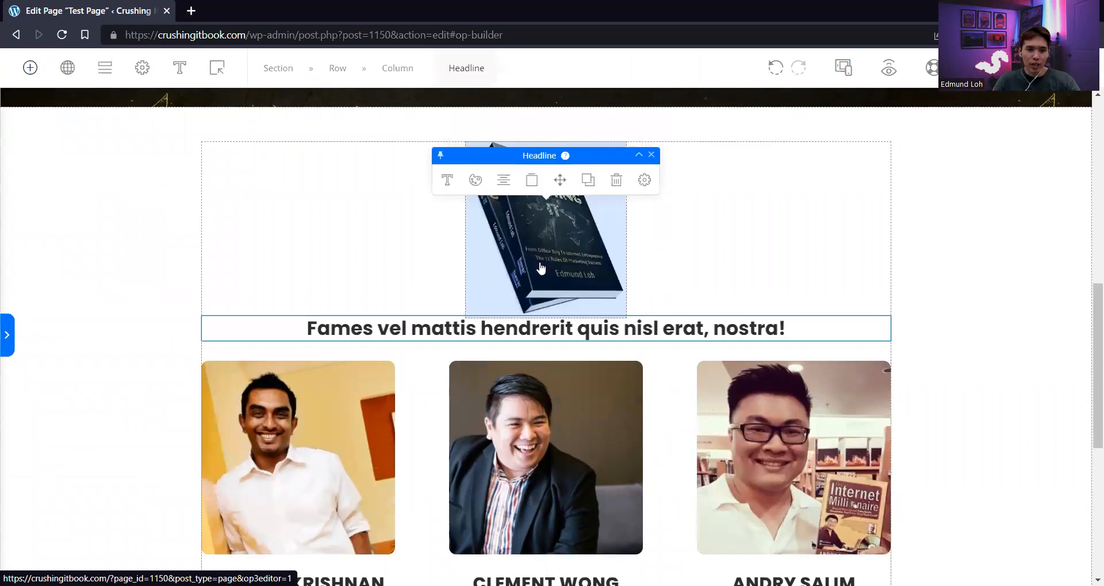
# Replace the new headline's placeholder text with "Praises & Testimonials"
pyautogui.click(528, 334)
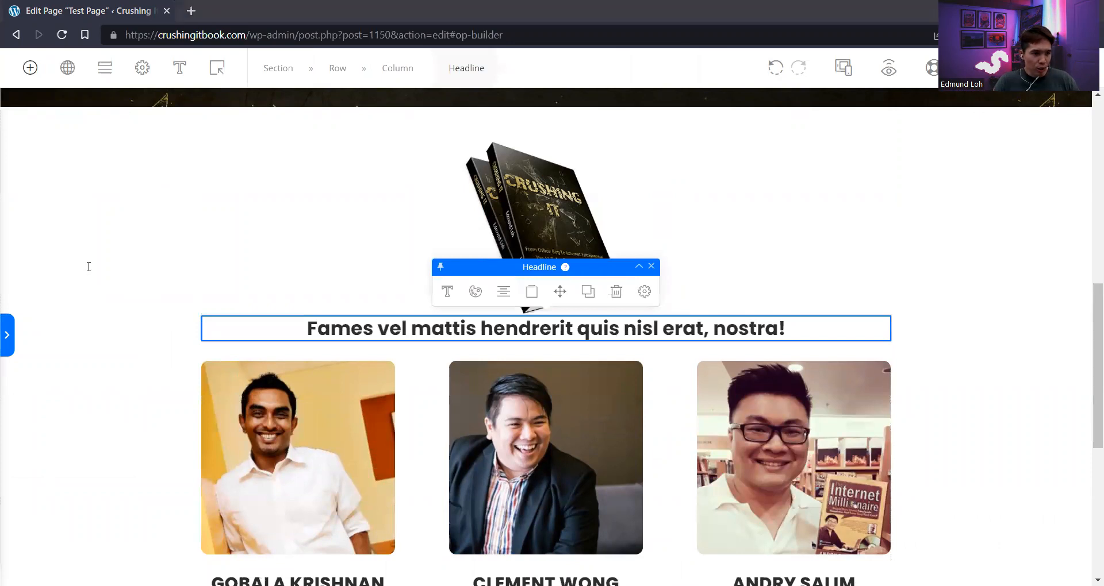
pyautogui.tripleClick(528, 322)
pyautogui.write('Praises & Testimonials')
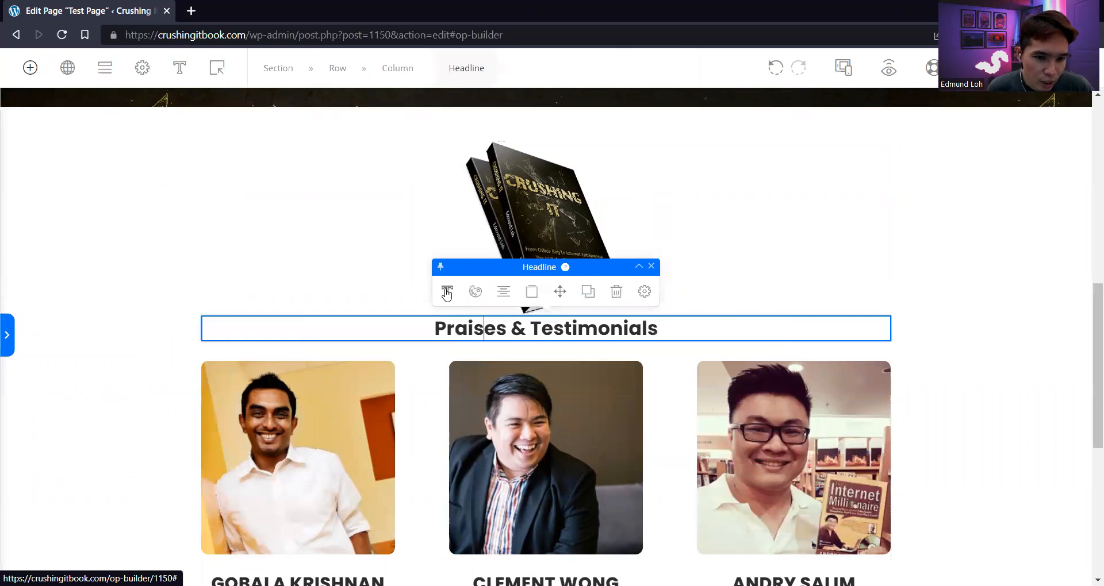
# Set the "Praises & Testimonials" headline's bottom margin to 24 px
pyautogui.click(645, 293)
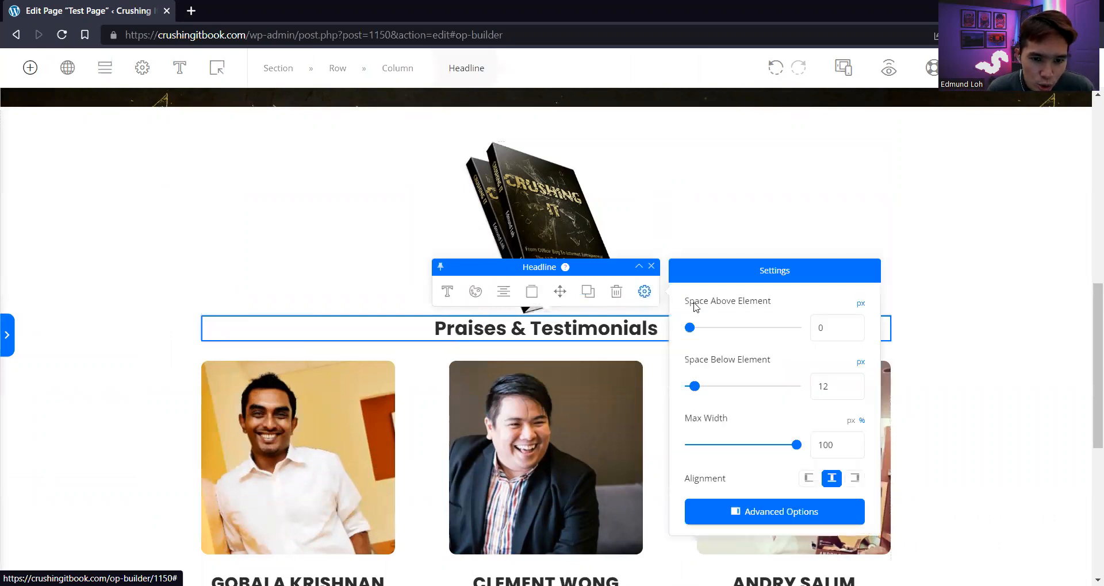
pyautogui.click(773, 510)
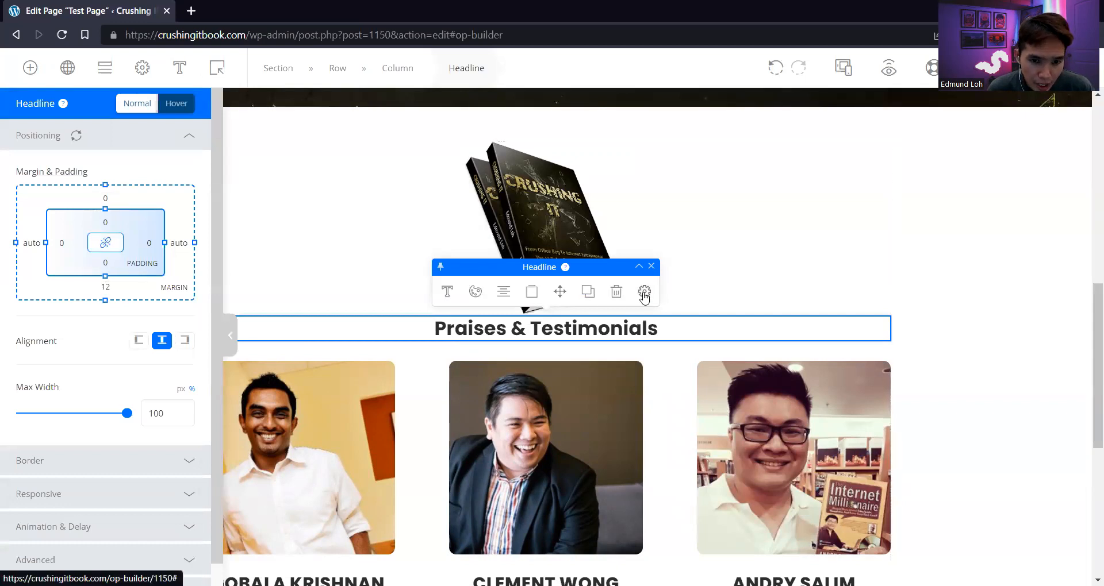
pyautogui.moveTo(93, 290); pyautogui.dragTo(87, 291)
pyautogui.write('24')
pyautogui.press('Return')
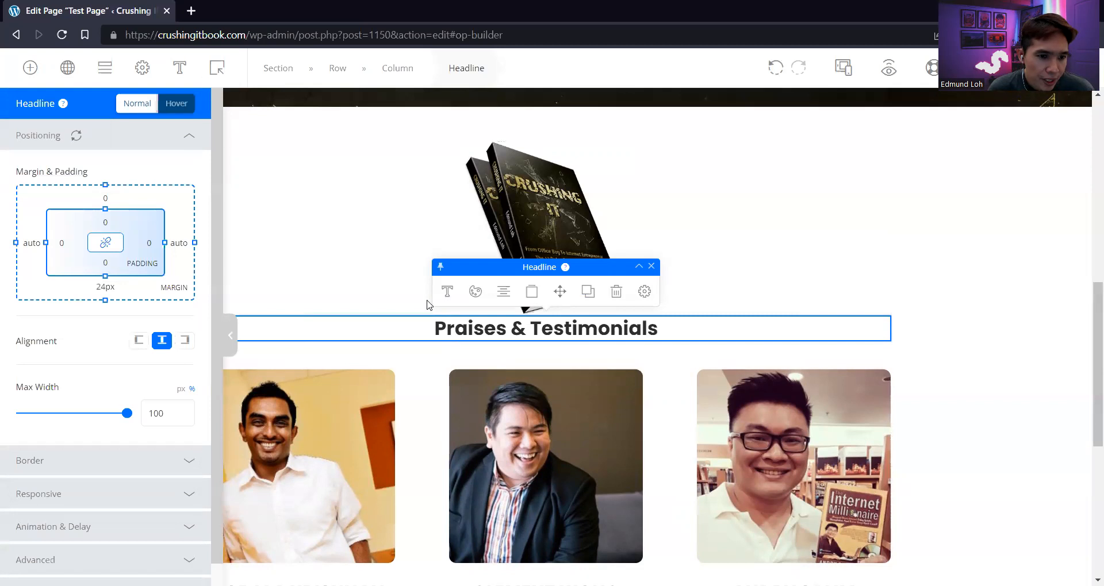
# Set the "Praises & Testimonials" headline's font size to 32 px
pyautogui.click(447, 292)
pyautogui.click(843, 272)
pyautogui.click(778, 336)
pyautogui.click(764, 353)
pyautogui.click(757, 278)
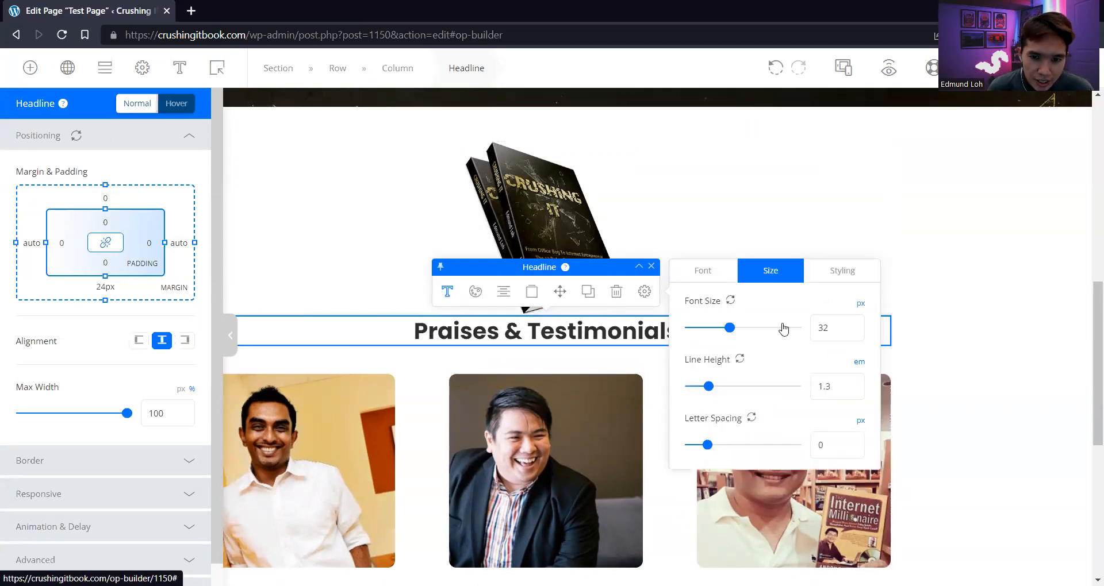
pyautogui.click(989, 374)
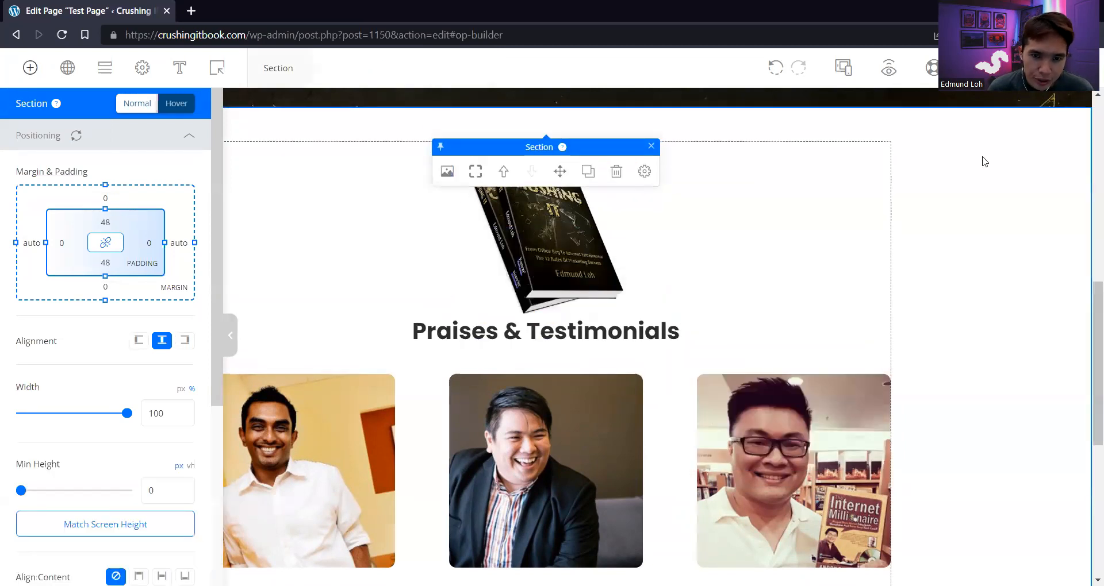
# Delete the book image above the "Praises & Testimonials" headline
pyautogui.click(232, 335)
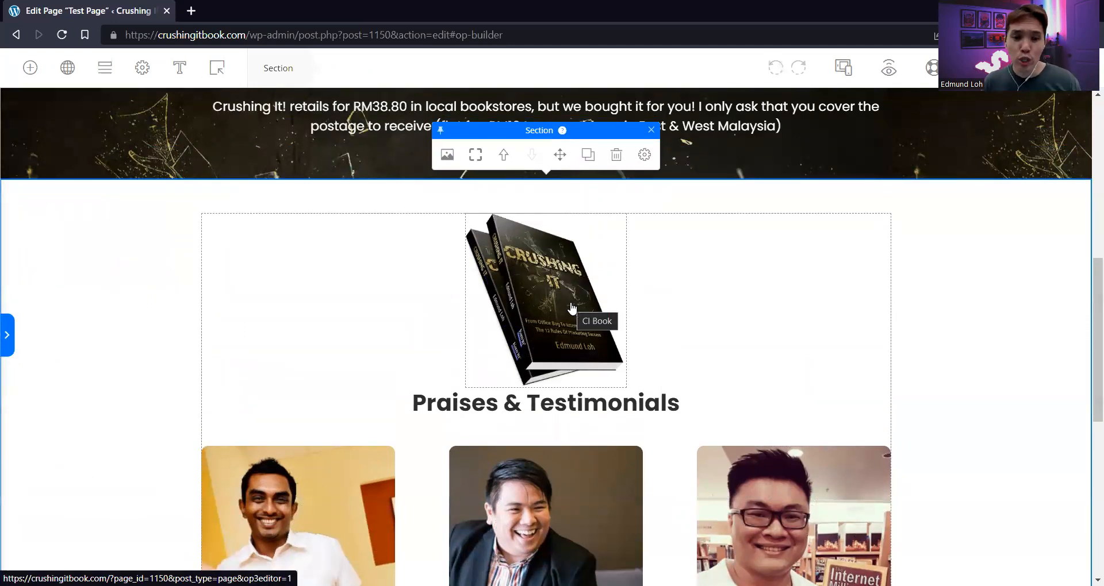
pyautogui.click(573, 309)
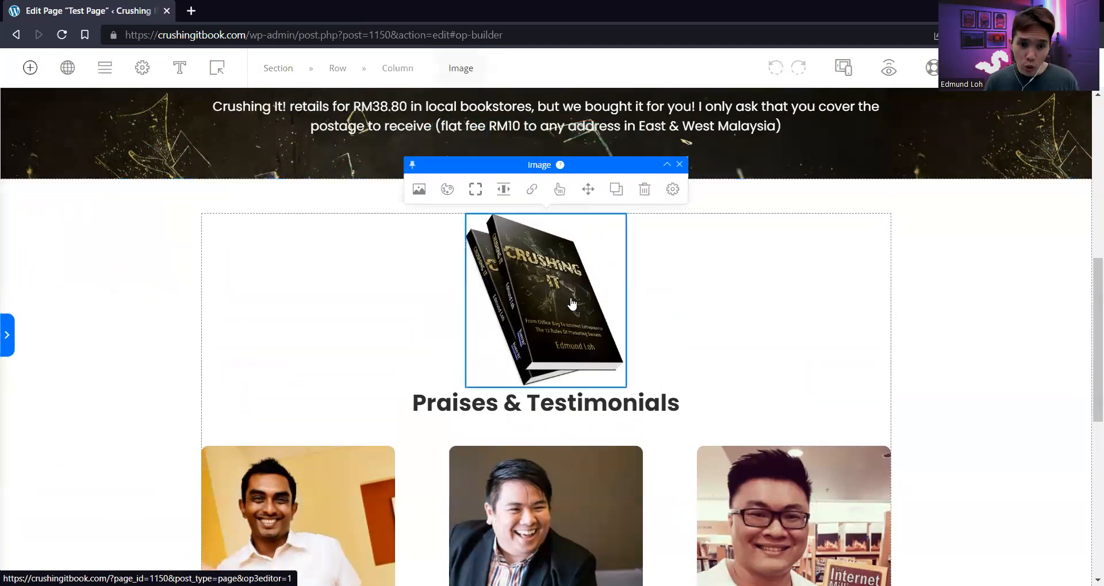
pyautogui.click(644, 190)
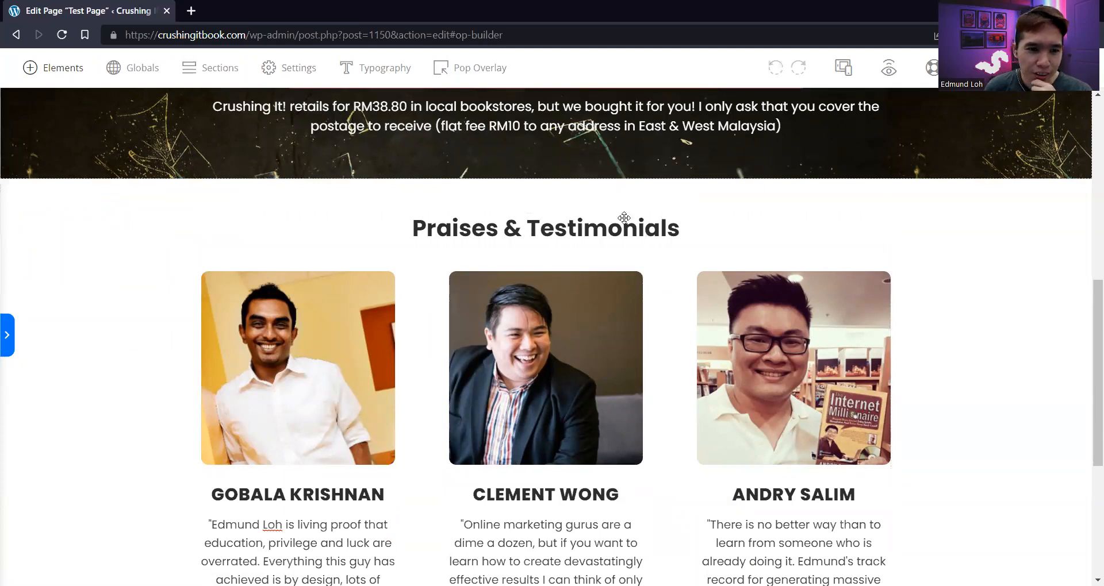
# Preview the test page from the video section down to the testimonials and return to the end of the page in the editor
pyautogui.click(895, 74)
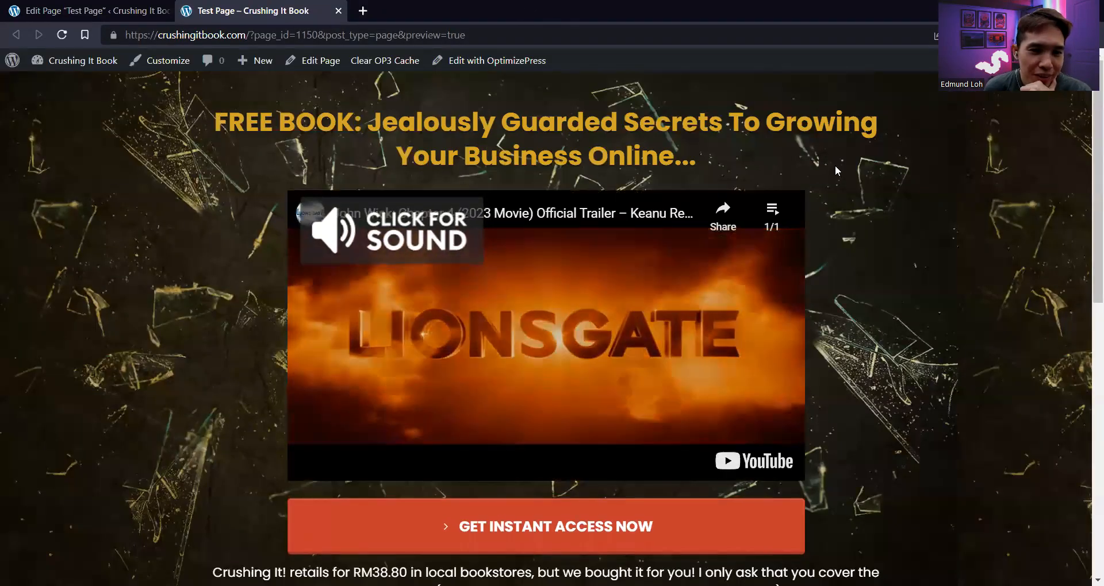
pyautogui.scroll(-10, 849, 250)
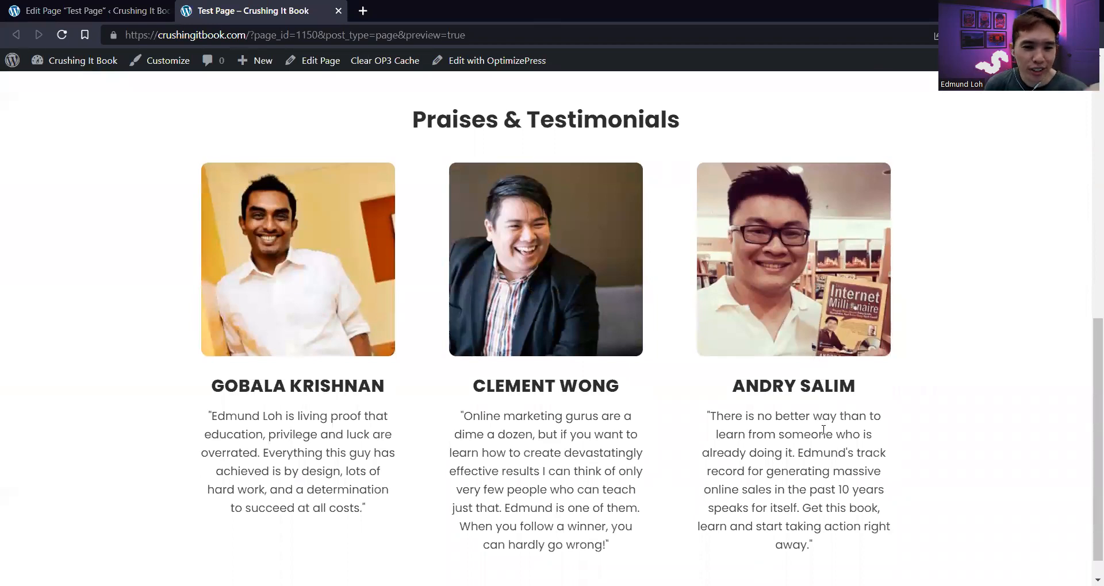
pyautogui.scroll(-1, 823, 430)
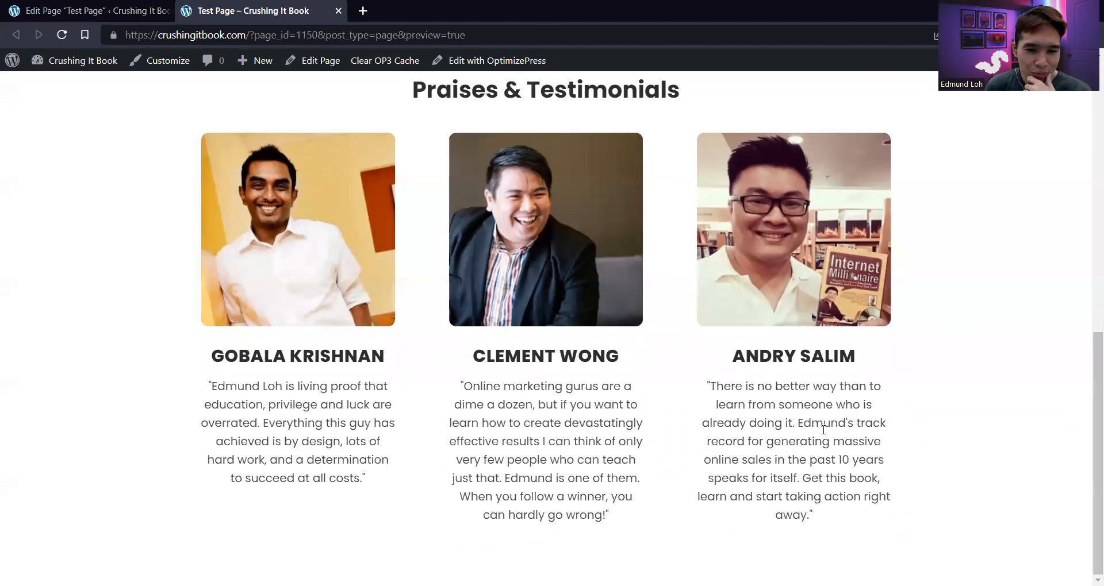
pyautogui.scroll(10, 822, 436)
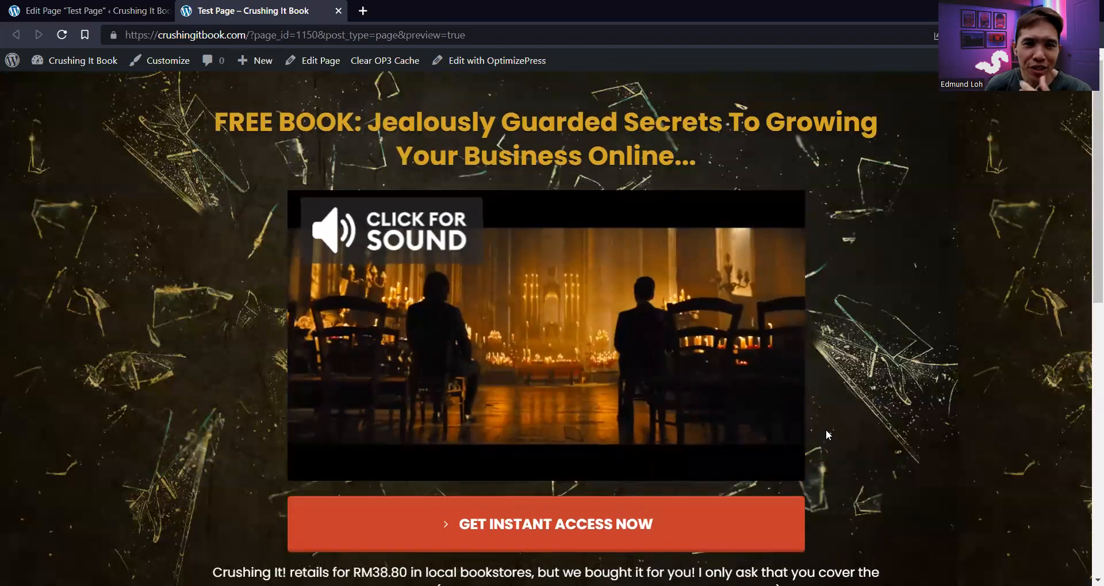
pyautogui.scroll(-10, 217, 379)
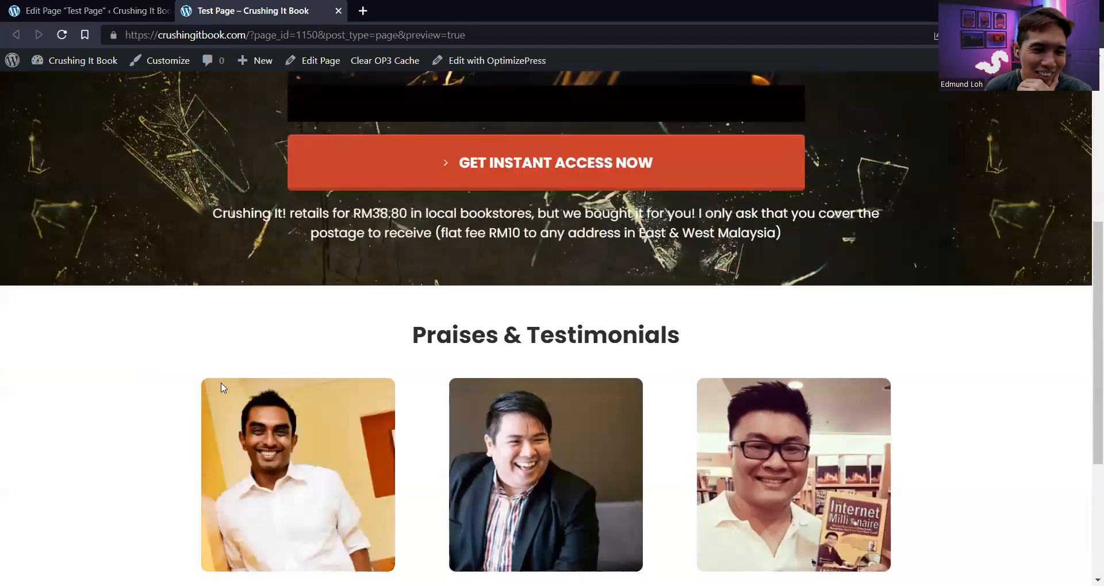
pyautogui.scroll(10, 222, 383)
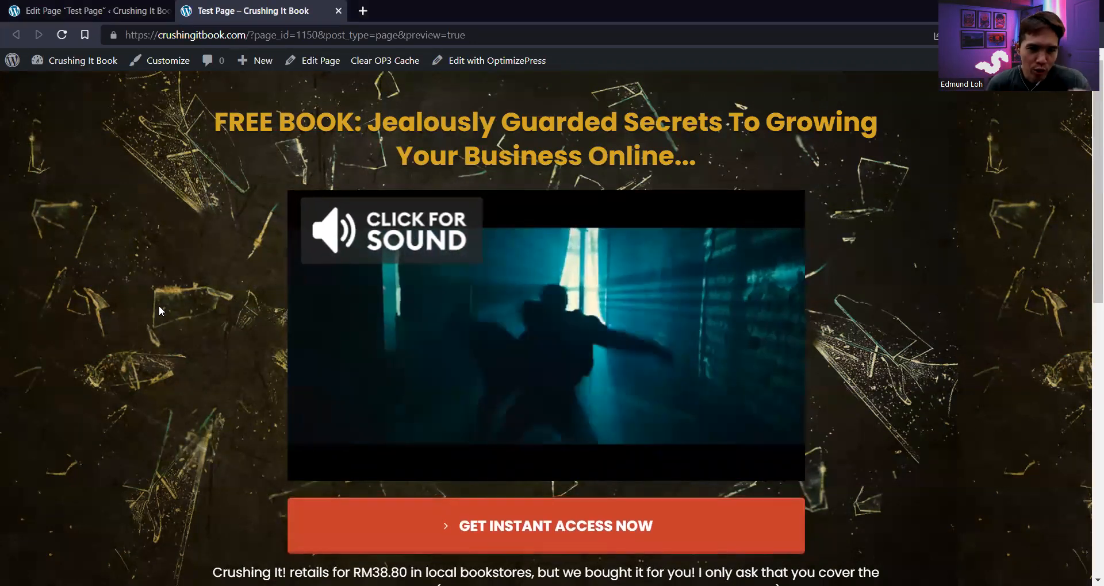
pyautogui.click(86, 10)
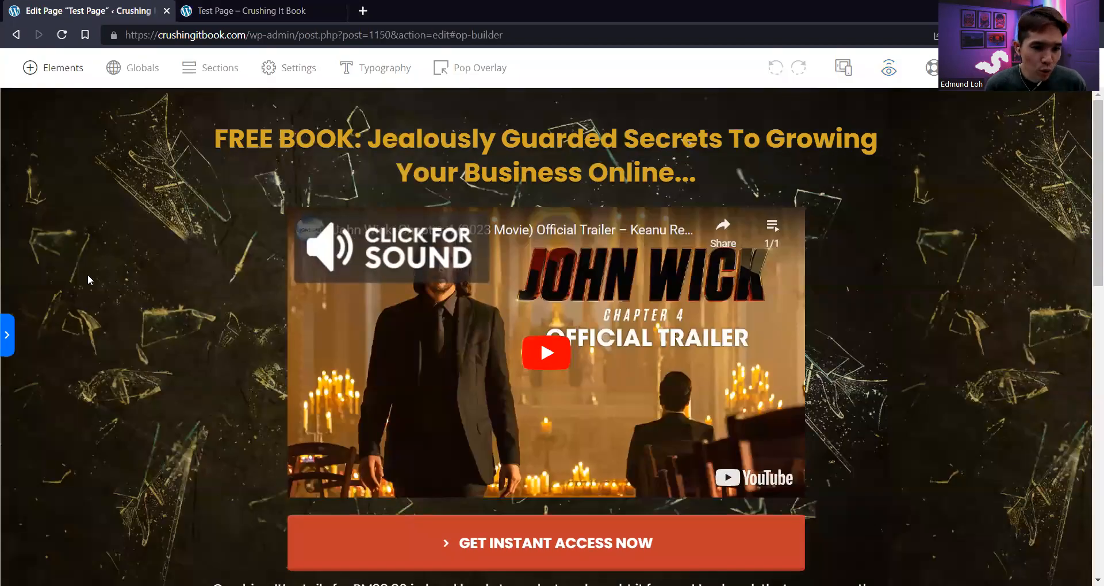
pyautogui.scroll(-15, 88, 278)
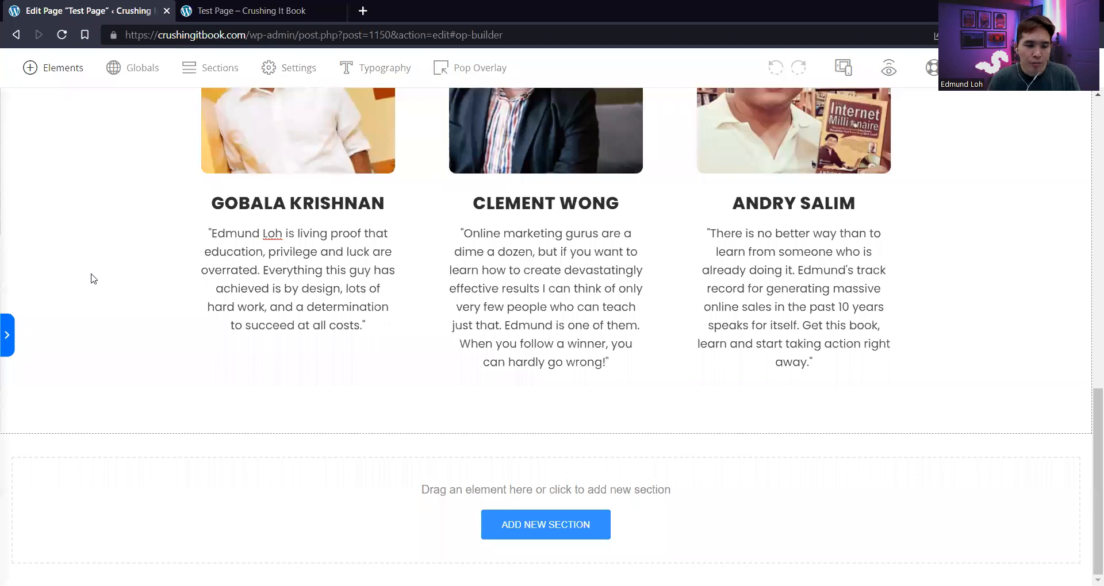
# Add a row with two equal columns below the three testimonials
pyautogui.scroll(5, 572, 148)
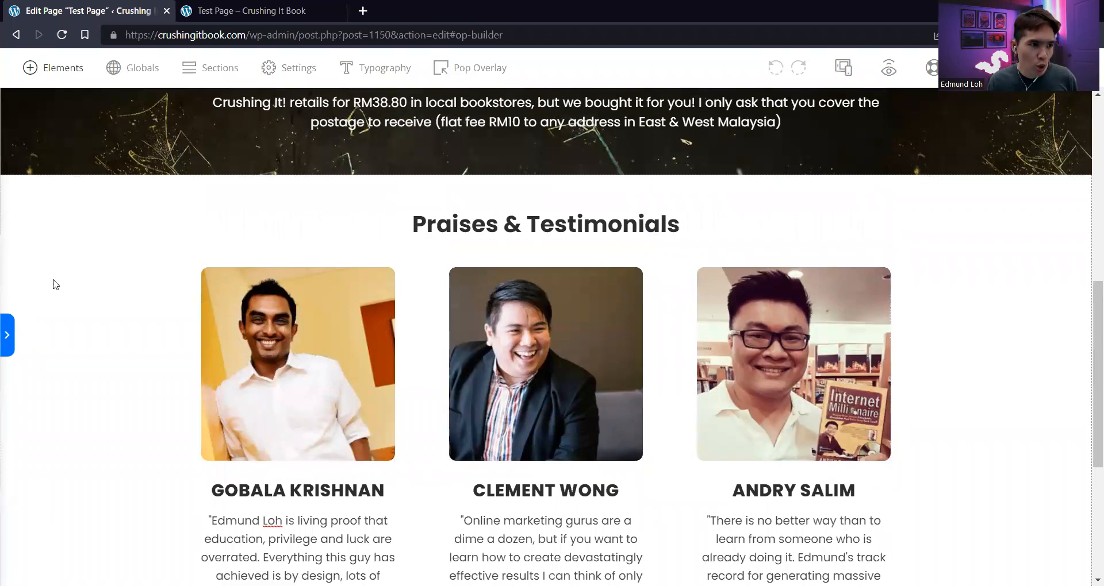
pyautogui.scroll(-5, 115, 290)
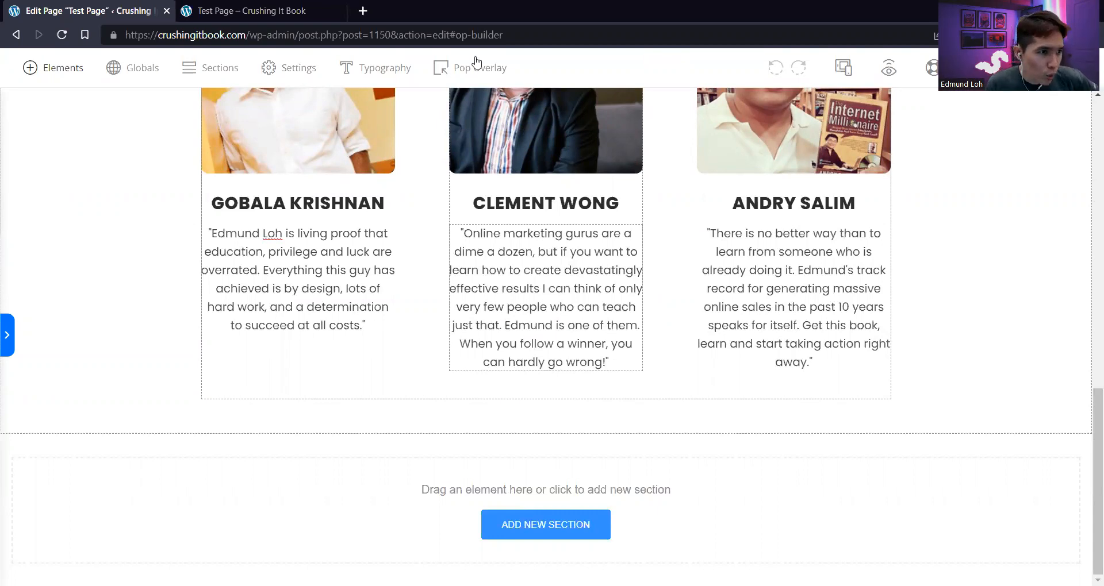
pyautogui.click(67, 74)
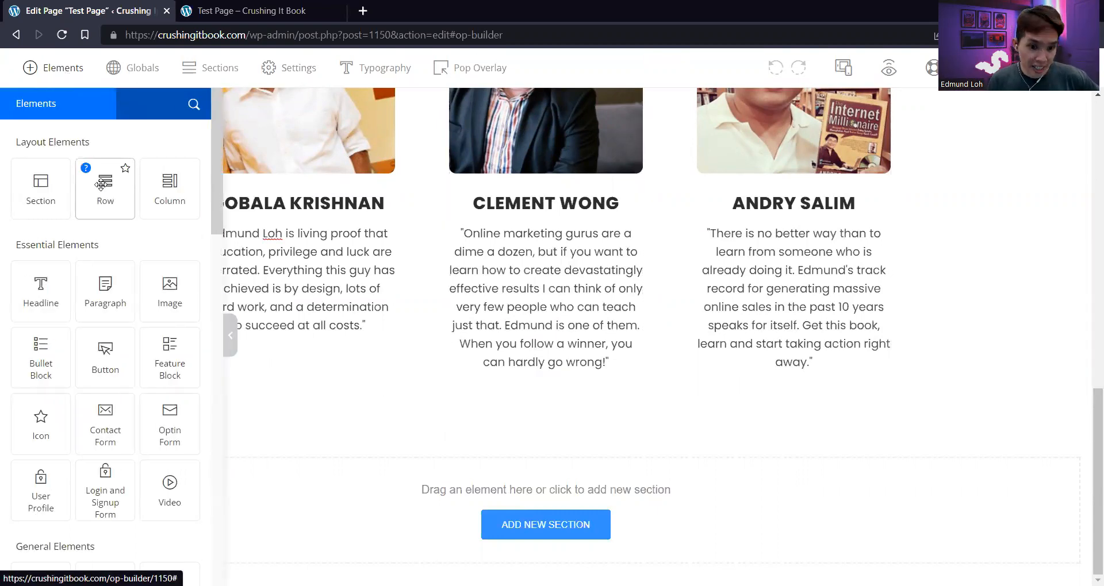
pyautogui.moveTo(101, 184); pyautogui.dragTo(602, 336)
pyautogui.scroll(-2, 466, 463)
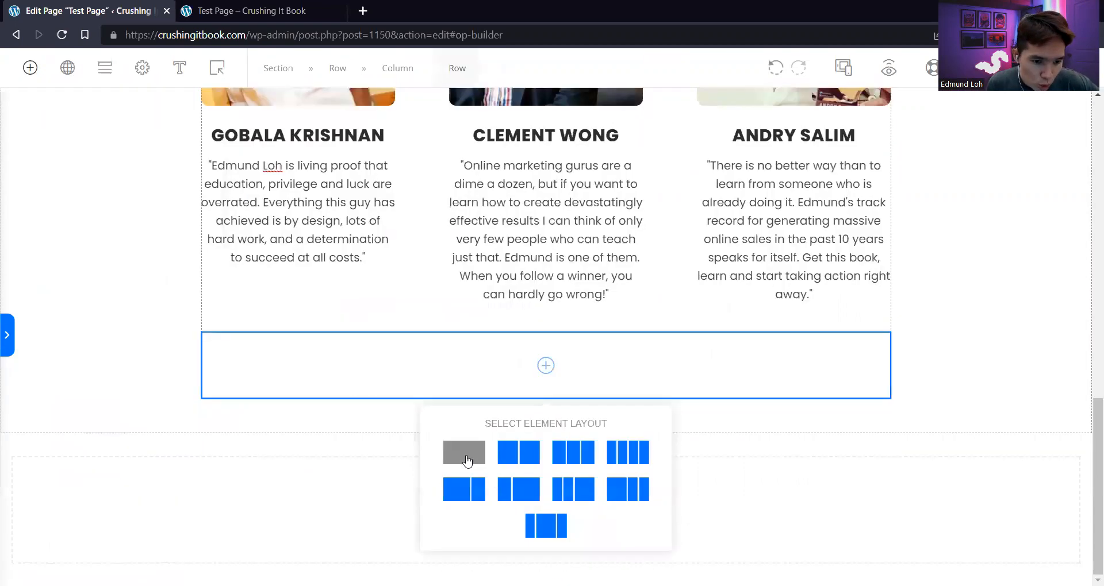
pyautogui.click(511, 451)
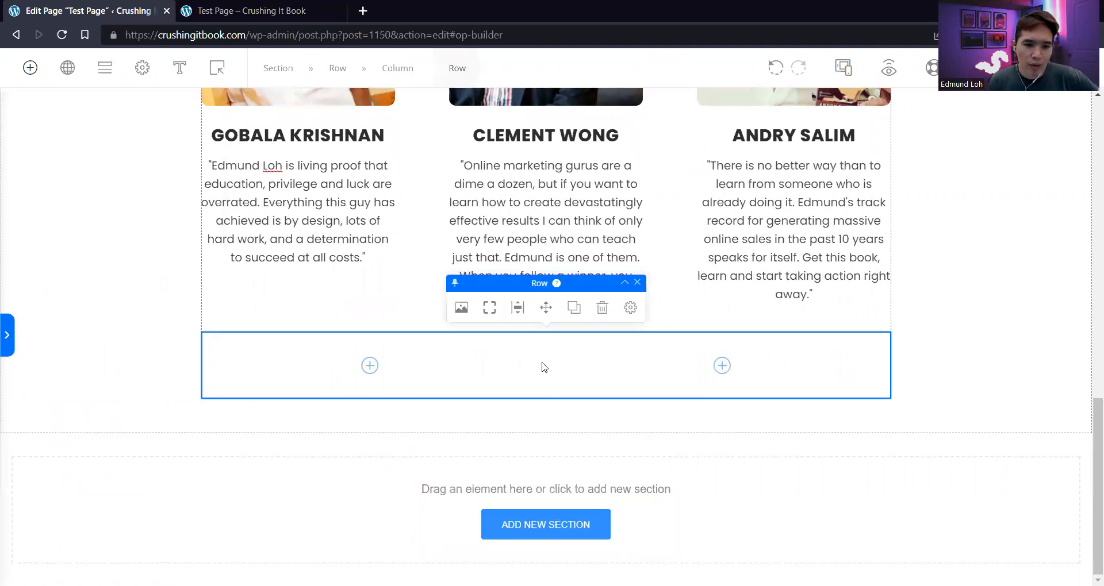
pyautogui.moveTo(548, 368)
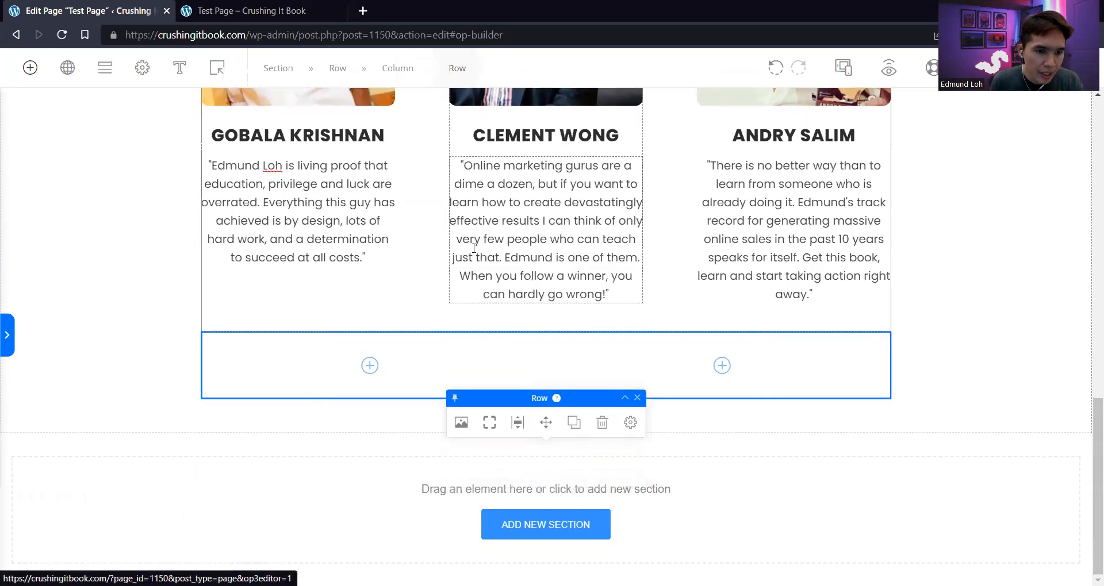
# Insert the crushing-it-book-stack.jpg image from the media library into the new row's first column
pyautogui.click(370, 367)
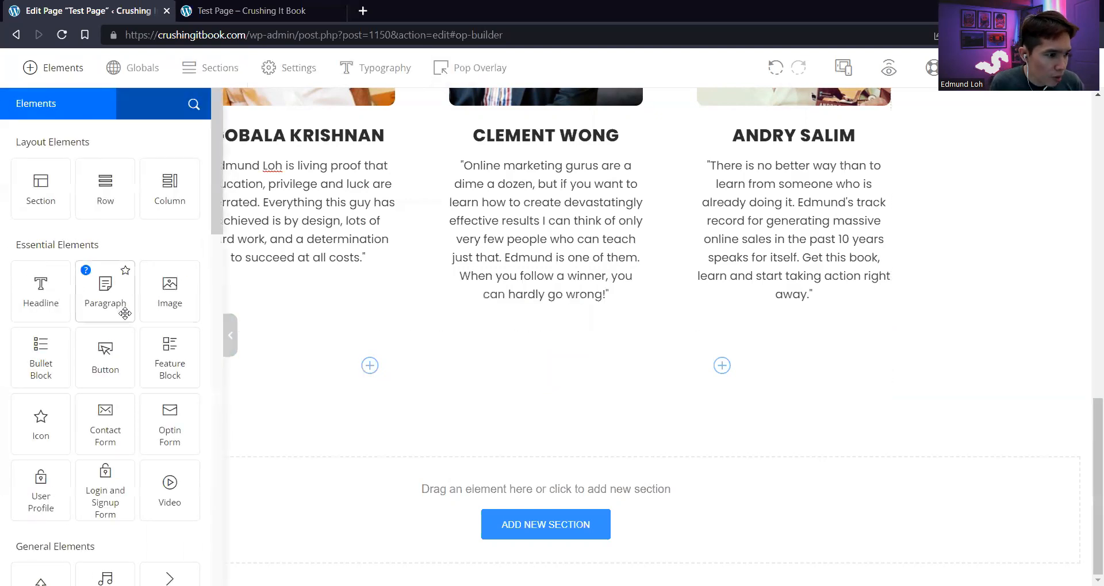
pyautogui.moveTo(168, 297); pyautogui.dragTo(355, 351)
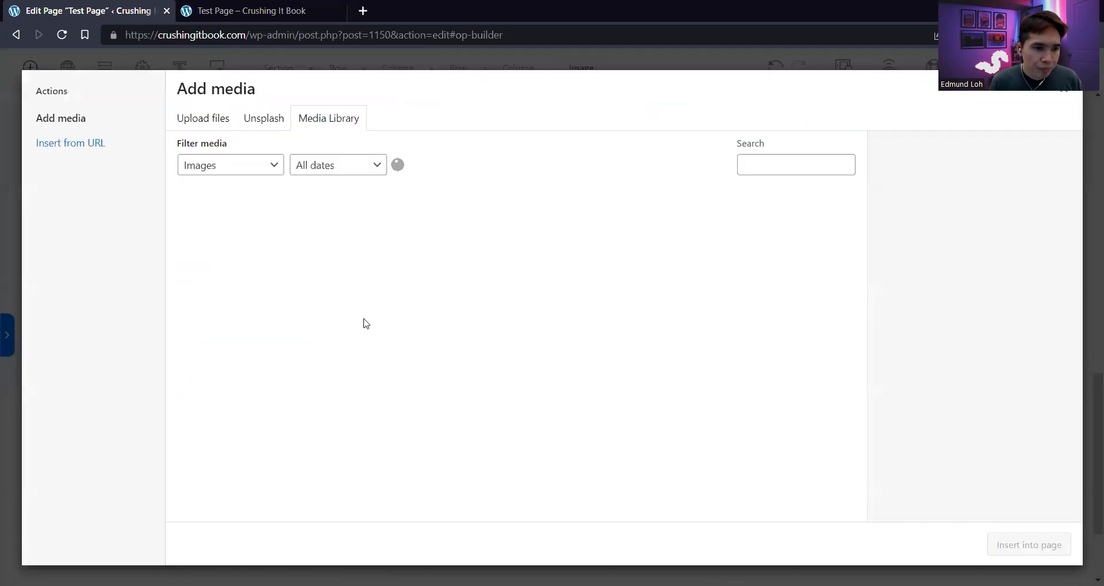
pyautogui.scroll(-20, 557, 426)
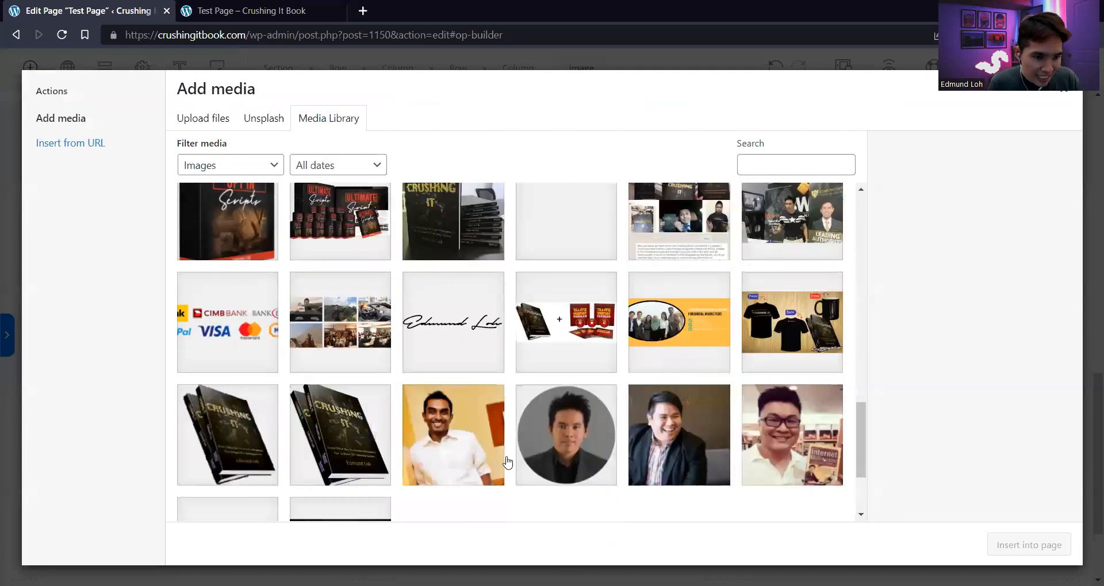
pyautogui.scroll(3, 506, 460)
pyautogui.click(452, 422)
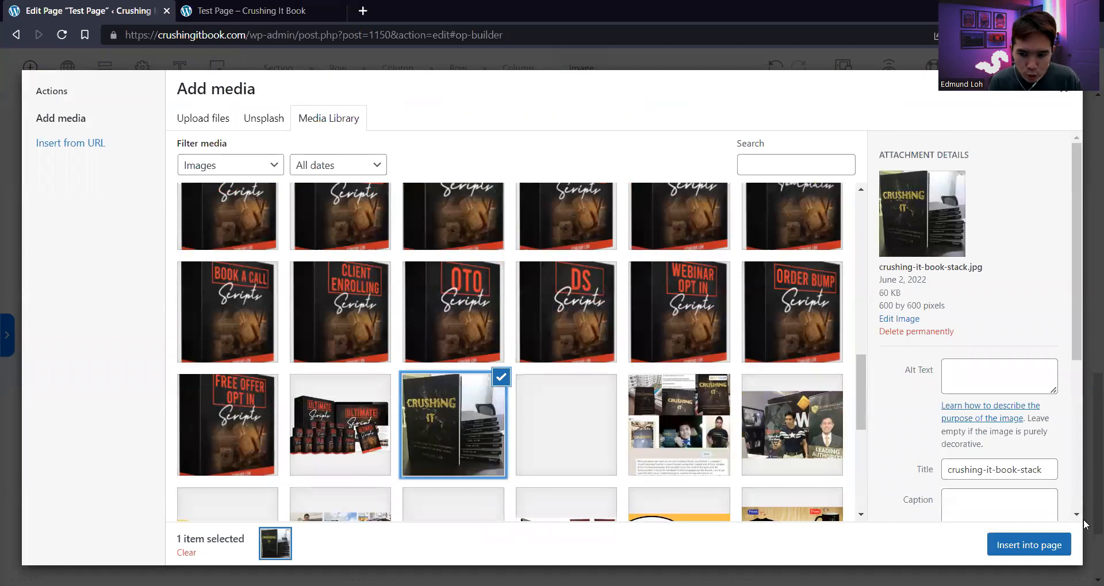
pyautogui.click(1029, 545)
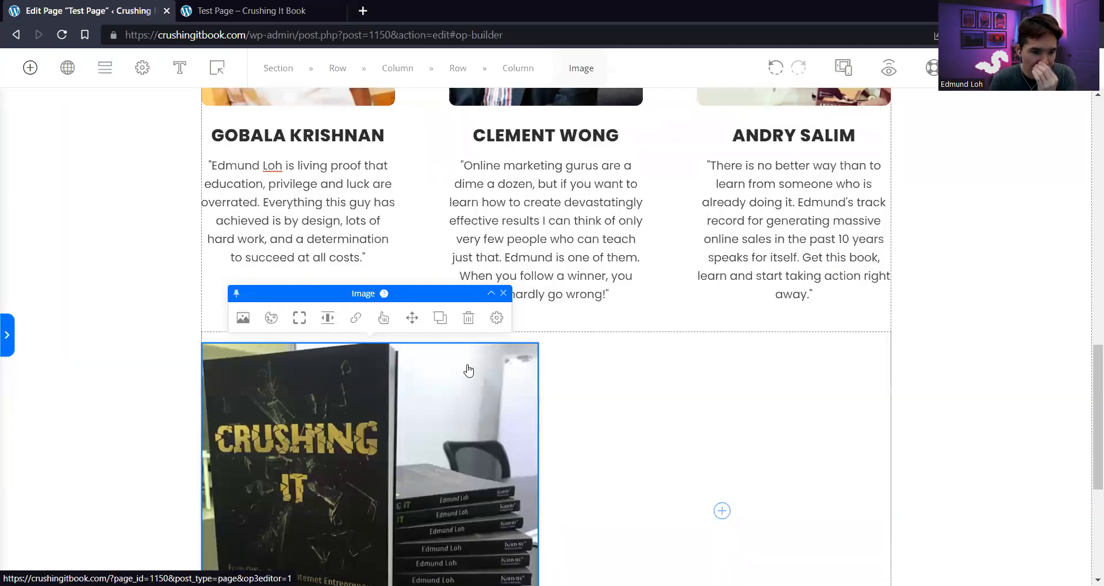
# Set the book stack image's width to 300 px
pyautogui.scroll(-5, 469, 370)
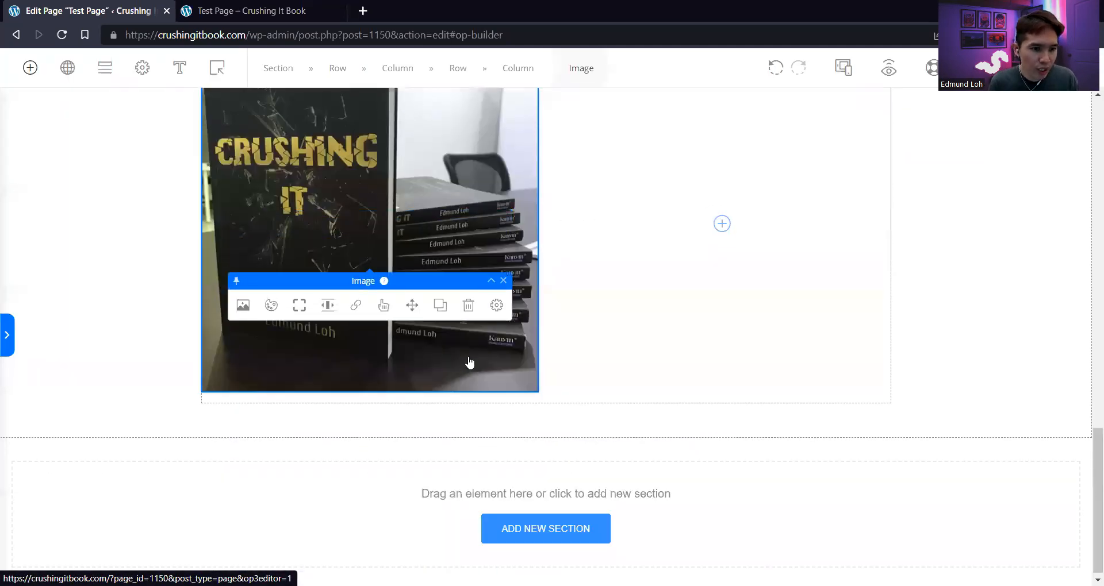
pyautogui.scroll(1, 258, 110)
pyautogui.click(248, 104)
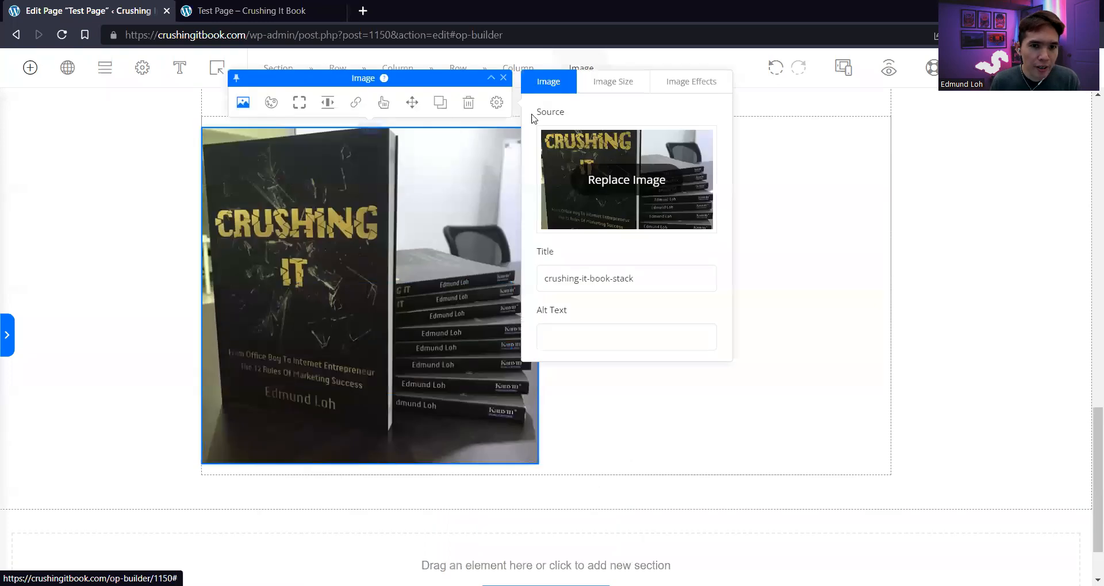
pyautogui.click(622, 84)
pyautogui.moveTo(646, 171); pyautogui.dragTo(590, 173)
pyautogui.moveTo(689, 235); pyautogui.dragTo(628, 236)
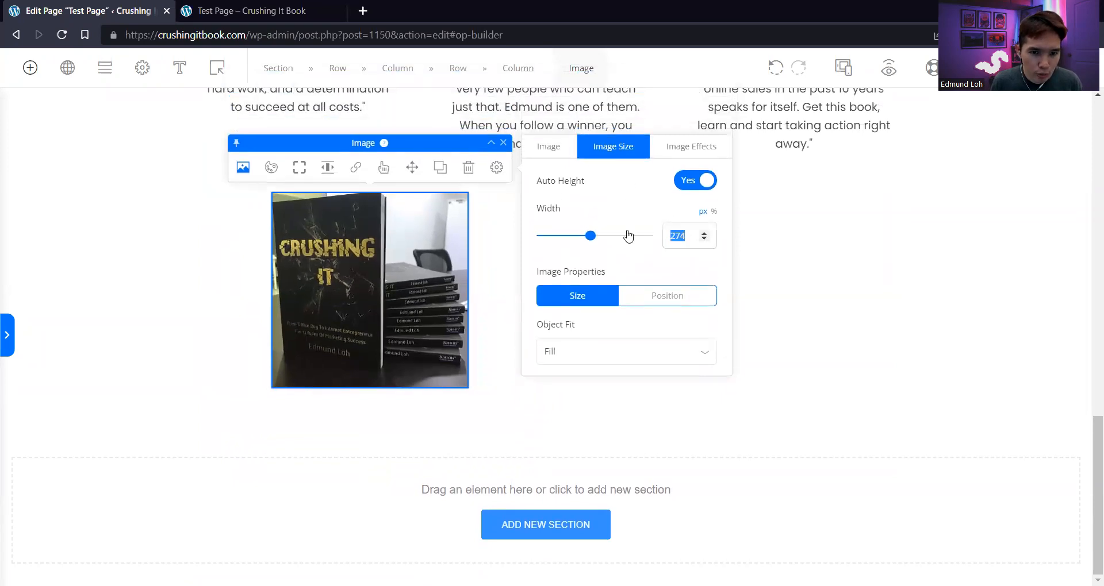
pyautogui.write('250')
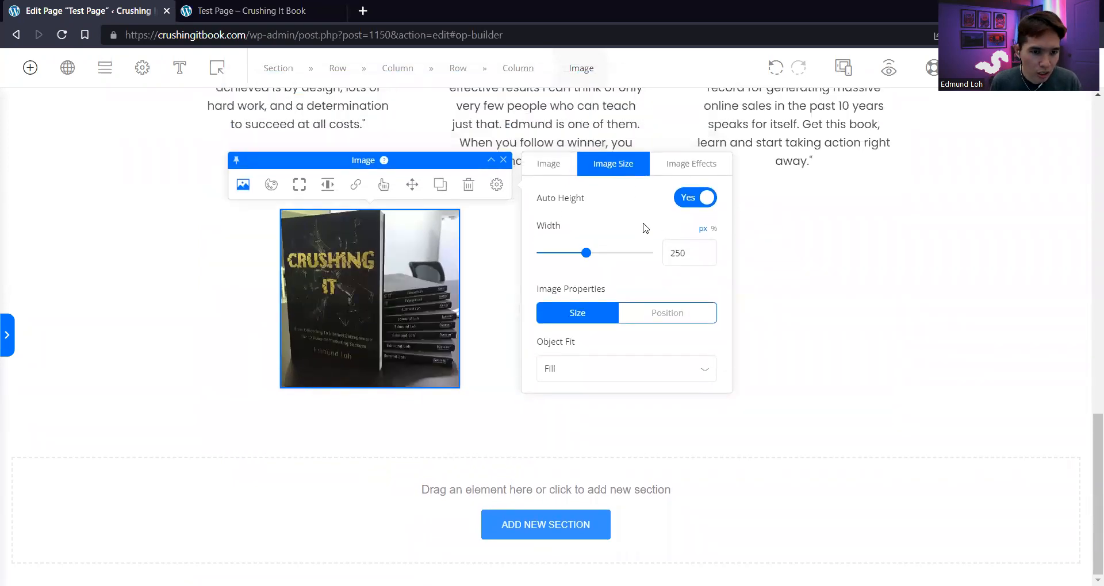
pyautogui.moveTo(683, 253); pyautogui.dragTo(658, 252)
pyautogui.write('300')
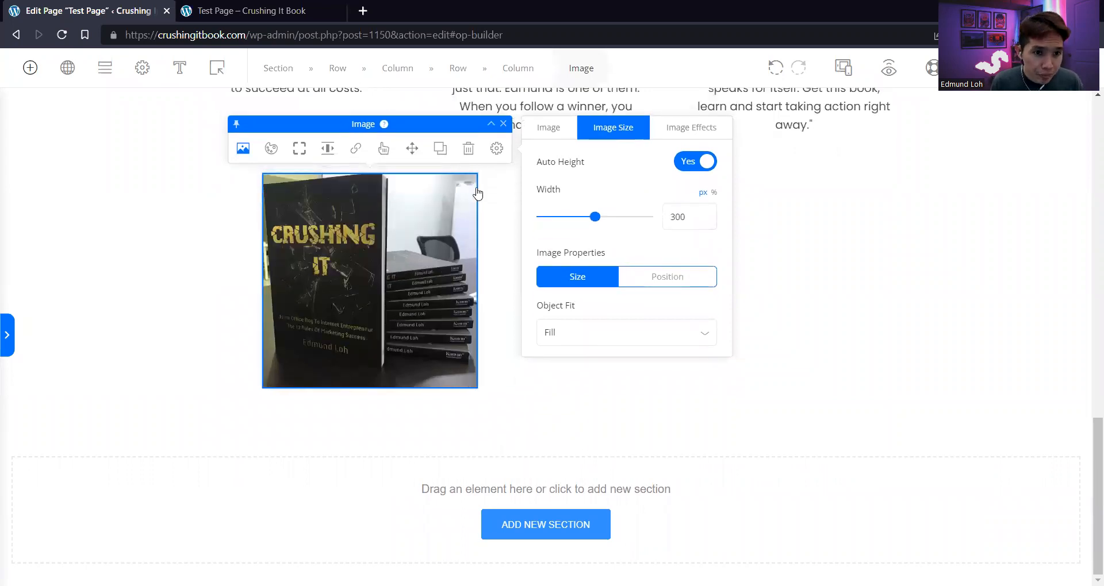
pyautogui.click(496, 149)
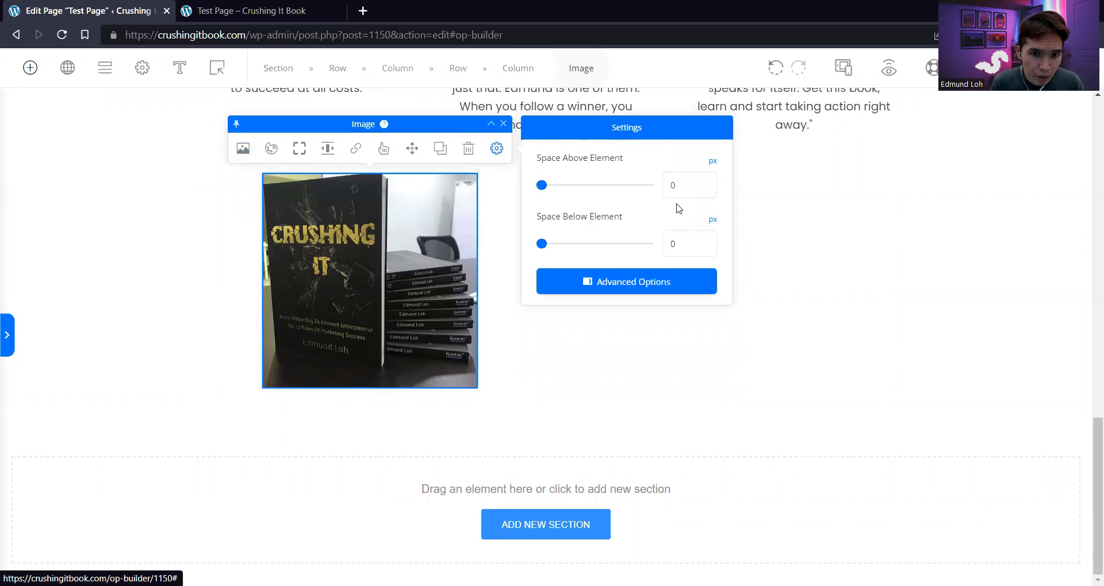
# Resize the new row's columns to 40% for the book image and 60% for the empty column
pyautogui.click(169, 285)
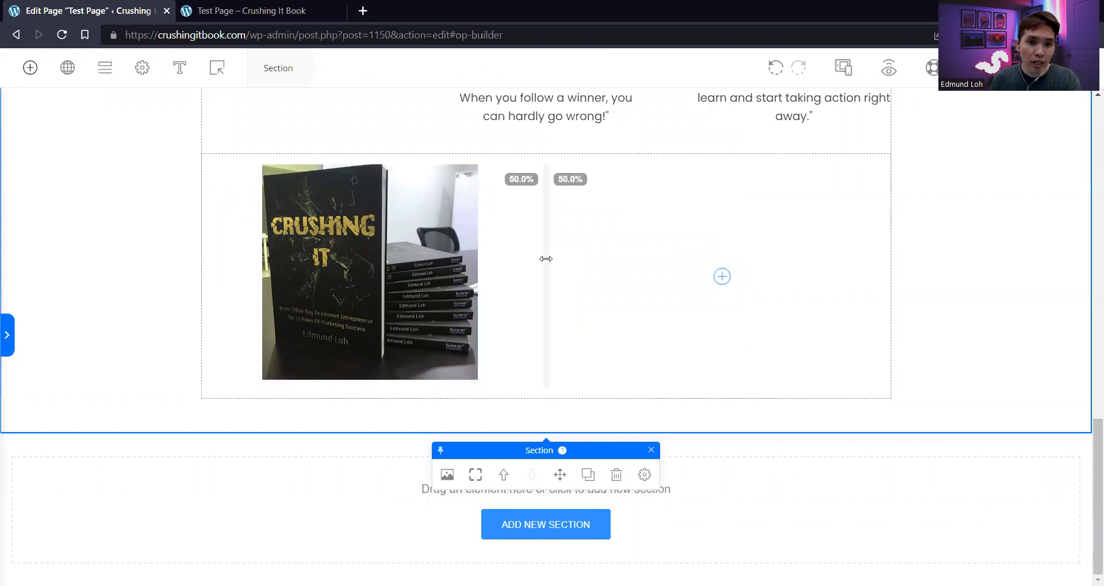
pyautogui.click(546, 259)
pyautogui.moveTo(546, 259); pyautogui.dragTo(476, 288)
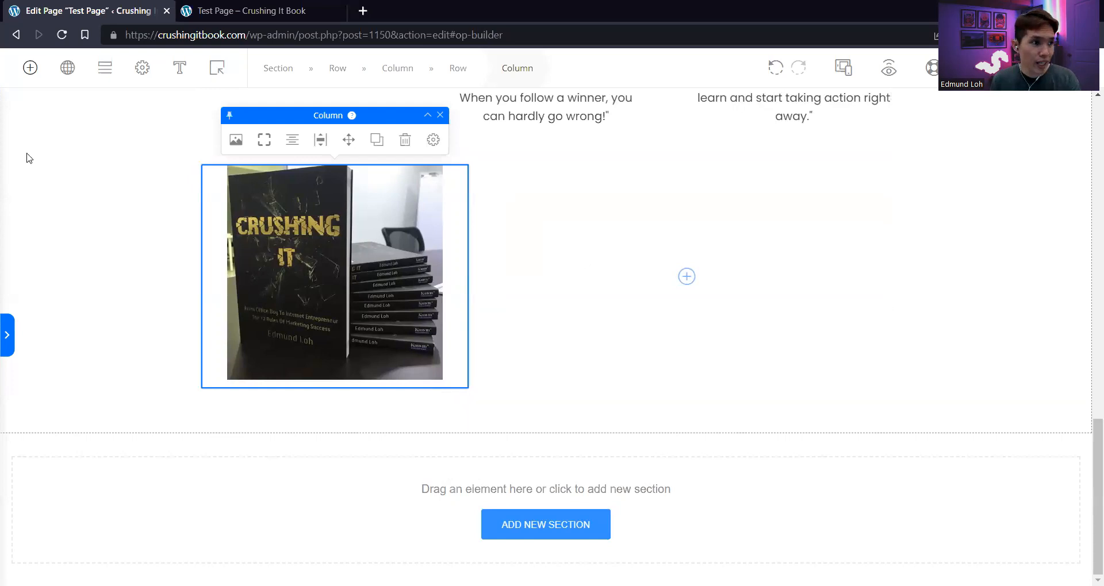
# Add a headline reading What Is "Crushing It!"? to the empty column beside the book image
pyautogui.click(27, 68)
pyautogui.moveTo(66, 290); pyautogui.dragTo(591, 255)
pyautogui.click(609, 191)
pyautogui.hotkey('ctrl', 'a')
pyautogui.write('What Is "Crushing It"!')
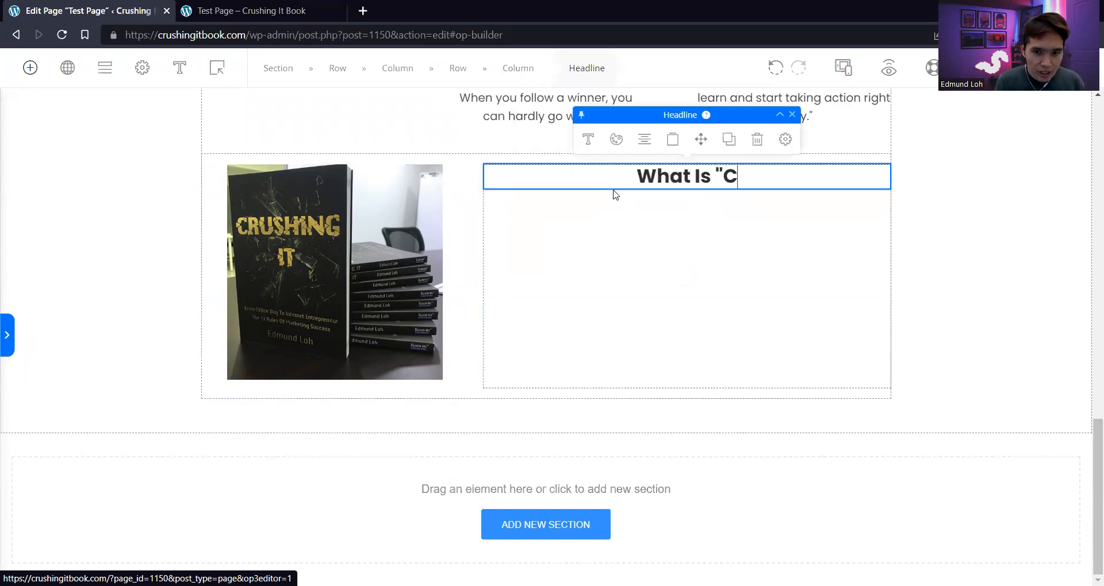
pyautogui.press('BackSpace')
pyautogui.press('BackSpace')
pyautogui.write('!"?')
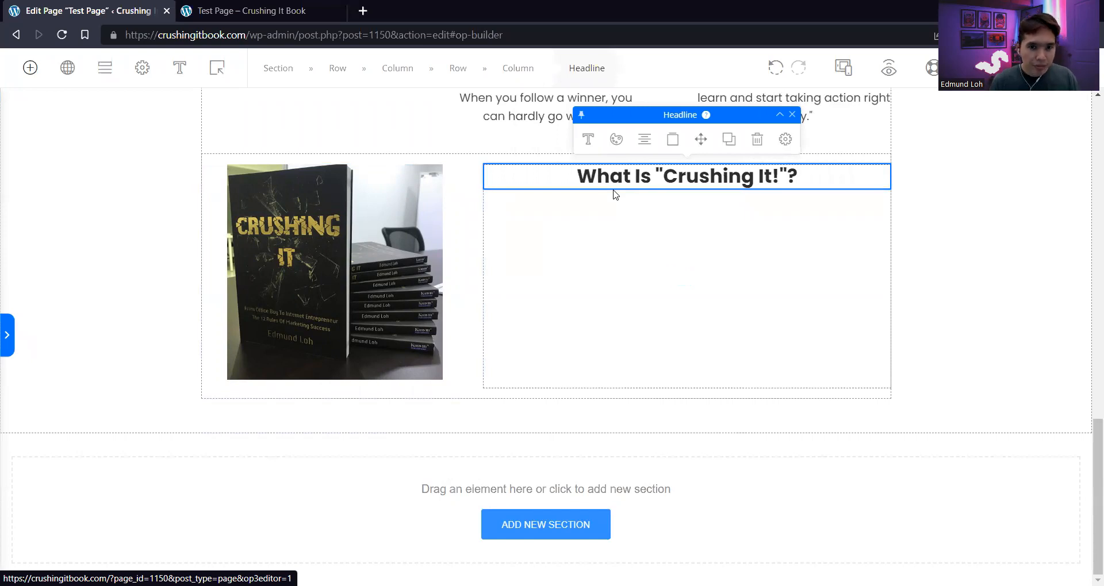
pyautogui.click(785, 140)
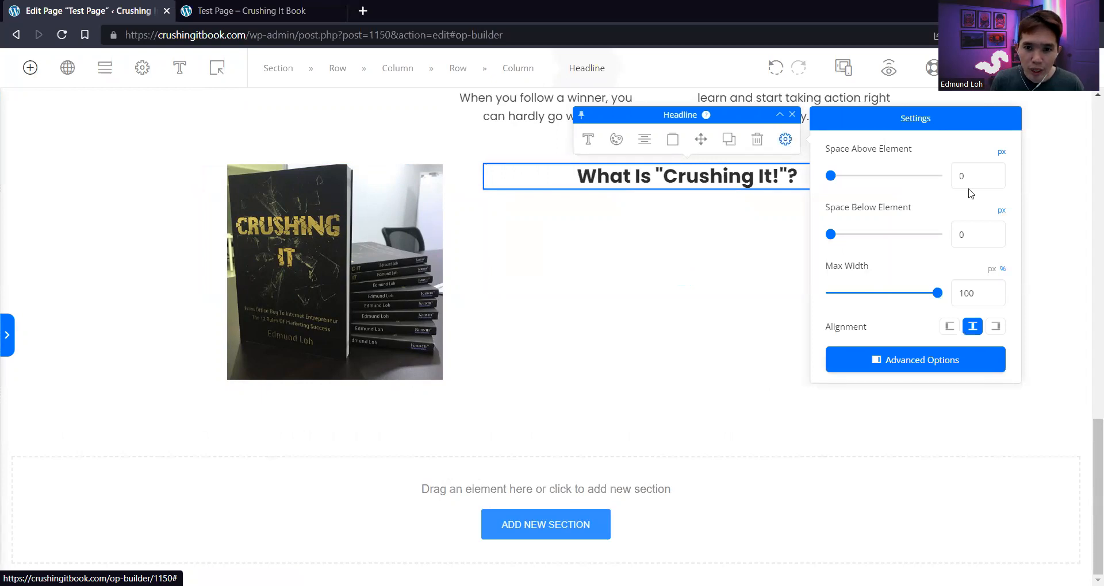
pyautogui.press('Escape')
# Add a paragraph under the "What Is" headline and fill it with the book description starting "This is the culmination of my years as an online entrepreneur"
pyautogui.click(30, 67)
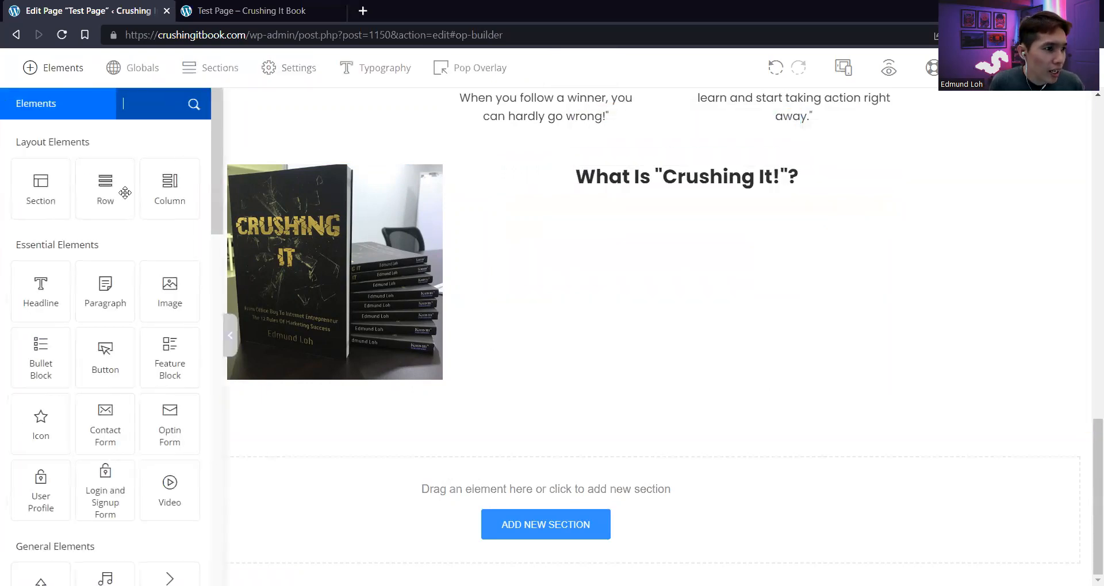
pyautogui.moveTo(105, 284); pyautogui.dragTo(559, 253)
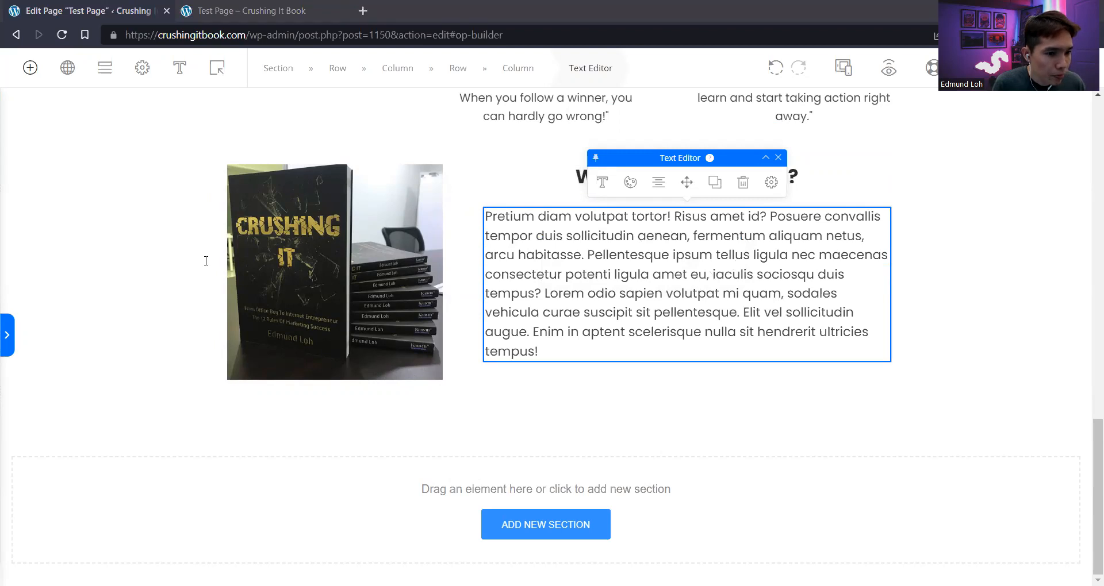
pyautogui.hotkey('ctrl', 'a')
pyautogui.write("This is the culmination of my years as an online entrepreneur pushing various products and services purely through the Internet. I recount my steps from my '56k modem' days to living what we call the 'Internet freedom lifestyle'... You will discover what it takes to break out of mediocrity and start getting extraordinary results whether you're generating leads or selling your offers. I've been around since 2005 so I've seen quite some things come and go - and what remain time tested. This is what works for me, my Clients, business associates, Joint Venture Partners, and the successful people I know... so there's a very high chance it will work for you too, if you follow what I call the 12 rules to marketing success.")
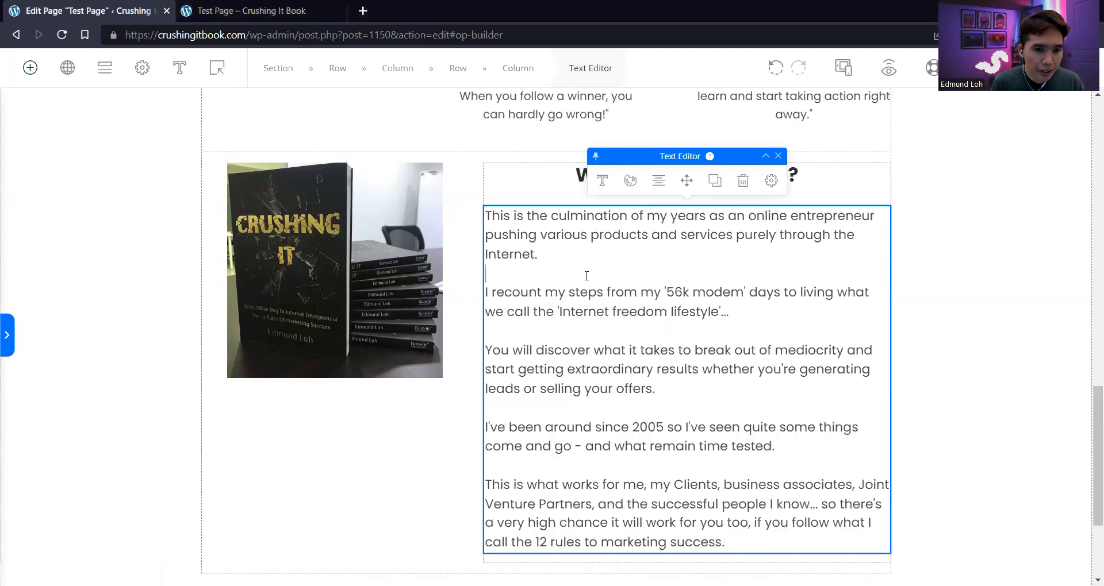
# Remove the blank lines between the book description's paragraphs, keeping each one as a separate paragraph
pyautogui.press('BackSpace')
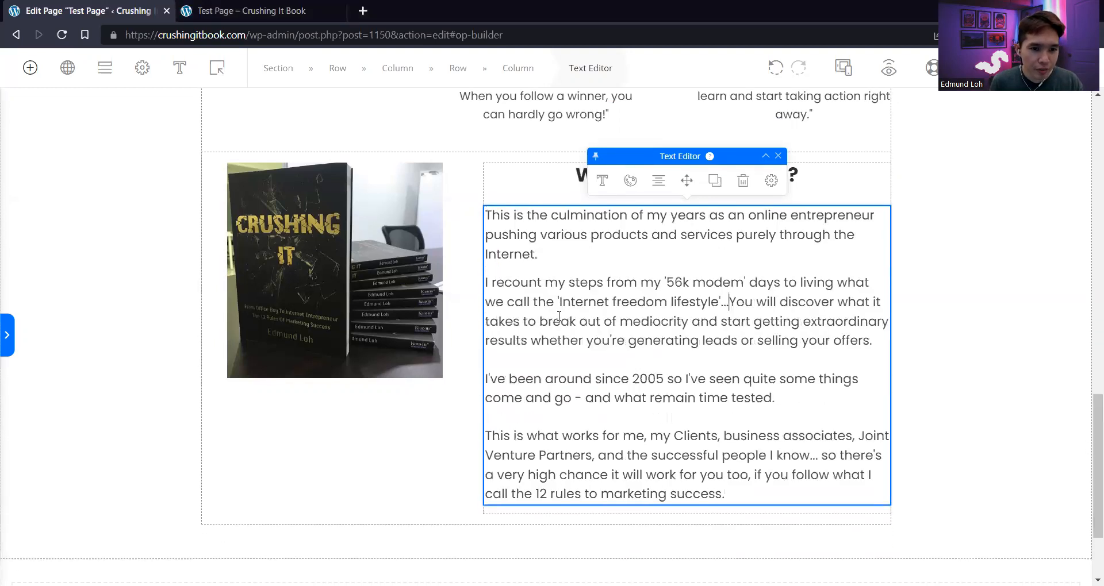
pyautogui.press('Return')
pyautogui.scroll(-3, 560, 317)
pyautogui.click(575, 246)
pyautogui.press('BackSpace')
pyautogui.press('Return')
pyautogui.click(572, 286)
pyautogui.press('Down')
pyautogui.press('BackSpace')
pyautogui.press('Return')
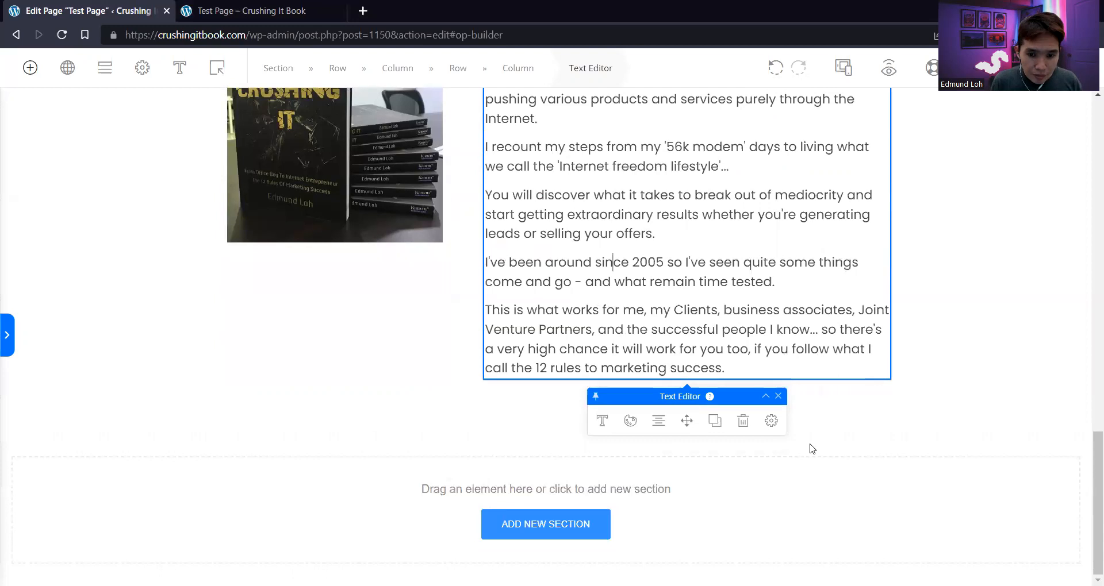
pyautogui.click(981, 251)
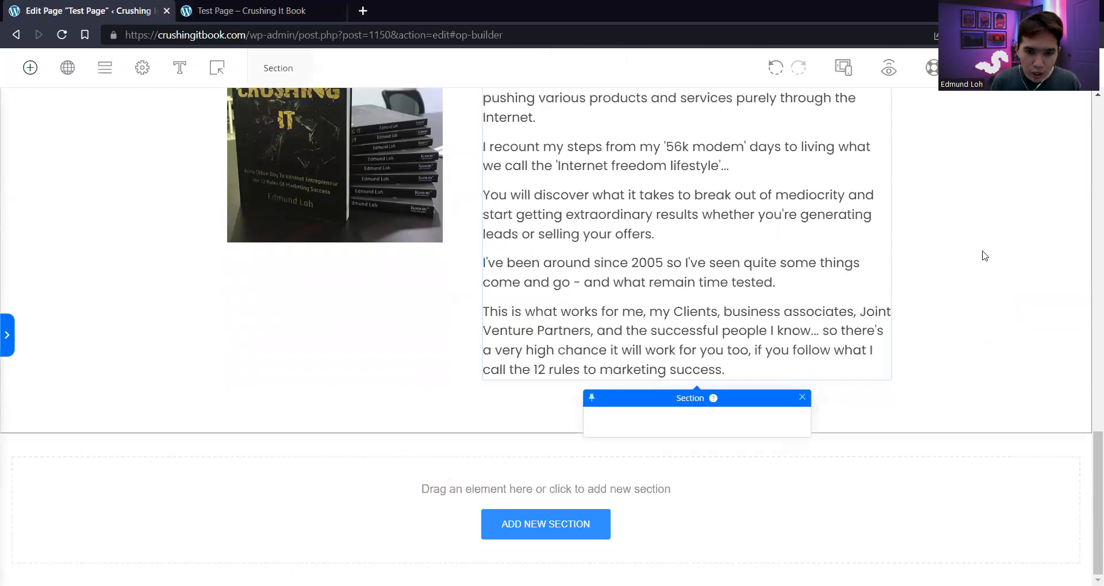
# Review the row with the book image and "What Is" description beneath the testimonials
pyautogui.scroll(3, 979, 242)
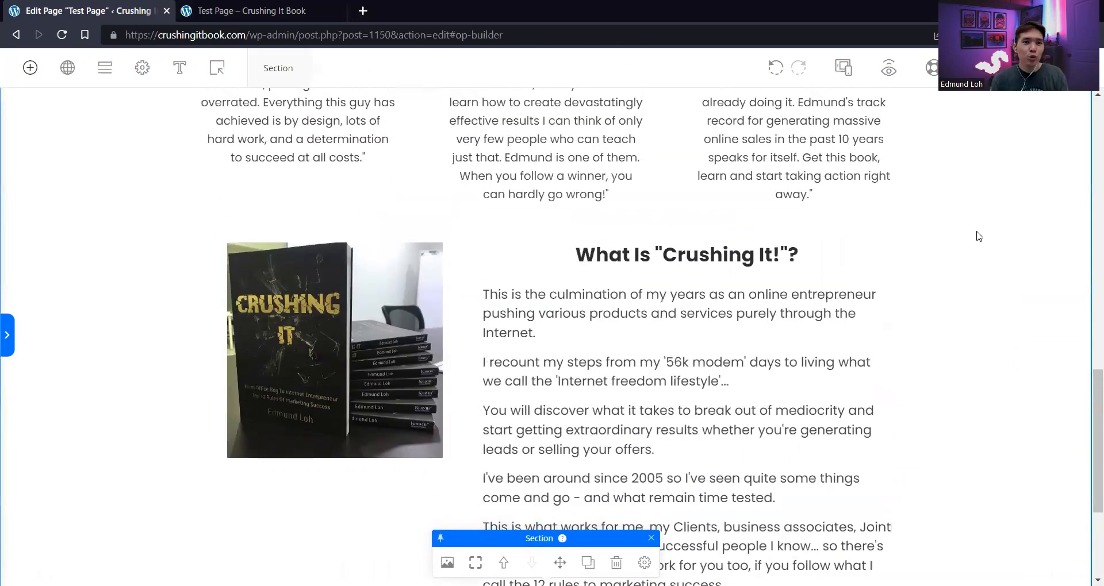
pyautogui.scroll(1, 979, 237)
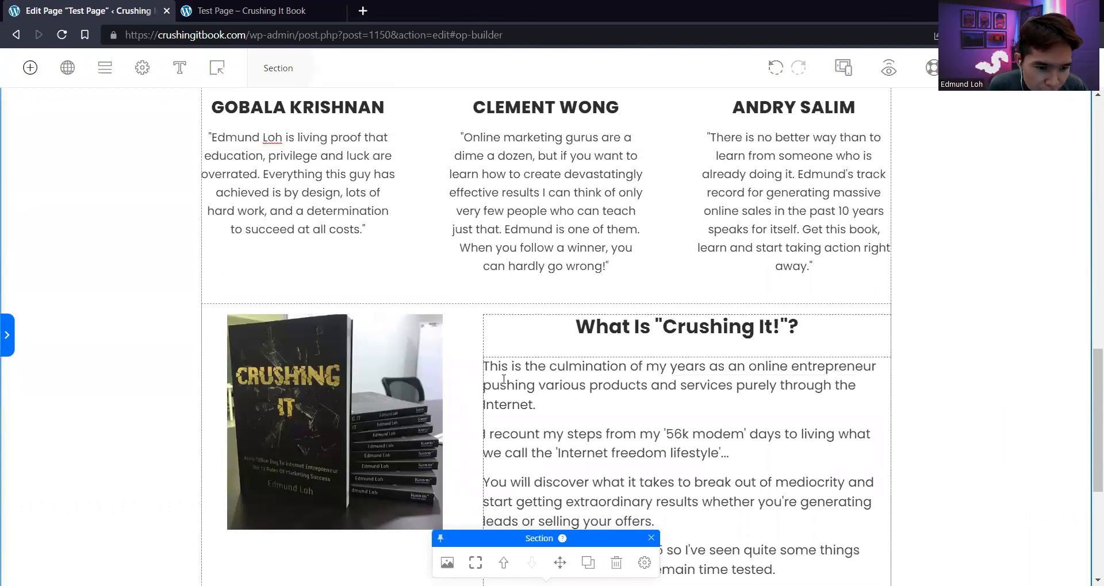
pyautogui.scroll(-1, 614, 375)
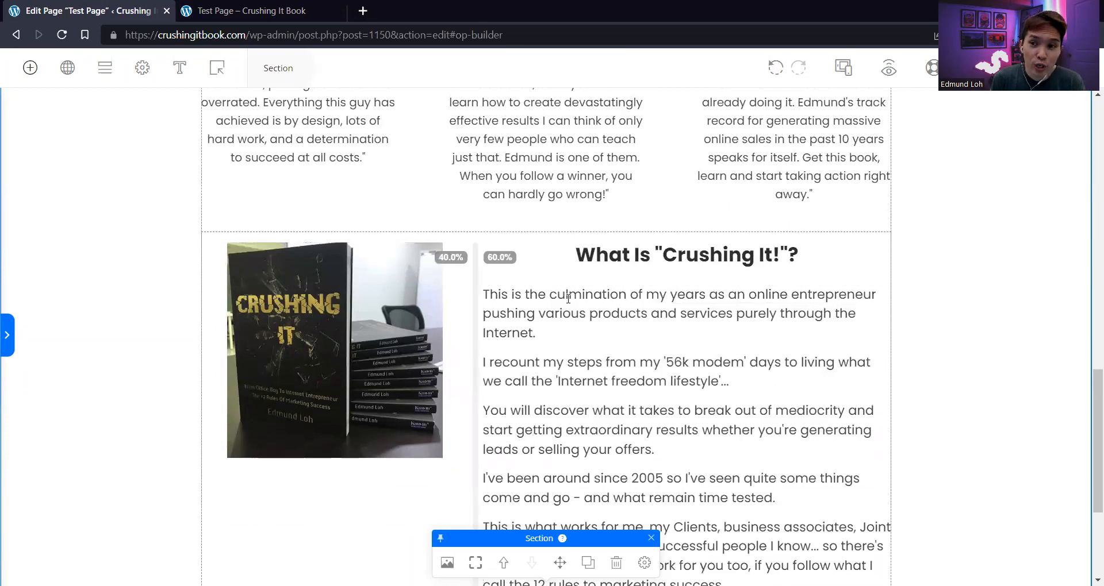
pyautogui.scroll(1, 956, 197)
pyautogui.scroll(-4, 996, 232)
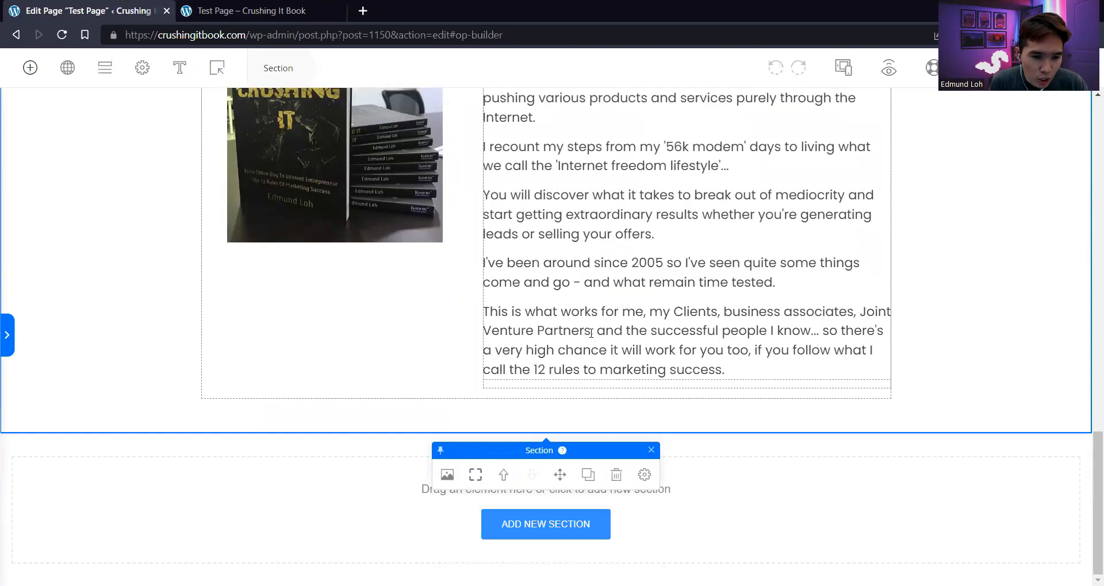
pyautogui.scroll(3, 593, 330)
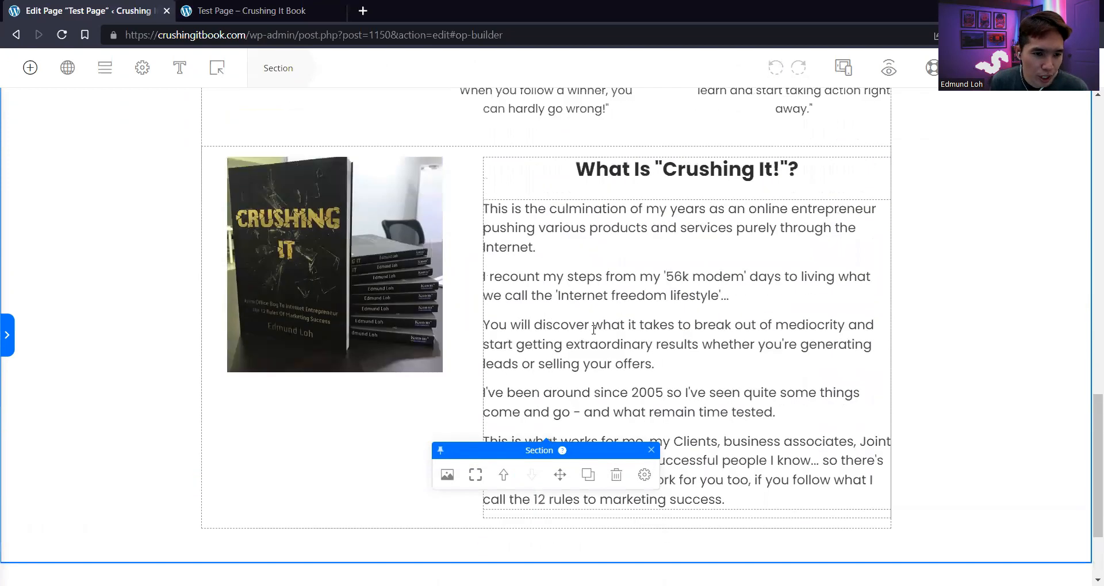
pyautogui.scroll(2, 519, 325)
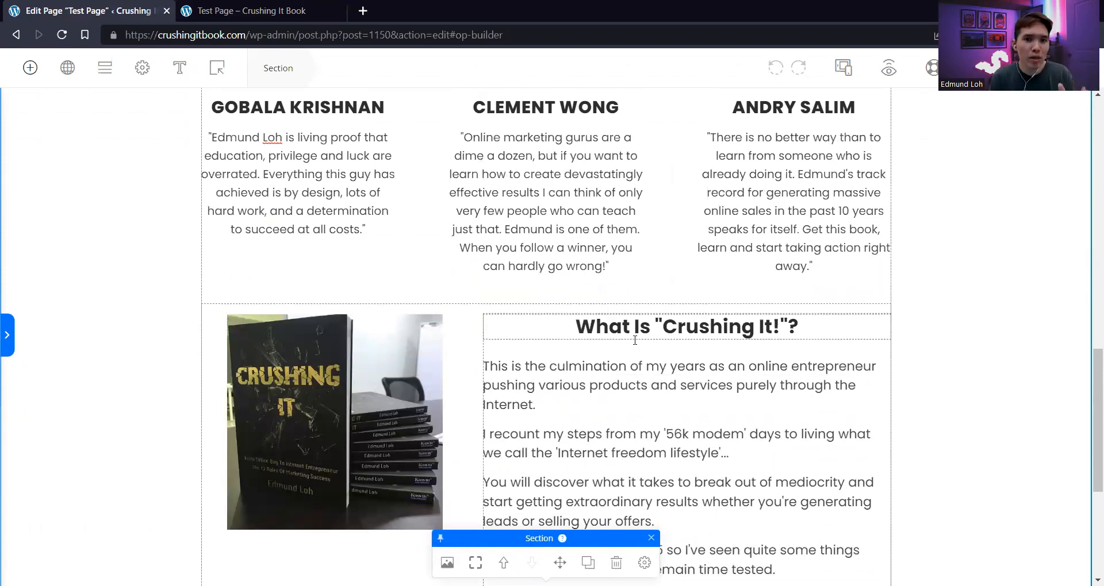
# Preview the page in tablet and mobile layouts, check the mobile version down to the book description, and return to the desktop layout
pyautogui.click(843, 69)
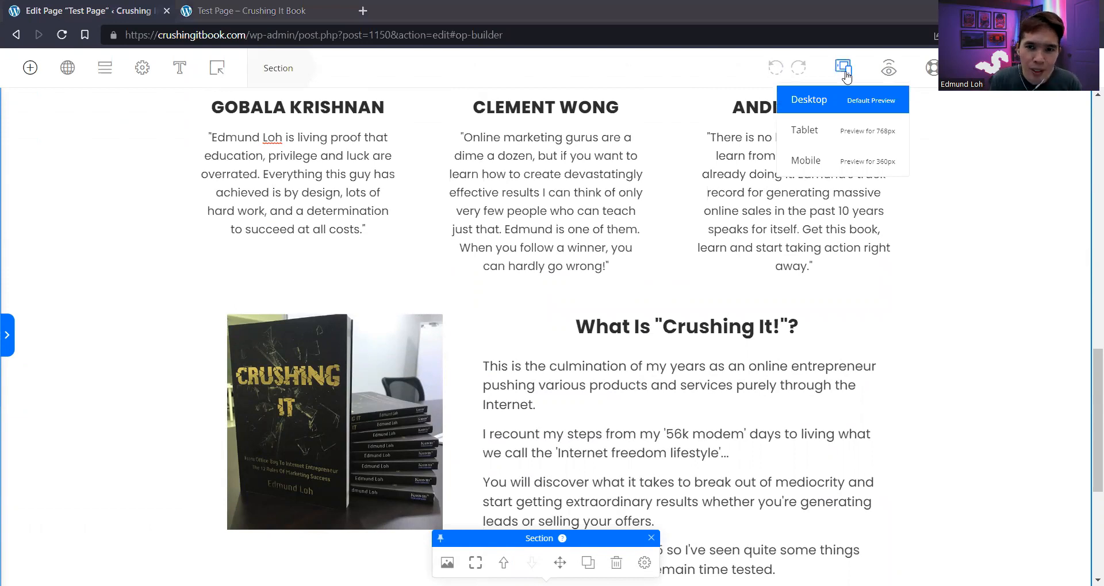
pyautogui.click(805, 132)
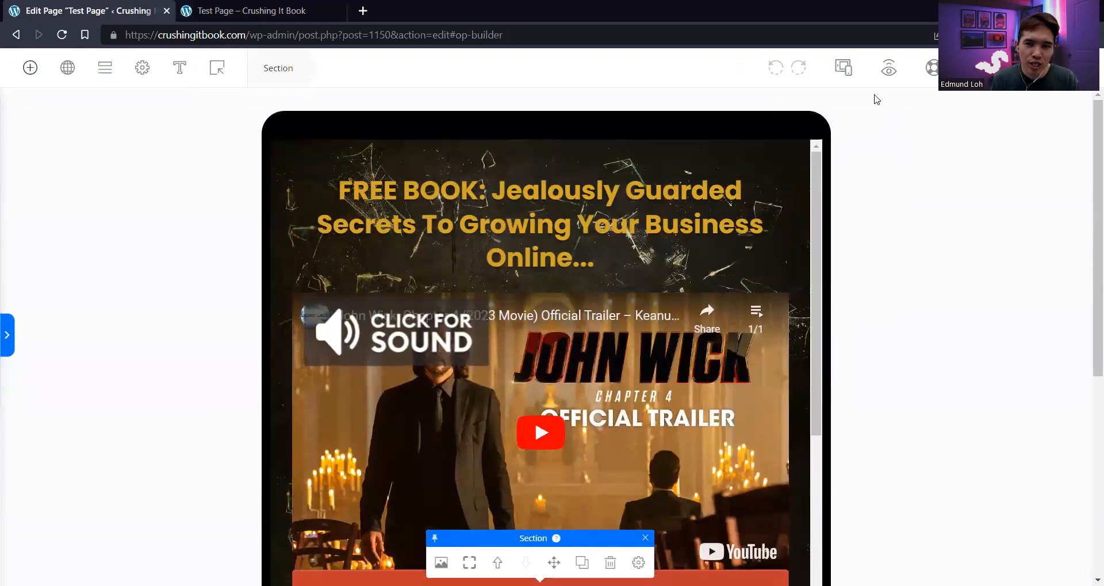
pyautogui.moveTo(843, 67)
pyautogui.click(805, 160)
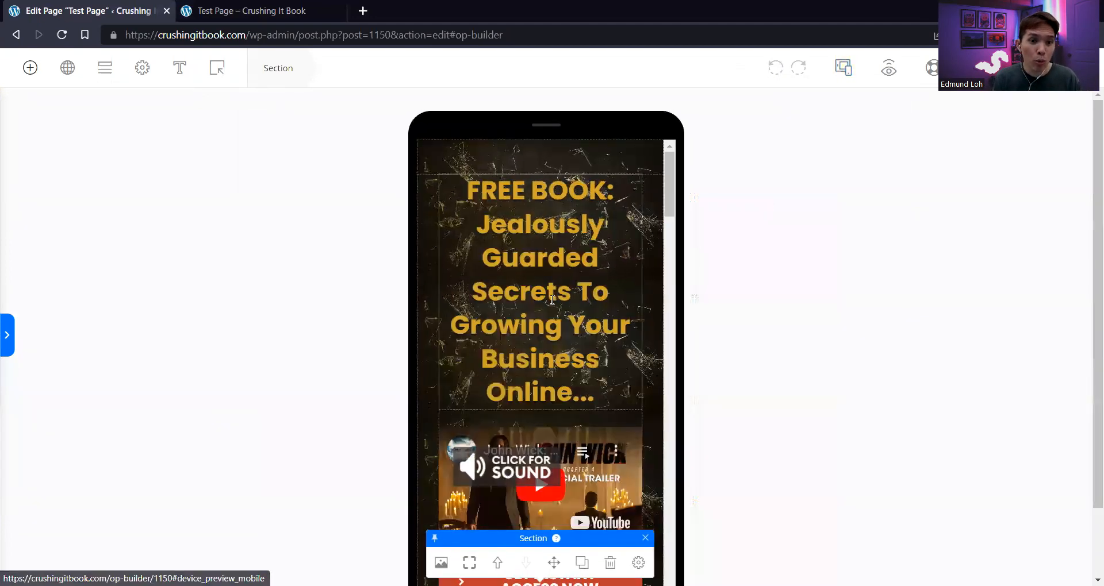
pyautogui.scroll(-10, 645, 284)
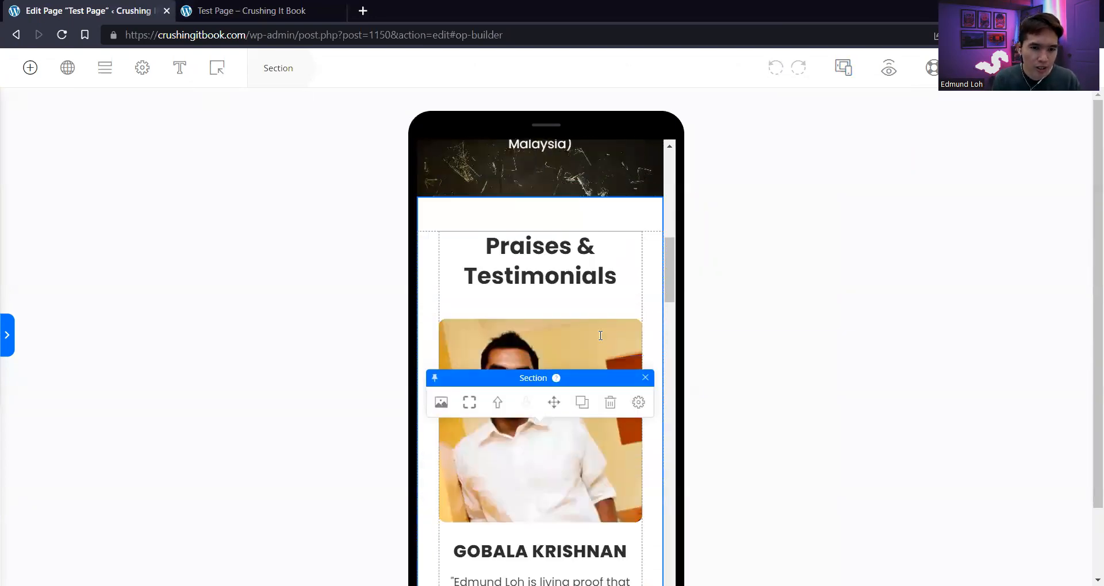
pyautogui.scroll(-4, 600, 335)
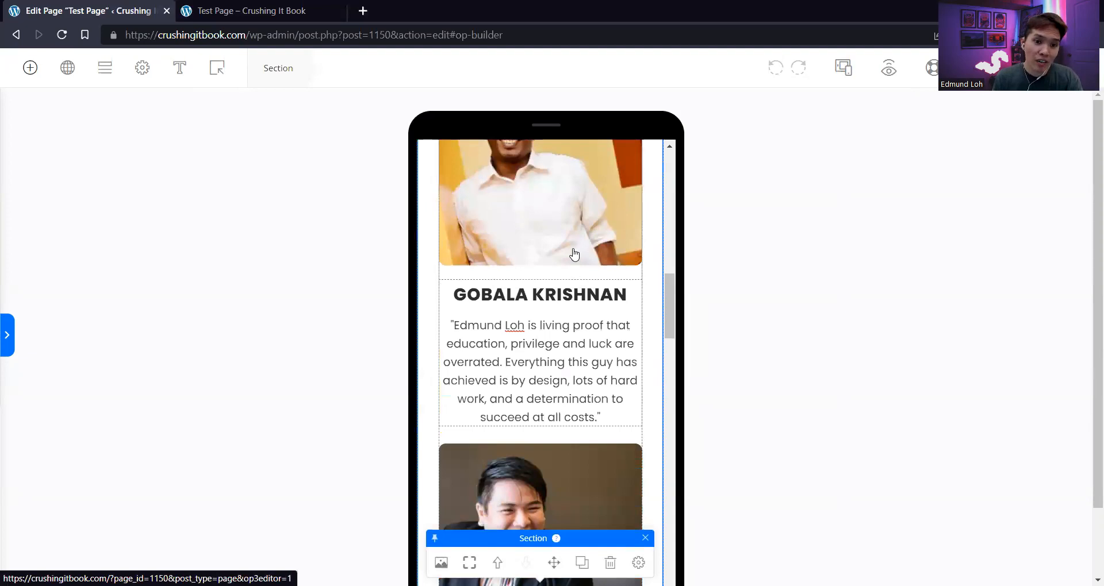
pyautogui.scroll(-10, 537, 294)
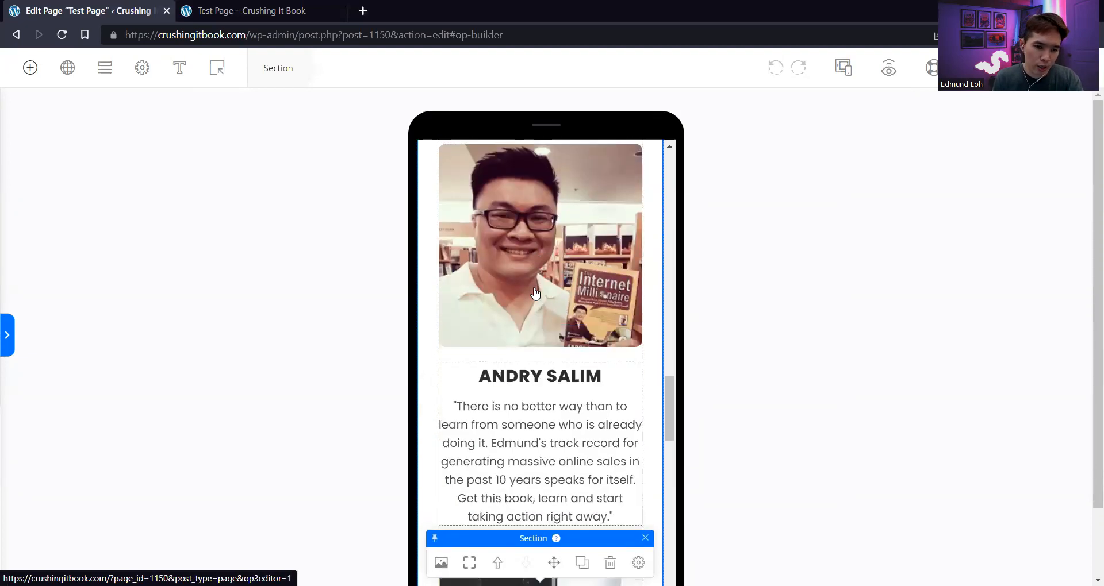
pyautogui.scroll(-5, 535, 294)
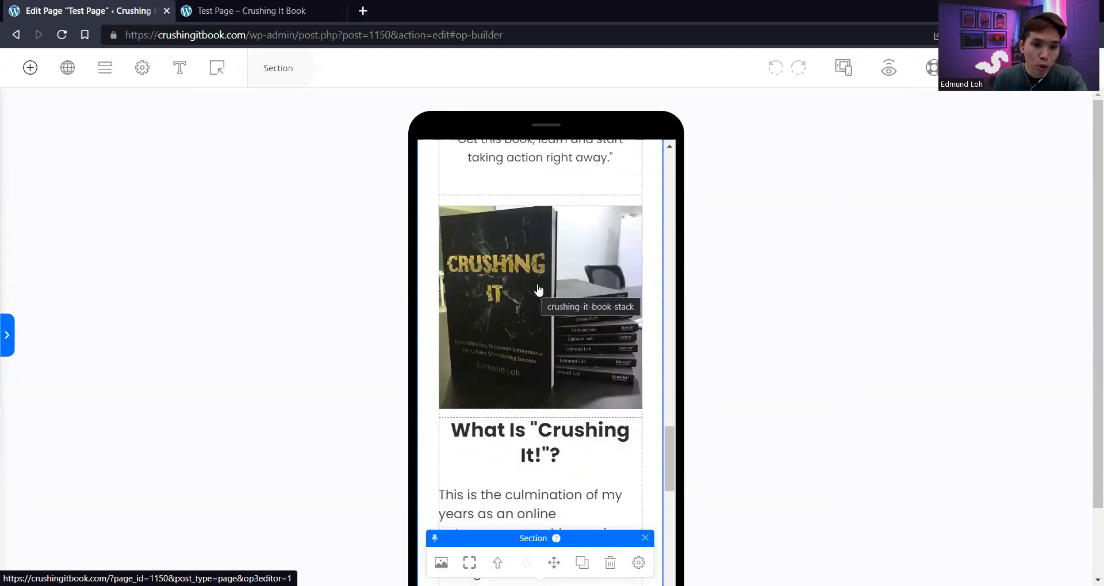
pyautogui.scroll(-4, 538, 290)
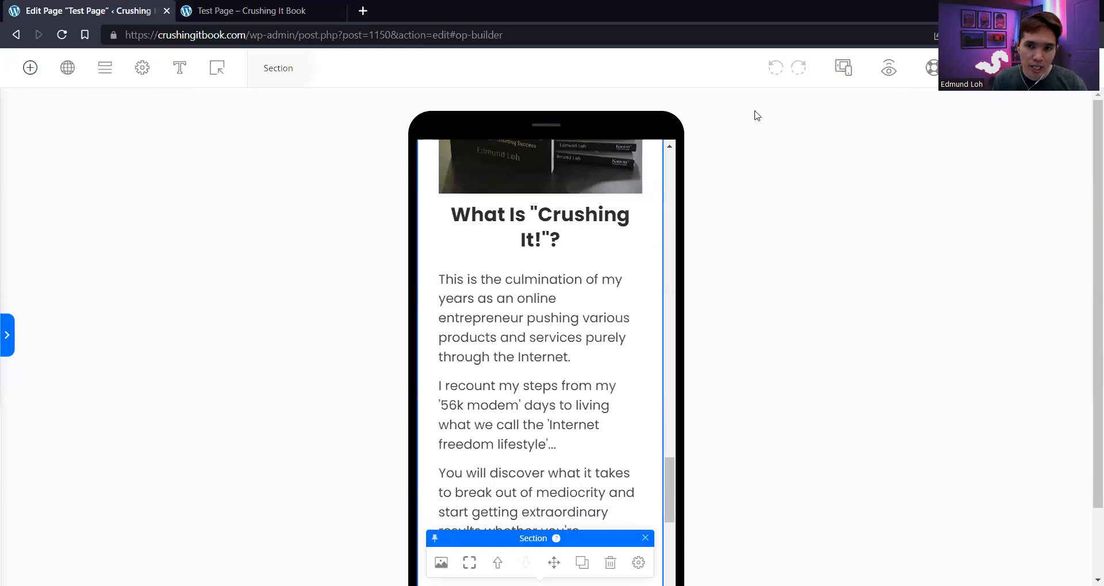
pyautogui.click(843, 68)
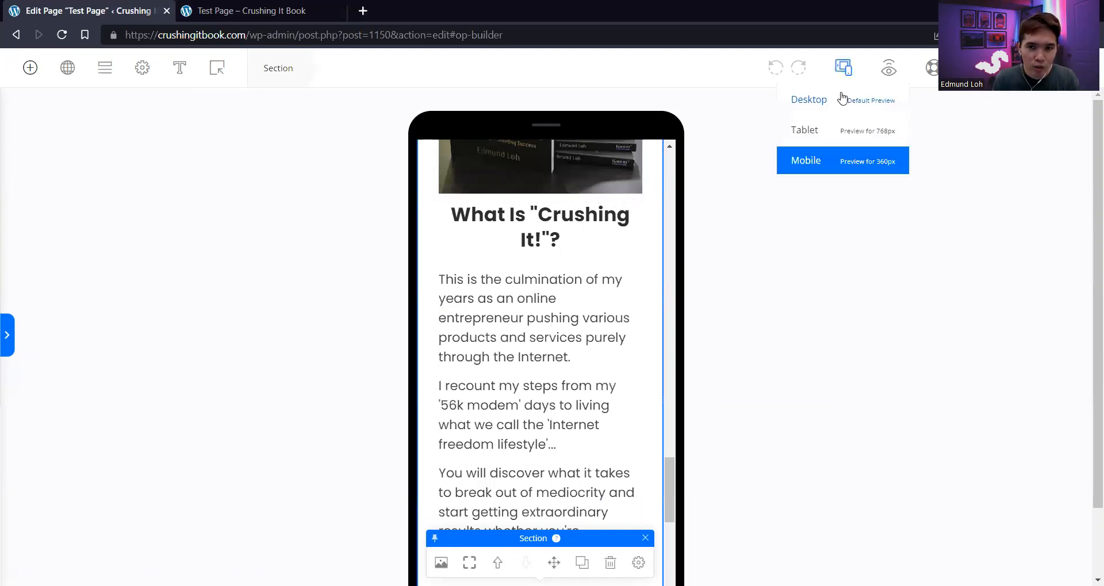
pyautogui.click(828, 112)
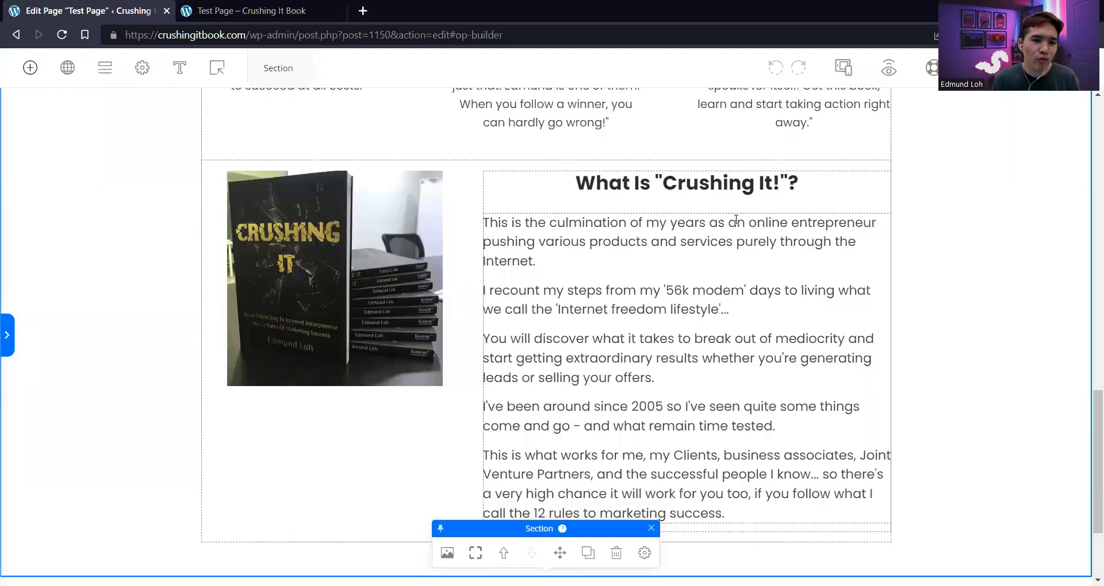
# Try moving the book image into the description column and the "What Is" headline into a widened image column
pyautogui.click(368, 233)
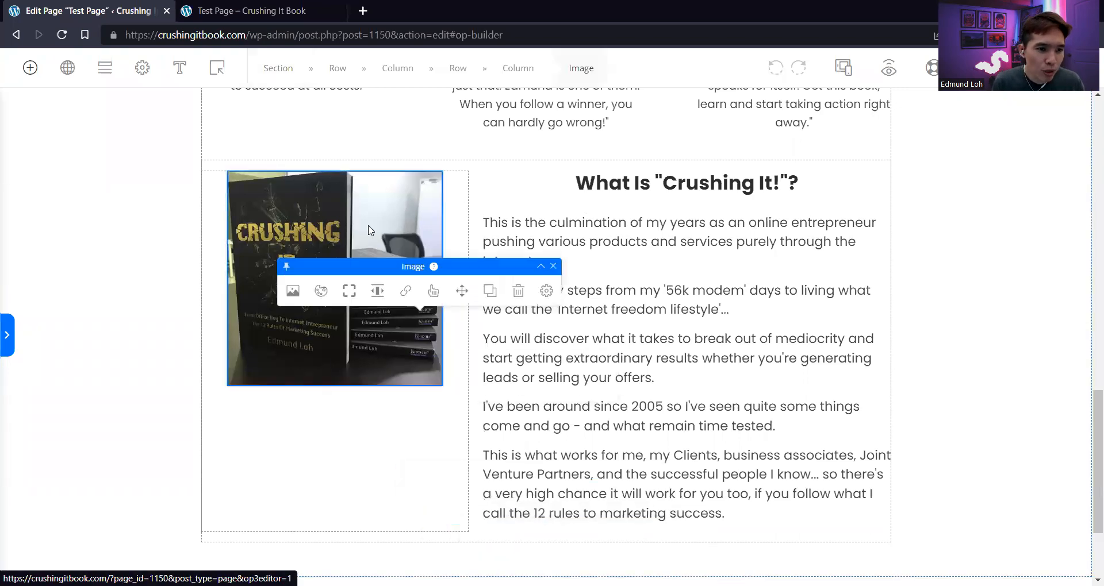
pyautogui.moveTo(377, 140); pyautogui.dragTo(578, 194)
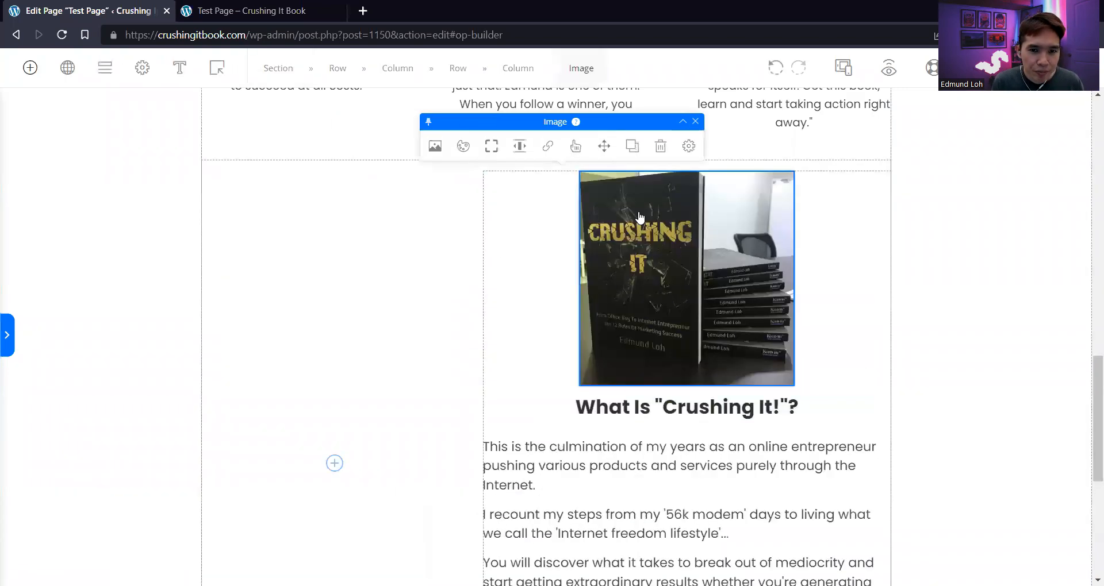
pyautogui.scroll(-3, 661, 259)
pyautogui.click(511, 269)
pyautogui.moveTo(702, 227); pyautogui.dragTo(475, 195)
# Preview the rearranged headline and book image in the mobile layout, then return to the desktop layout
pyautogui.click(844, 67)
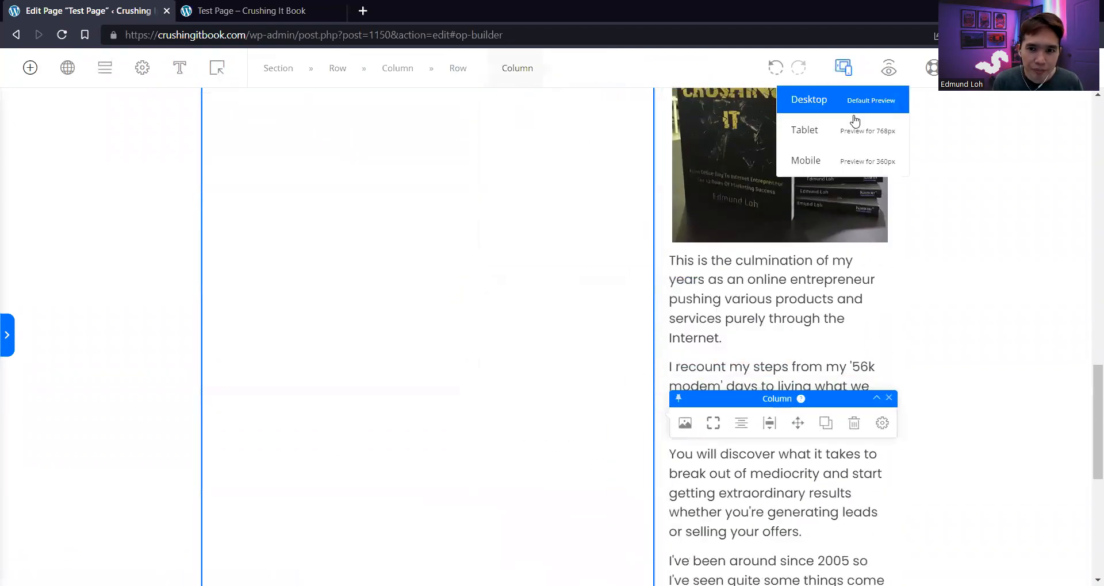
pyautogui.click(828, 158)
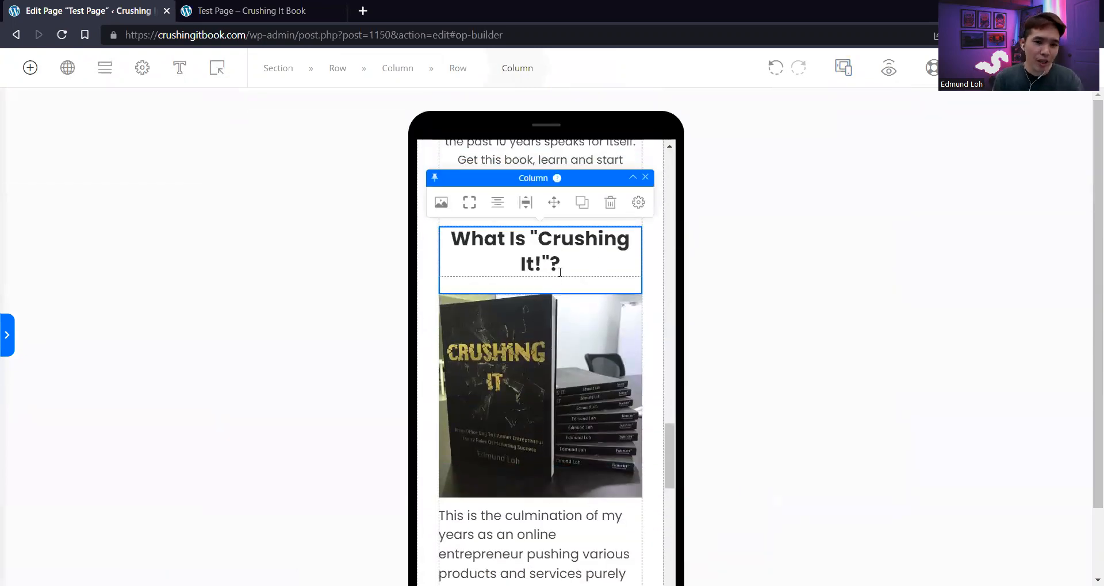
pyautogui.click(844, 68)
pyautogui.click(828, 113)
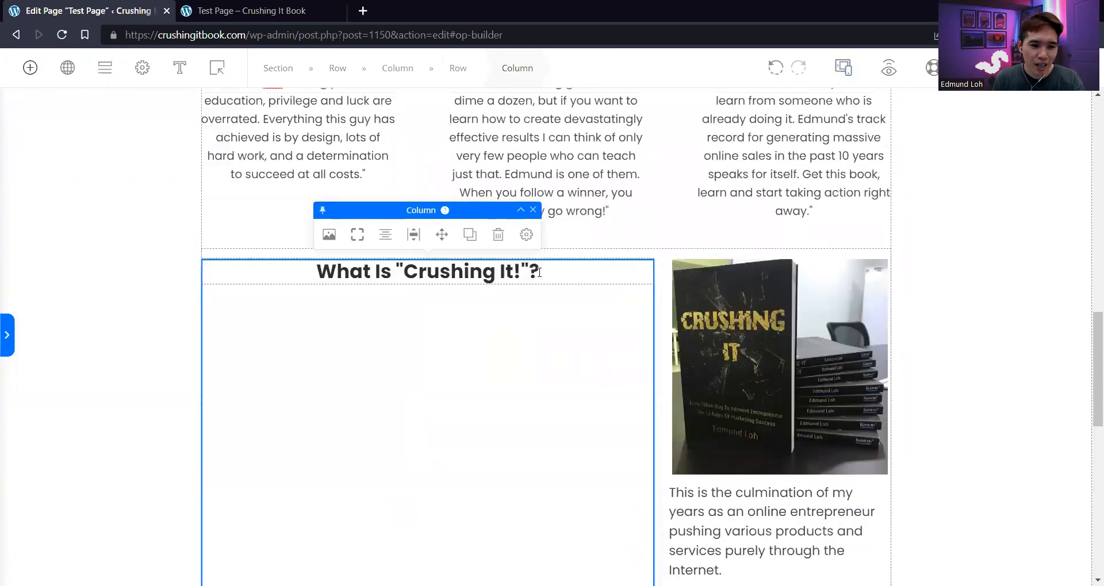
# Undo the trial rearrangement of the book image, headline and column widths
pyautogui.click(540, 272)
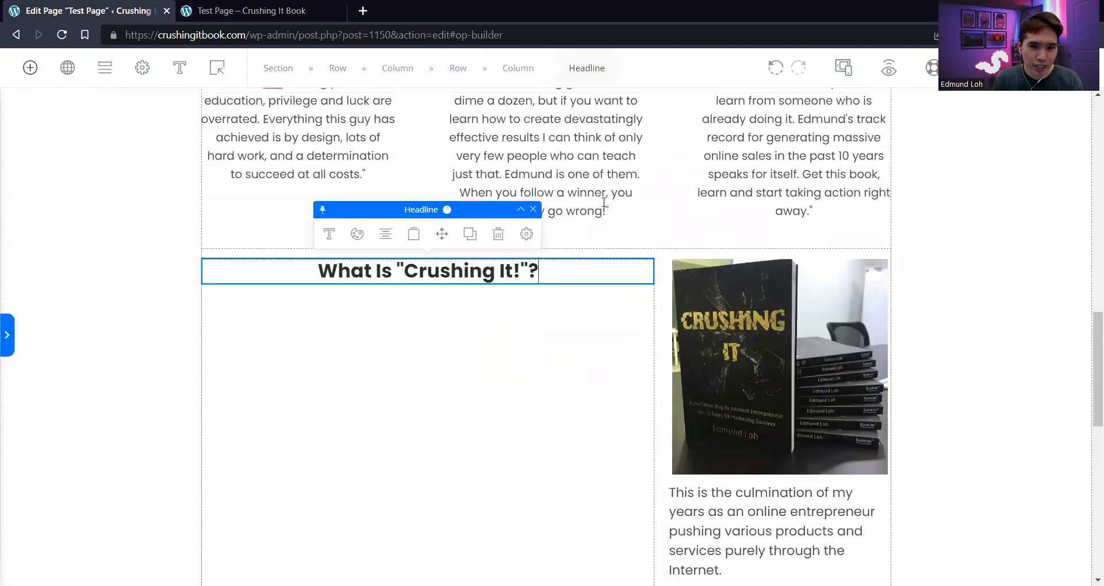
pyautogui.click(775, 69)
pyautogui.click(775, 69)
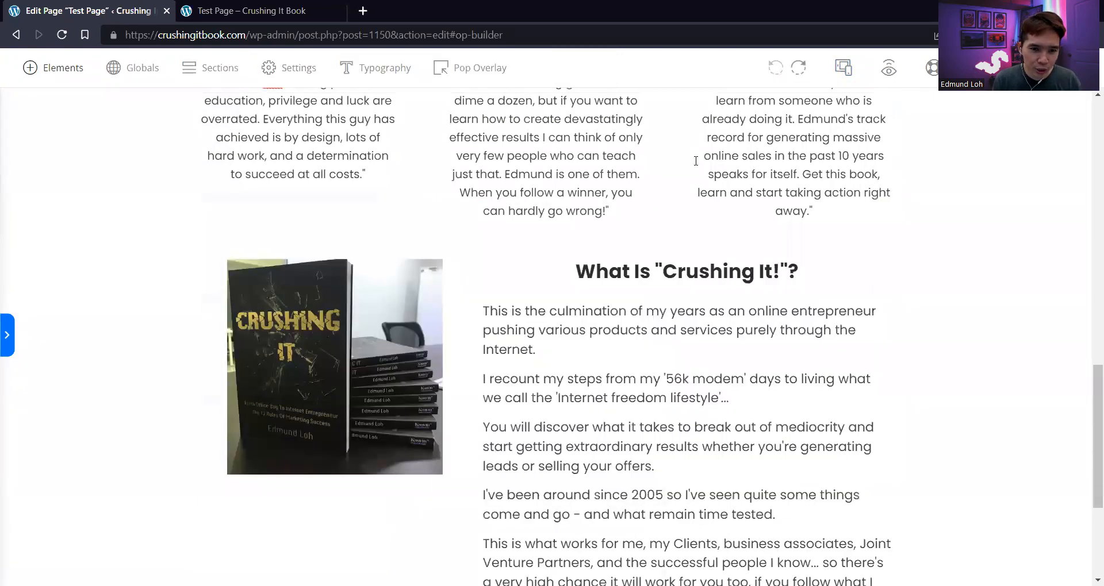
# Give the column holding the "What Is" headline and description a dashed border with thickness 2 and colour #282828
pyautogui.scroll(-1, 433, 243)
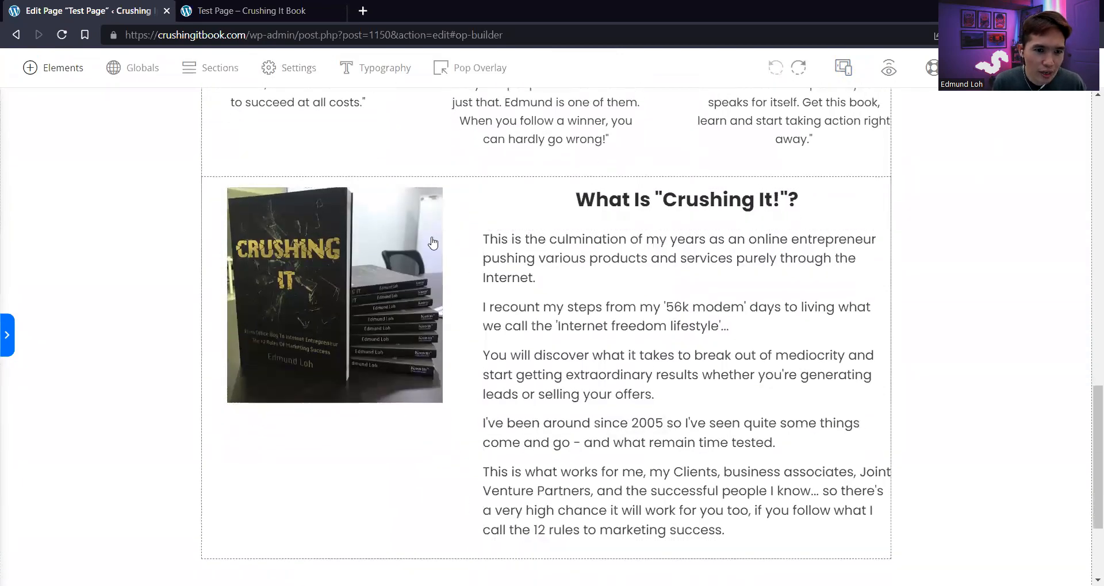
pyautogui.scroll(-1, 1002, 136)
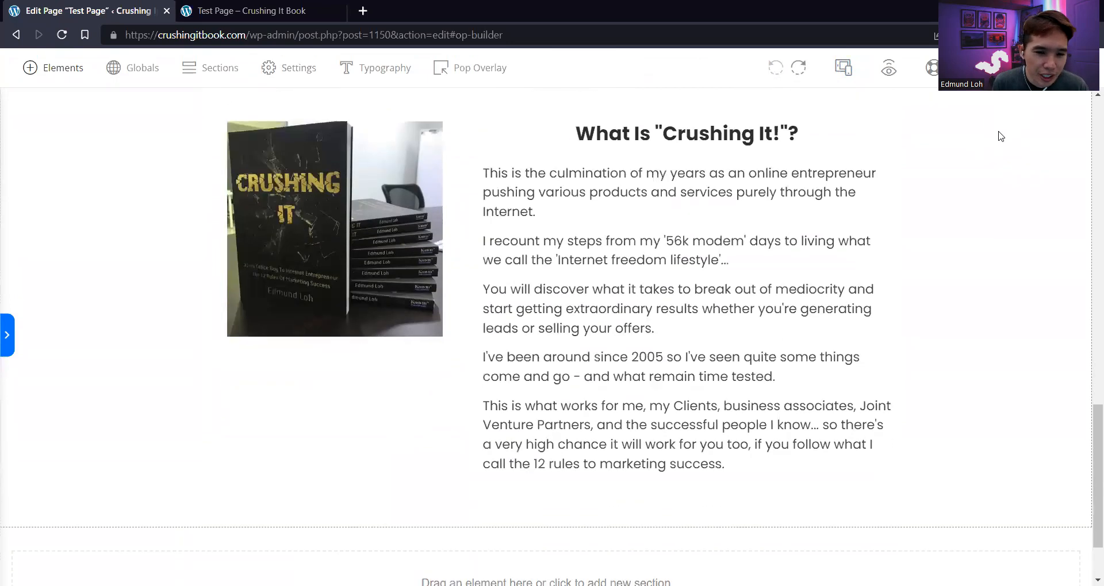
pyautogui.scroll(-1, 1001, 136)
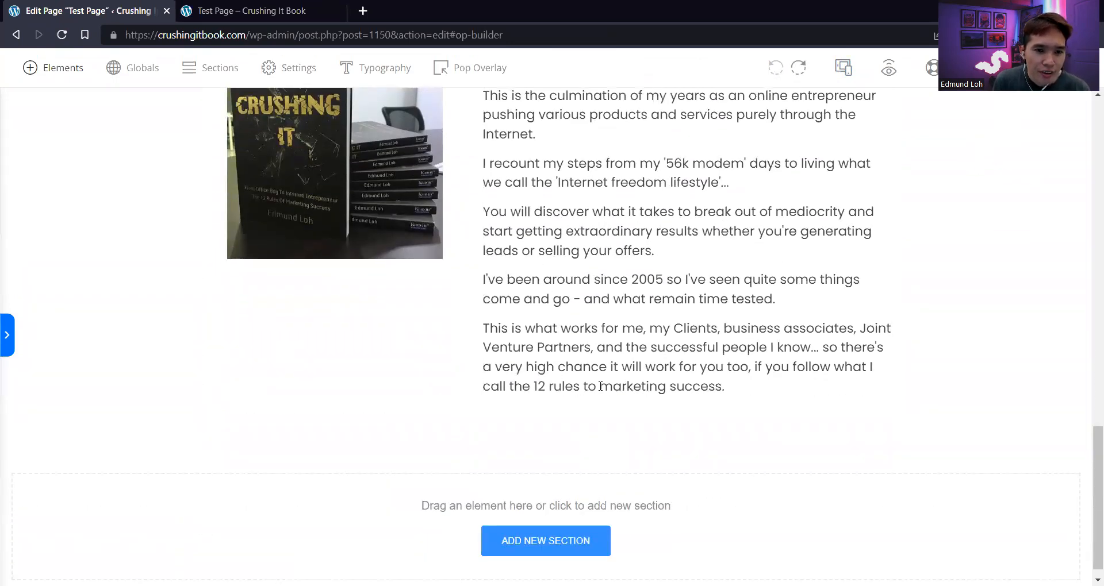
pyautogui.scroll(2, 429, 275)
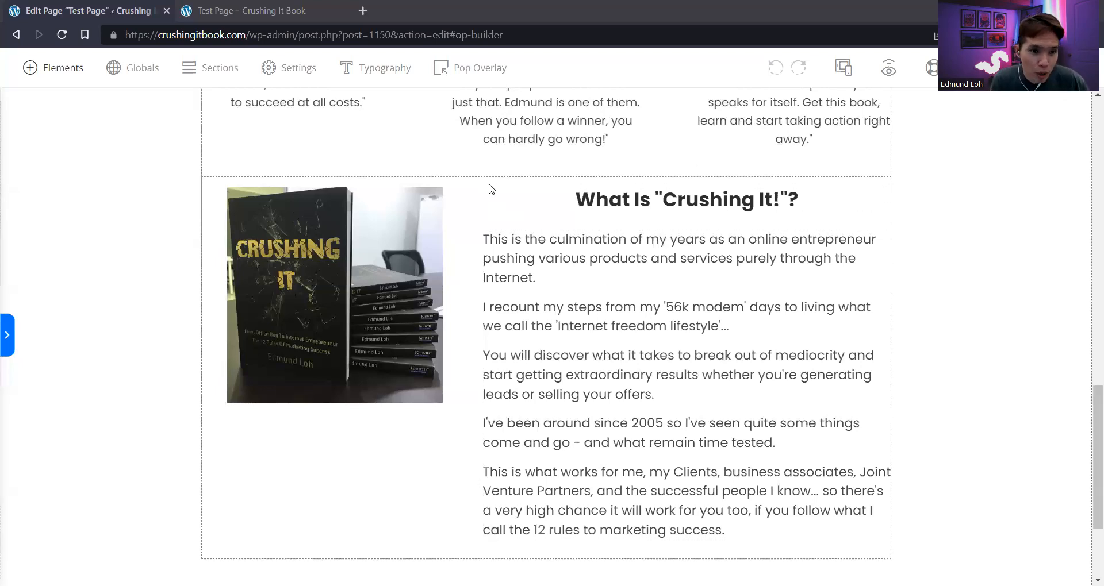
pyautogui.click(530, 266)
pyautogui.click(513, 73)
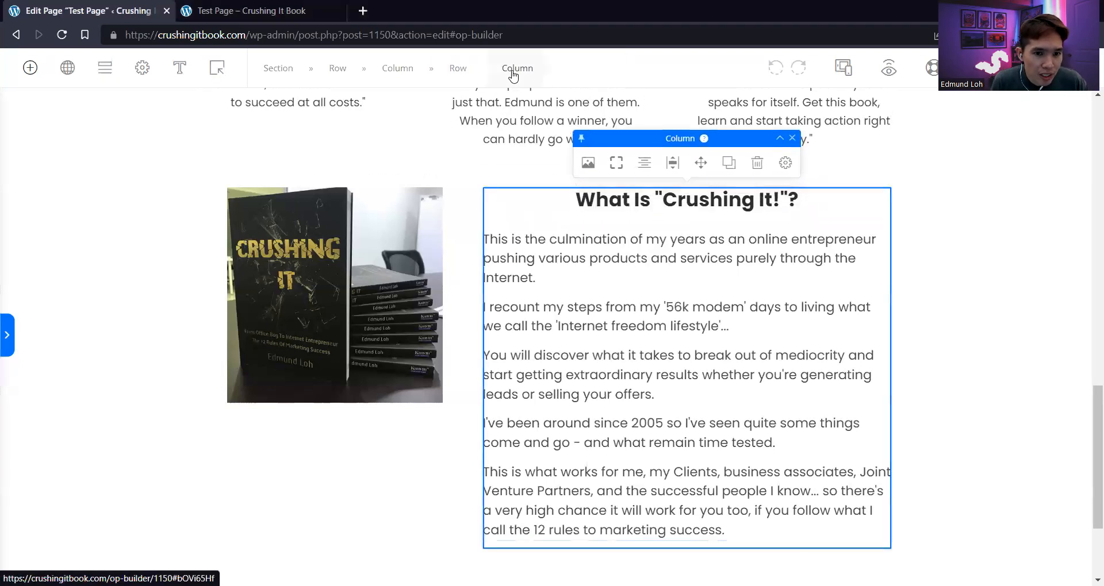
pyautogui.click(616, 167)
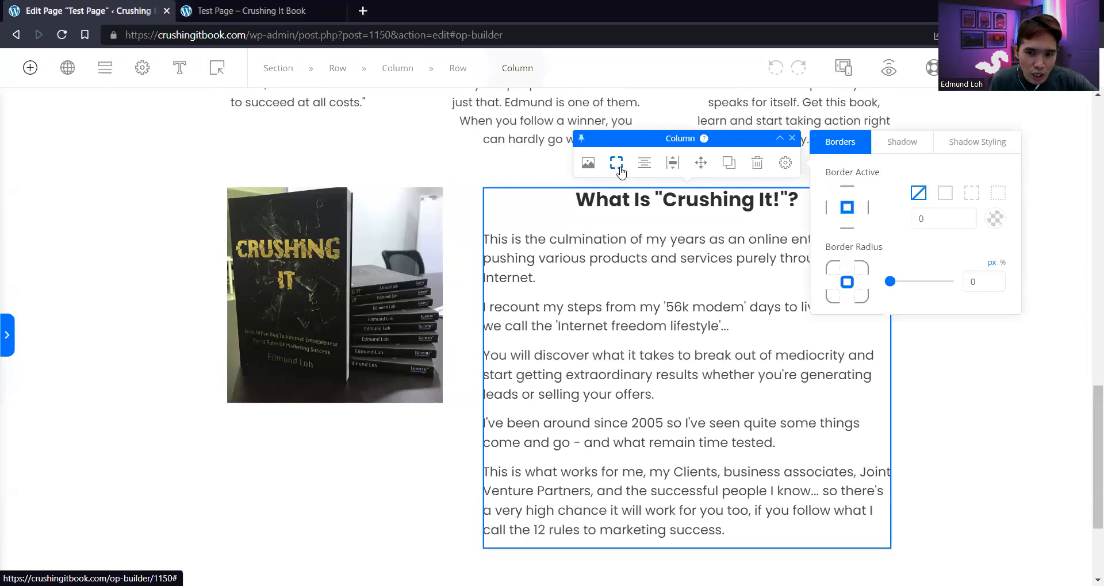
pyautogui.click(973, 194)
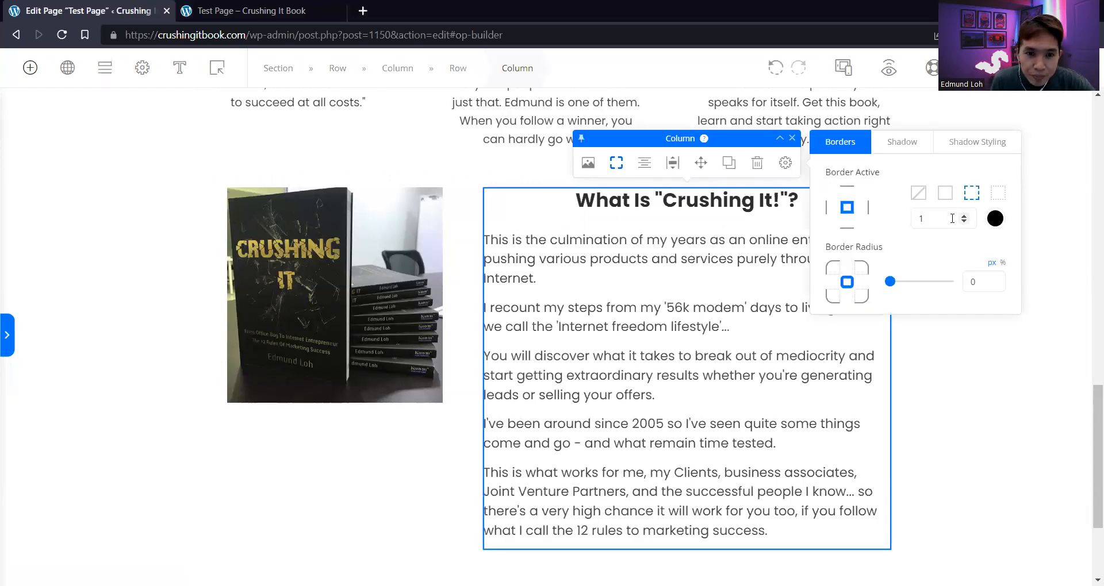
pyautogui.click(964, 216)
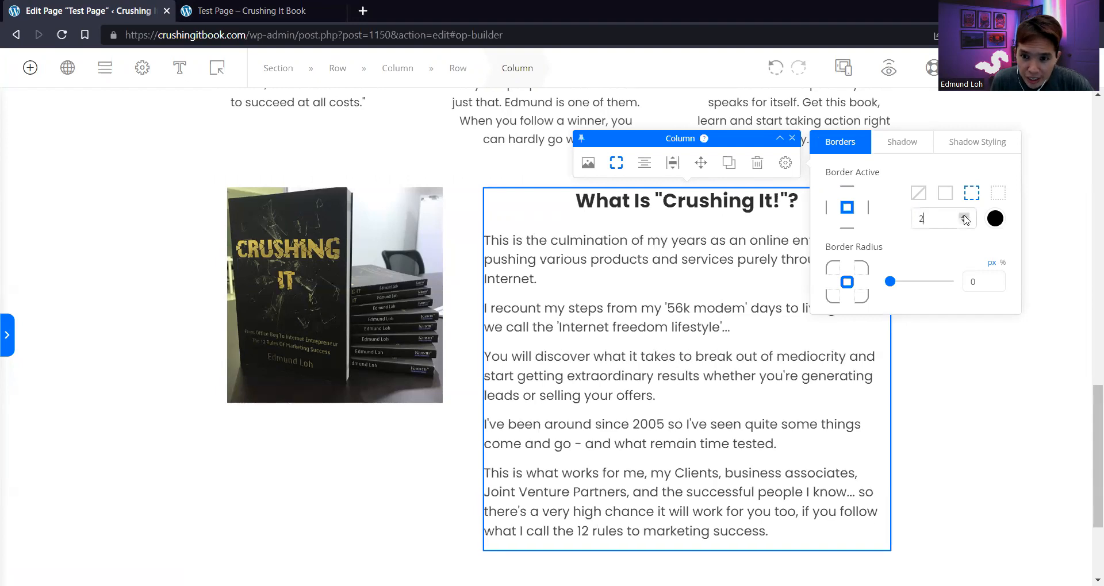
pyautogui.click(995, 218)
pyautogui.click(828, 419)
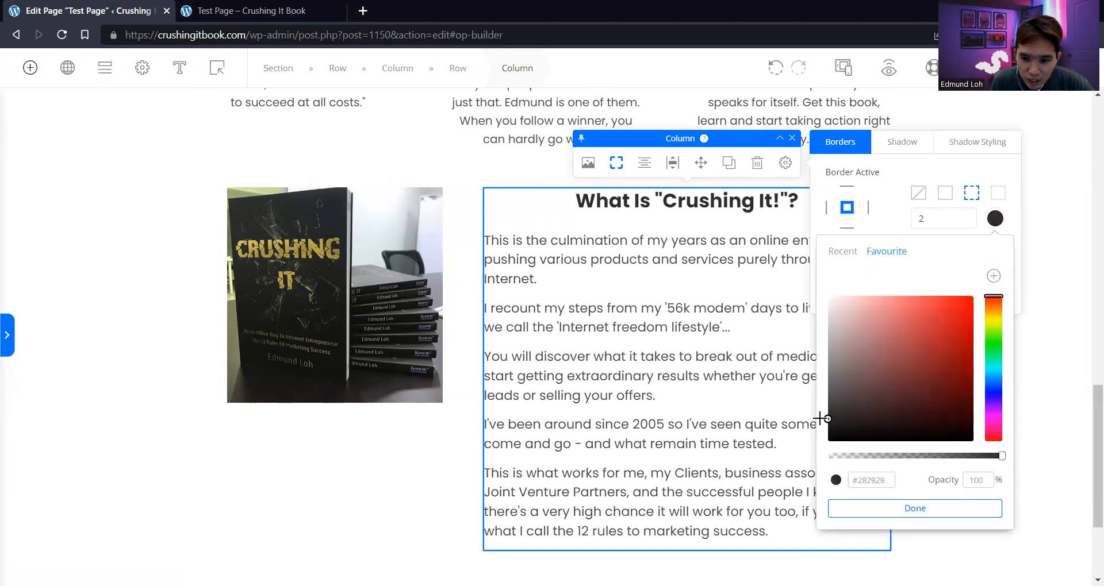
pyautogui.click(1049, 220)
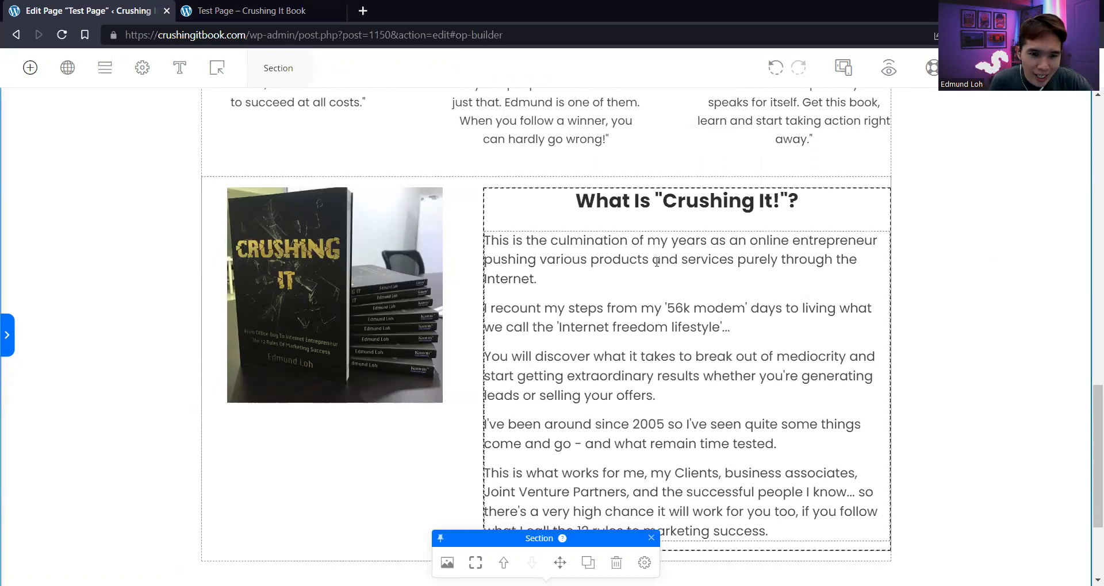
# Set the padding of the dashed-border "What Is" description column to 12 px on all four sides
pyautogui.click(614, 263)
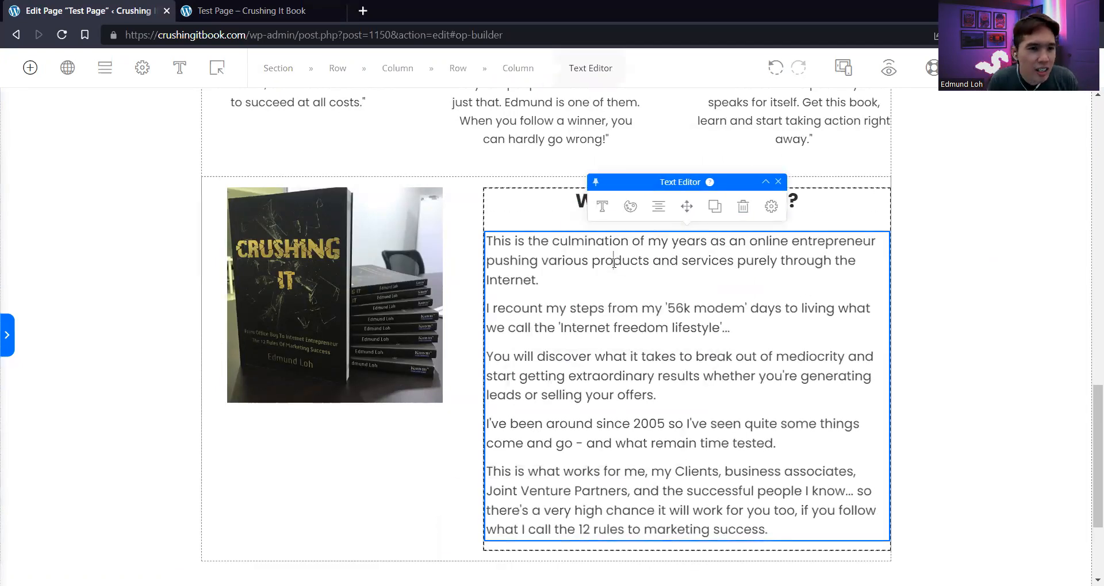
pyautogui.click(515, 68)
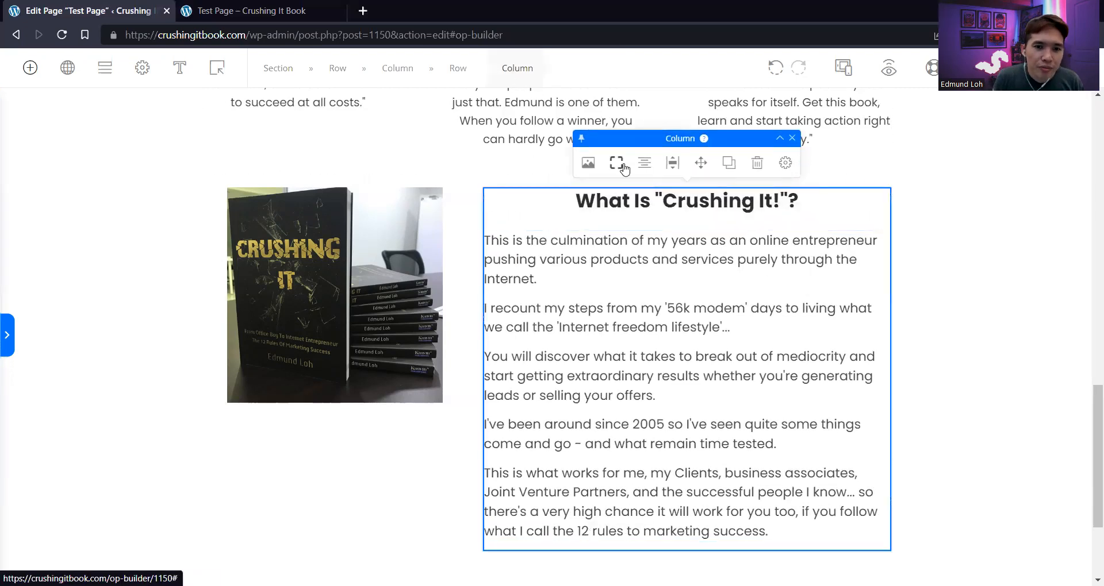
pyautogui.click(785, 163)
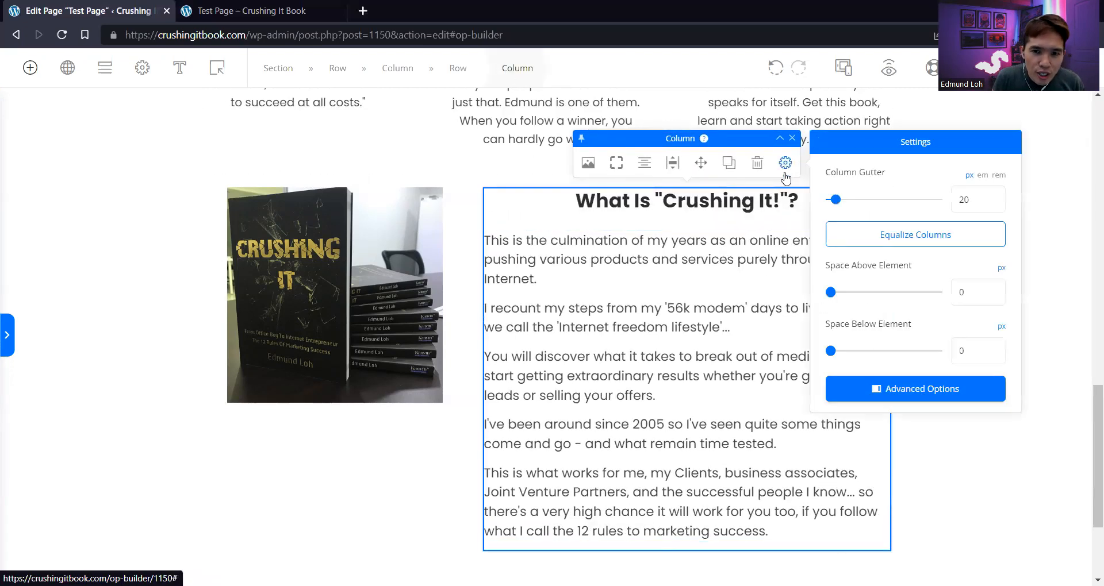
pyautogui.click(912, 391)
pyautogui.doubleClick(107, 225)
pyautogui.write('12')
pyautogui.doubleClick(149, 242)
pyautogui.write('12')
pyautogui.write('12')
pyautogui.moveTo(116, 265); pyautogui.dragTo(46, 243)
pyautogui.write('12')
pyautogui.click(71, 234)
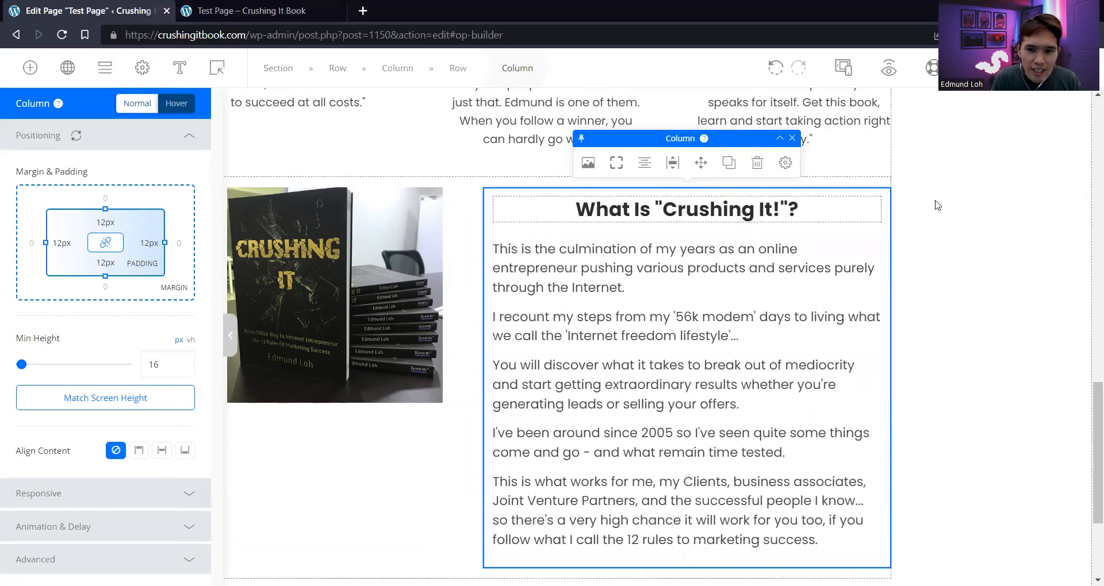
pyautogui.click(989, 207)
# Remove the space below the description text inside the dashed-border column
pyautogui.scroll(-3, 991, 208)
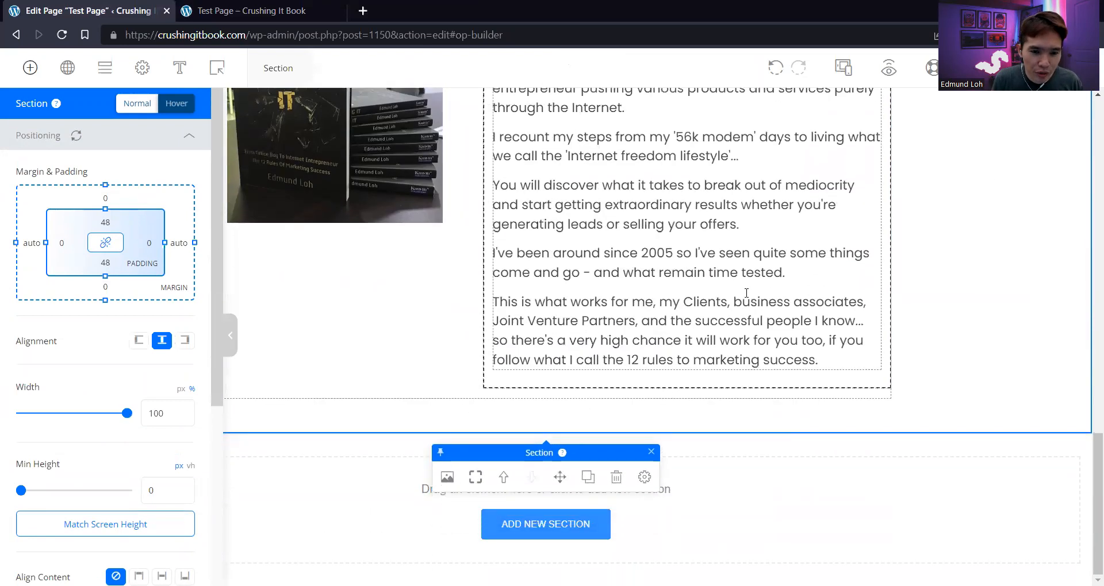
pyautogui.click(741, 294)
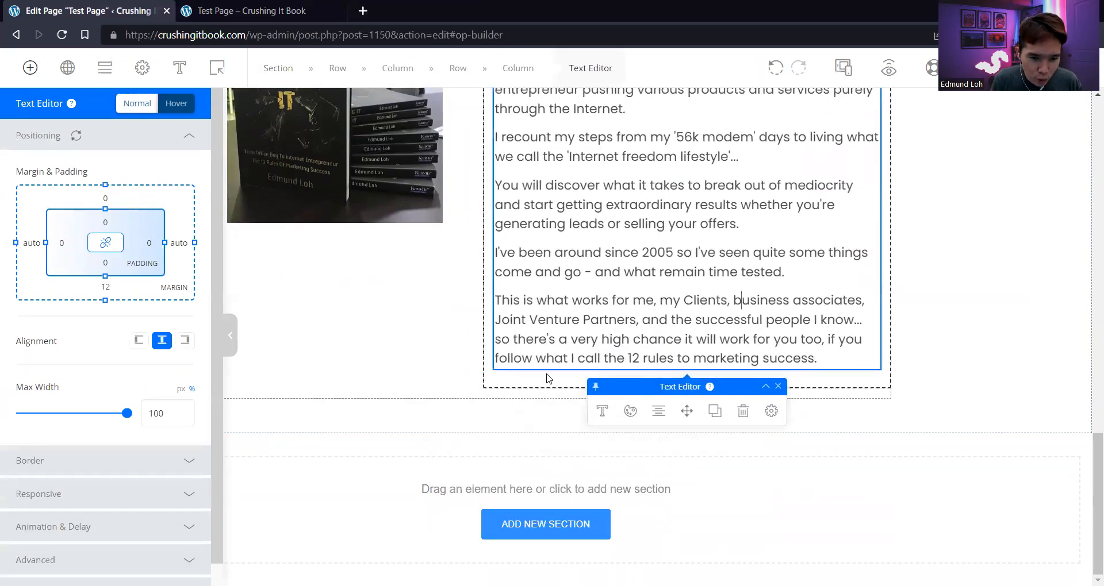
pyautogui.click(771, 410)
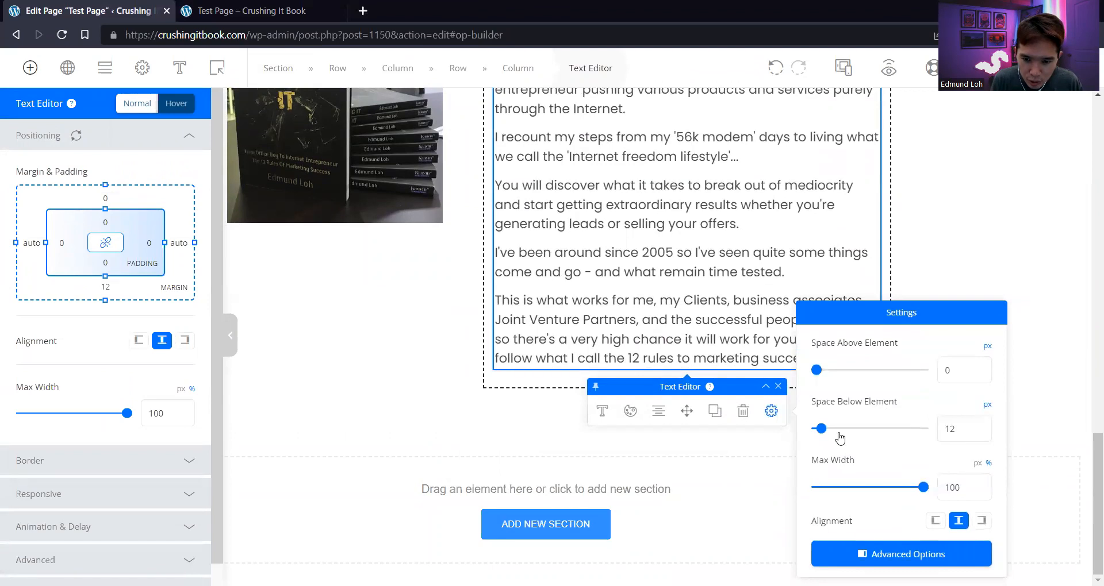
pyautogui.moveTo(822, 430); pyautogui.dragTo(803, 431)
pyautogui.click(964, 219)
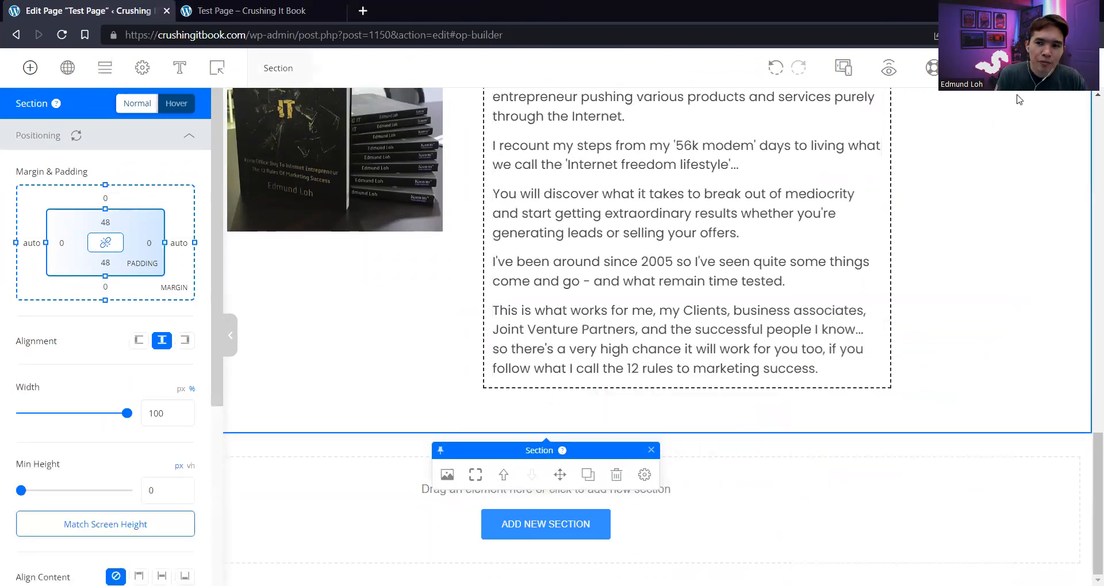
# Set the space below the testimonials feature block to 48 px
pyautogui.scroll(1, 946, 217)
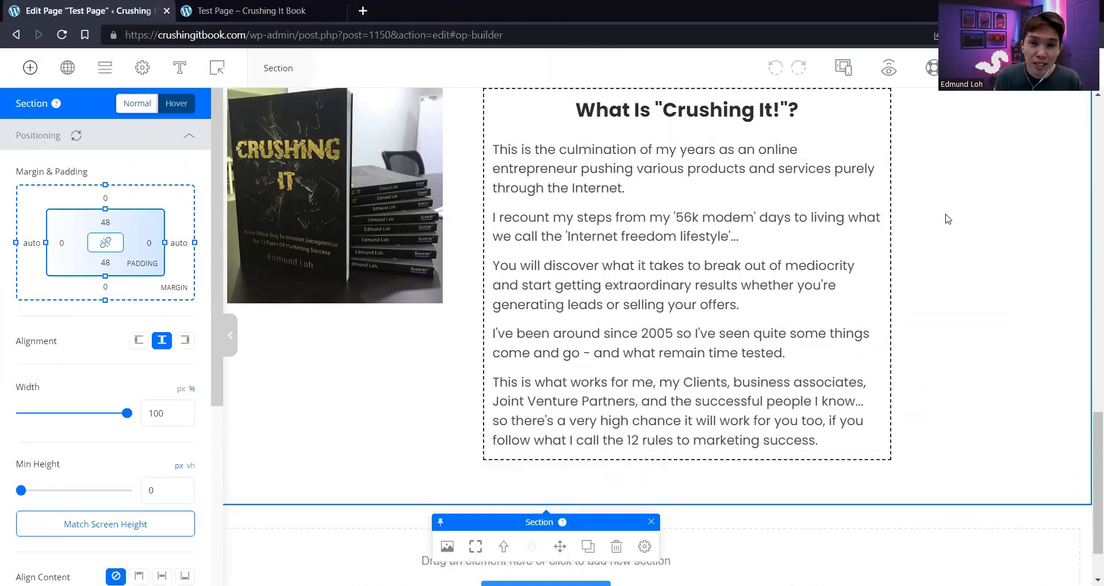
pyautogui.scroll(2, 981, 220)
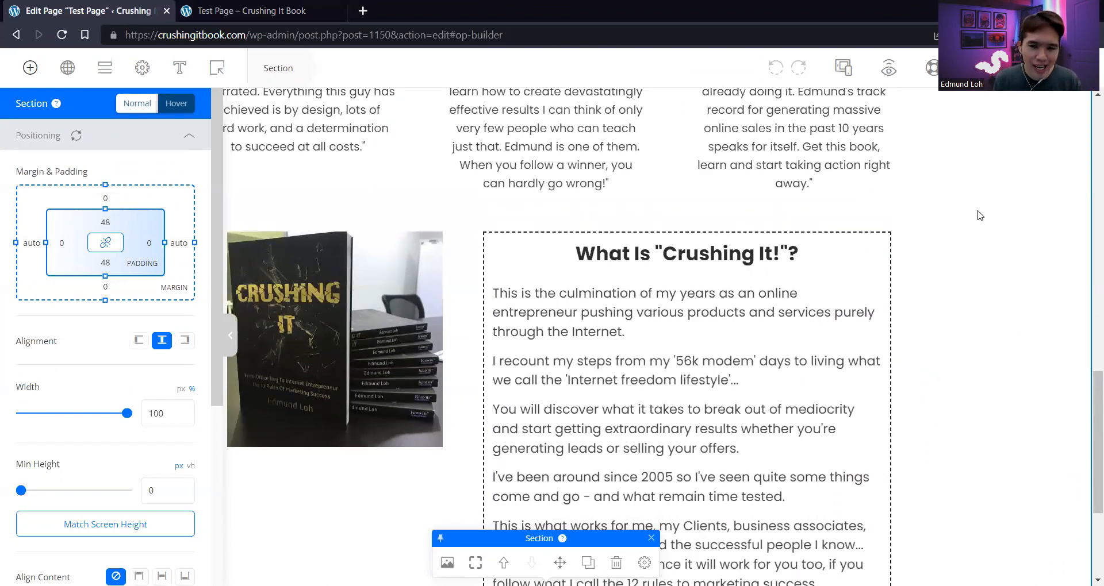
pyautogui.click(239, 333)
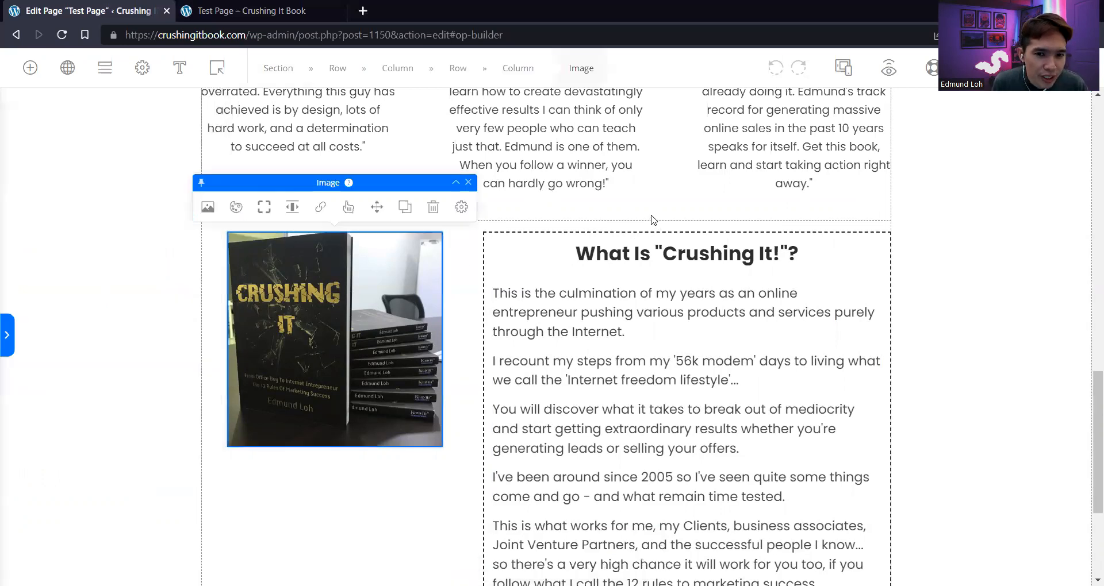
pyautogui.scroll(2, 652, 220)
pyautogui.click(621, 188)
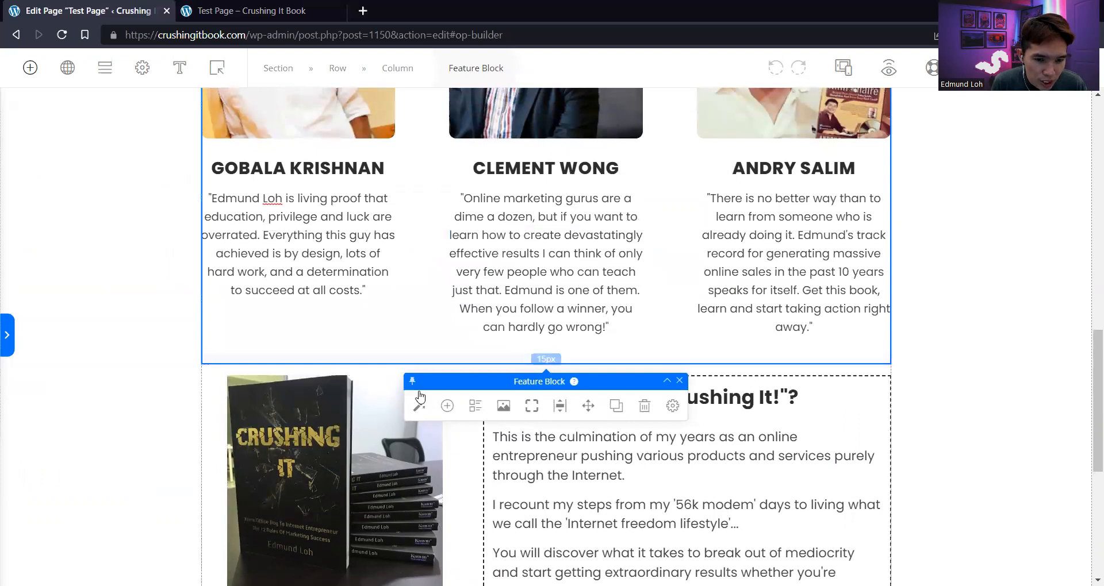
pyautogui.click(672, 406)
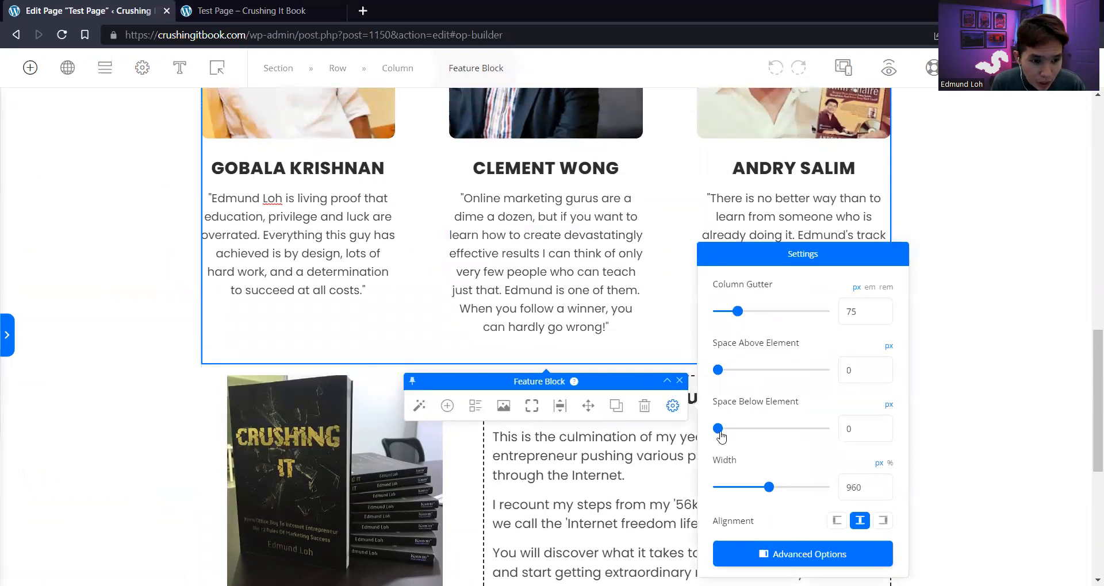
pyautogui.moveTo(718, 428); pyautogui.dragTo(728, 429)
pyautogui.write('48')
pyautogui.click(859, 372)
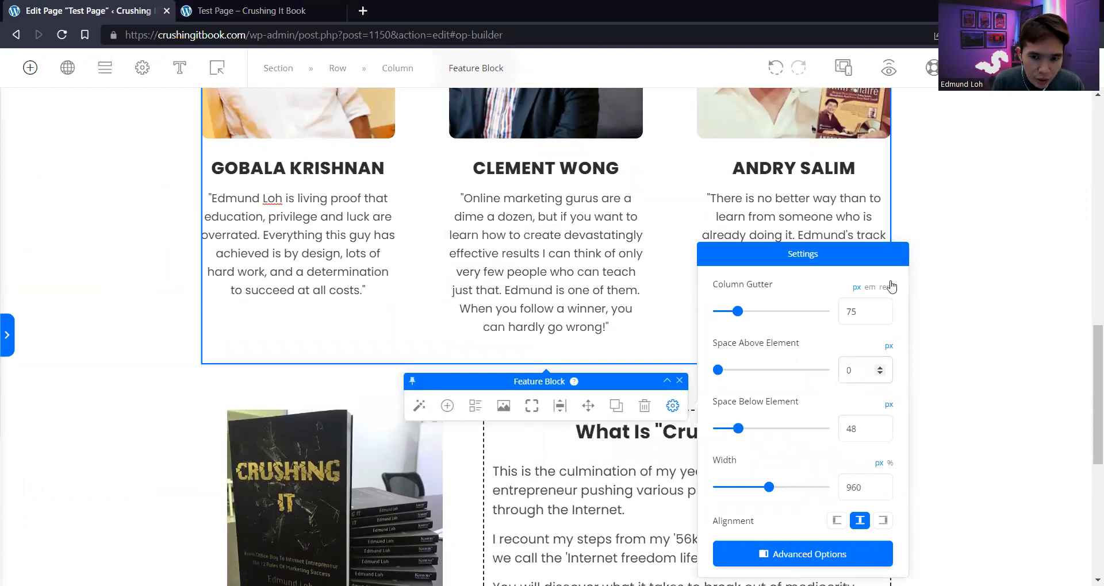
# Reduce the column gutter of the testimonials feature block to 24 px
pyautogui.scroll(1, 660, 173)
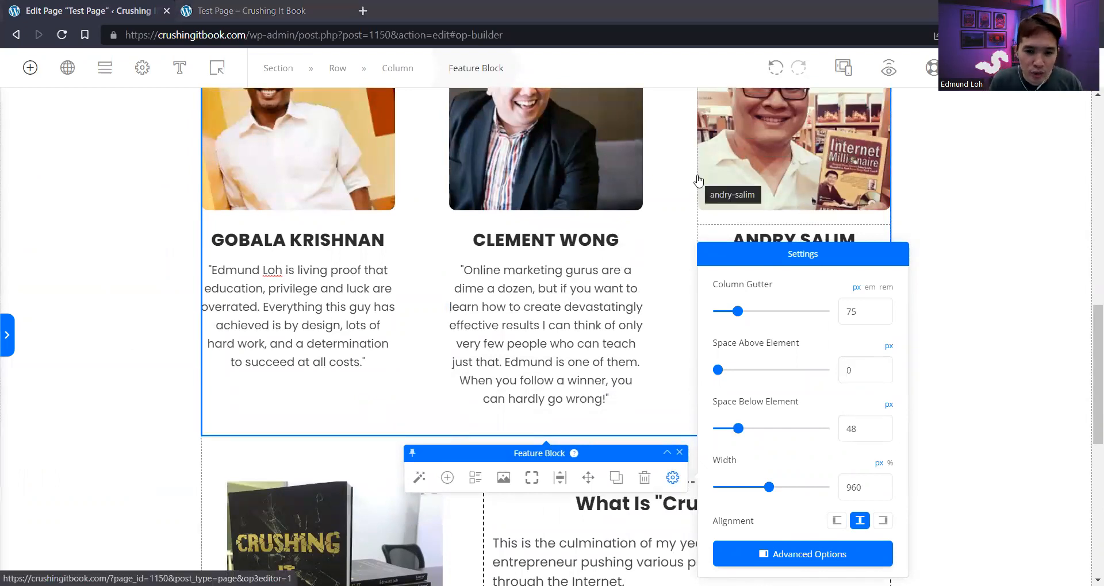
pyautogui.moveTo(737, 311); pyautogui.dragTo(717, 318)
pyautogui.moveTo(852, 312); pyautogui.dragTo(798, 316)
pyautogui.write('24')
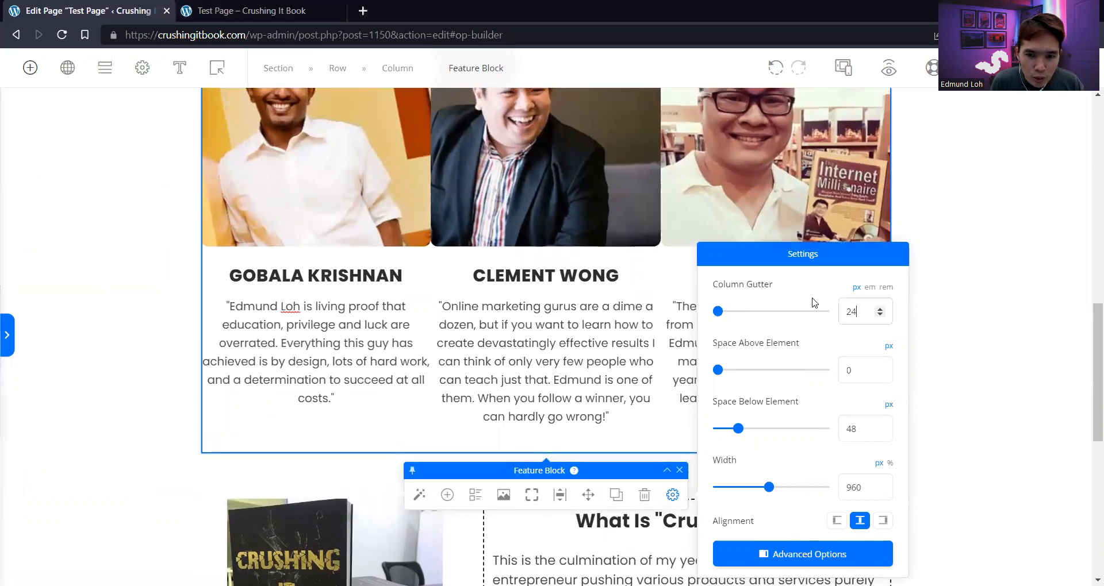
pyautogui.click(956, 252)
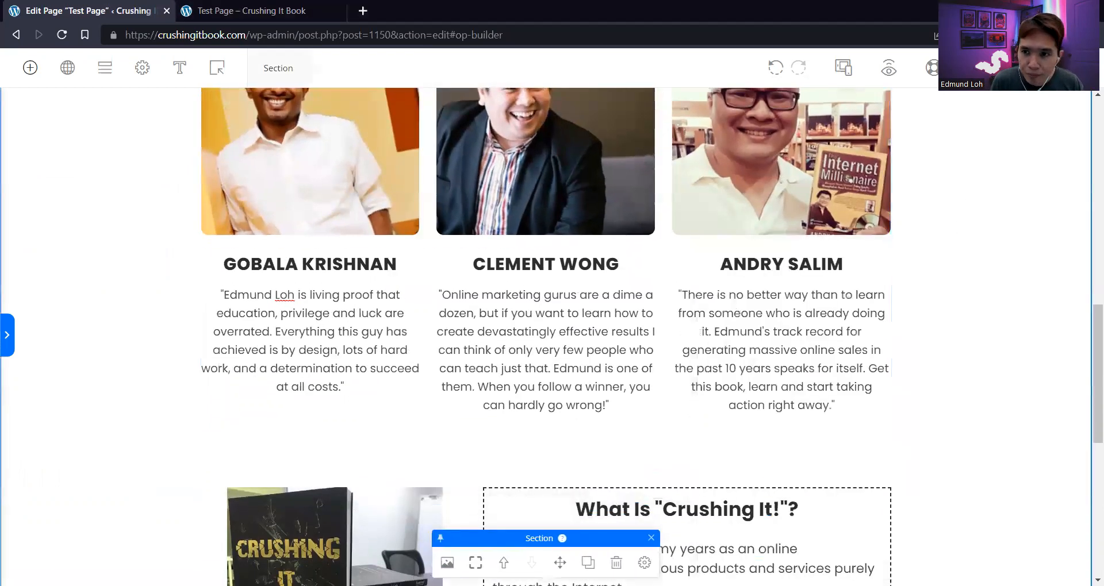
# Add a single-column row beneath the book image and description row, within the same section
pyautogui.scroll(-7, 995, 193)
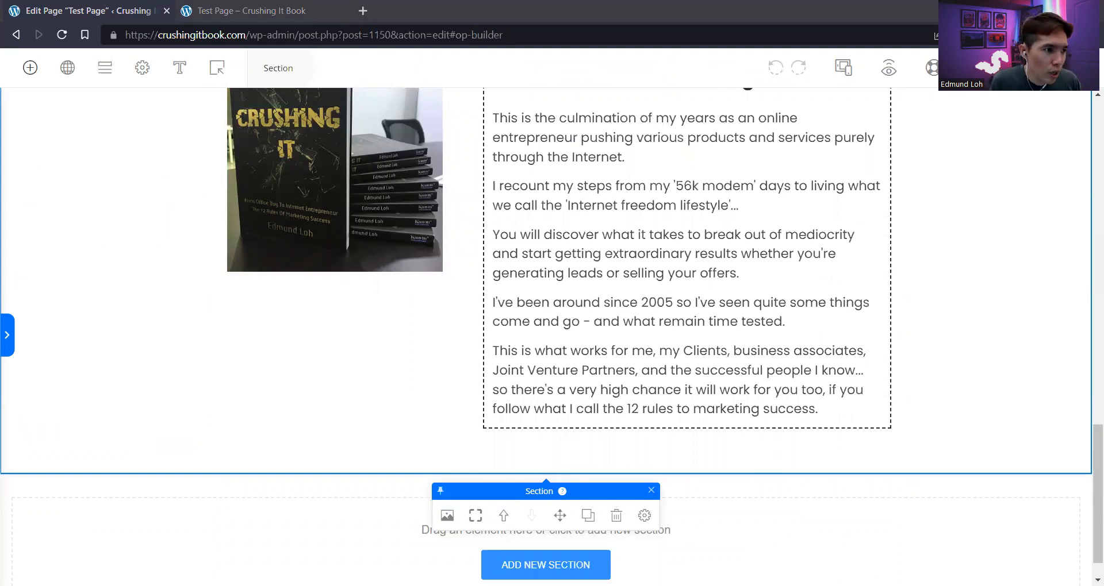
pyautogui.click(30, 68)
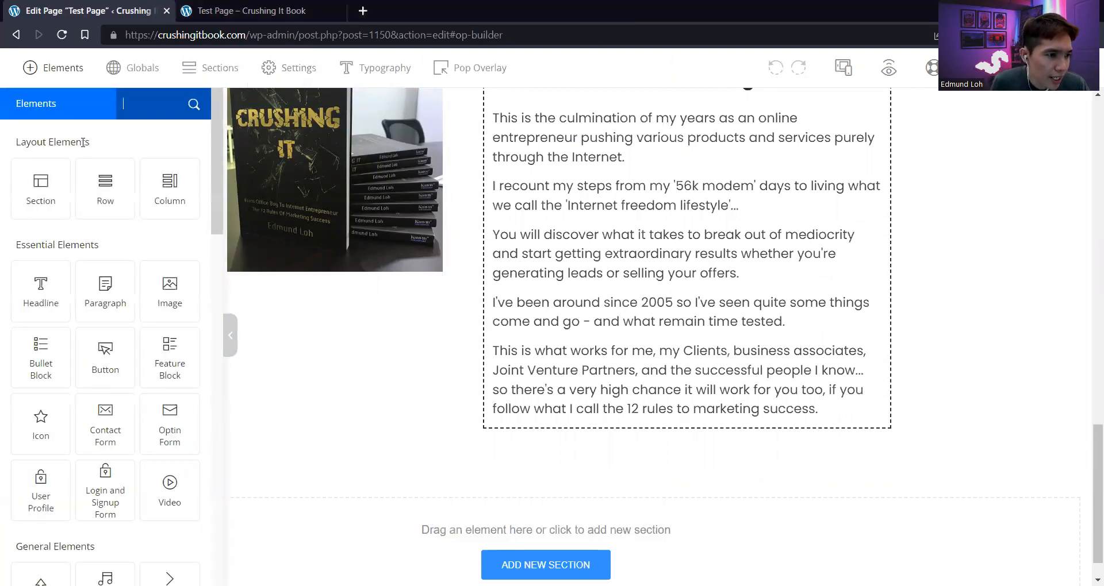
pyautogui.moveTo(99, 182); pyautogui.dragTo(458, 430)
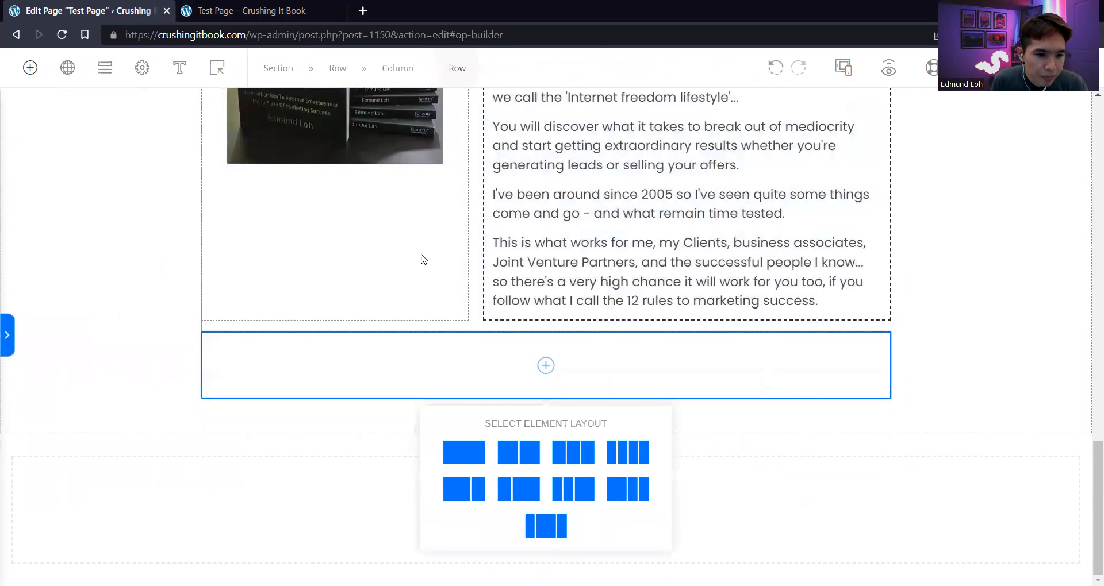
pyautogui.click(452, 454)
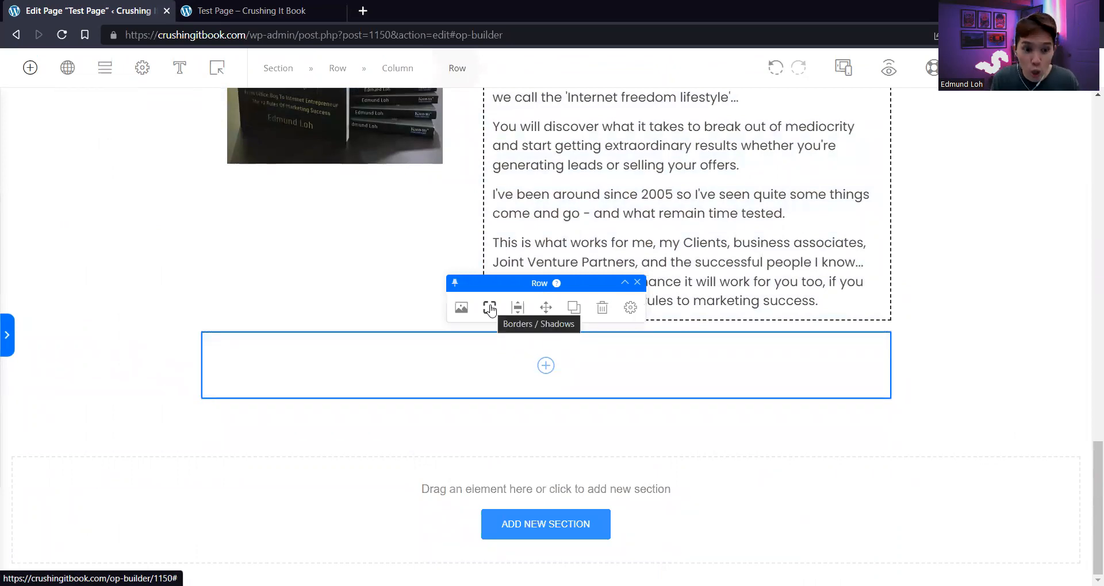
# Set the width of the empty row below the text to 800 px
pyautogui.click(631, 308)
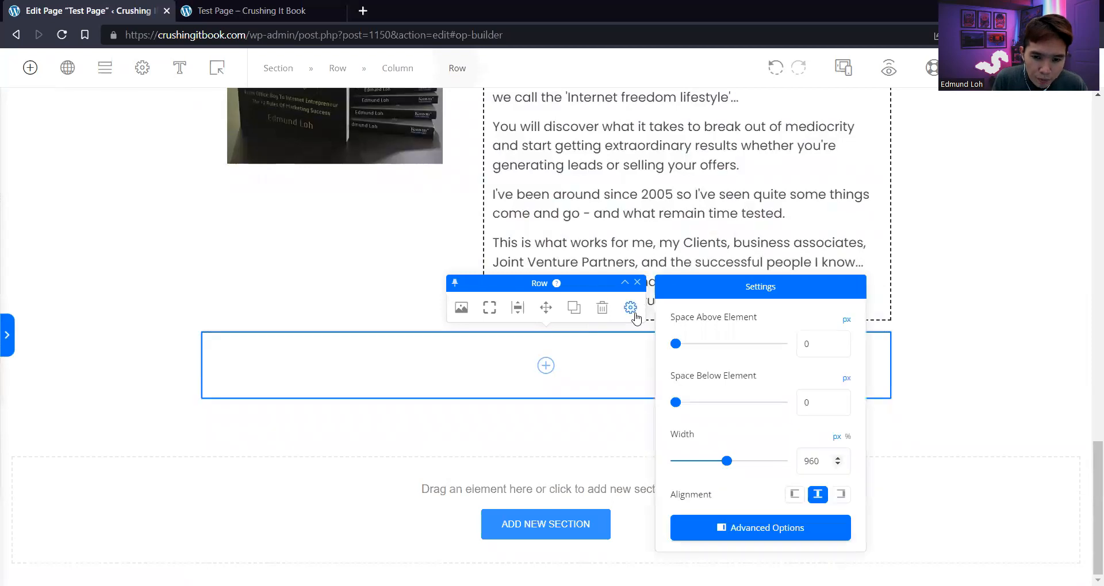
pyautogui.moveTo(815, 462); pyautogui.dragTo(778, 460)
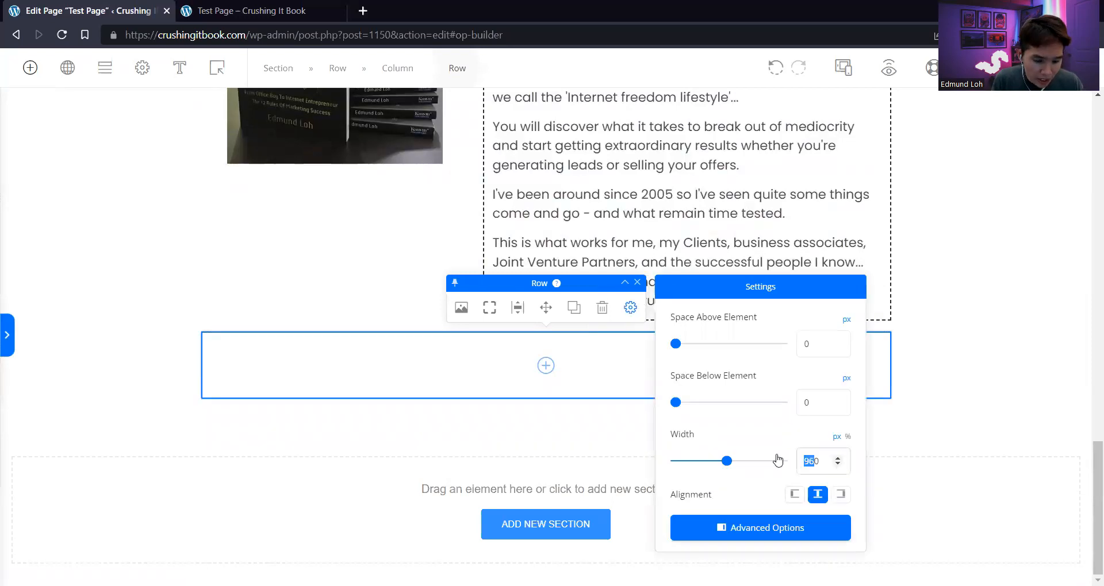
pyautogui.write('800')
pyautogui.click(818, 401)
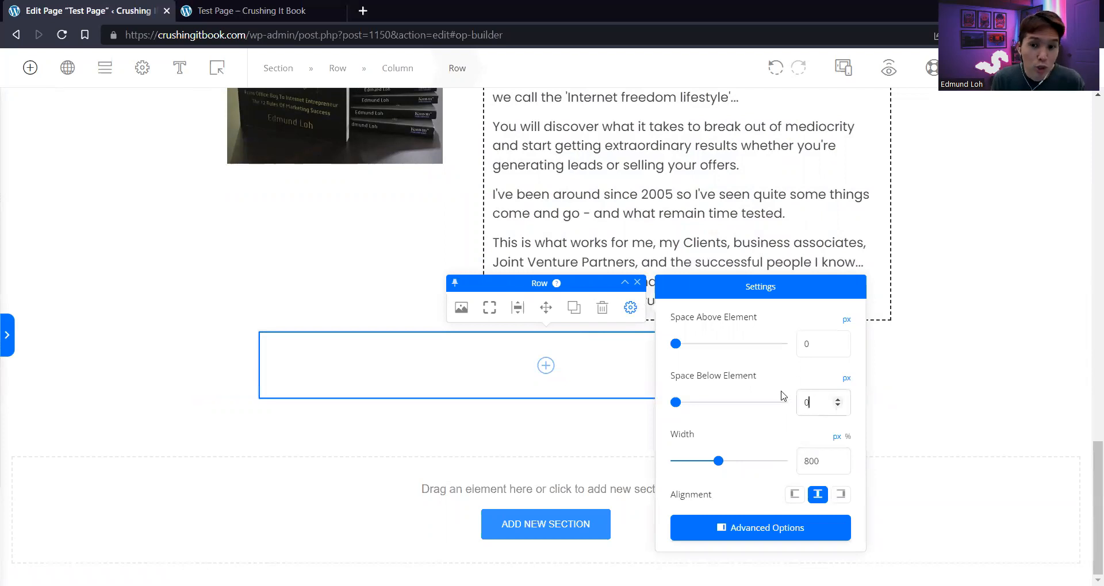
# Set the empty row's padding to 24 px on all four sides in its advanced options
pyautogui.click(489, 308)
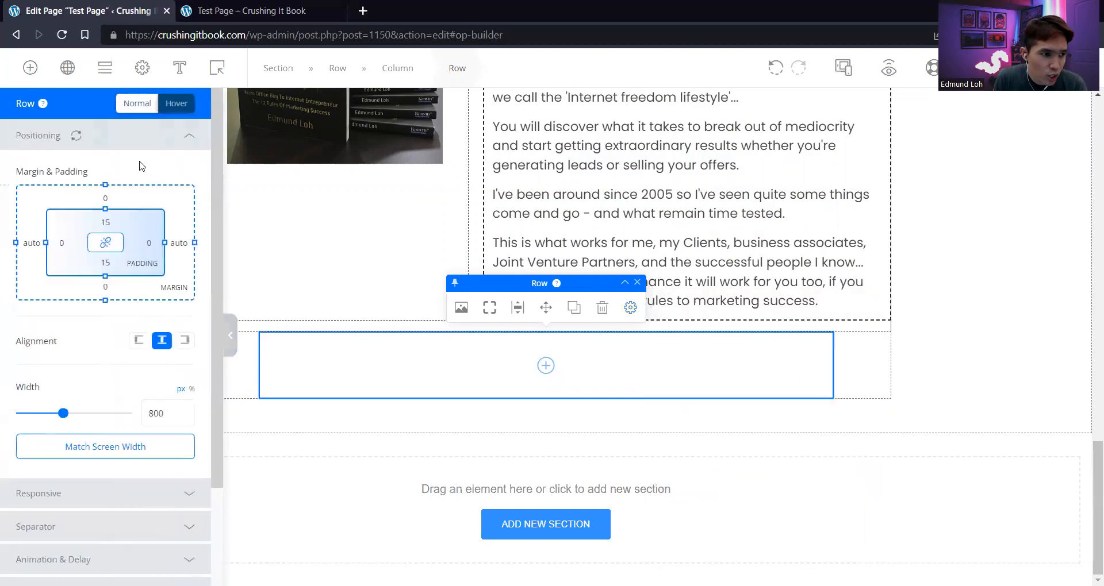
pyautogui.click(113, 225)
pyautogui.write('24')
pyautogui.click(108, 261)
pyautogui.write('24')
pyautogui.click(149, 242)
pyautogui.write('24')
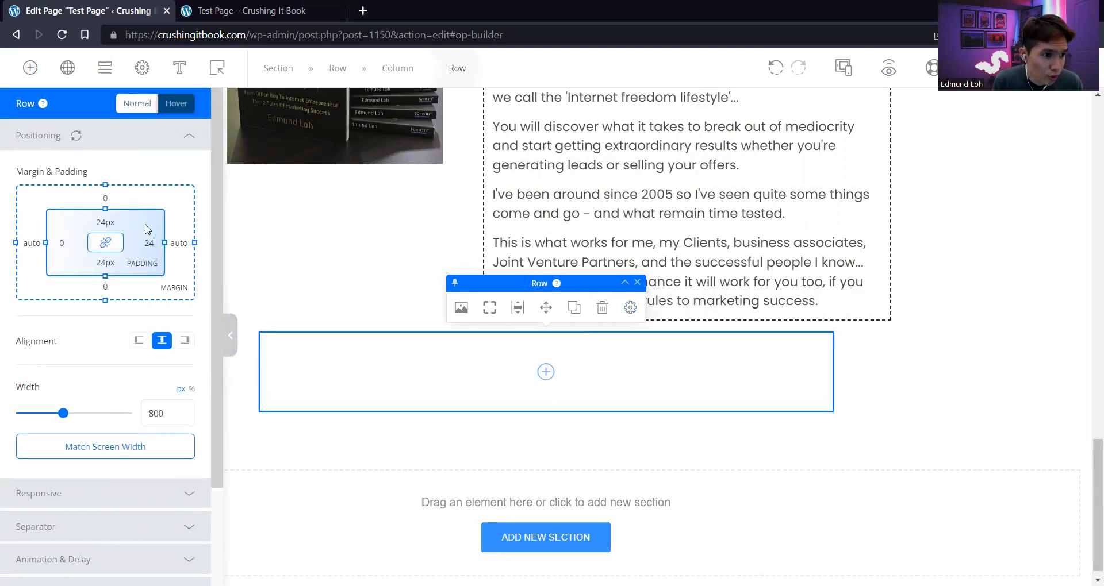
pyautogui.click(57, 238)
pyautogui.write('24')
pyautogui.click(73, 236)
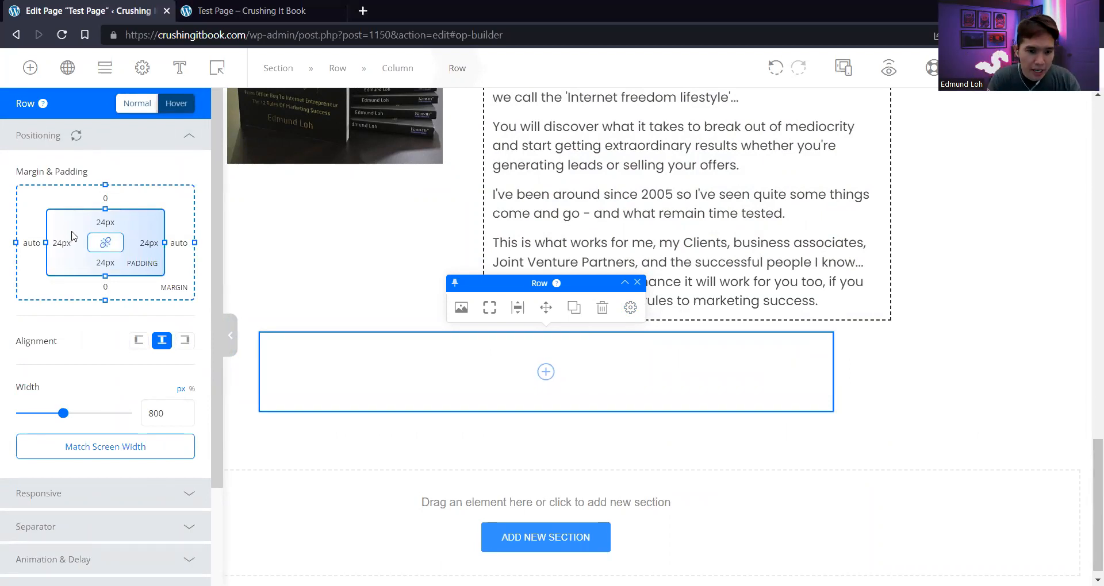
# Give the empty row a dashed border with a thickness of 2 in bright red
pyautogui.click(489, 308)
pyautogui.click(817, 338)
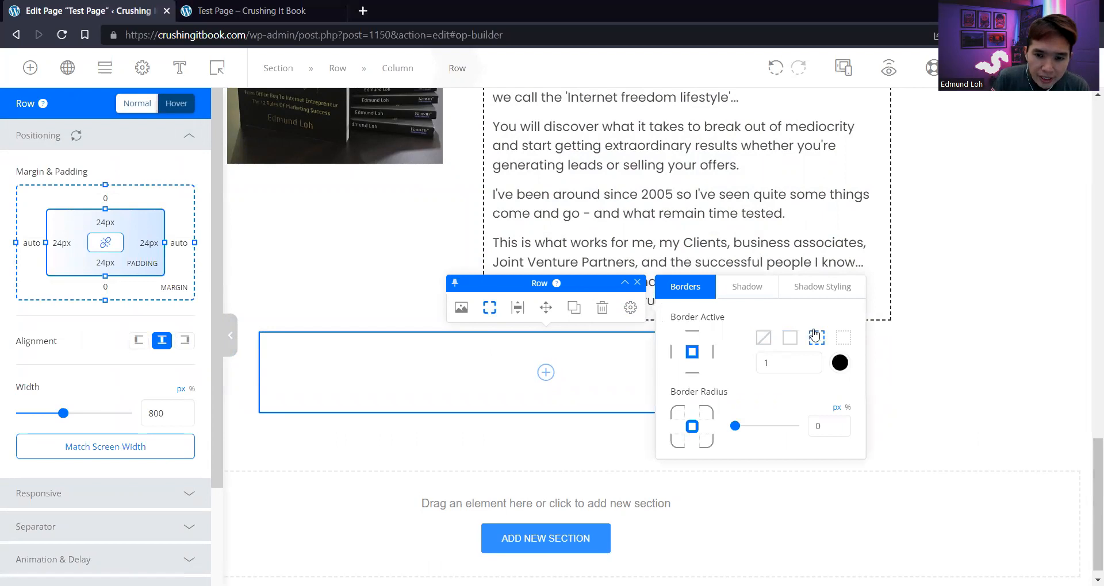
pyautogui.moveTo(789, 364); pyautogui.dragTo(742, 369)
pyautogui.write('2')
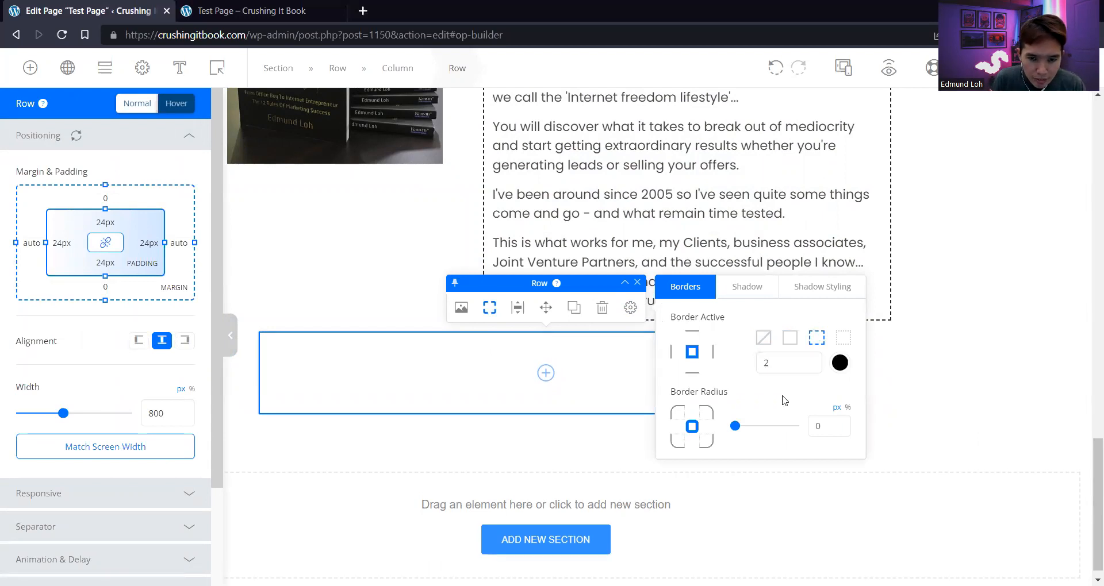
pyautogui.click(840, 365)
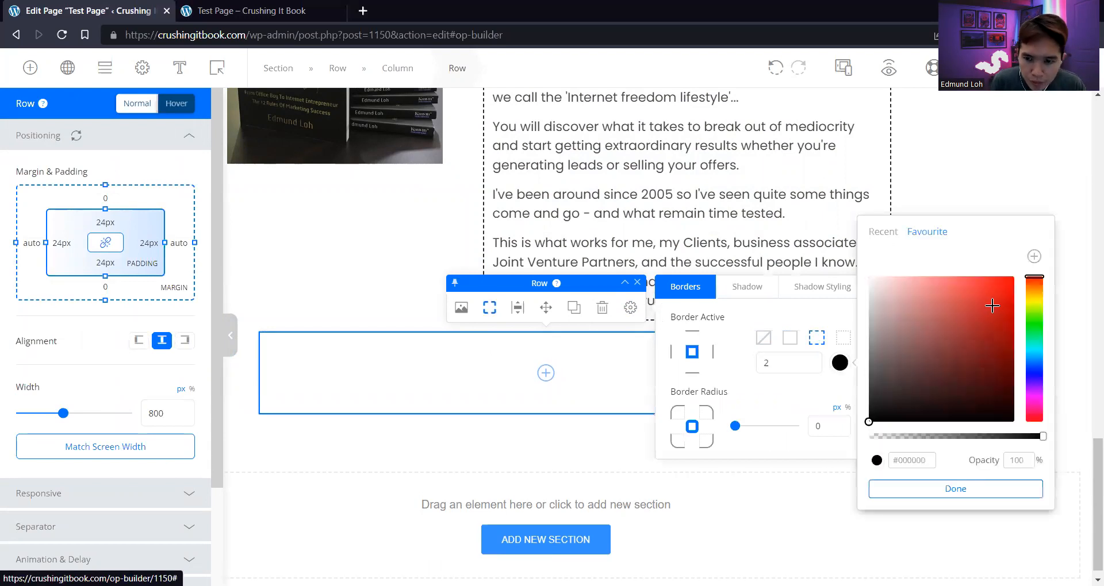
pyautogui.click(1005, 286)
pyautogui.moveTo(1006, 286); pyautogui.dragTo(1010, 282)
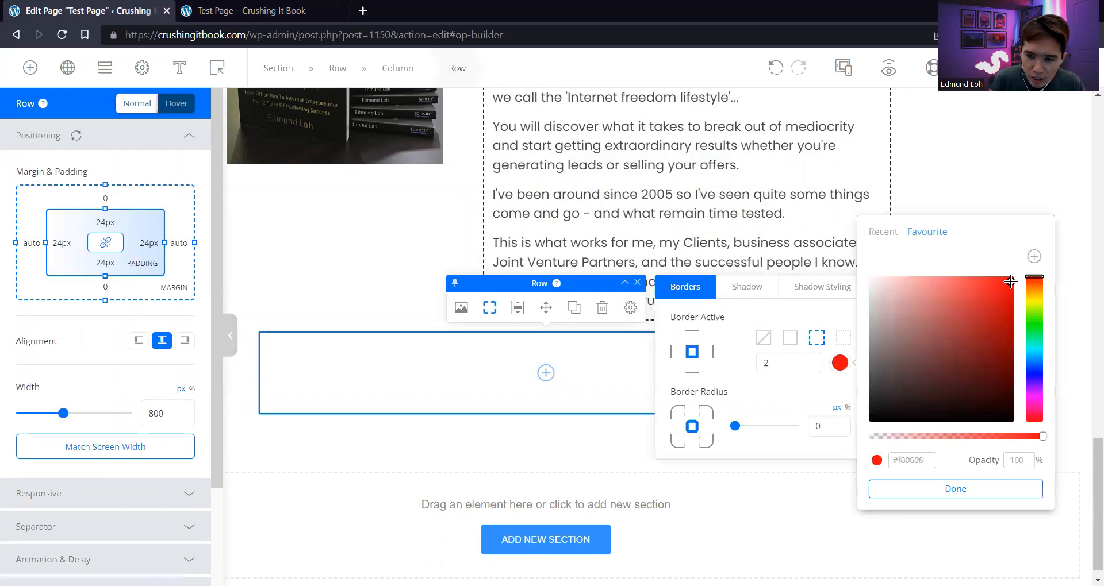
pyautogui.click(916, 165)
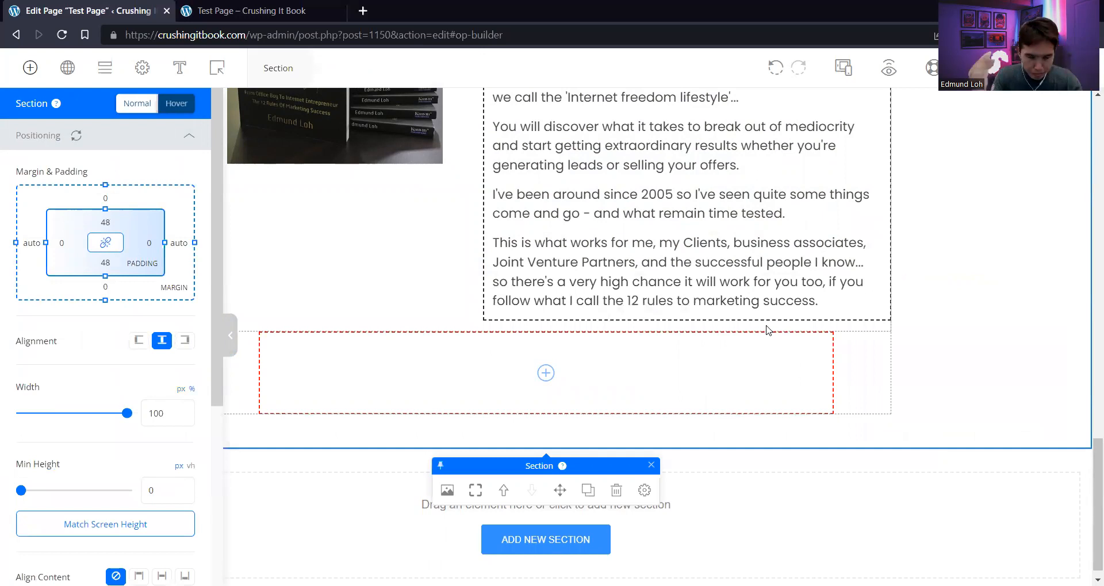
# Fill the red-bordered row with a light yellow background colour at full opacity
pyautogui.click(788, 337)
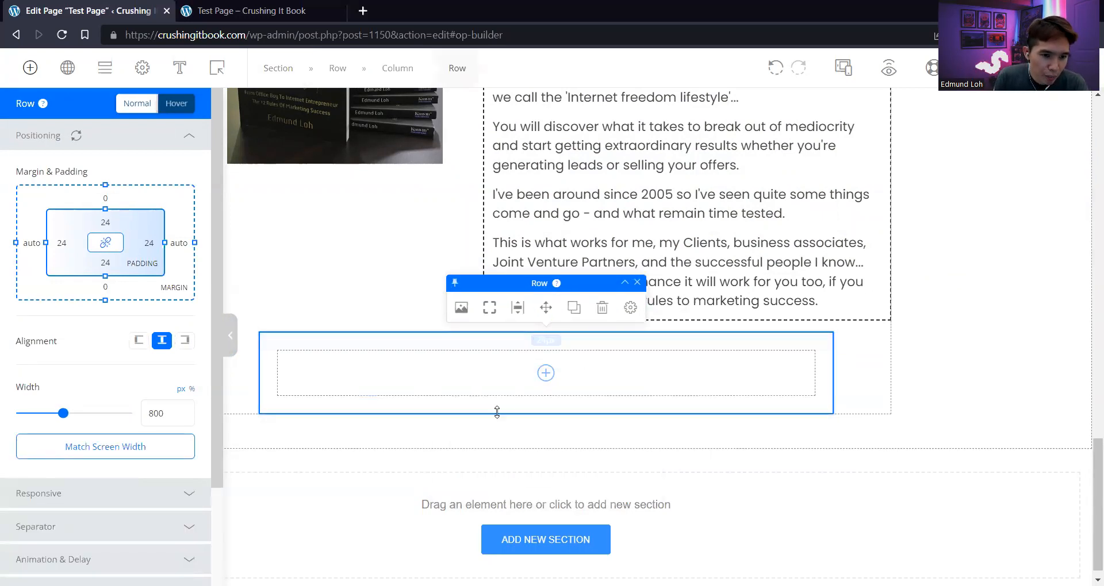
pyautogui.click(462, 311)
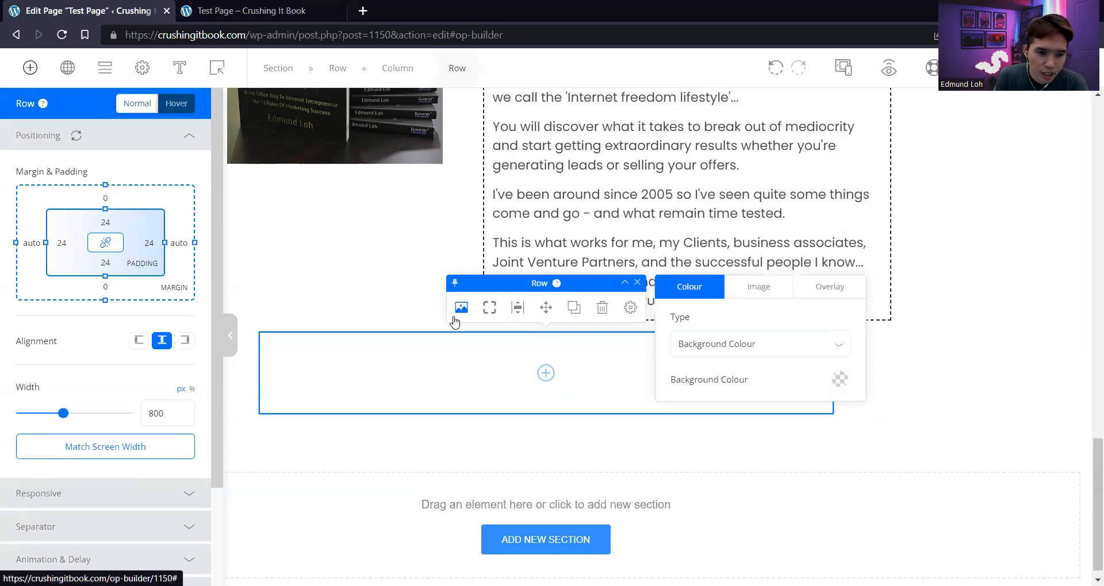
pyautogui.click(839, 380)
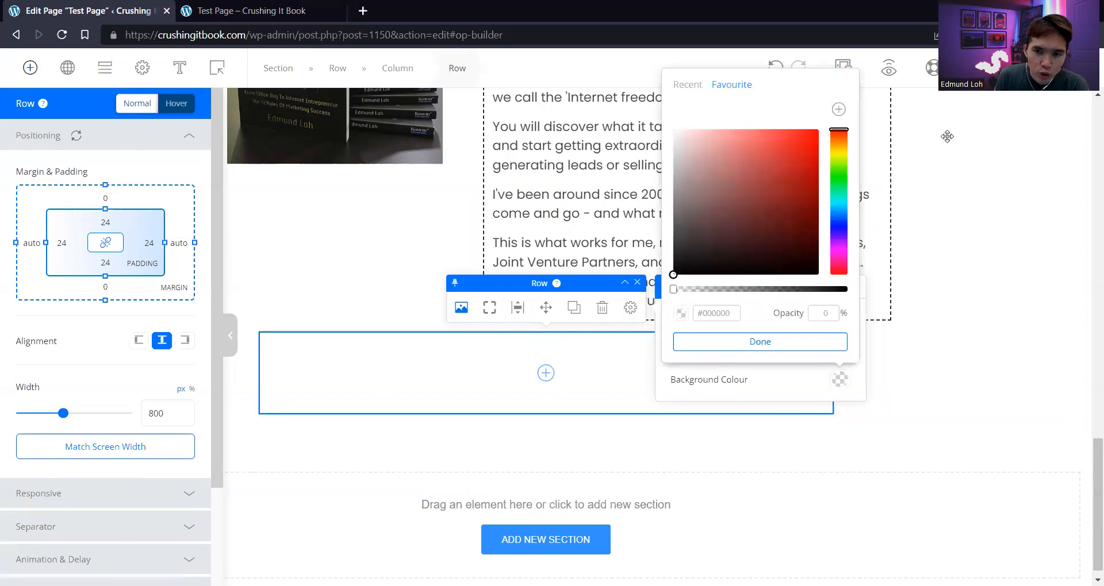
pyautogui.click(838, 153)
pyautogui.click(742, 129)
pyautogui.moveTo(737, 124); pyautogui.dragTo(753, 136)
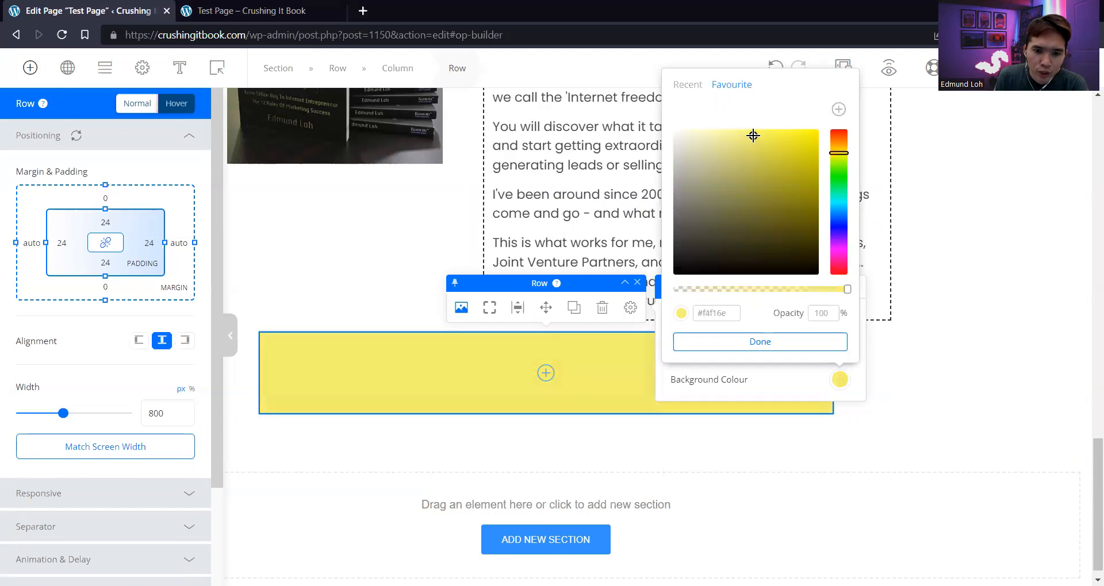
pyautogui.click(964, 414)
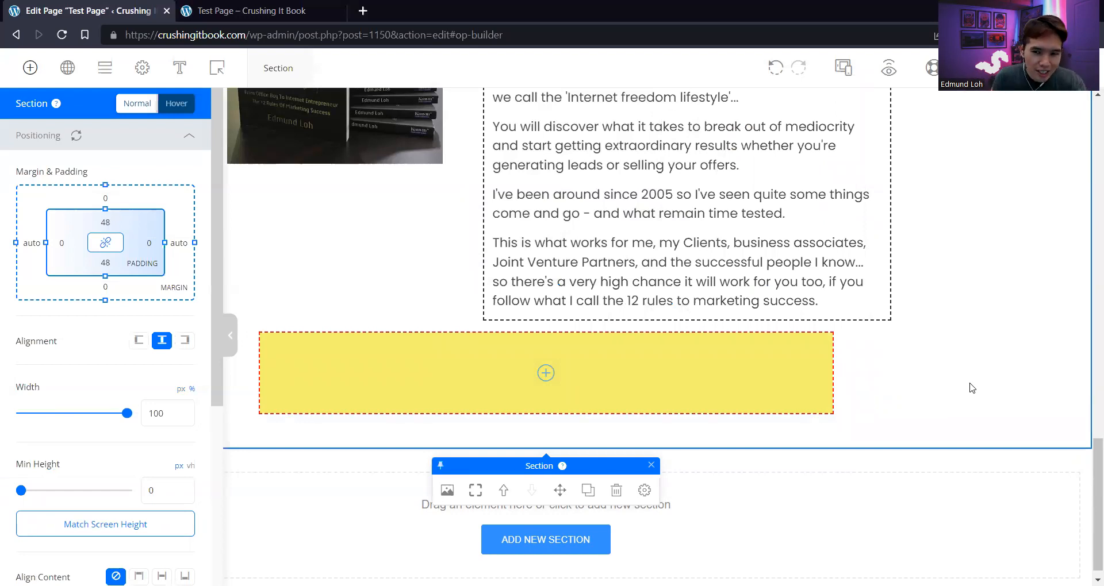
# Add a Trust Badge element to the yellow row and choose the Fully Secured SSL Checkout style with the check mark and dark lettering
pyautogui.click(230, 342)
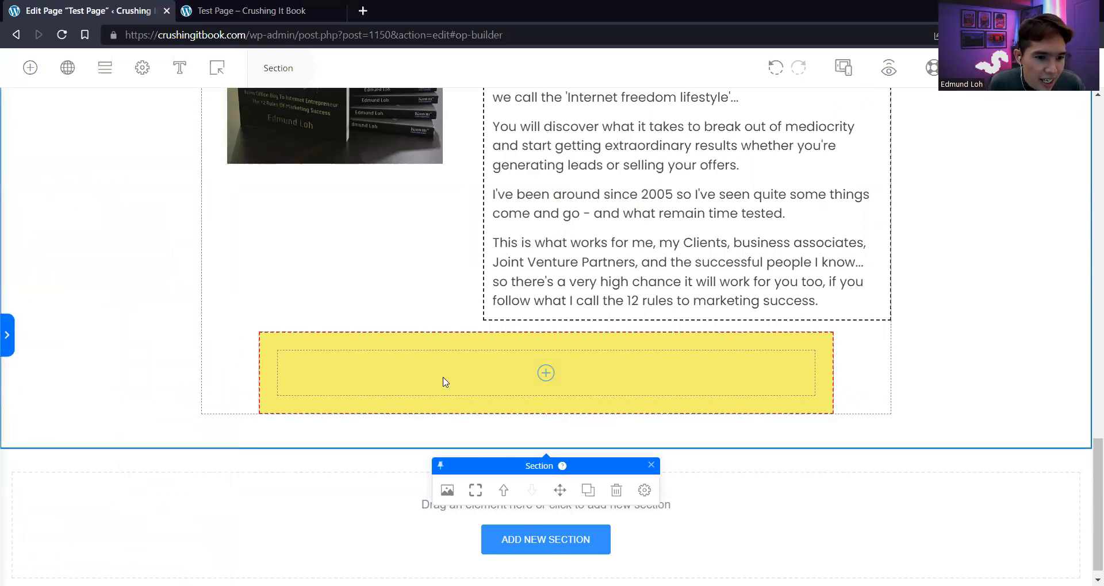
pyautogui.click(30, 68)
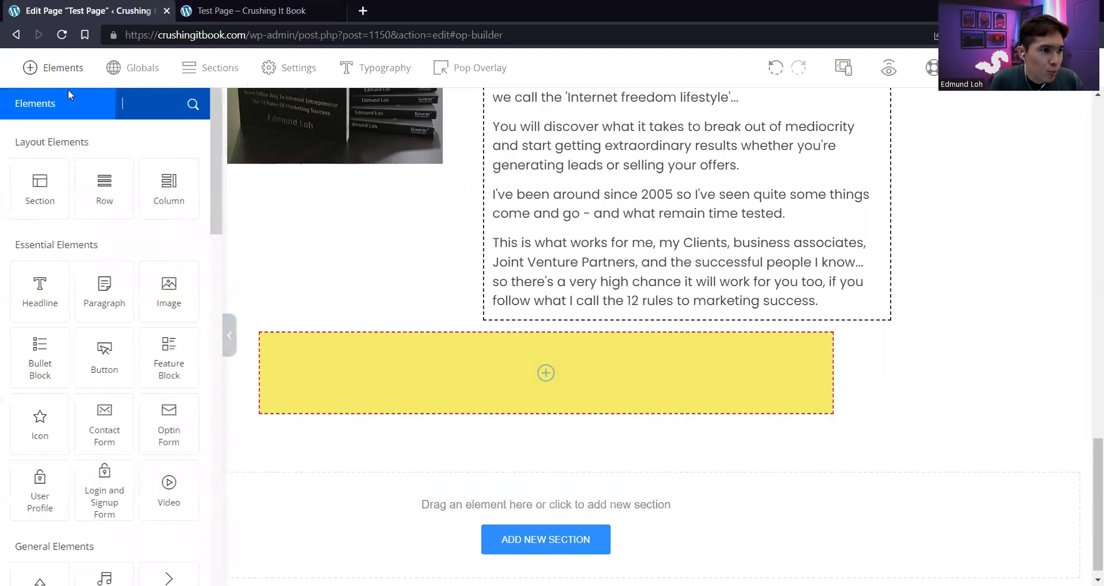
pyautogui.click(141, 107)
pyautogui.write('tr')
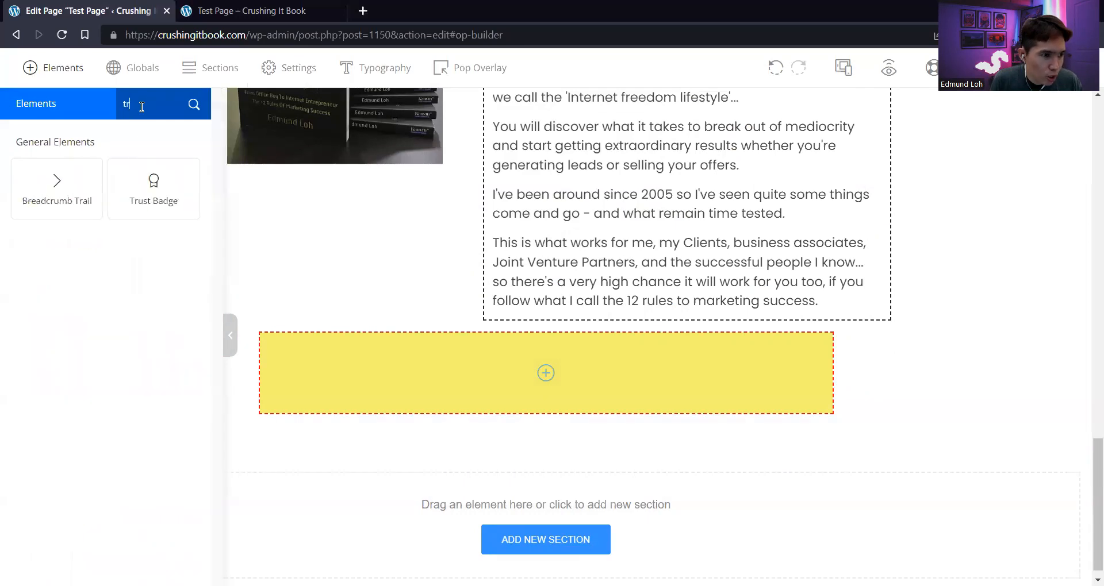
pyautogui.moveTo(154, 190); pyautogui.dragTo(622, 370)
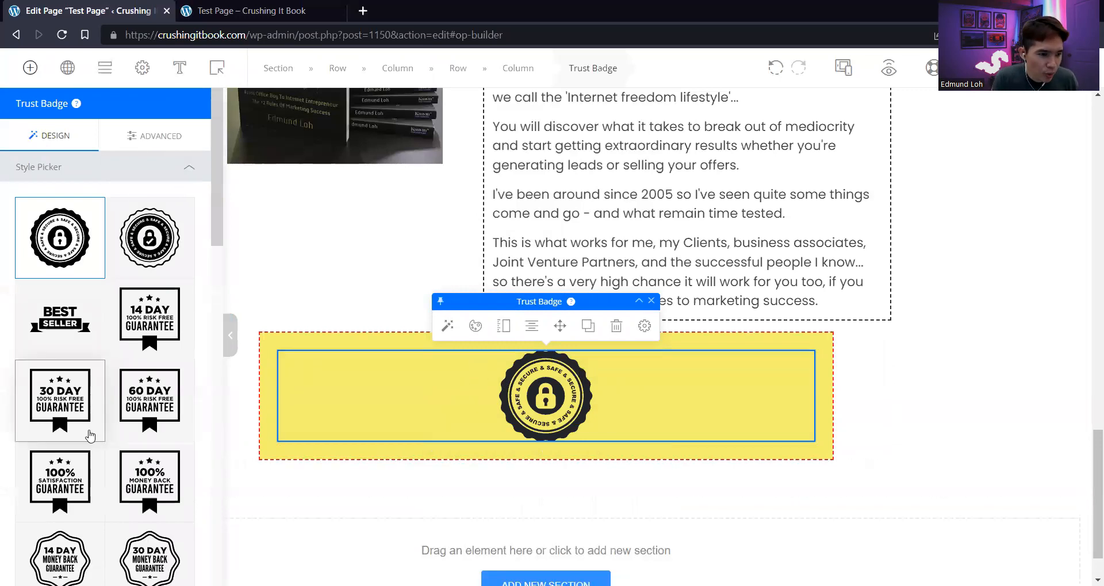
pyautogui.scroll(-8, 177, 442)
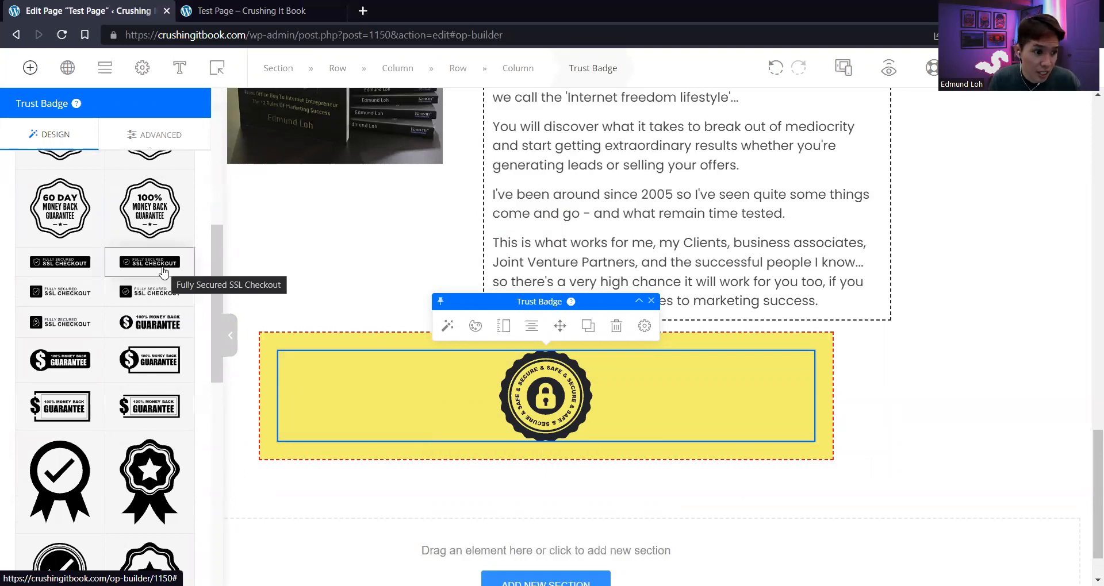
pyautogui.click(141, 296)
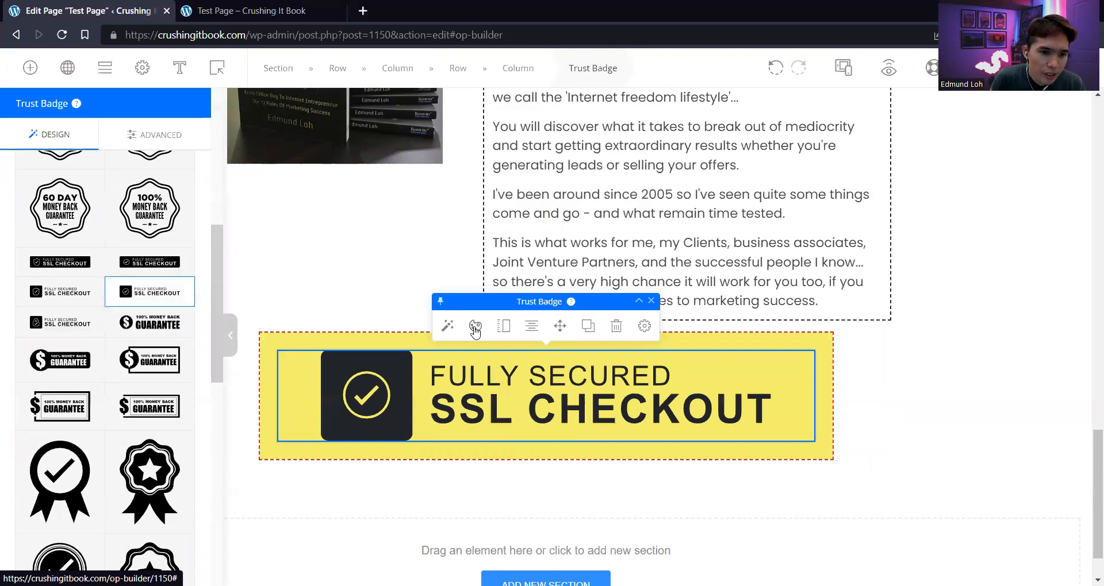
# Set the SSL Checkout badge's size to 55 px
pyautogui.click(504, 326)
pyautogui.moveTo(722, 362); pyautogui.dragTo(707, 367)
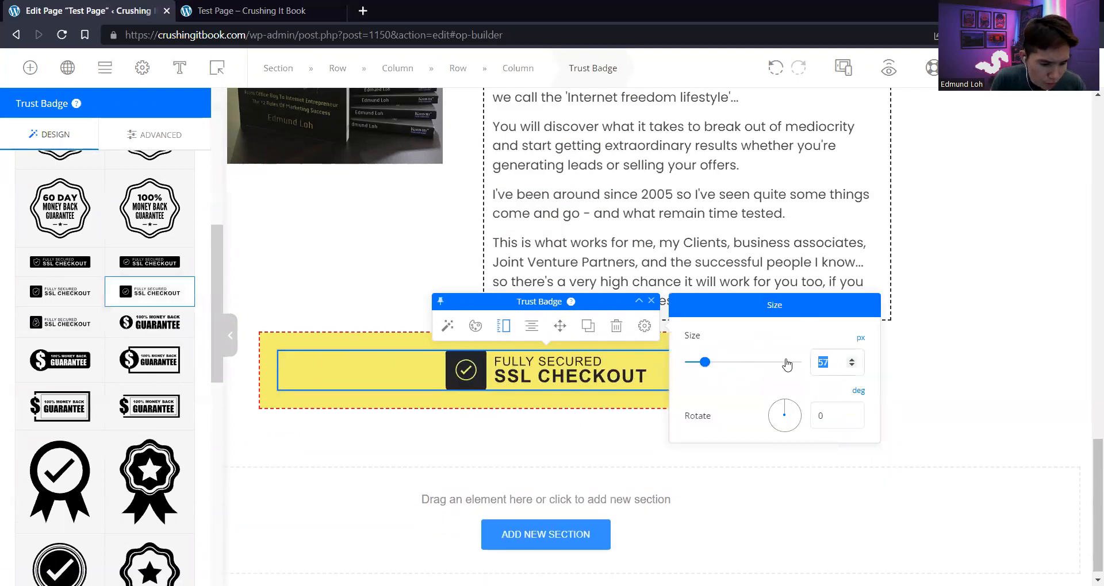
pyautogui.write('55')
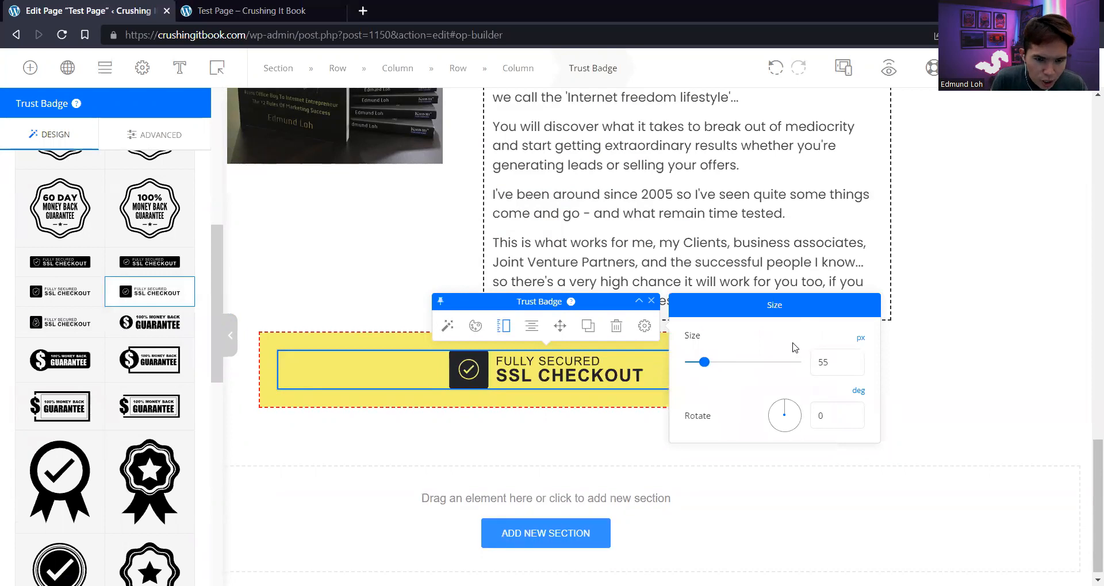
# Set the SSL Checkout badge's colour to #2d2d2d
pyautogui.click(476, 326)
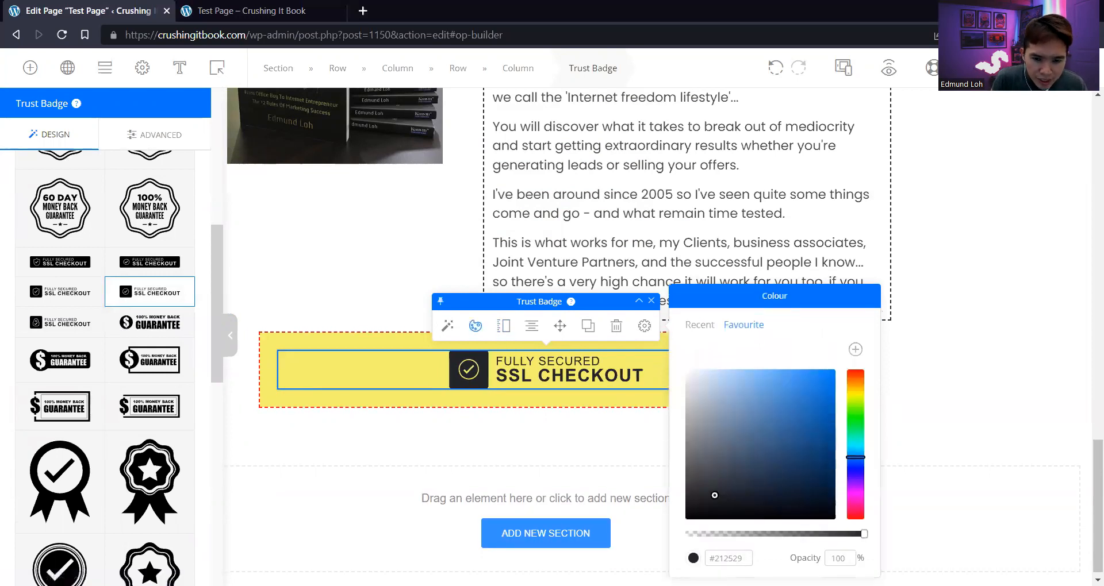
pyautogui.tripleClick(743, 558)
pyautogui.write('#474747')
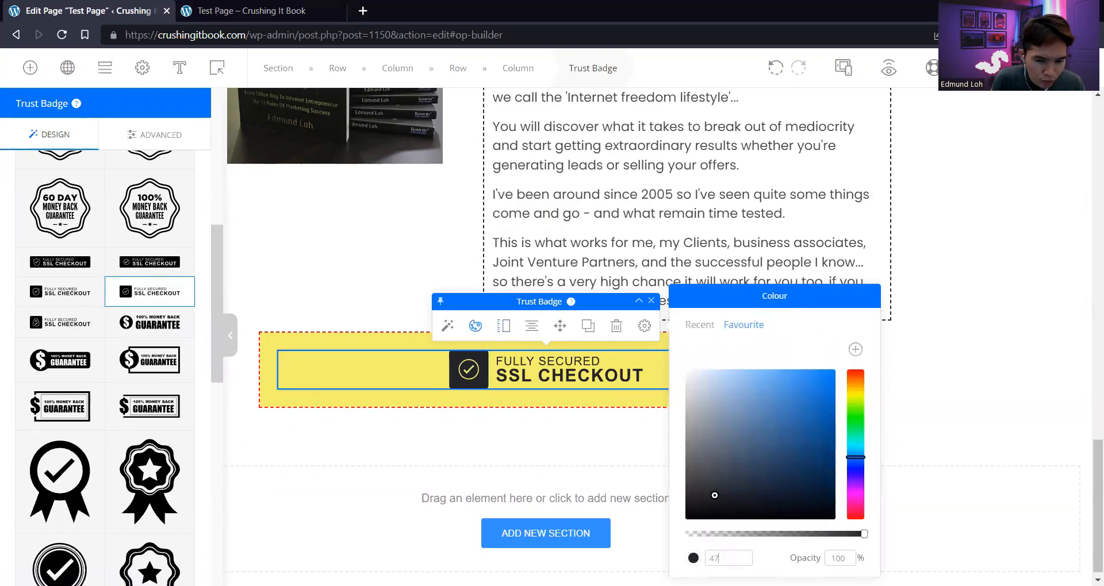
pyautogui.hotkey('ctrl', 'a')
pyautogui.write('2d')
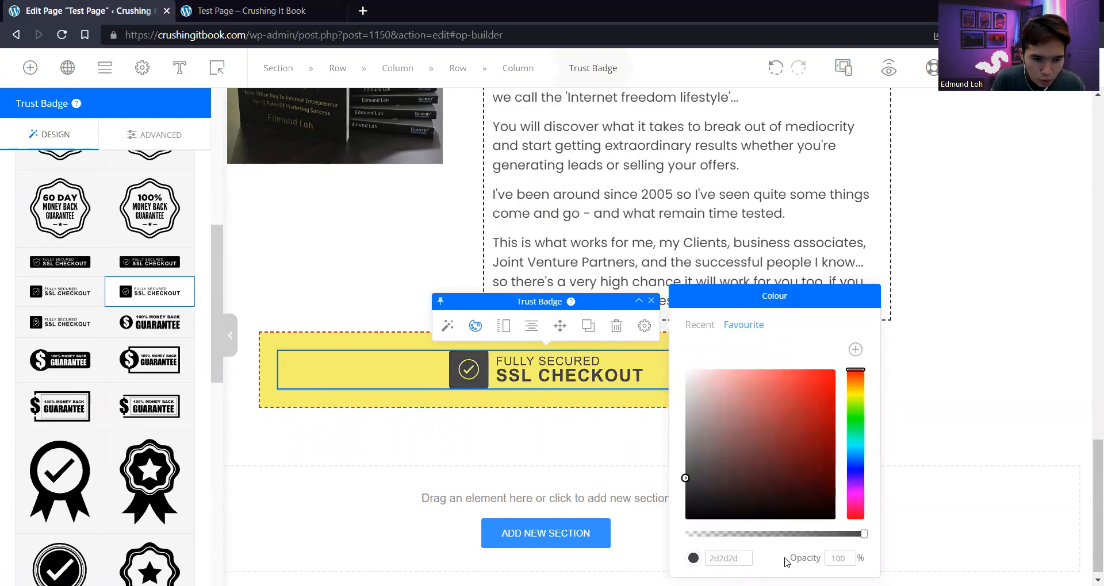
pyautogui.write('2d2d')
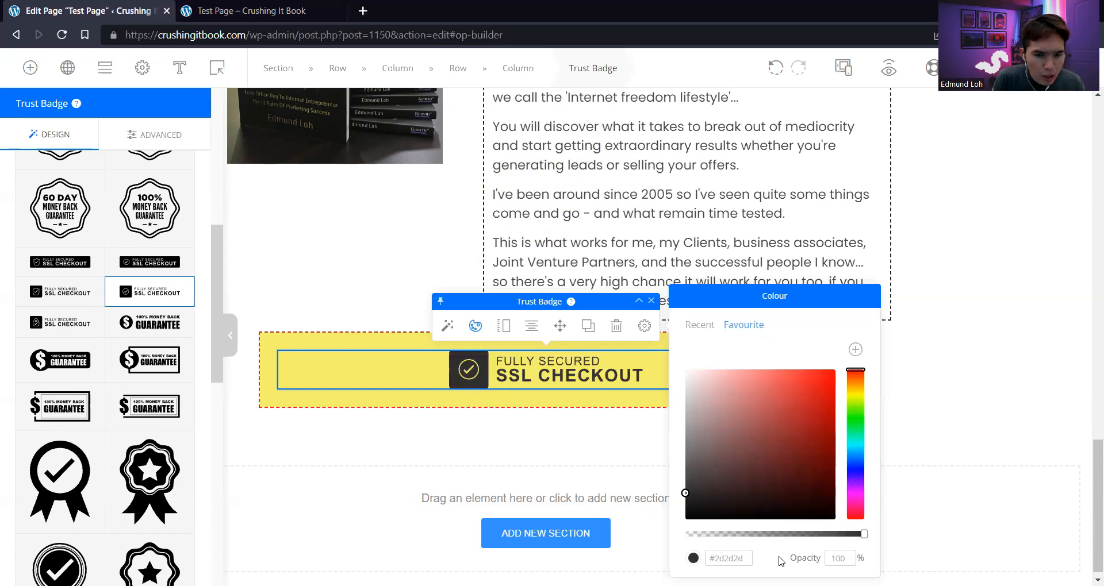
pyautogui.click(942, 384)
# Add a second Trust Badge above the SSL Checkout badge and choose the 30 Day 100% Risk Free Guarantee style
pyautogui.click(33, 68)
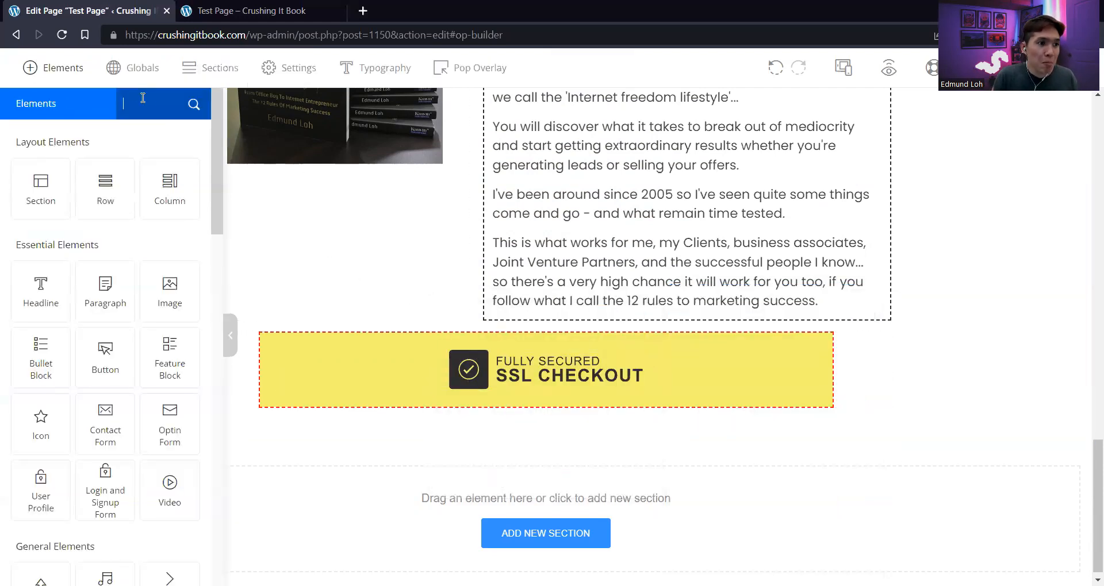
pyautogui.click(156, 104)
pyautogui.write('trust')
pyautogui.moveTo(40, 184); pyautogui.dragTo(495, 352)
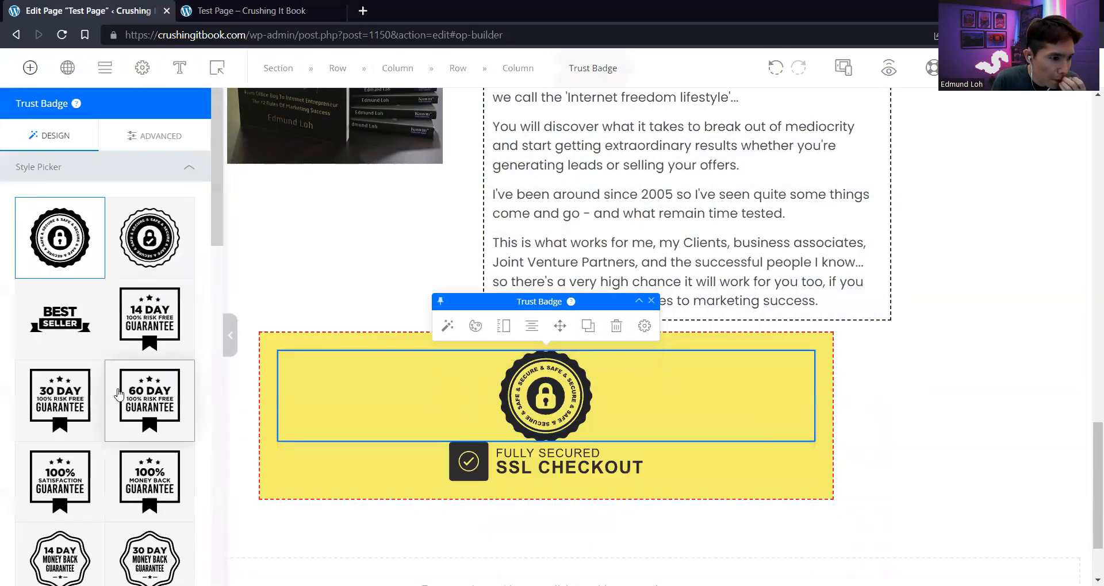
pyautogui.click(49, 399)
pyautogui.scroll(-1, 155, 423)
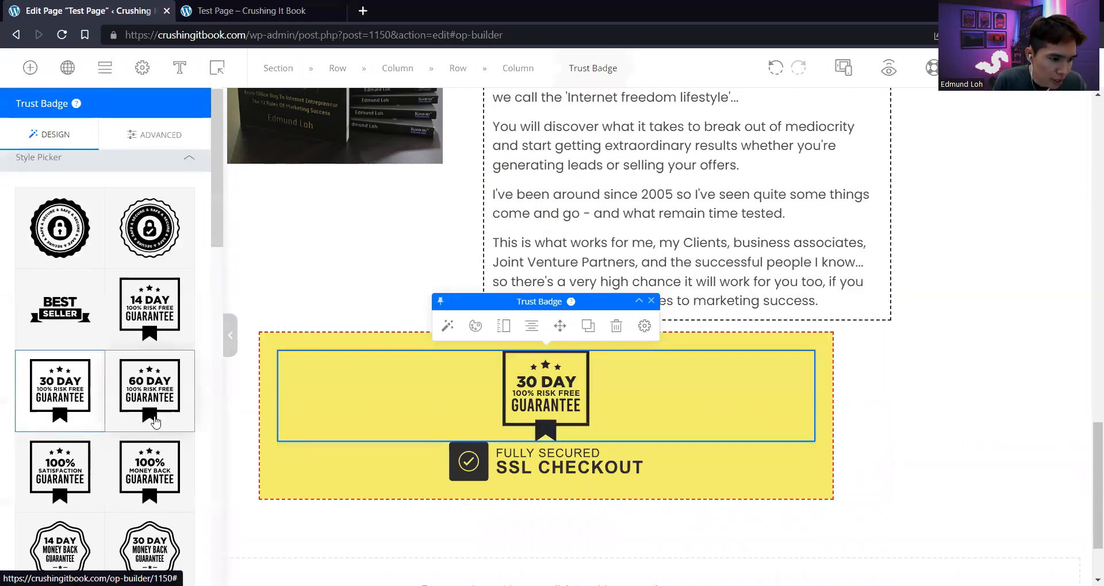
pyautogui.scroll(-2, 155, 422)
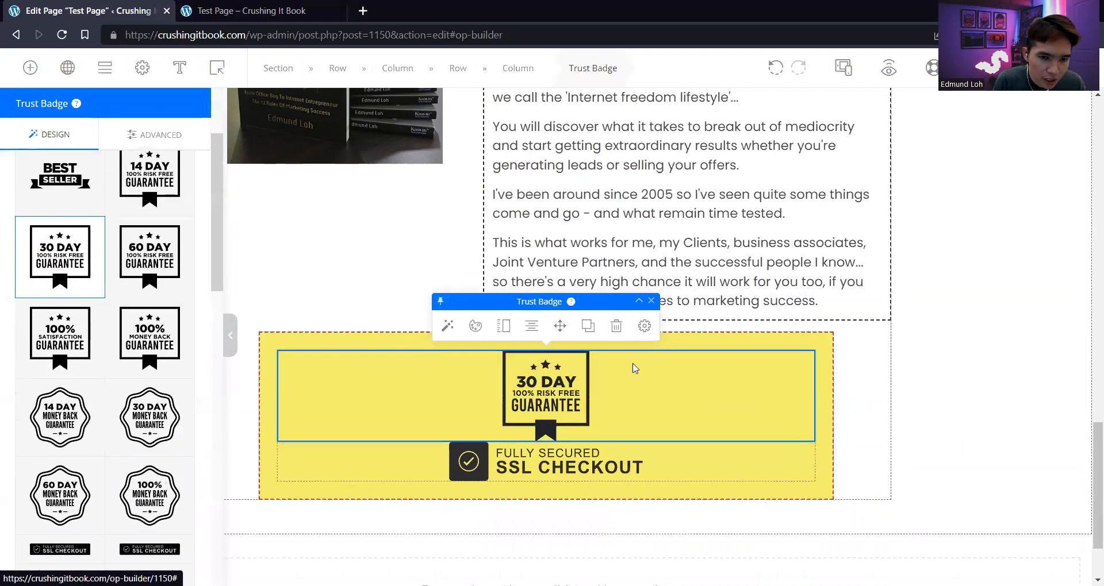
# Set the 30 Day guarantee badge's size to 96 px
pyautogui.click(500, 328)
pyautogui.moveTo(739, 363); pyautogui.dragTo(723, 370)
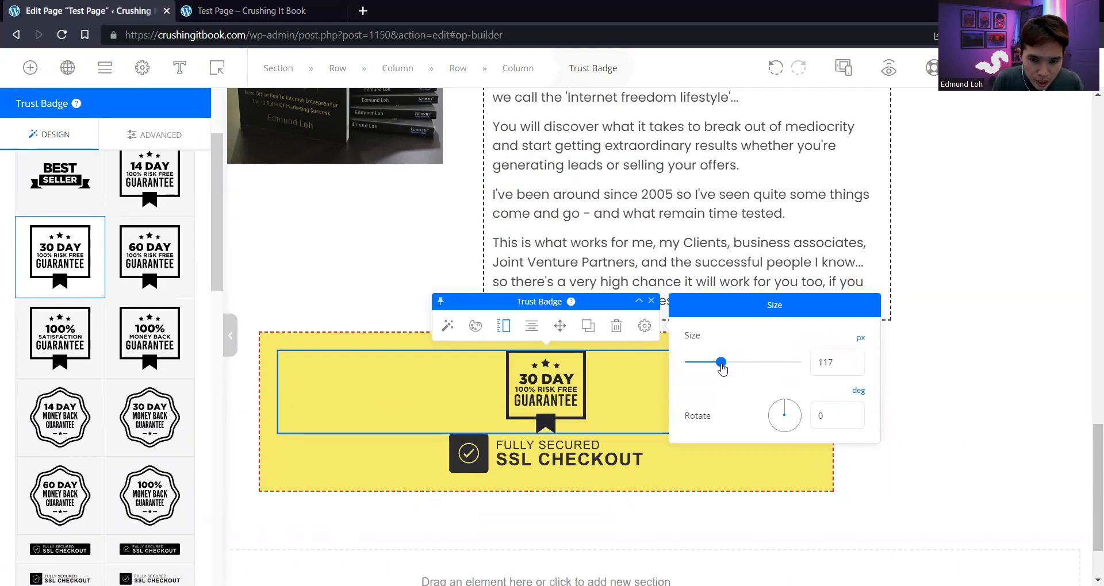
pyautogui.moveTo(850, 361); pyautogui.dragTo(774, 363)
pyautogui.write('96')
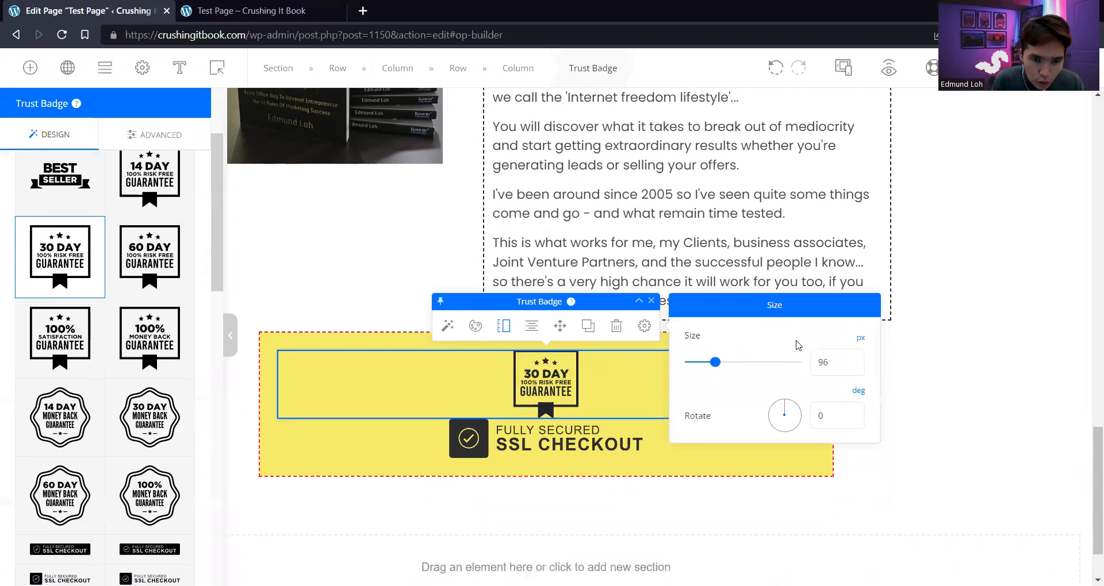
# Set the 30 Day guarantee badge's colour to #2d2d2d
pyautogui.click(475, 326)
pyautogui.write('2d2d2d2')
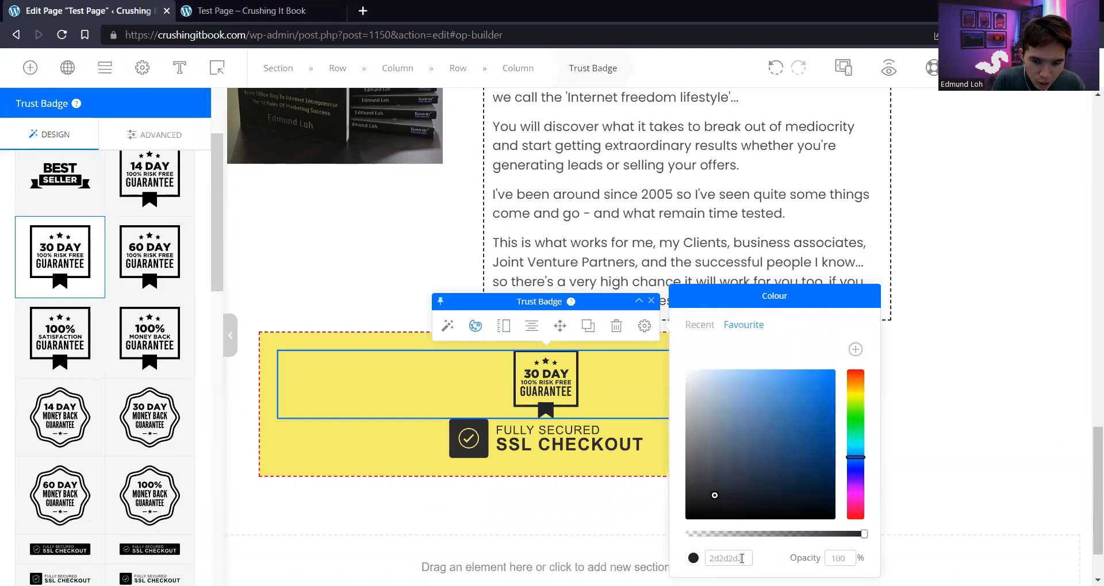
pyautogui.click(851, 558)
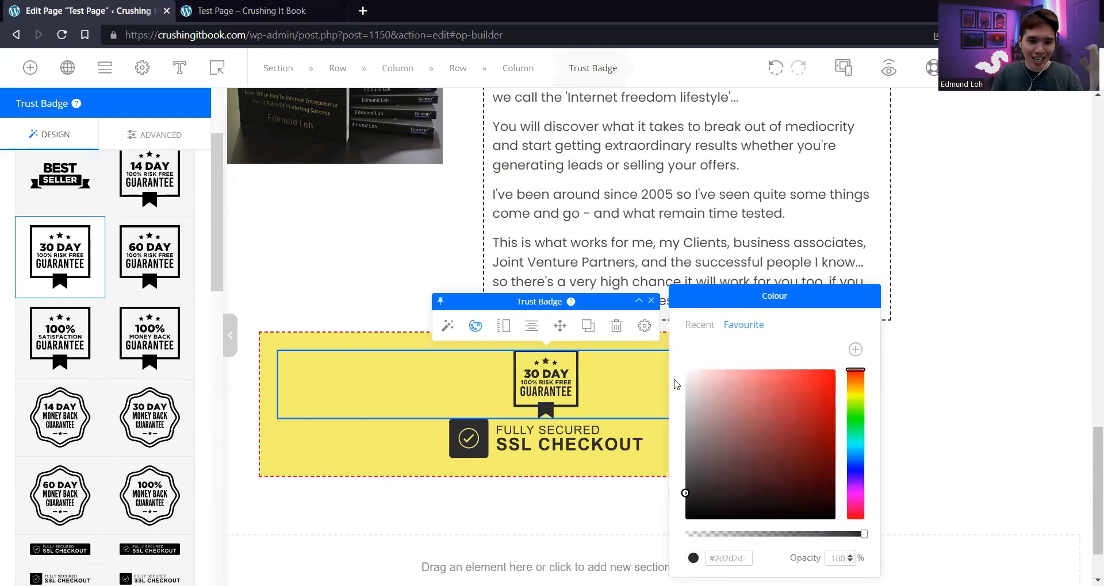
# Add some space below the 30 Day guarantee badge, above the SSL Checkout badge, and collapse the settings sidebar
pyautogui.click(645, 326)
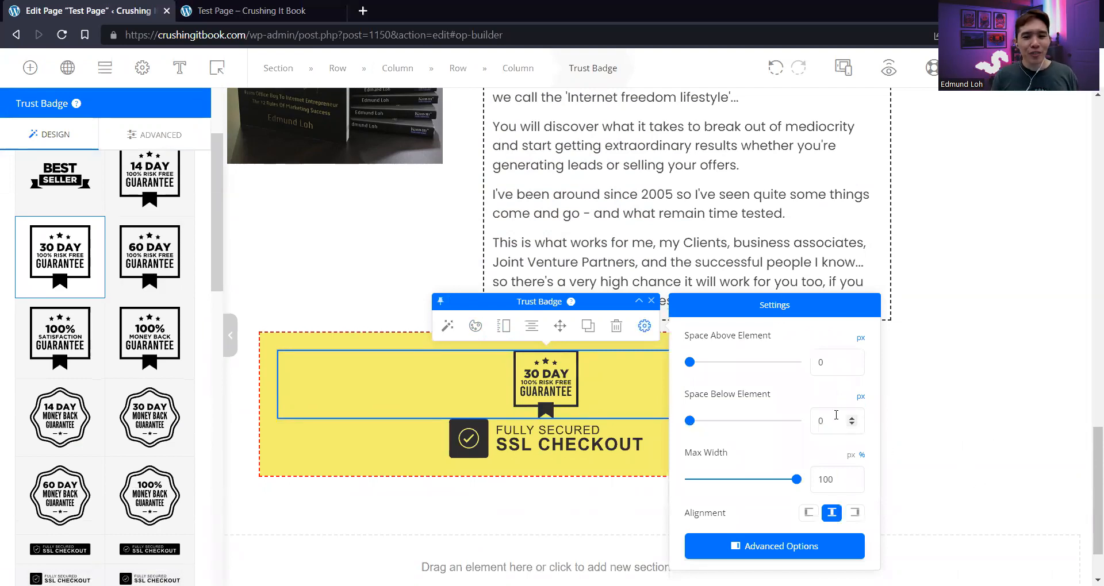
pyautogui.click(970, 301)
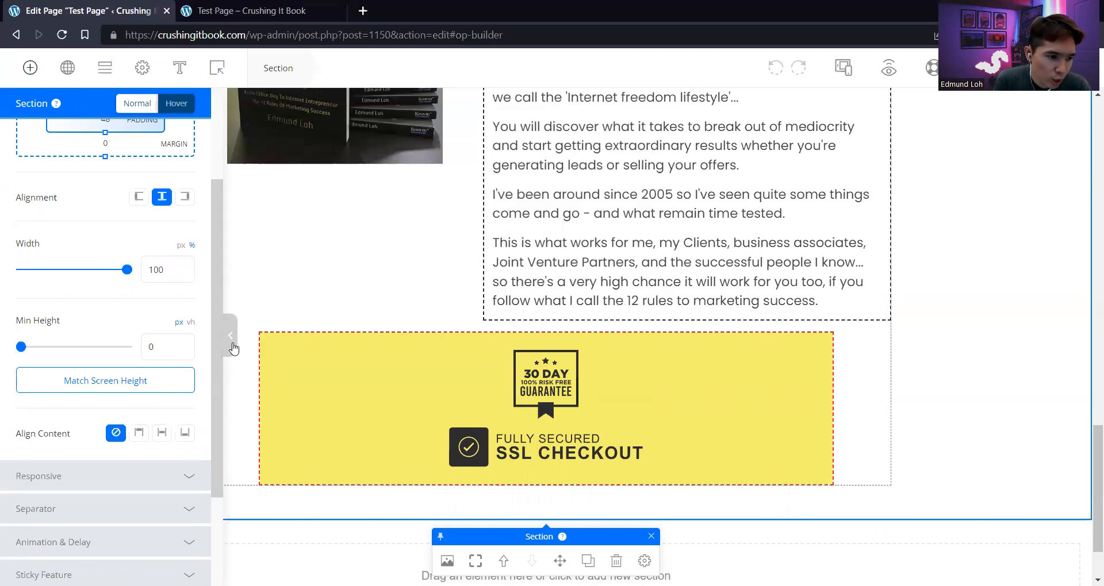
pyautogui.click(232, 337)
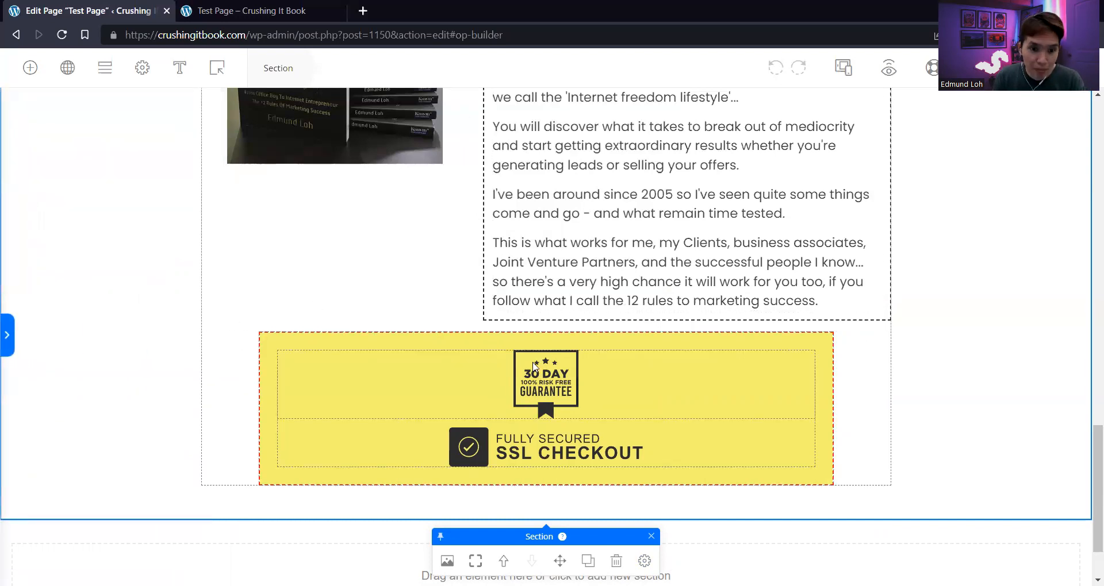
# Copy the red GET INSTANT ACCESS NOW button from beneath the video in the dark section above Praises & Testimonials
pyautogui.scroll(15, 426, 305)
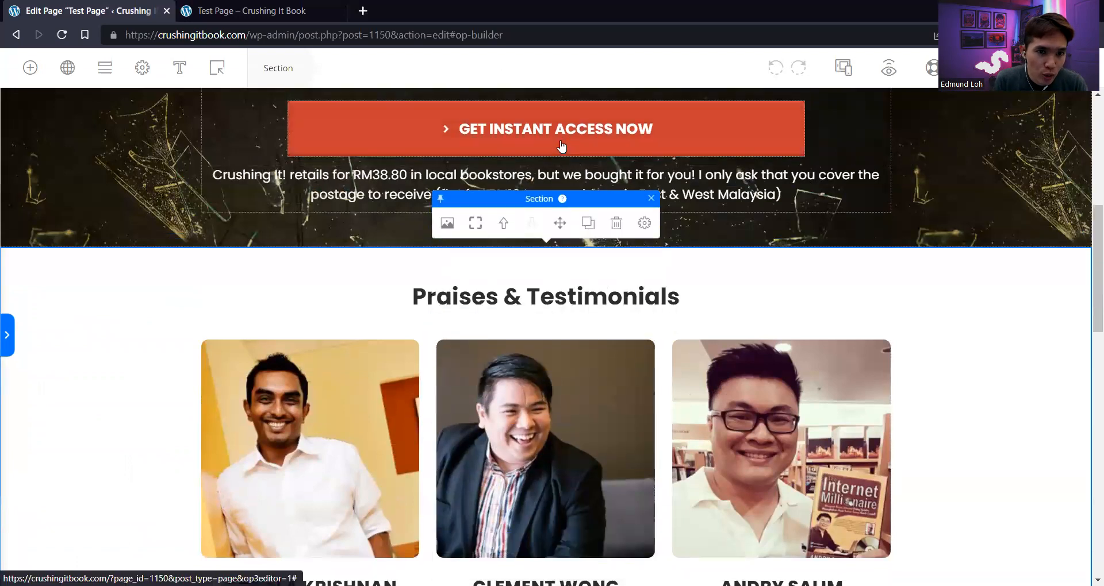
pyautogui.scroll(-10, 553, 352)
pyautogui.scroll(12, 756, 293)
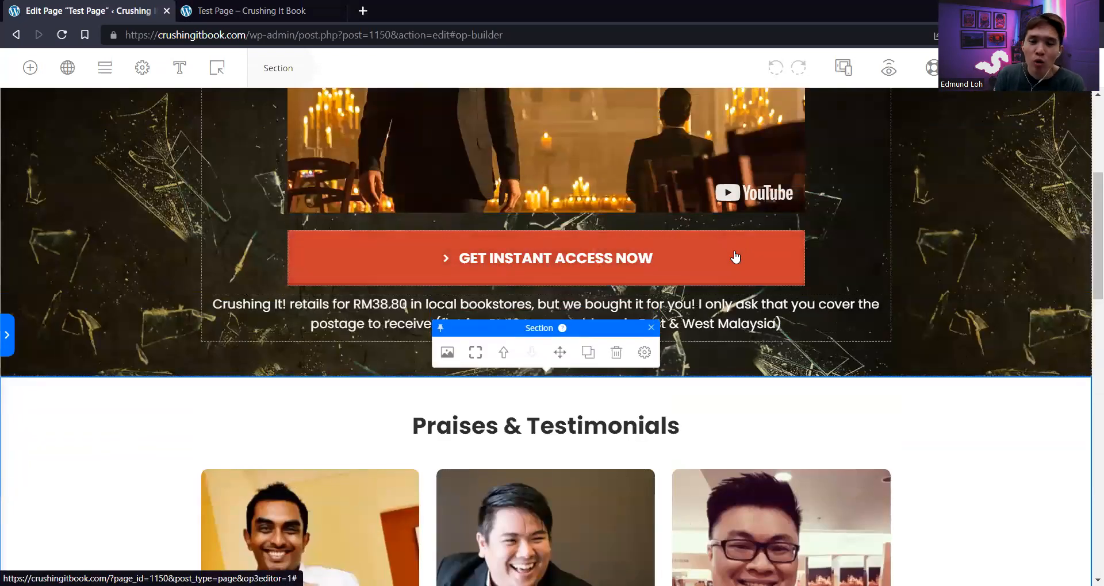
pyautogui.click(736, 257)
pyautogui.rightClick(734, 250)
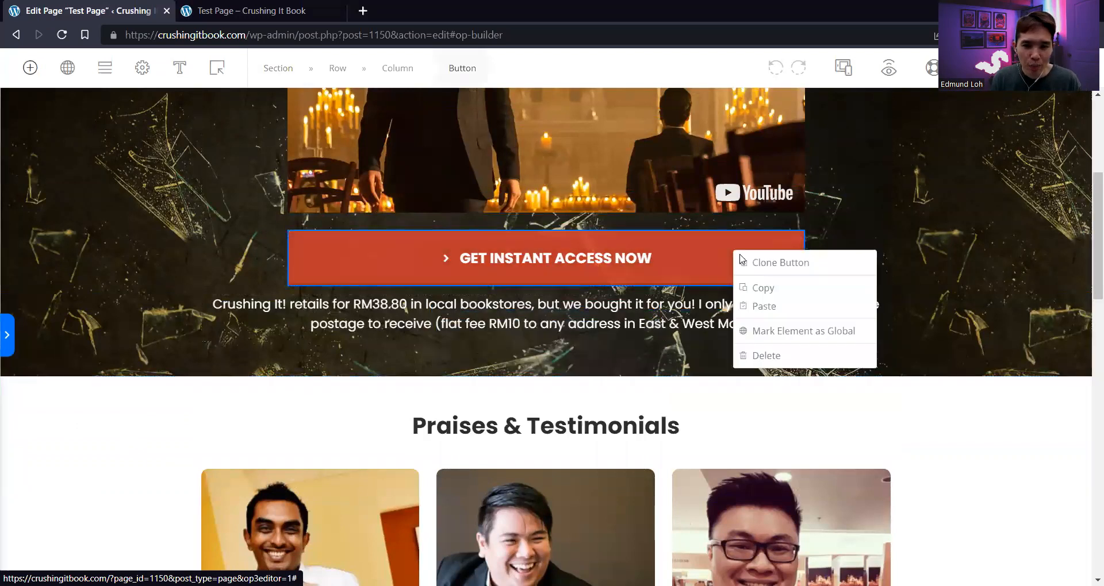
pyautogui.click(751, 283)
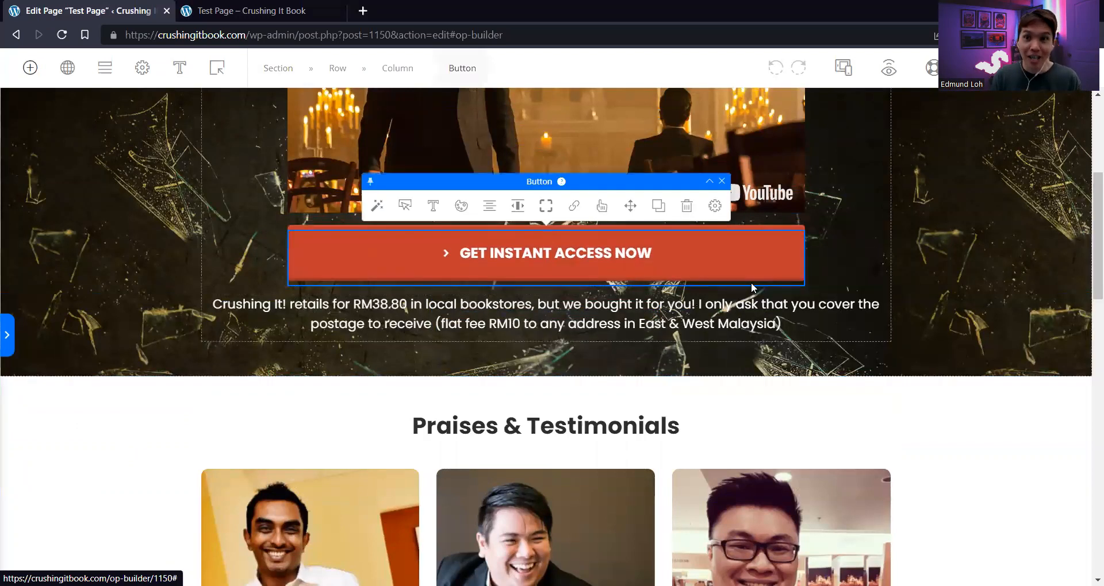
pyautogui.rightClick(740, 155)
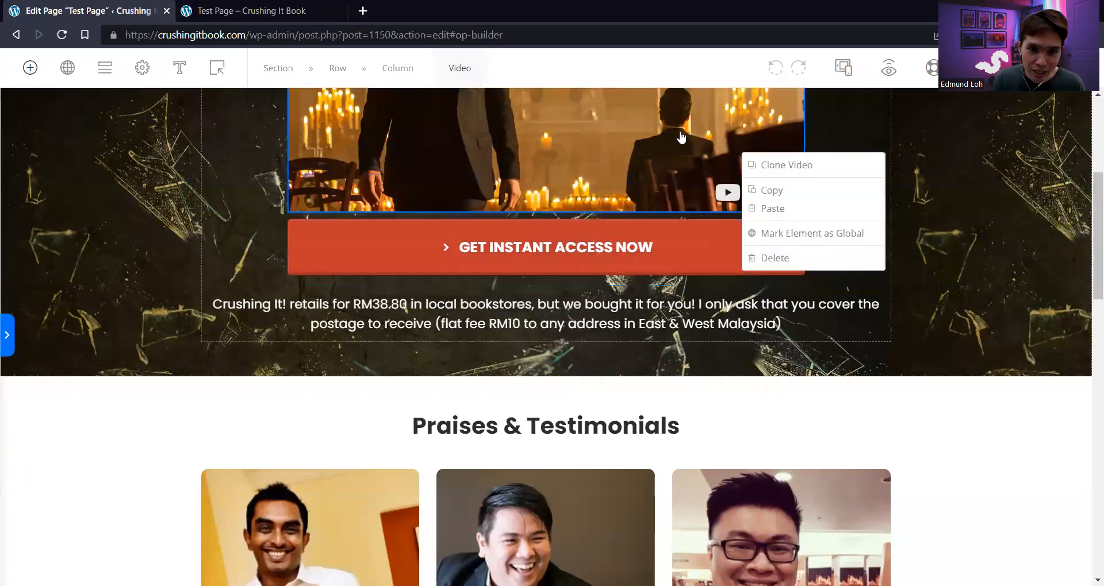
pyautogui.click(708, 247)
# Paste the copied button into the yellow box and place it above the 30 Day guarantee badge
pyautogui.scroll(-1, 614, 359)
pyautogui.scroll(-15, 610, 362)
pyautogui.rightClick(553, 293)
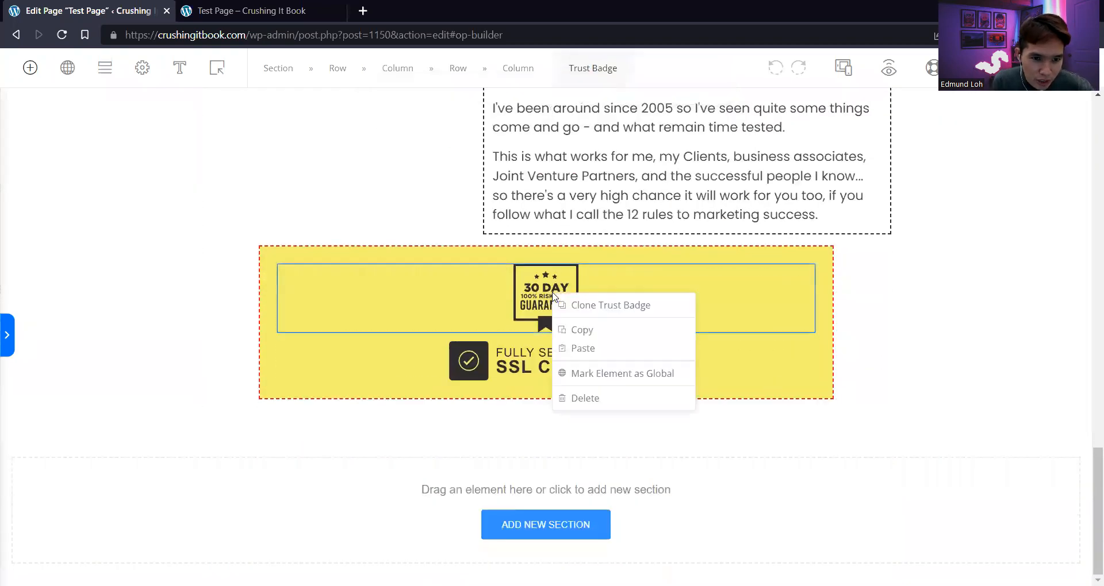
pyautogui.click(583, 349)
pyautogui.moveTo(537, 288); pyautogui.dragTo(625, 294)
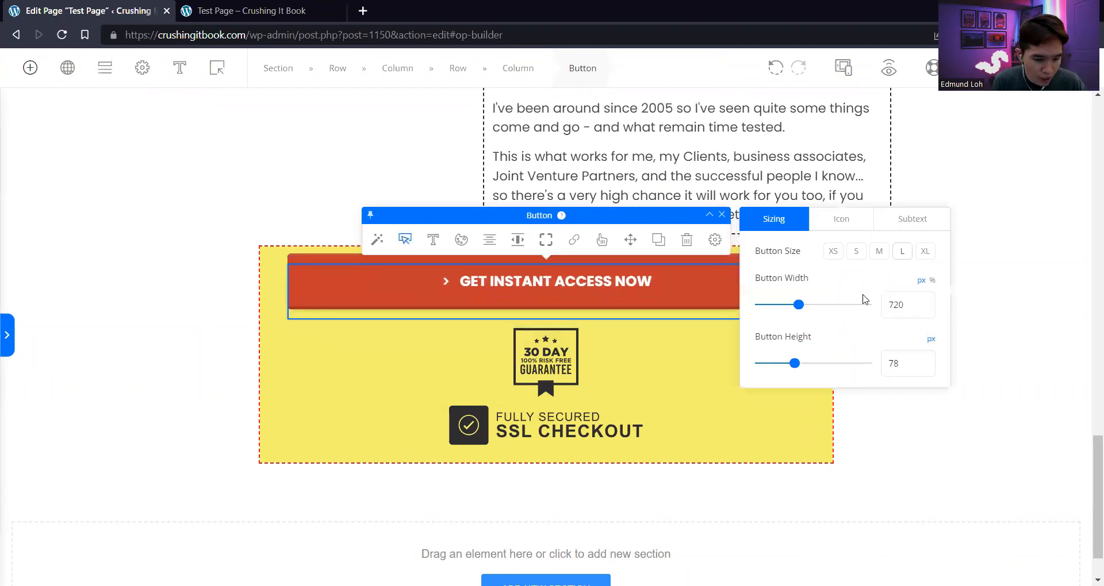
# Change the pasted button's icon to the Cart Speed icon, found by searching for "cart"
pyautogui.click(839, 219)
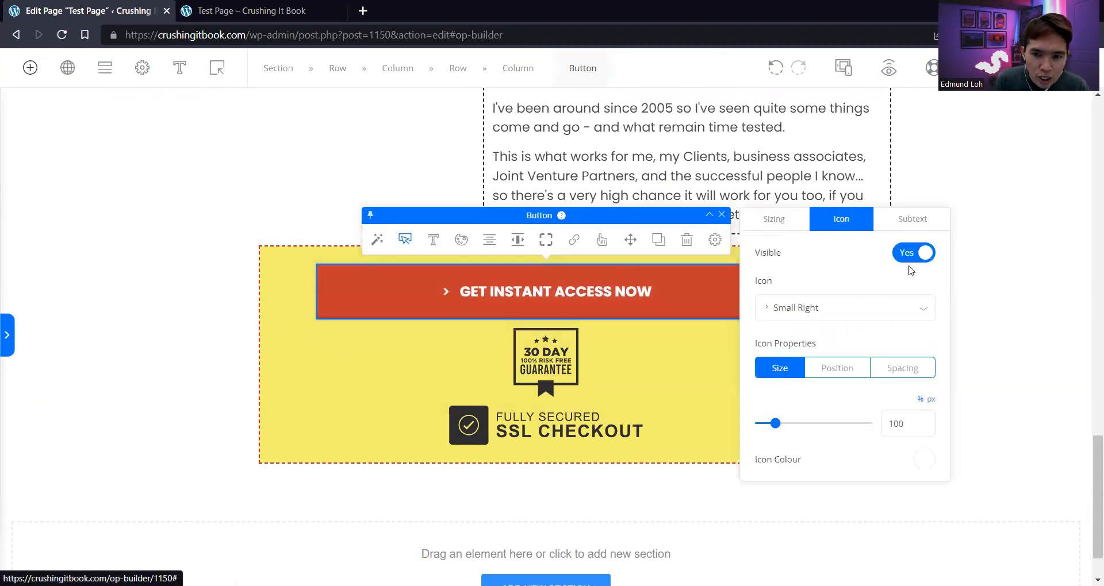
pyautogui.click(917, 308)
pyautogui.write('cart')
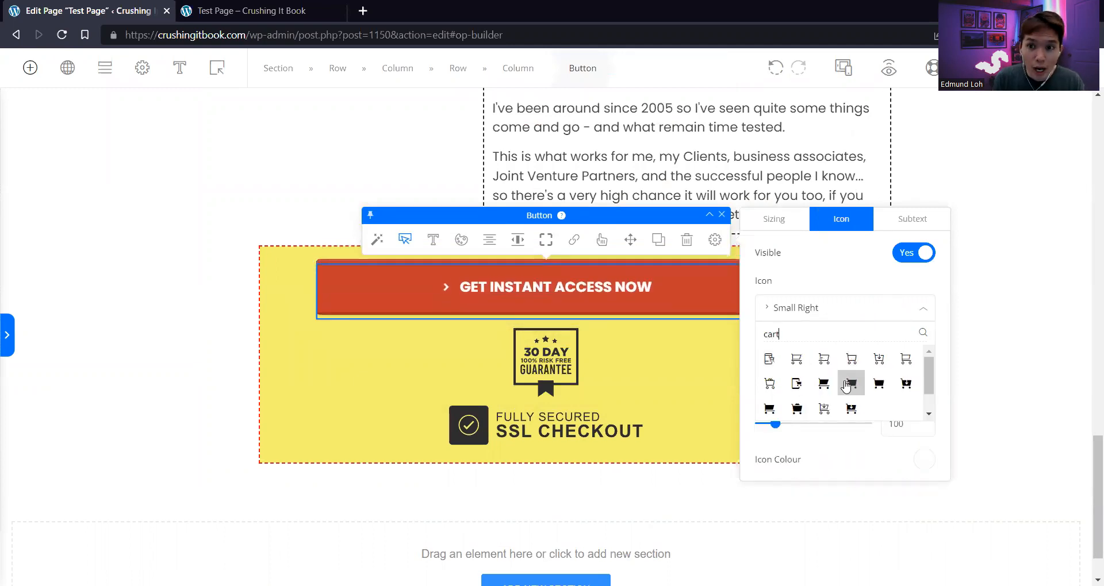
pyautogui.click(848, 385)
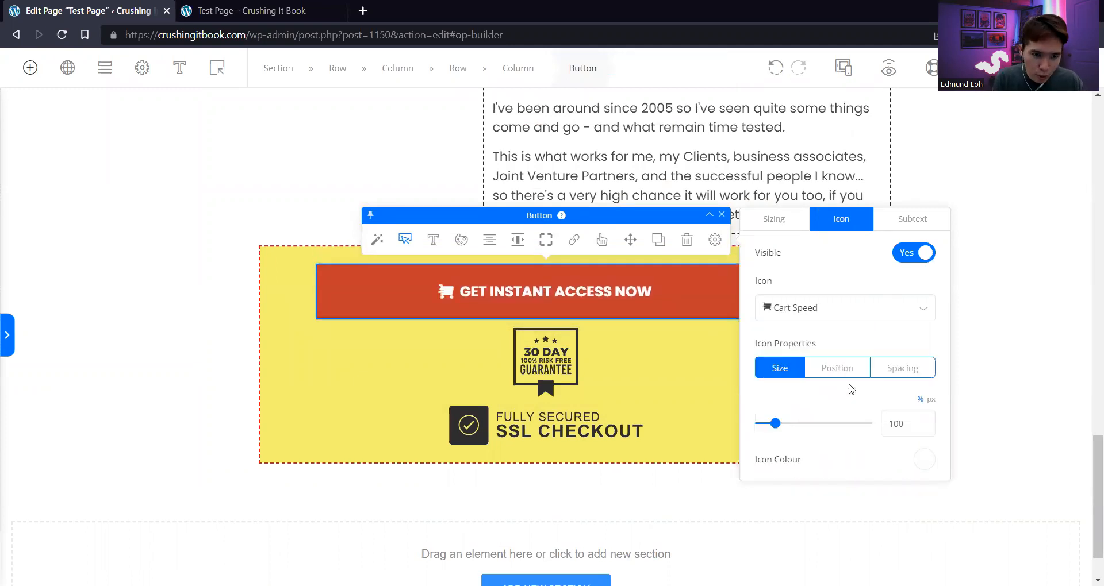
# Change the background colour of the button in the yellow box to orange
pyautogui.click(460, 240)
pyautogui.click(923, 316)
pyautogui.click(888, 240)
pyautogui.moveTo(857, 234)
pyautogui.mouseDown()
pyautogui.moveTo(861, 222)
pyautogui.moveTo(858, 244)
pyautogui.mouseUp()
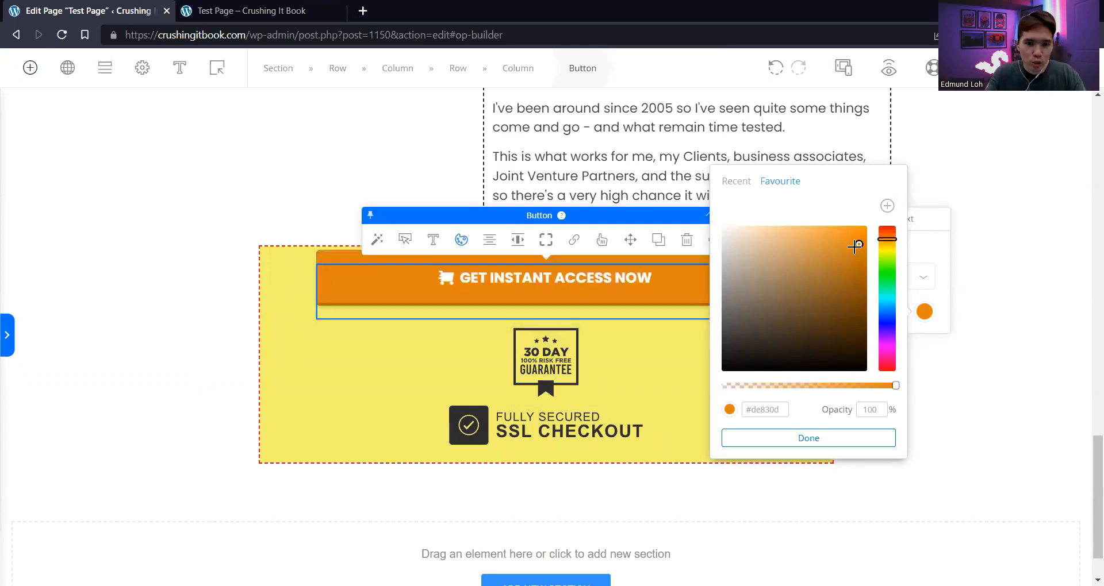
pyautogui.click(970, 281)
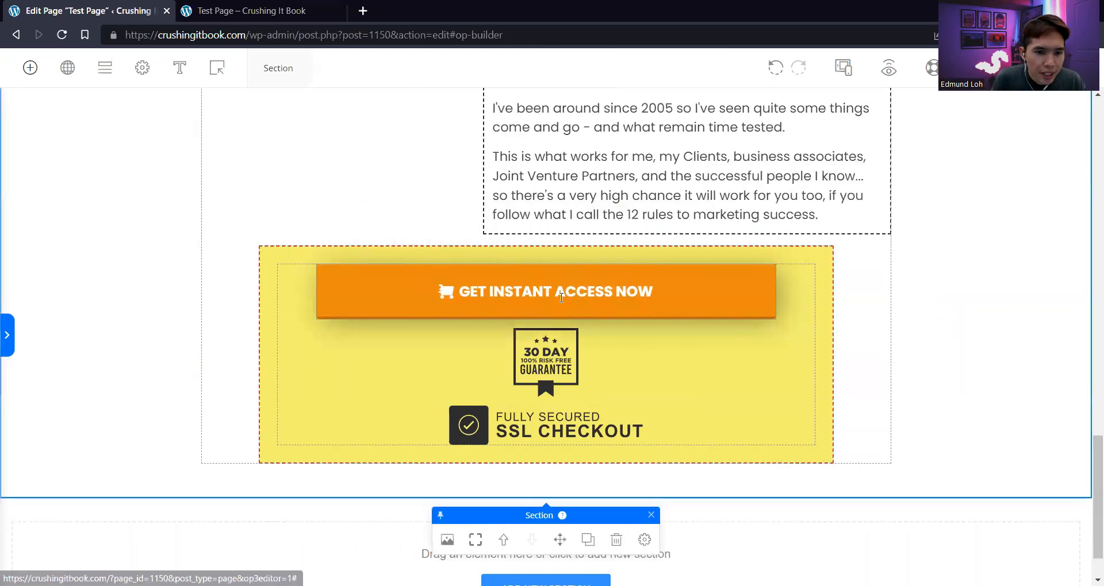
# Set the orange button's text colour to #2d2d2d
pyautogui.click(524, 289)
pyautogui.click(433, 239)
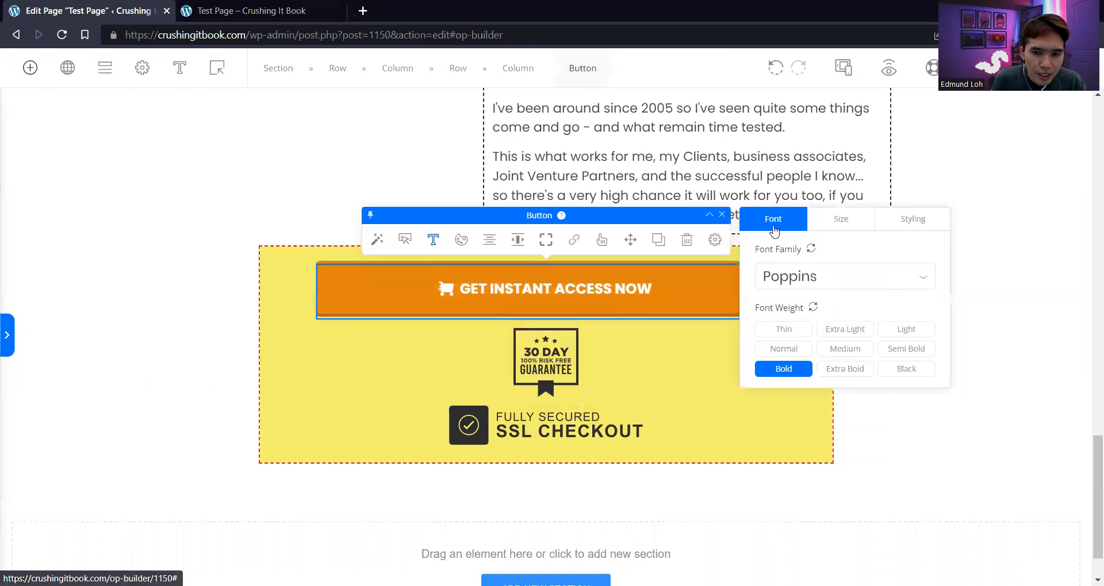
pyautogui.click(834, 218)
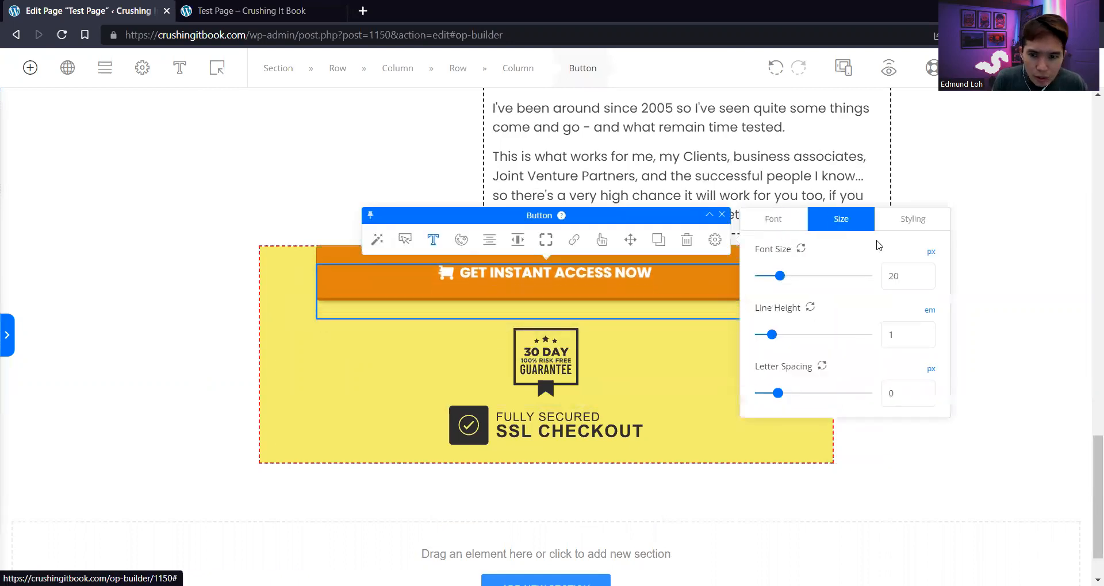
pyautogui.write('#2d2d2d')
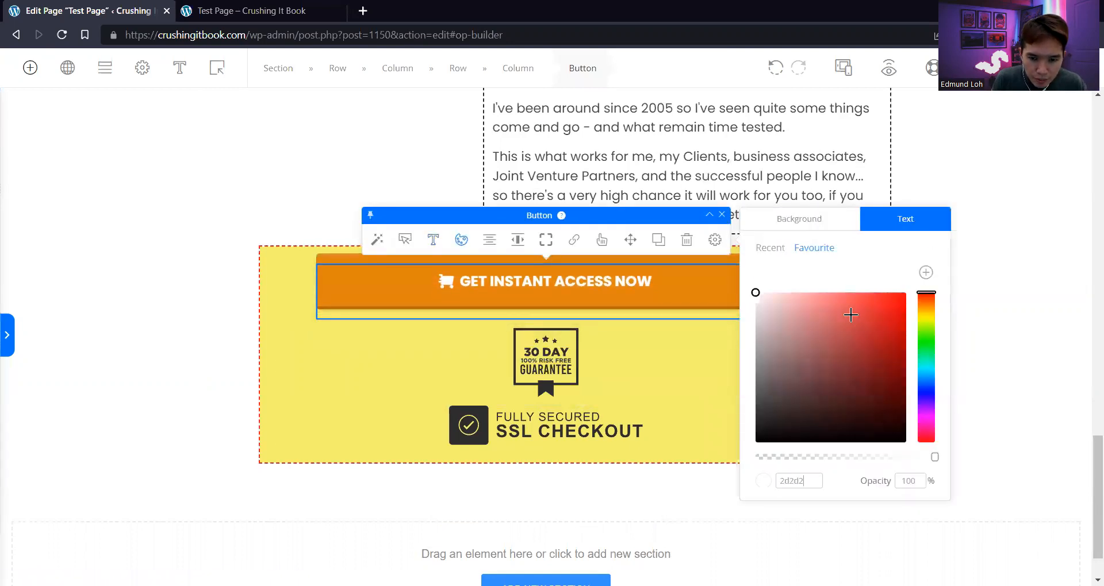
# Replace the orange button's text with "ADD TO CART"
pyautogui.click(480, 295)
pyautogui.hotkey('ctrl', 'a')
pyautogui.write('ADD TO CART')
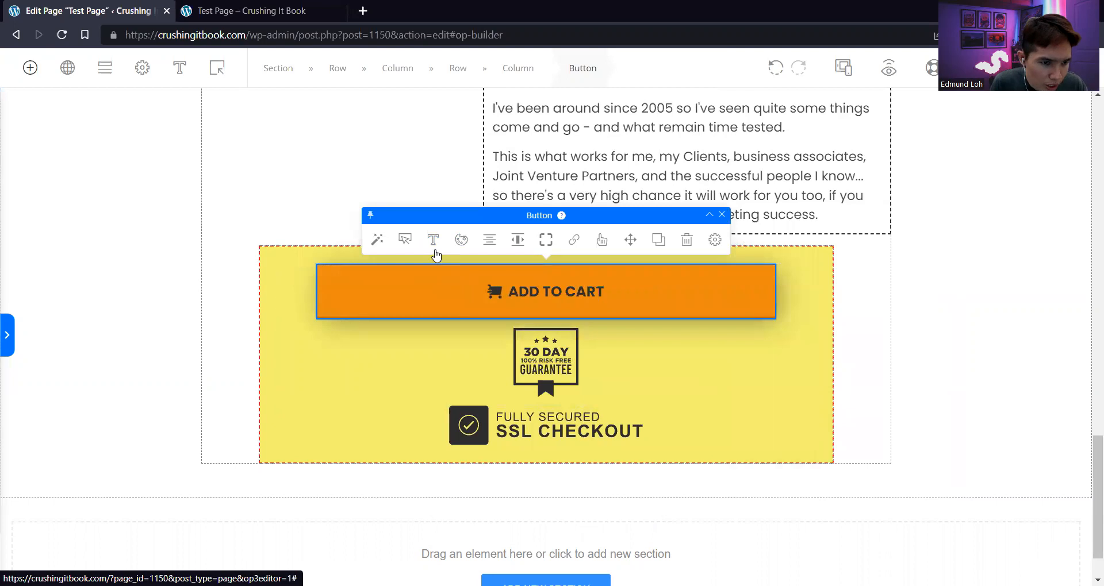
# Set the ADD TO CART button's width to 480 px
pyautogui.click(405, 240)
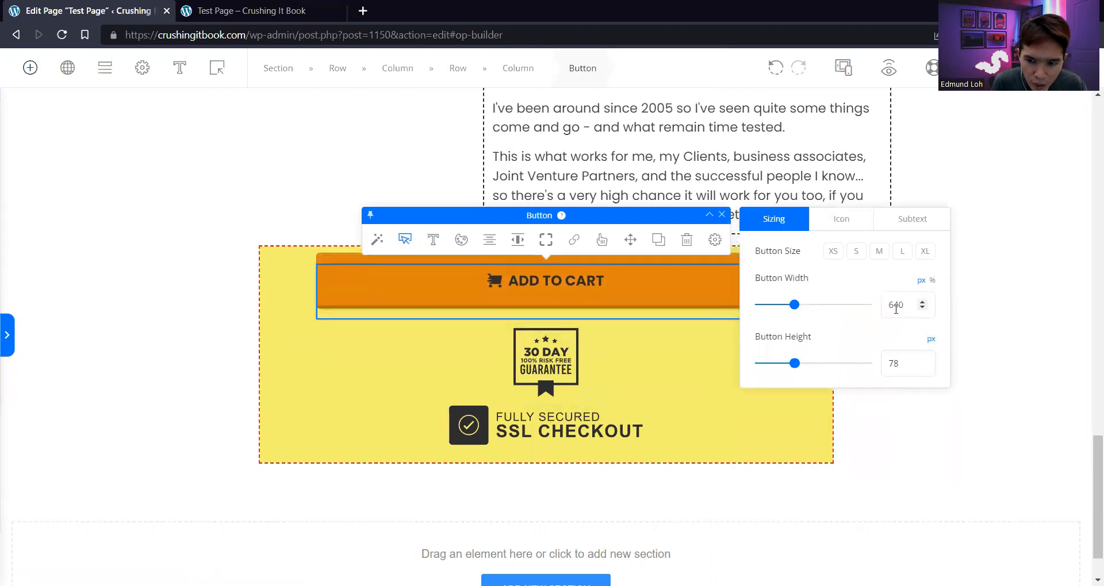
pyautogui.press('BackSpace')
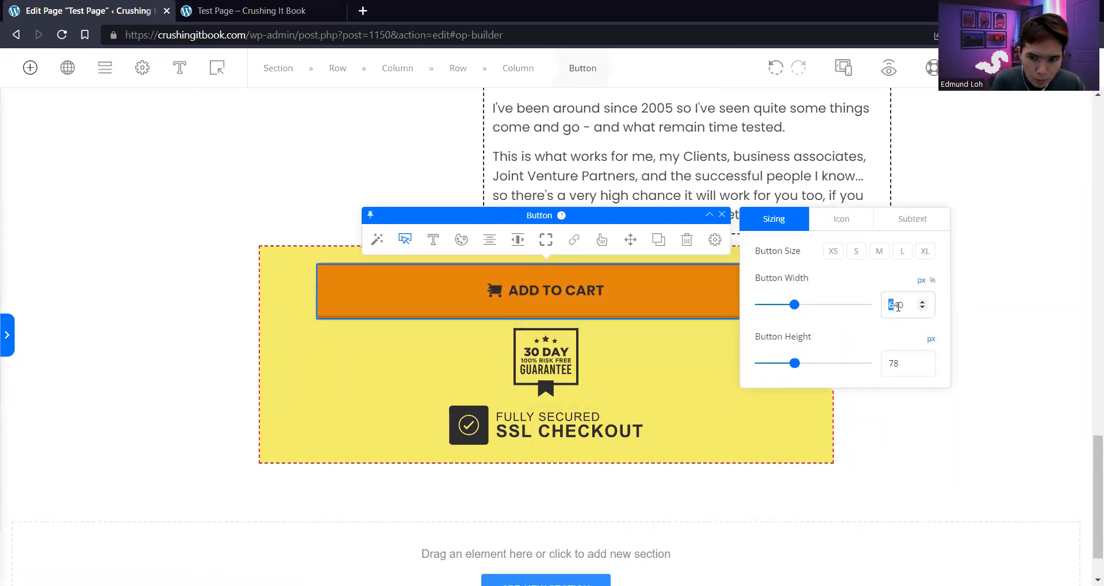
pyautogui.write('8')
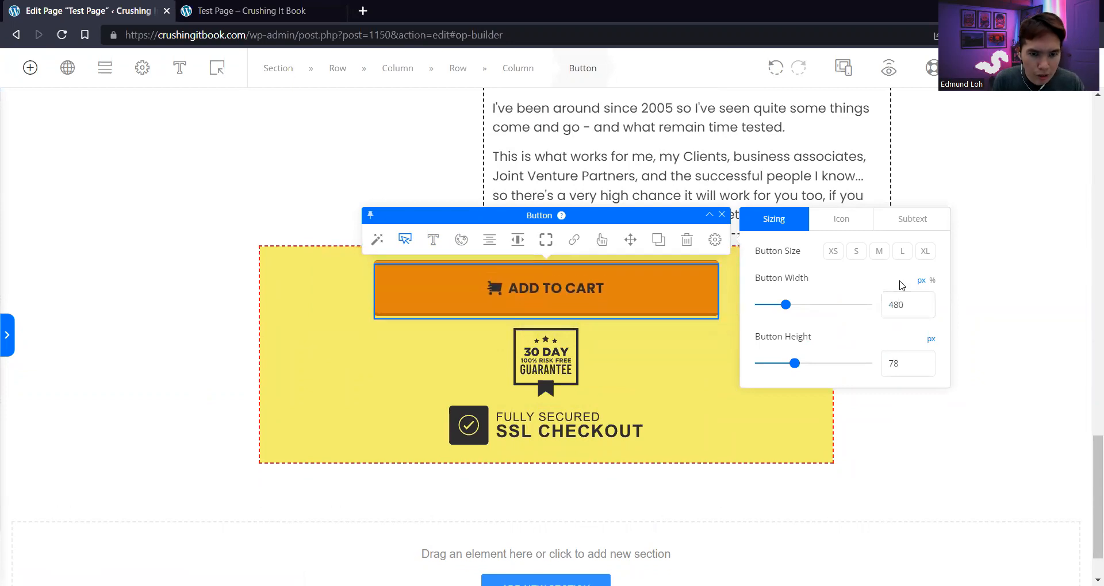
# Set the ADD TO CART button's effect style to None and collapse the settings sidebar
pyautogui.click(715, 242)
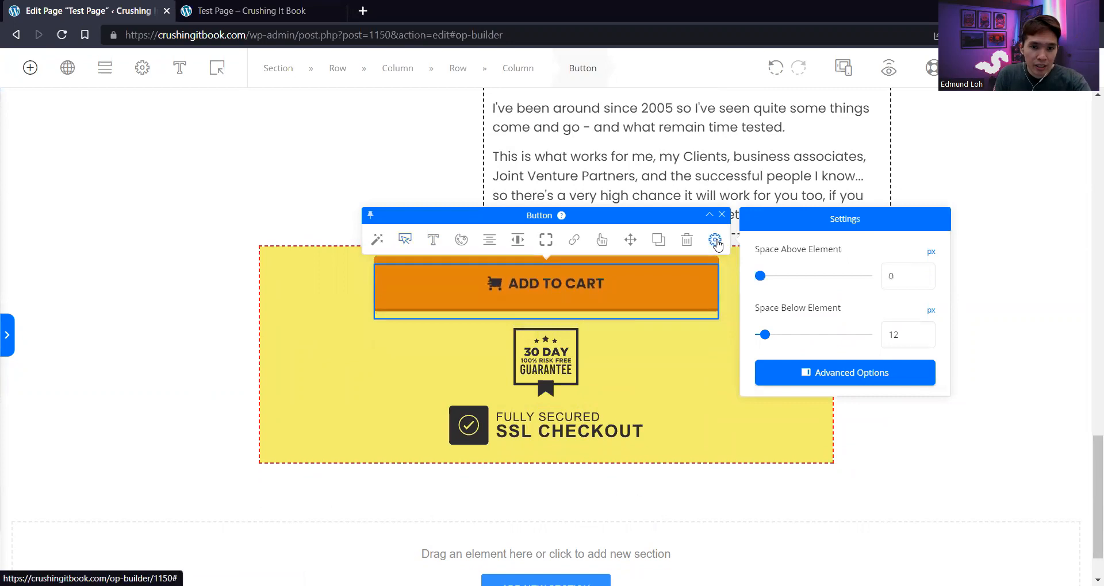
pyautogui.click(800, 376)
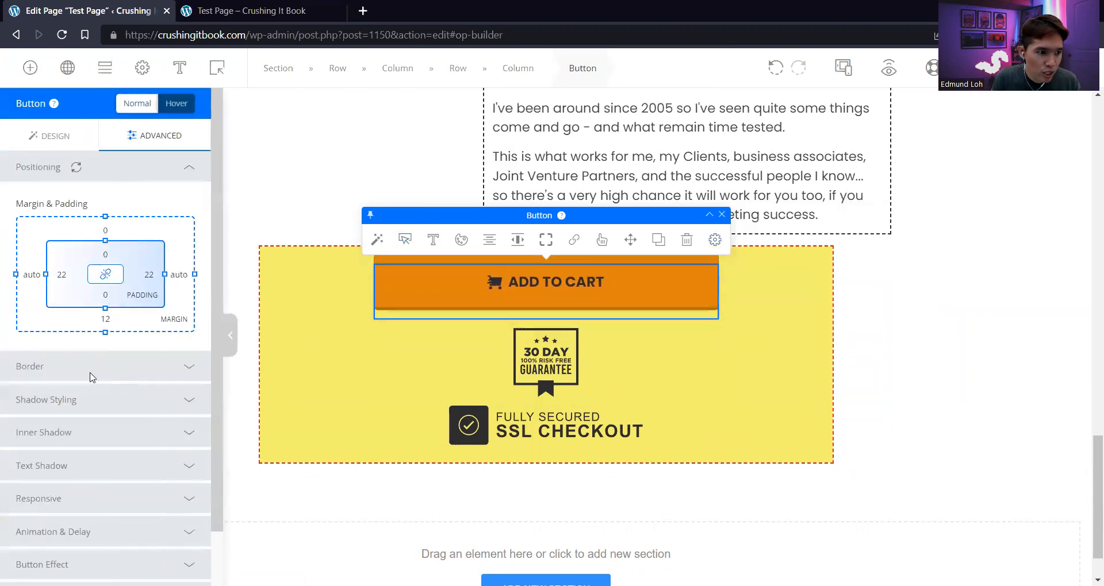
pyautogui.click(190, 502)
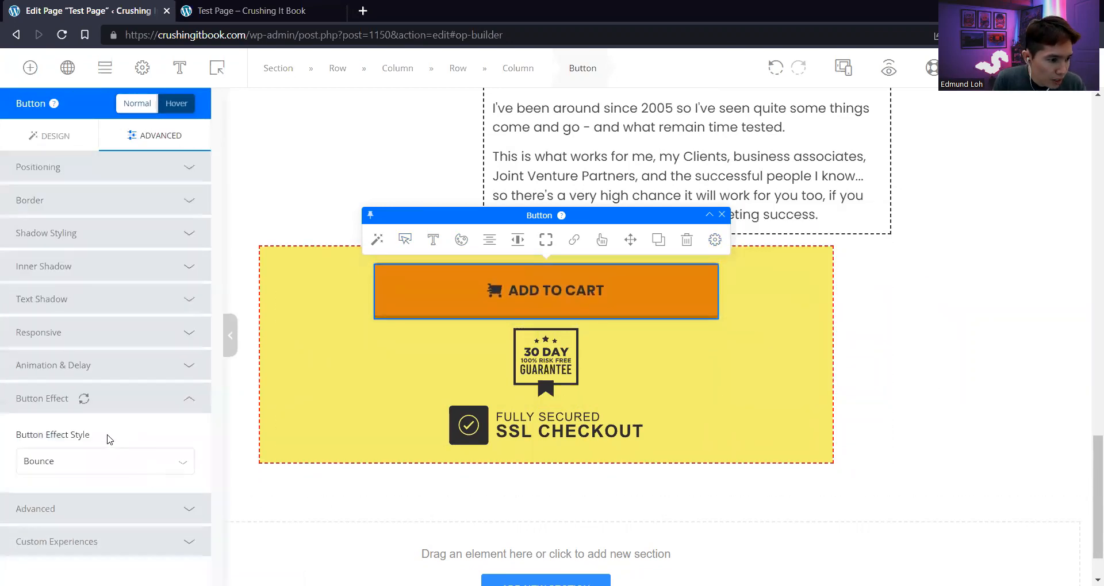
pyautogui.click(106, 459)
pyautogui.click(94, 315)
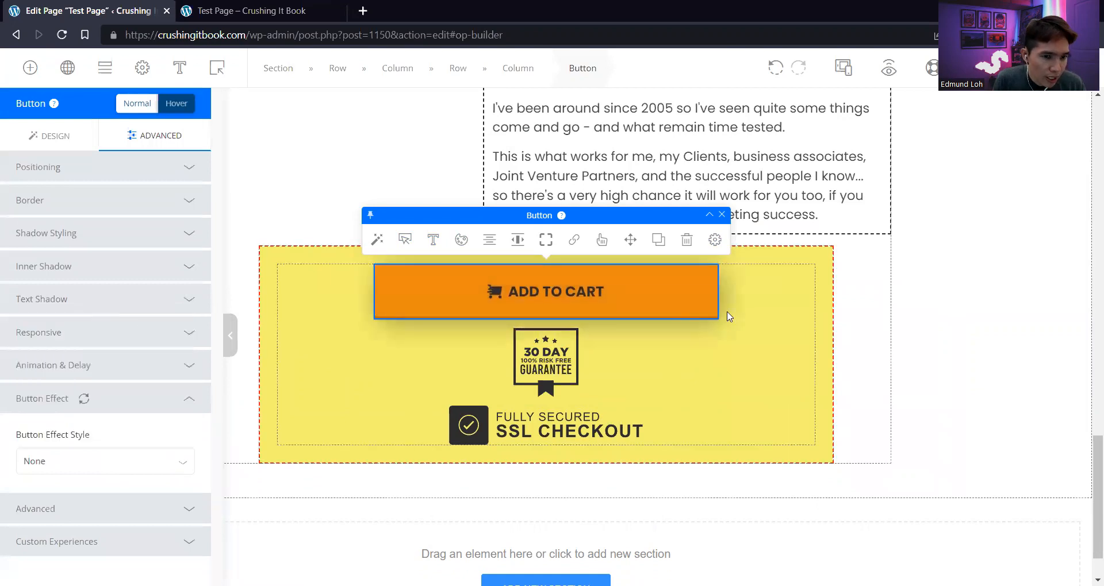
pyautogui.click(715, 239)
pyautogui.click(1011, 328)
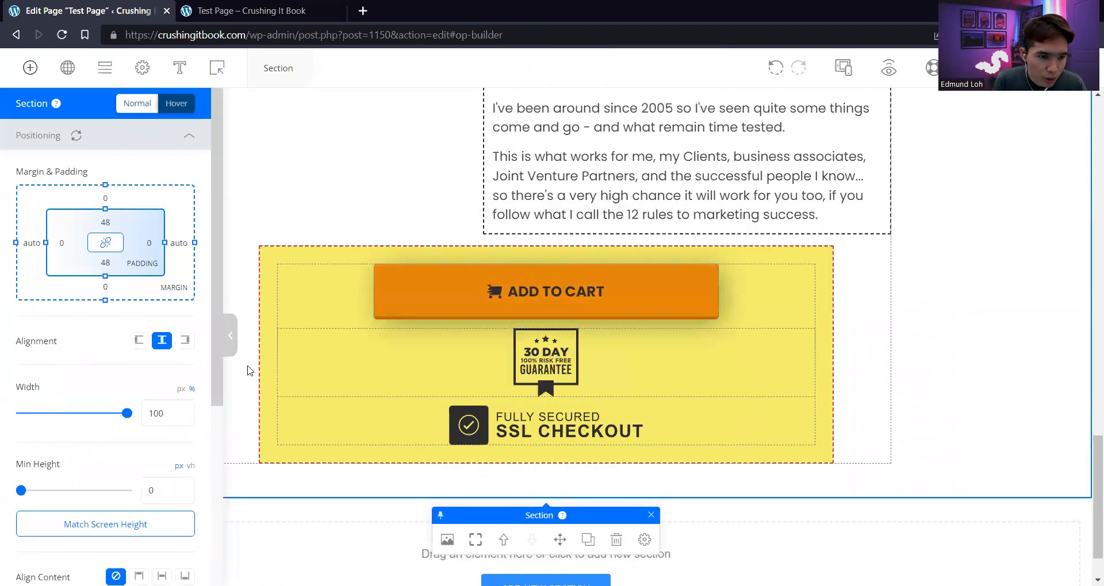
pyautogui.click(230, 335)
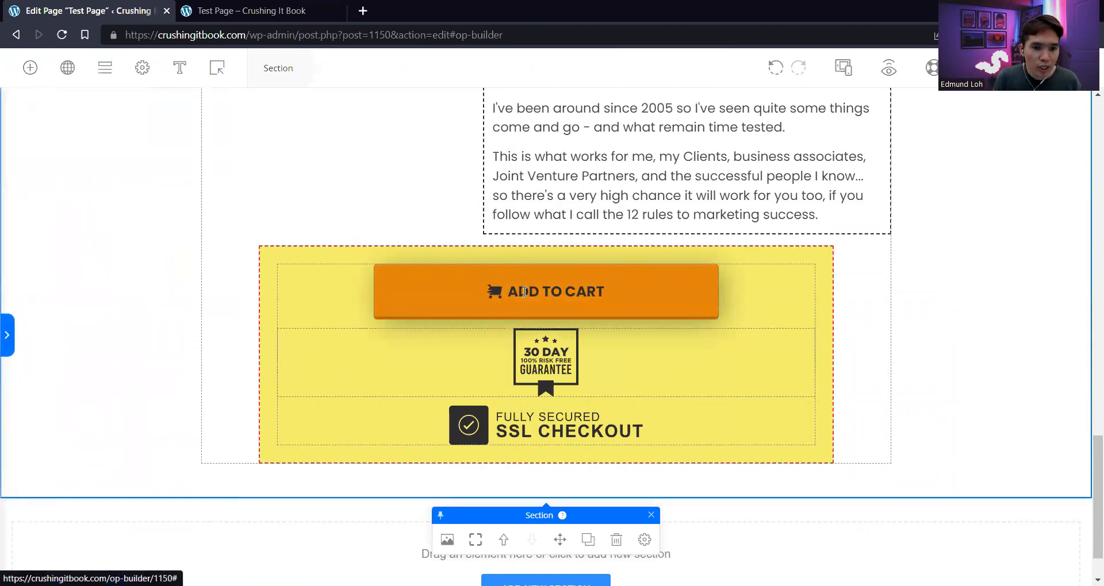
# Change the ADD TO CART button's link action to Link URL and deselect the button
pyautogui.click(587, 282)
pyautogui.click(577, 242)
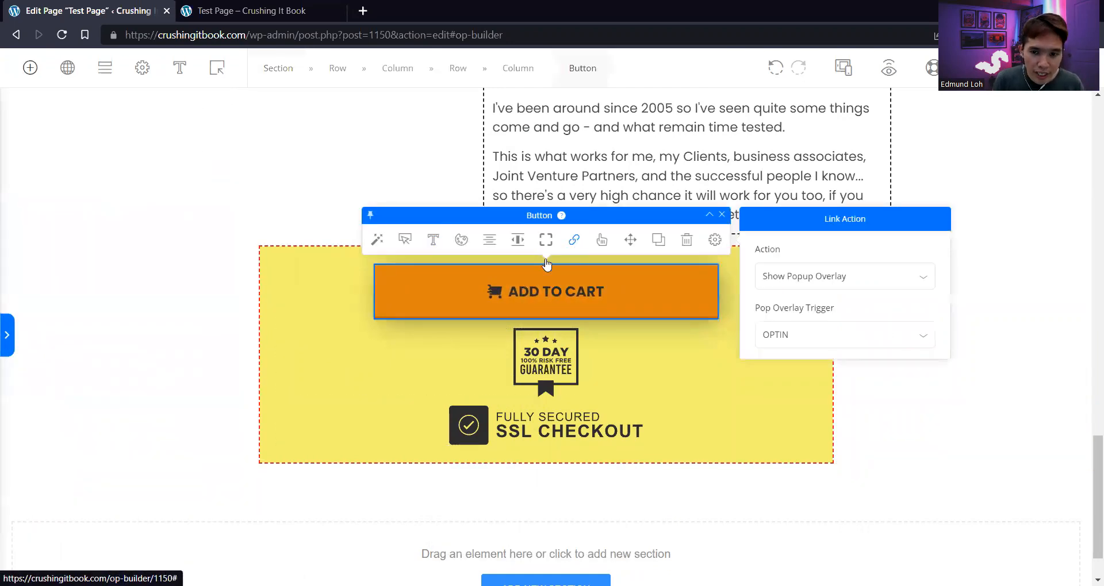
pyautogui.click(851, 277)
pyautogui.click(867, 323)
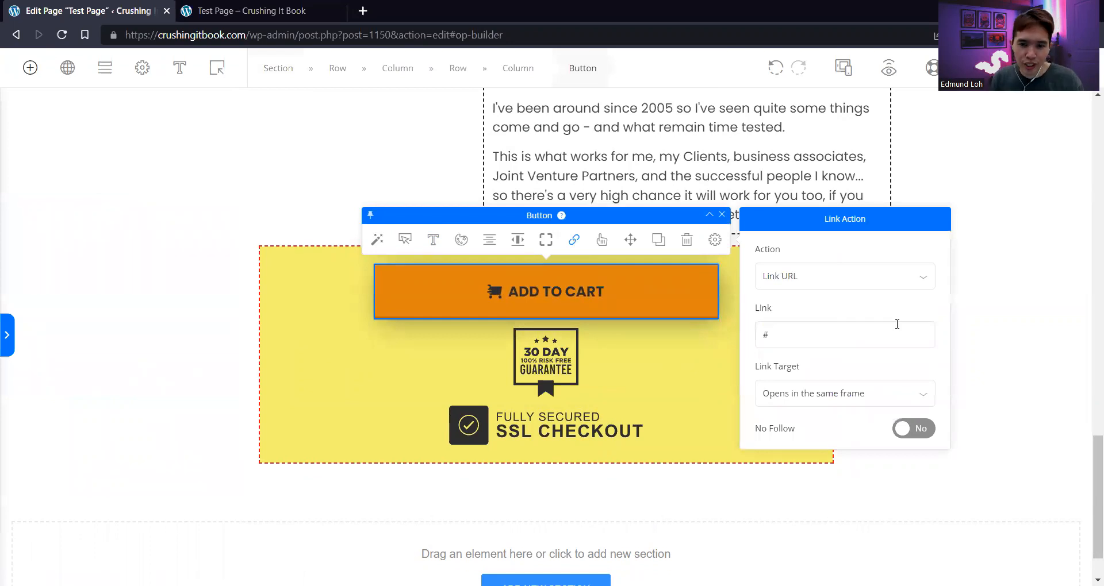
pyautogui.click(1003, 326)
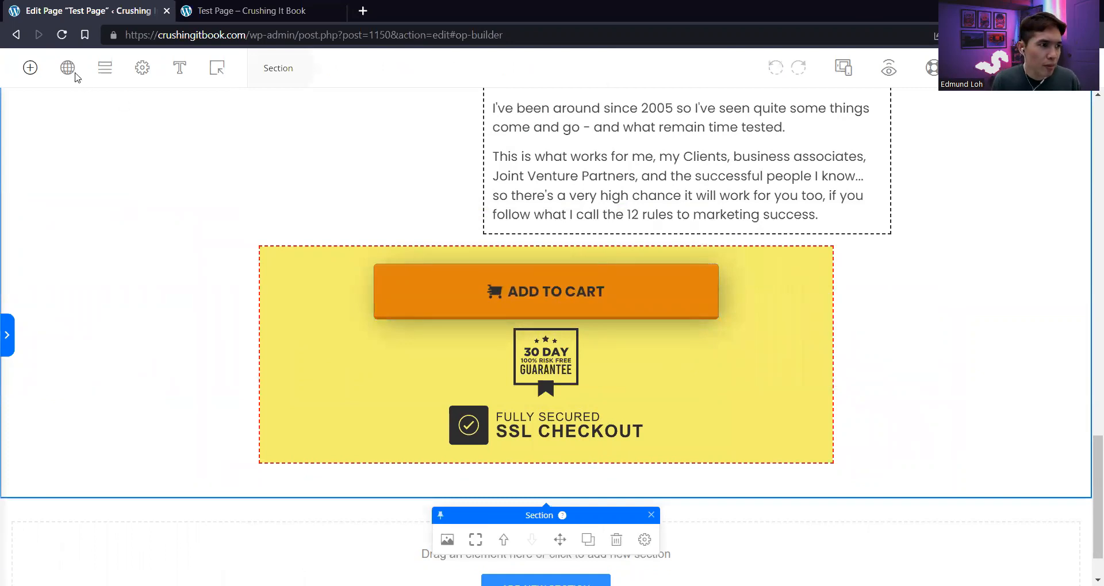
# Add a Credit Card element between the ADD TO CART button and the guarantee badge, with 12 px space below
pyautogui.click(30, 67)
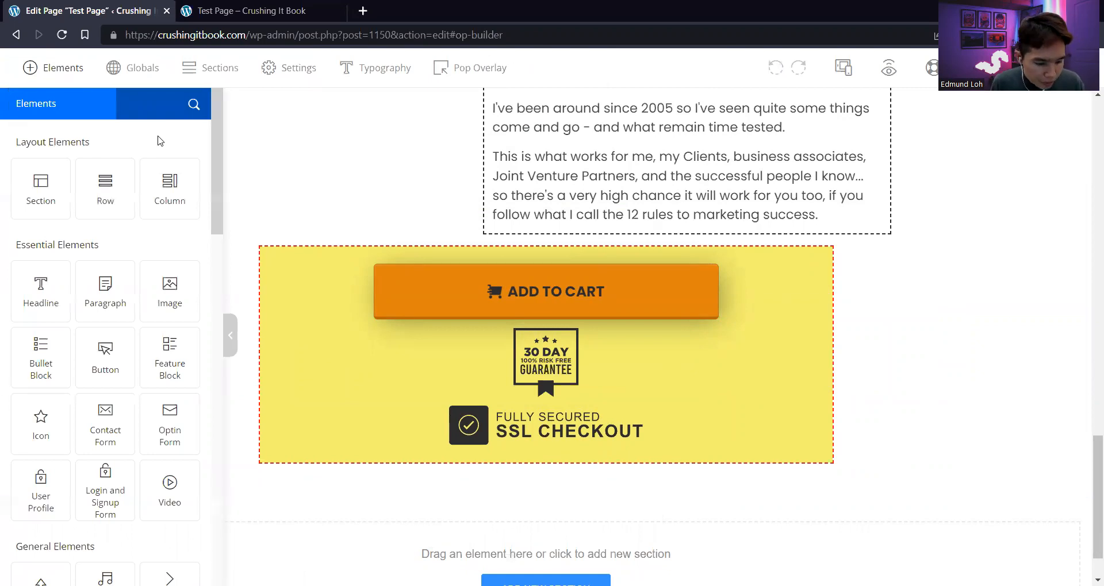
pyautogui.write('car')
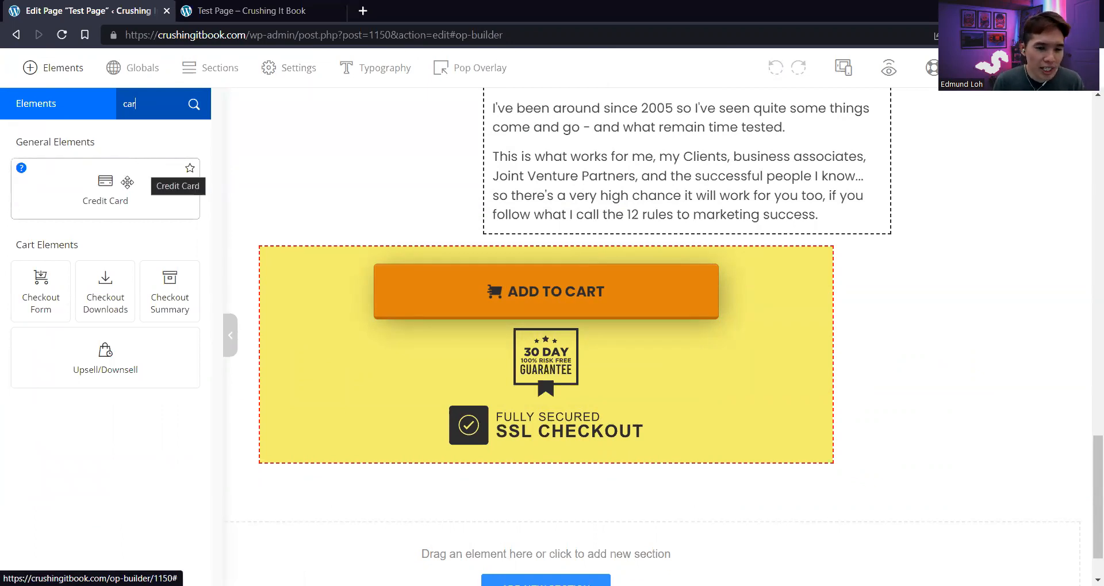
pyautogui.moveTo(127, 182); pyautogui.dragTo(551, 322)
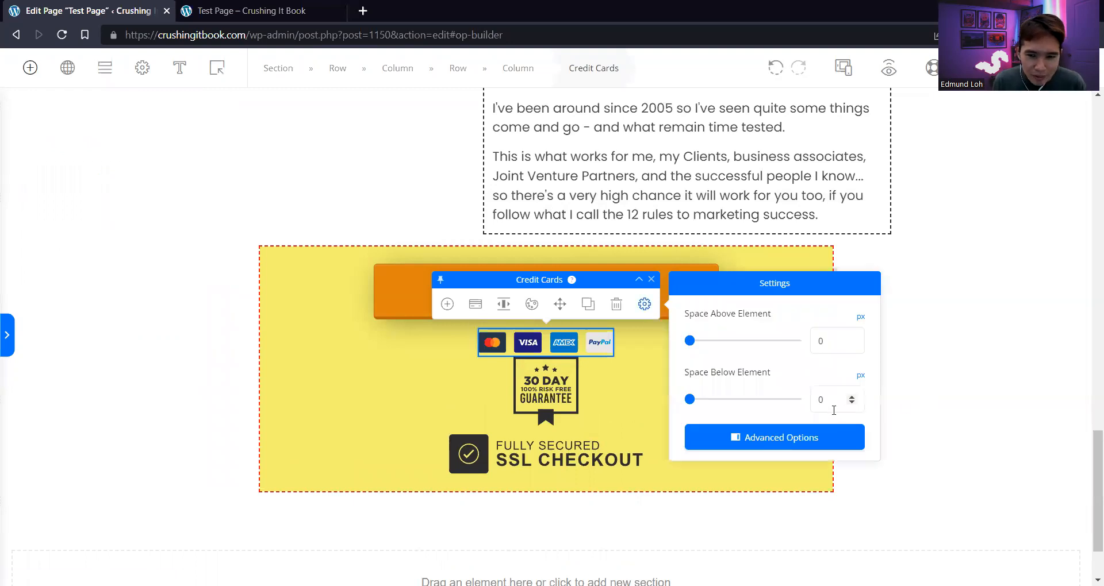
pyautogui.write('12')
pyautogui.click(831, 341)
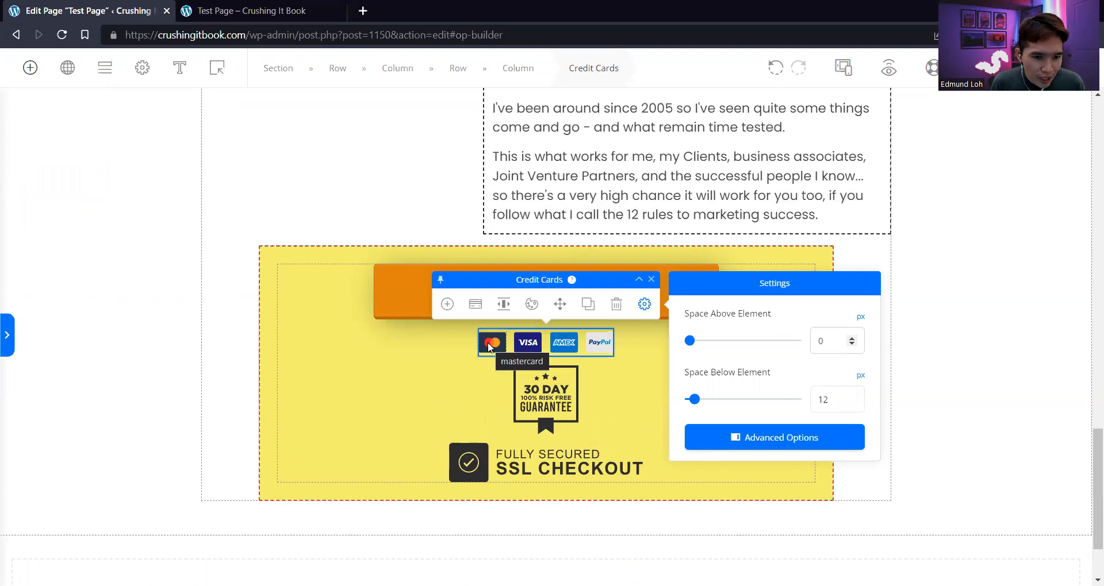
# Duplicate the Mastercard icon and change the first copy to the blue Stripe icon
pyautogui.click(489, 345)
pyautogui.click(449, 304)
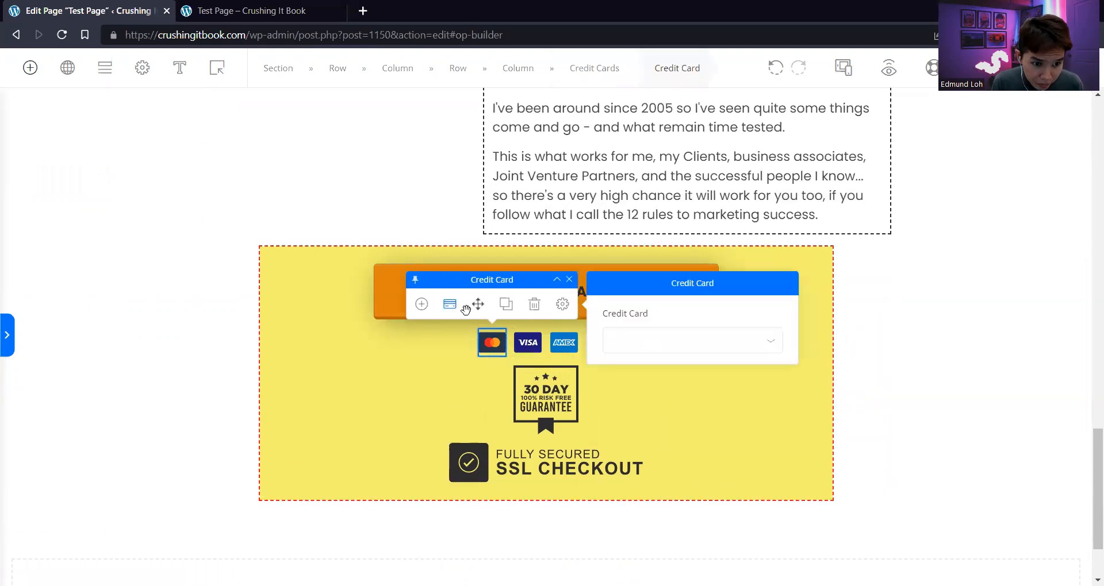
pyautogui.click(650, 341)
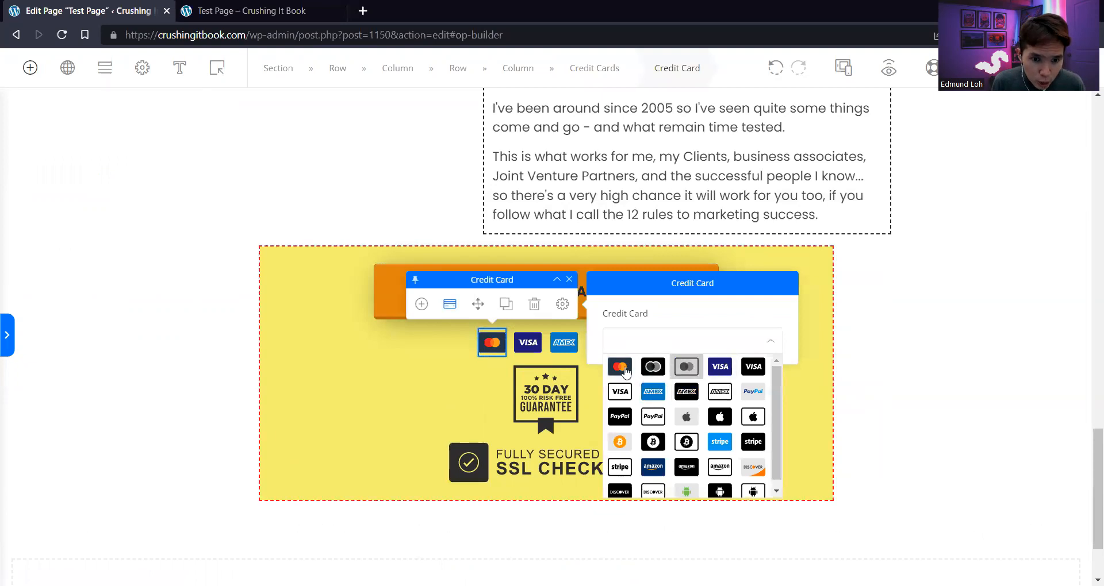
pyautogui.click(654, 368)
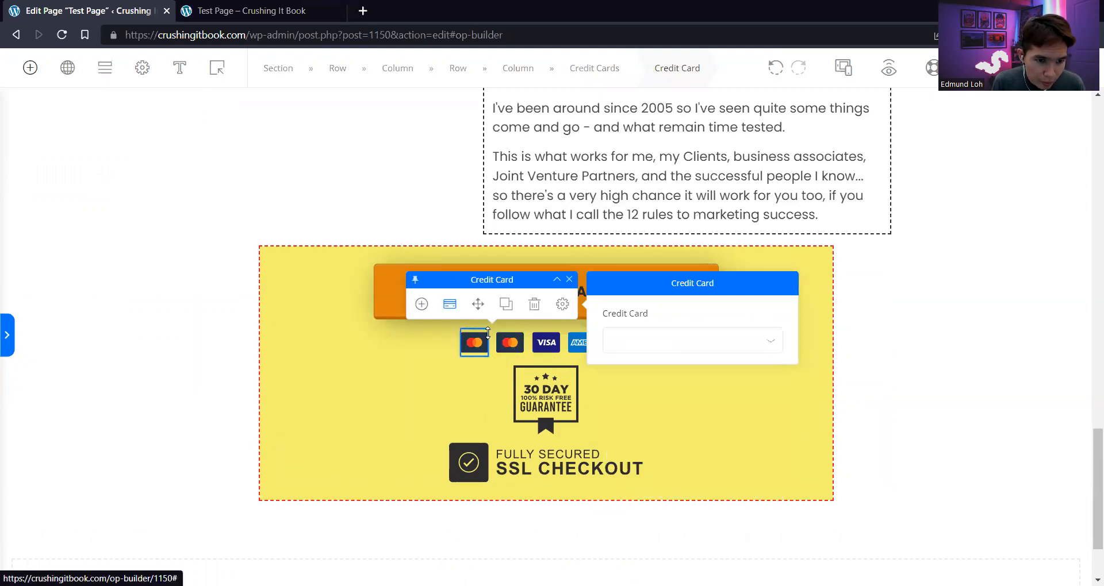
pyautogui.click(657, 341)
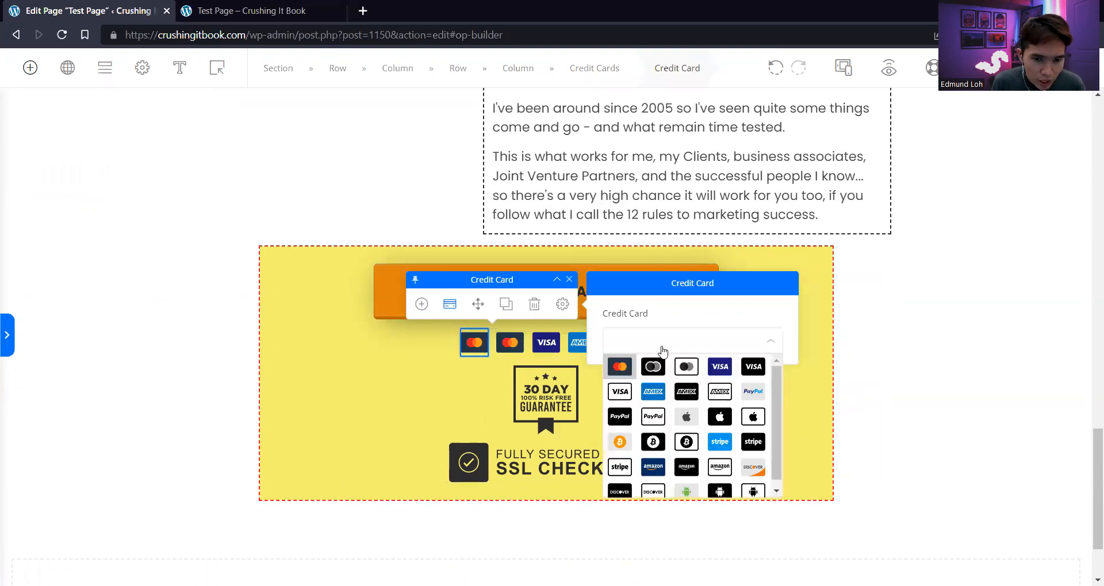
pyautogui.click(719, 442)
# Set the credit card icons' size to 32 px and deselect the element
pyautogui.click(546, 343)
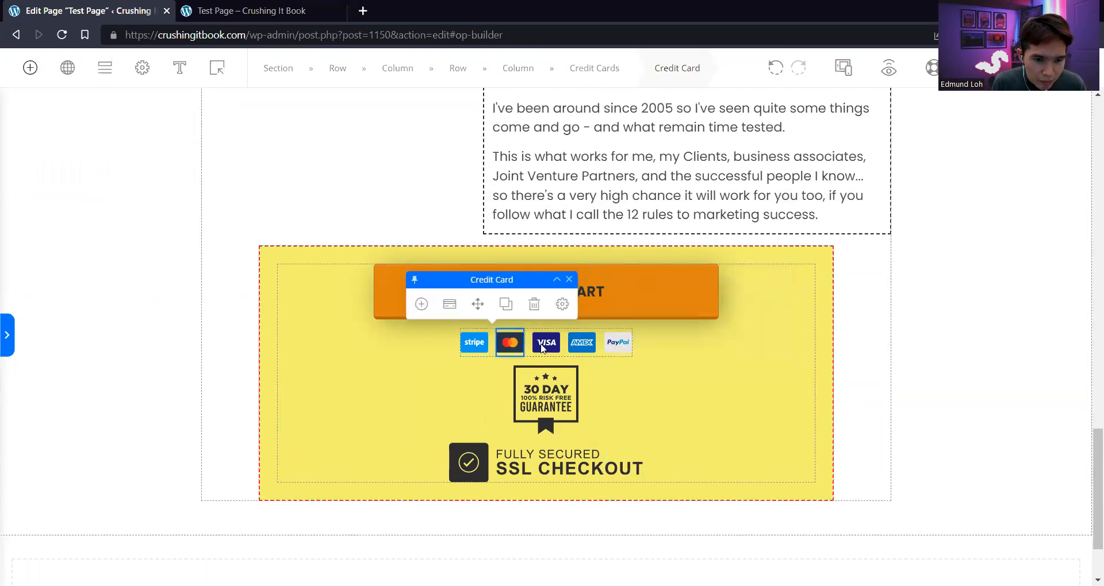
pyautogui.click(599, 343)
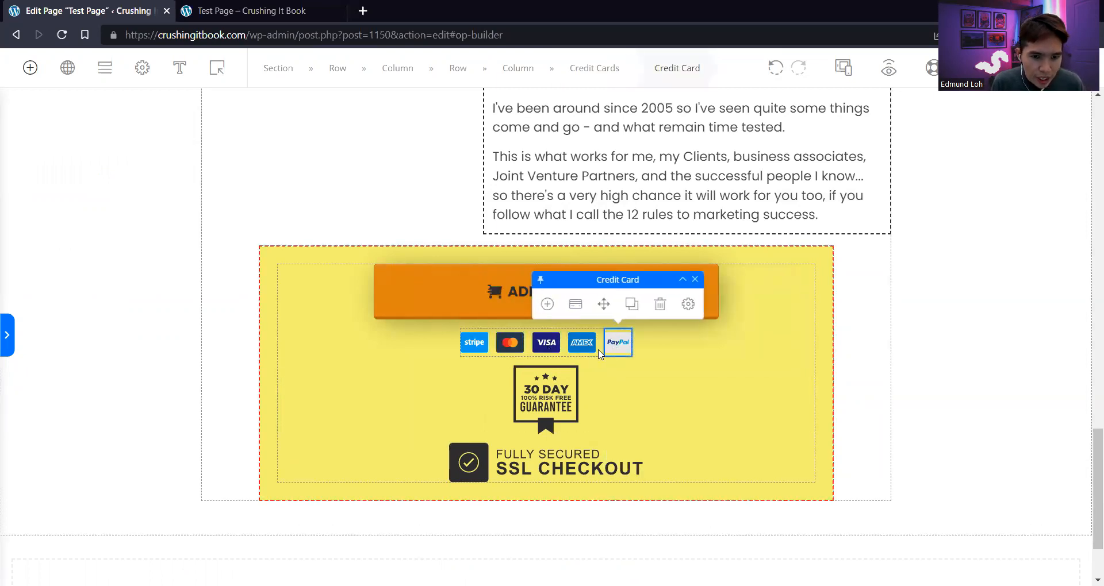
pyautogui.click(599, 353)
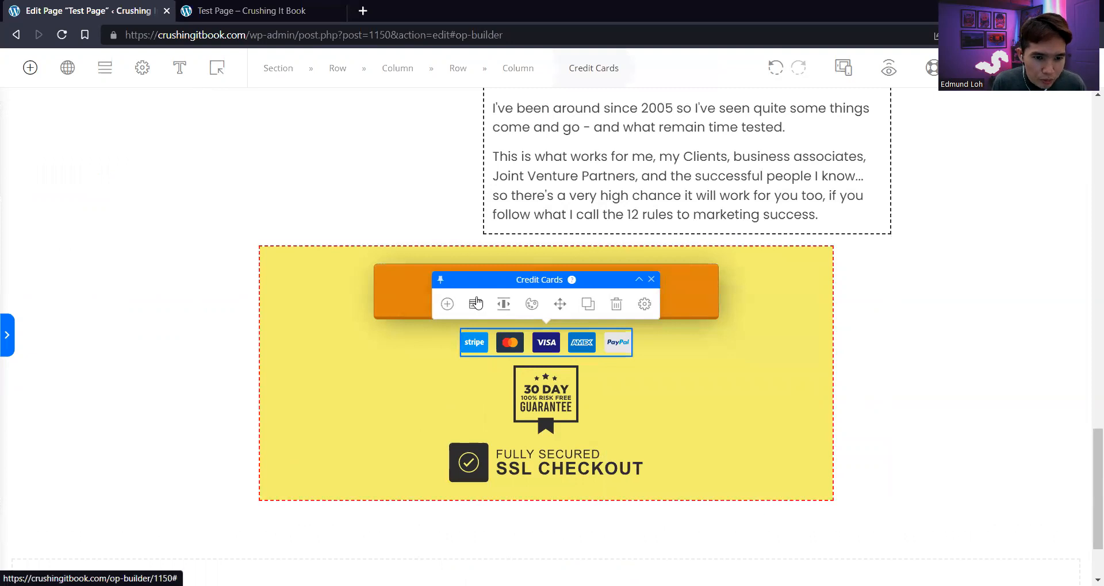
pyautogui.click(475, 304)
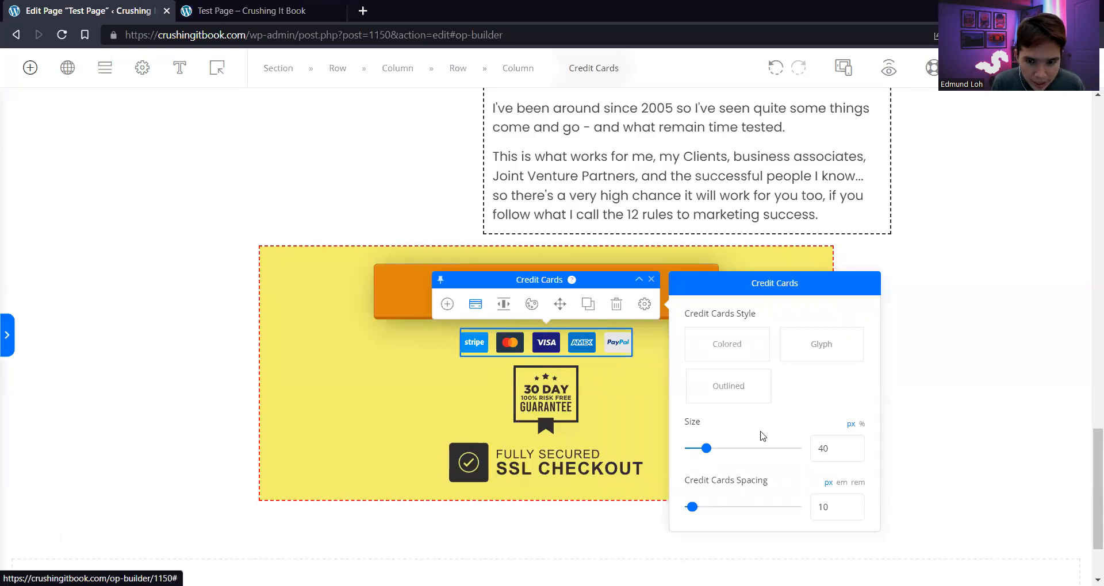
pyautogui.moveTo(706, 450); pyautogui.dragTo(704, 457)
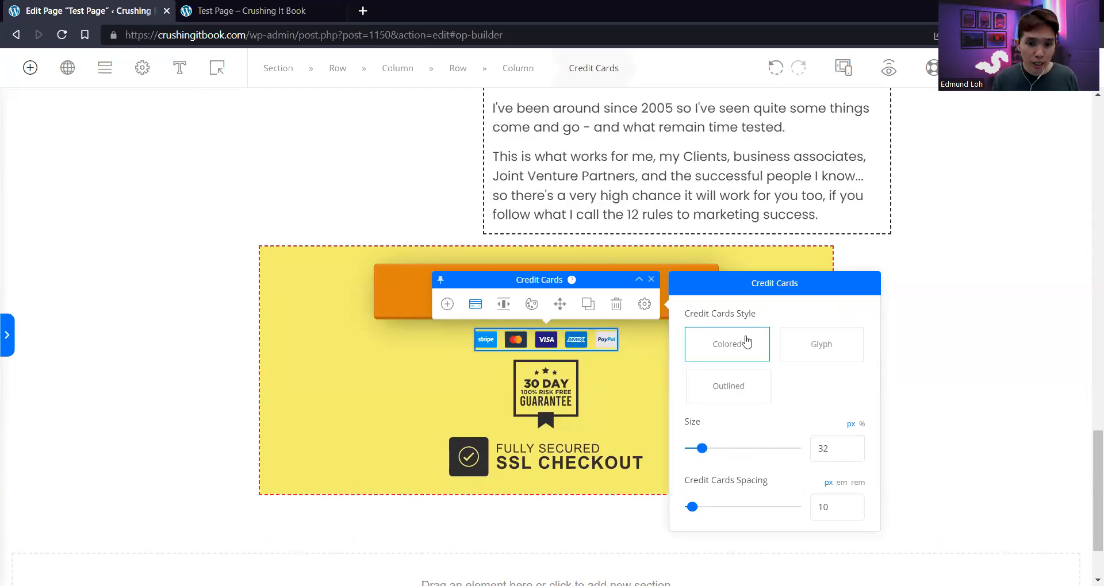
pyautogui.click(949, 340)
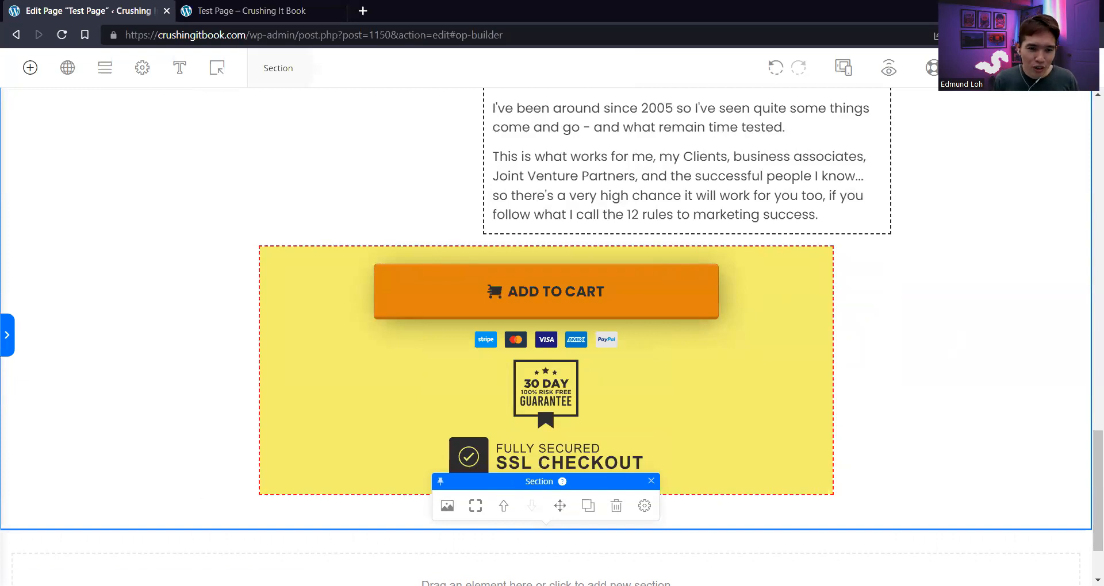
# Move the SSL CHECKOUT badge above the 30-day guarantee badge and set its space below to 12 px
pyautogui.click(581, 449)
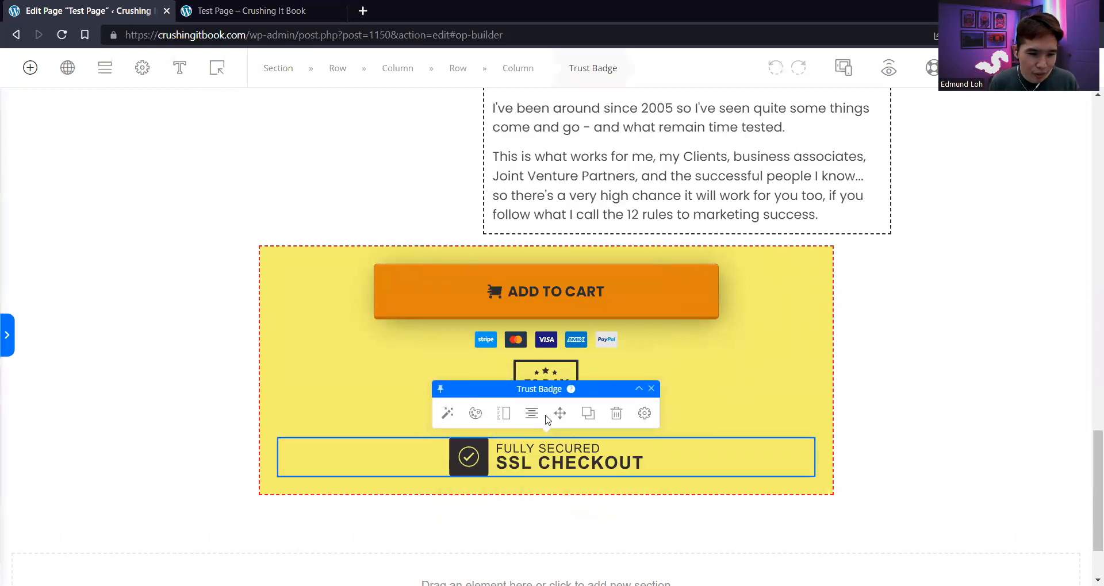
pyautogui.moveTo(560, 414); pyautogui.dragTo(581, 366)
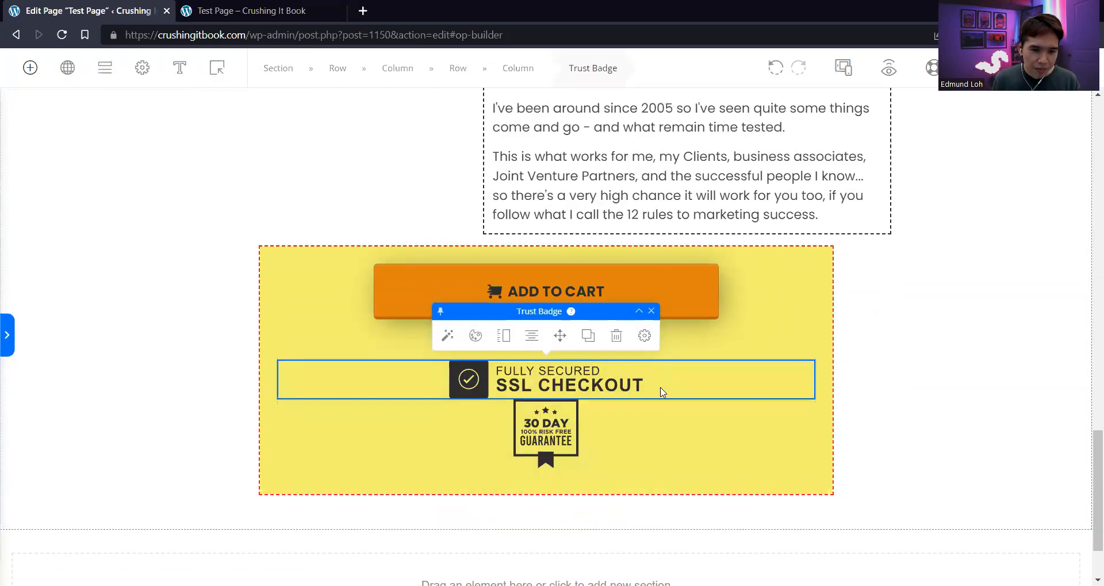
pyautogui.click(644, 336)
pyautogui.click(811, 429)
pyautogui.write('15')
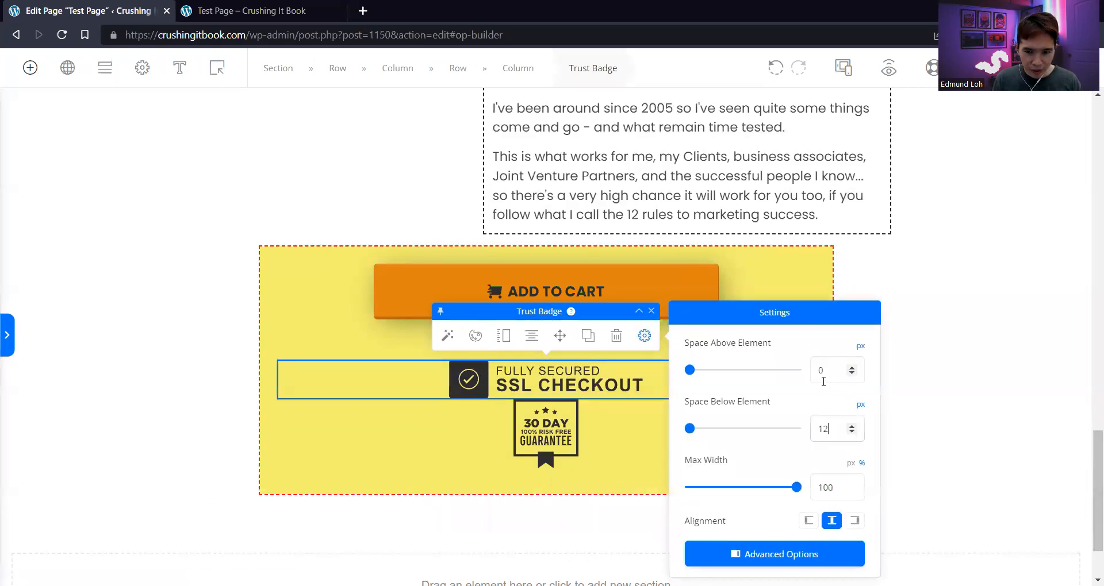
pyautogui.click(902, 351)
pyautogui.click(483, 379)
pyautogui.click(653, 401)
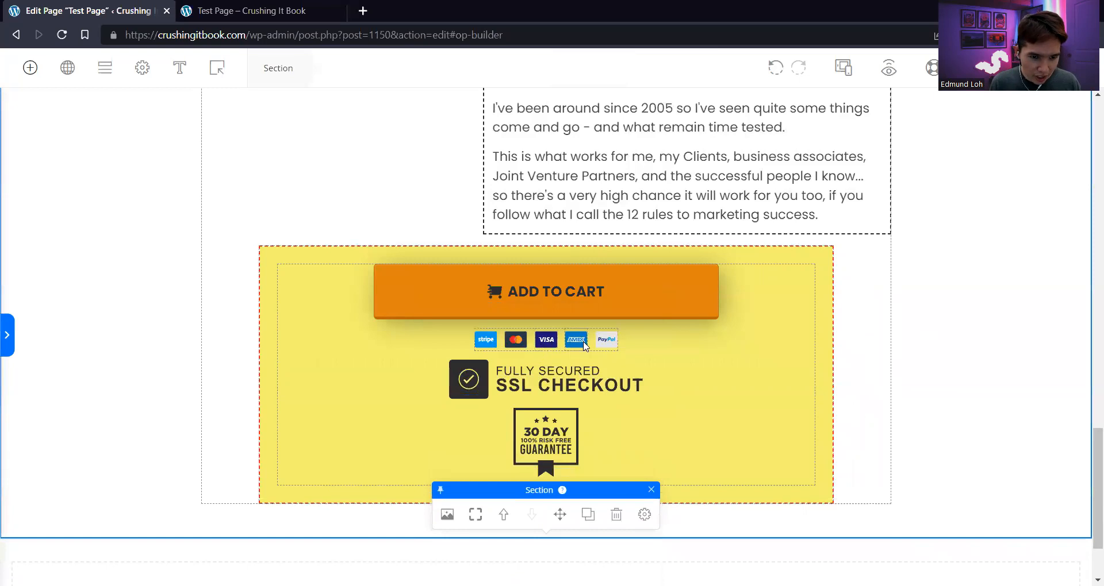
# Duplicate the Amex icon and change the second copy to the Discover icon
pyautogui.click(584, 343)
pyautogui.click(508, 307)
pyautogui.click(590, 342)
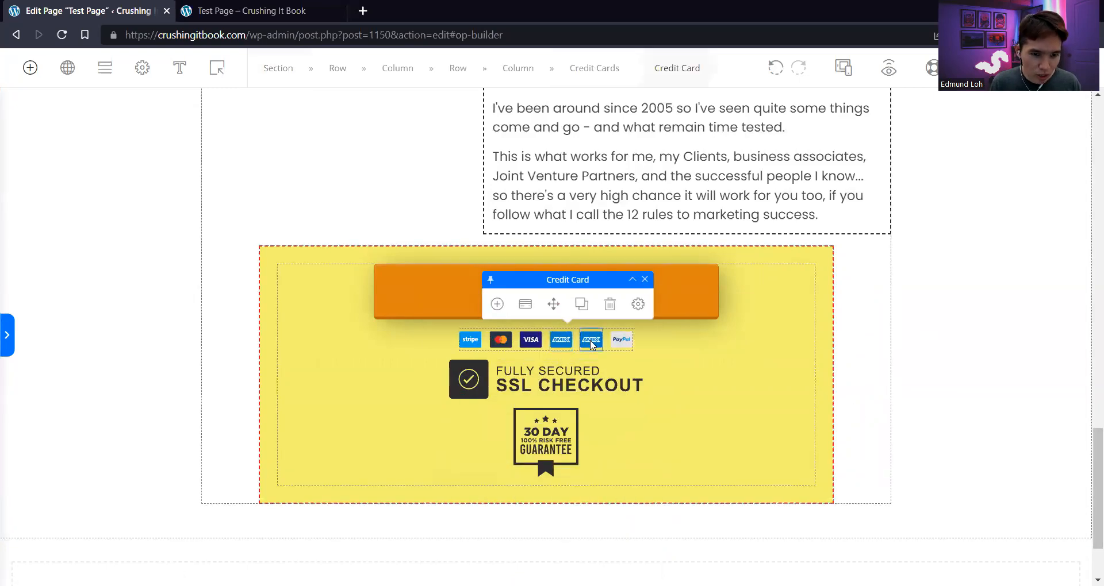
pyautogui.click(548, 304)
pyautogui.click(792, 341)
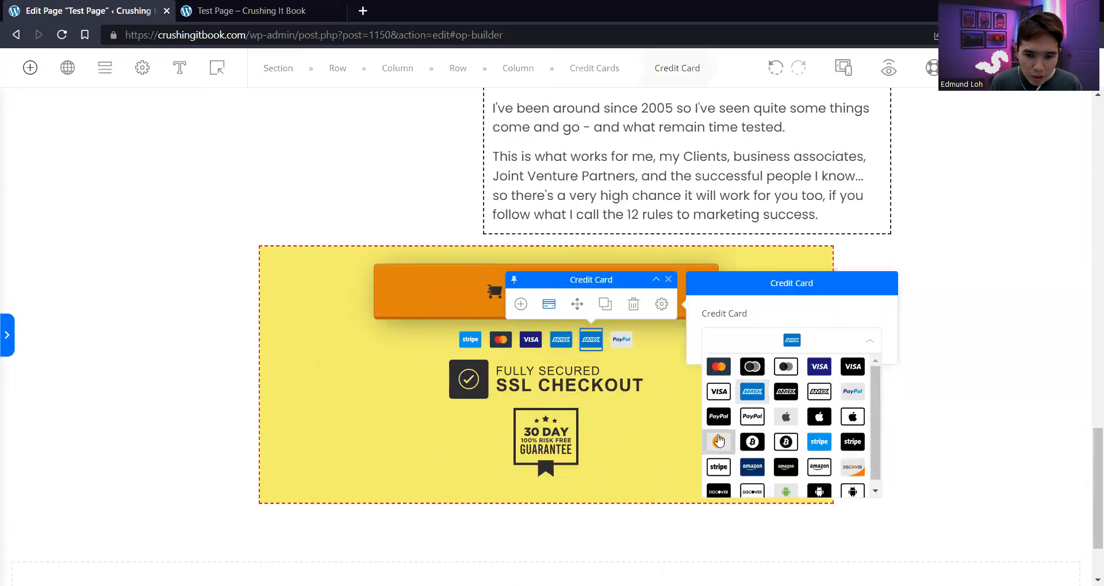
pyautogui.click(852, 467)
pyautogui.click(936, 350)
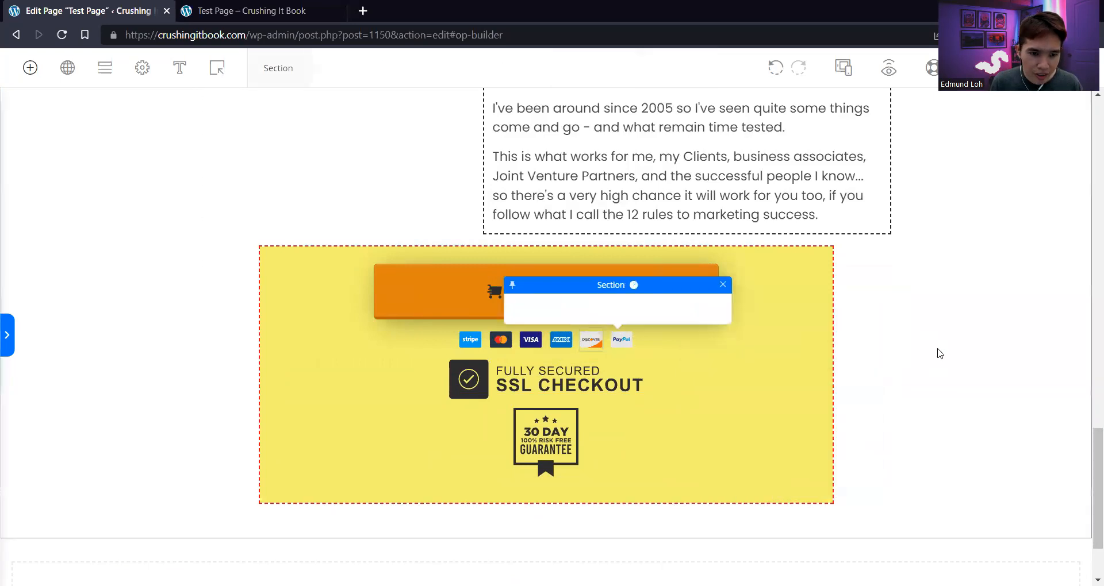
# Set the SSL CHECKOUT badge's size to 48 px
pyautogui.click(480, 395)
pyautogui.click(503, 336)
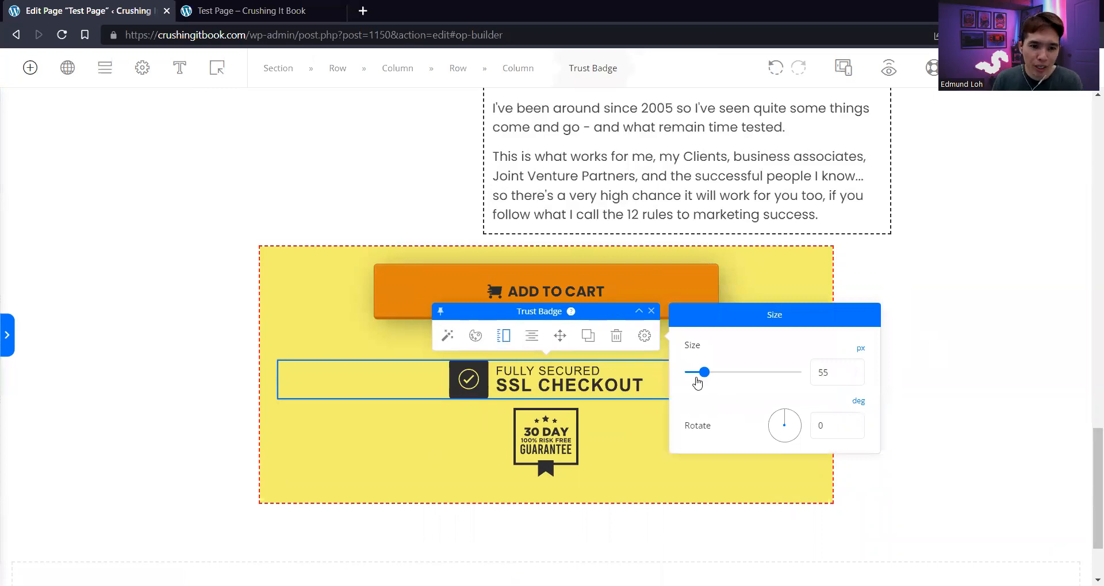
pyautogui.moveTo(851, 373); pyautogui.dragTo(798, 371)
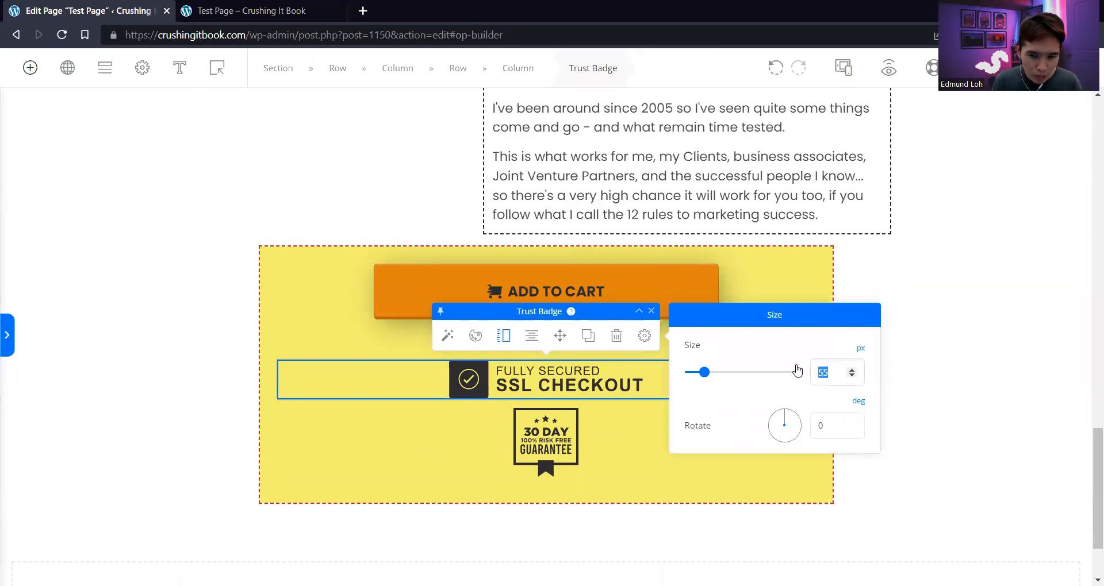
pyautogui.write('48')
pyautogui.click(949, 267)
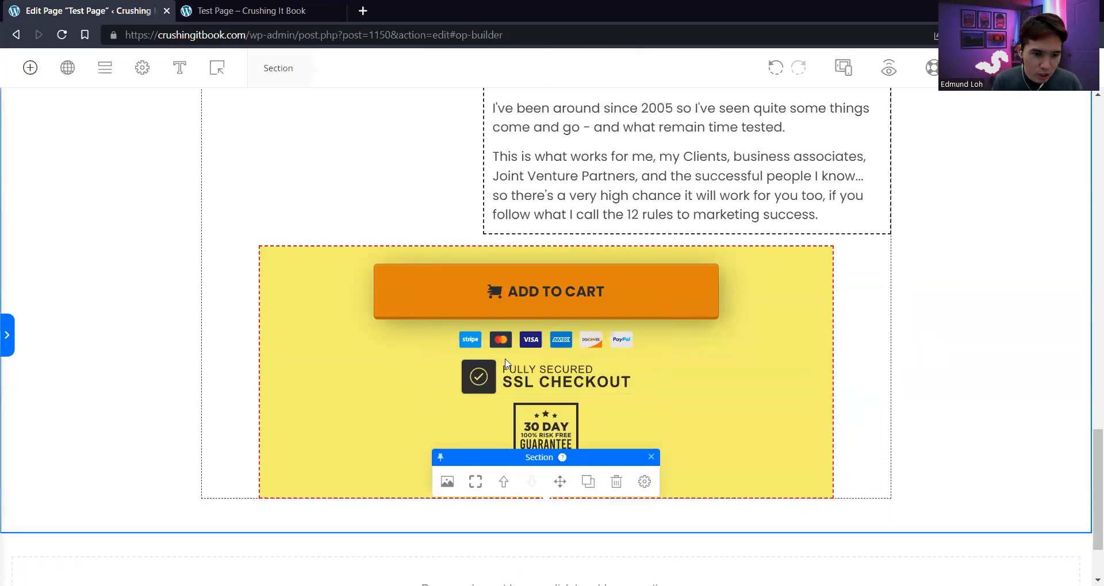
# Try a size of 60 px for the SSL CHECKOUT badge, settle on 50 px and deselect it
pyautogui.click(481, 370)
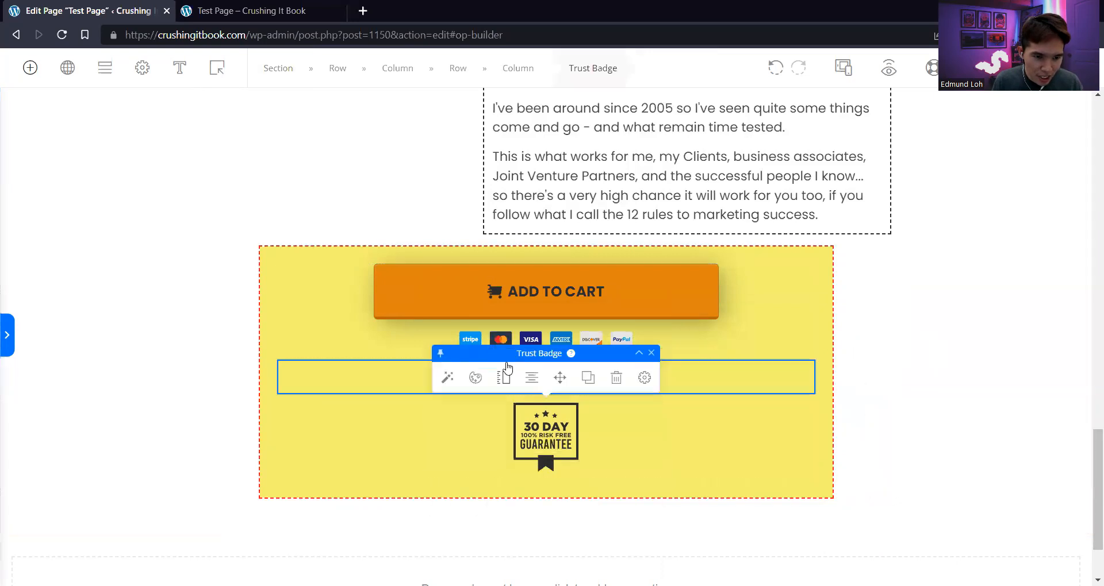
pyautogui.click(504, 336)
pyautogui.moveTo(702, 373); pyautogui.dragTo(704, 373)
pyautogui.press('BackSpace')
pyautogui.press('BackSpace')
pyautogui.write('60')
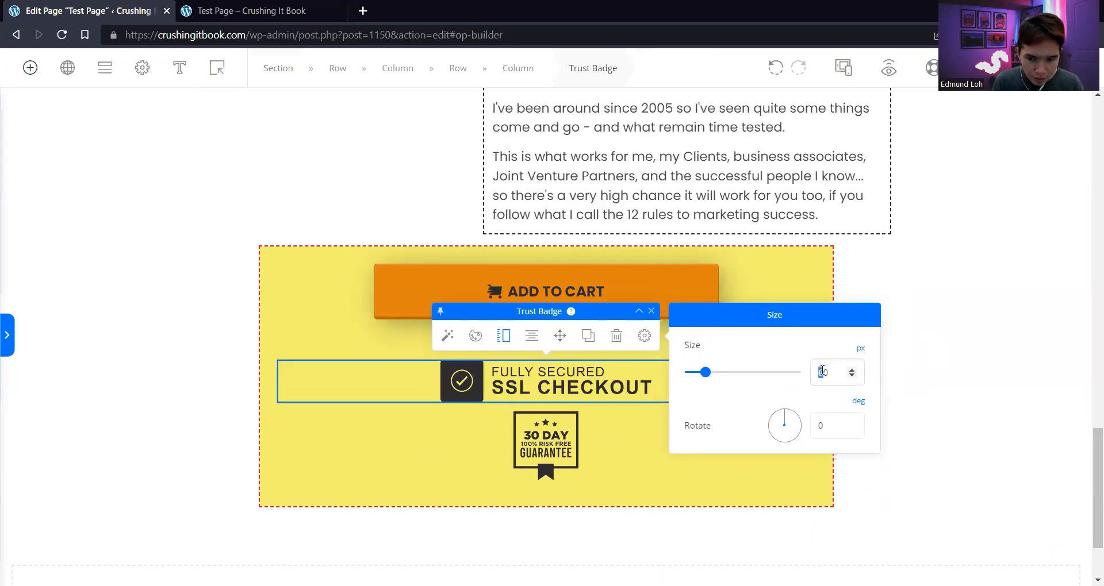
pyautogui.write('5')
pyautogui.click(897, 335)
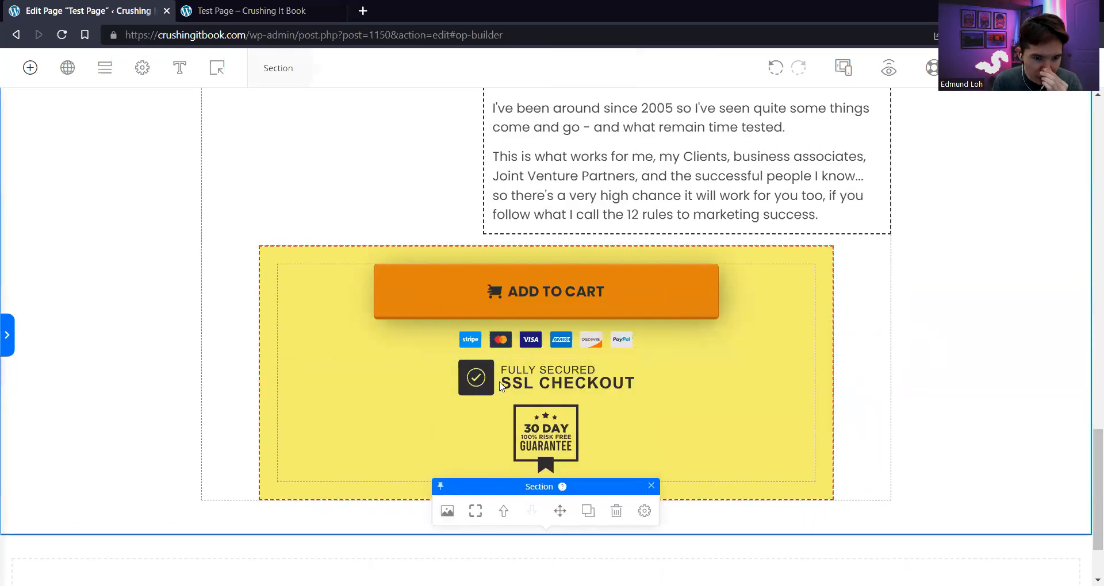
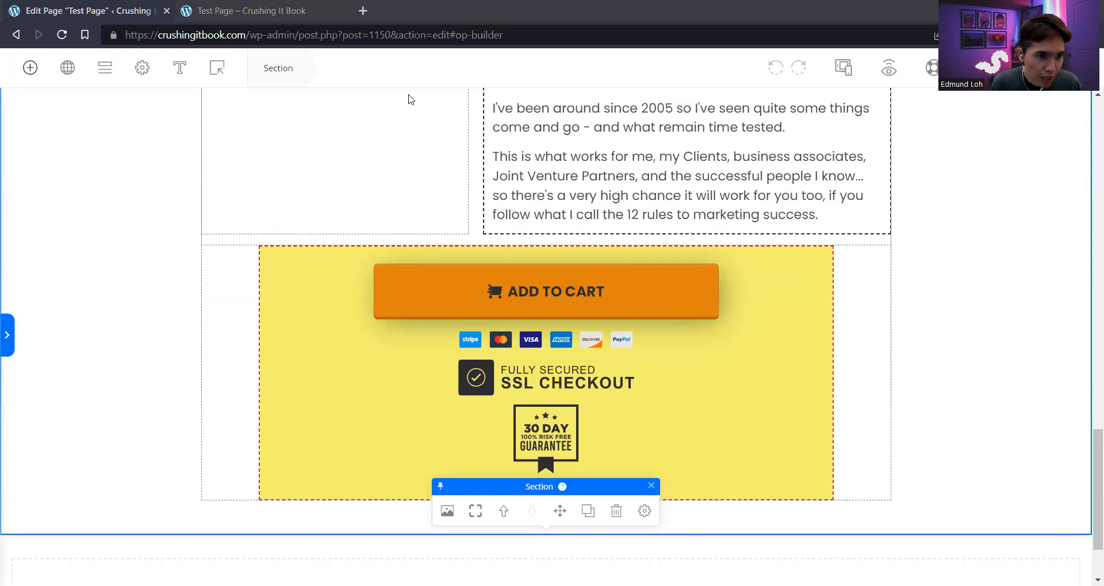
# Add a Countdown Timer element above the ADD TO CART button in the yellow box
pyautogui.click(779, 5)
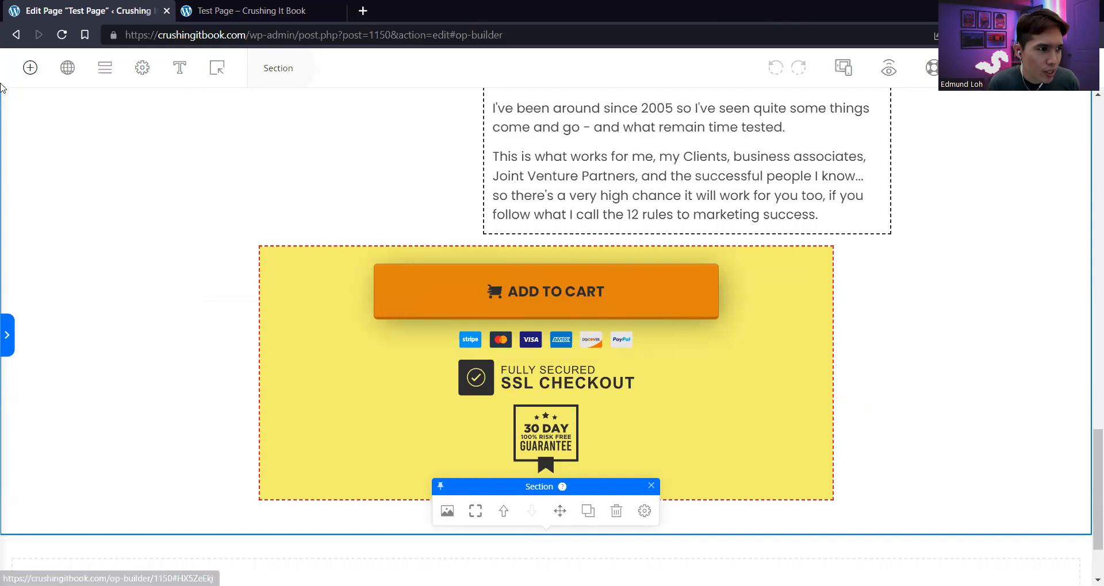
pyautogui.click(30, 67)
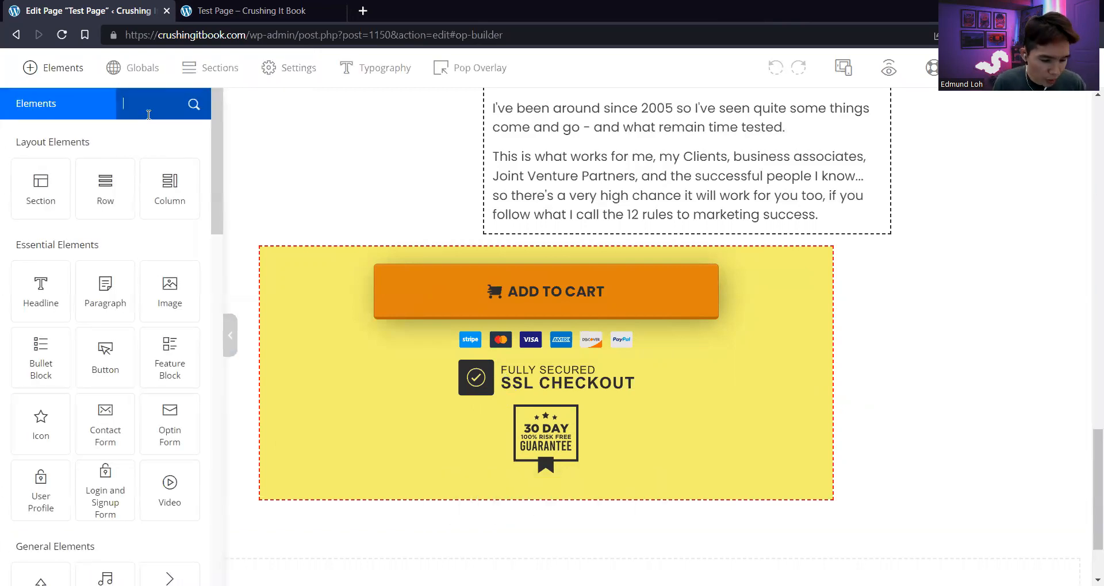
pyautogui.write('timer')
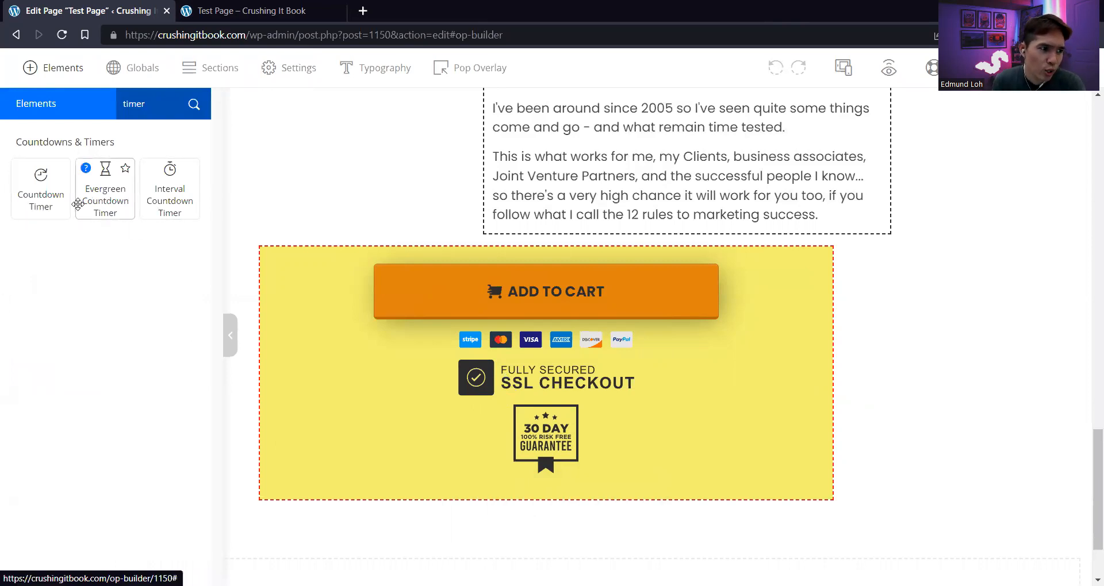
pyautogui.moveTo(66, 211); pyautogui.dragTo(546, 291)
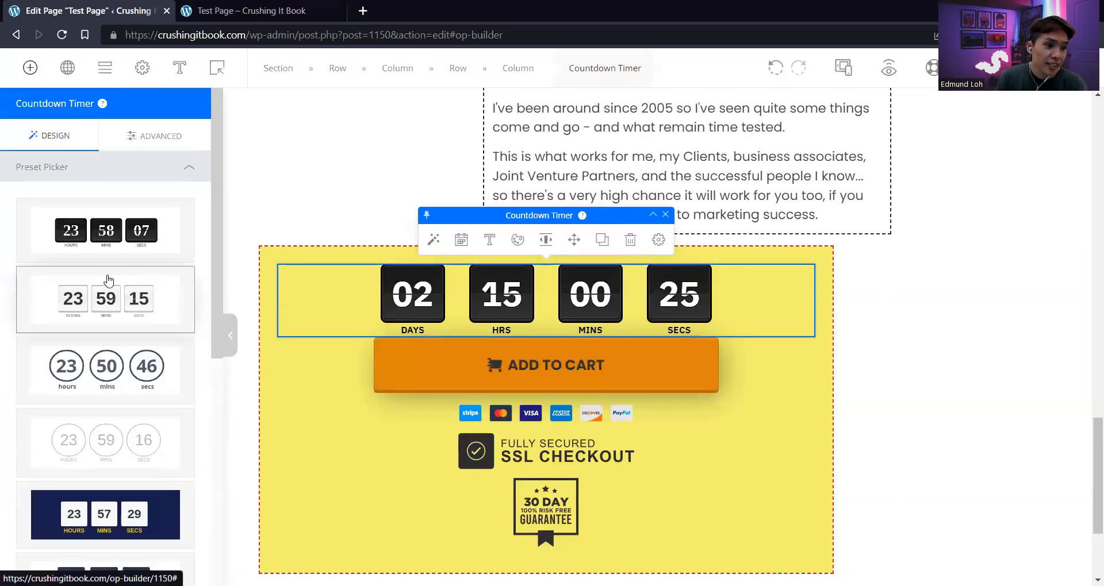
# Look through the countdown timer presets and apply the dark outlined-circle style with lowercase labels
pyautogui.scroll(-6, 109, 279)
pyautogui.scroll(-1, 109, 278)
pyautogui.scroll(7, 129, 374)
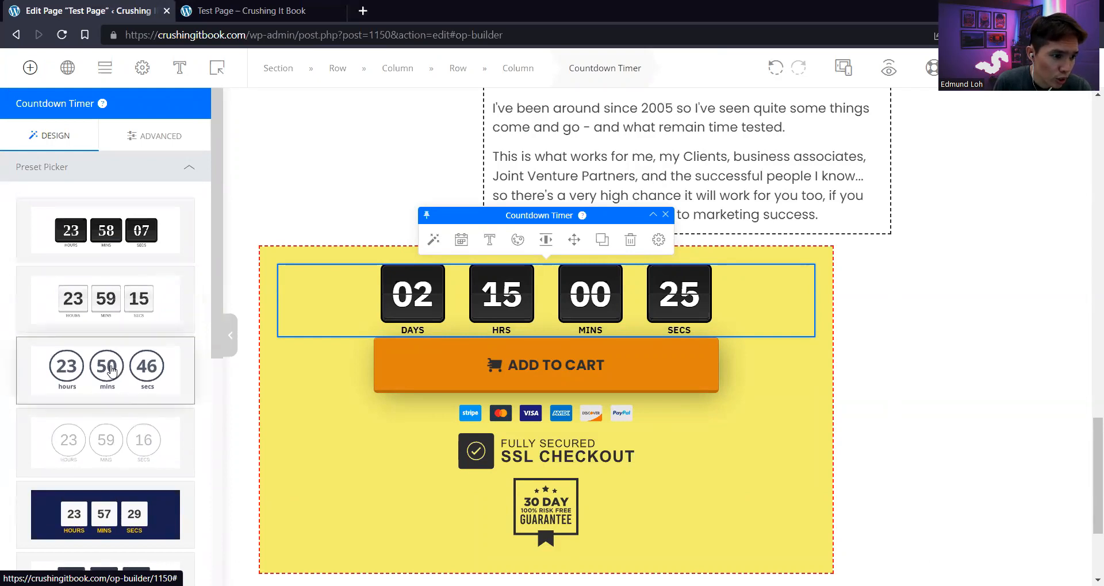
pyautogui.click(136, 373)
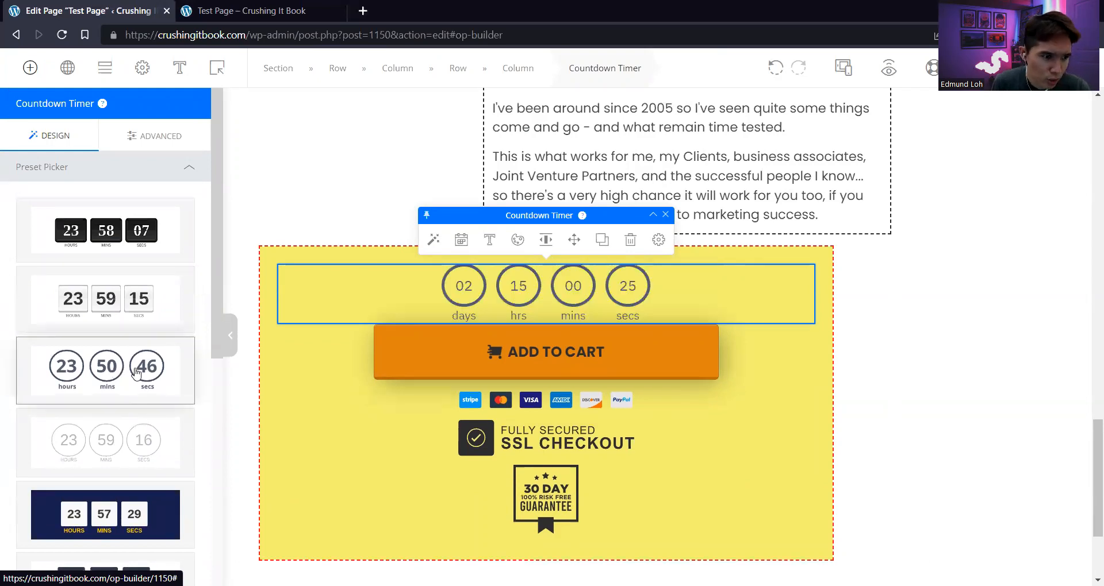
# Set the space below the countdown timer to 12 px
pyautogui.click(659, 241)
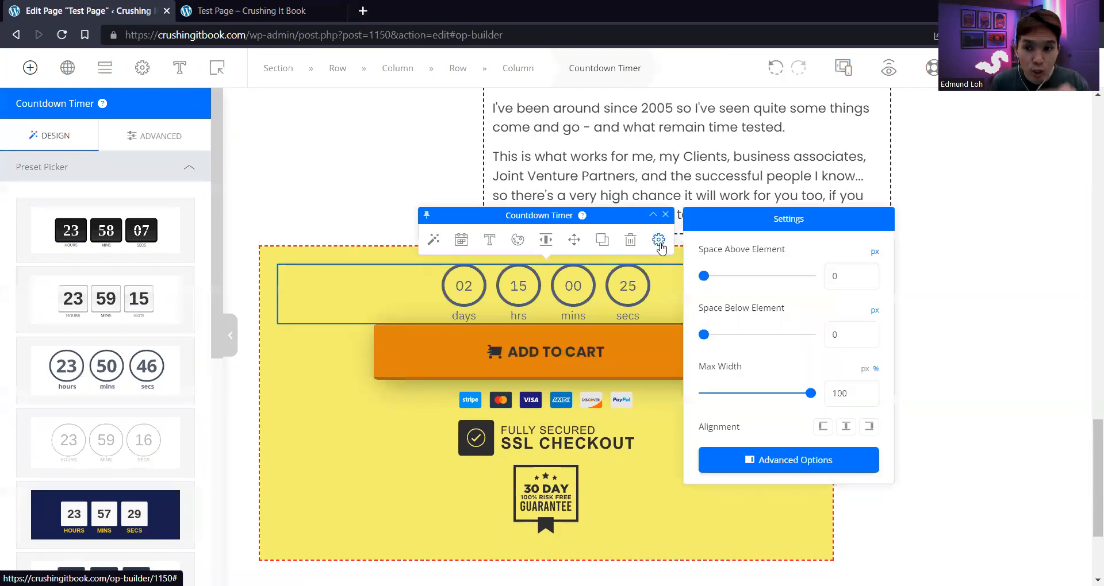
pyautogui.doubleClick(842, 334)
pyautogui.write('12')
pyautogui.click(851, 280)
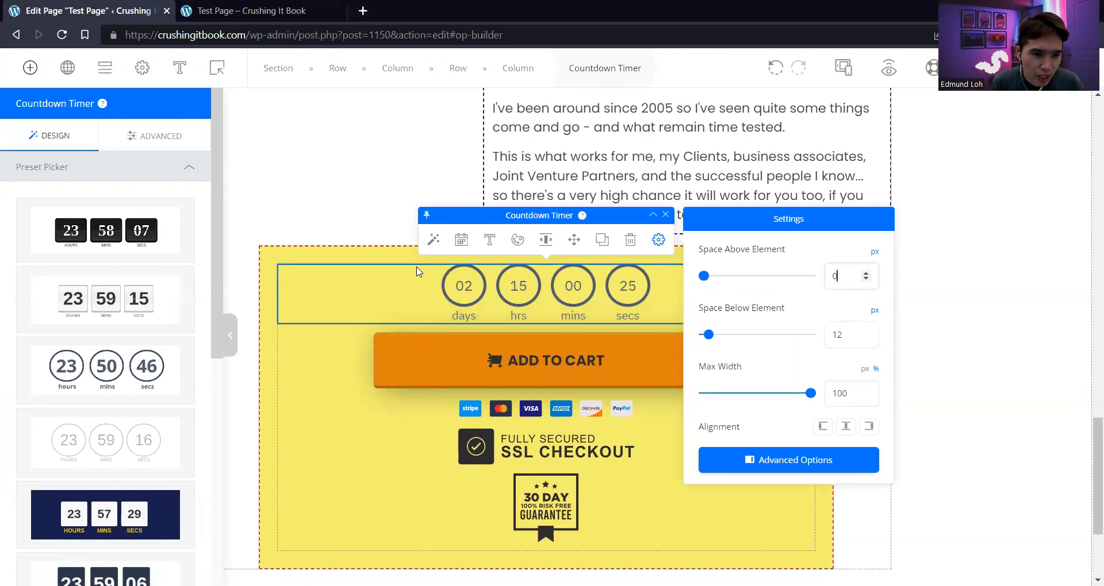
# Set the countdown's due date to 30 April 2023 at 08:00 PM in the date picker and its finish action to Hide Timer
pyautogui.click(462, 241)
pyautogui.click(742, 293)
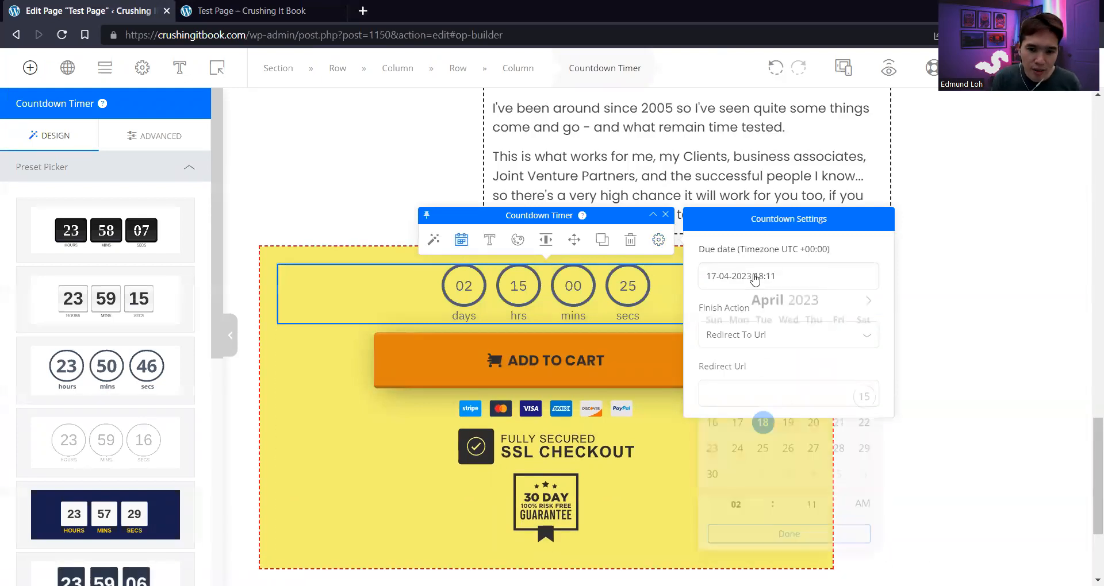
pyautogui.click(713, 484)
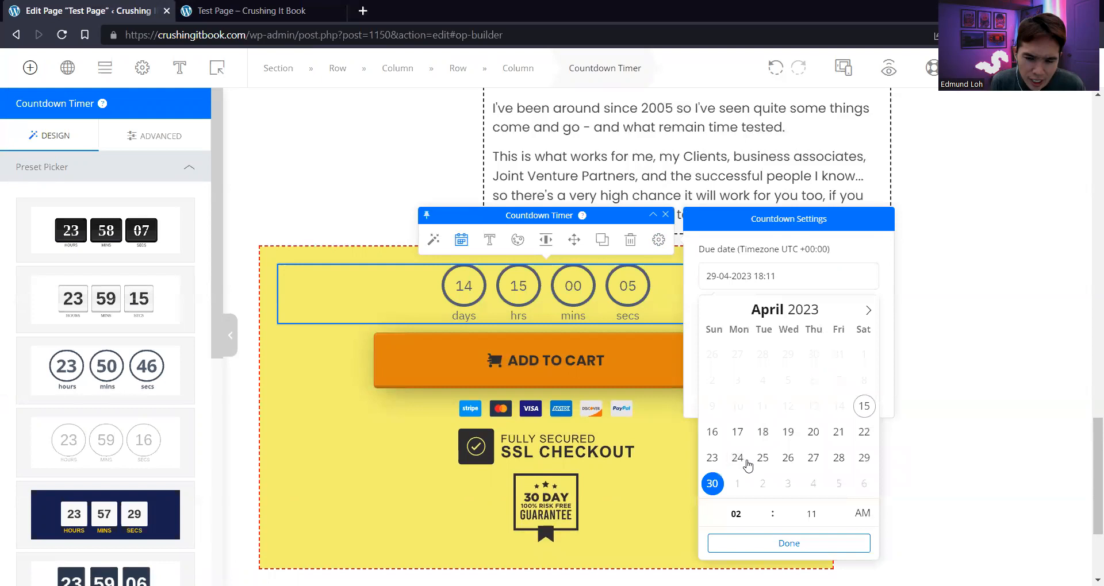
pyautogui.press('Tab')
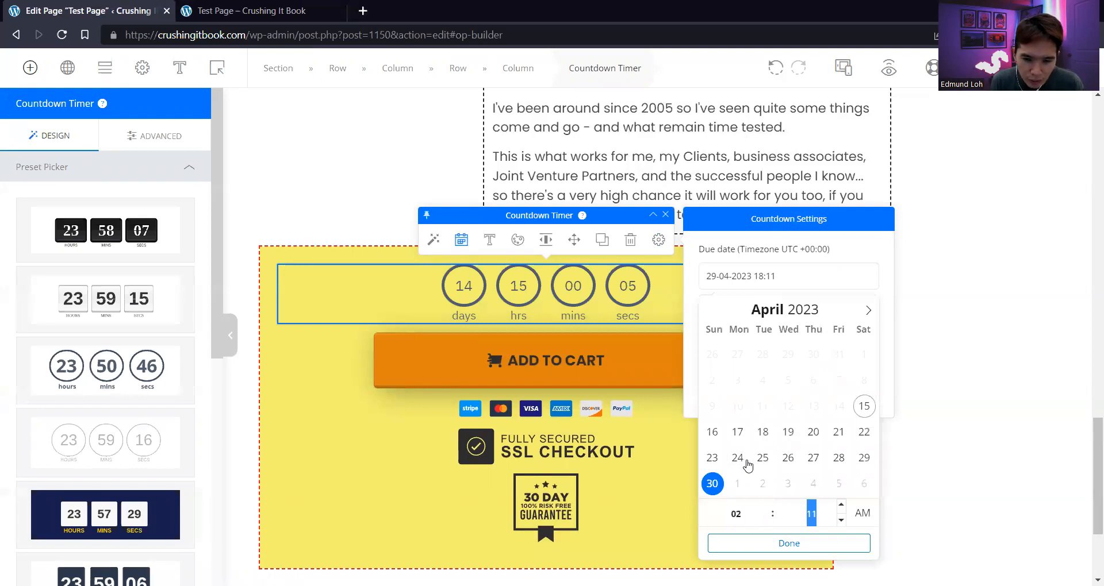
pyautogui.write('00')
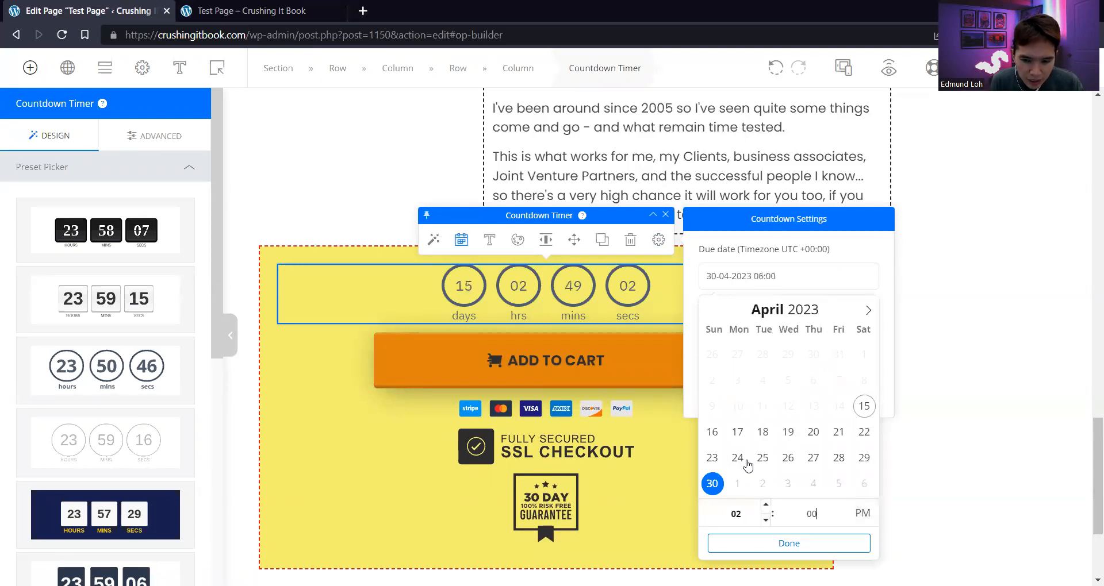
pyautogui.press('Up')
pyautogui.press('Up')
pyautogui.press('Up')
pyautogui.press('Up')
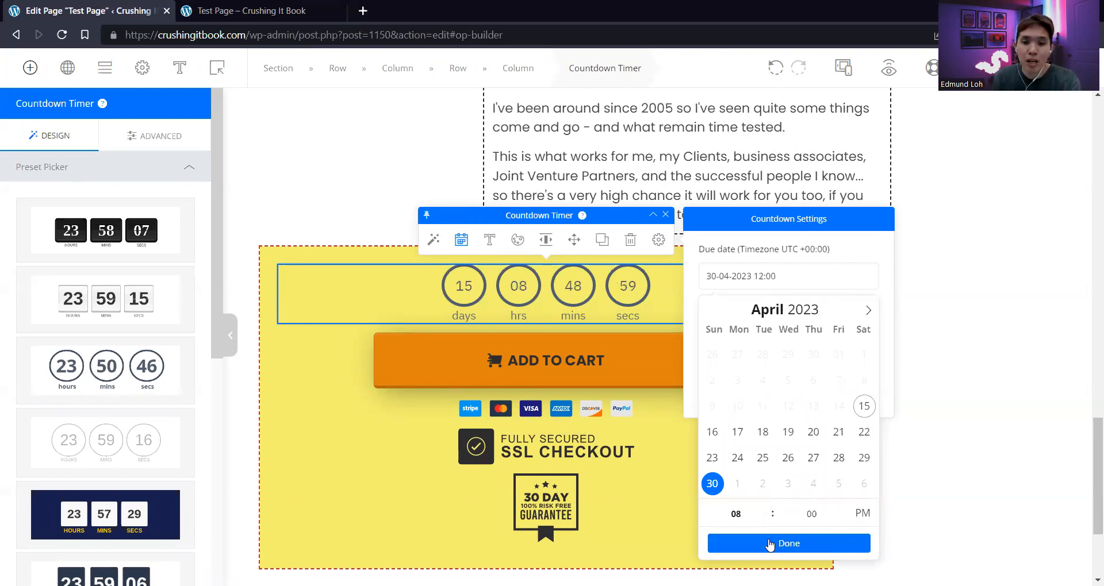
pyautogui.click(770, 545)
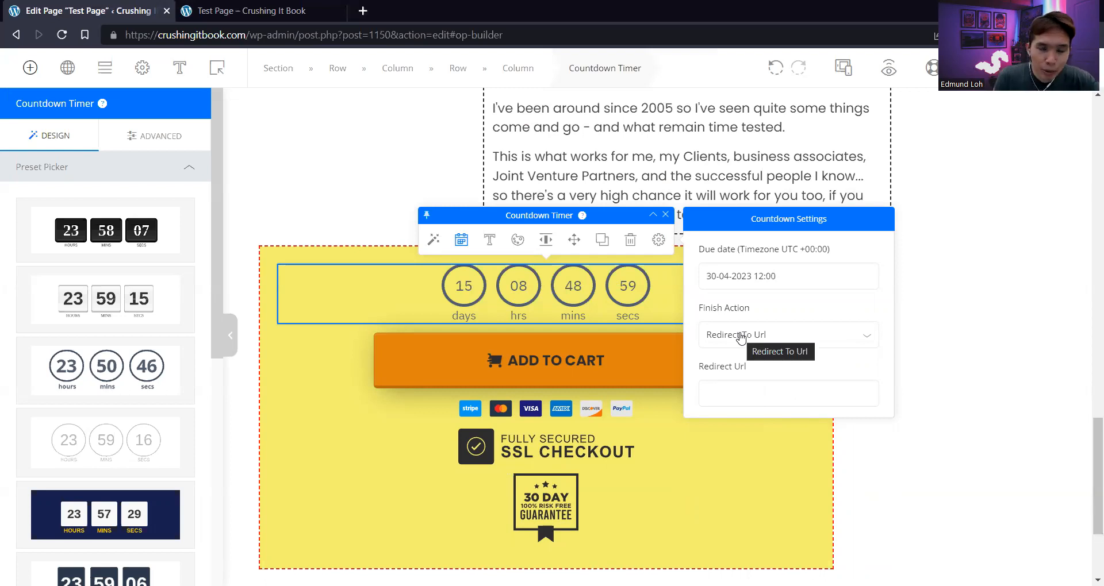
pyautogui.click(741, 338)
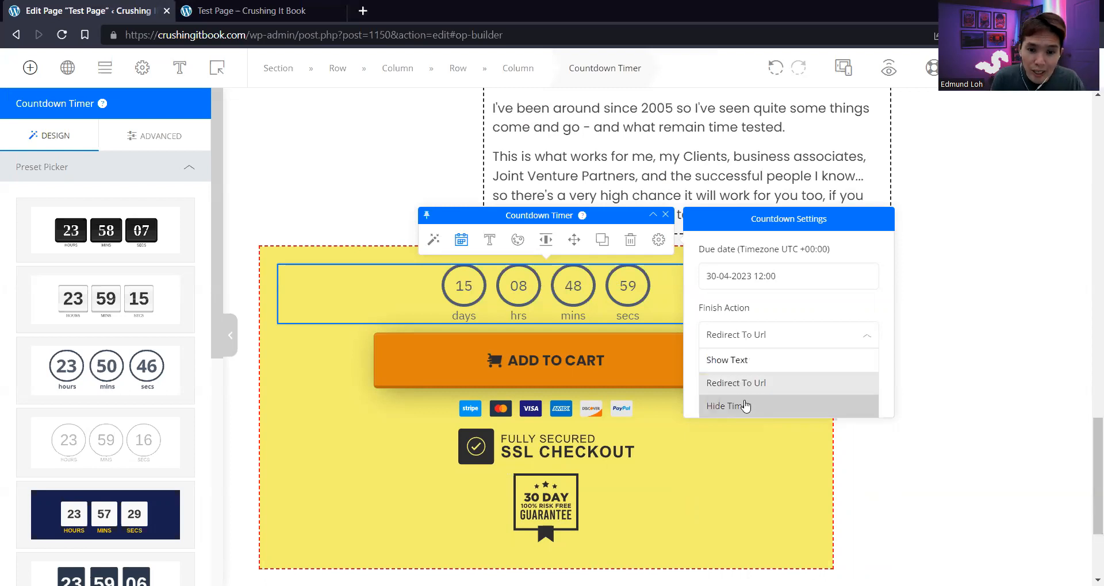
pyautogui.click(745, 407)
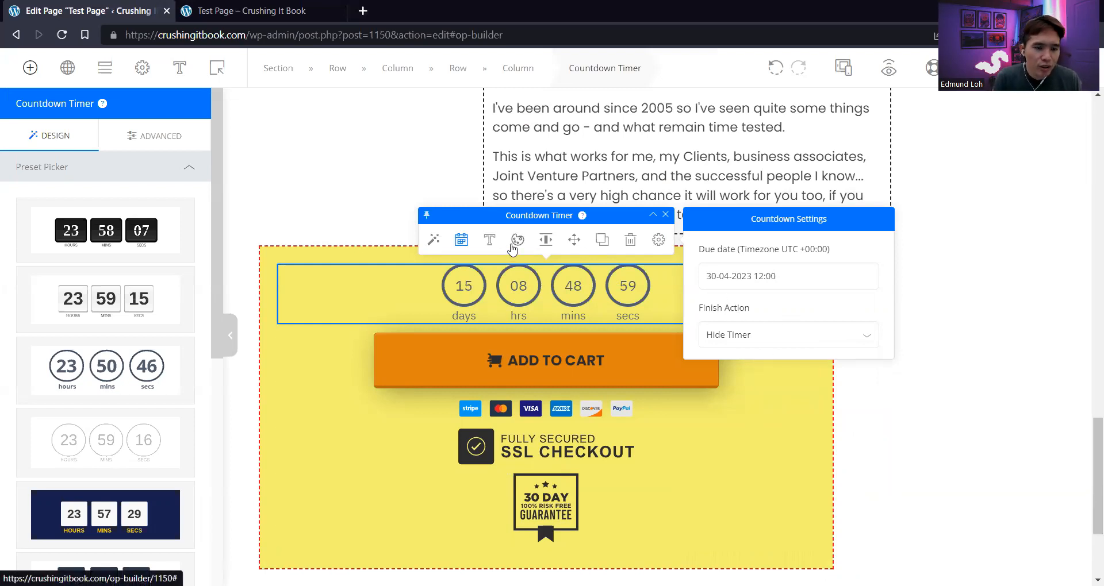
# Try #2d2d2d as the countdown timer's digits colour and settle on #474747
pyautogui.click(518, 240)
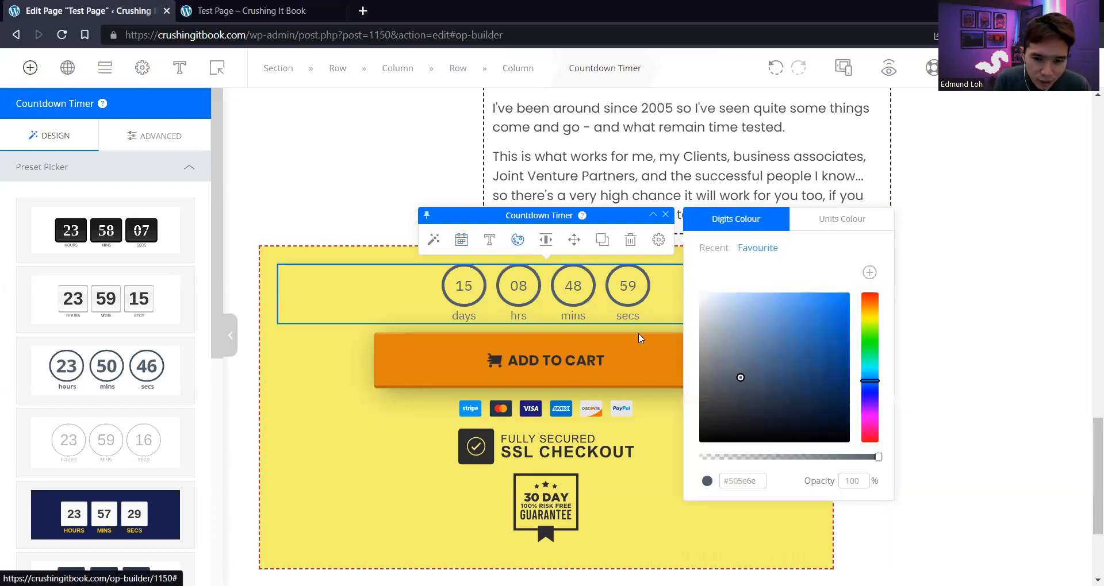
pyautogui.click(739, 405)
pyautogui.moveTo(738, 406)
pyautogui.mouseDown()
pyautogui.moveTo(740, 376)
pyautogui.moveTo(721, 414)
pyautogui.mouseUp()
pyautogui.moveTo(757, 482); pyautogui.dragTo(733, 481)
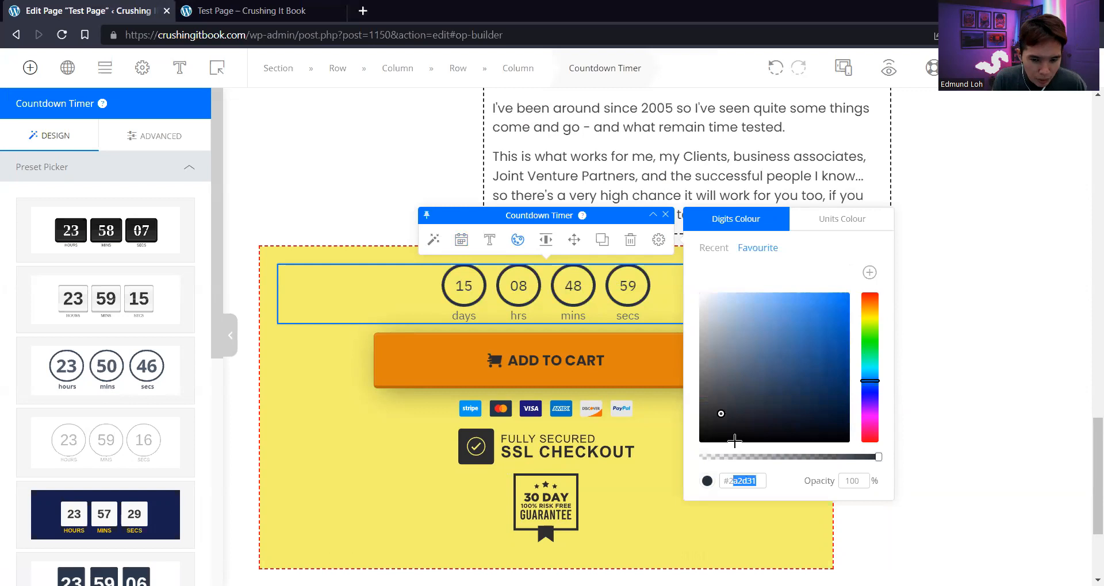
pyautogui.write('2d2d2d')
pyautogui.press('Return')
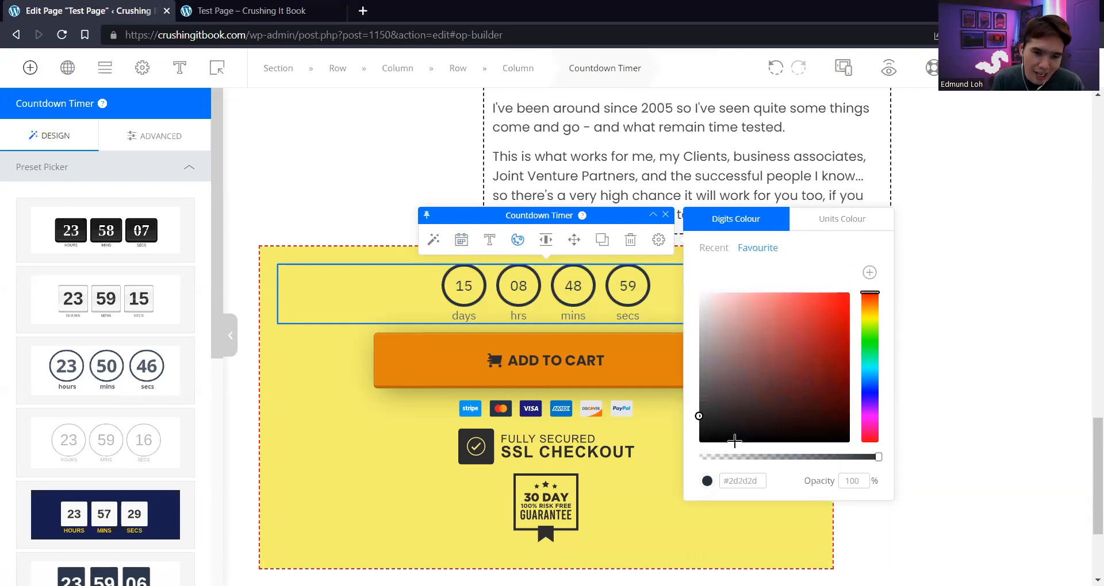
pyautogui.hotkey('ctrl', 'a')
pyautogui.write('474747')
pyautogui.press('Return')
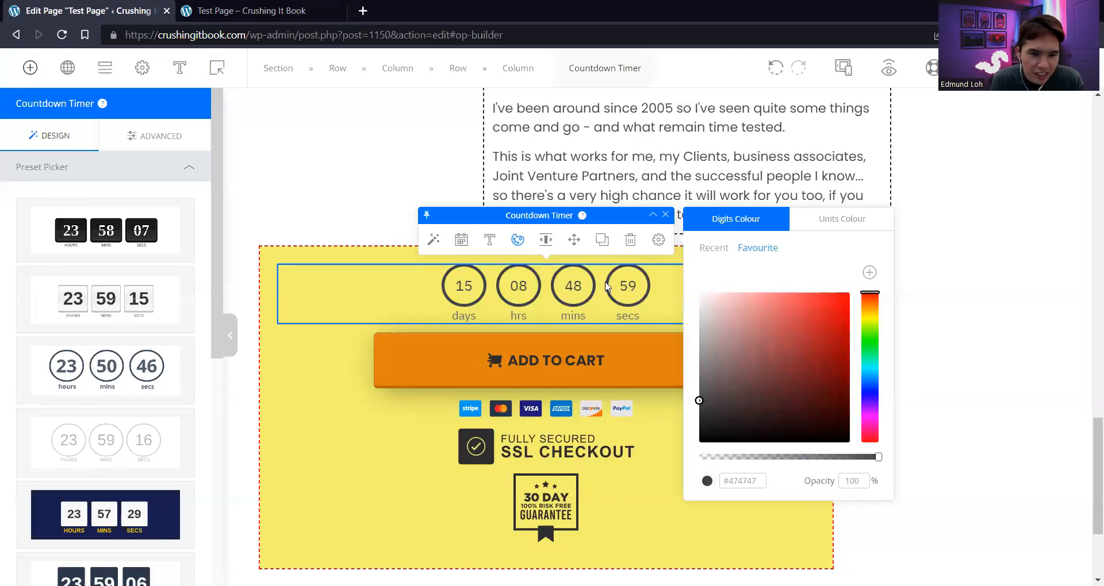
# Set the countdown timer's units colour to #2d2d2d
pyautogui.click(838, 222)
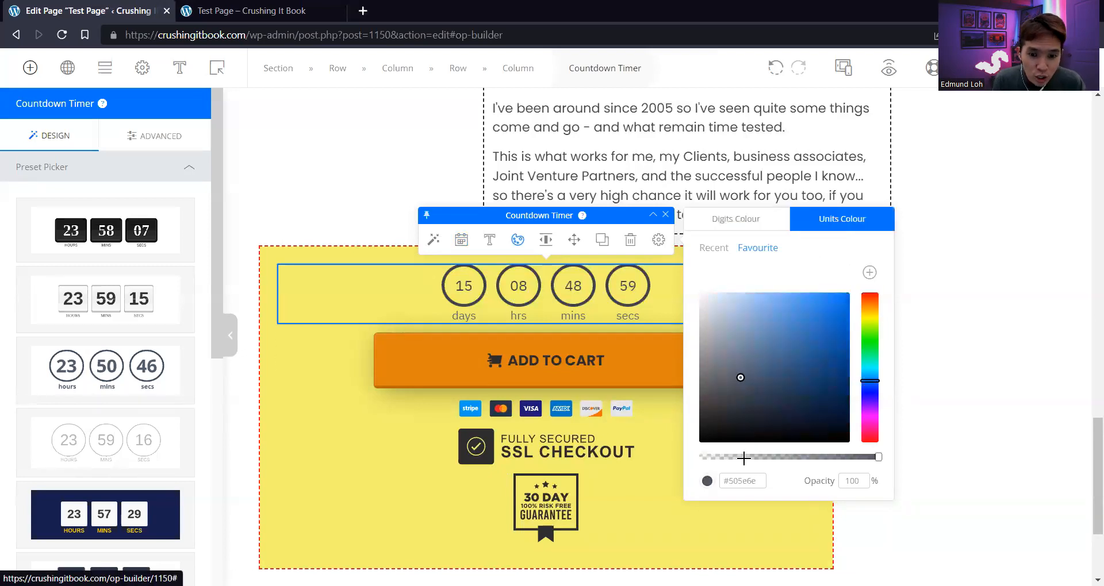
pyautogui.click(809, 296)
pyautogui.moveTo(870, 313); pyautogui.dragTo(870, 395)
pyautogui.tripleClick(743, 481)
pyautogui.write('#2d2d2d')
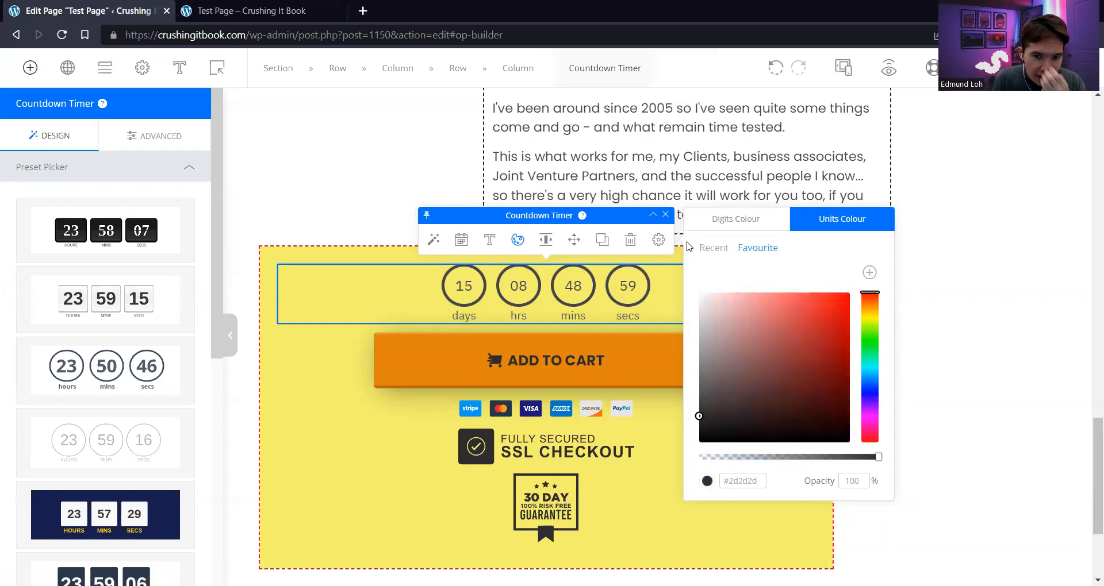
# Change the countdown timer's font family to Poppins
pyautogui.click(489, 241)
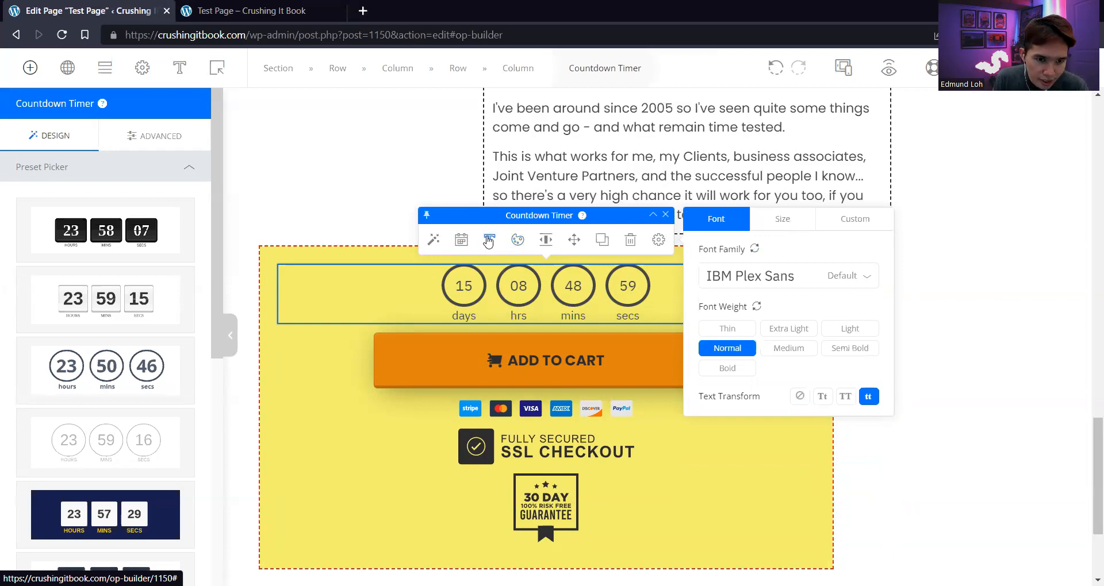
pyautogui.click(745, 277)
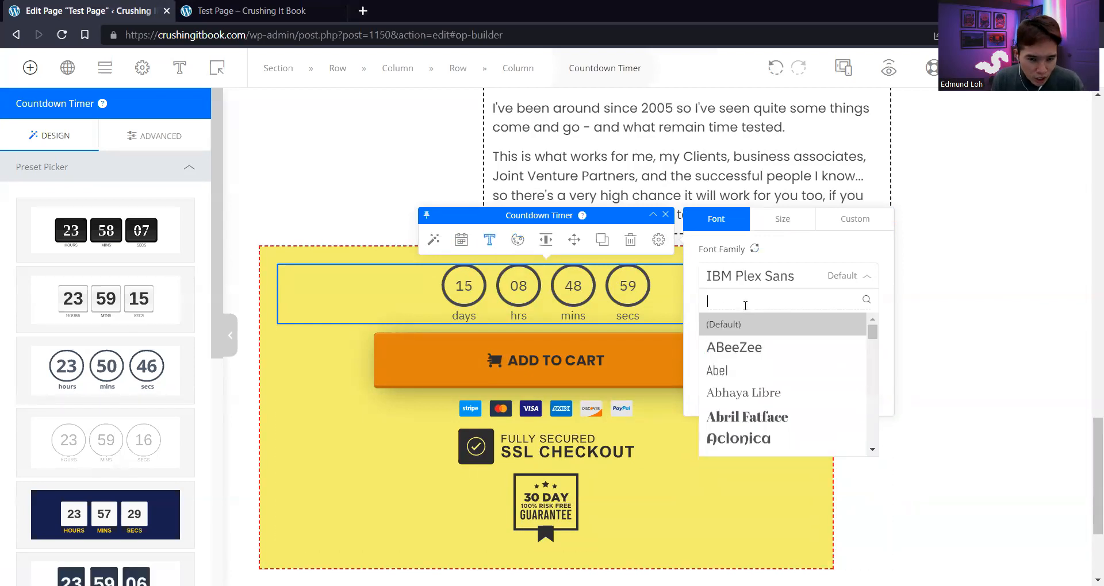
pyautogui.write('pp')
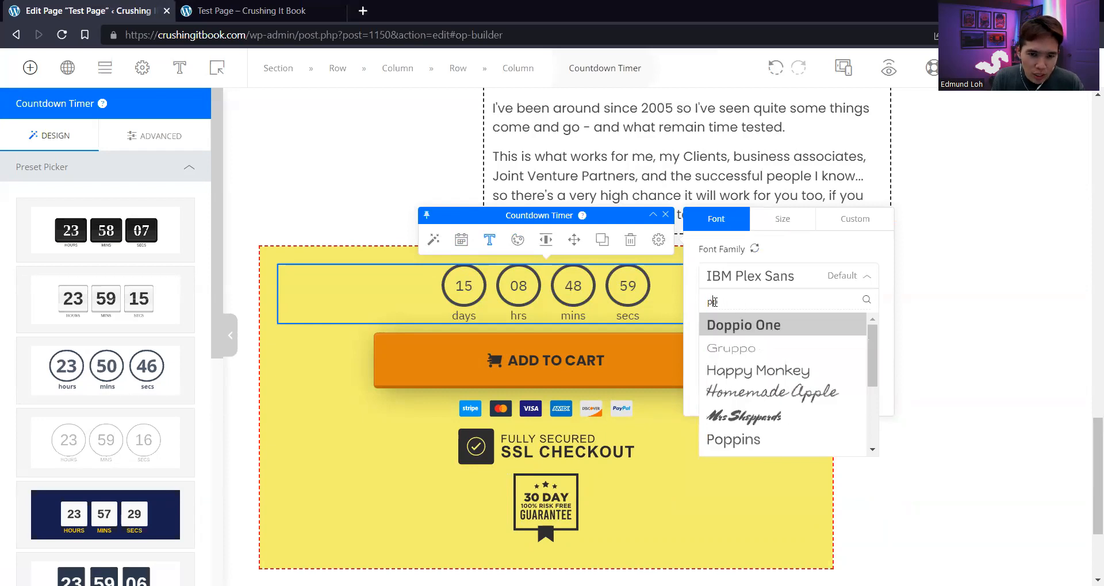
pyautogui.press('BackSpace')
pyautogui.write('opp')
pyautogui.click(736, 325)
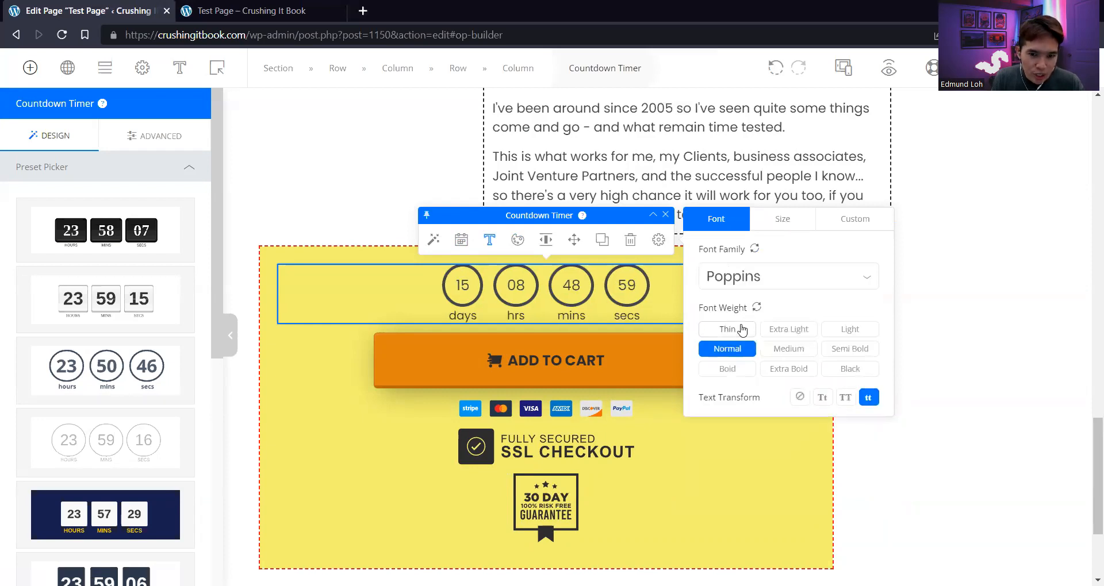
# Set the countdown timer's digits font size to 20 px and units font size to 14 px, and deselect the timer
pyautogui.click(781, 223)
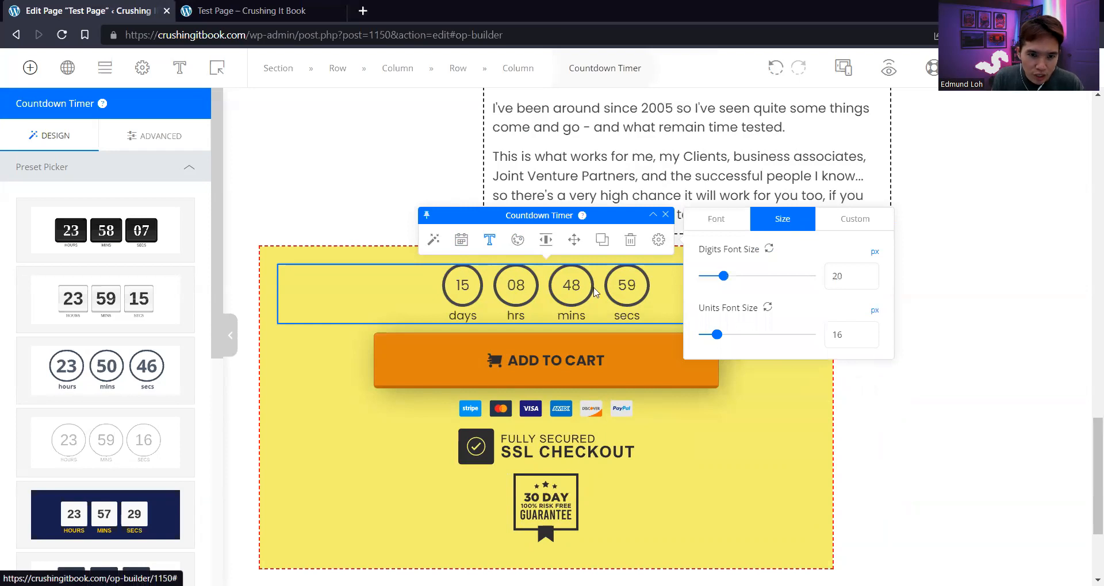
pyautogui.moveTo(724, 276)
pyautogui.mouseDown()
pyautogui.moveTo(789, 285)
pyautogui.moveTo(738, 286)
pyautogui.mouseUp()
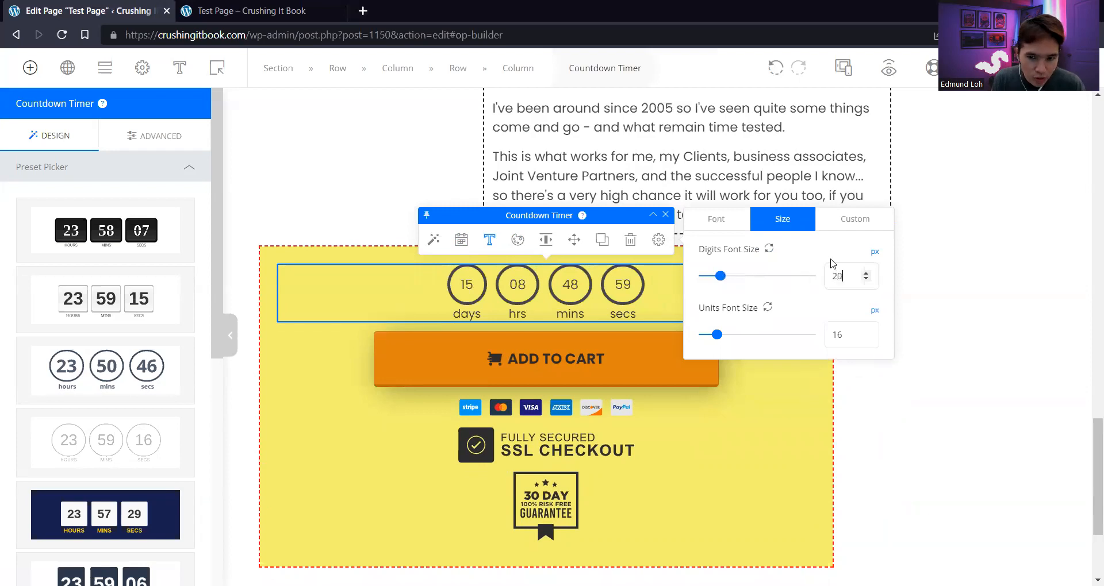
pyautogui.write('20')
pyautogui.click(848, 229)
pyautogui.click(782, 223)
pyautogui.moveTo(716, 334); pyautogui.dragTo(713, 339)
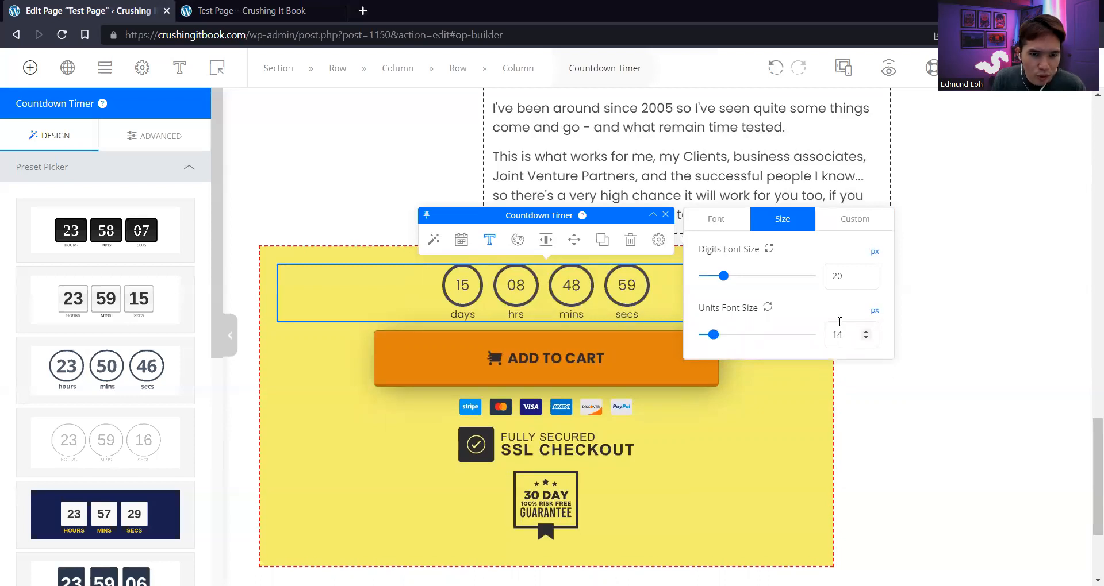
pyautogui.click(847, 228)
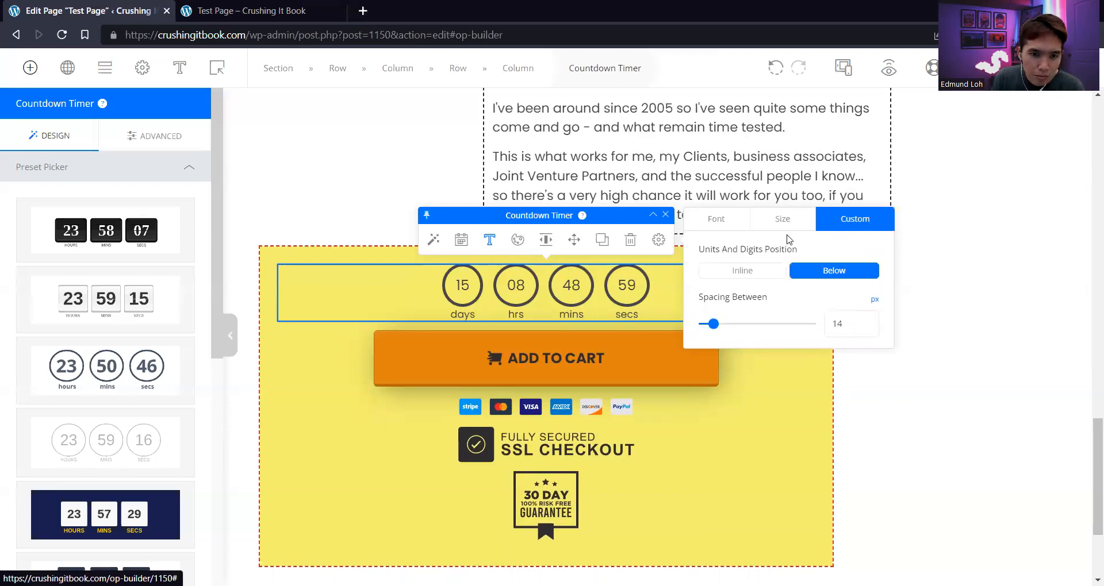
pyautogui.click(658, 241)
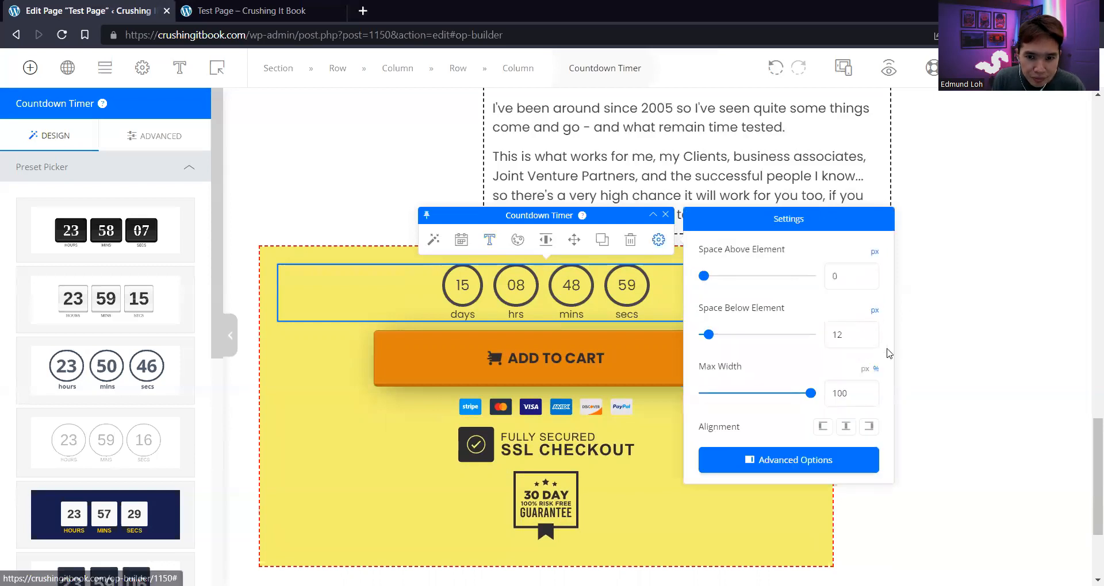
pyautogui.click(936, 327)
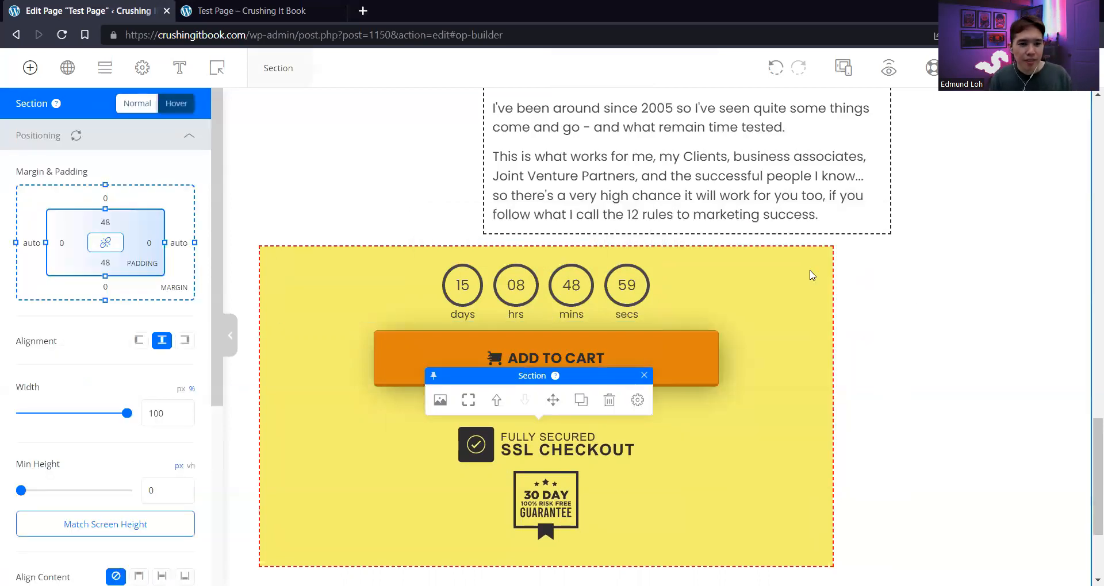
# Copy the Crushing It book image and paste it below the countdown timer in the yellow box
pyautogui.scroll(5, 729, 304)
pyautogui.scroll(-2, 729, 304)
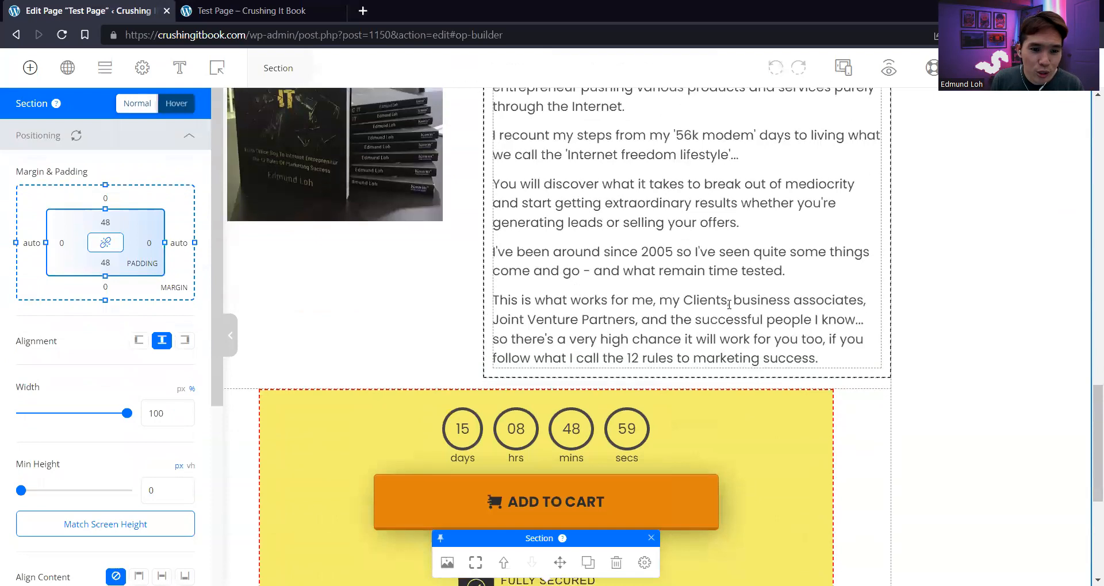
pyautogui.scroll(-2, 729, 304)
pyautogui.scroll(3, 382, 255)
pyautogui.click(364, 232)
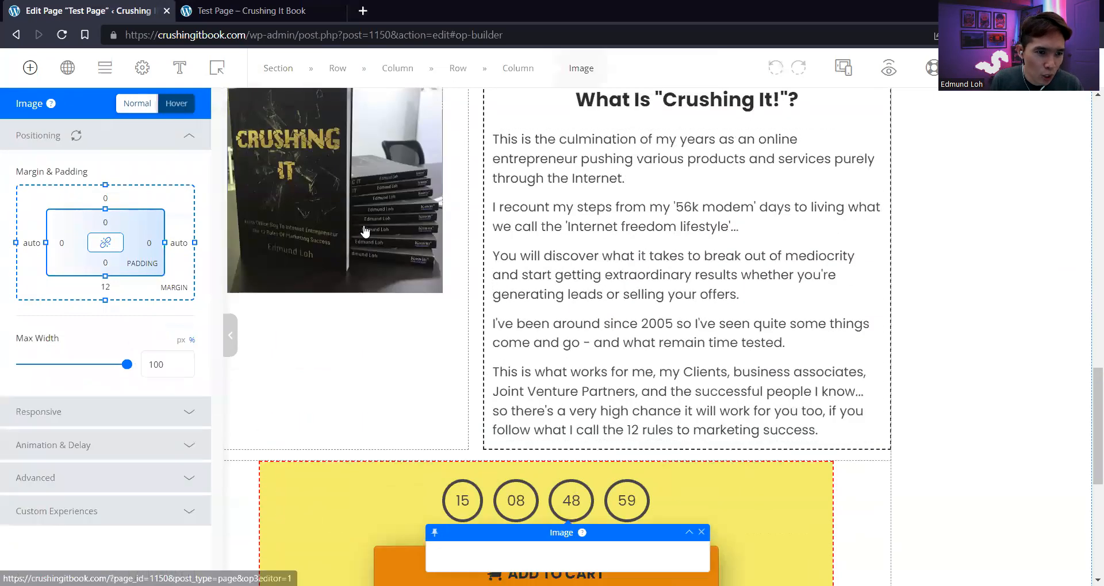
pyautogui.rightClick(365, 231)
pyautogui.scroll(-3, 495, 324)
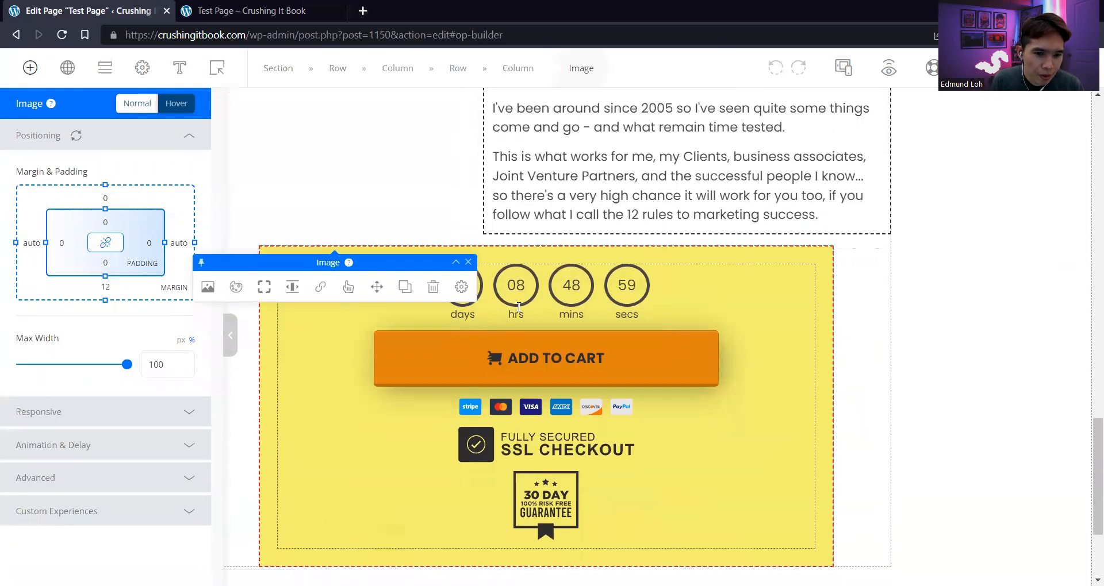
pyautogui.scroll(2, 470, 326)
pyautogui.scroll(-5, 470, 326)
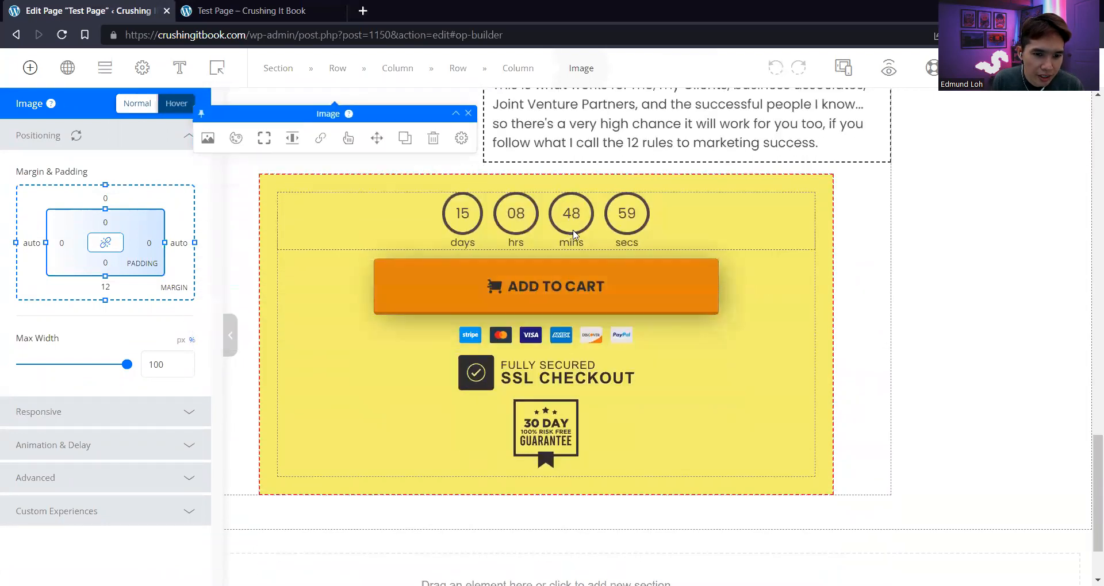
pyautogui.rightClick(597, 237)
pyautogui.click(639, 286)
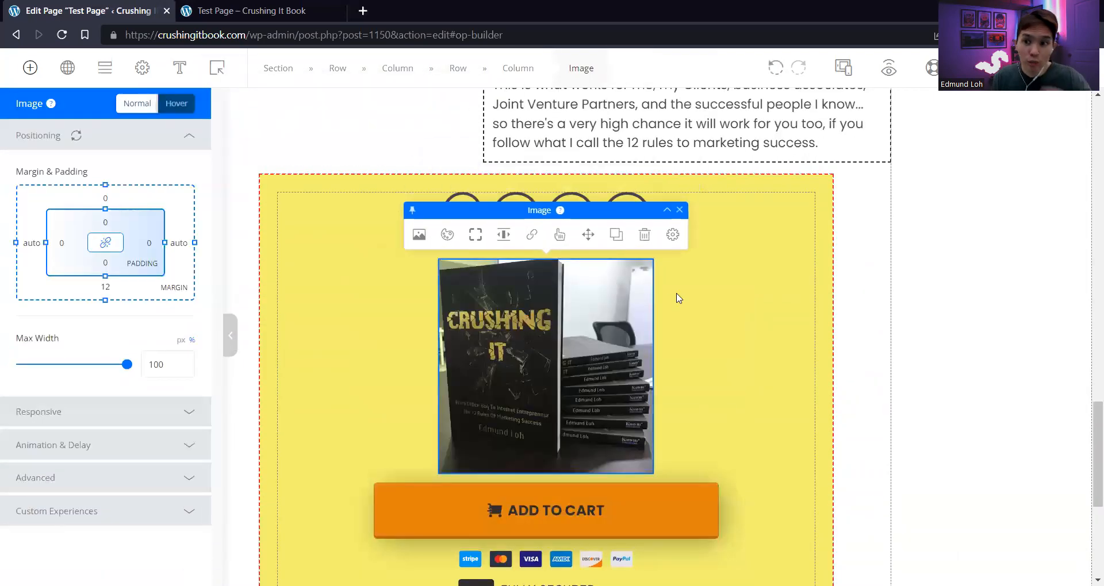
pyautogui.click(983, 318)
# Set the space below the pasted book image to 24 px and deselect it
pyautogui.scroll(-2, 966, 318)
pyautogui.scroll(2, 705, 280)
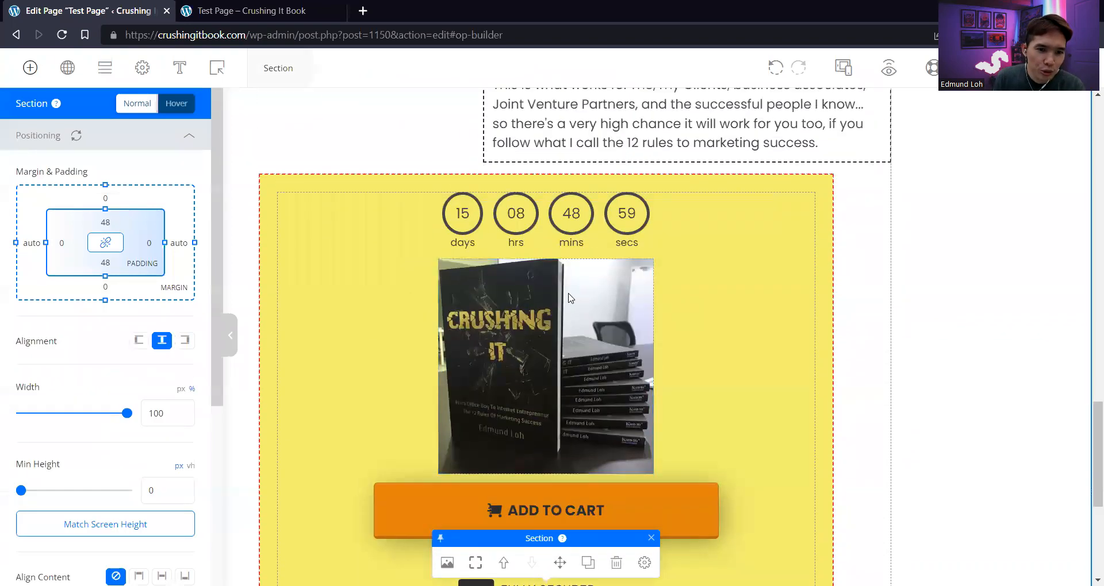
pyautogui.click(638, 287)
pyautogui.click(672, 234)
pyautogui.doubleClick(854, 330)
pyautogui.write('24')
pyautogui.click(952, 285)
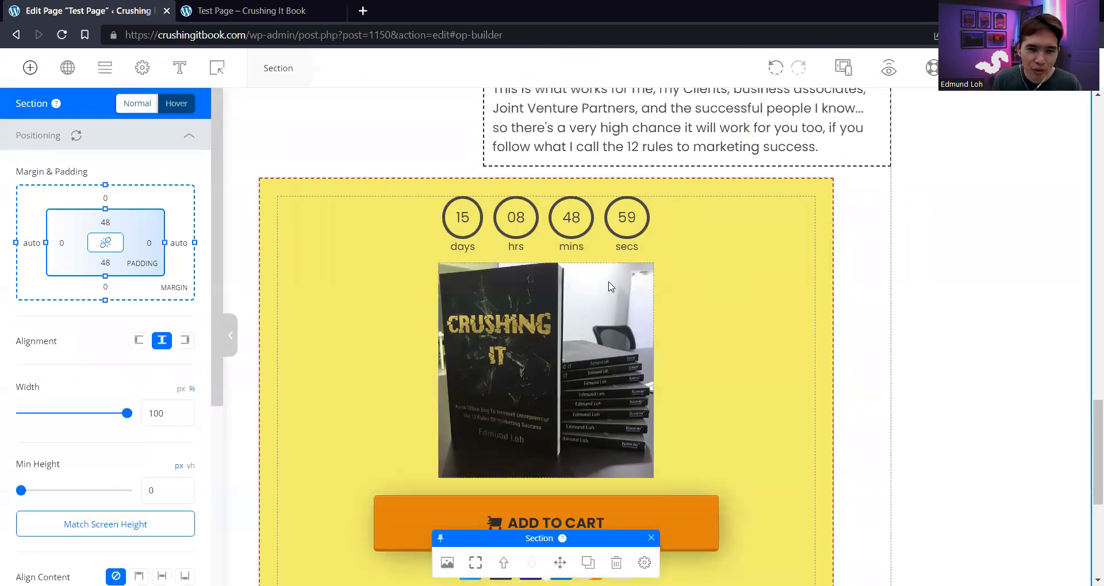
pyautogui.scroll(3, 578, 275)
pyautogui.scroll(-4, 576, 274)
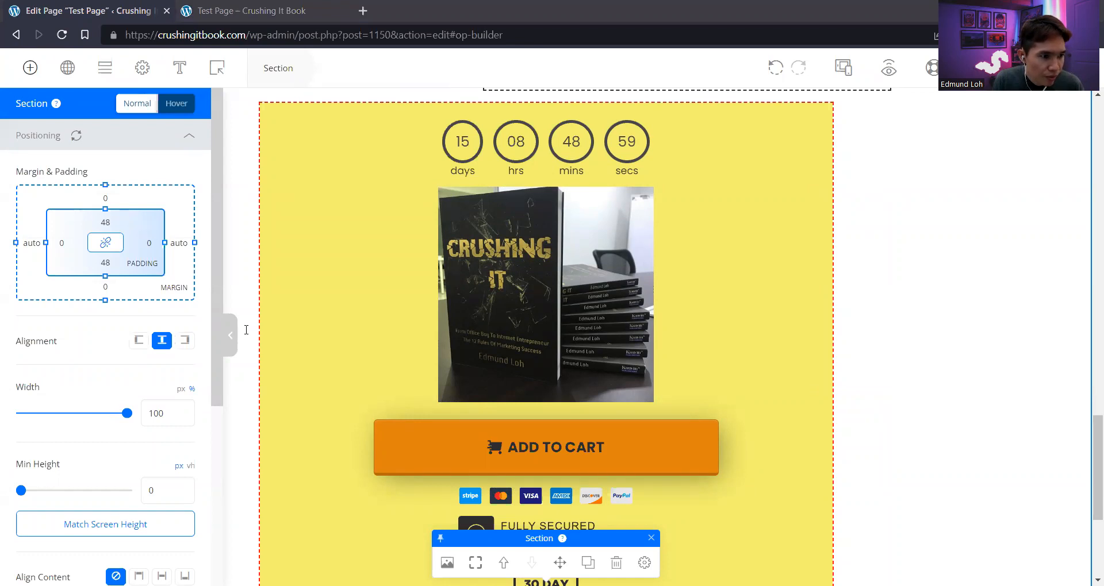
pyautogui.scroll(1, 903, 347)
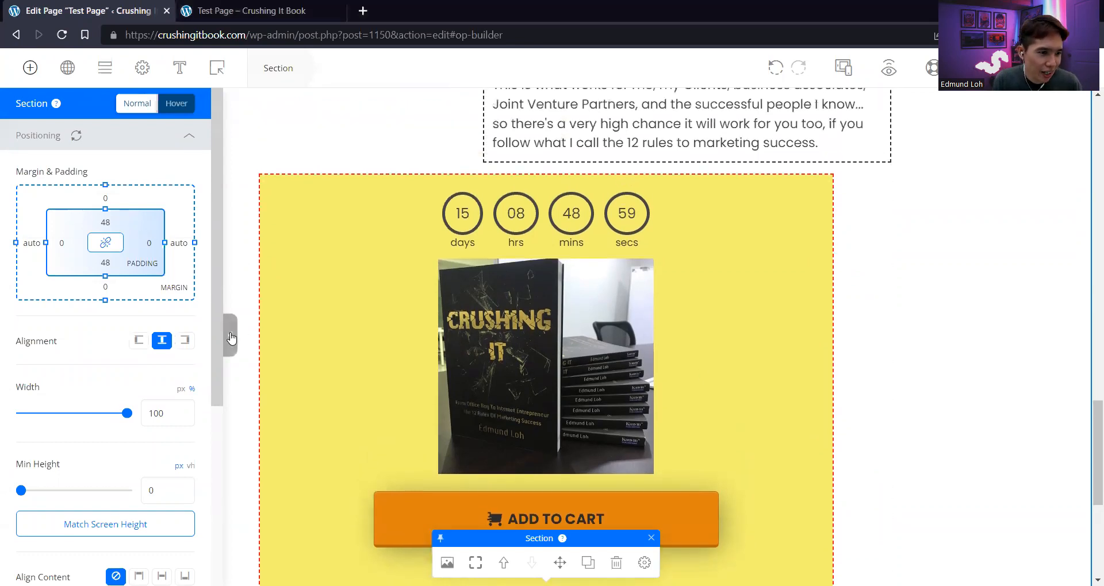
# Add a headline between the countdown timer and the book image reading "ONLY LIMITED COPIES AVAILABLE!"
pyautogui.click(231, 336)
pyautogui.scroll(4, 231, 322)
pyautogui.scroll(-4, 177, 214)
pyautogui.click(30, 68)
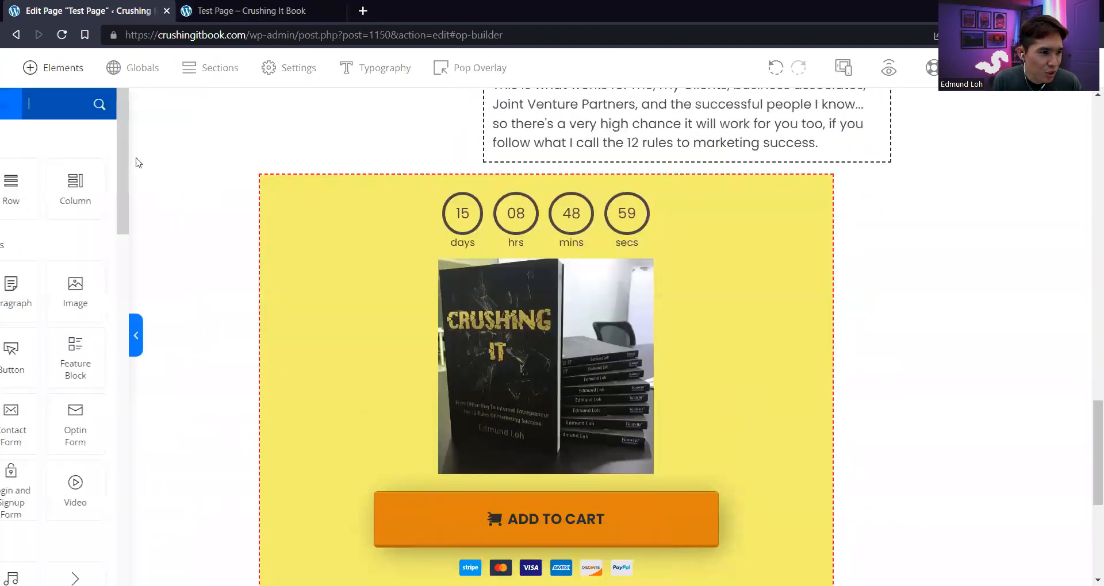
pyautogui.moveTo(44, 290); pyautogui.dragTo(481, 266)
pyautogui.tripleClick(481, 268)
pyautogui.hotkey('ctrl', 'v')
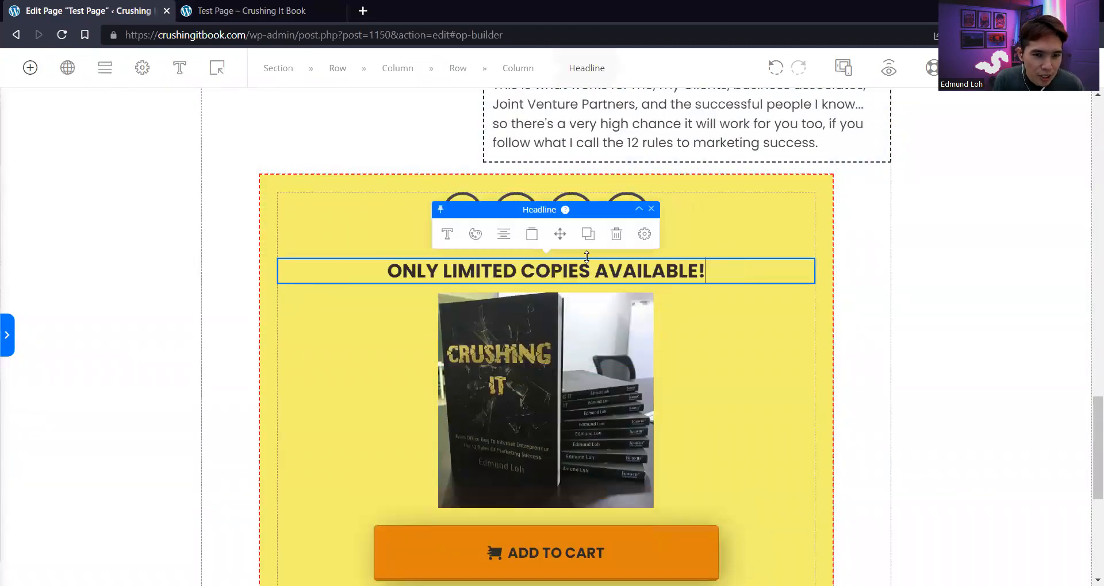
# Set the space below the "ONLY LIMITED COPIES AVAILABLE!" headline to 30 px and deselect it
pyautogui.click(643, 240)
pyautogui.moveTo(829, 328); pyautogui.dragTo(798, 312)
pyautogui.write('30')
pyautogui.click(822, 274)
pyautogui.click(955, 314)
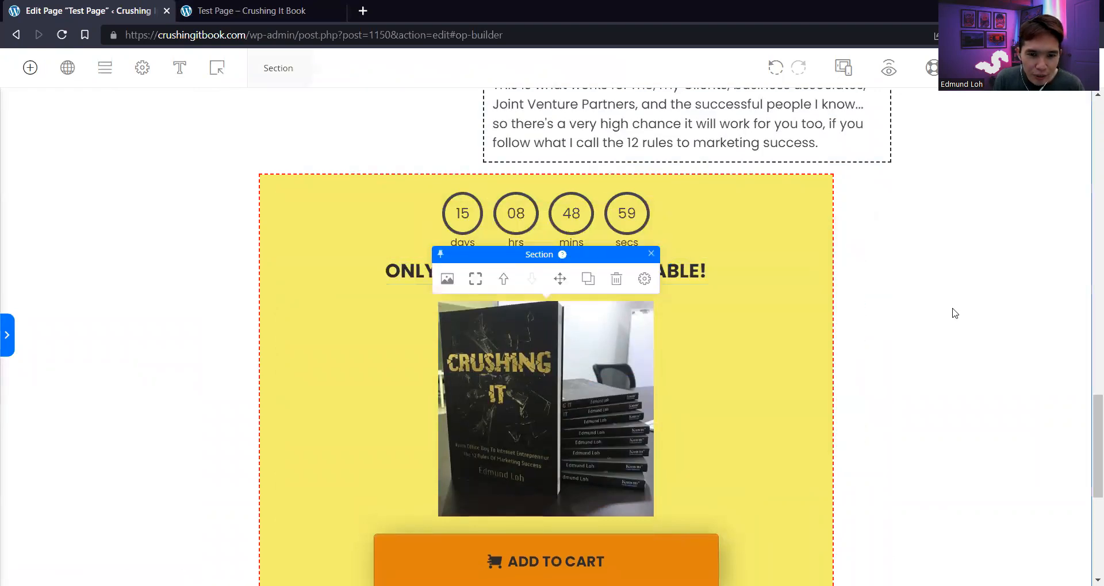
# Try to give the limited-copies headline text a white background highlight
pyautogui.click(666, 269)
pyautogui.tripleClick(665, 269)
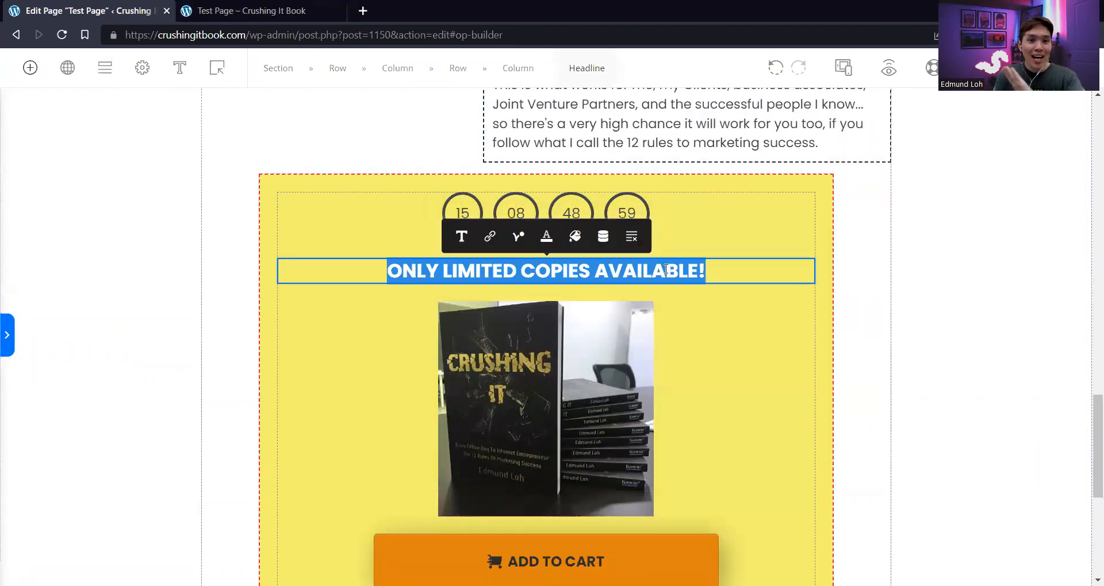
pyautogui.click(756, 278)
pyautogui.moveTo(364, 272); pyautogui.dragTo(713, 271)
pyautogui.click(577, 241)
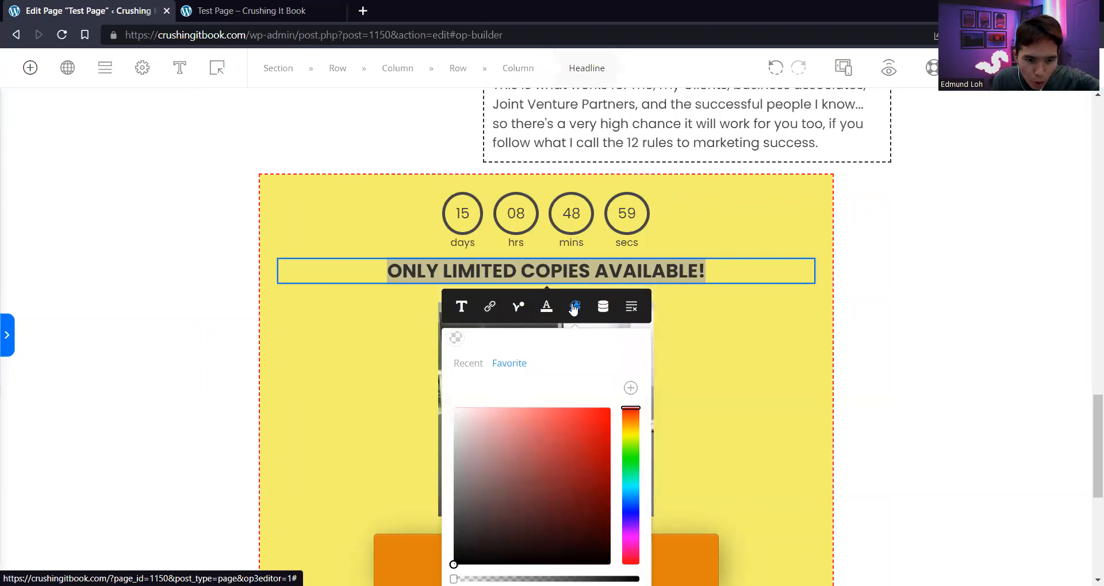
pyautogui.click(597, 424)
pyautogui.moveTo(627, 443)
pyautogui.mouseDown()
pyautogui.moveTo(633, 434)
pyautogui.moveTo(598, 453)
pyautogui.mouseUp()
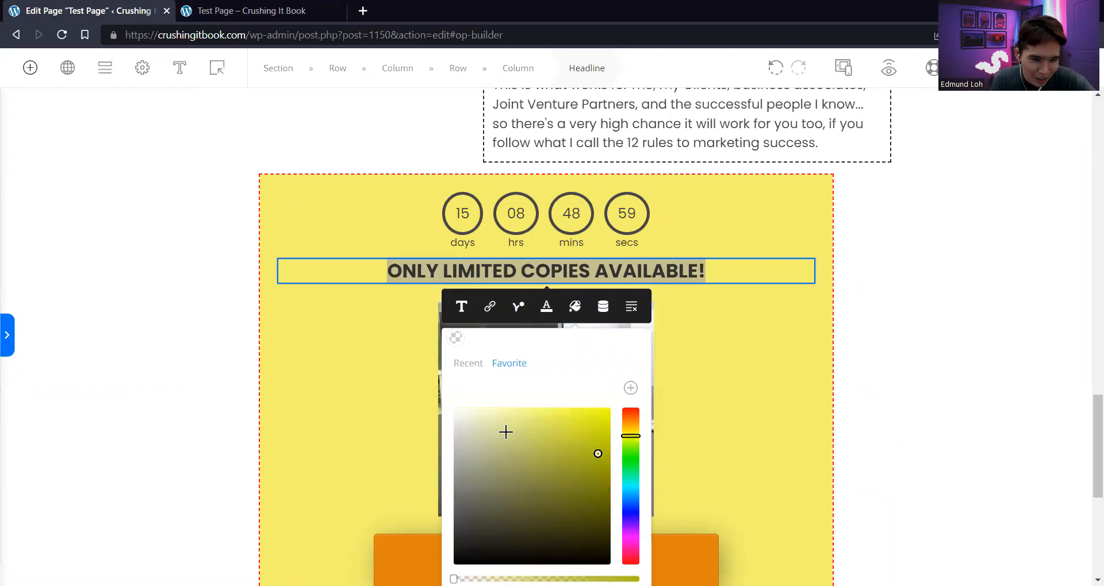
pyautogui.moveTo(485, 416); pyautogui.dragTo(450, 404)
pyautogui.click(754, 346)
# Give the limited-copies headline text a bright green background highlight at 100% opacity
pyautogui.moveTo(725, 279); pyautogui.dragTo(241, 254)
pyautogui.click(577, 260)
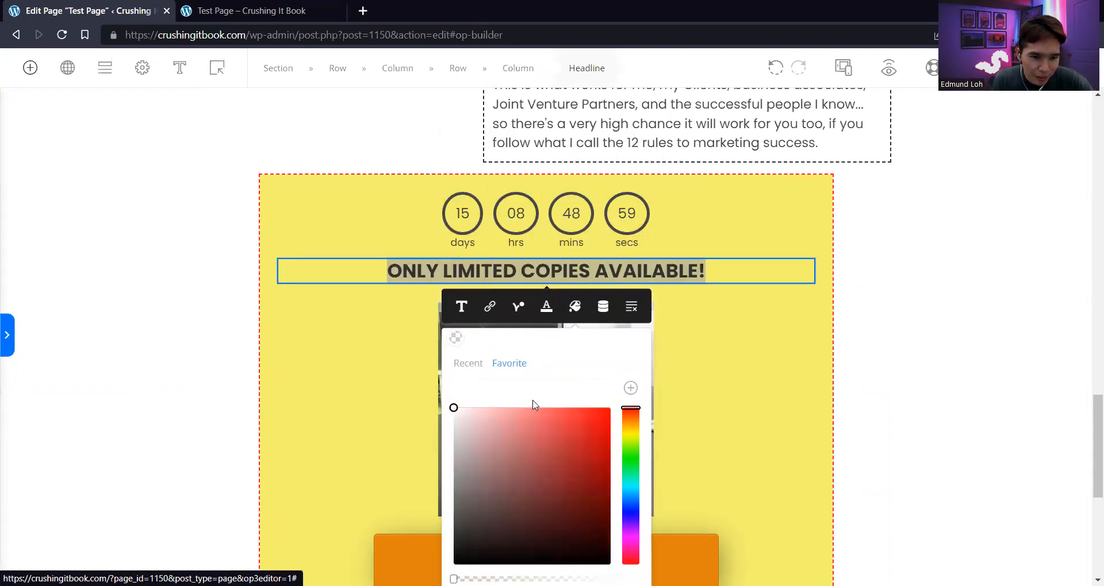
pyautogui.click(622, 434)
pyautogui.moveTo(587, 452)
pyautogui.mouseDown()
pyautogui.moveTo(592, 461)
pyautogui.moveTo(608, 431)
pyautogui.moveTo(605, 409)
pyautogui.mouseUp()
pyautogui.click(631, 461)
pyautogui.click(735, 336)
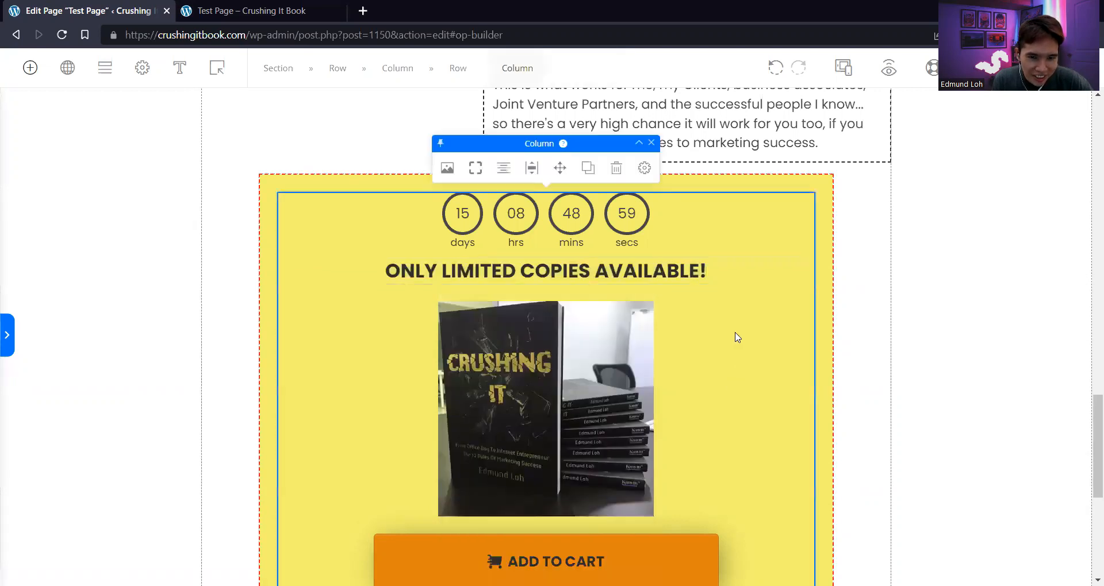
pyautogui.click(732, 274)
pyautogui.click(575, 237)
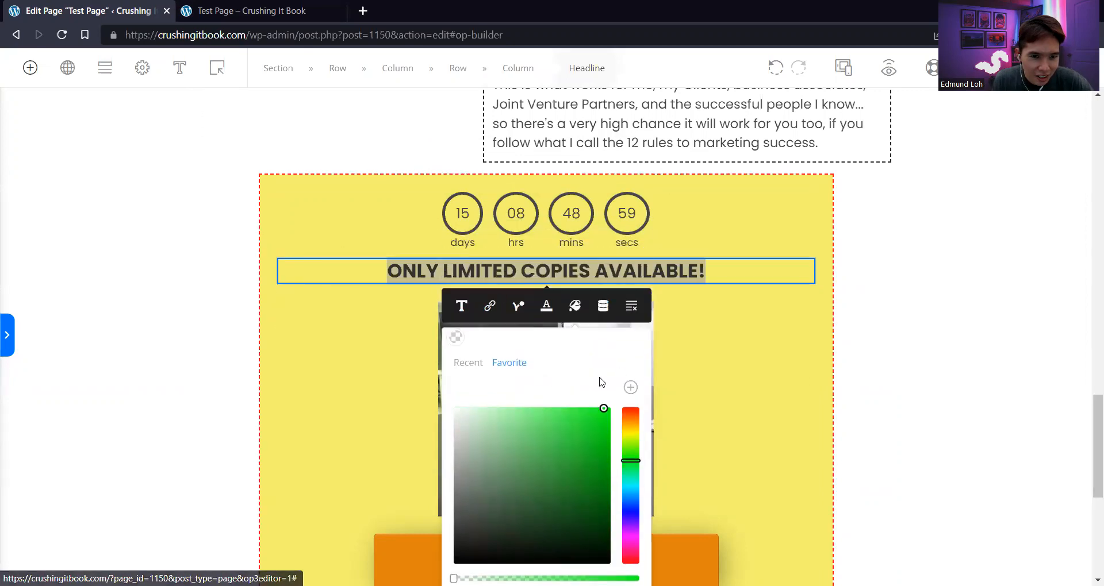
pyautogui.scroll(-3, 473, 295)
pyautogui.moveTo(452, 435); pyautogui.dragTo(645, 431)
pyautogui.click(702, 226)
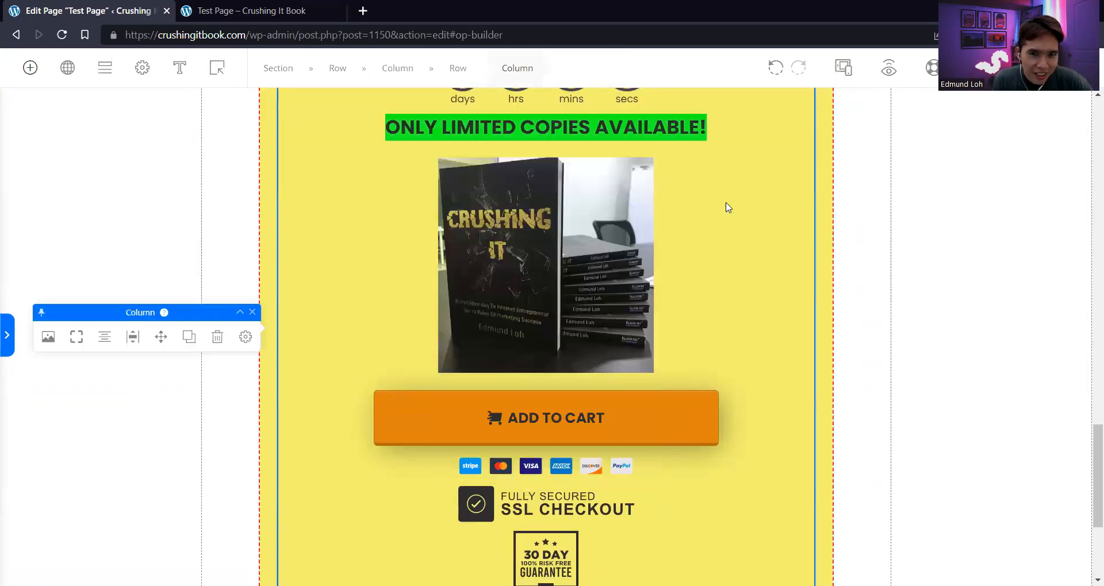
# Change the background highlight of the limited-copies headline text to bright red
pyautogui.scroll(2, 725, 205)
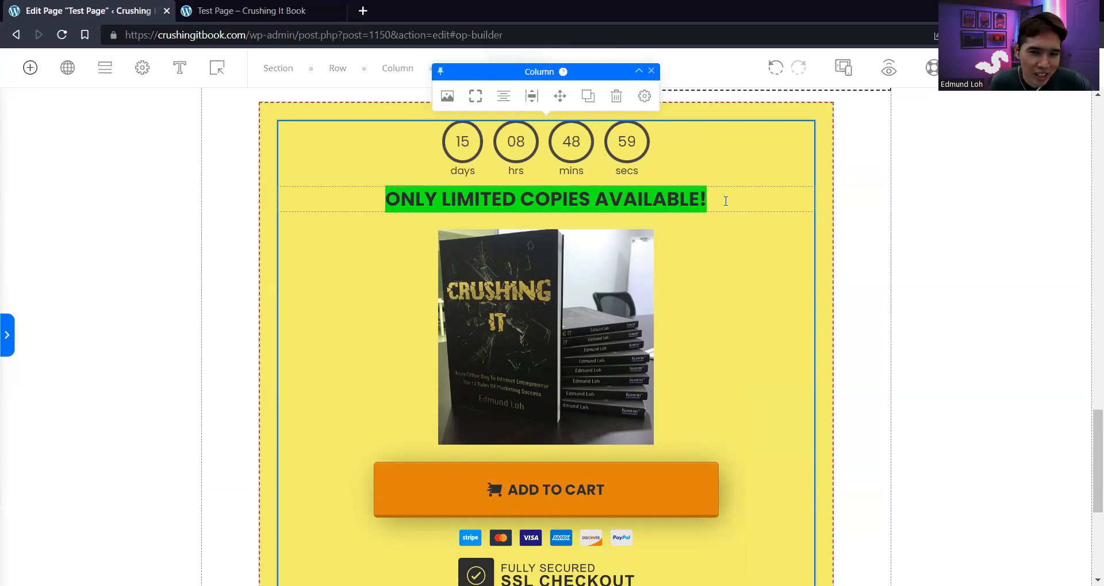
pyautogui.moveTo(726, 201); pyautogui.dragTo(370, 172)
pyautogui.click(578, 166)
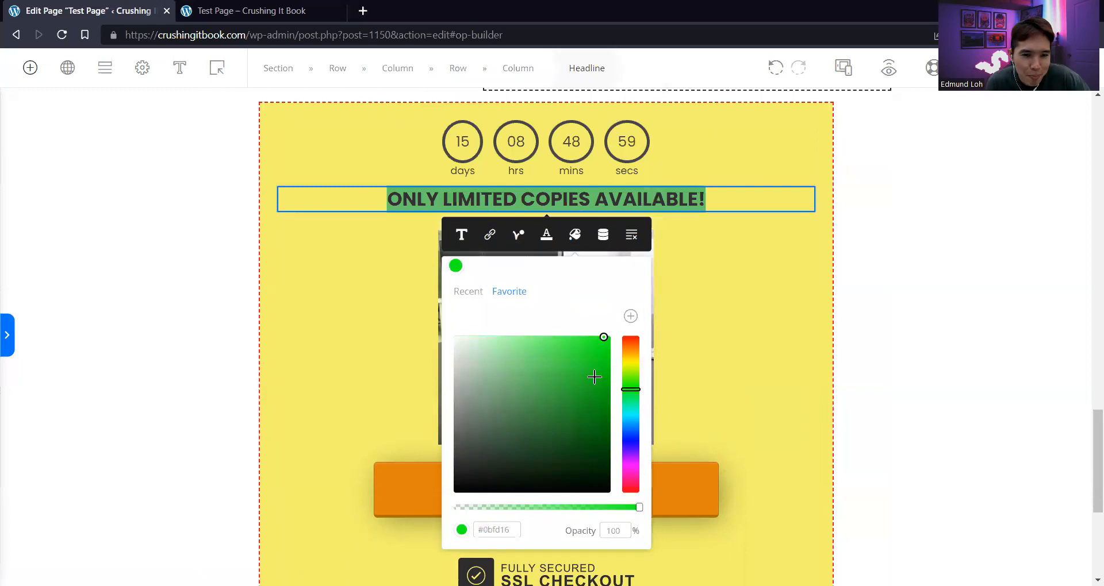
pyautogui.moveTo(631, 387); pyautogui.dragTo(641, 316)
pyautogui.moveTo(616, 352)
pyautogui.mouseDown()
pyautogui.moveTo(596, 363)
pyautogui.moveTo(603, 346)
pyautogui.mouseUp()
pyautogui.click(728, 297)
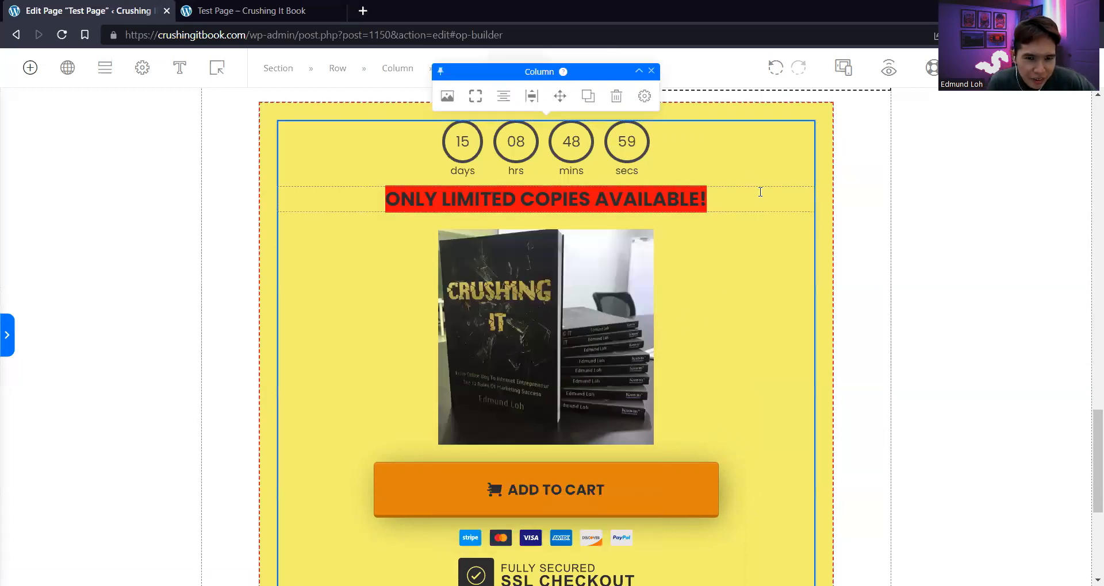
# Change the text colour of the red-highlighted headline to white
pyautogui.moveTo(759, 192); pyautogui.dragTo(345, 201)
pyautogui.click(551, 166)
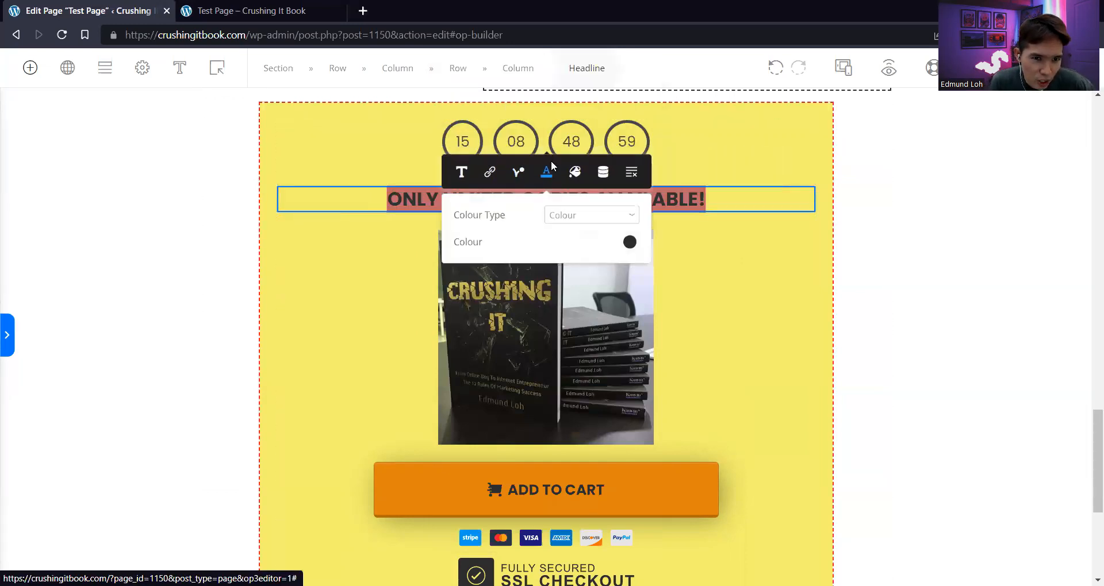
pyautogui.click(379, 199)
pyautogui.click(413, 198)
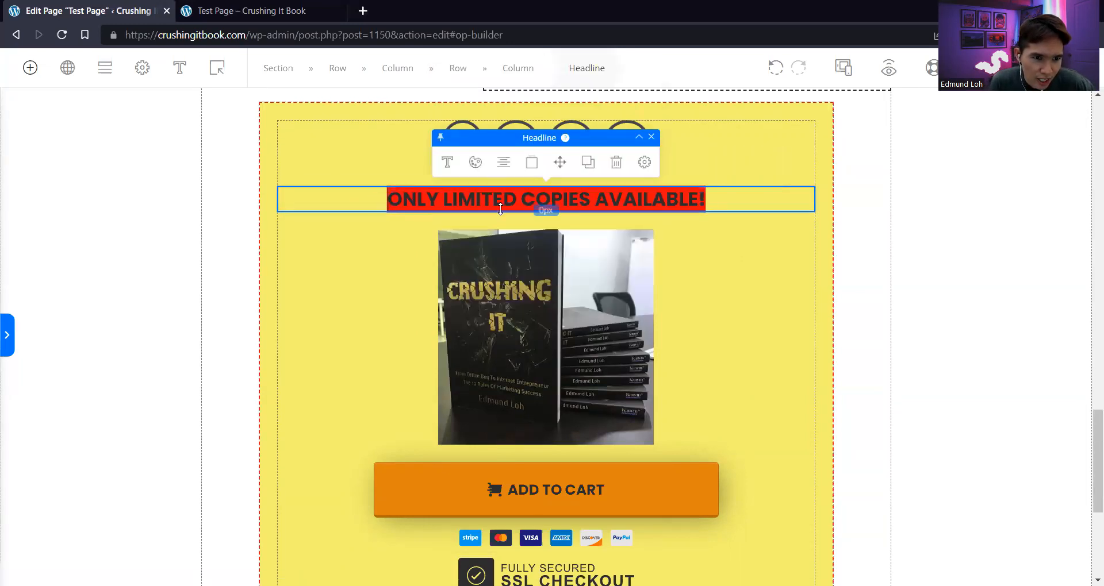
pyautogui.click(475, 163)
pyautogui.click(333, 254)
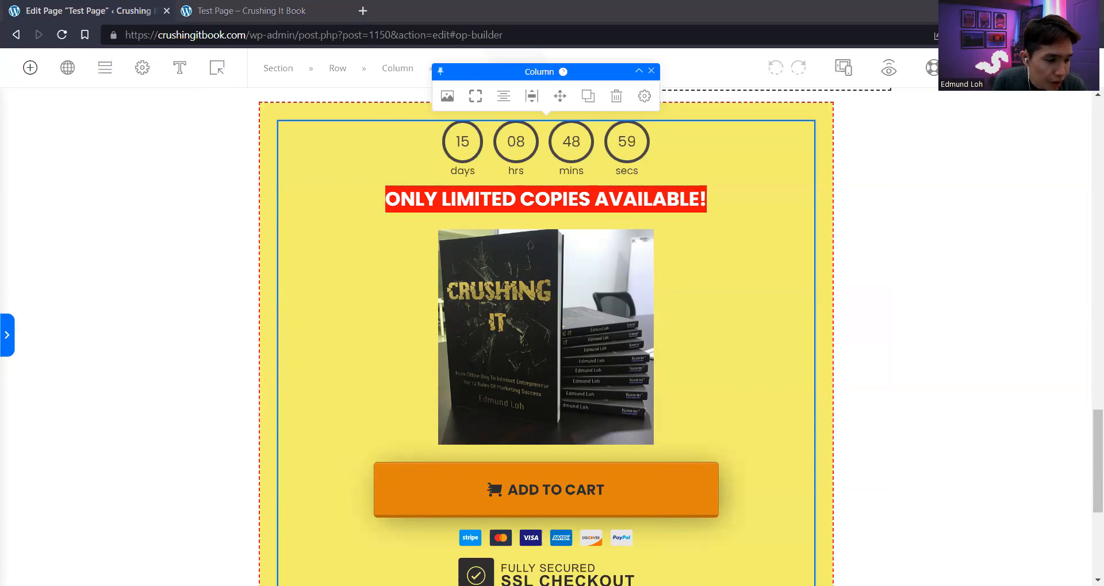
pyautogui.click(408, 119)
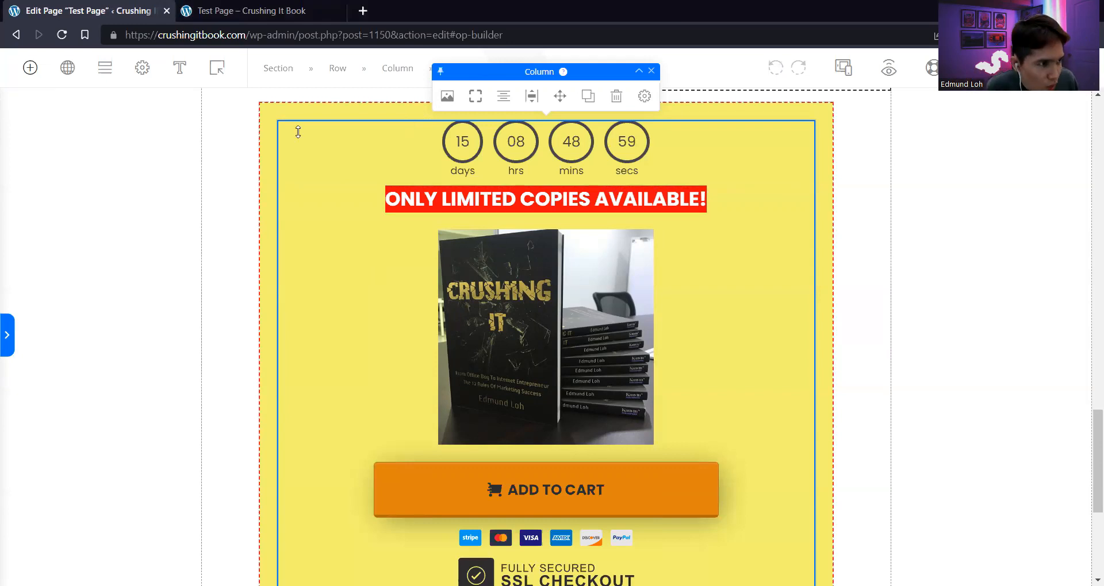
# Browse the layout, essential and general page elements available in the element library and close it
pyautogui.click(30, 67)
pyautogui.scroll(-5, 109, 308)
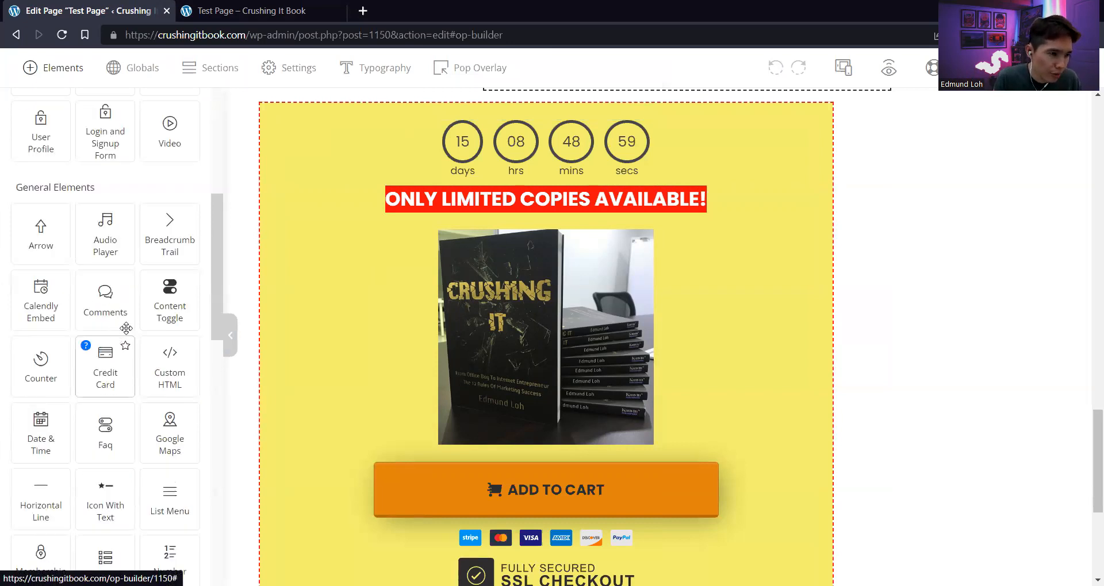
pyautogui.scroll(5, 119, 339)
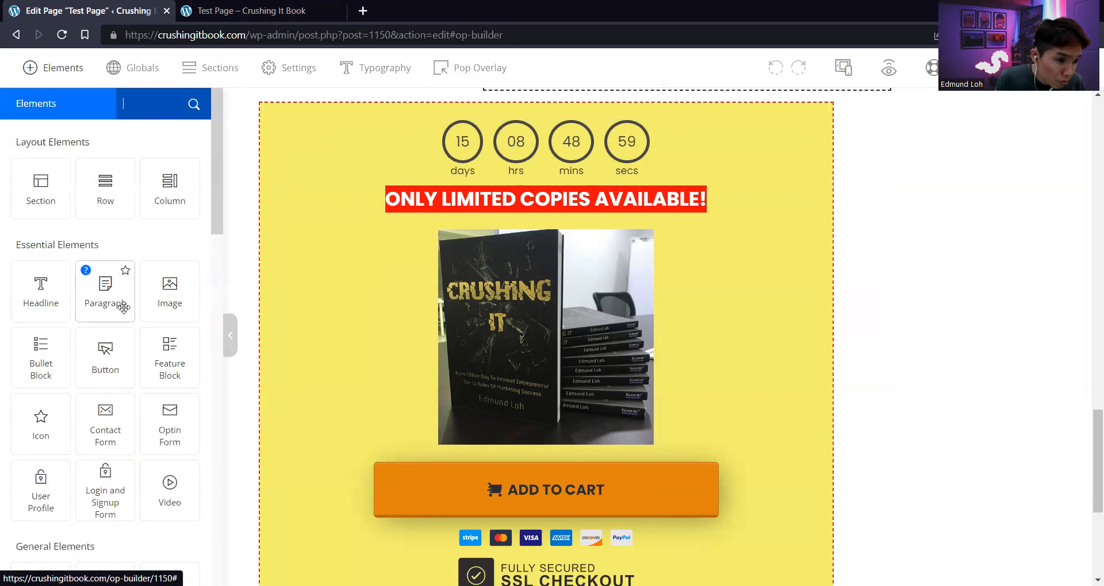
pyautogui.scroll(-3, 123, 310)
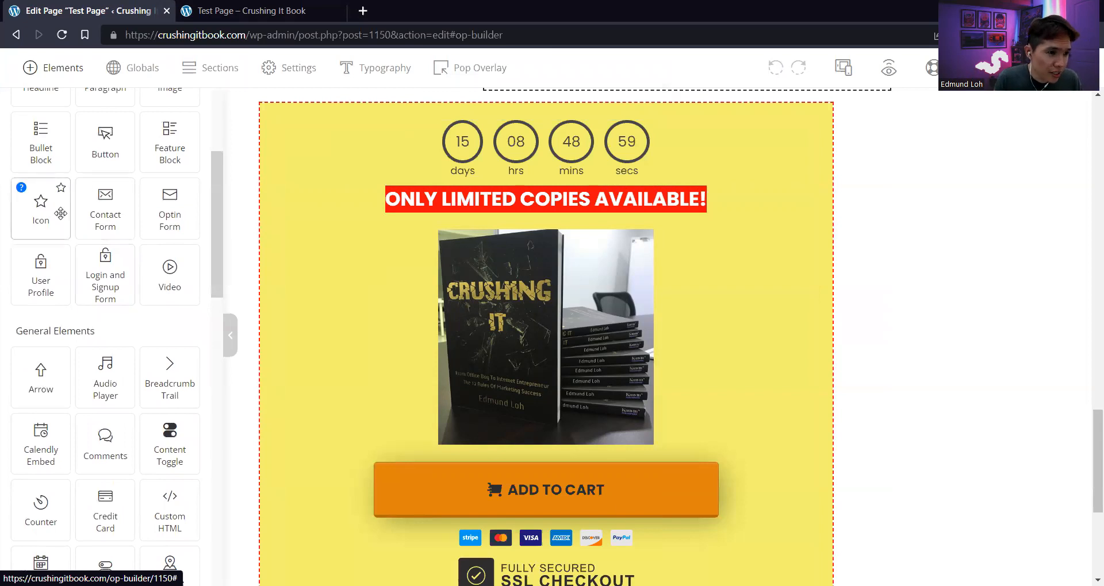
pyautogui.scroll(-3, 115, 327)
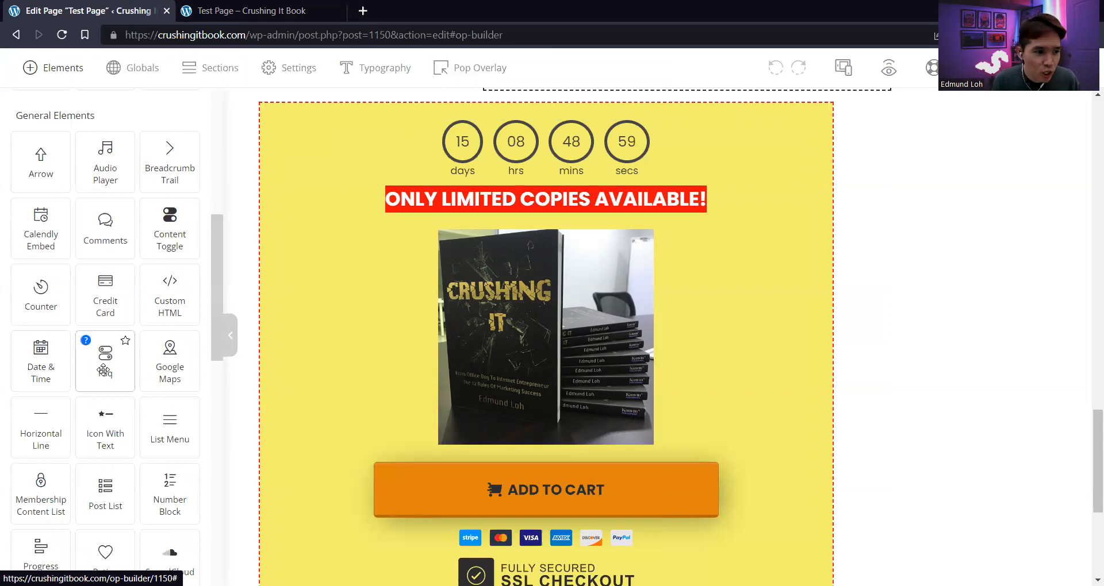
pyautogui.scroll(-3, 121, 361)
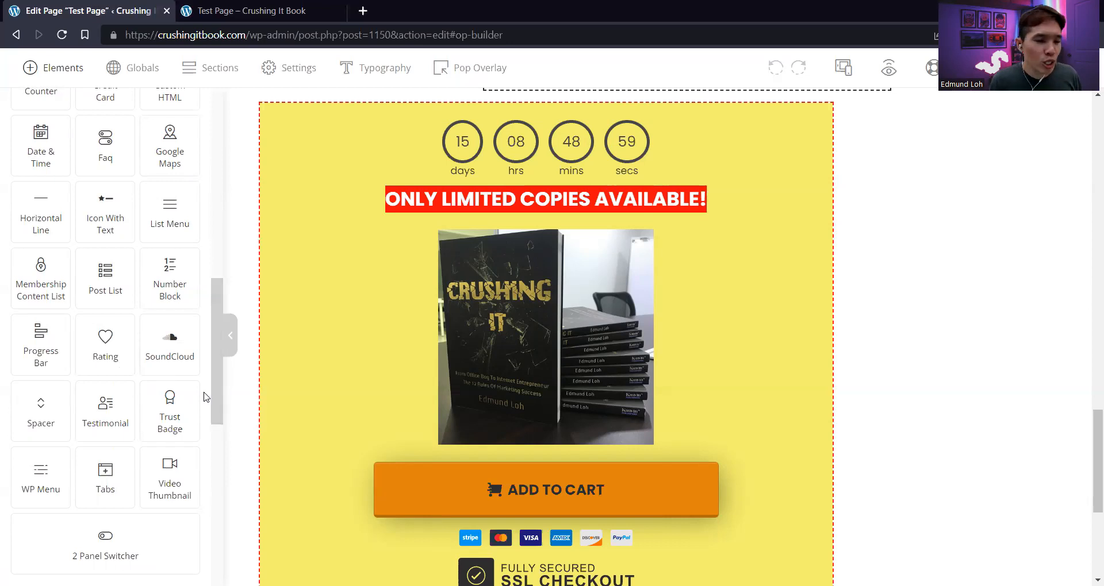
pyautogui.click(230, 335)
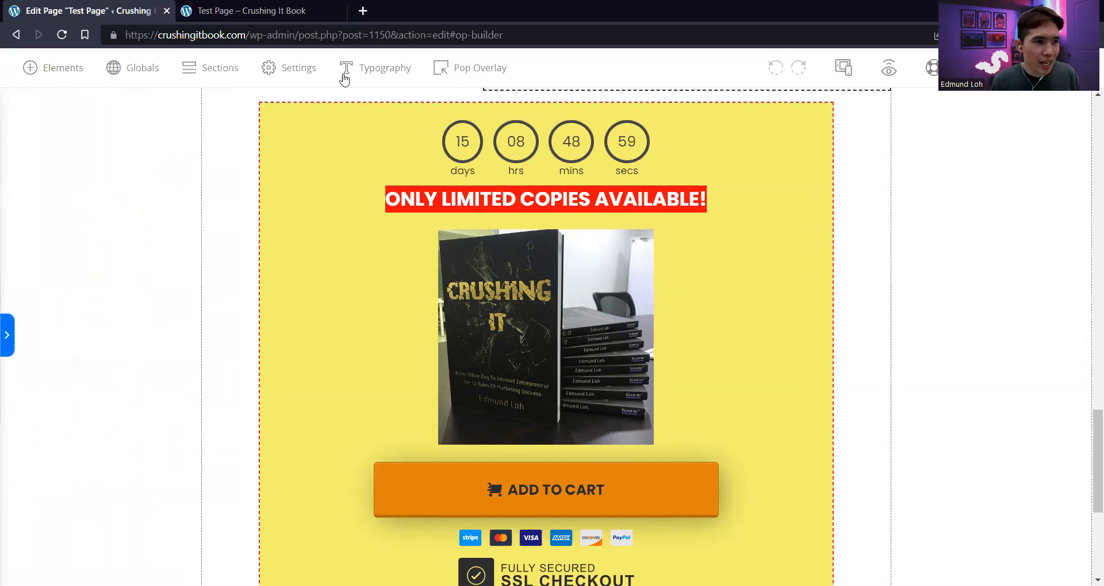
pyautogui.click(247, 10)
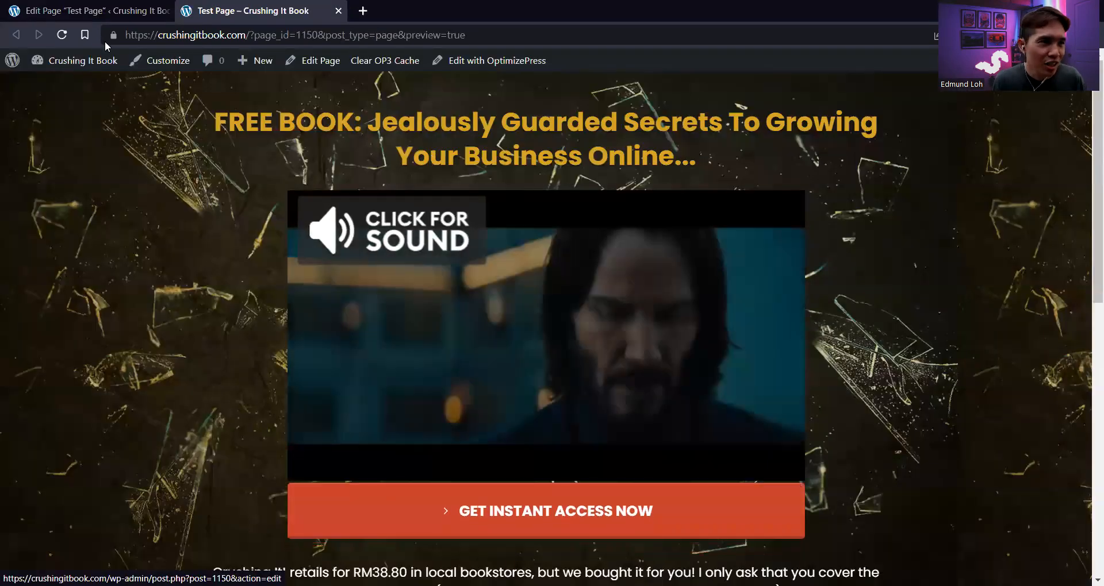
pyautogui.click(101, 12)
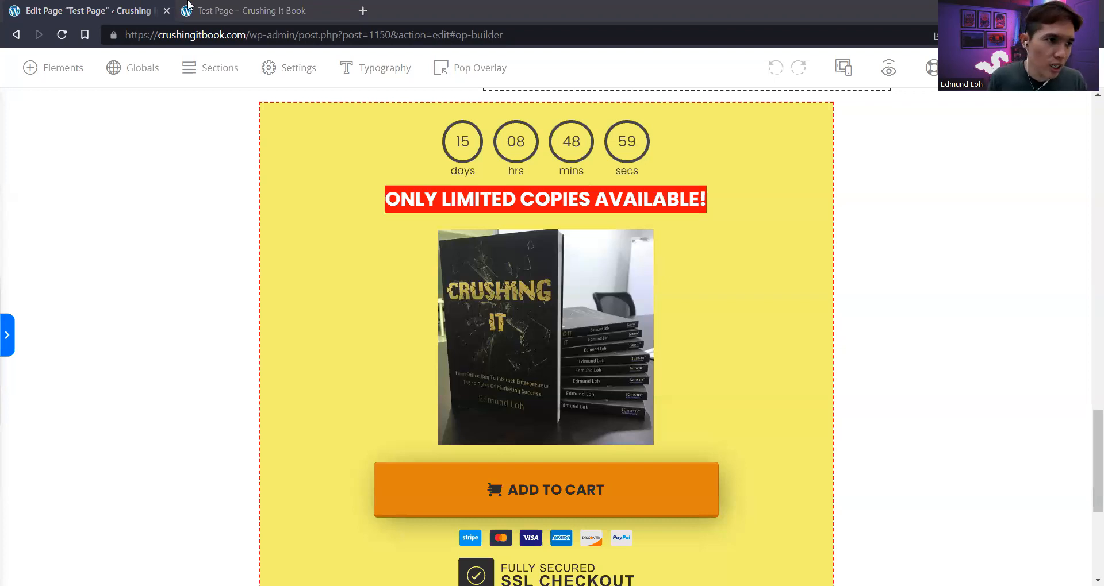
pyautogui.scroll(-1, 527, 343)
pyautogui.scroll(-1, 527, 343)
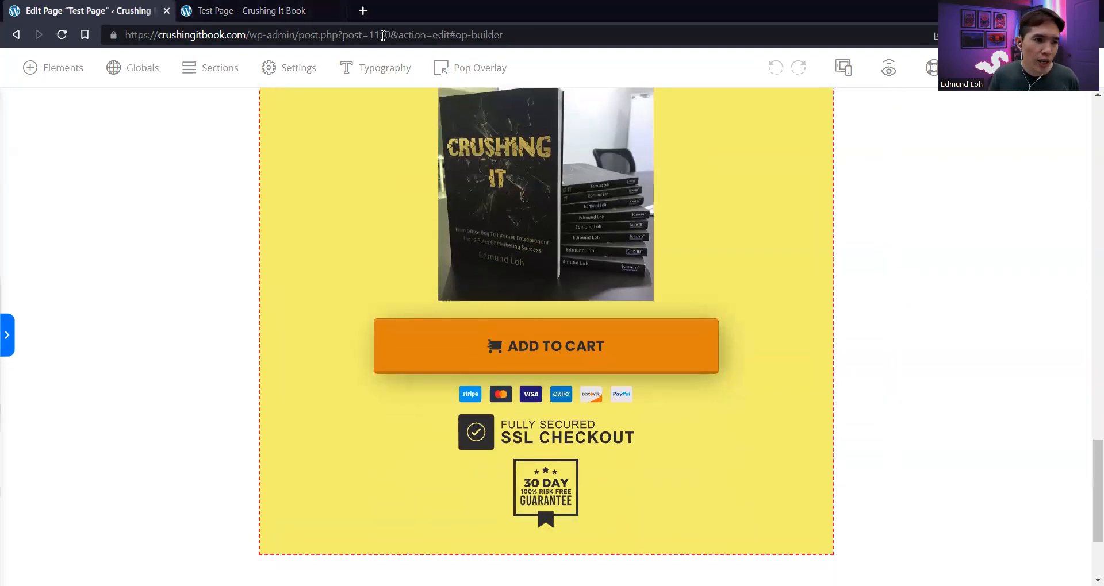
# Open the site's WordPress dashboard in a new browser tab from the Test Page preview
pyautogui.click(249, 11)
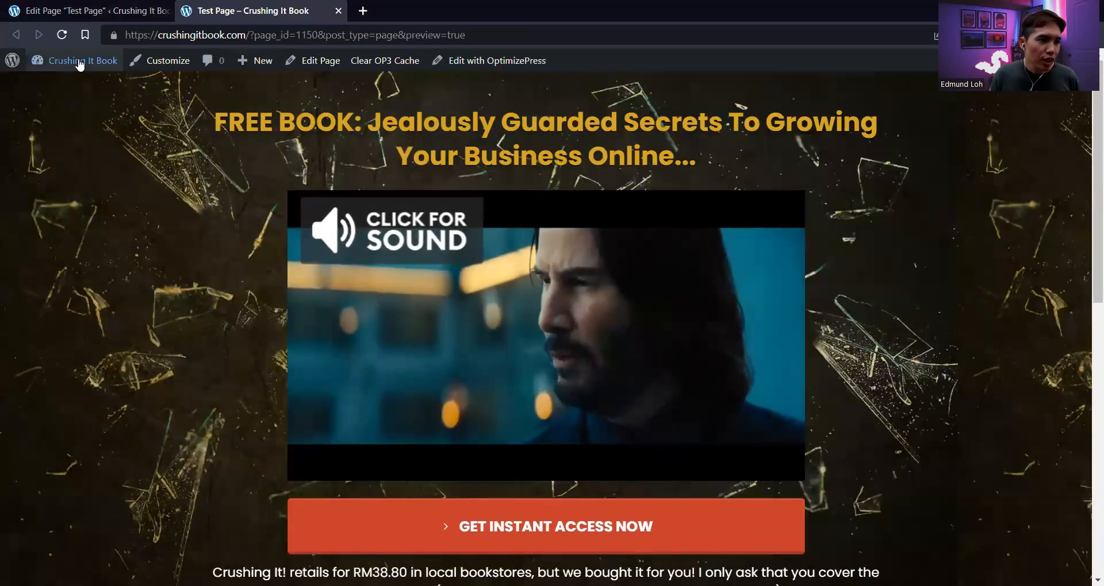
pyautogui.moveTo(75, 60)
pyautogui.rightClick(69, 87)
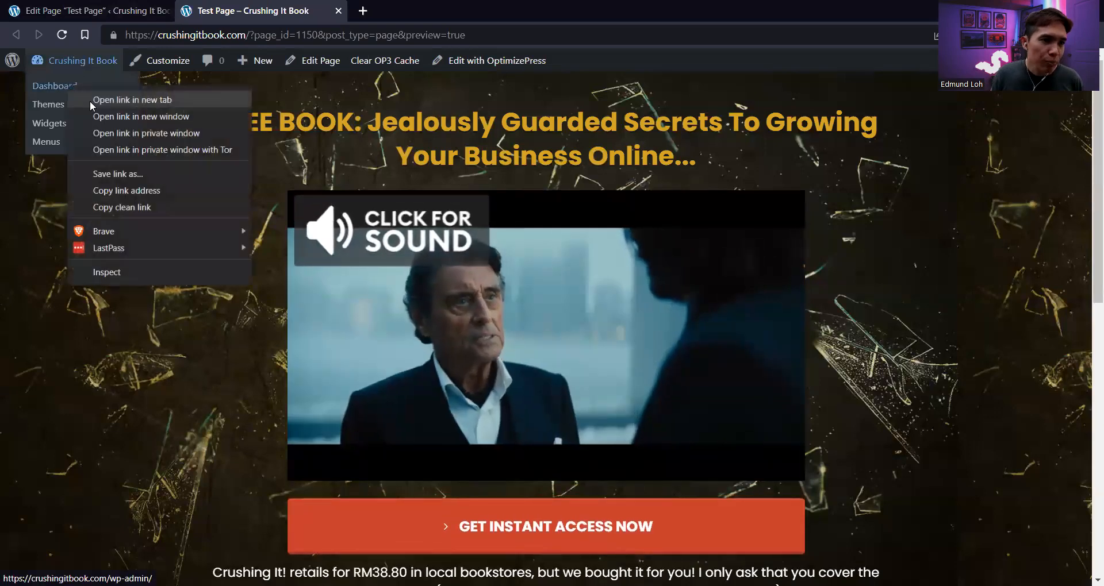
pyautogui.click(90, 101)
pyautogui.moveTo(177, 12); pyautogui.dragTo(426, 11)
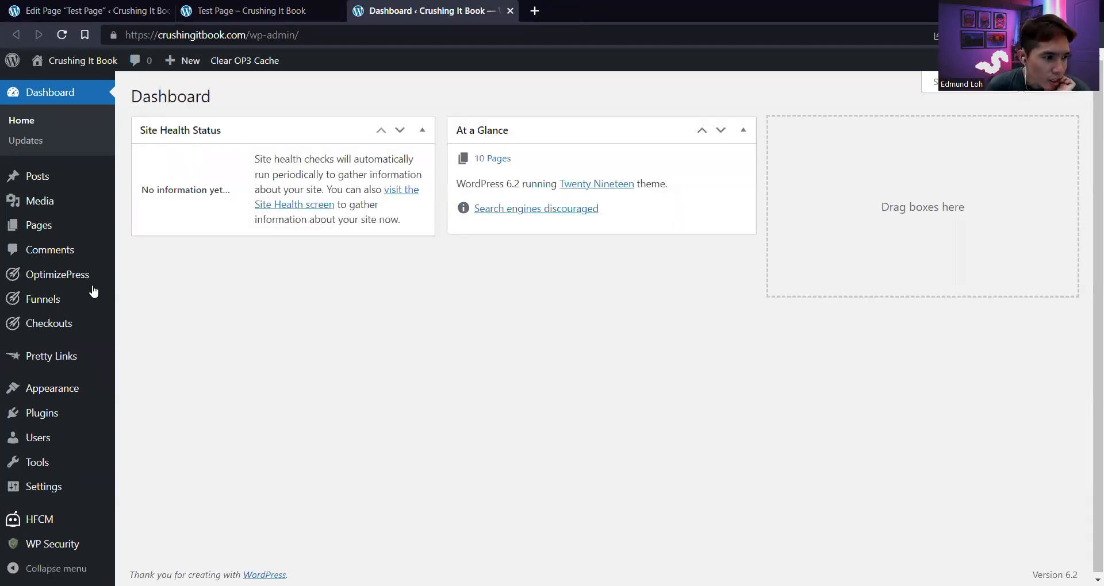
# Open the OptimizePress dashboard and examine its list of plugins, in particular OptimizeCheckouts
pyautogui.moveTo(88, 283)
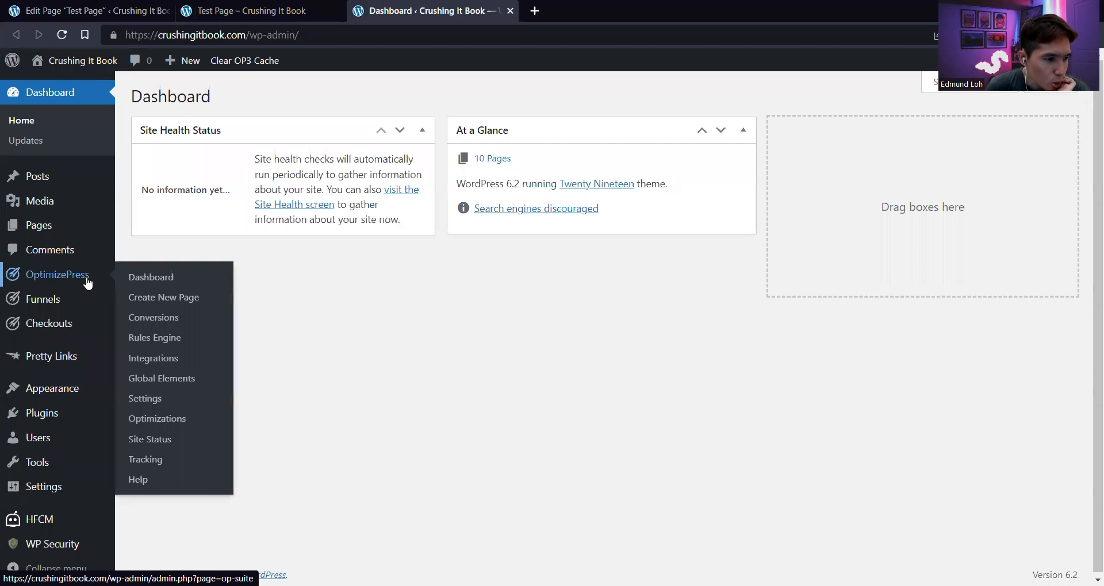
pyautogui.click(141, 288)
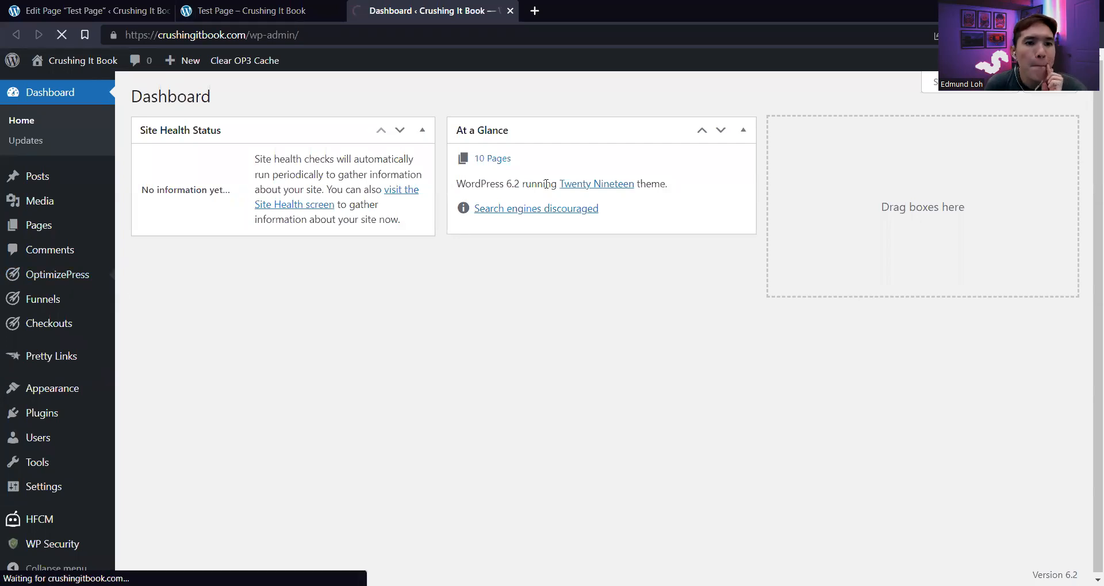
pyautogui.scroll(-3, 546, 184)
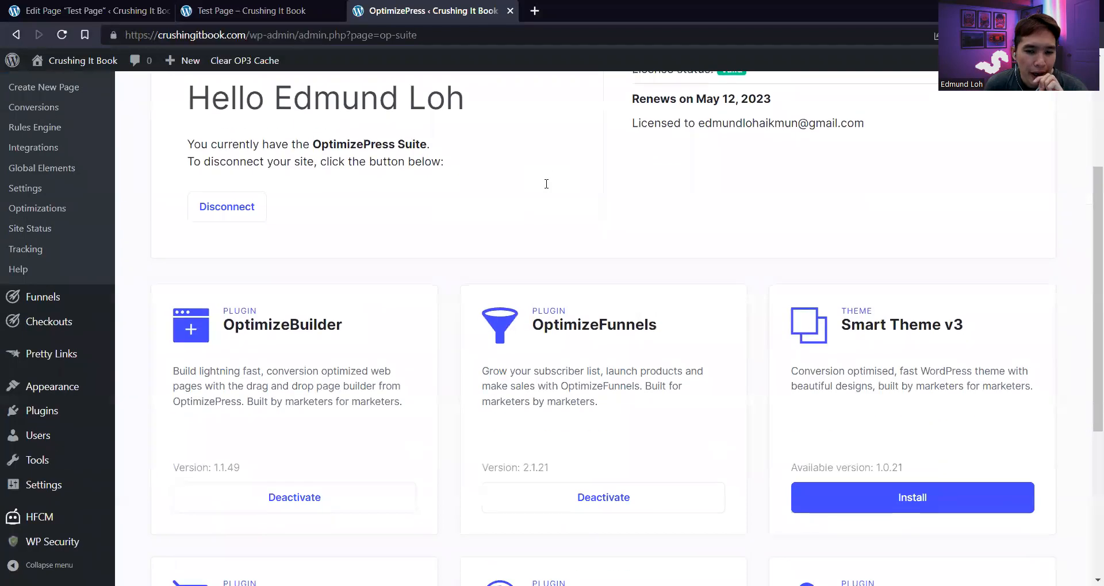
pyautogui.scroll(-5, 546, 184)
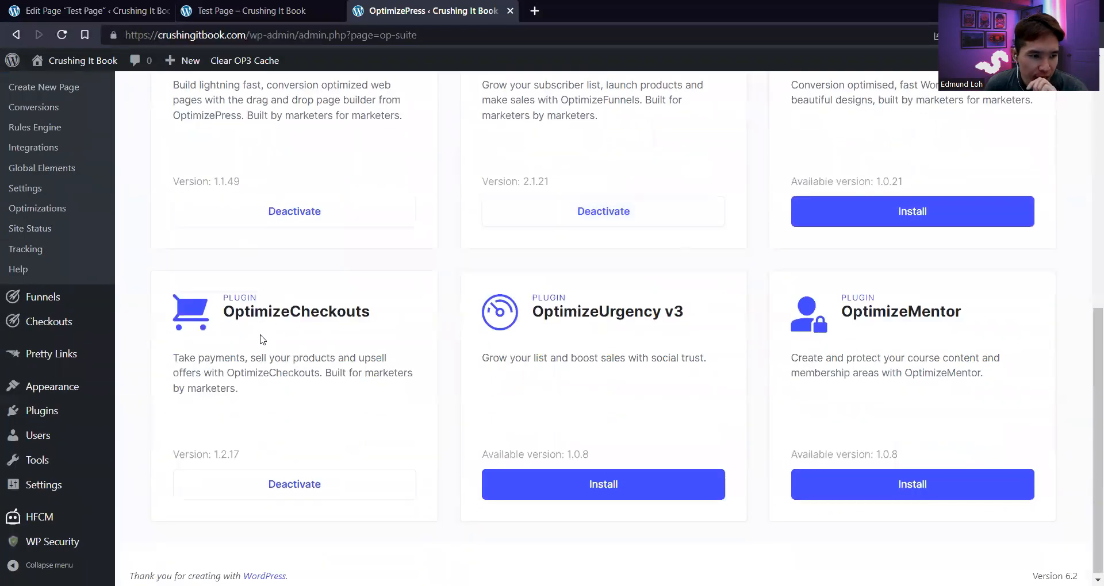
pyautogui.moveTo(224, 305); pyautogui.dragTo(384, 331)
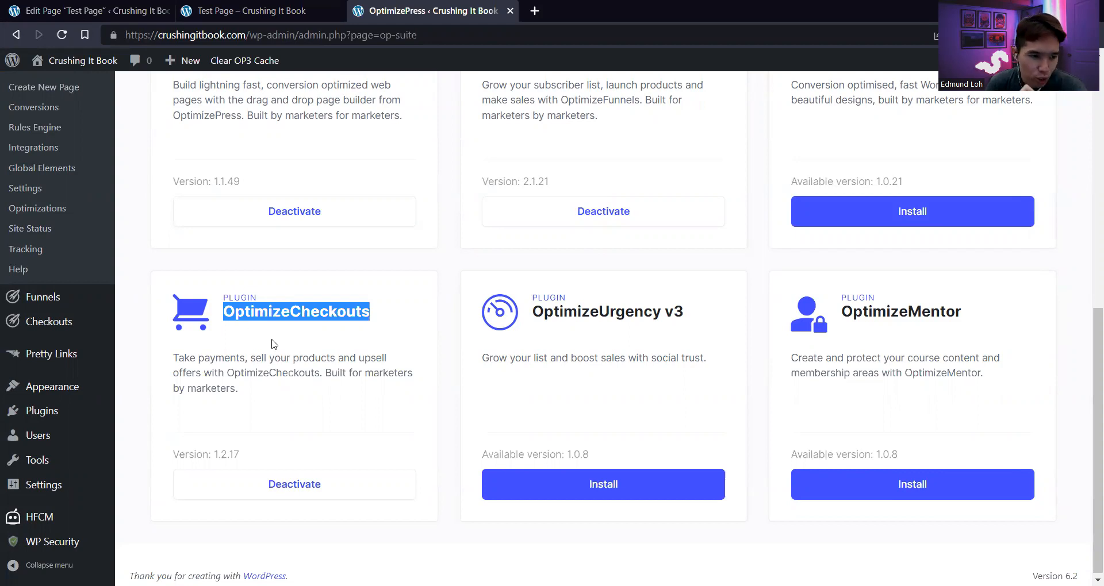
pyautogui.click(274, 341)
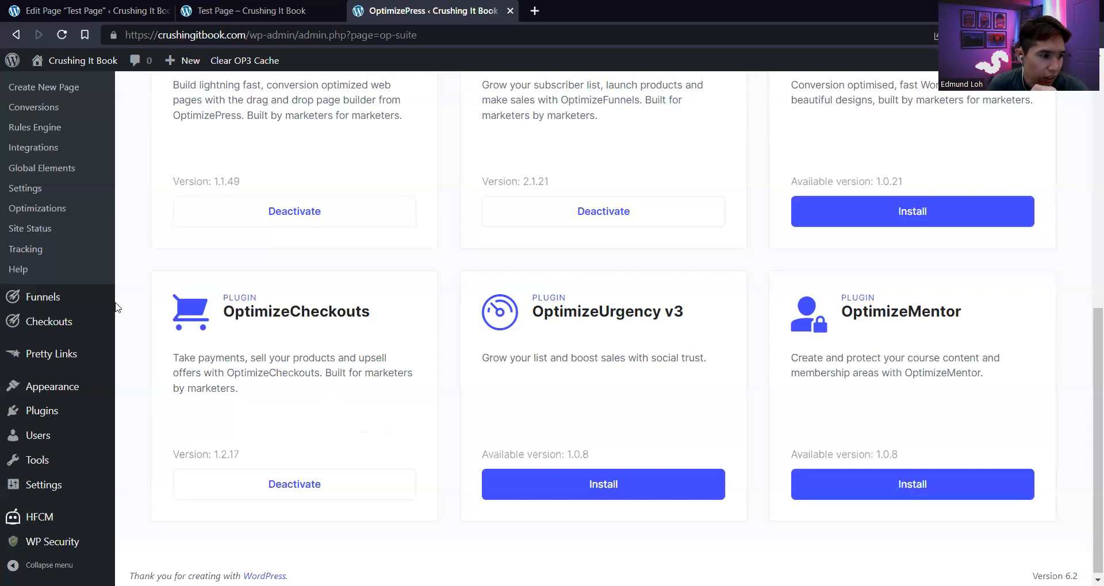
# Open the Checkouts dashboard and examine its sales overview
pyautogui.moveTo(18, 330)
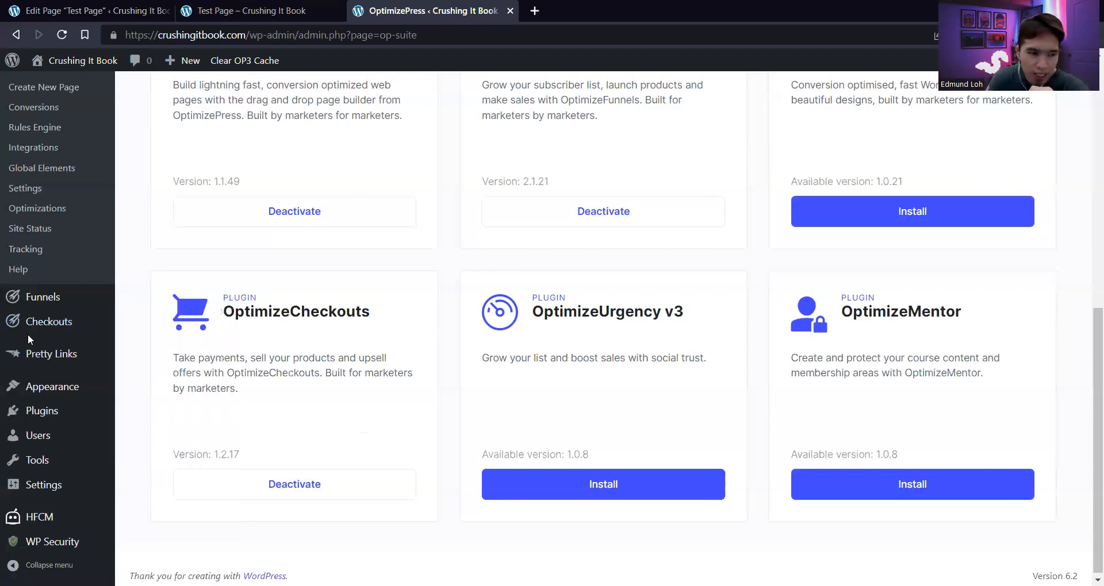
pyautogui.moveTo(51, 331)
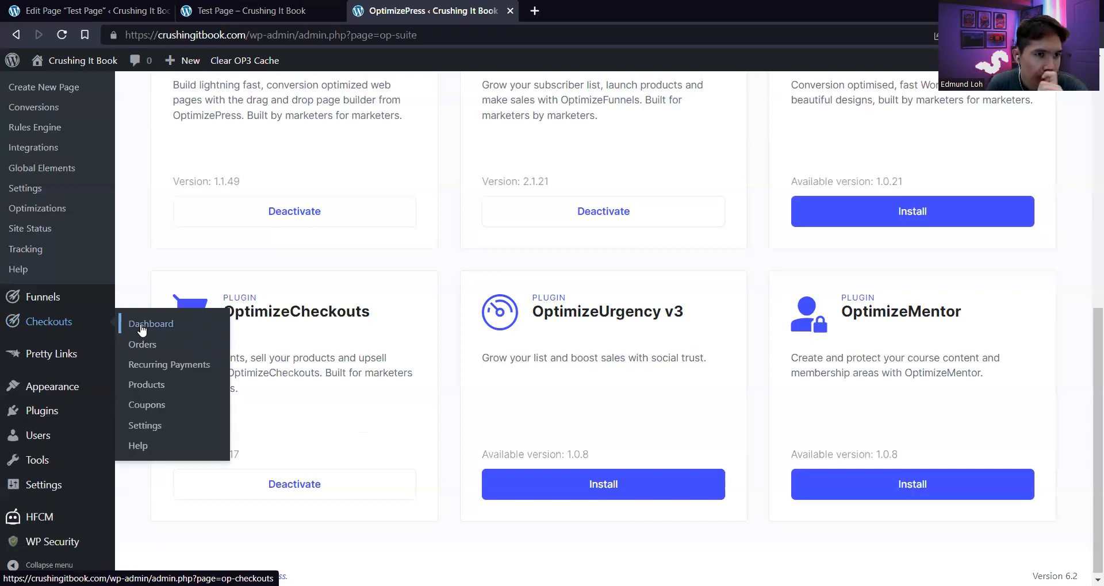
pyautogui.click(141, 326)
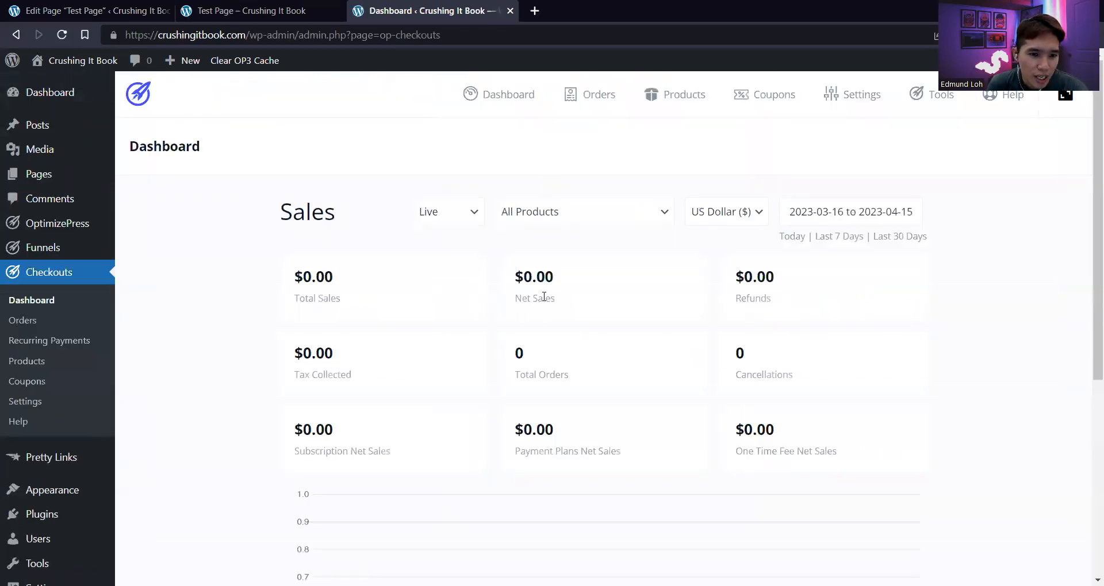
pyautogui.scroll(-1, 575, 328)
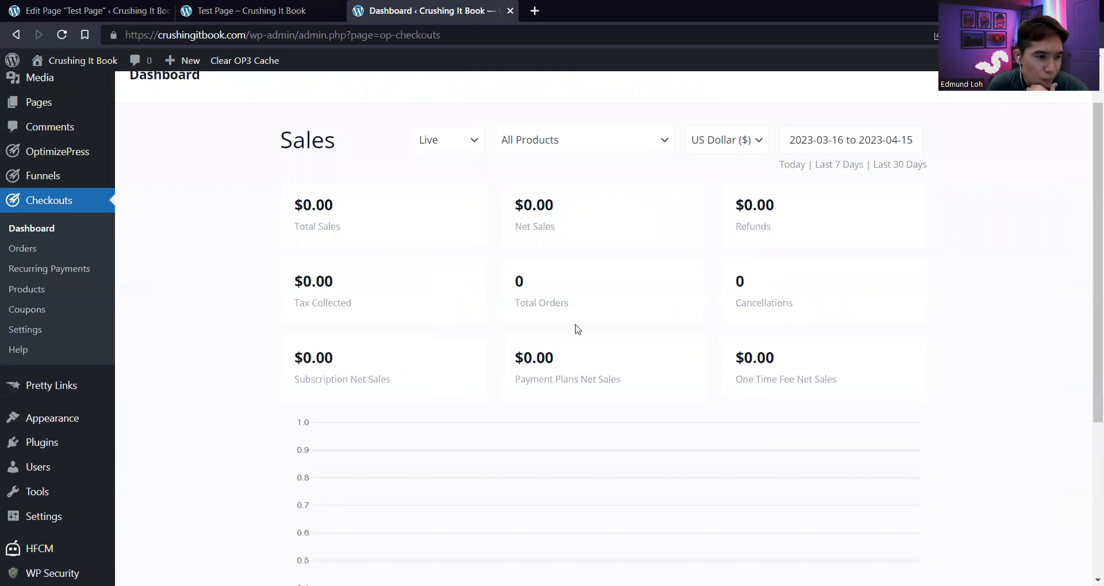
pyautogui.scroll(1, 578, 329)
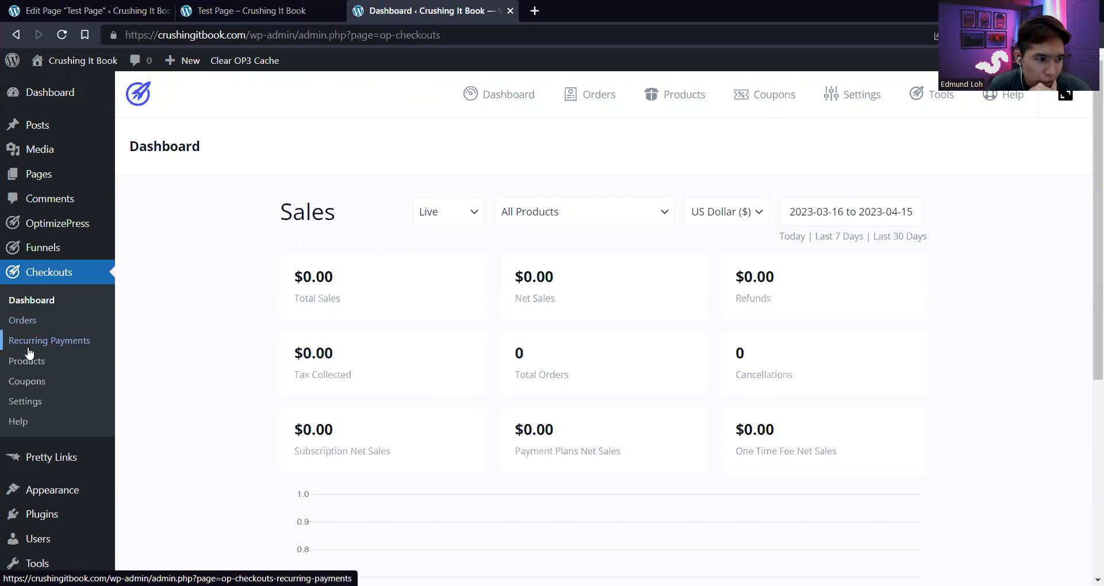
# Open the Stripe payment gateway in the Checkouts settings and read the connection instructions for Stripe Test Mode
pyautogui.click(33, 408)
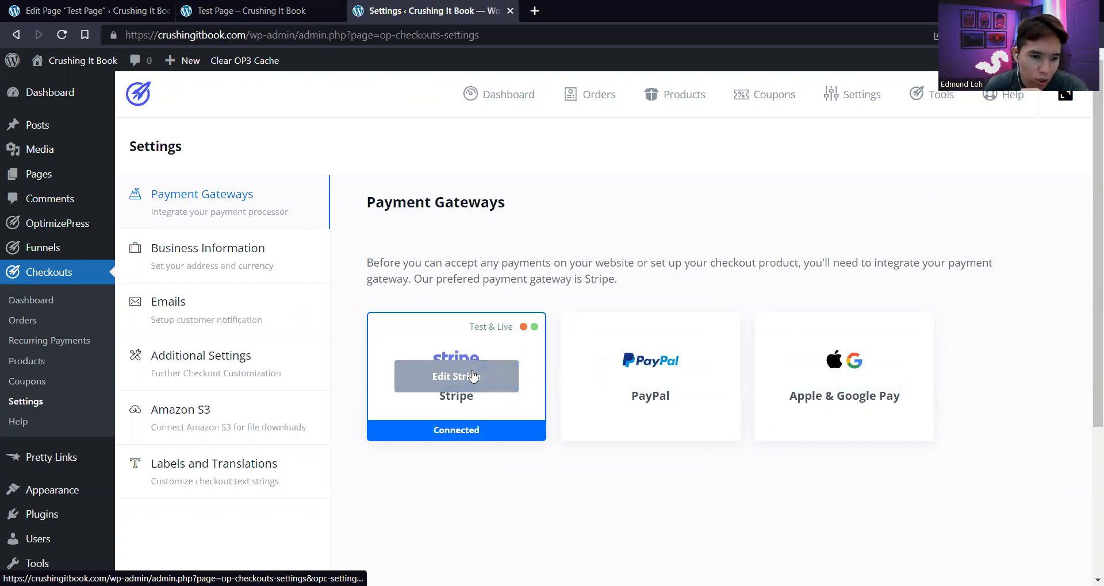
pyautogui.click(462, 380)
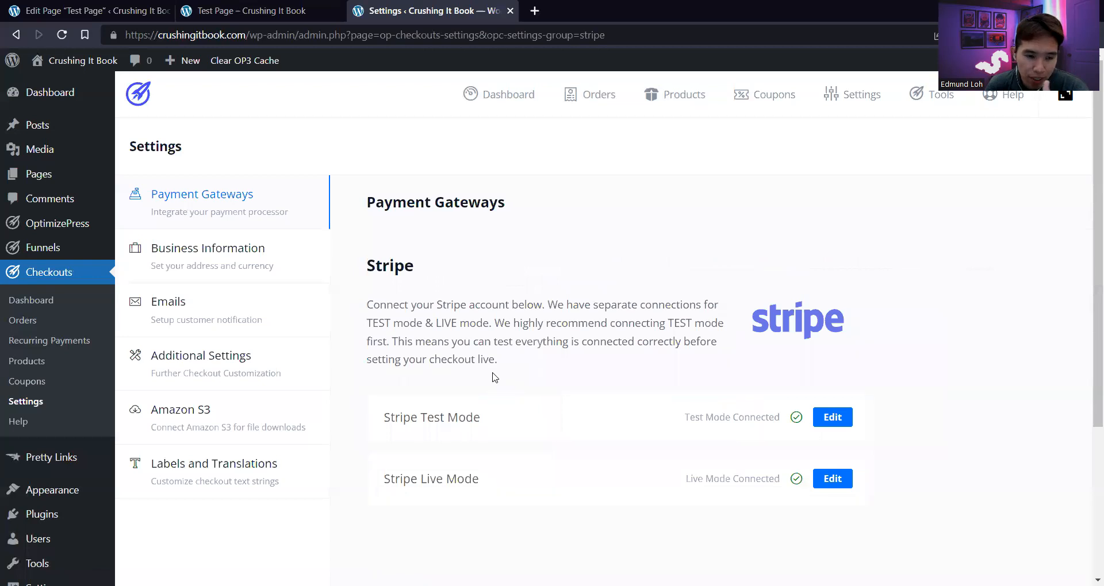
pyautogui.scroll(-1, 493, 377)
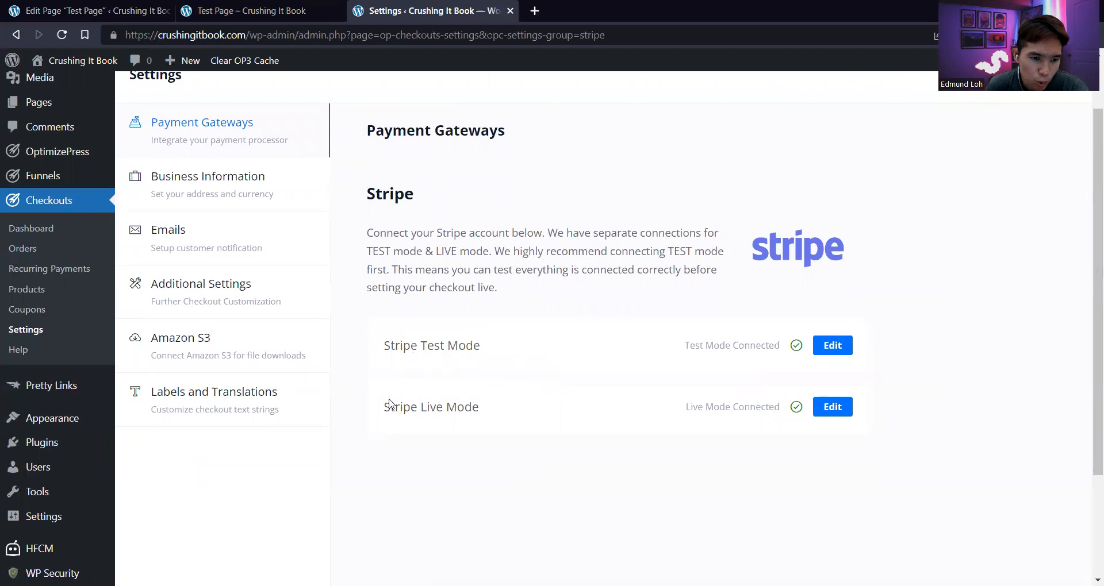
pyautogui.click(832, 347)
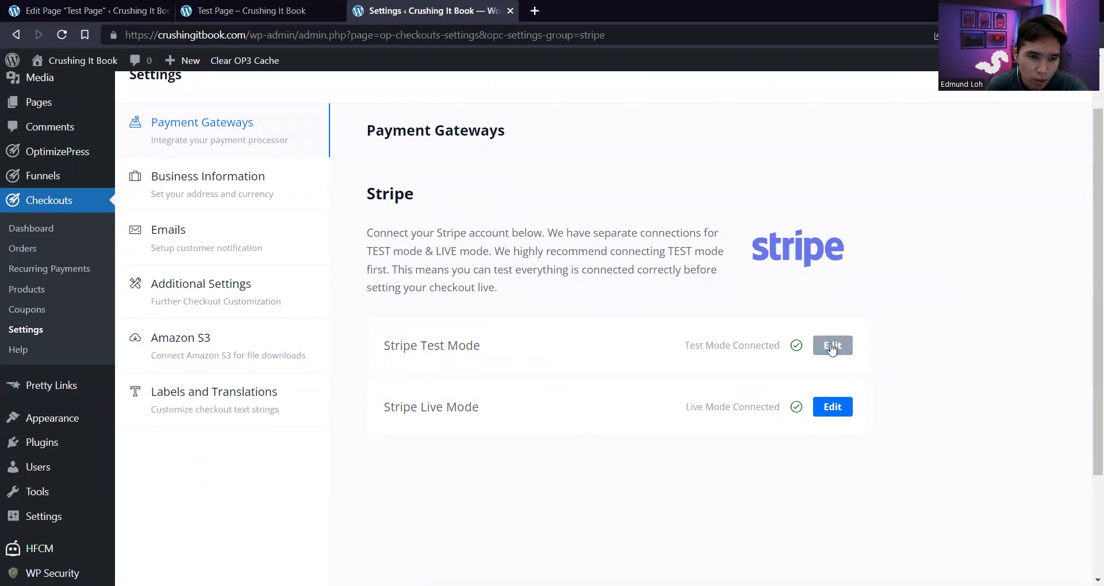
pyautogui.scroll(-3, 650, 340)
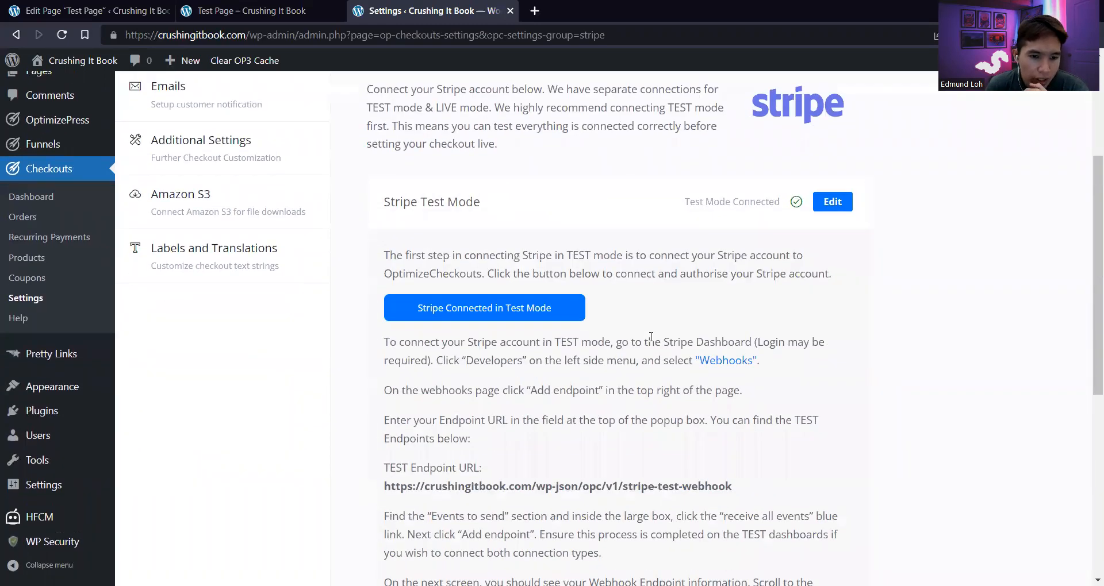
pyautogui.scroll(-1, 651, 337)
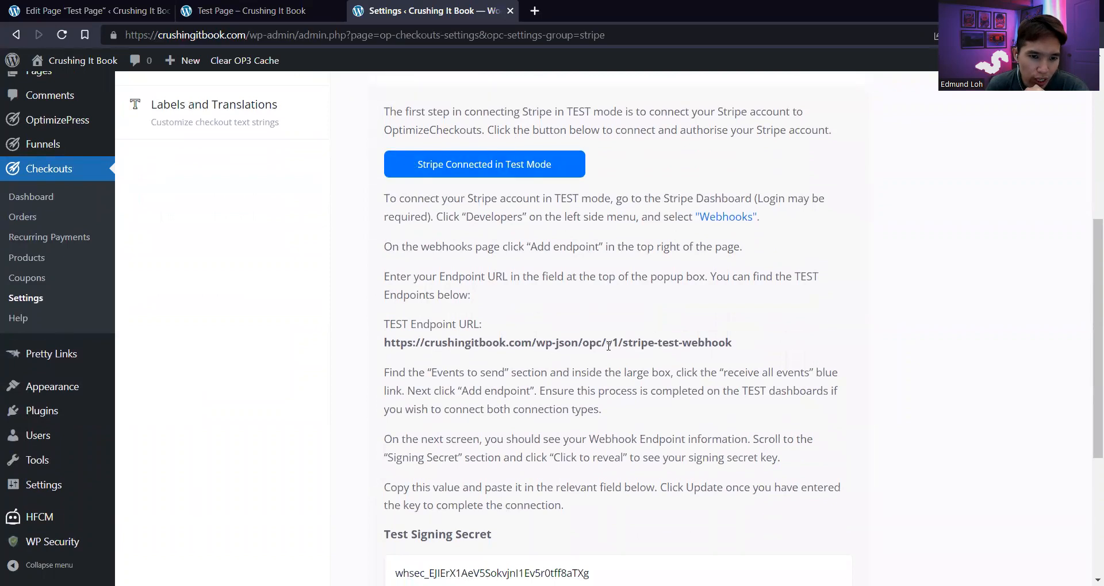
pyautogui.scroll(-3, 607, 345)
pyautogui.scroll(2, 605, 340)
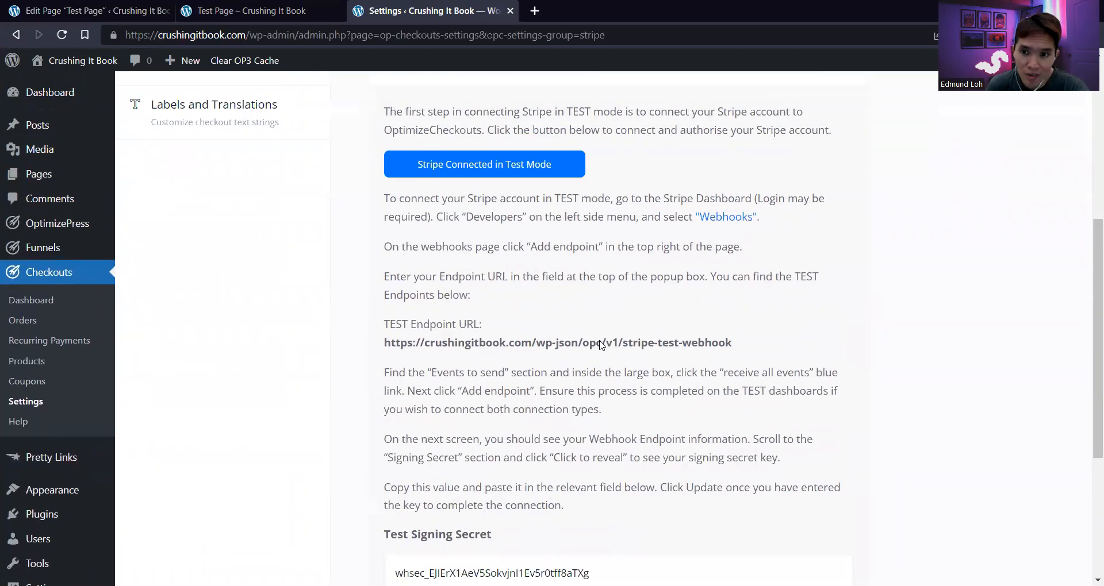
pyautogui.scroll(1, 601, 342)
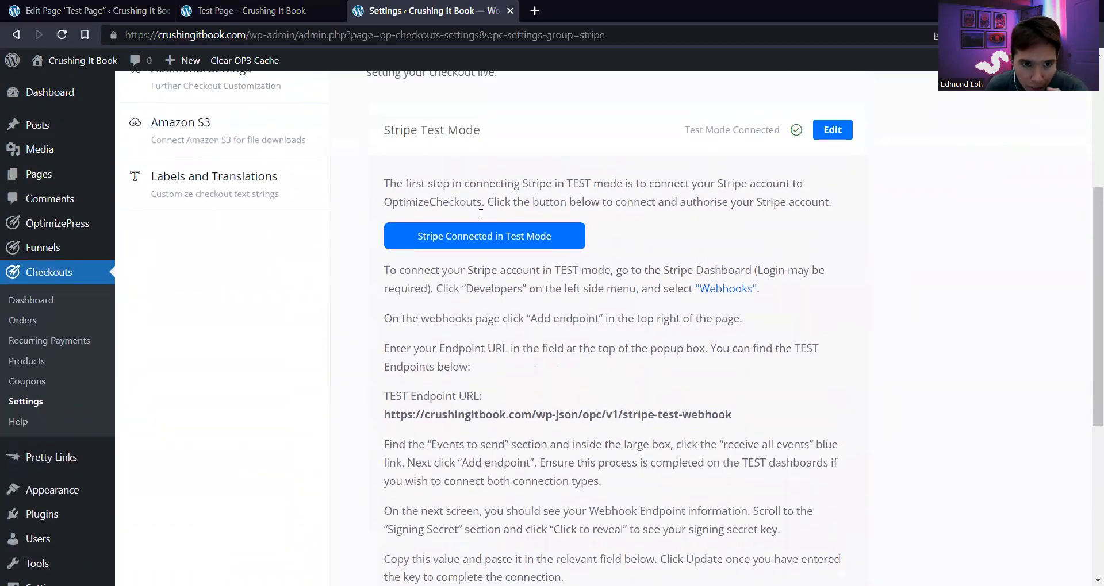
pyautogui.scroll(-2, 722, 387)
pyautogui.scroll(-2, 547, 260)
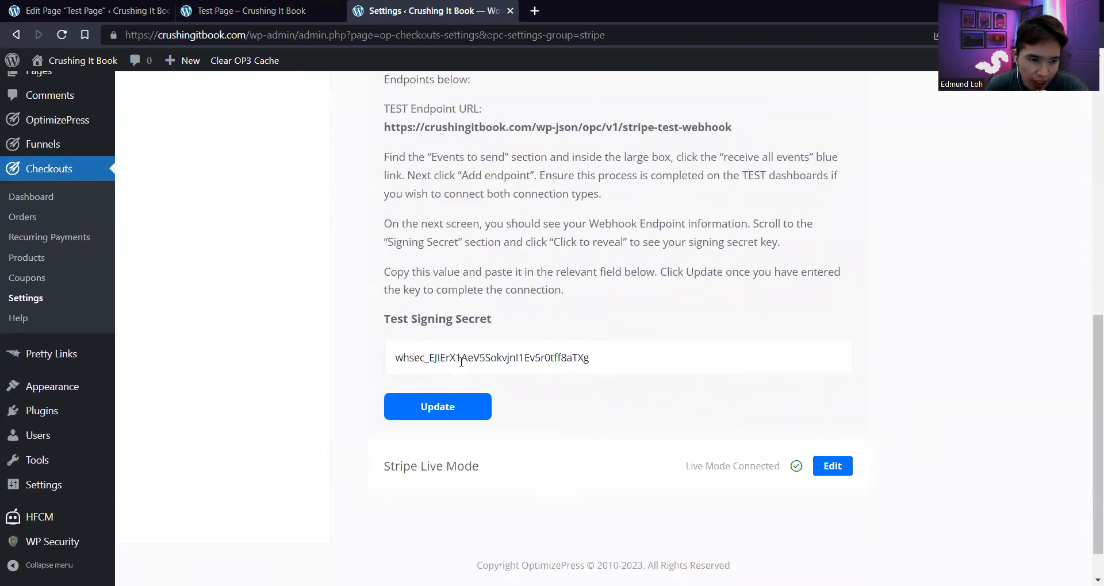
# Examine the Test Signing Secret field and its update option along with the webhook instructions for Stripe Test Mode
pyautogui.moveTo(585, 357); pyautogui.dragTo(393, 358)
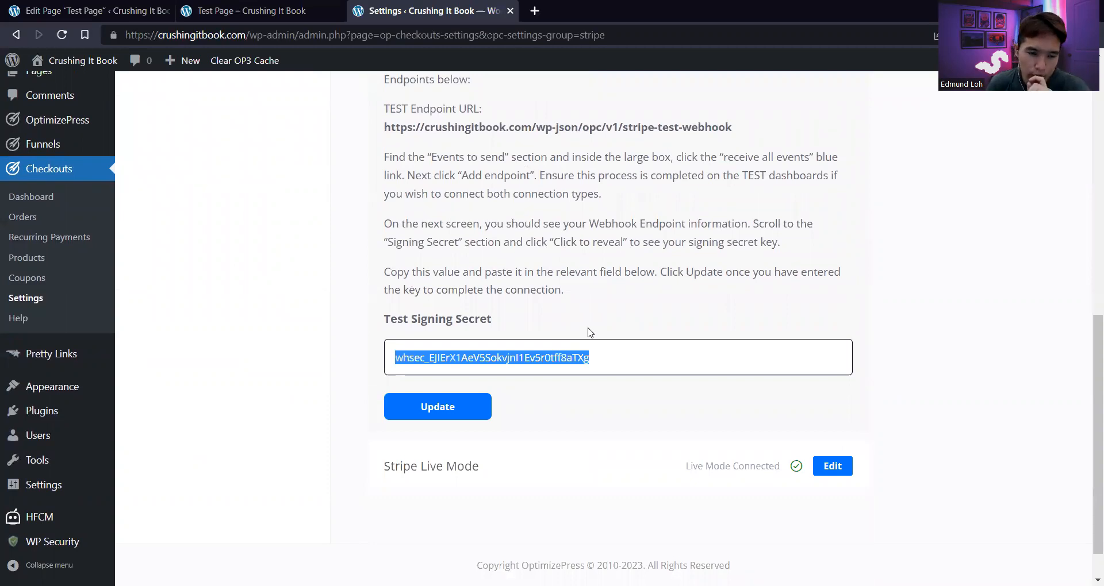
pyautogui.scroll(4, 589, 332)
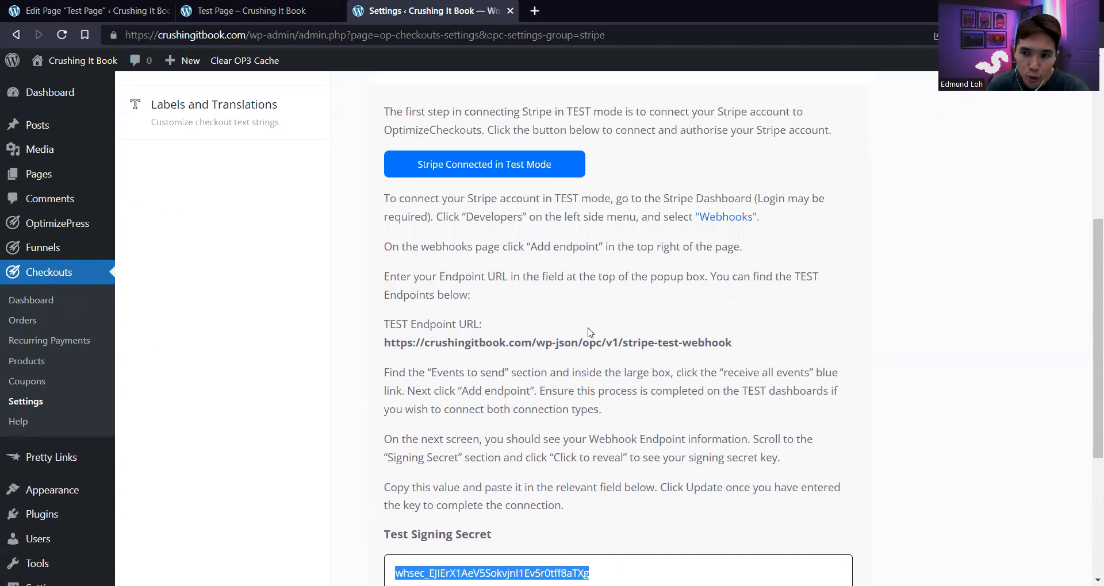
pyautogui.scroll(-4, 590, 332)
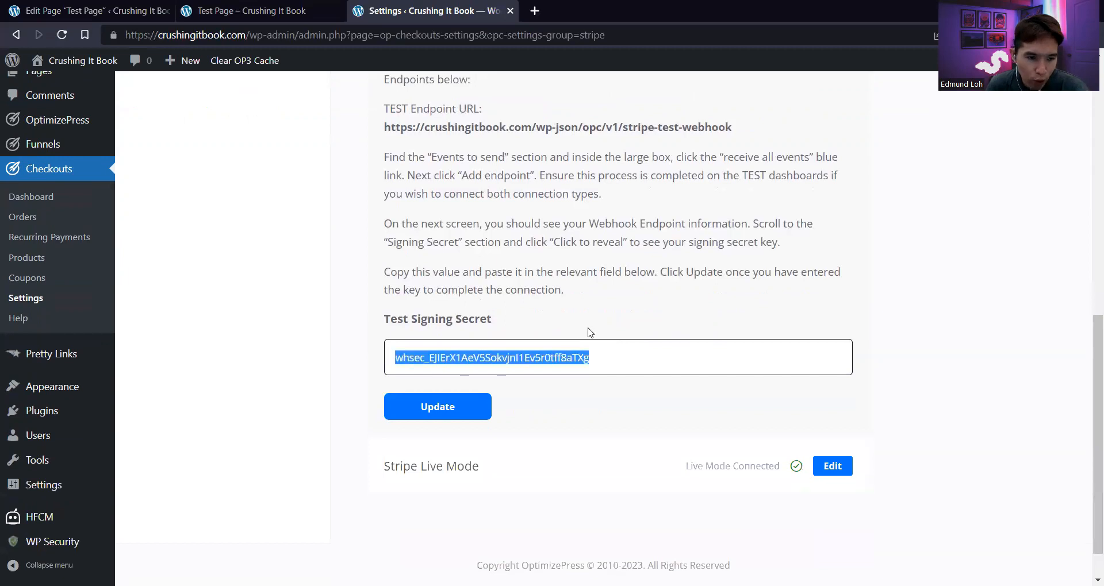
pyautogui.scroll(1, 525, 220)
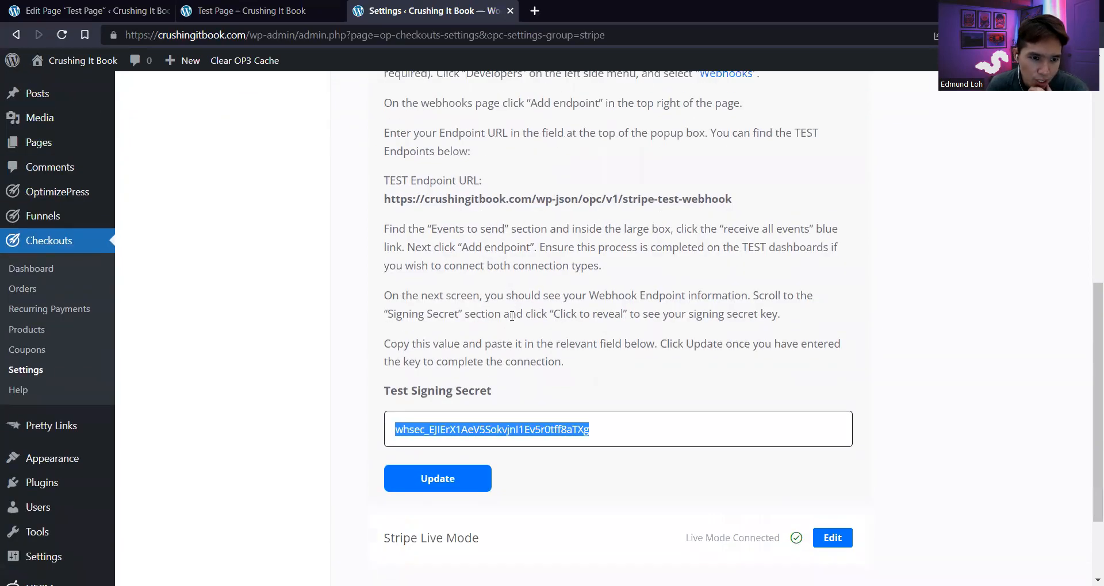
pyautogui.scroll(-2, 511, 315)
pyautogui.click(460, 360)
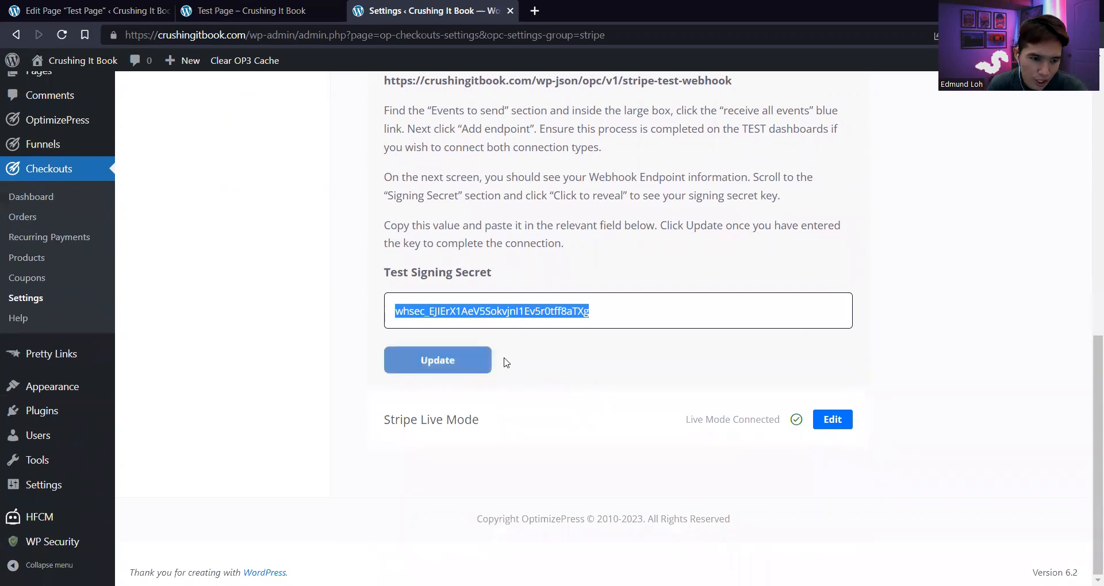
pyautogui.click(458, 364)
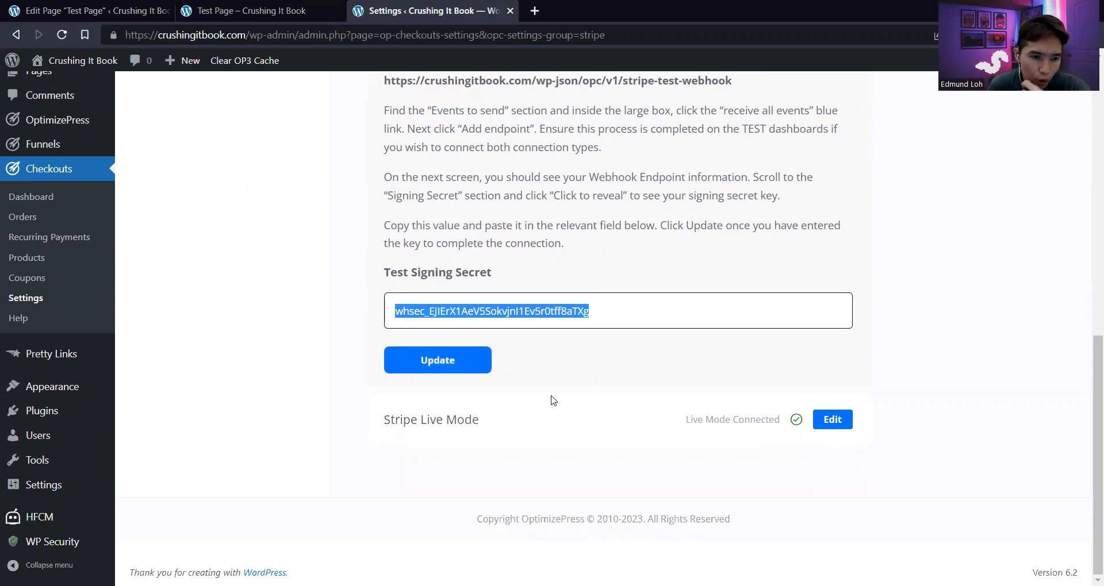
# Look over the Stripe Live Mode entry and review the Stripe gateway page from end to end
pyautogui.click(834, 420)
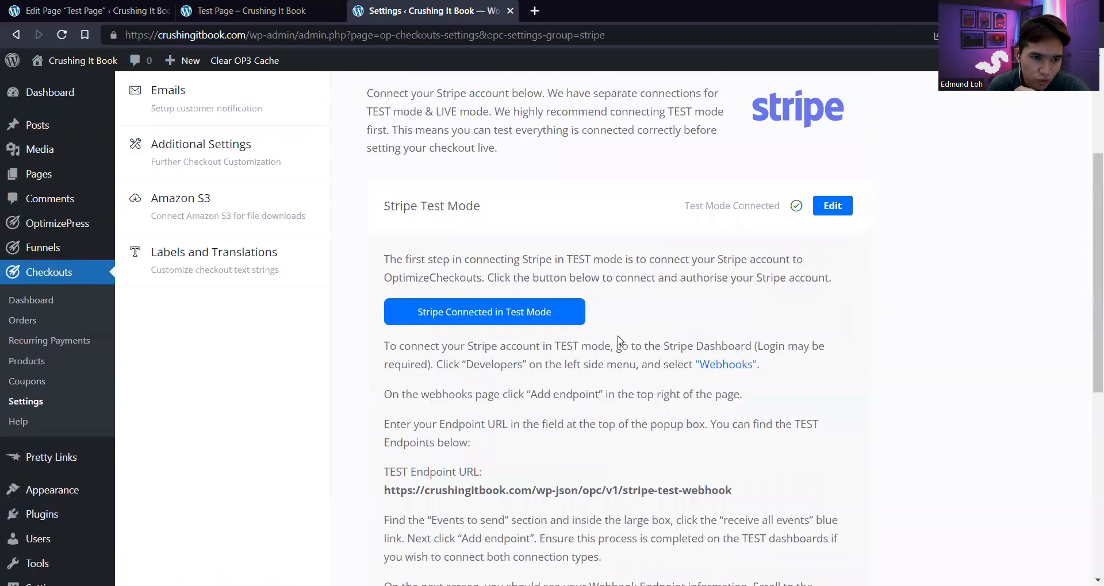
pyautogui.click(832, 372)
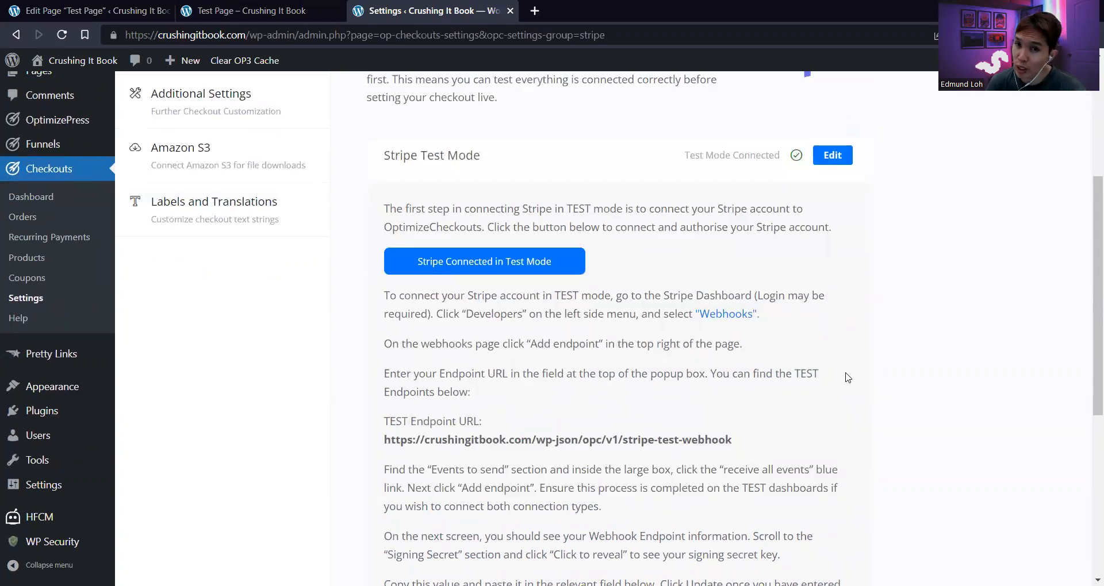
pyautogui.scroll(3, 846, 376)
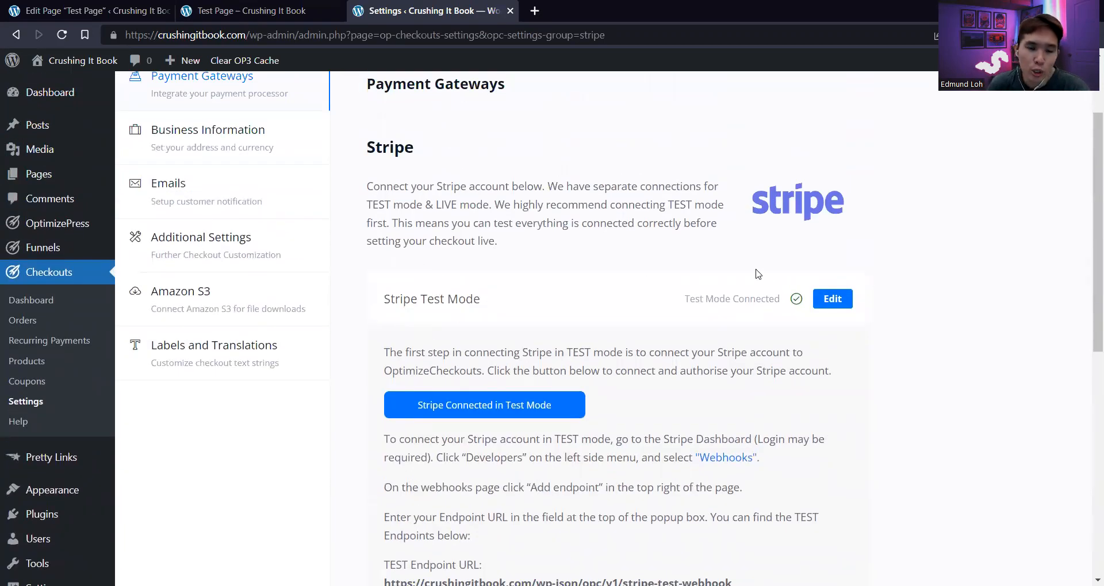
pyautogui.scroll(-10, 758, 275)
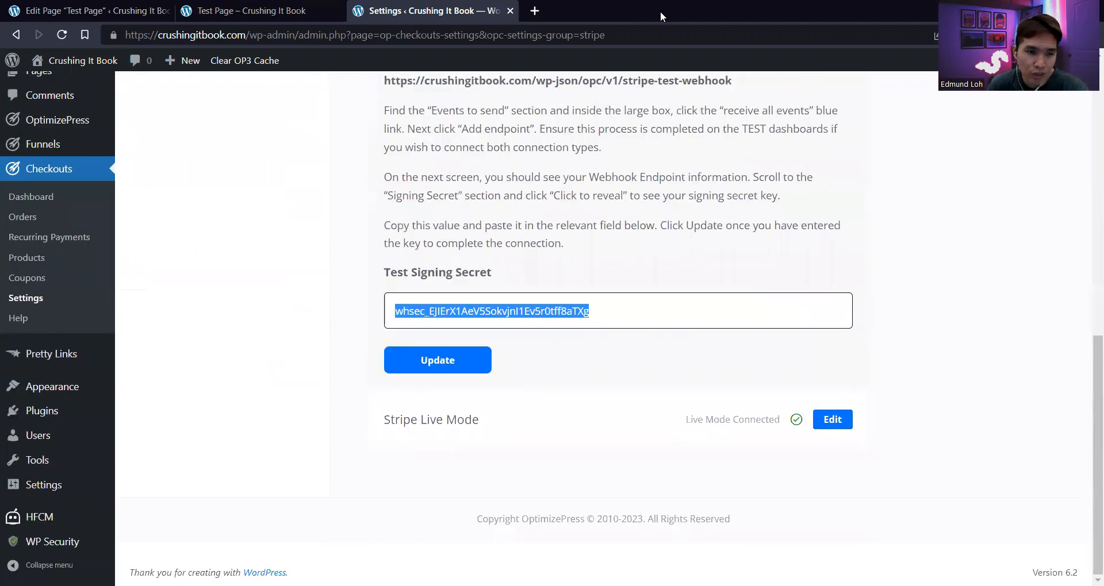
pyautogui.scroll(8, 631, 209)
pyautogui.scroll(5, 631, 209)
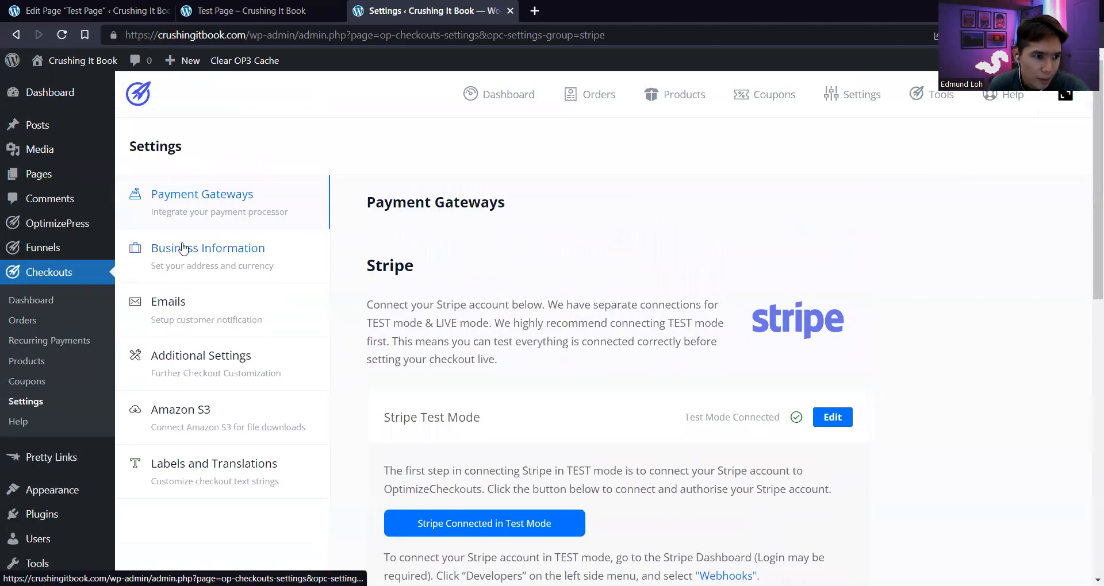
# Open the Business Information settings and look through the currency and business address fields
pyautogui.click(183, 249)
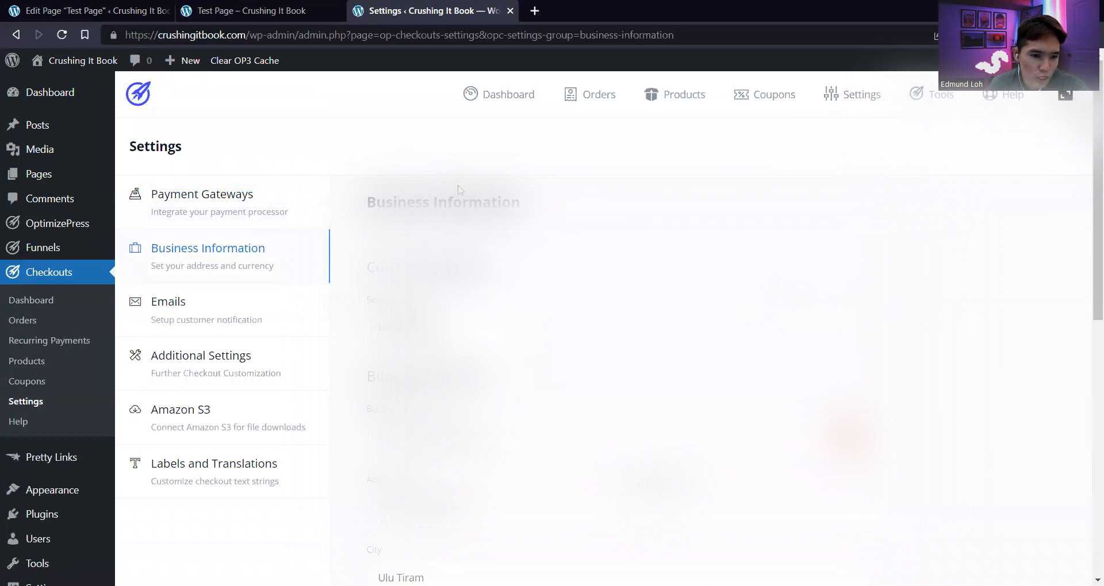
pyautogui.scroll(-10, 460, 190)
pyautogui.scroll(10, 460, 190)
# Review the Emails settings, open the Order Receipt Email for editing and close it without changes
pyautogui.click(180, 311)
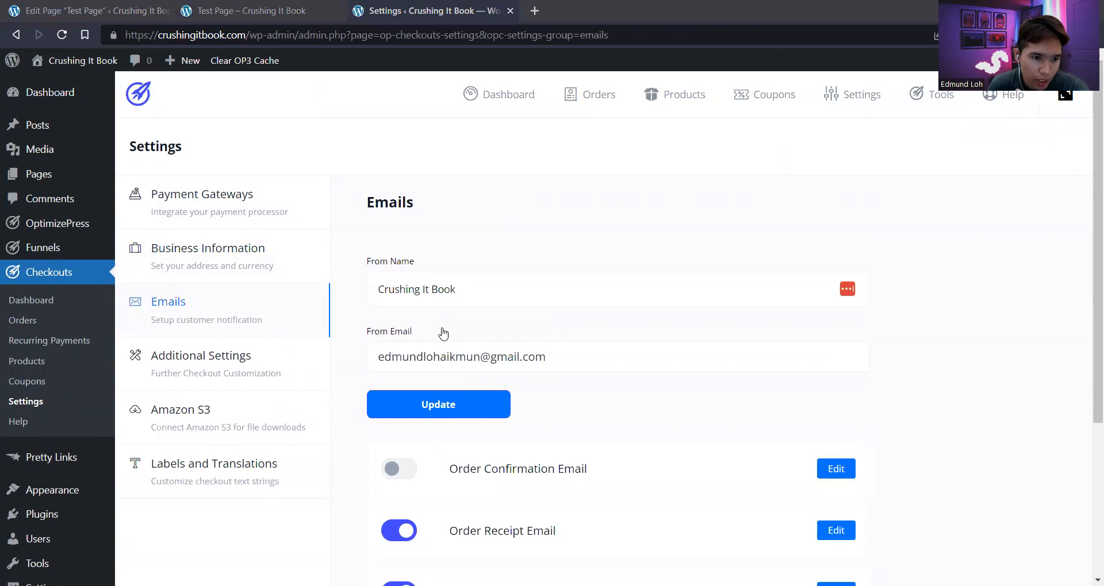
pyautogui.scroll(-4, 431, 364)
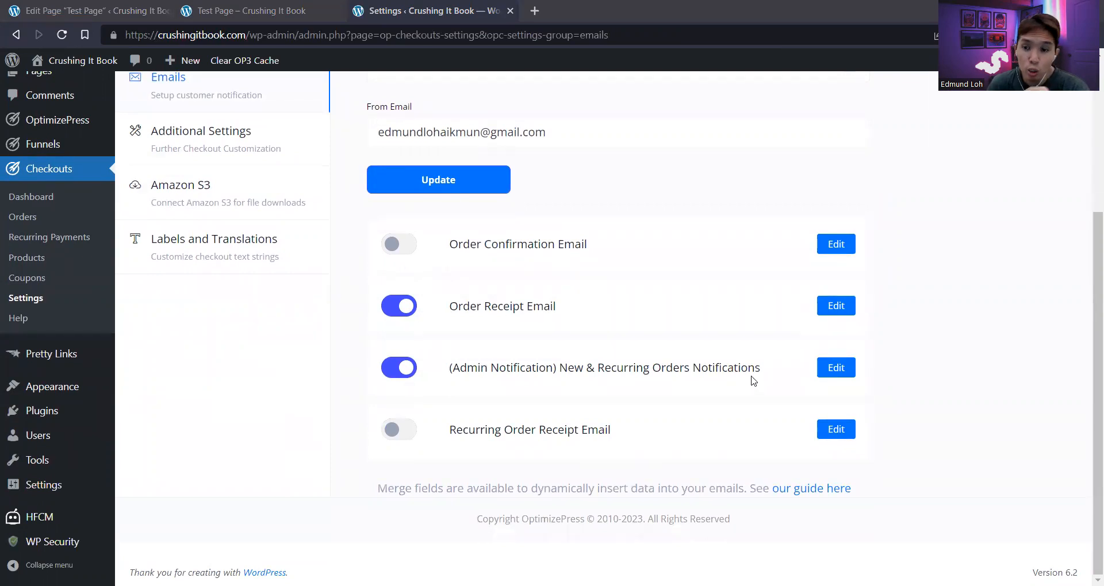
pyautogui.click(828, 374)
pyautogui.click(835, 305)
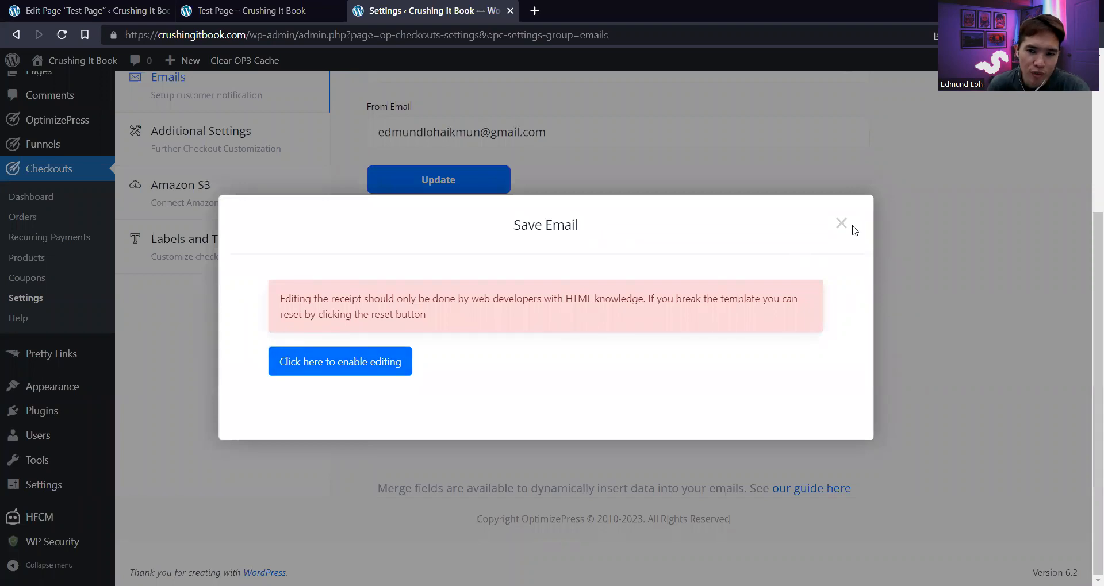
pyautogui.click(834, 229)
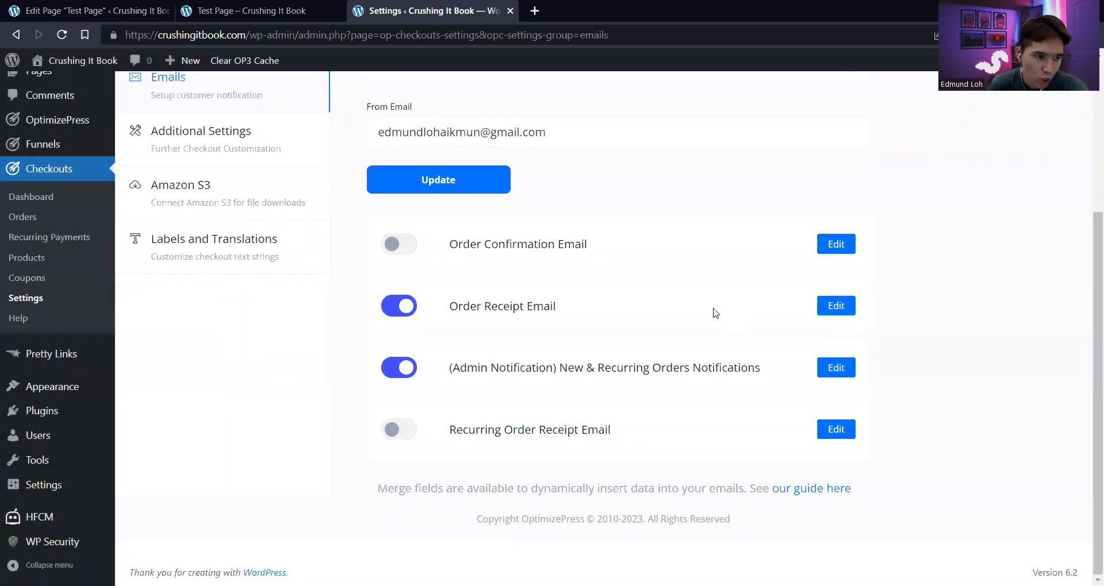
# Open the Additional Settings and look over the Stripe Locale option and the remaining settings categories
pyautogui.scroll(4, 229, 298)
pyautogui.click(210, 354)
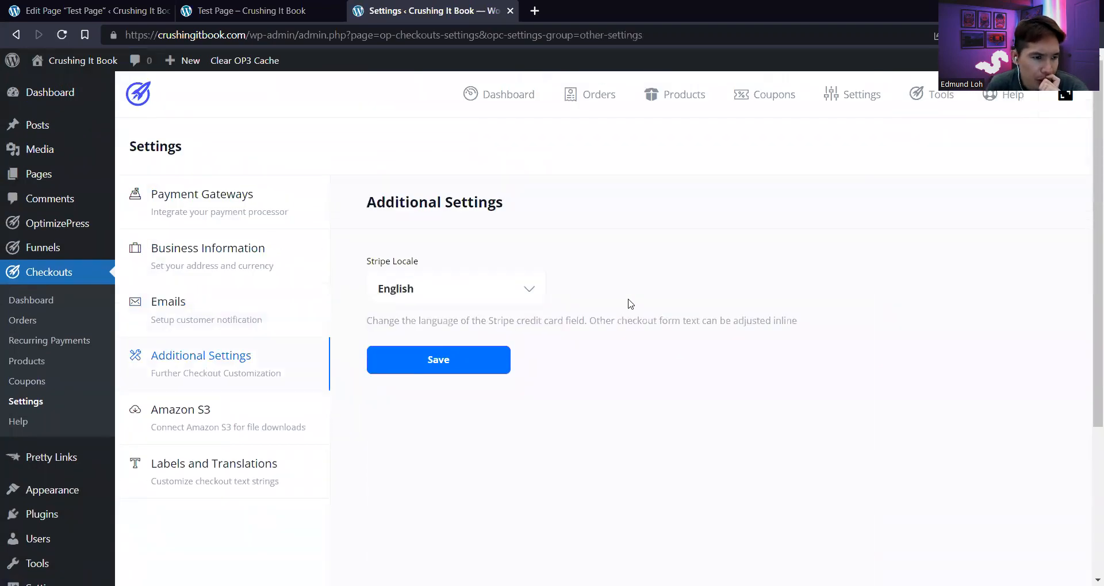
pyautogui.scroll(-2, 155, 321)
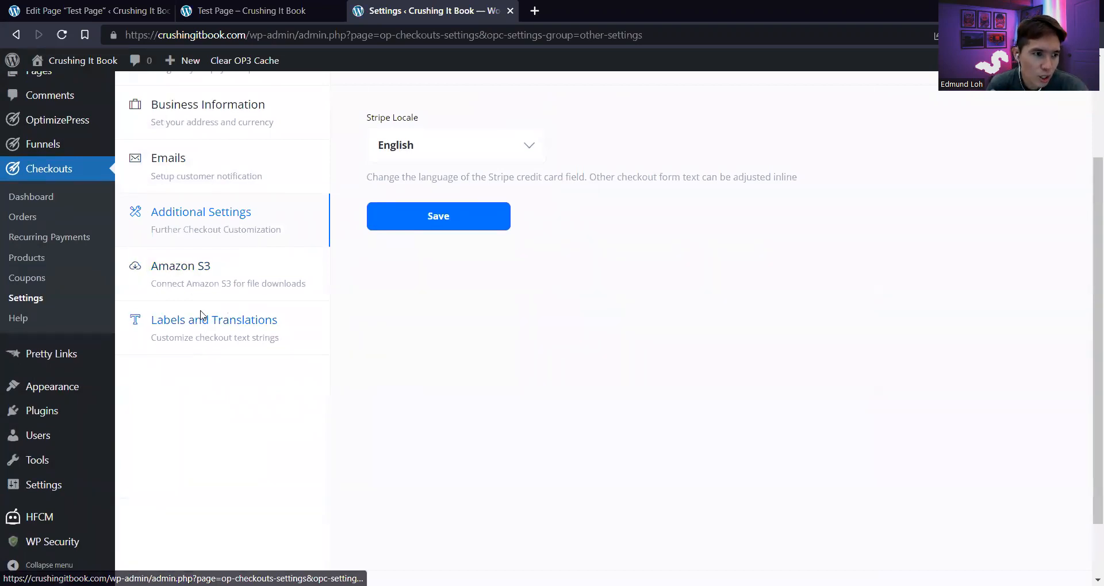
pyautogui.scroll(3, 200, 315)
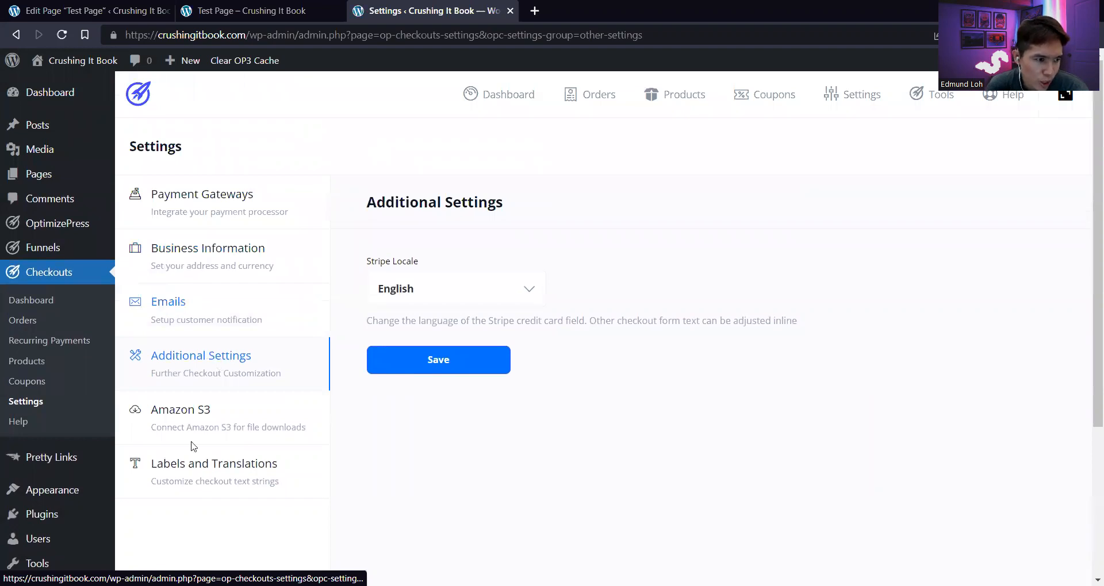
# Start a new checkout product named "Test" with the internal description "This is a test product."
pyautogui.click(34, 361)
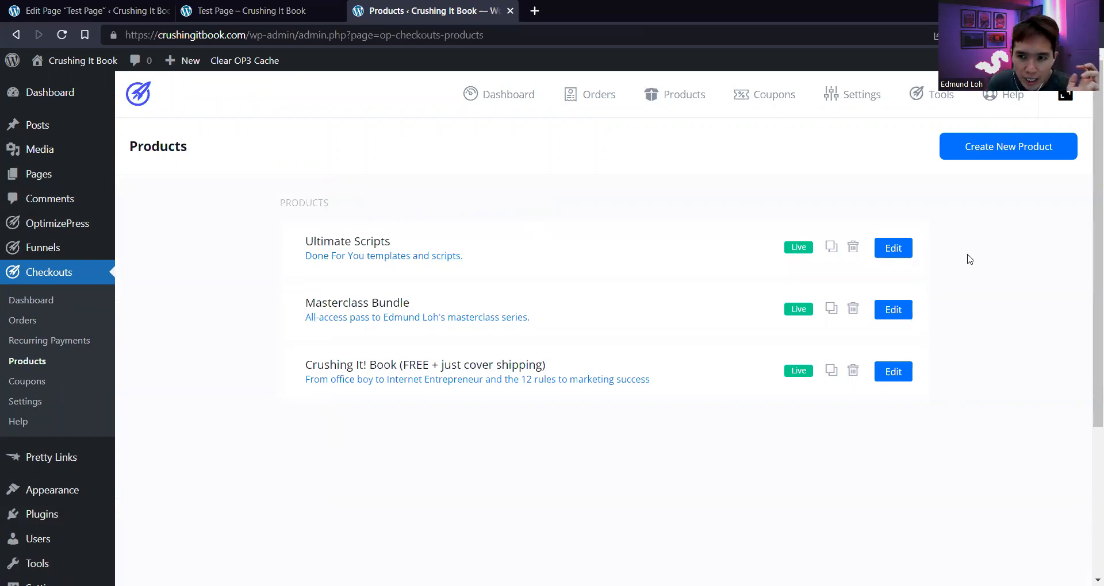
pyautogui.click(1009, 154)
pyautogui.click(424, 214)
pyautogui.write('Test')
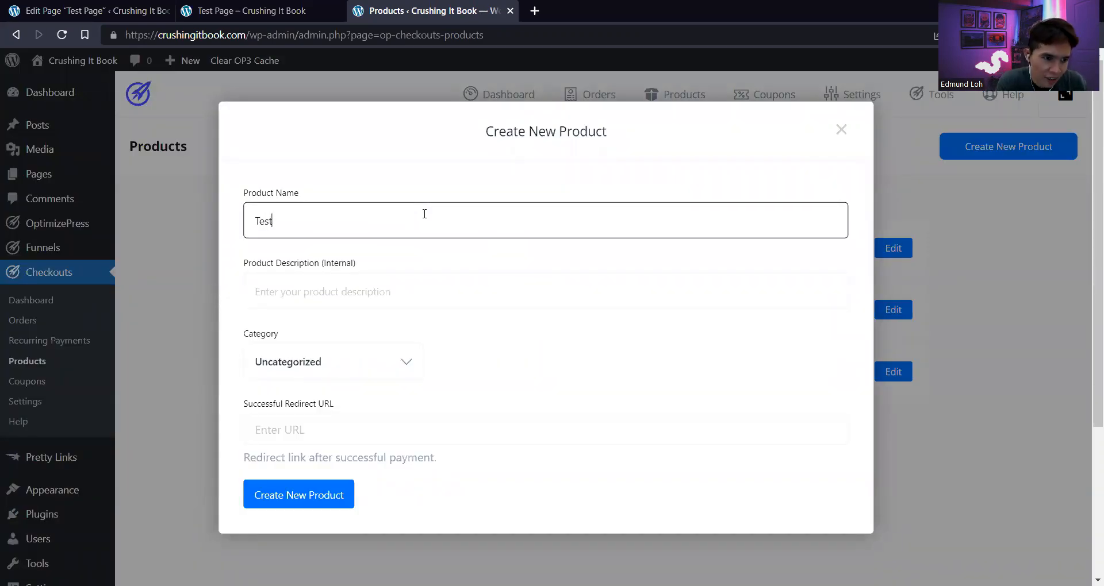
pyautogui.press('Tab')
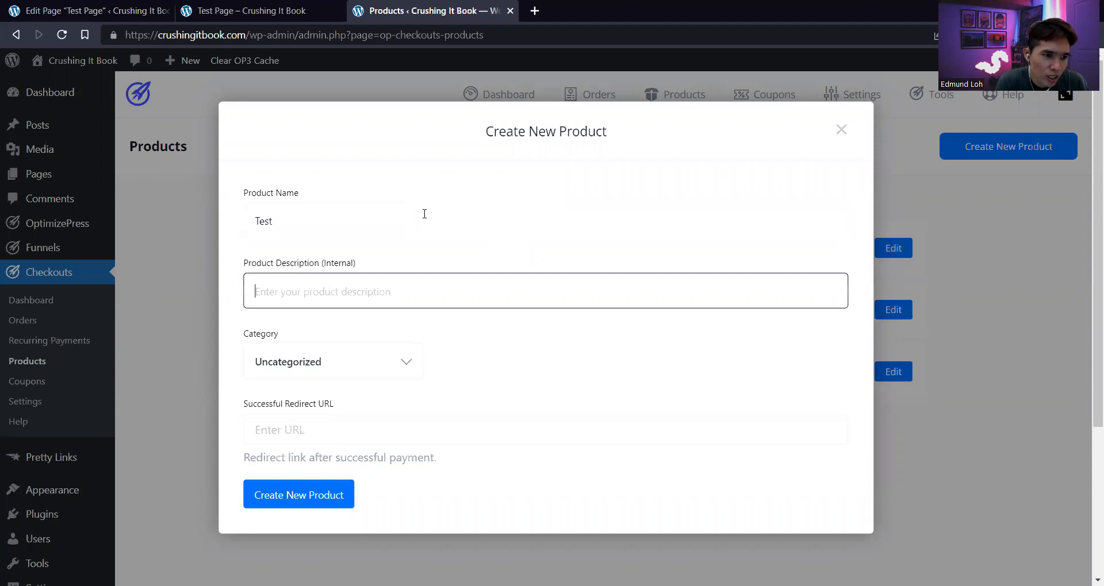
pyautogui.write('This is a test prodyct')
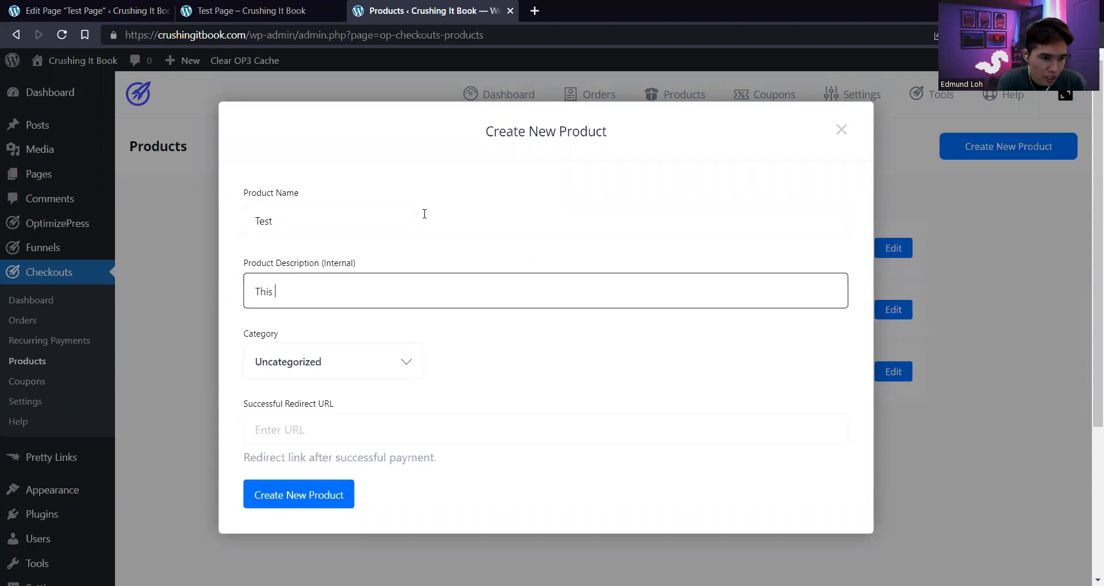
pyautogui.press('BackSpace')
pyautogui.press('BackSpace')
pyautogui.press('BackSpace')
pyautogui.write('uct.')
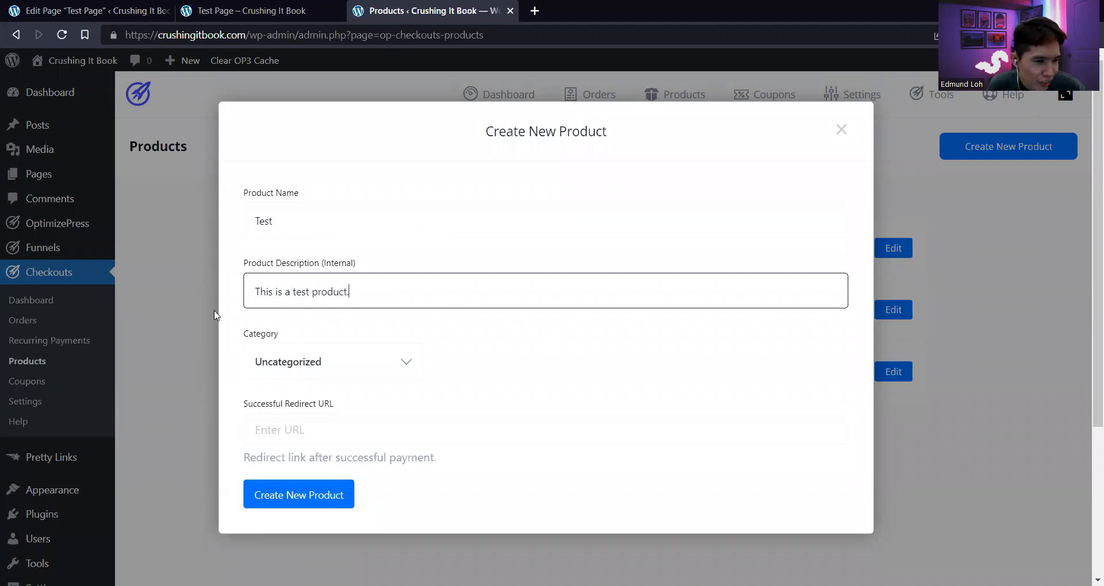
# Assign the new product to the Products category
pyautogui.click(280, 374)
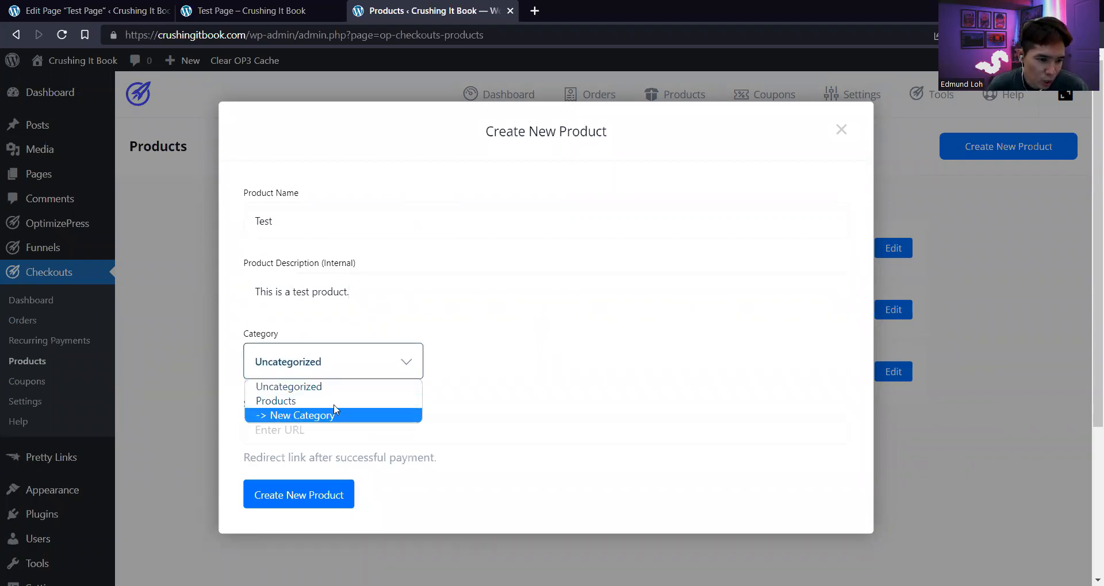
pyautogui.click(370, 363)
pyautogui.click(360, 367)
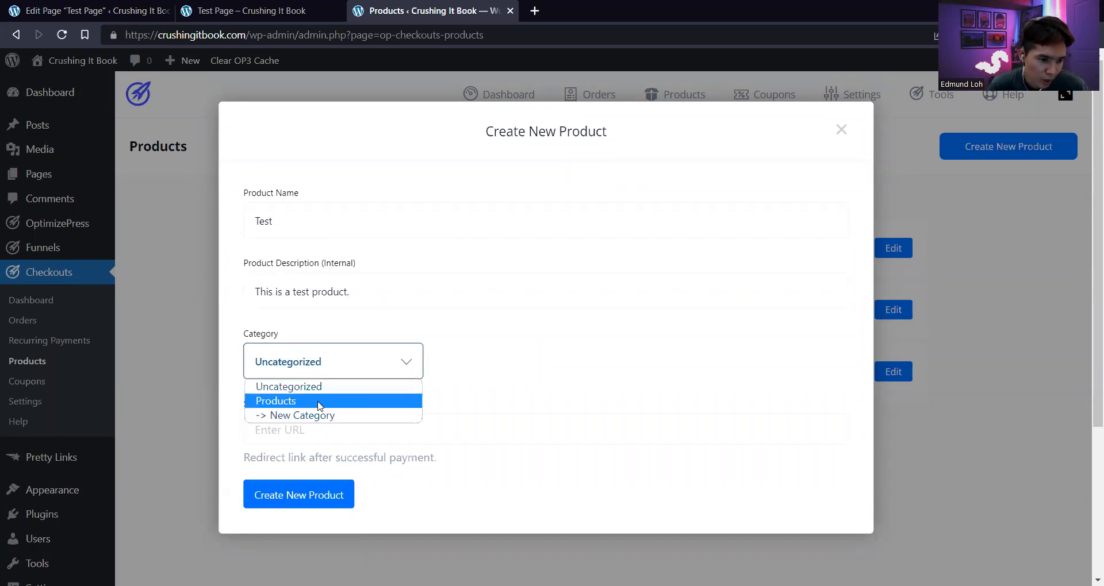
pyautogui.click(319, 405)
pyautogui.click(353, 435)
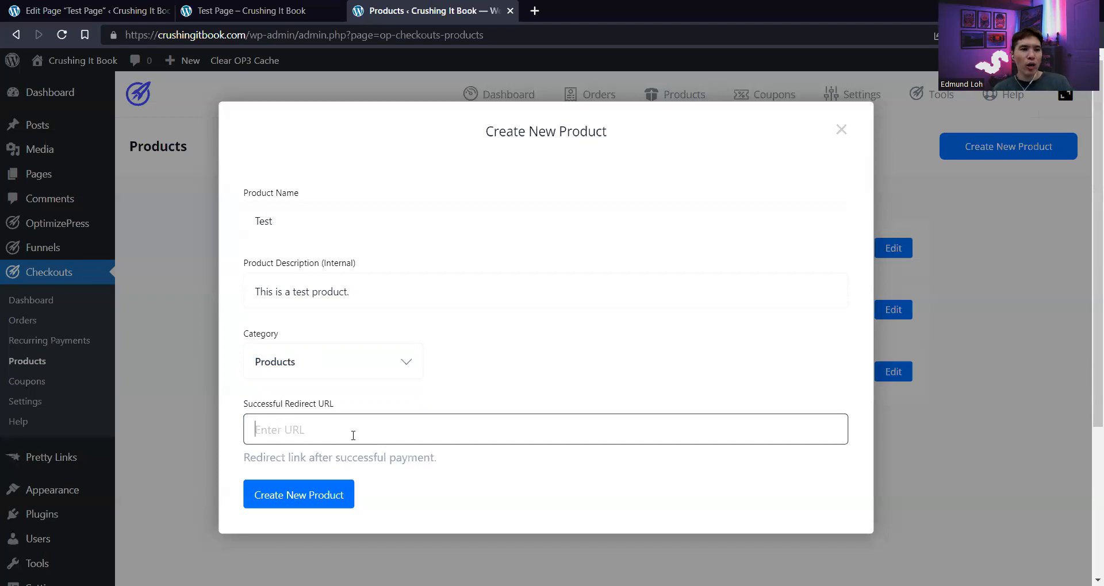
pyautogui.write('https://crus')
pyautogui.write('hingit')
pyautogui.write('/cpo')
pyautogui.press('BackSpace')
pyautogui.press('BackSpace')
pyautogui.press('BackSpace')
pyautogui.press('BackSpace')
pyautogui.write('.com/thank-you/')
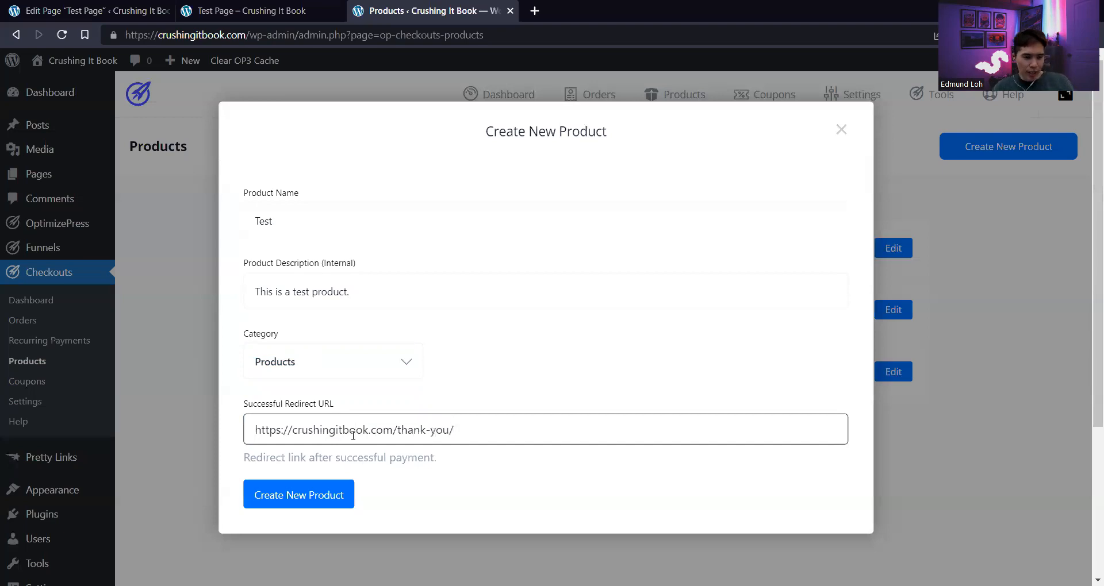
pyautogui.press('Return')
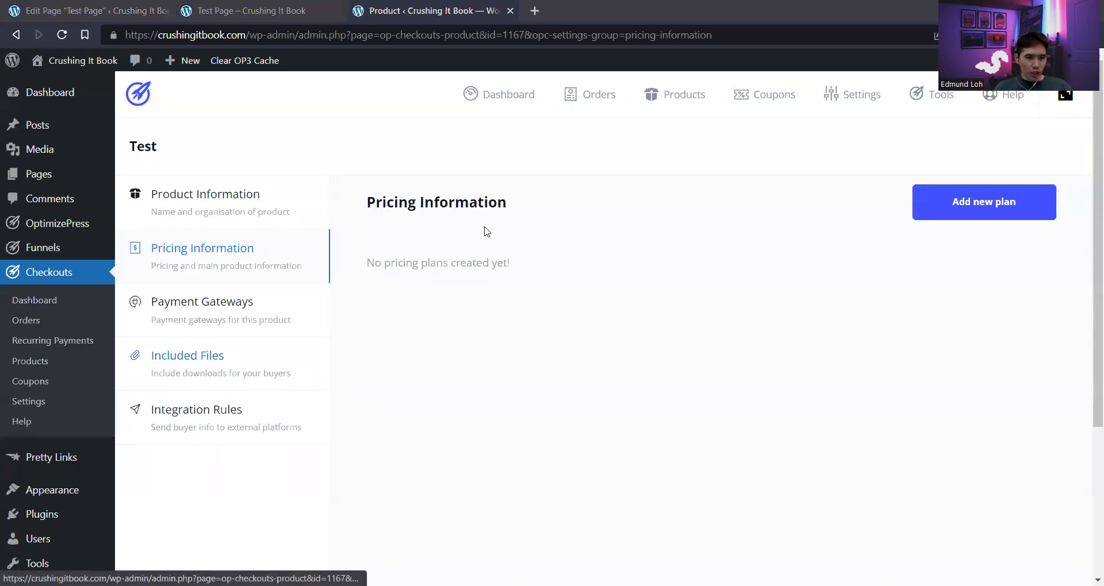
# Start a new pricing plan for the Test product and compare the Payment plan and Subscription types, returning to One-time fee
pyautogui.click(996, 212)
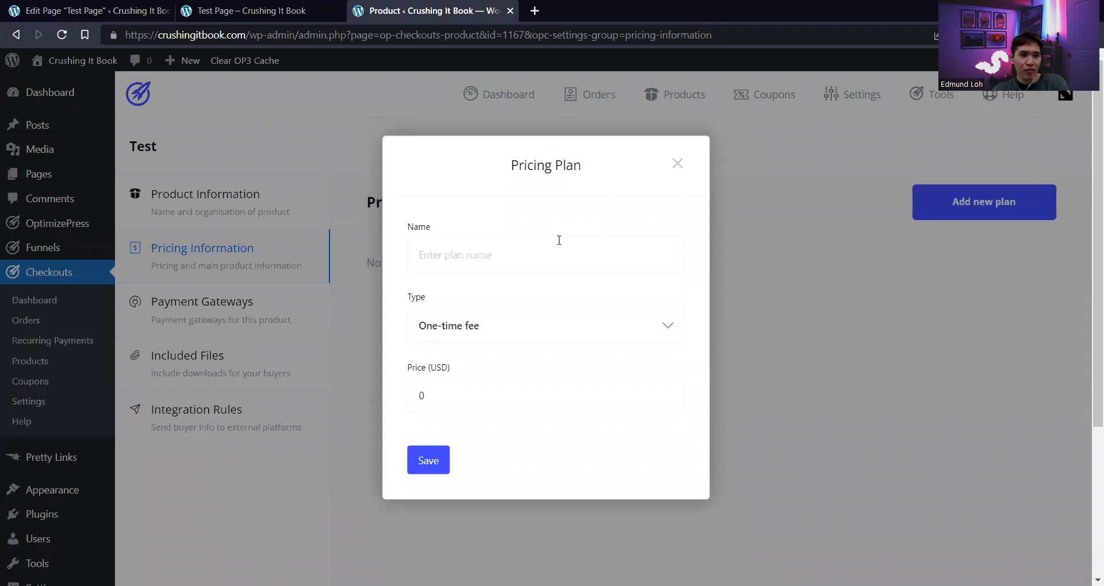
pyautogui.click(552, 337)
pyautogui.click(540, 380)
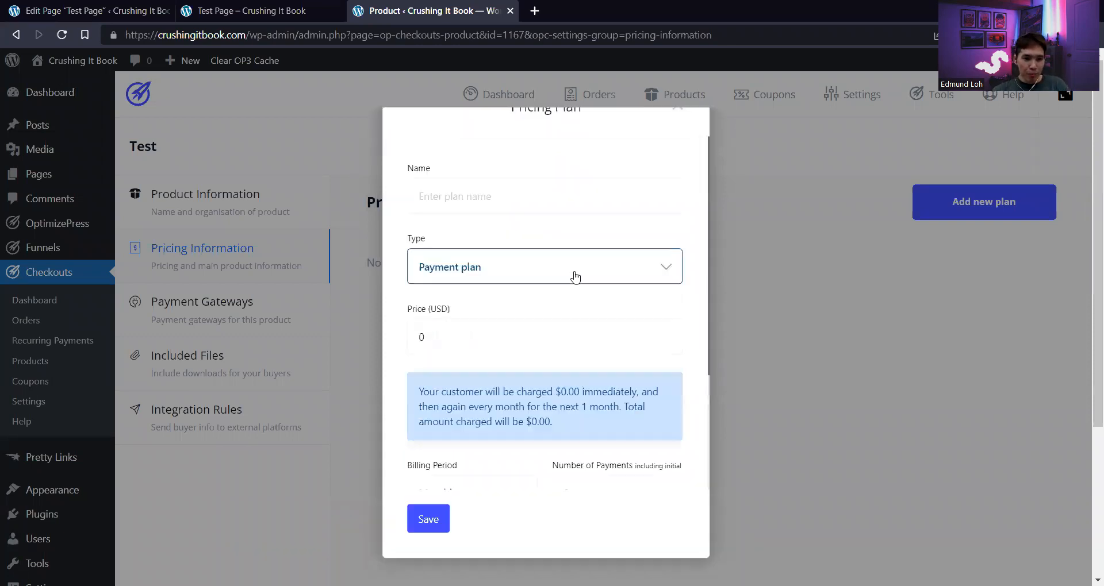
pyautogui.click(576, 272)
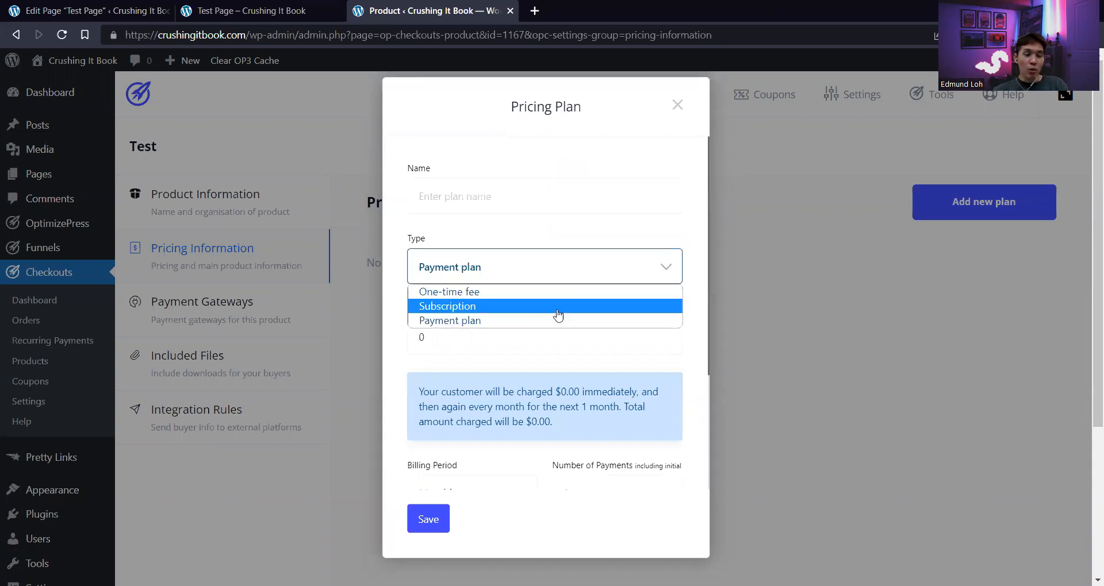
pyautogui.click(557, 313)
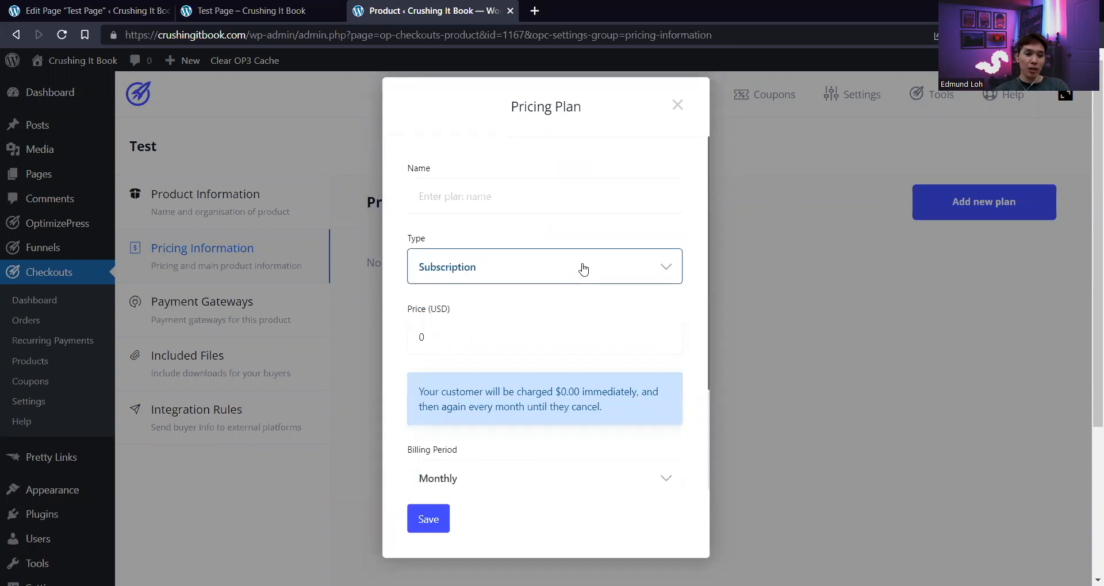
pyautogui.click(583, 269)
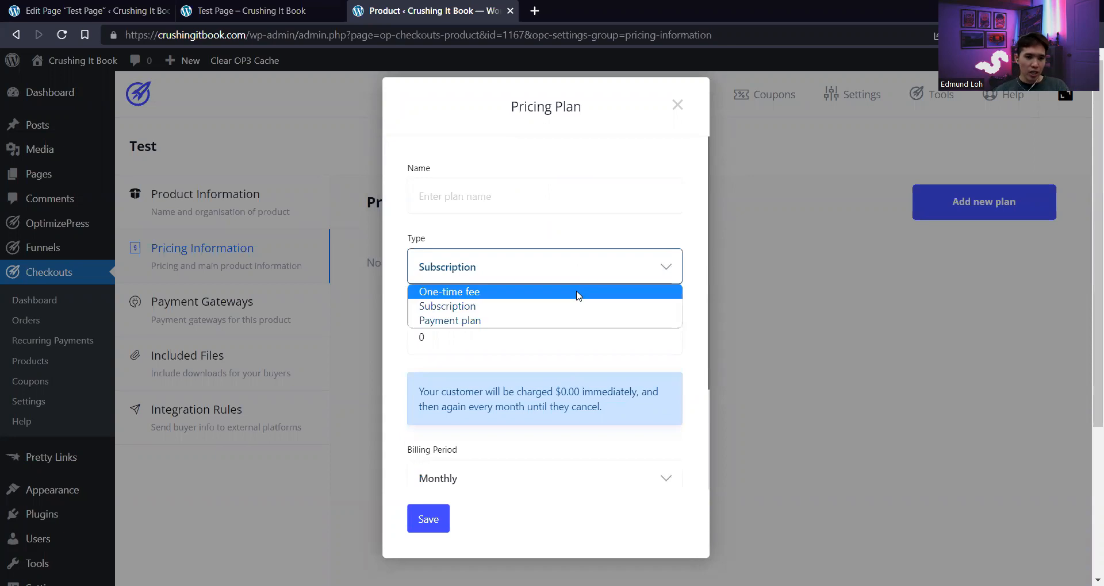
pyautogui.click(578, 292)
# Try the pricing plan as a Subscription named "14.95" with a price of 14.95 USD and look over its billing options
pyautogui.click(591, 255)
pyautogui.write('14.95')
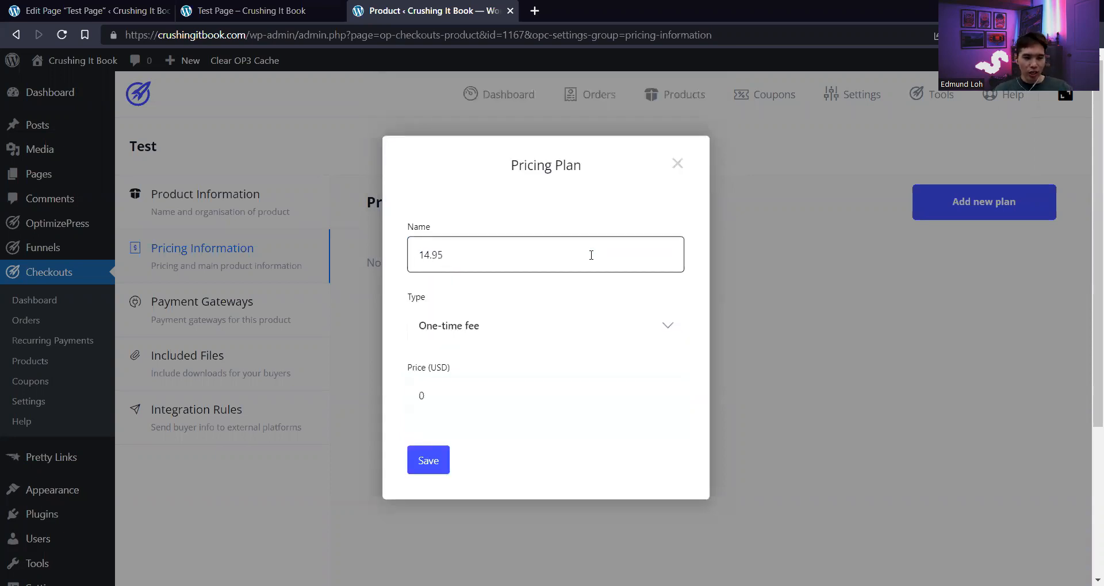
pyautogui.click(482, 333)
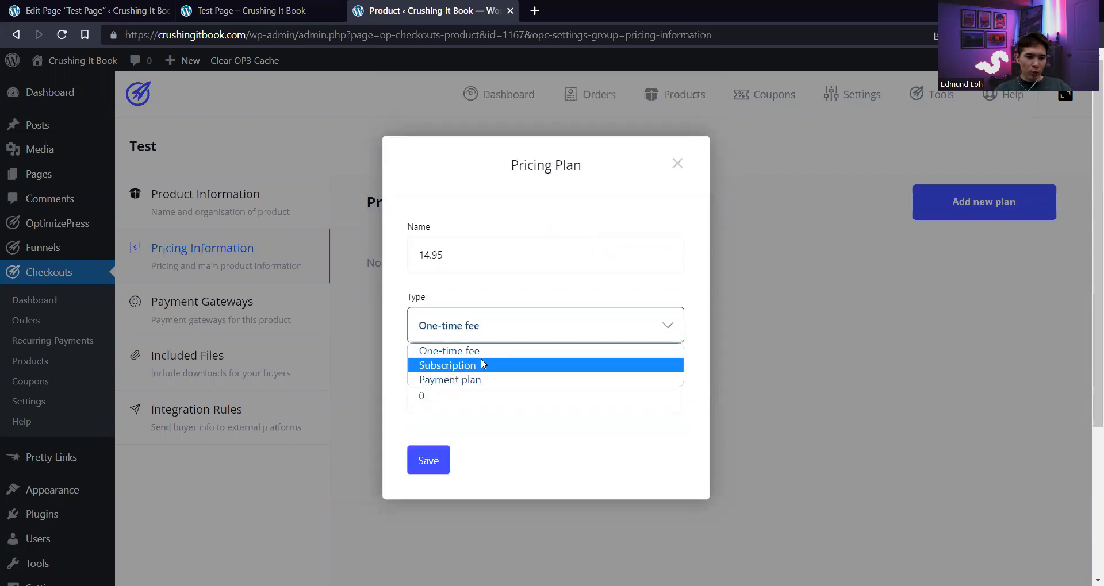
pyautogui.click(480, 359)
pyautogui.click(443, 332)
pyautogui.press('BackSpace')
pyautogui.write('14.95')
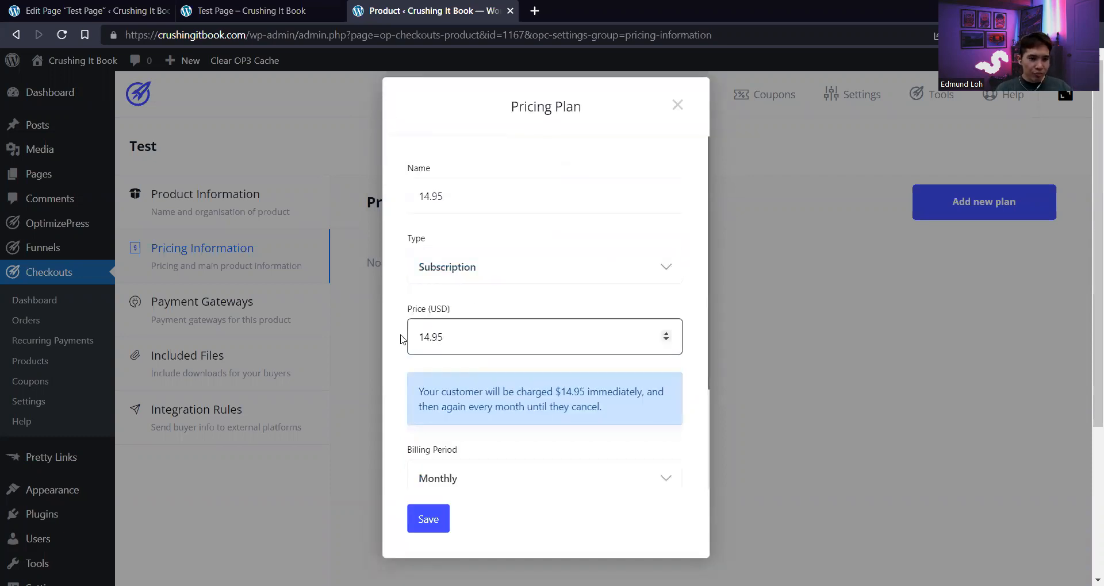
pyautogui.scroll(-3, 488, 351)
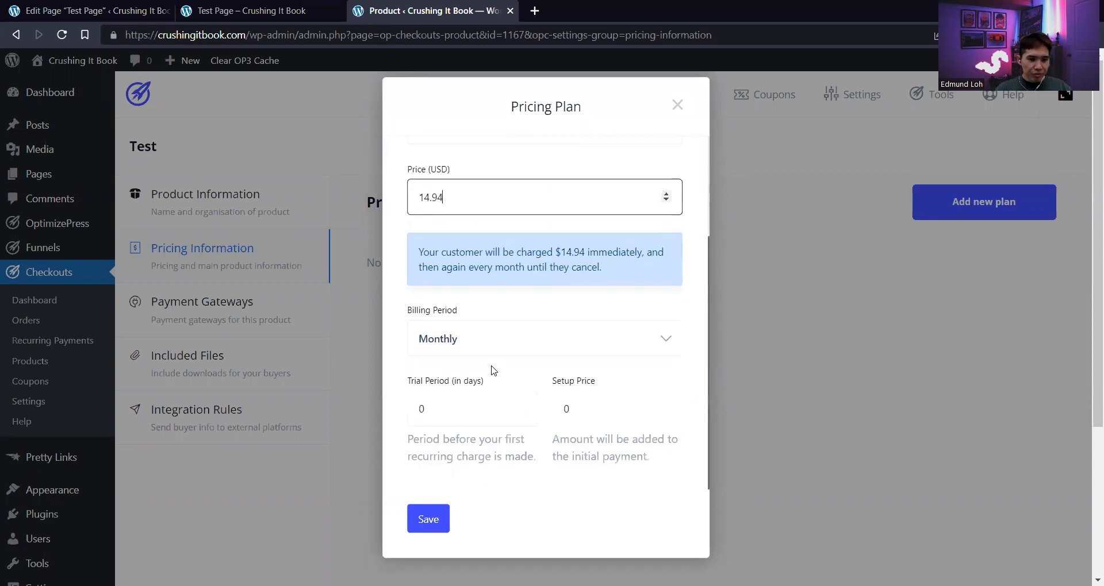
pyautogui.scroll(3, 501, 373)
# Make the plan a One-time fee named "One Time Payment" priced at 14.95 USD and save it
pyautogui.click(470, 271)
pyautogui.click(461, 289)
pyautogui.moveTo(470, 249); pyautogui.dragTo(397, 248)
pyautogui.press('BackSpace')
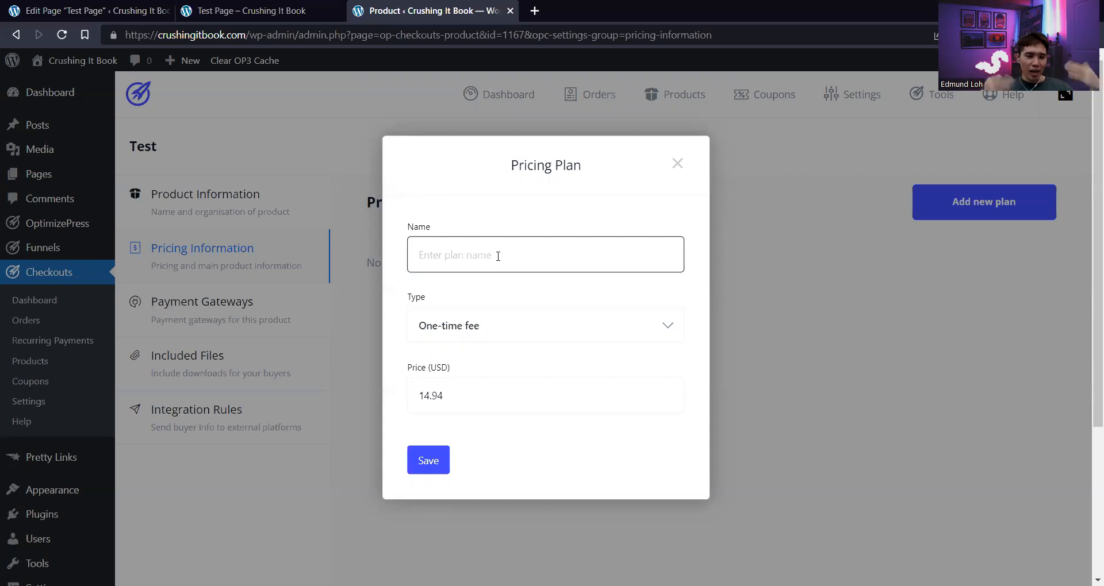
pyautogui.write('One Time Payment')
pyautogui.press('Tab')
pyautogui.press('Tab')
pyautogui.write('14.95')
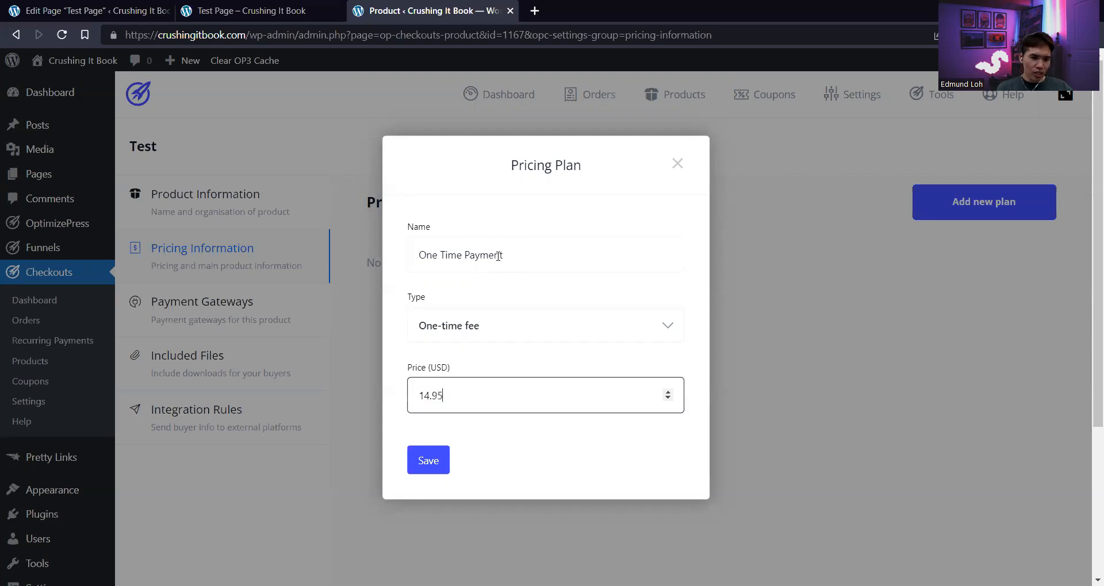
pyautogui.click(495, 446)
pyautogui.click(437, 460)
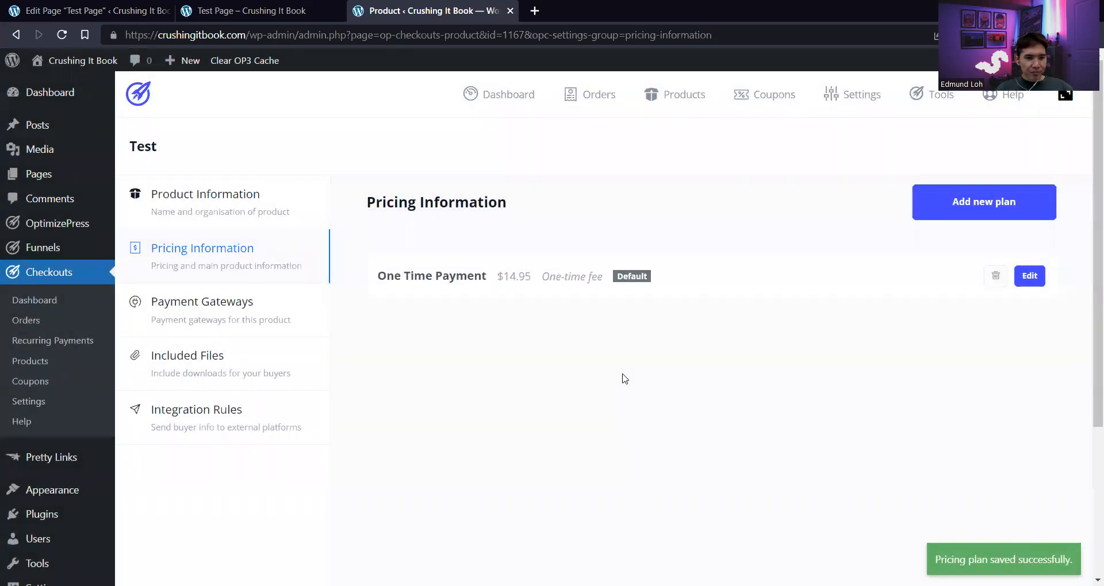
# Set the Test product's payment mode to Live in its payment gateway settings and save
pyautogui.click(221, 304)
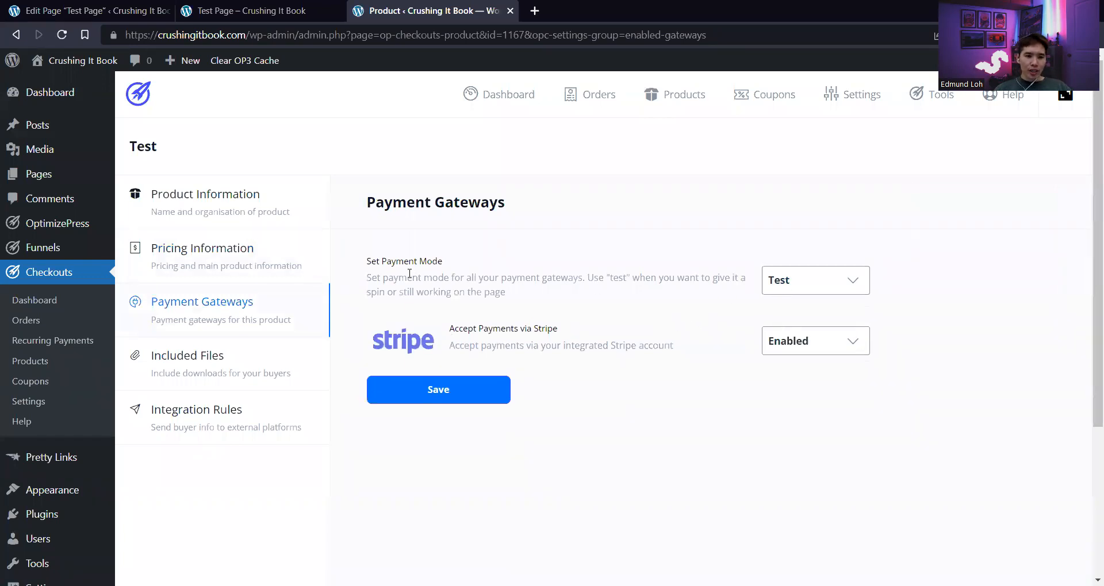
pyautogui.click(792, 292)
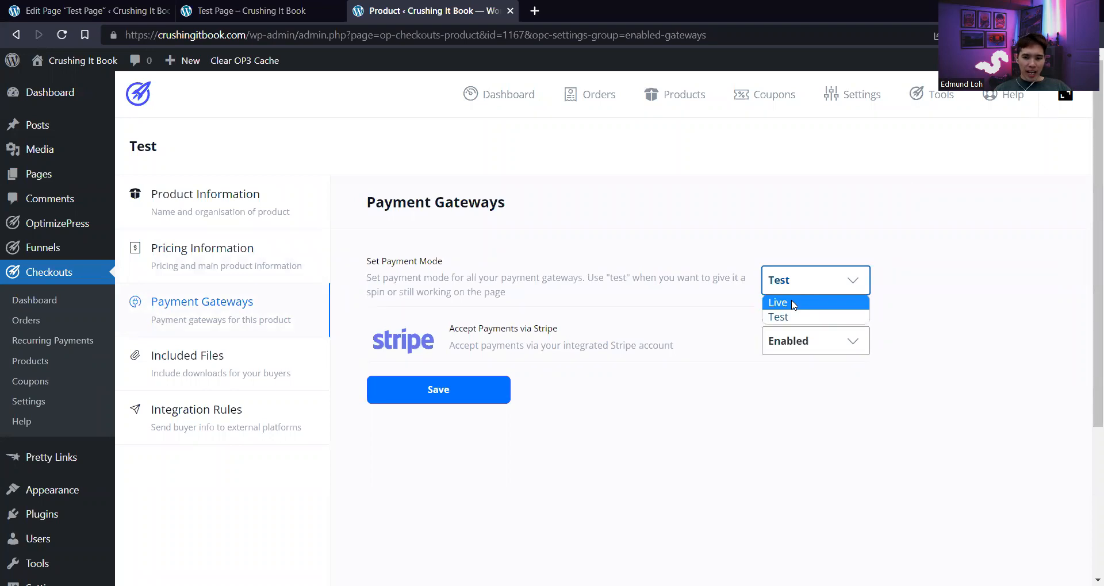
pyautogui.click(774, 305)
pyautogui.click(775, 282)
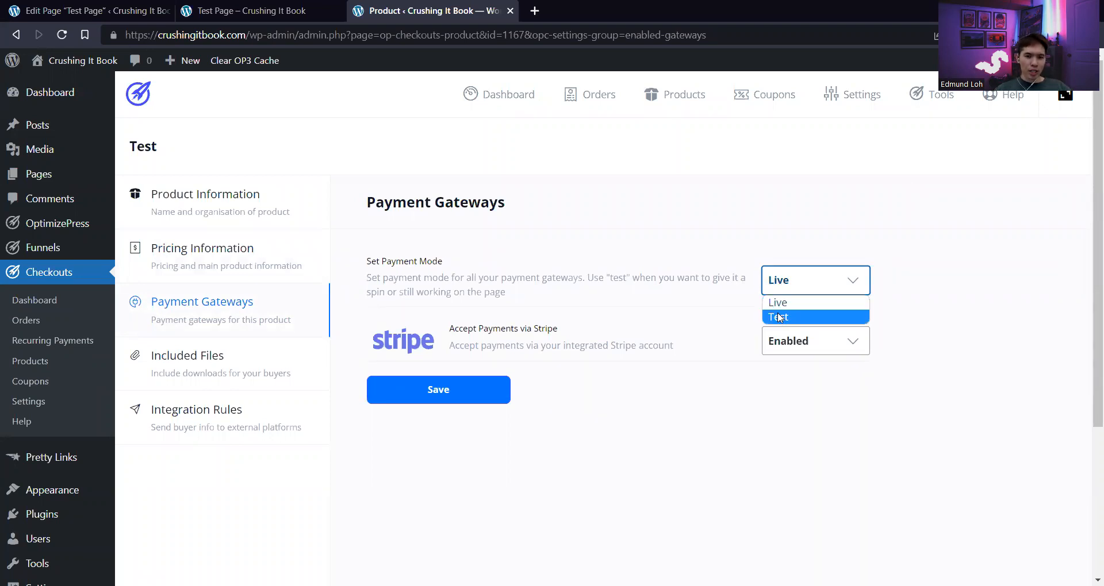
pyautogui.click(779, 317)
pyautogui.click(783, 292)
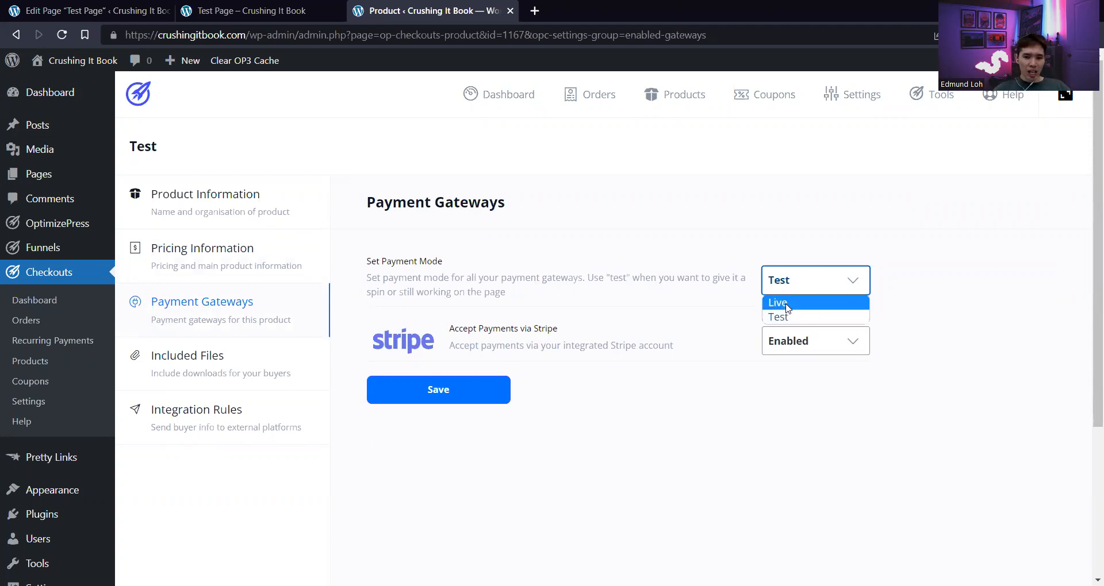
pyautogui.click(783, 344)
pyautogui.click(455, 391)
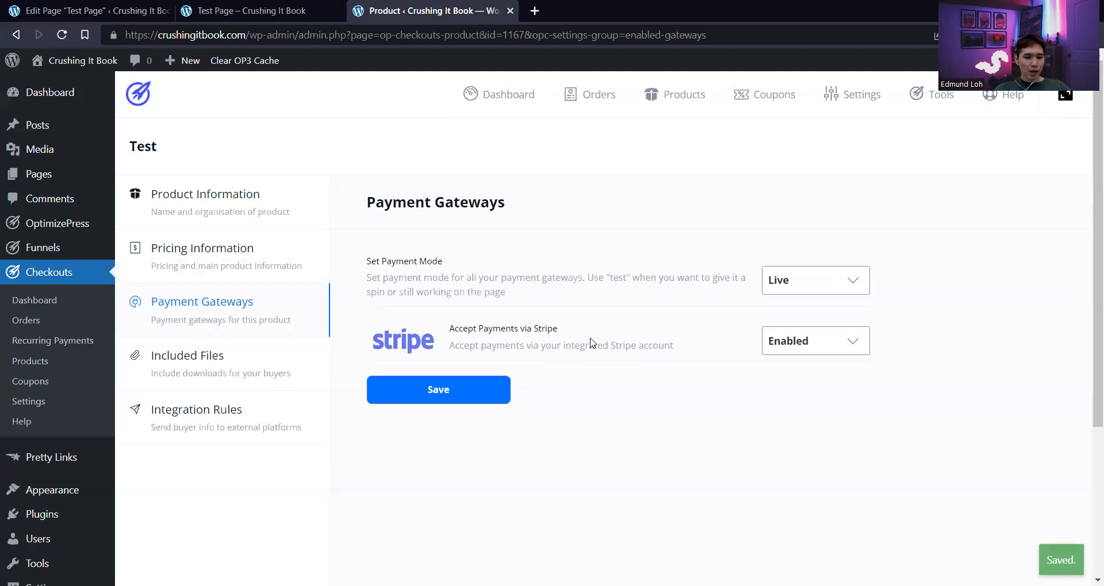
# View the product's Included Files settings and start a new integration rule named "Aweber"
pyautogui.click(217, 357)
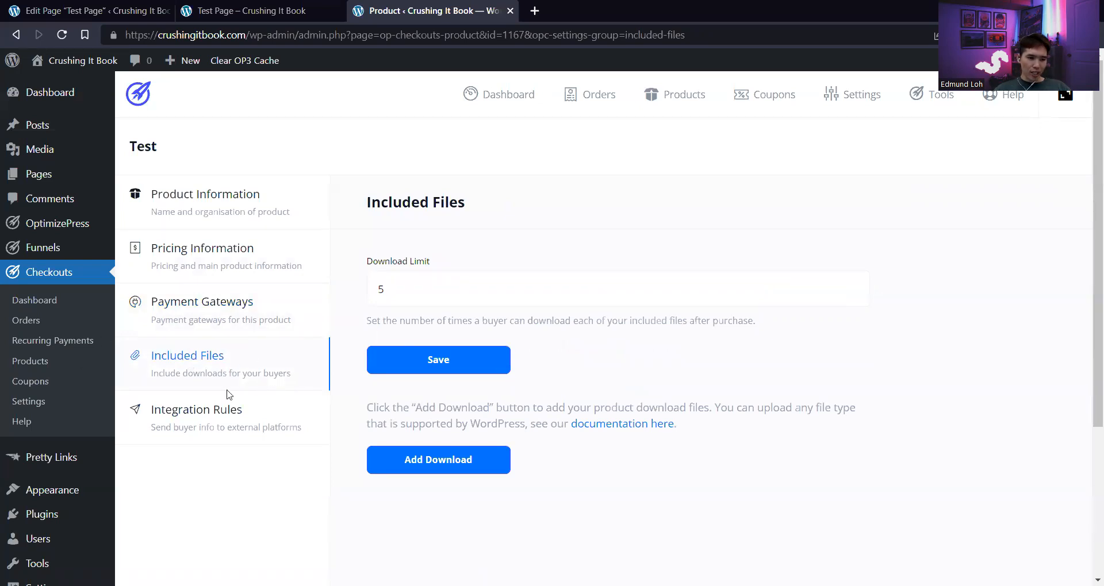
pyautogui.click(226, 410)
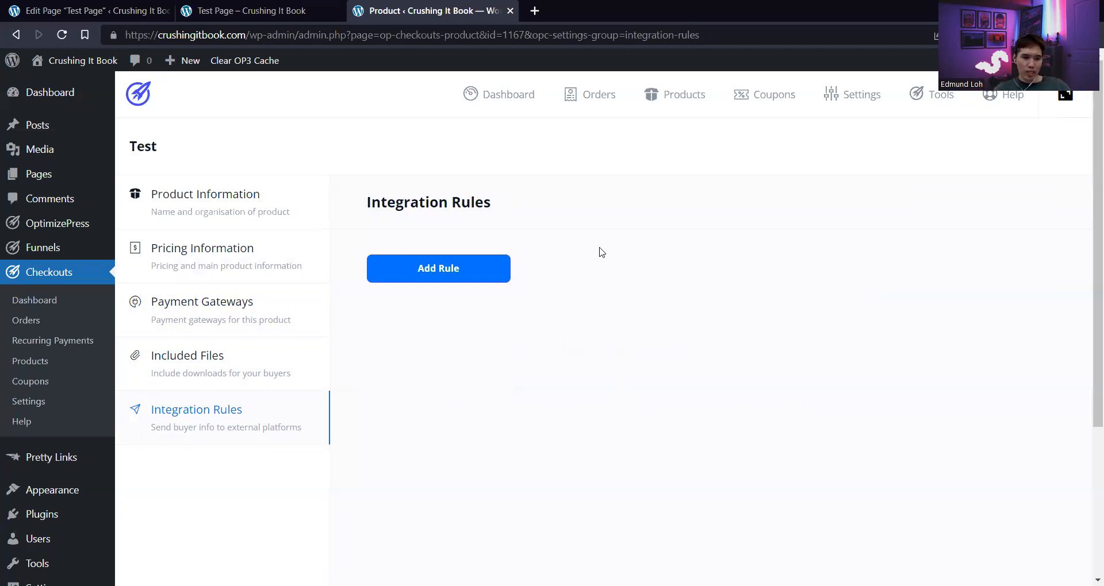
pyautogui.click(442, 269)
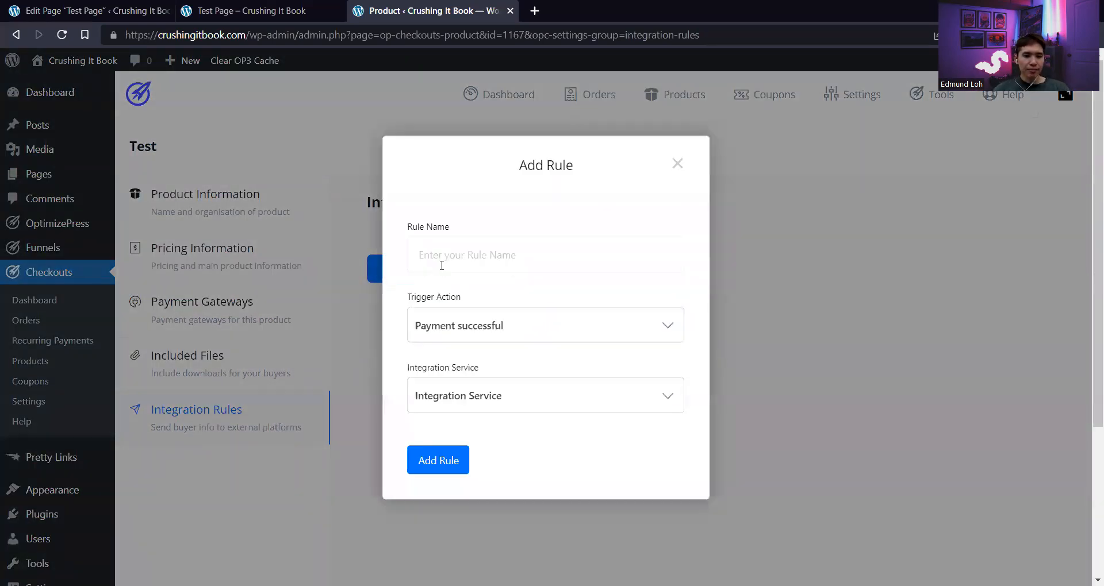
pyautogui.click(458, 257)
pyautogui.write('Aweber')
pyautogui.click(495, 222)
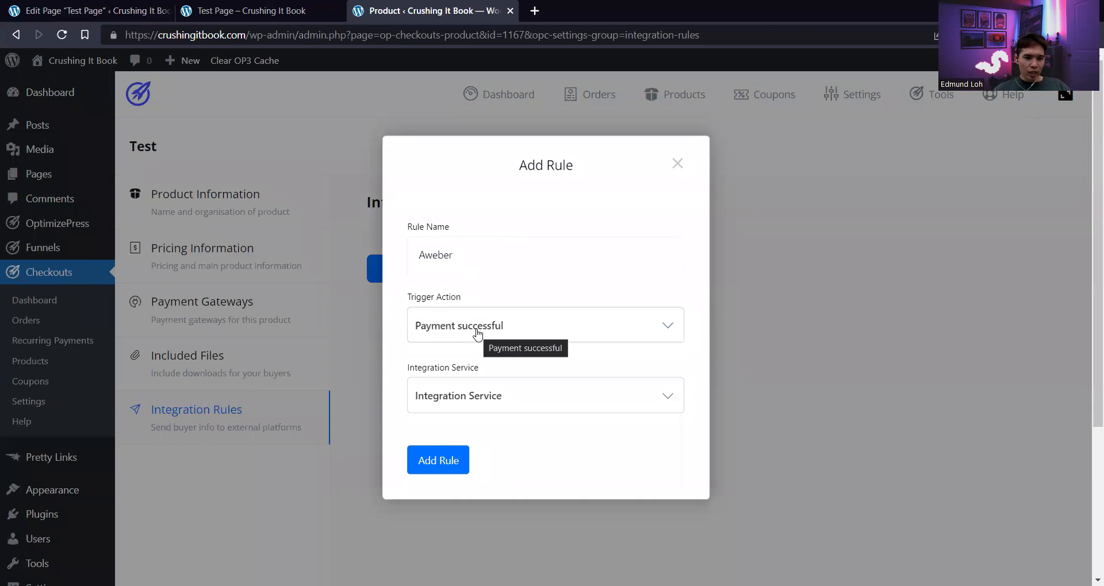
# Set the rule's integration service to AWeber and its list to crushingit-book-my
pyautogui.click(471, 396)
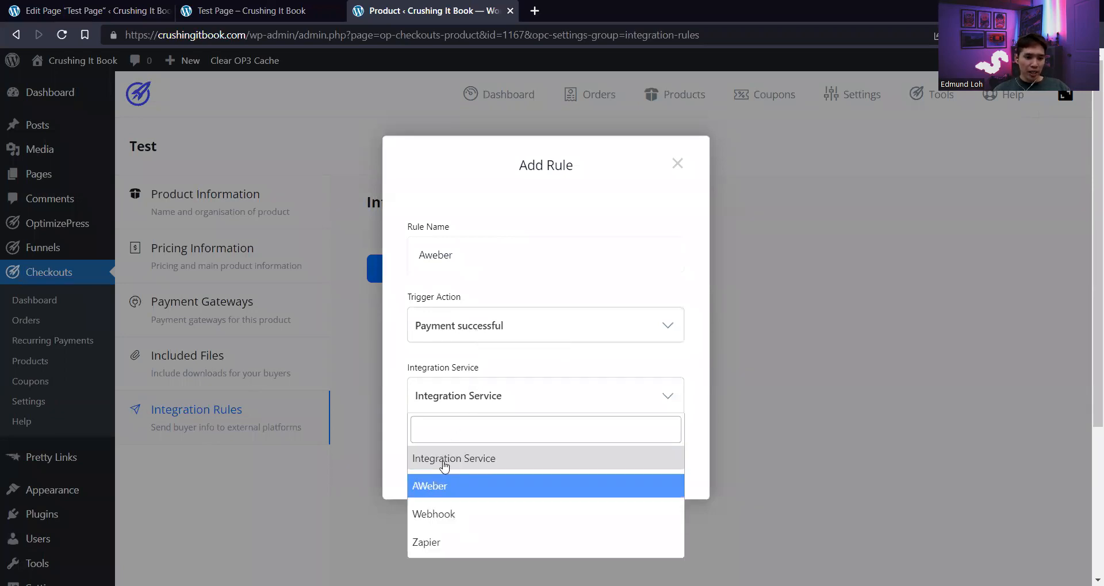
pyautogui.click(444, 485)
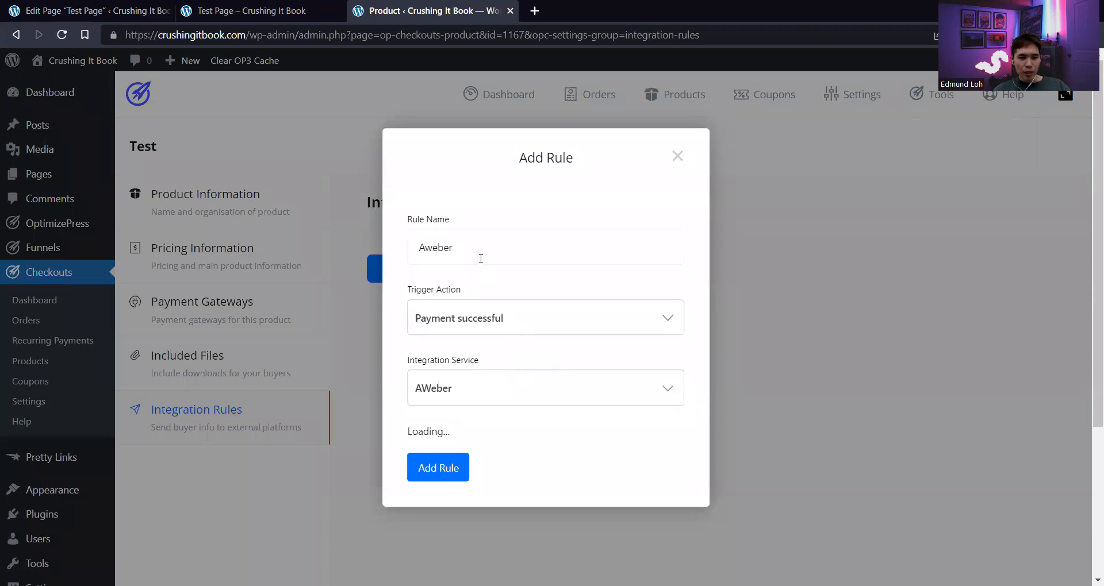
pyautogui.click(445, 438)
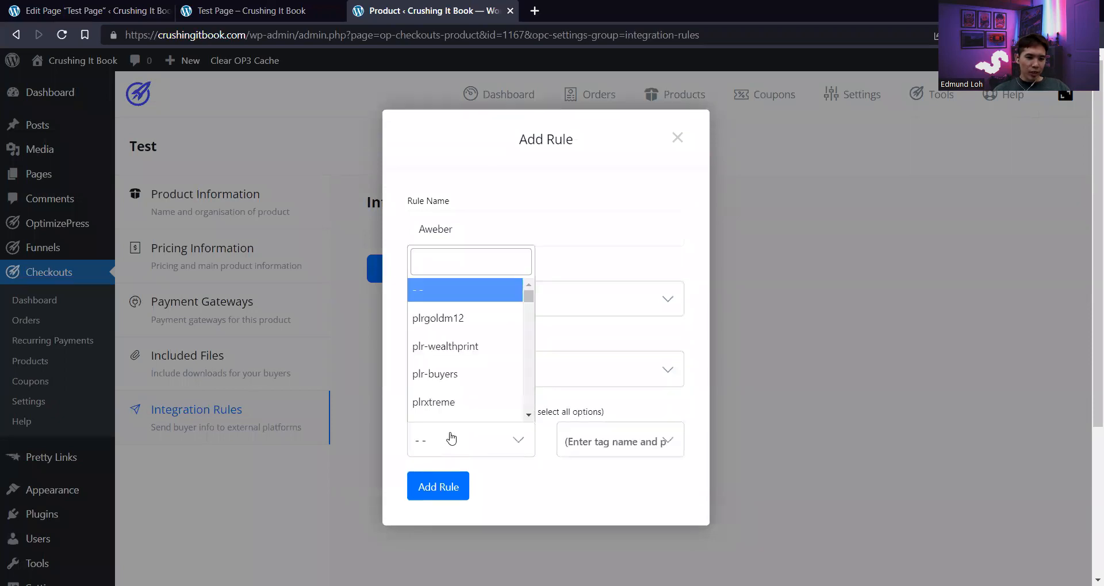
pyautogui.click(472, 257)
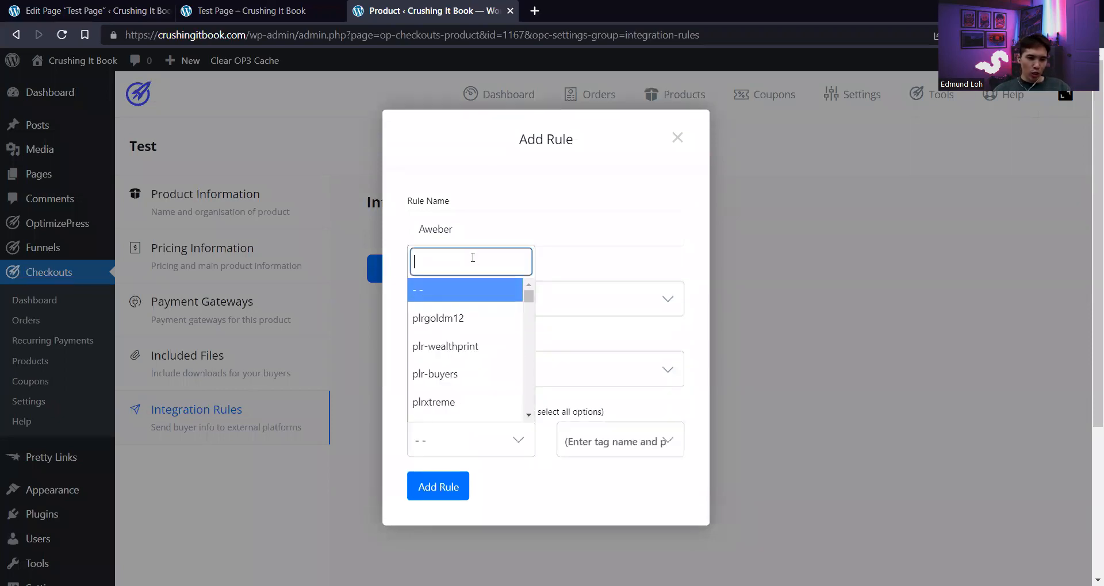
pyautogui.write('cru')
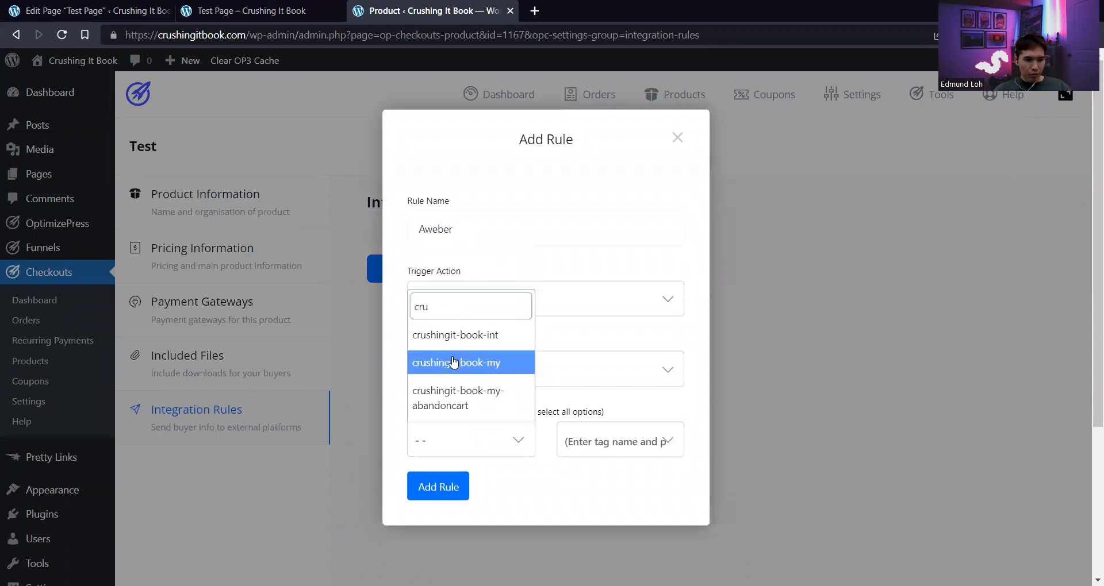
pyautogui.click(451, 360)
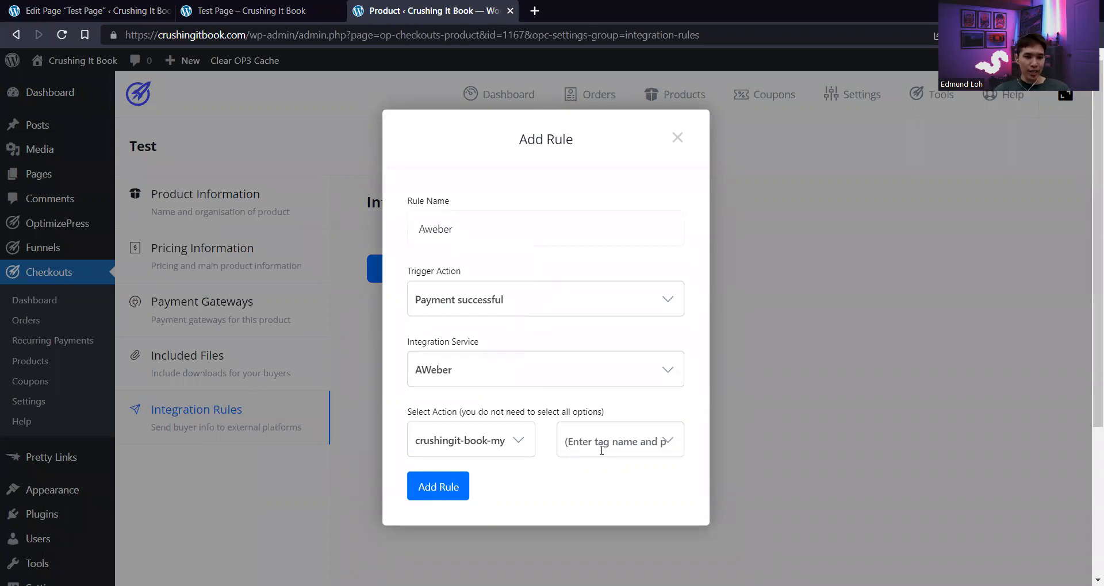
# Give the AWeber rule the tag "buyer" and add the rule to the Test product
pyautogui.click(600, 451)
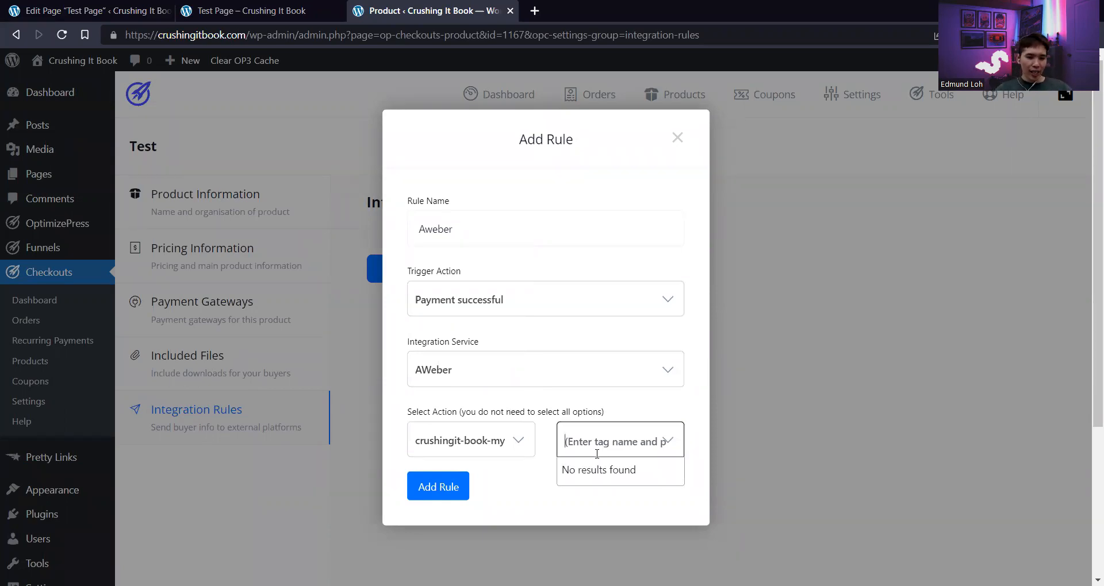
pyautogui.write('buyer')
pyautogui.press('Return')
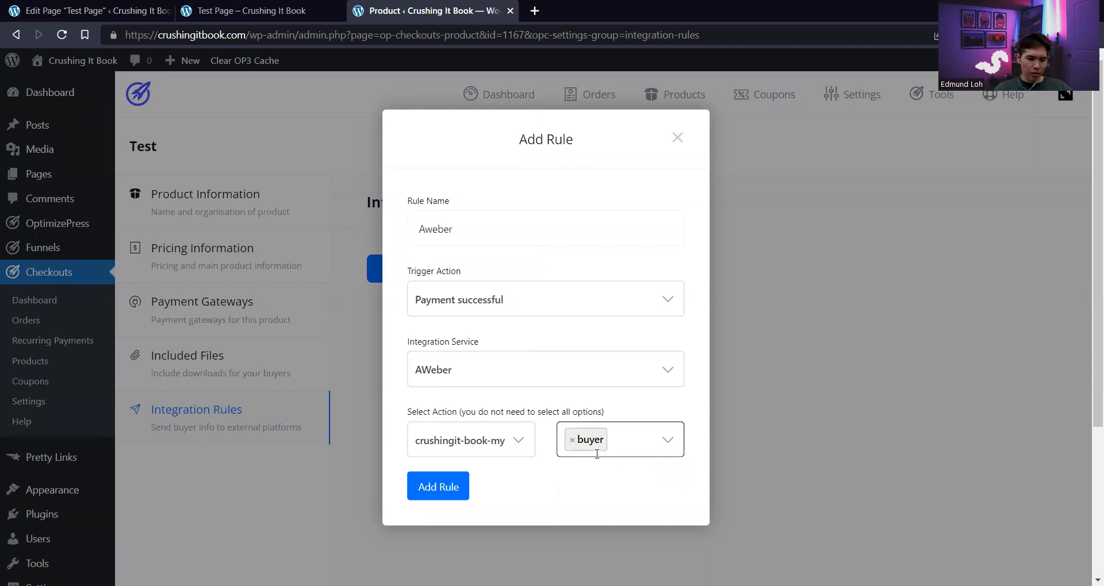
pyautogui.press('Tab')
pyautogui.press('Return')
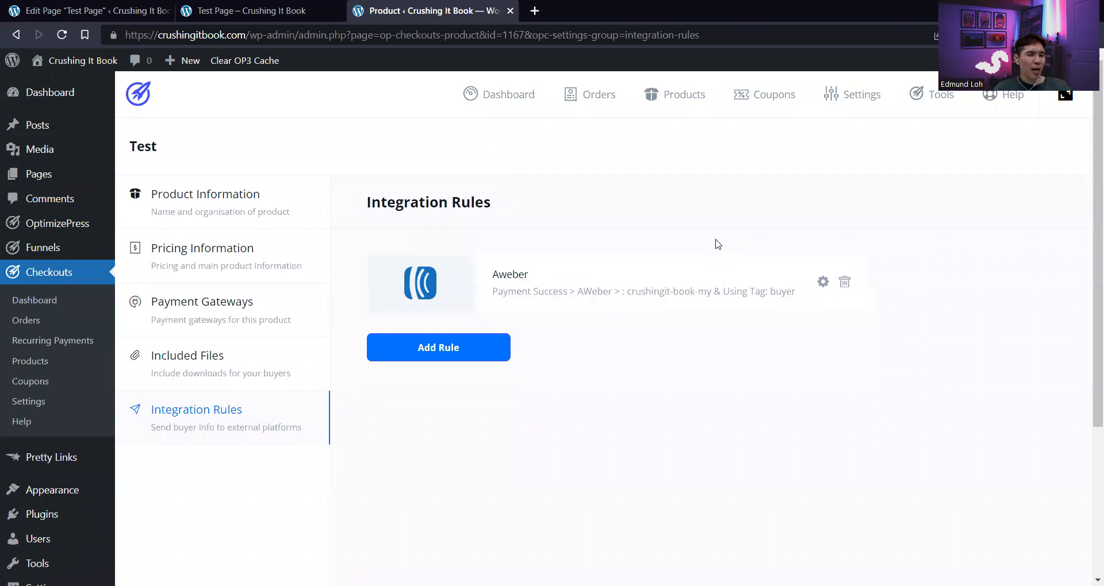
# Return to the Test Page editor, reload it, and close the live Test Page preview
pyautogui.click(118, 9)
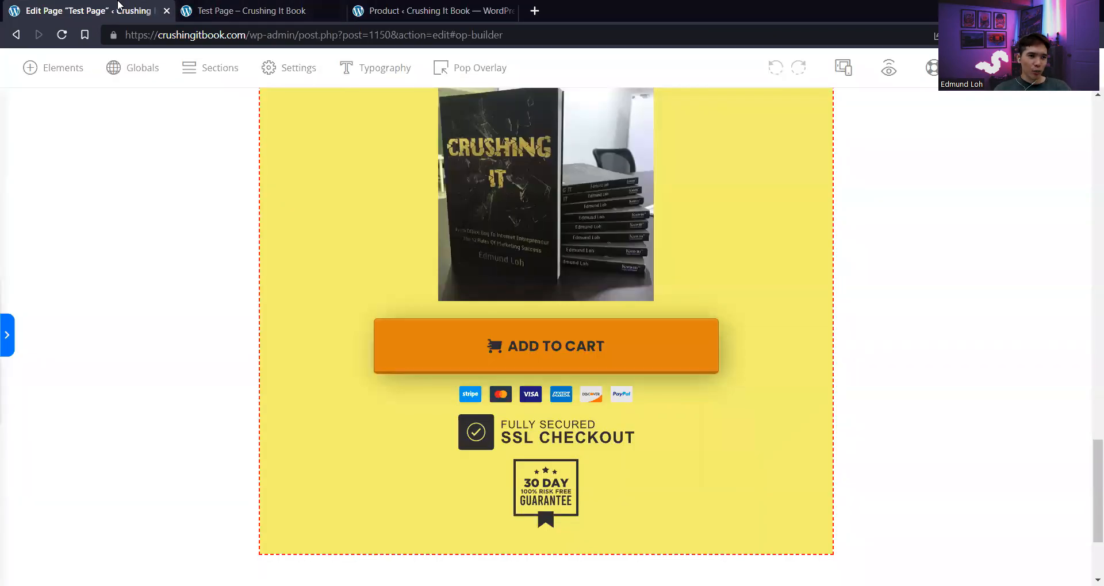
pyautogui.scroll(2, 136, 174)
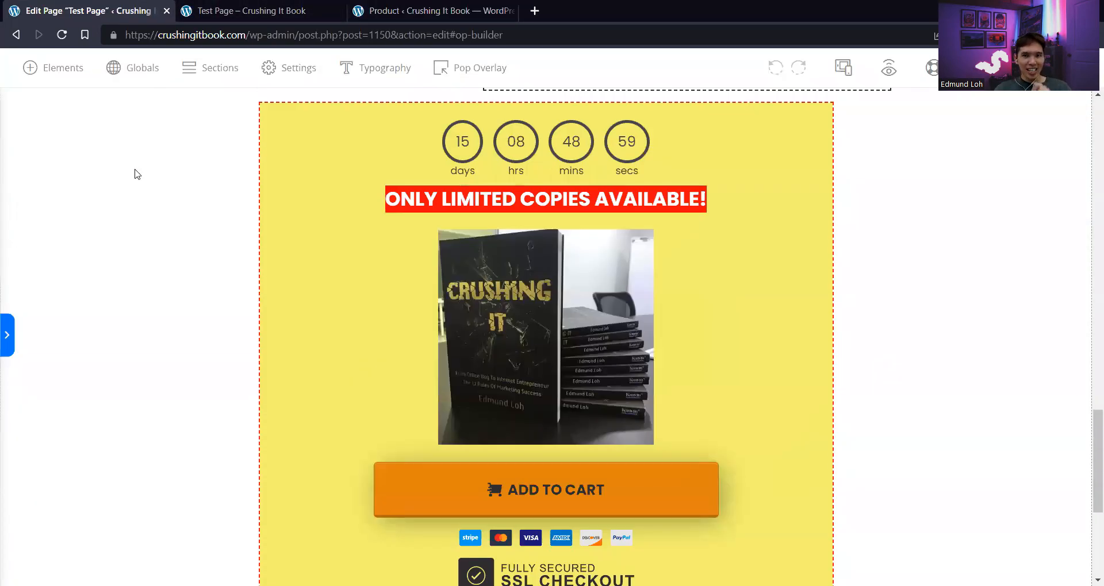
pyautogui.click(62, 38)
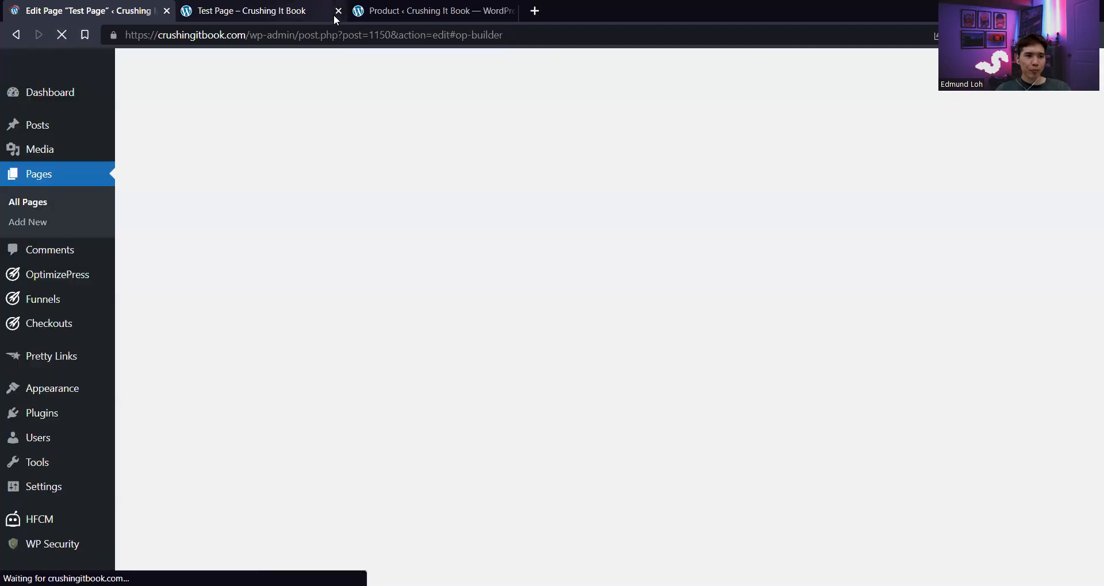
pyautogui.click(338, 12)
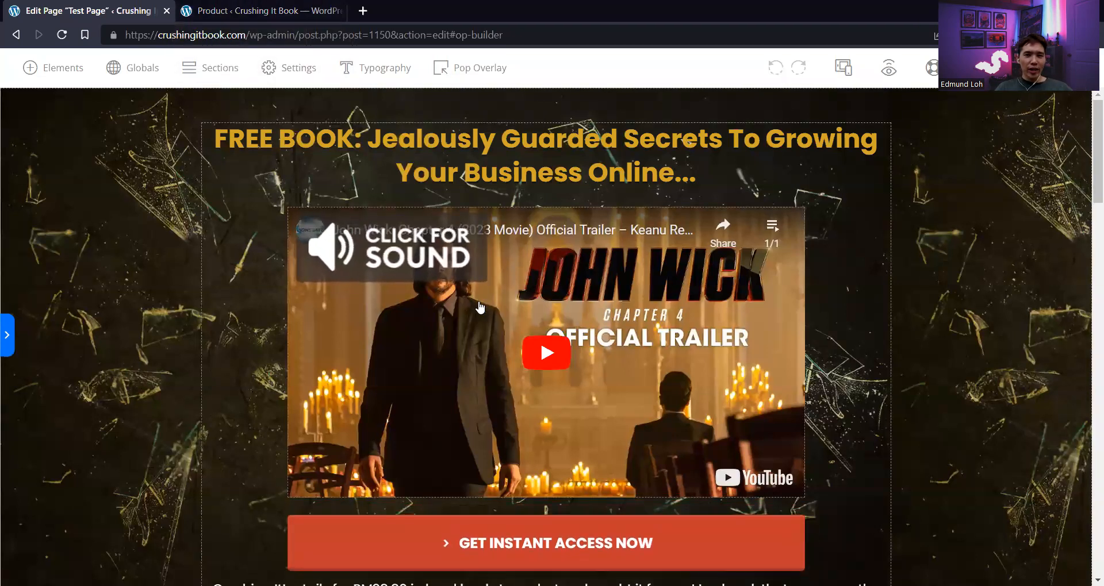
# Insert a Checkout Form element directly below the Add to Cart button in the yellow order box
pyautogui.scroll(-8, 480, 308)
pyautogui.scroll(-15, 480, 308)
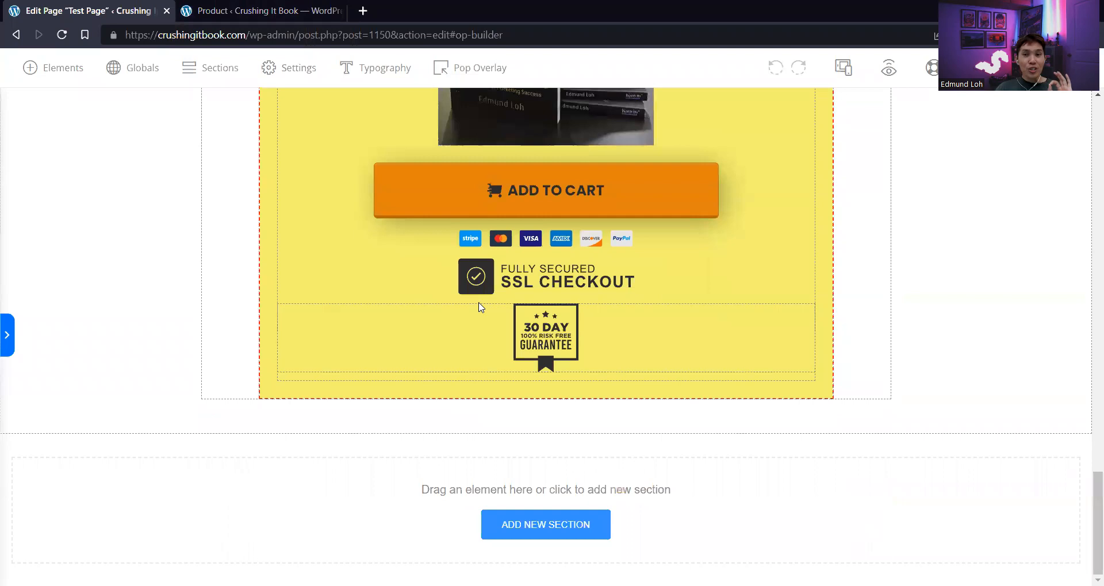
pyautogui.scroll(1, 481, 307)
pyautogui.scroll(1, 482, 306)
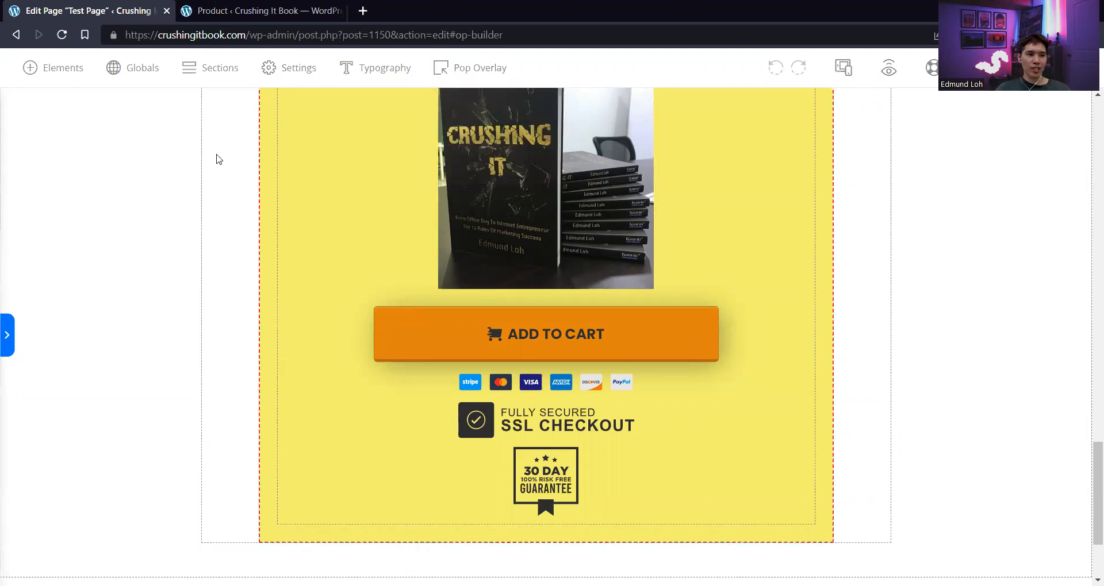
pyautogui.click(57, 70)
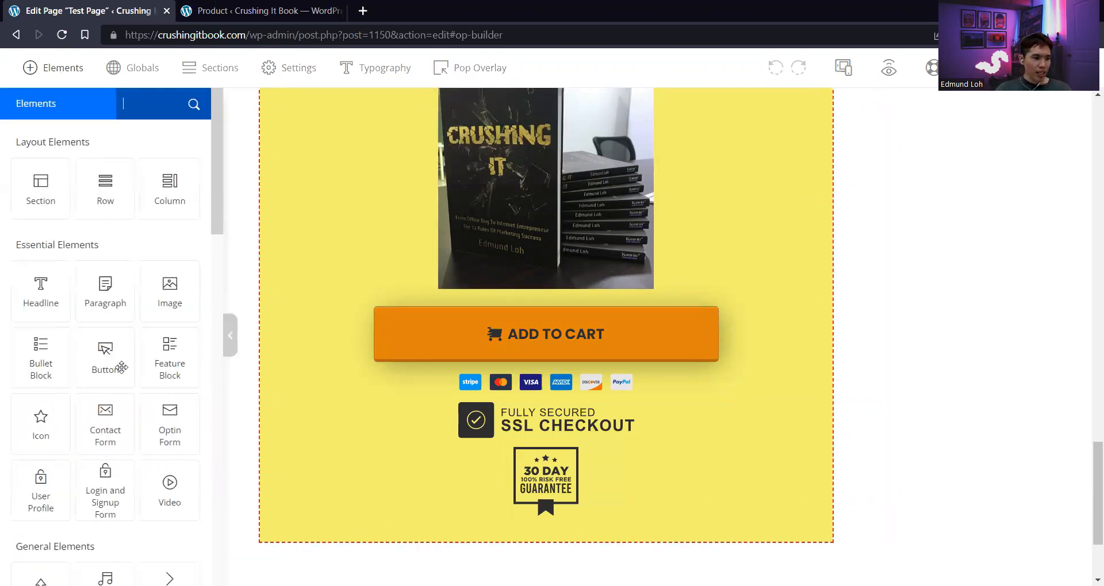
pyautogui.scroll(-8, 125, 374)
pyautogui.scroll(-15, 124, 374)
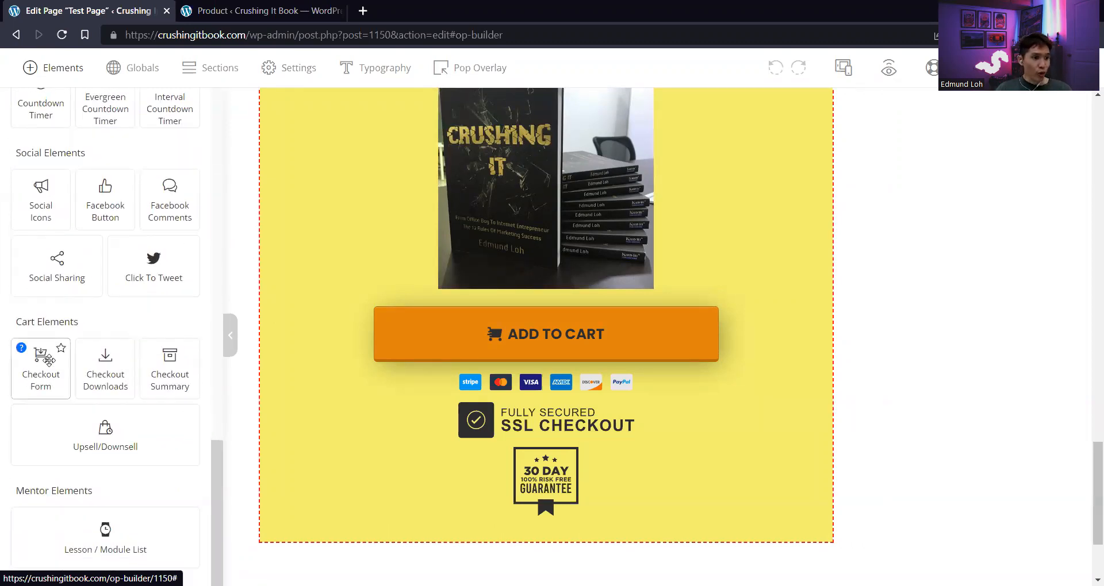
pyautogui.moveTo(36, 368); pyautogui.dragTo(609, 354)
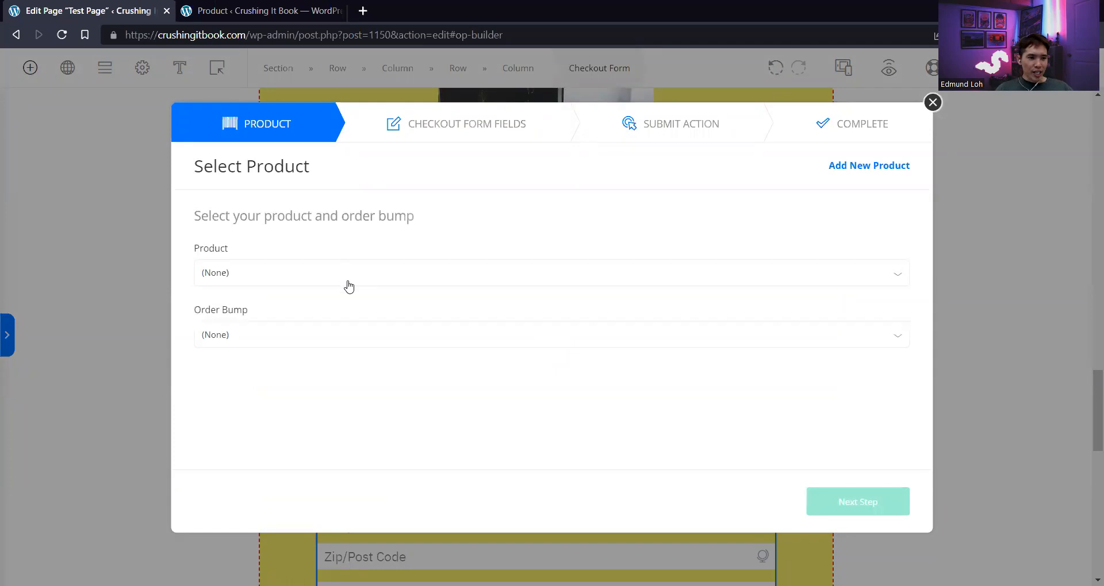
# Select "Test - One Time Payment $14.95" as the form's product, keep the order bump at (None), and continue to the form fields
pyautogui.click(214, 278)
pyautogui.scroll(-2, 249, 343)
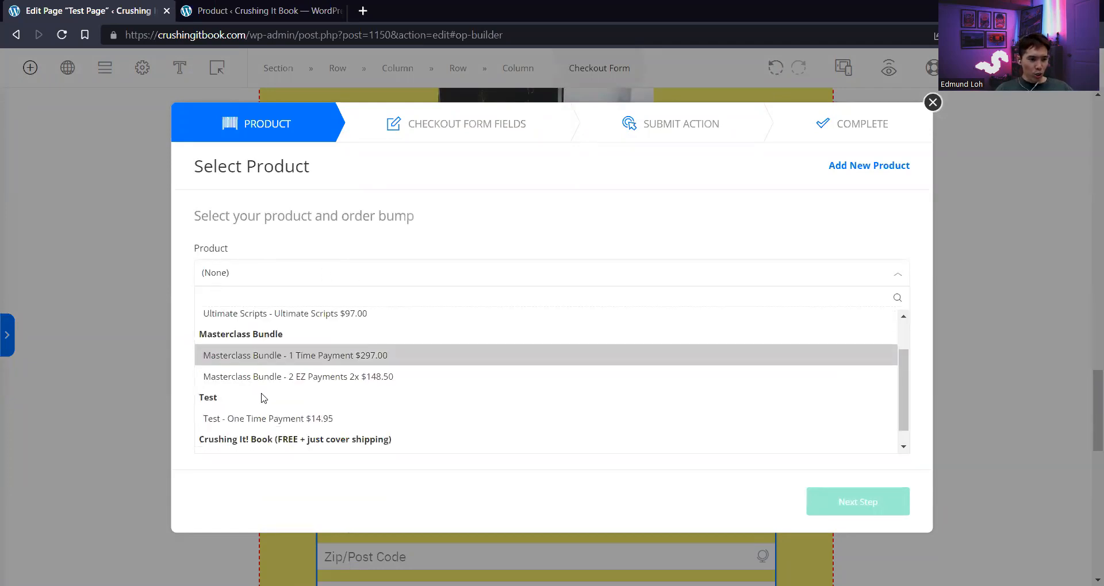
pyautogui.click(260, 405)
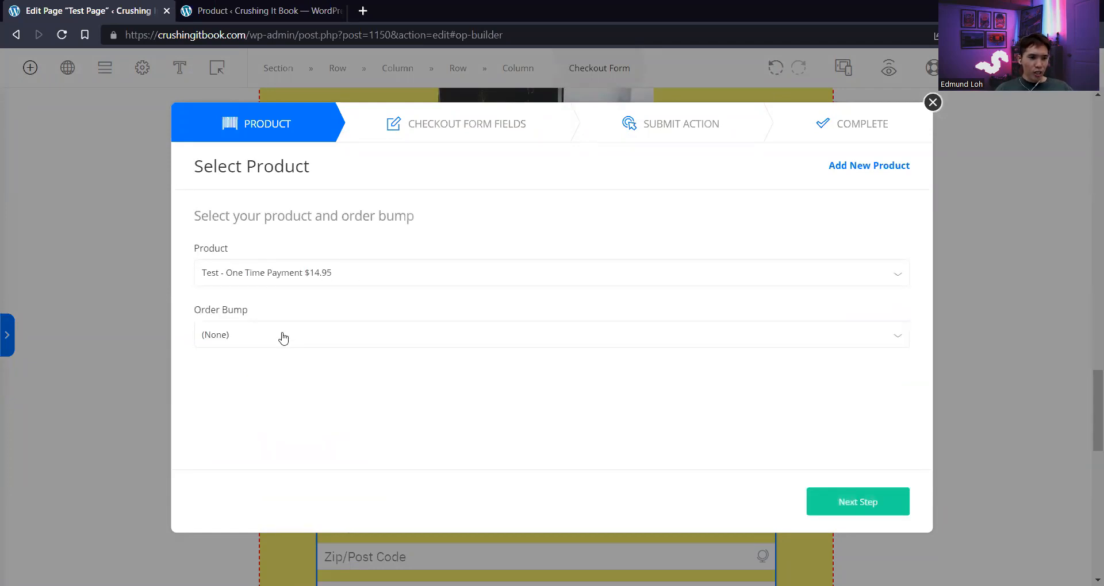
pyautogui.click(283, 338)
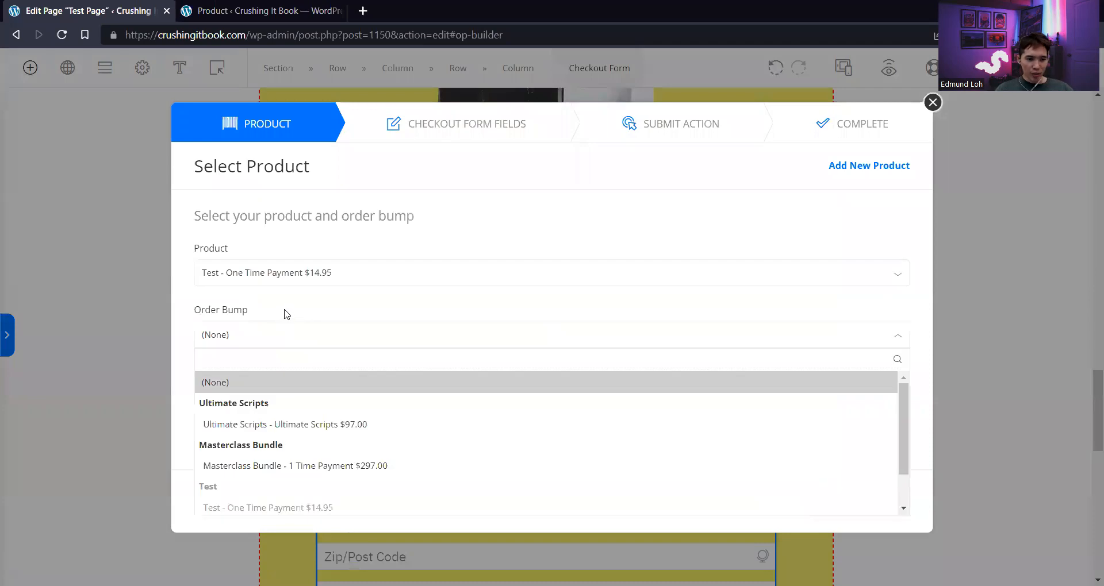
pyautogui.click(297, 312)
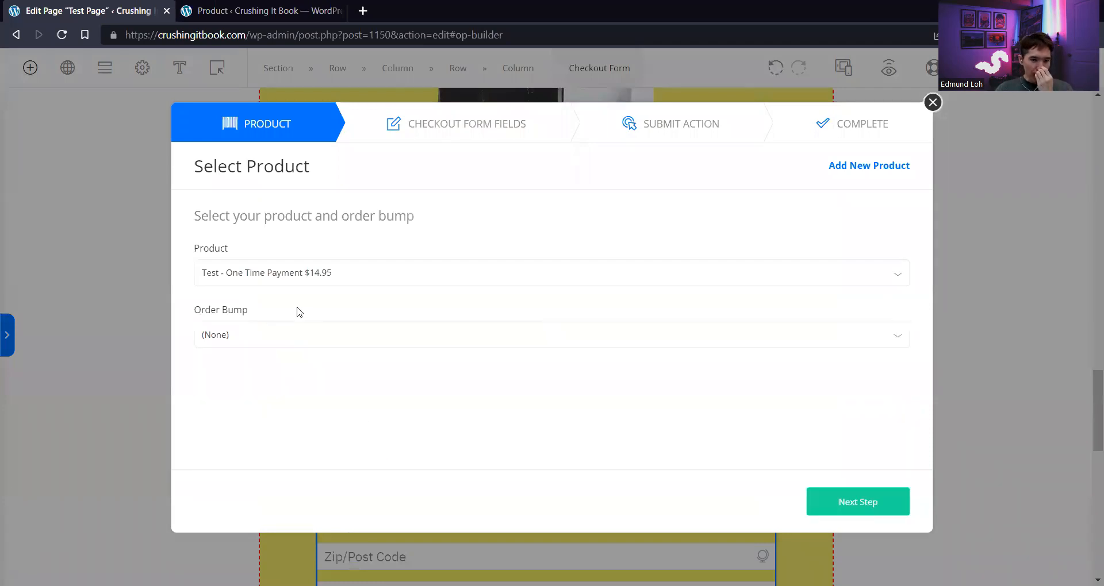
pyautogui.click(823, 502)
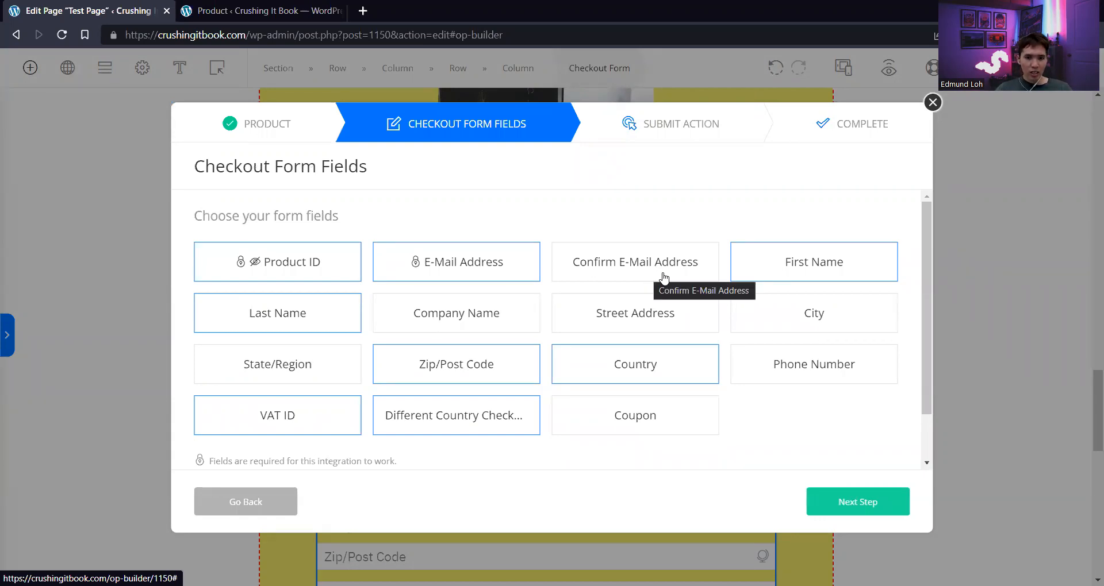
# Add Company Name, Street Address, City, State/Region and Phone Number fields, remove VAT ID and Different Country Check, and continue to the submit action
pyautogui.click(461, 316)
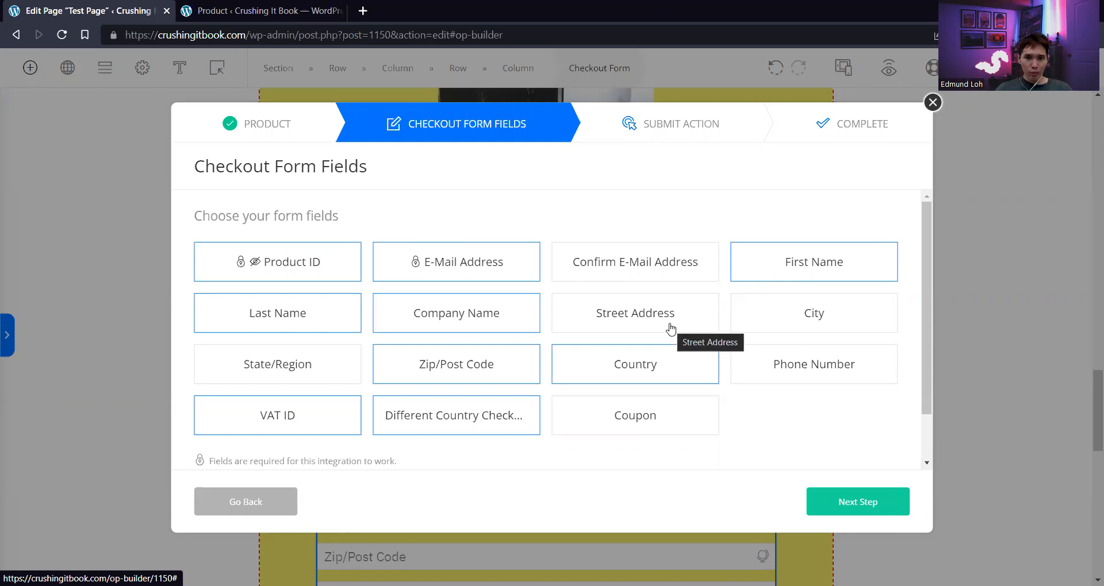
pyautogui.click(671, 329)
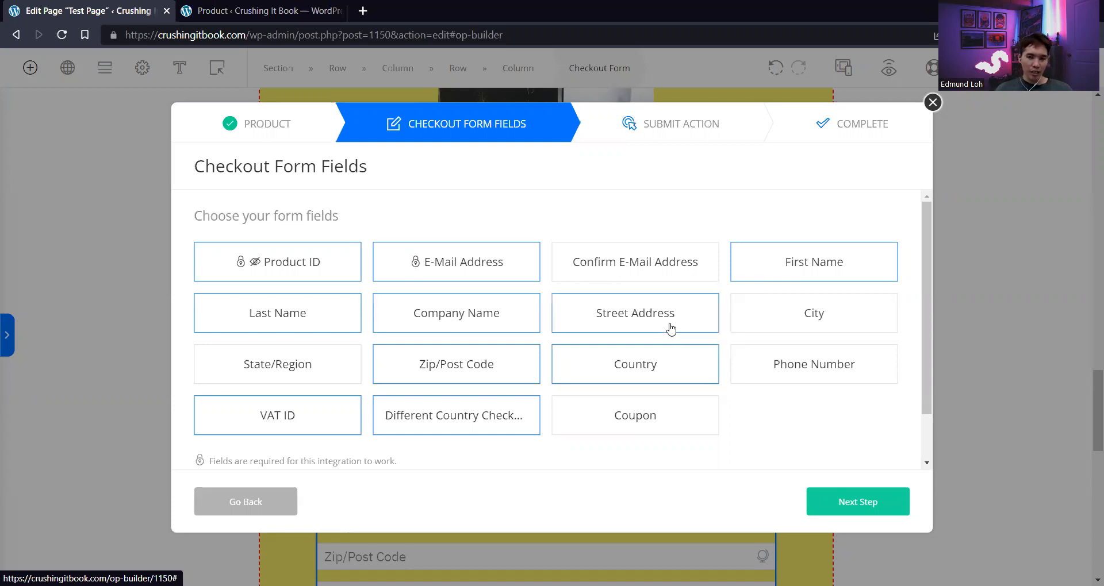
pyautogui.click(800, 319)
pyautogui.click(333, 357)
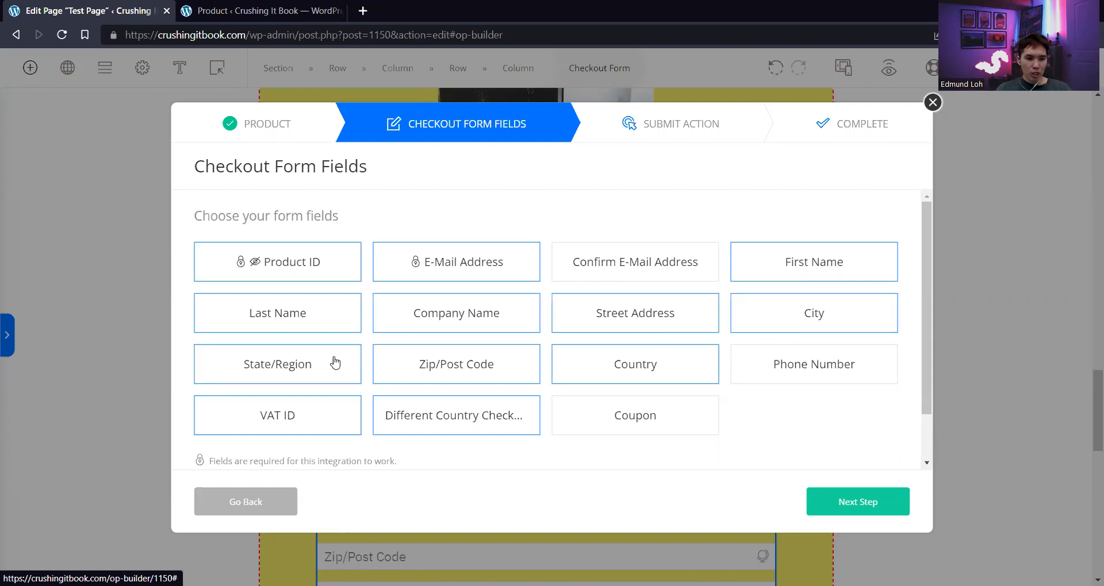
pyautogui.click(811, 367)
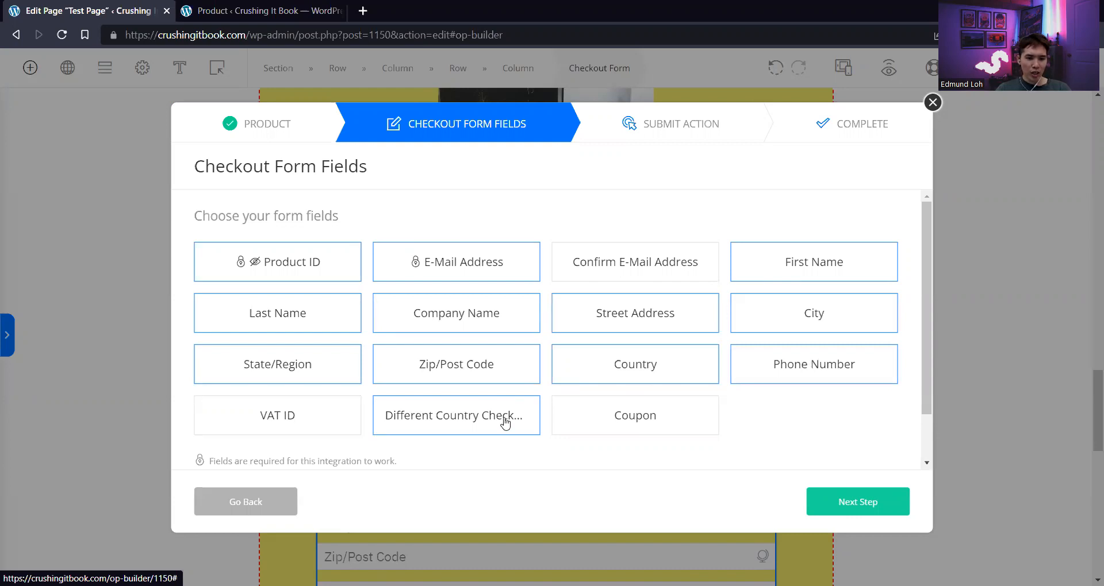
pyautogui.scroll(-2, 776, 414)
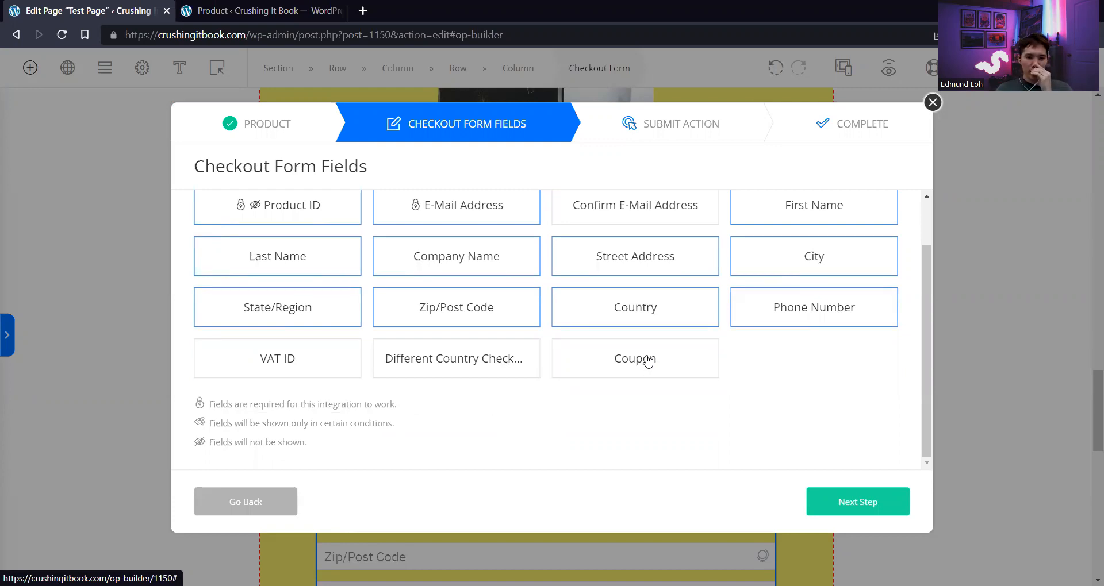
pyautogui.scroll(2, 648, 360)
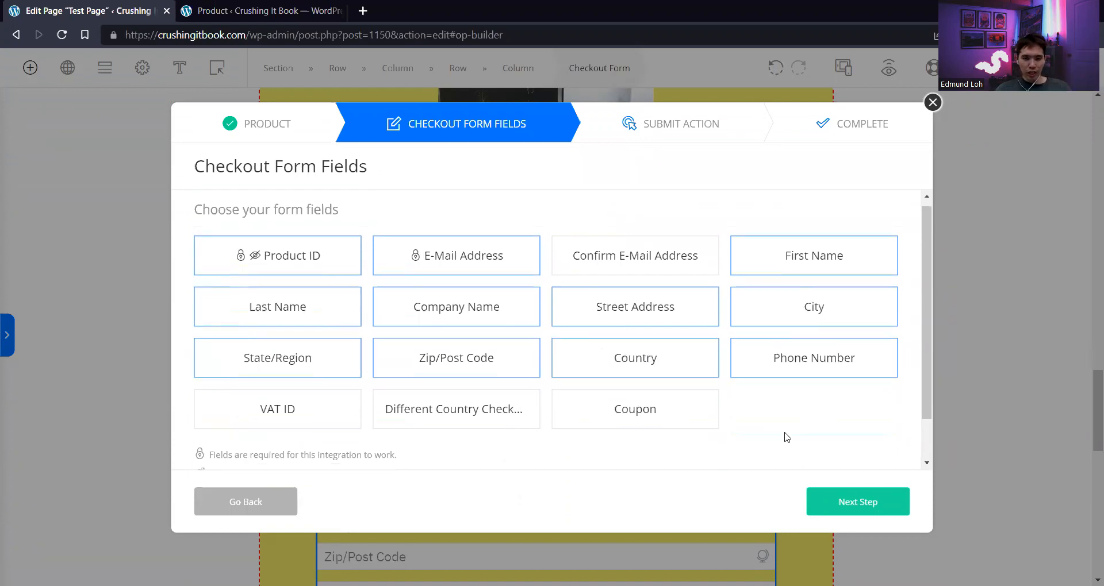
pyautogui.scroll(-2, 787, 437)
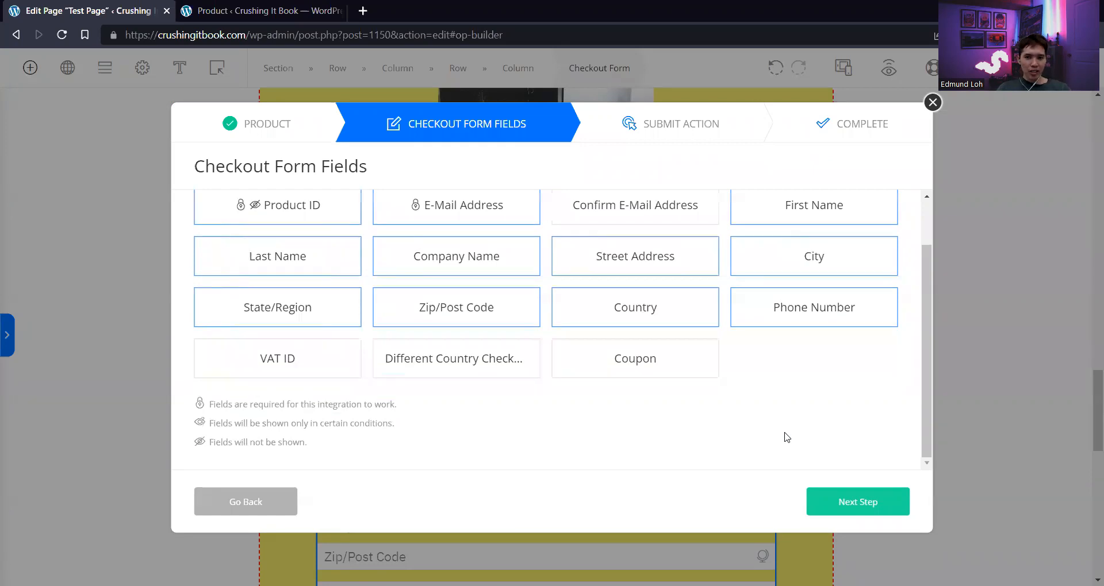
pyautogui.scroll(2, 786, 437)
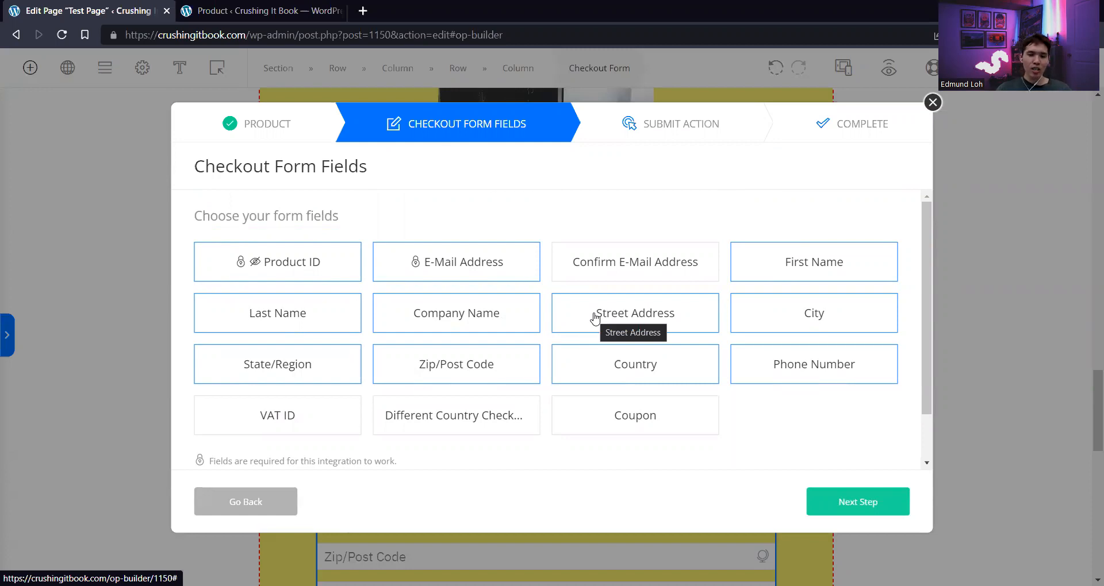
pyautogui.click(857, 502)
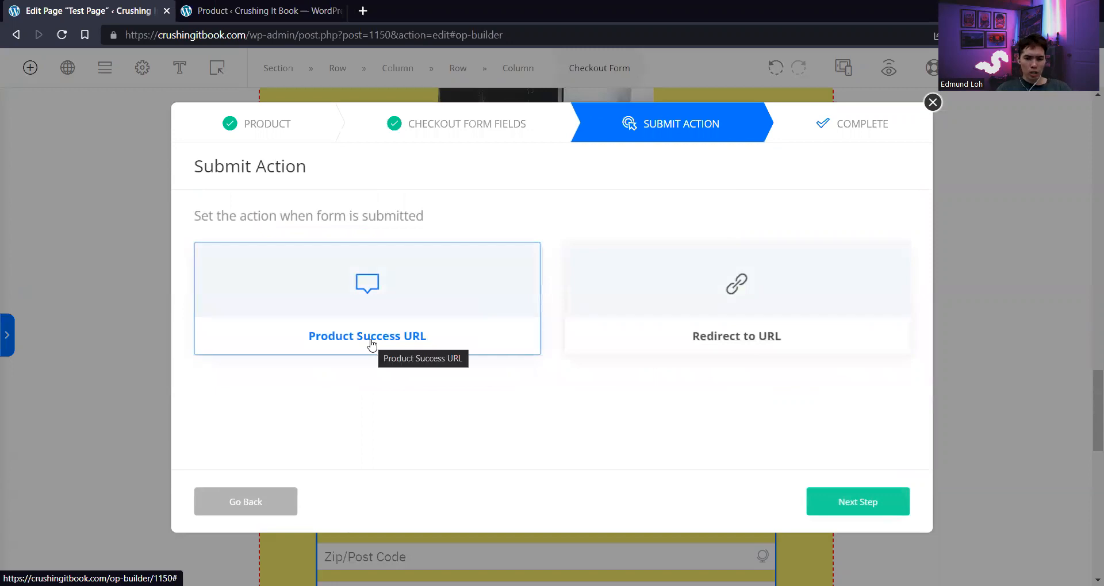
# Complete the submit action stage, close the form configuration, and look over the checkout form on the page
pyautogui.click(709, 340)
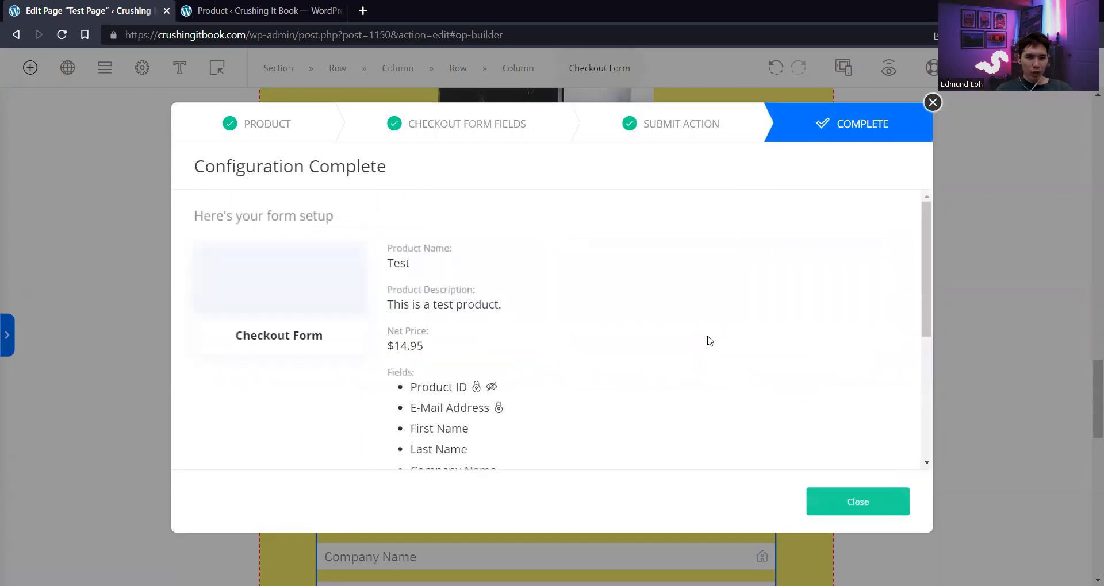
pyautogui.click(819, 501)
pyautogui.scroll(-5, 731, 304)
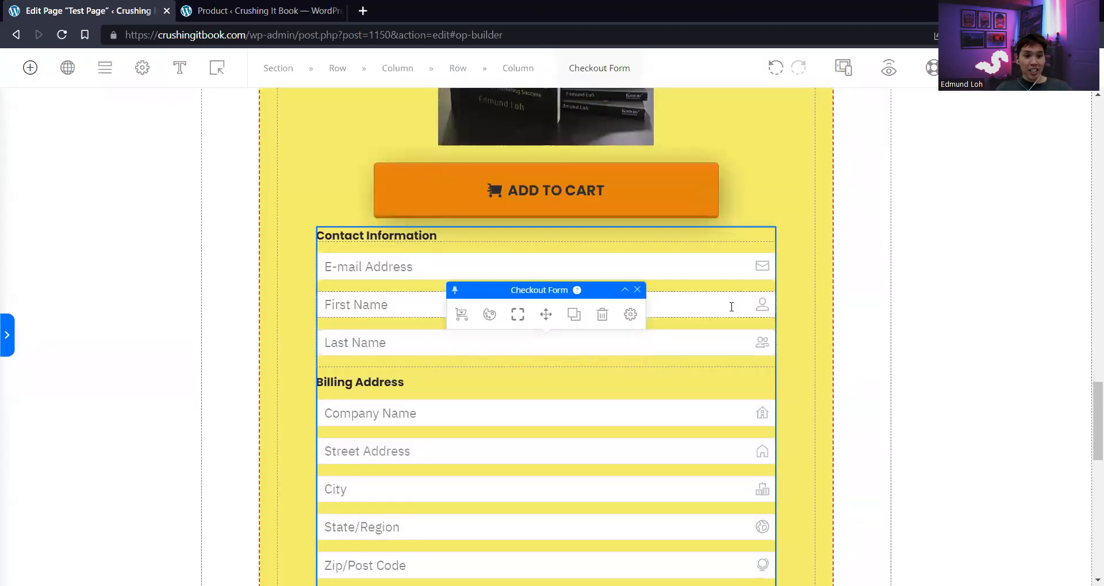
pyautogui.scroll(-7, 728, 307)
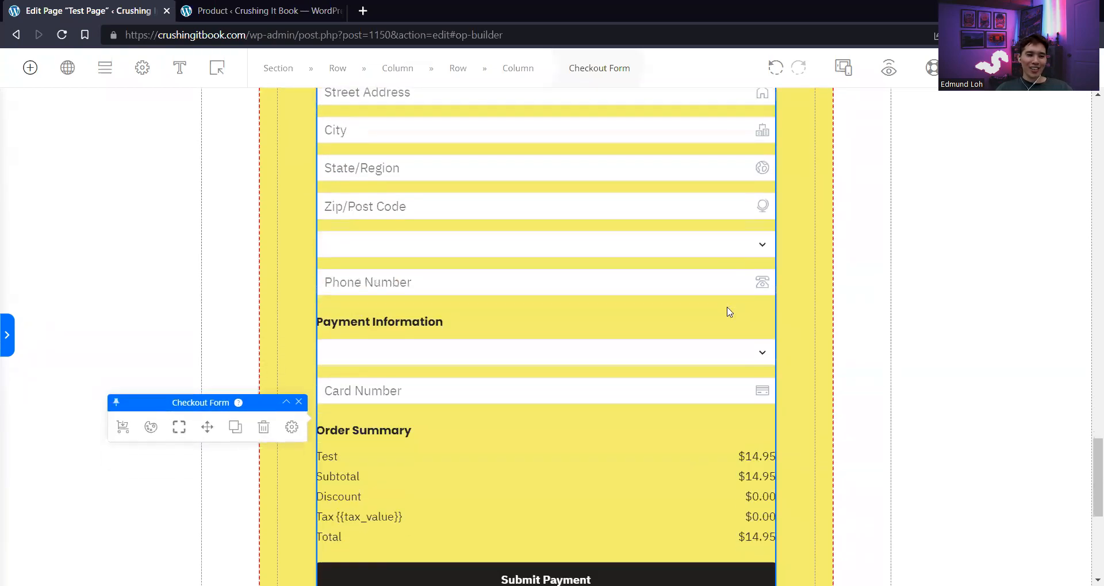
# Look over the checkout form and set the space below it to 30 px
pyautogui.scroll(5, 728, 315)
pyautogui.scroll(1, 719, 308)
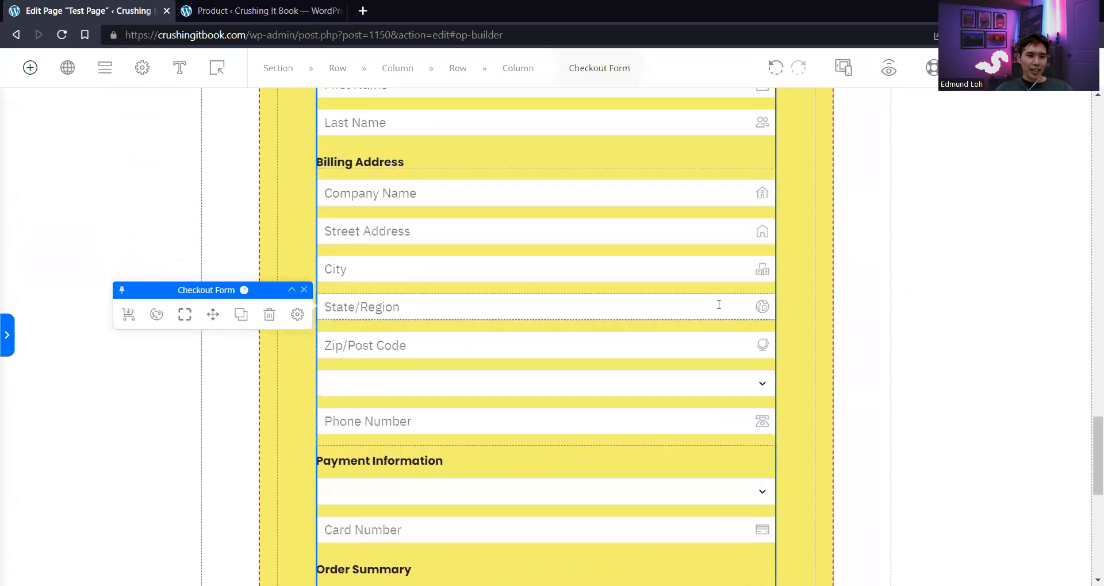
pyautogui.scroll(-7, 718, 306)
pyautogui.click(630, 352)
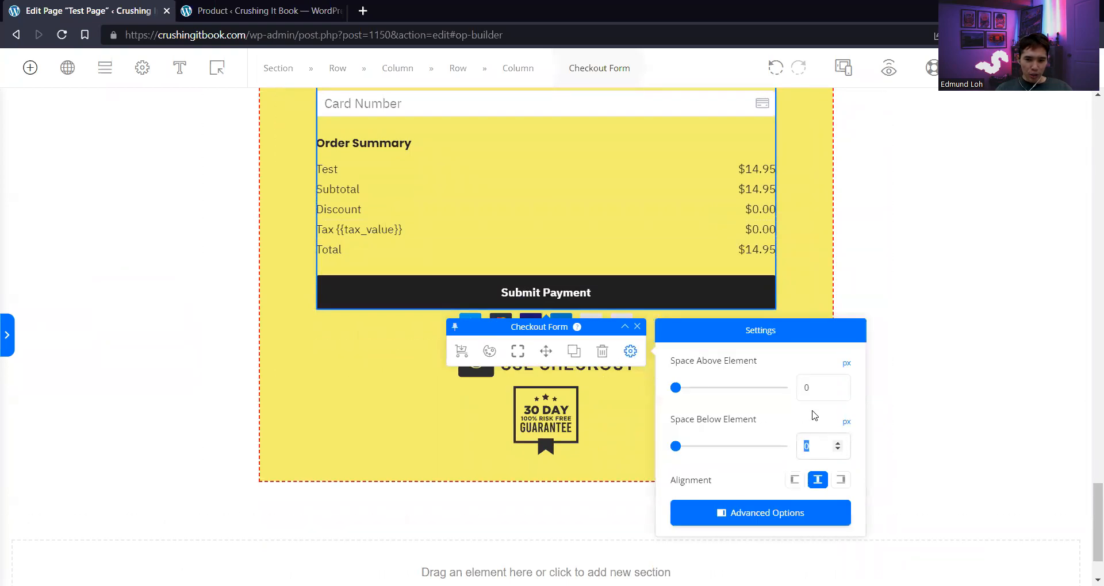
pyautogui.write('30')
pyautogui.click(899, 217)
# Set the font size of the form's Contact Information headline to 17 px
pyautogui.scroll(7, 892, 222)
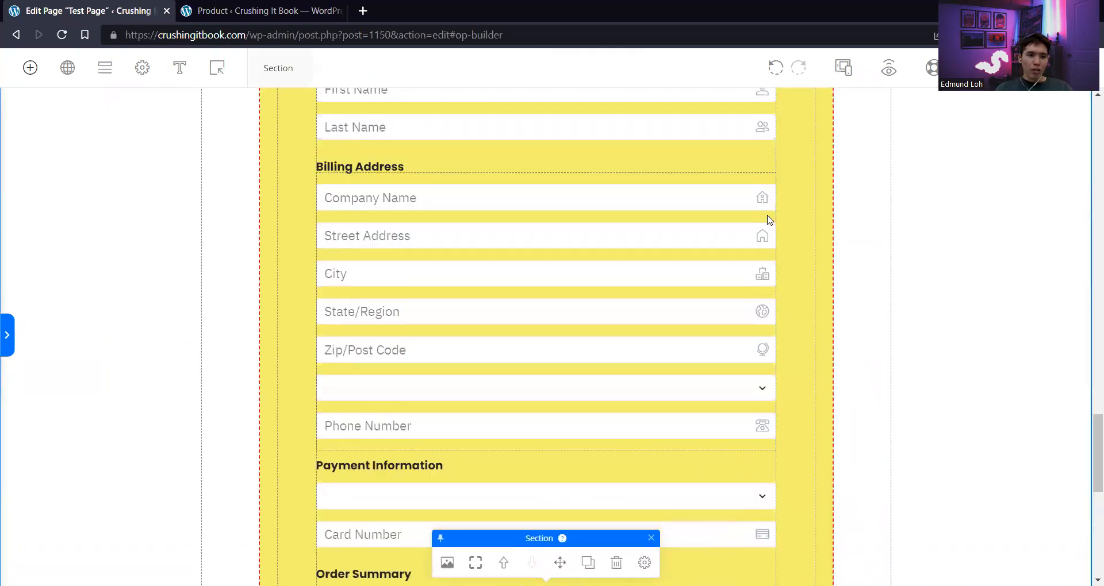
pyautogui.scroll(3, 619, 227)
pyautogui.scroll(2, 619, 229)
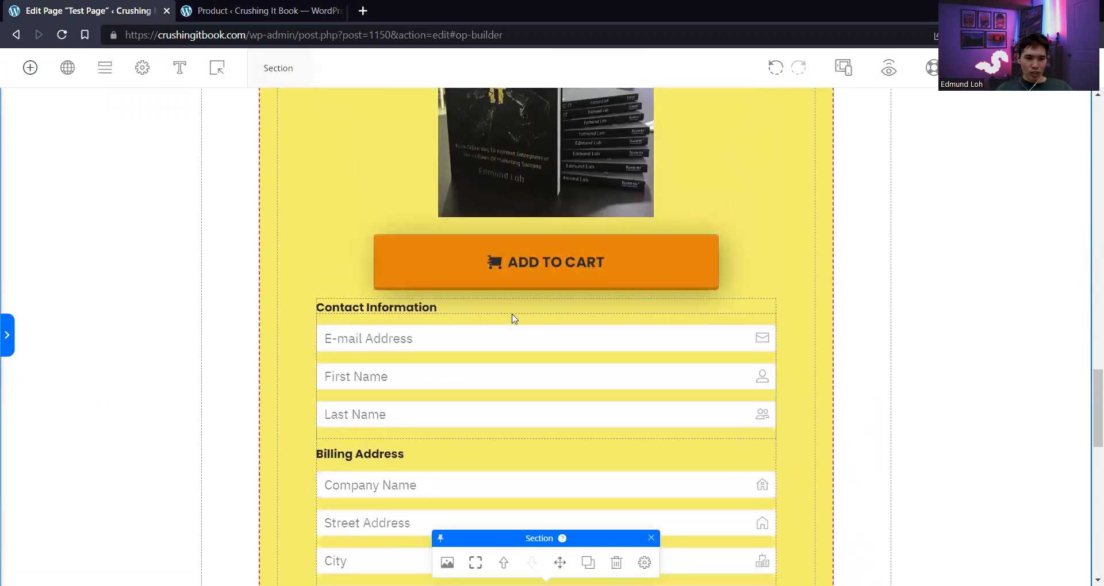
pyautogui.click(452, 308)
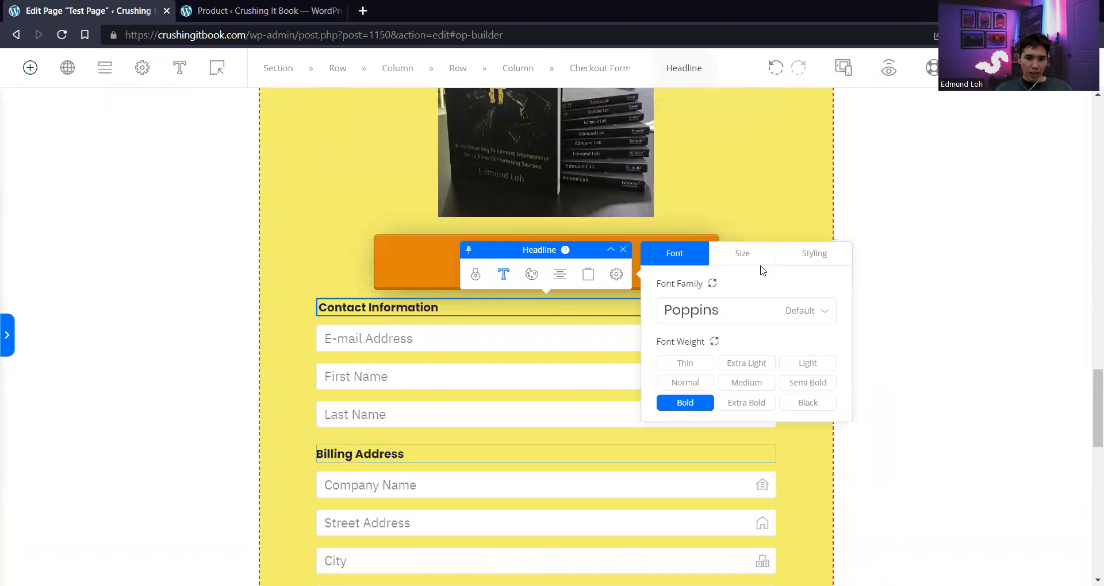
pyautogui.click(753, 258)
pyautogui.click(825, 308)
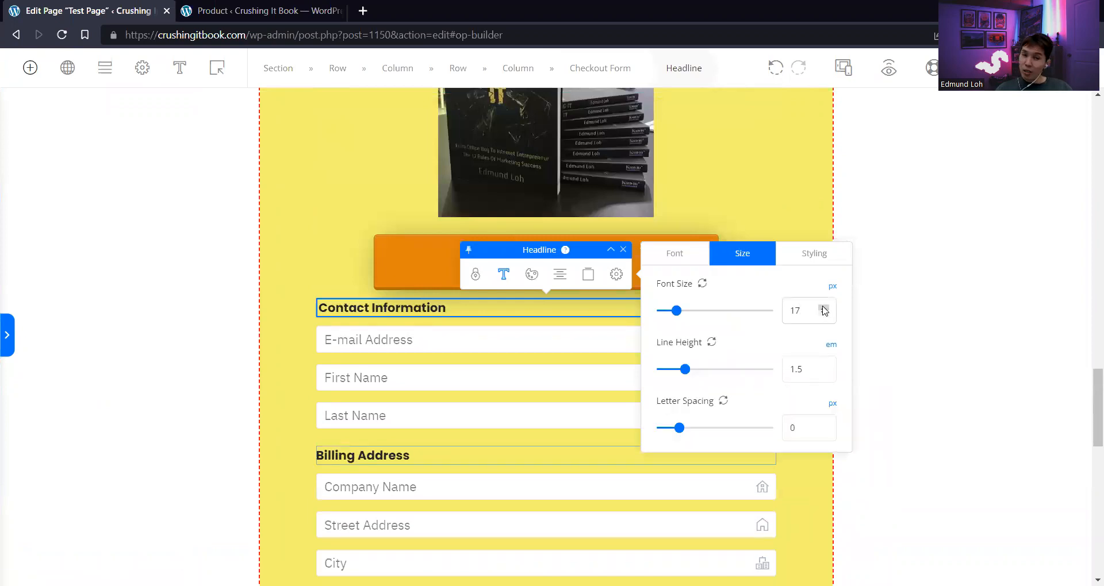
# Set the checkout form's input labels to the Poppins font at 18 px, starting from the E-mail Address input
pyautogui.click(412, 344)
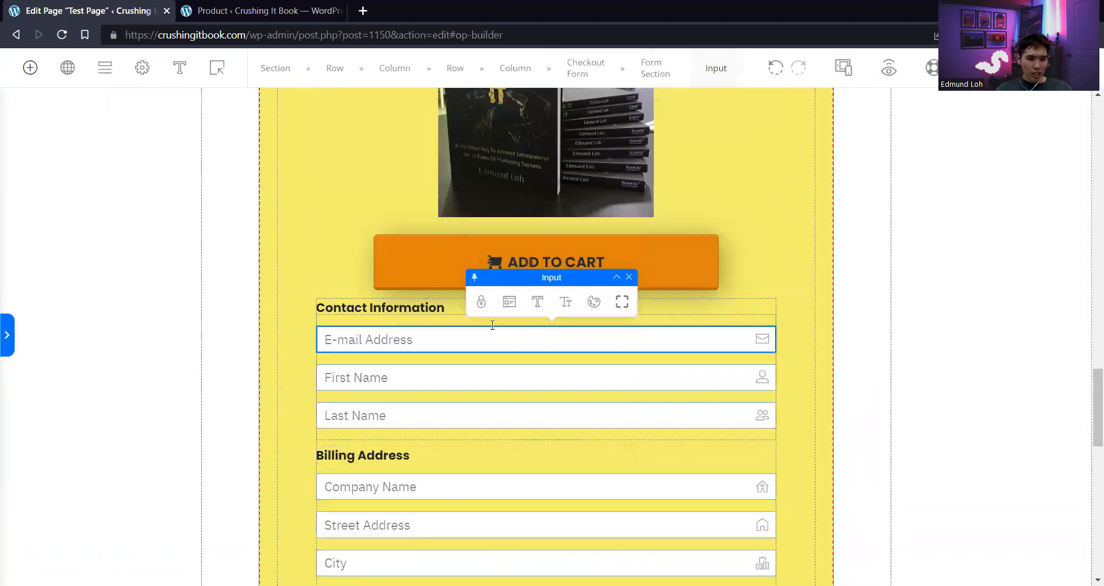
pyautogui.click(537, 302)
pyautogui.click(763, 346)
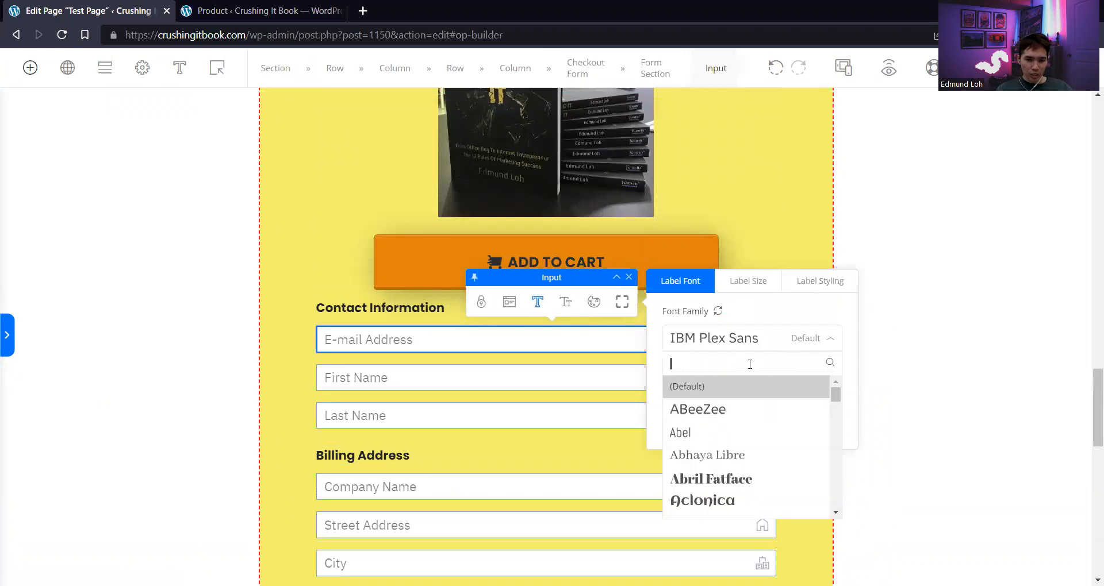
pyautogui.write('pop')
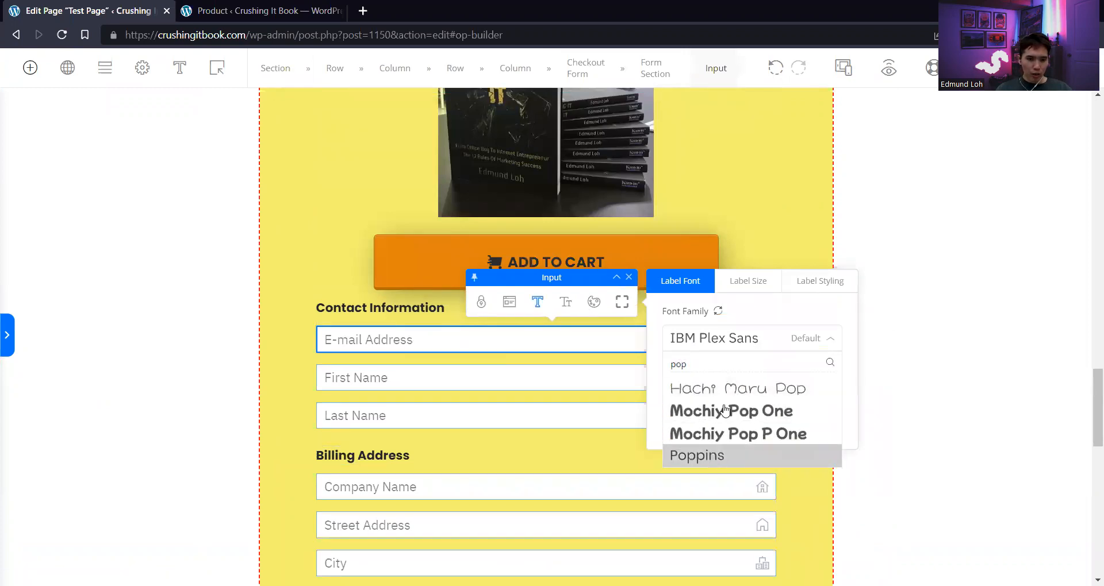
pyautogui.click(715, 458)
pyautogui.click(748, 282)
pyautogui.moveTo(679, 339)
pyautogui.mouseDown()
pyautogui.moveTo(747, 339)
pyautogui.moveTo(688, 339)
pyautogui.mouseUp()
pyautogui.doubleClick(802, 339)
pyautogui.write('18')
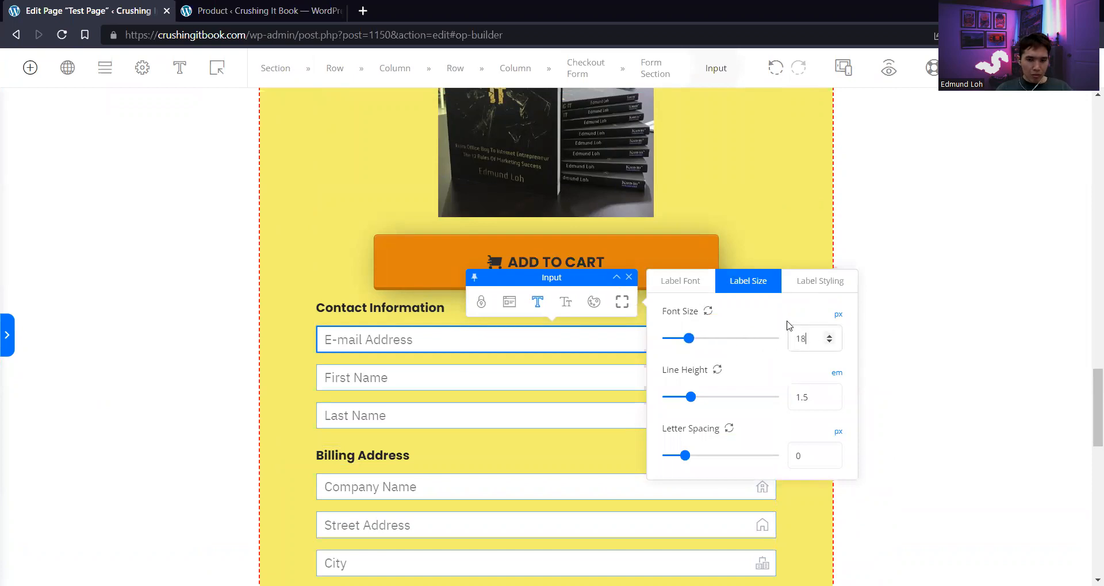
# Set the form's field text font to Poppins, and check the field size and the Billing Address headline's size
pyautogui.click(563, 304)
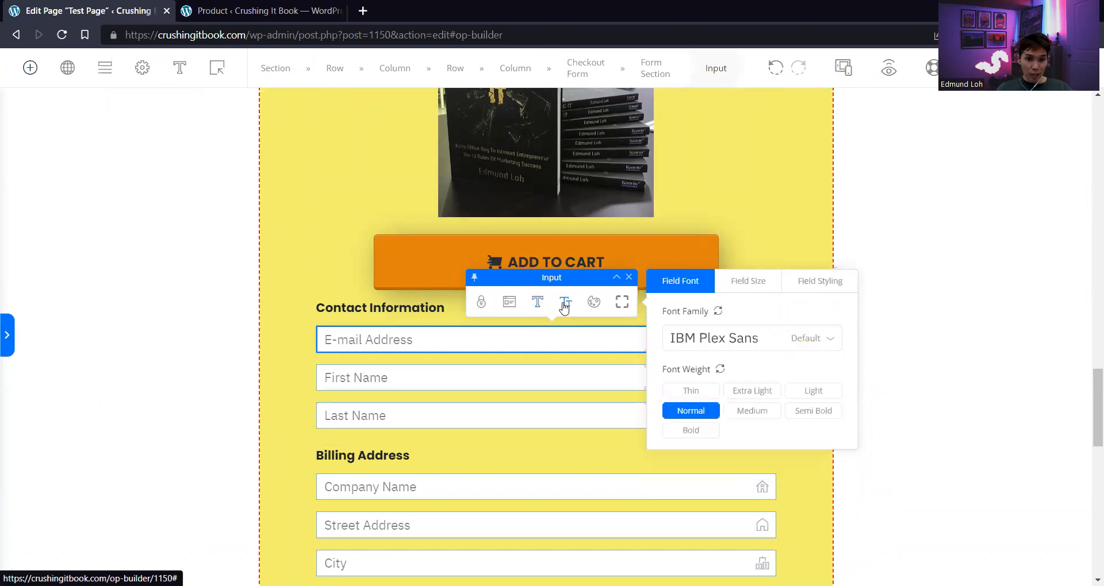
pyautogui.click(734, 344)
pyautogui.write('popp')
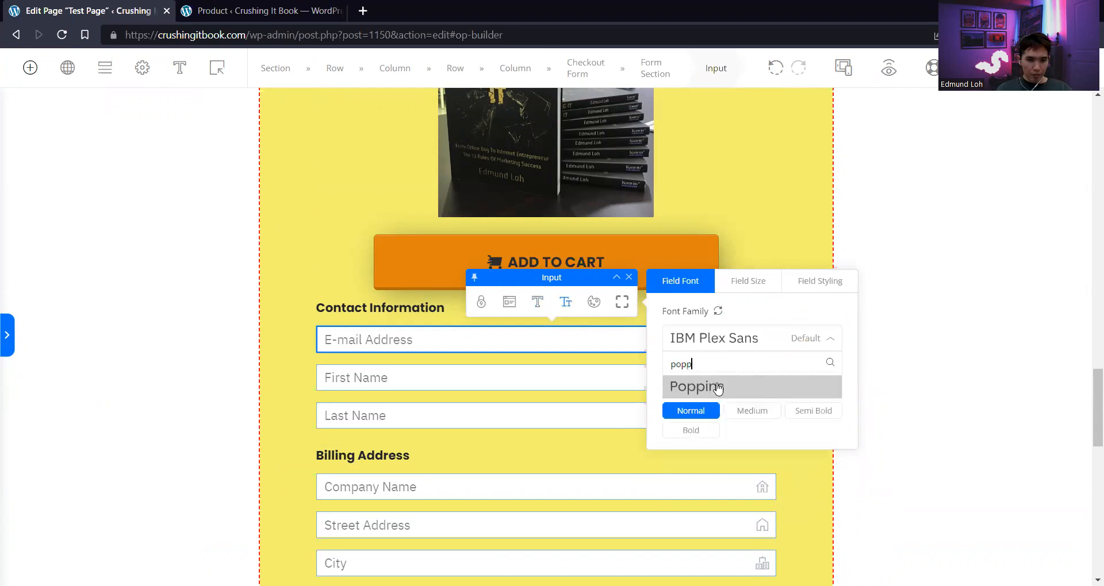
pyautogui.press('Return')
pyautogui.click(746, 289)
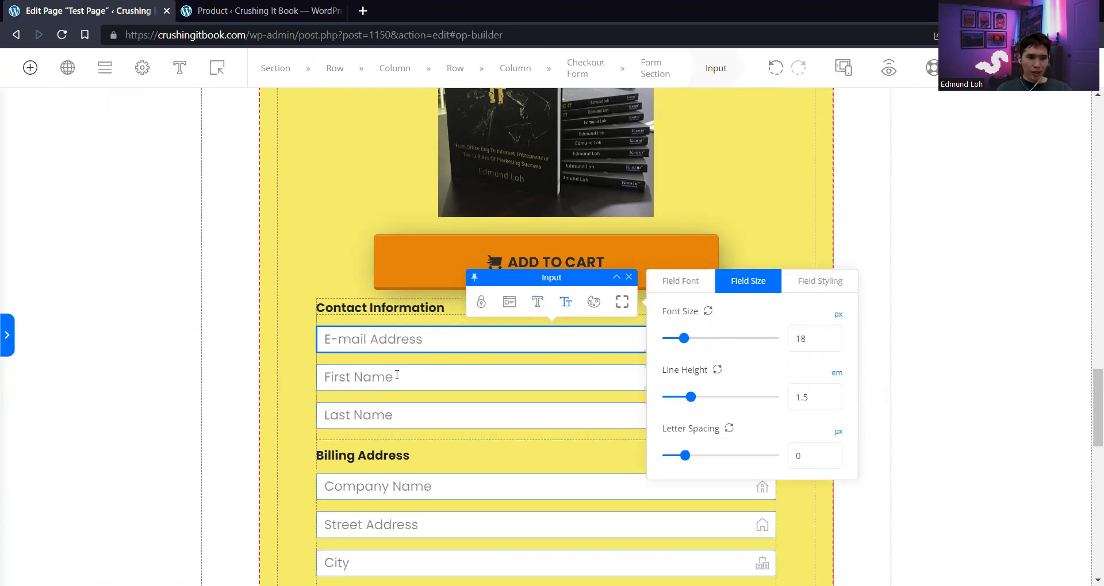
pyautogui.scroll(-2, 374, 383)
pyautogui.click(375, 383)
pyautogui.click(503, 350)
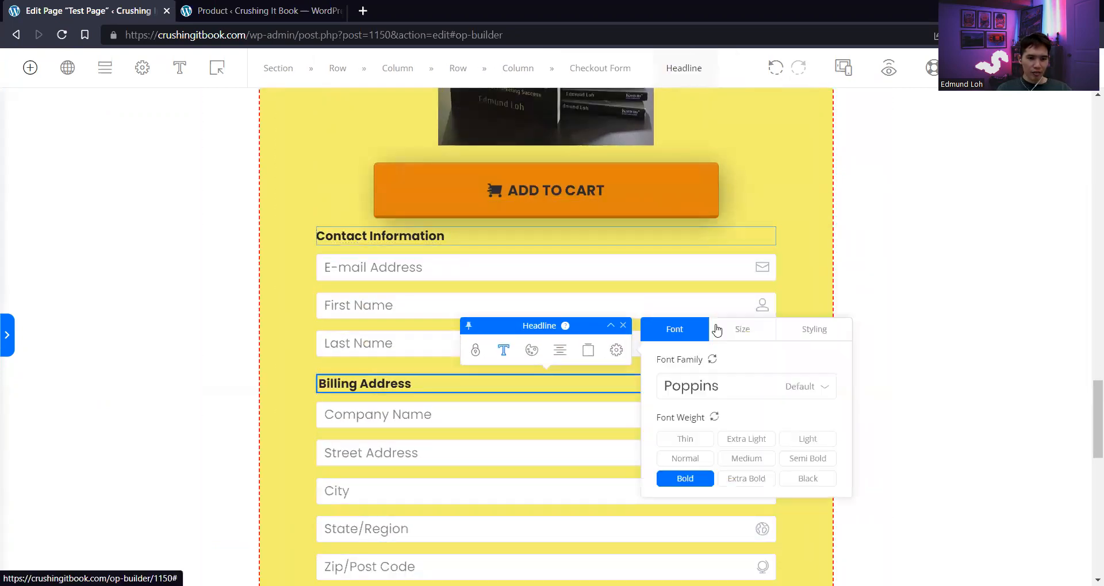
pyautogui.click(740, 336)
# Set the Order Summary list items to the Poppins font with a font size of 17 px
pyautogui.scroll(-6, 381, 370)
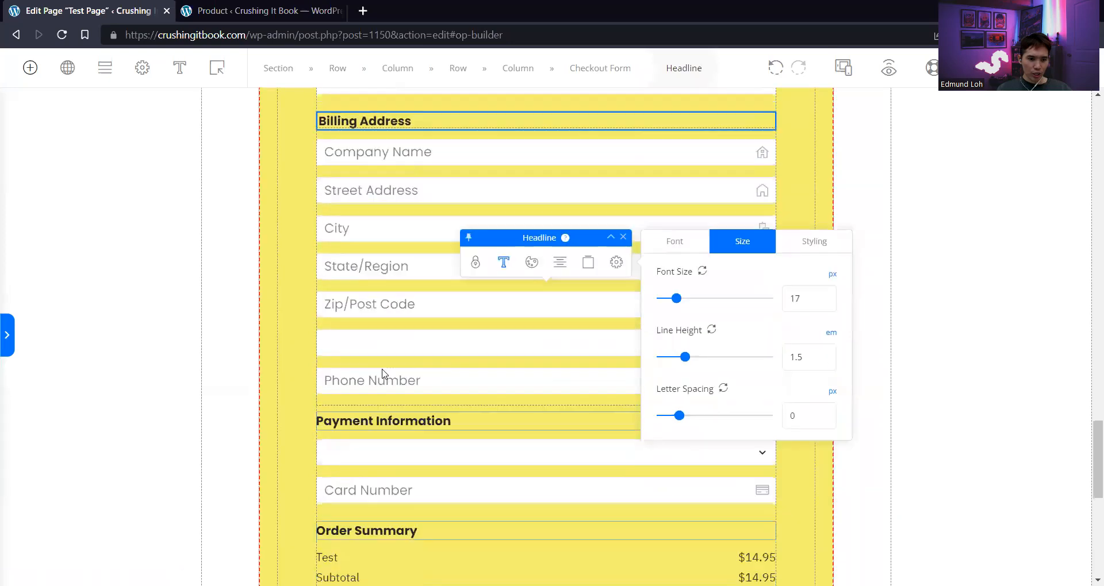
pyautogui.click(375, 459)
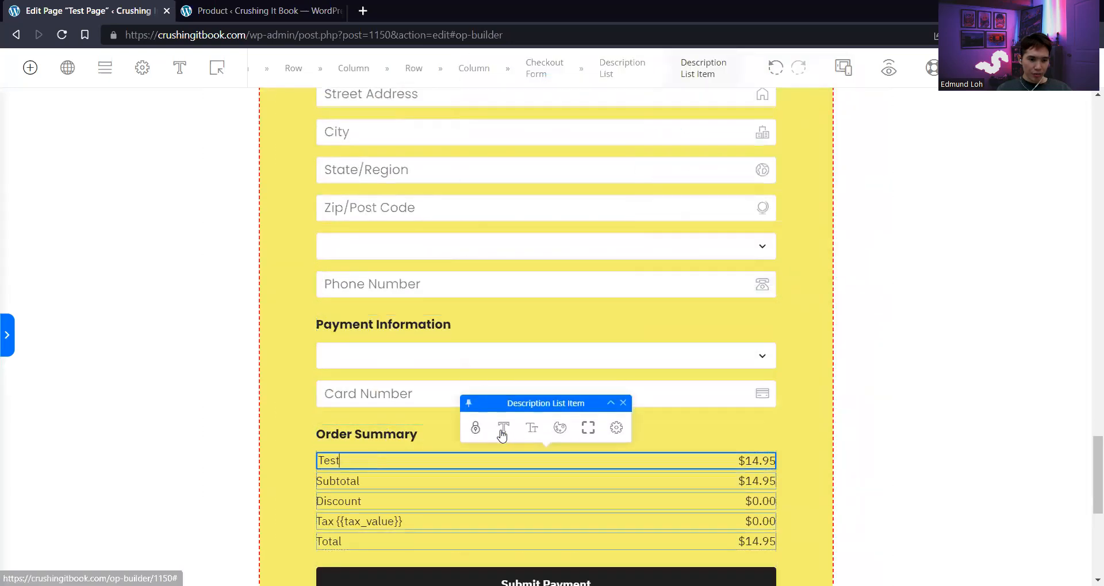
pyautogui.click(503, 429)
pyautogui.click(728, 467)
pyautogui.scroll(-3, 702, 319)
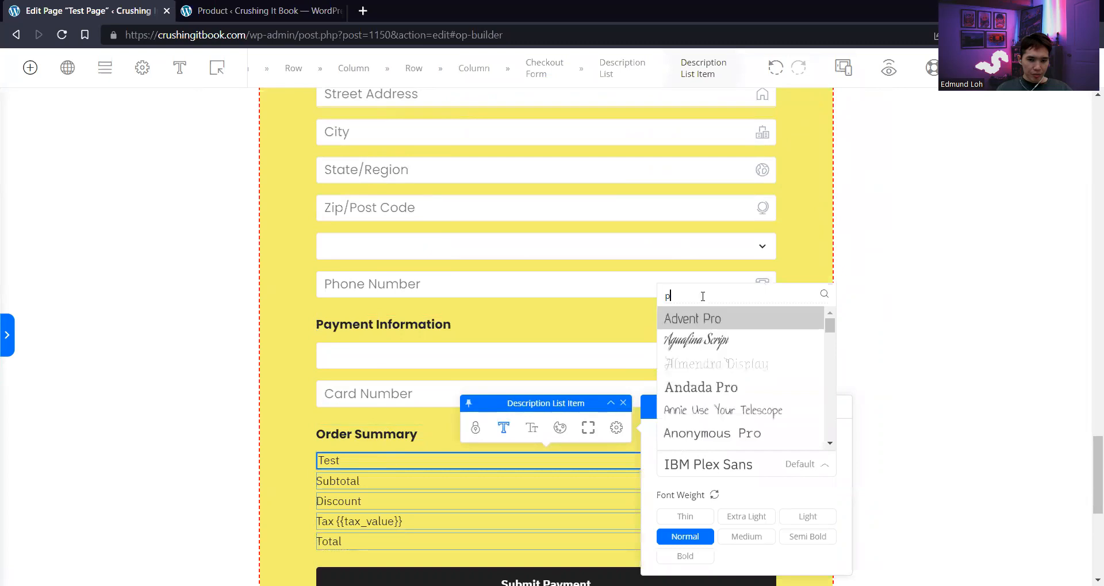
pyautogui.write('popp')
pyautogui.click(694, 440)
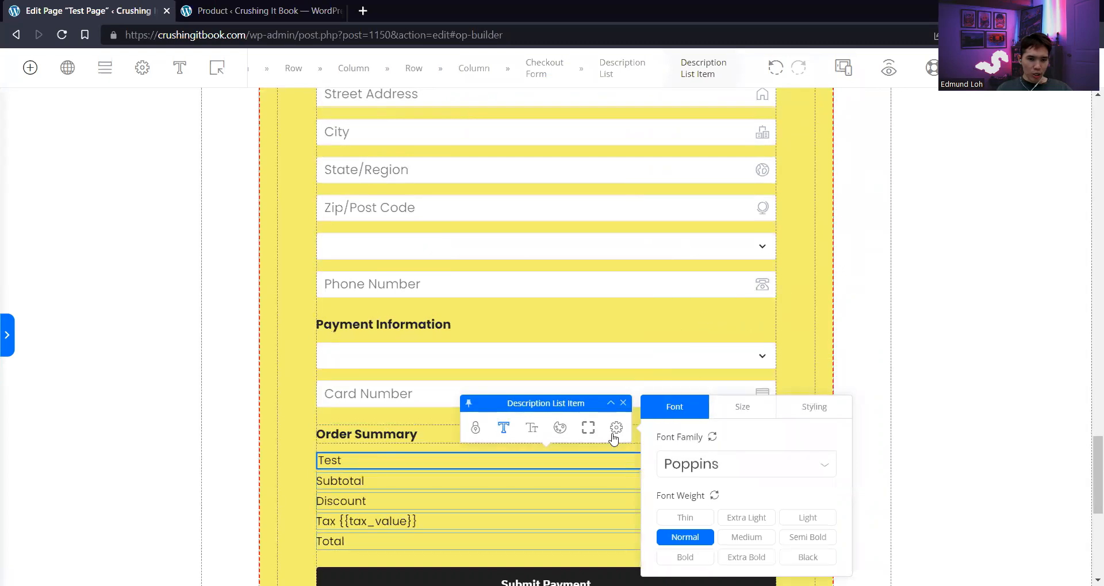
pyautogui.click(761, 411)
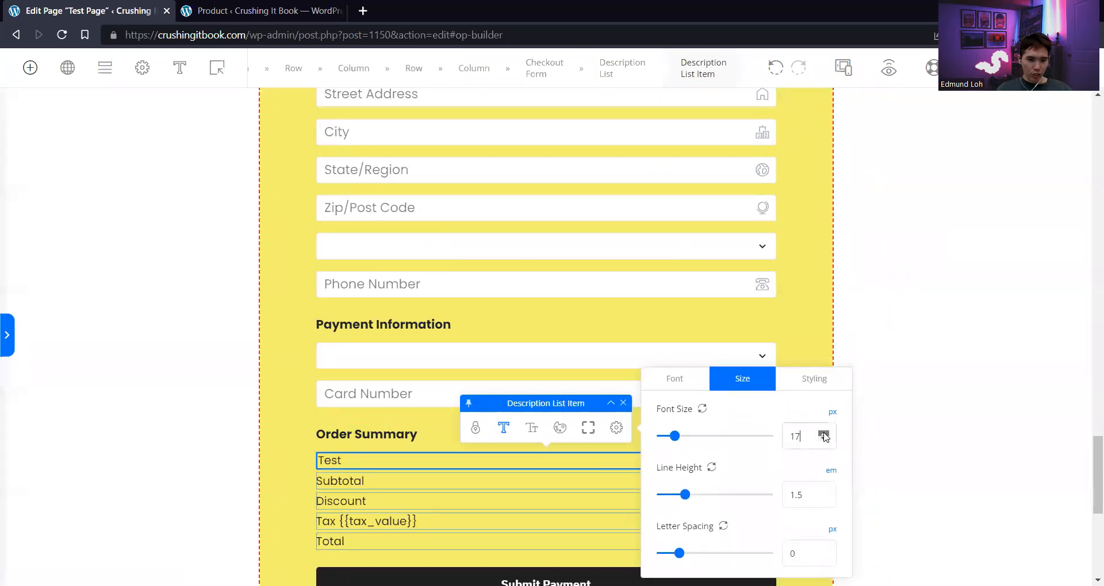
pyautogui.click(885, 301)
pyautogui.scroll(-4, 868, 291)
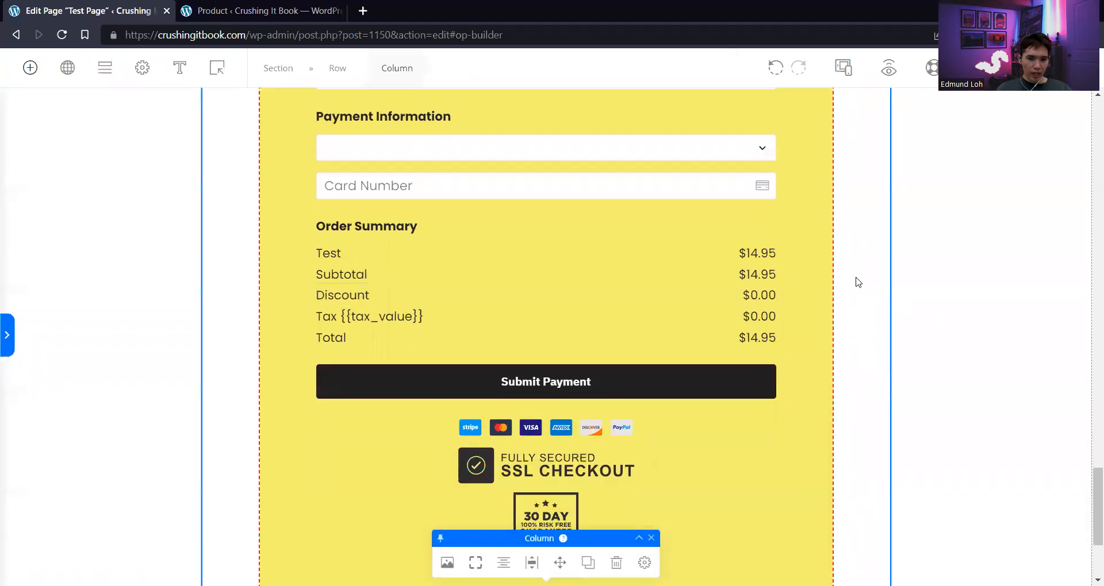
# Change the Submit Payment button's background colour to orange #fe7003 and check its text colour
pyautogui.click(377, 370)
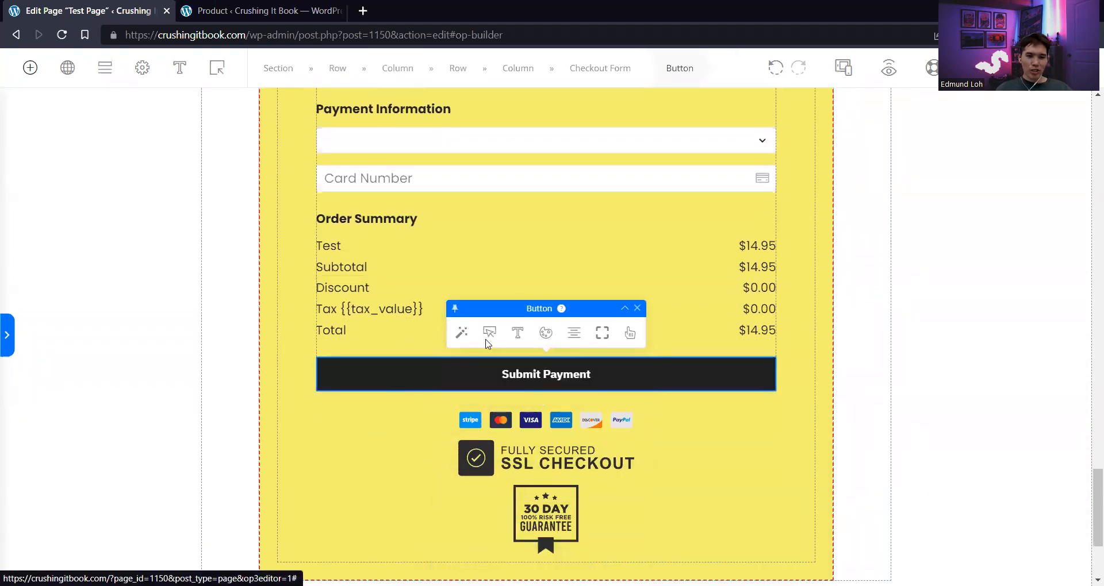
pyautogui.click(545, 333)
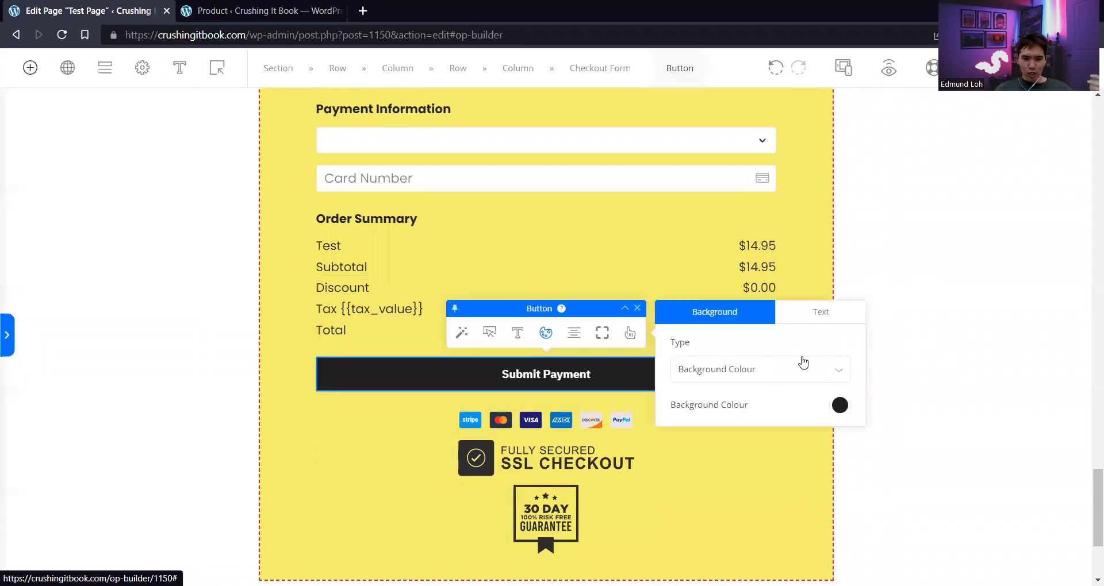
pyautogui.click(840, 406)
pyautogui.moveTo(838, 179); pyautogui.dragTo(839, 165)
pyautogui.click(818, 156)
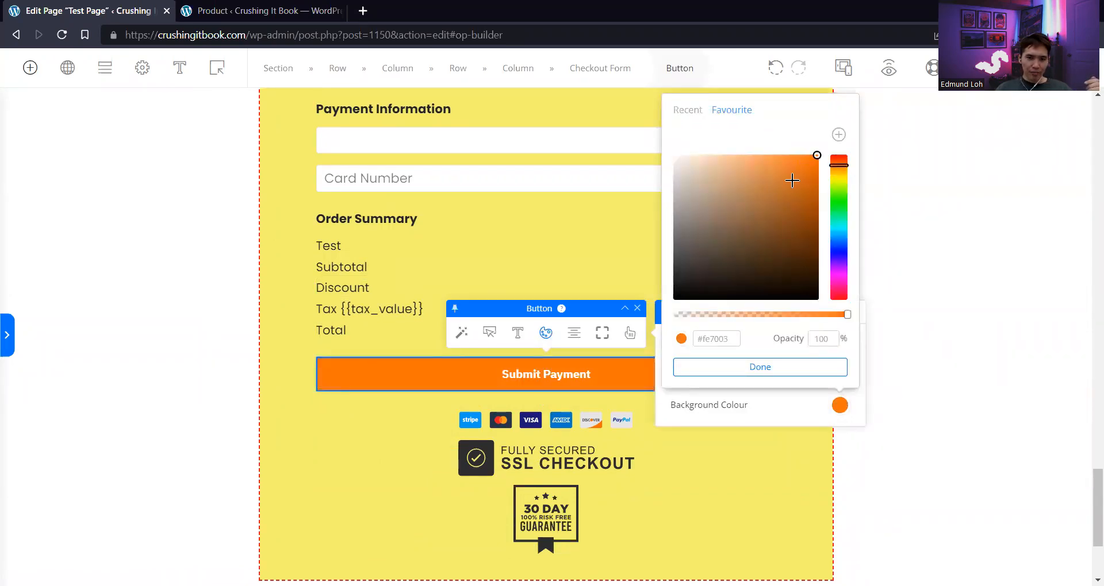
pyautogui.click(697, 370)
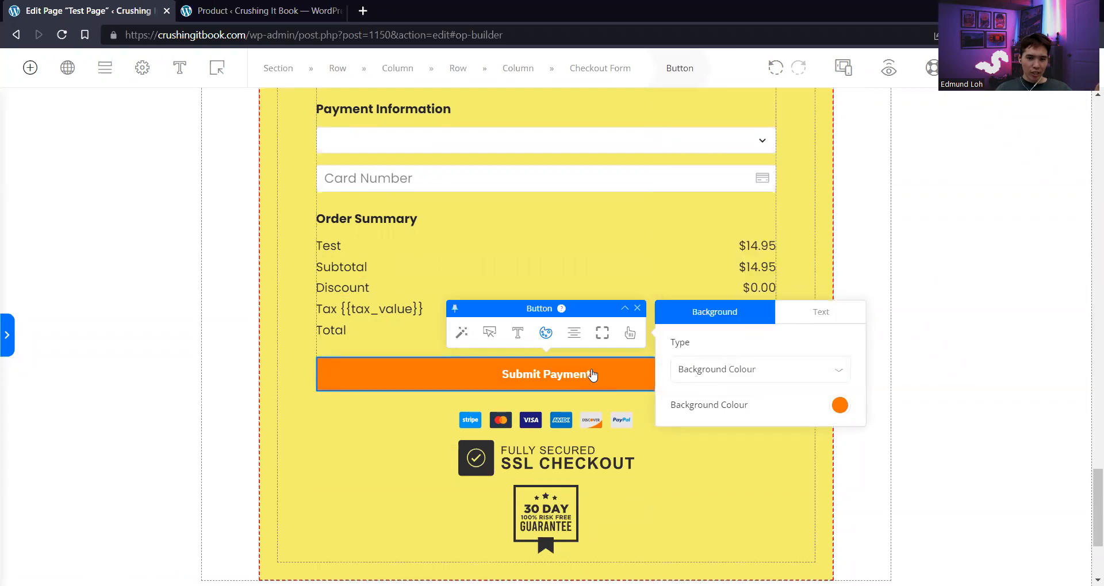
pyautogui.click(793, 312)
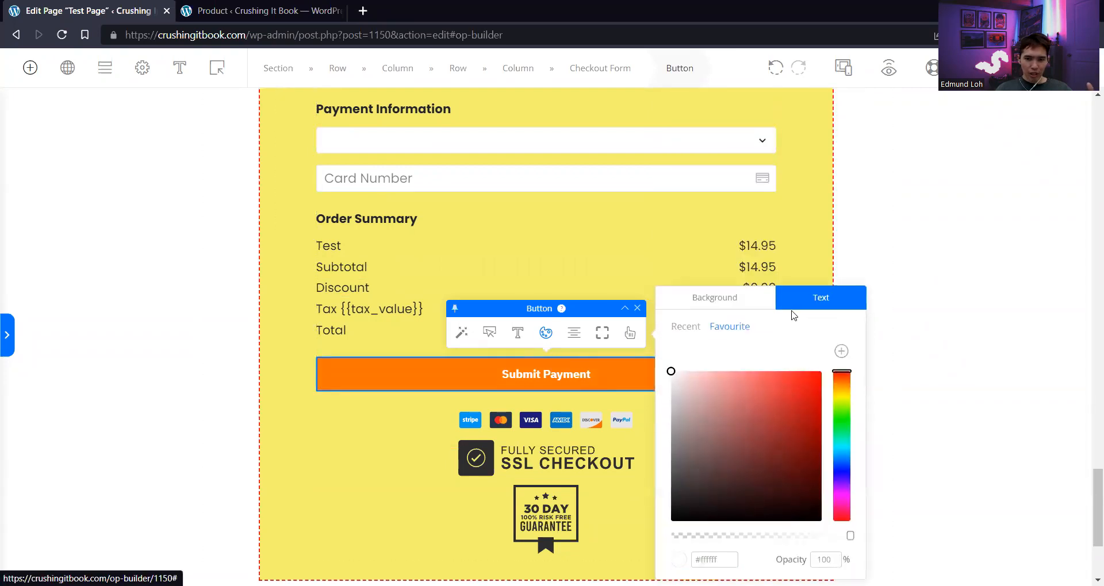
pyautogui.click(768, 310)
# Set the Submit Payment button's text to the Poppins font at 20 px
pyautogui.click(525, 331)
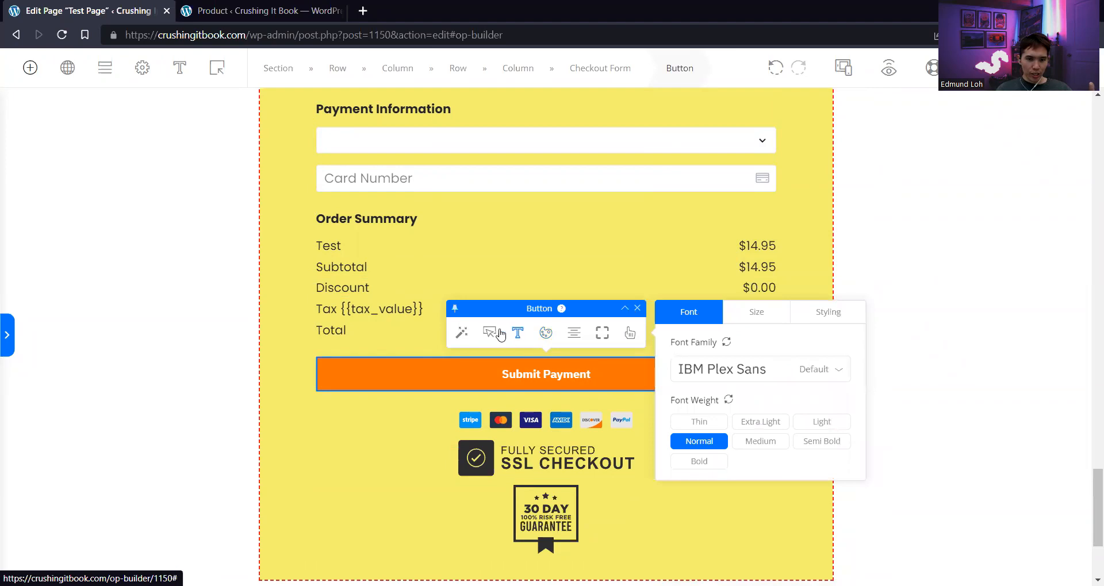
pyautogui.click(722, 377)
pyautogui.write('poppi')
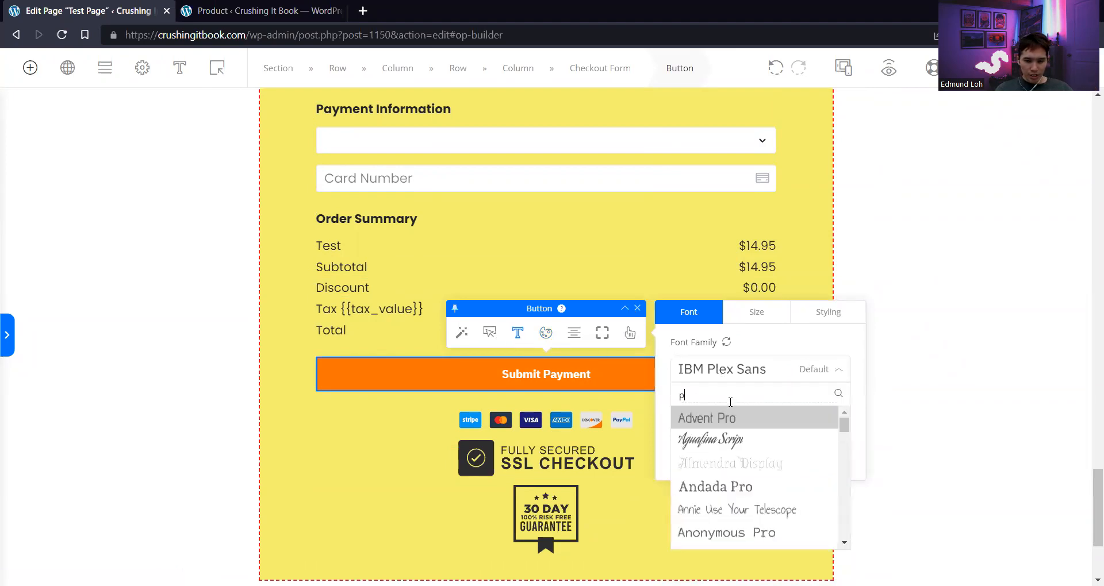
pyautogui.press('Return')
pyautogui.click(767, 316)
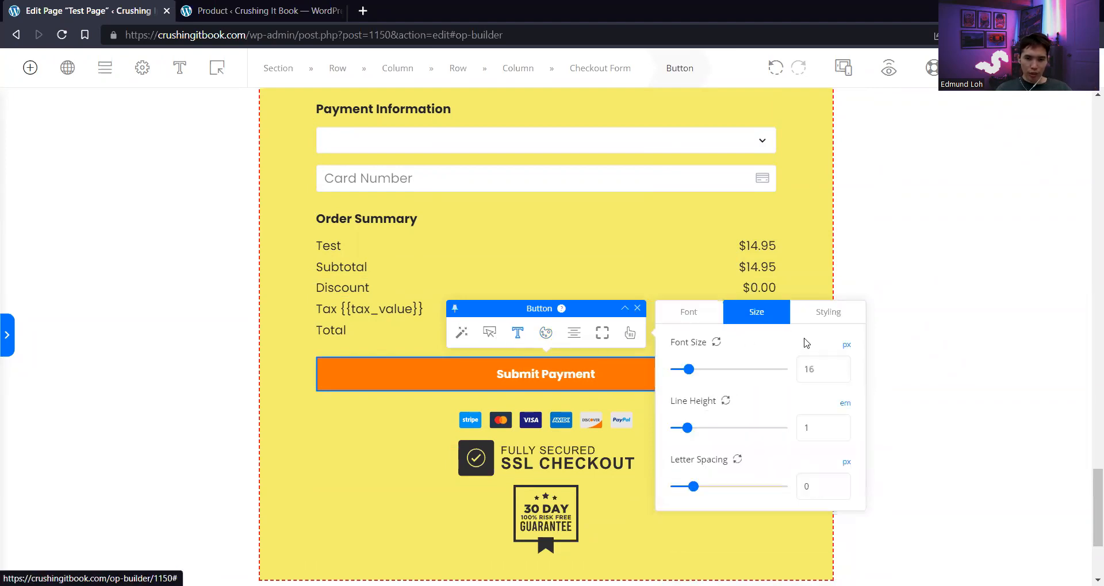
pyautogui.click(838, 366)
pyautogui.click(837, 367)
pyautogui.click(838, 367)
pyautogui.click(813, 317)
# Increase the Submit Payment button's height to 60 px
pyautogui.click(494, 337)
pyautogui.click(518, 334)
pyautogui.click(492, 335)
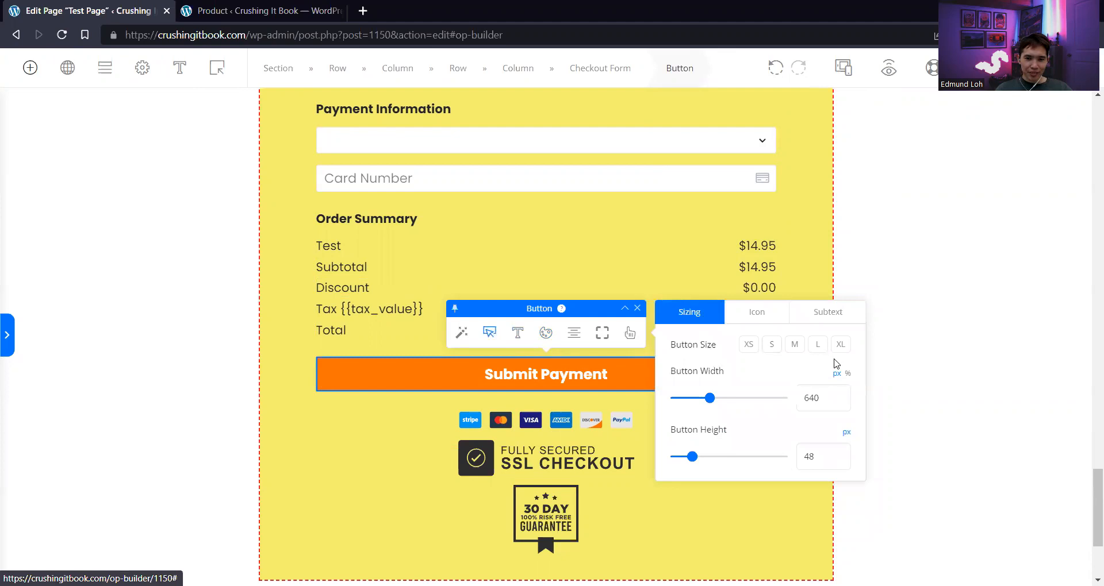
pyautogui.moveTo(697, 462); pyautogui.dragTo(700, 464)
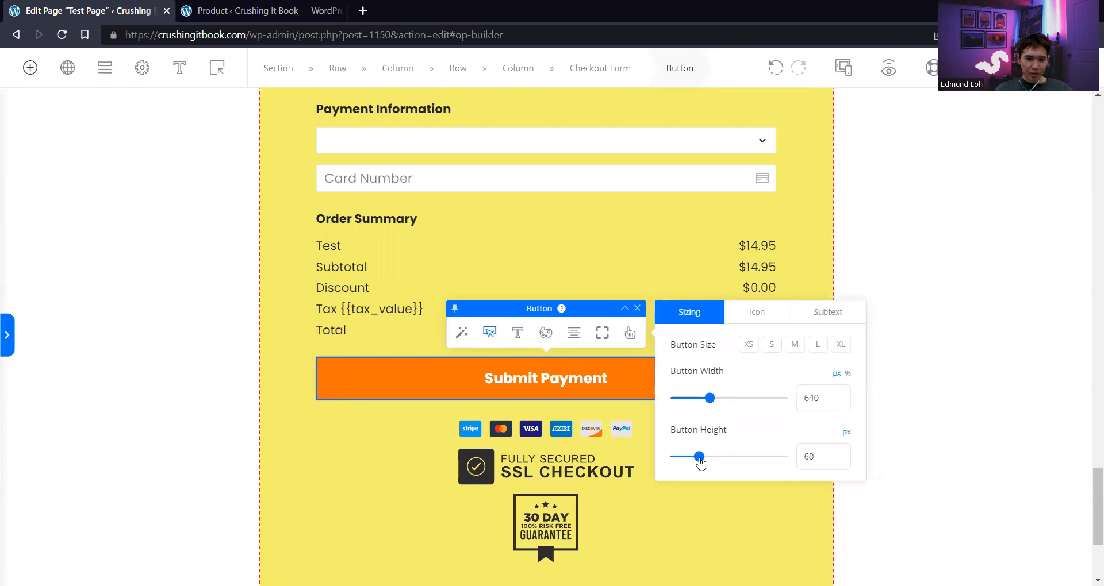
# Make an icon visible on the Submit Payment button and choose the Cart Speed icon
pyautogui.click(776, 315)
pyautogui.click(825, 346)
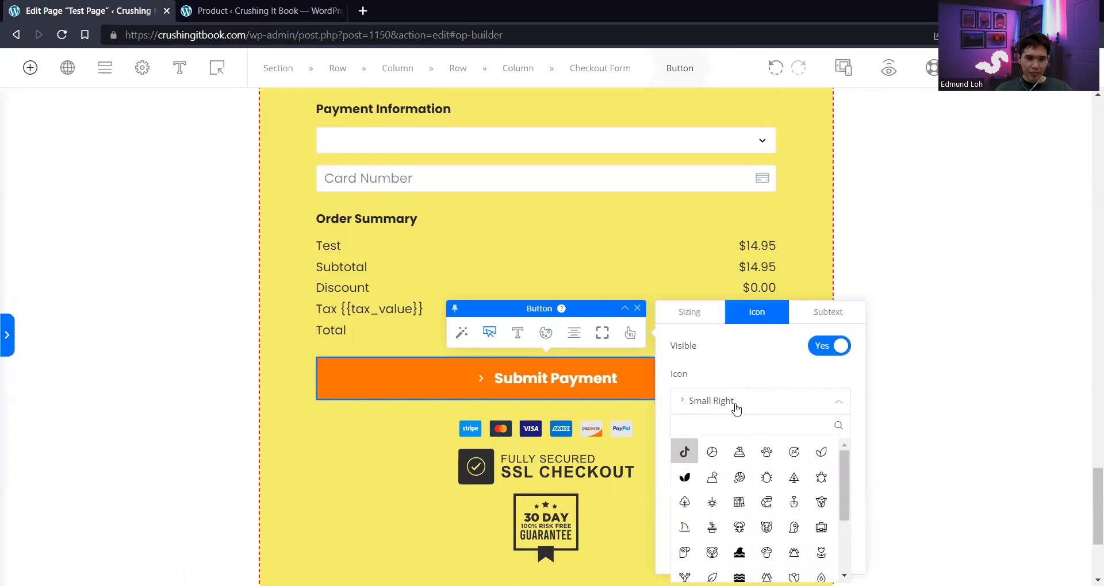
pyautogui.write('acart')
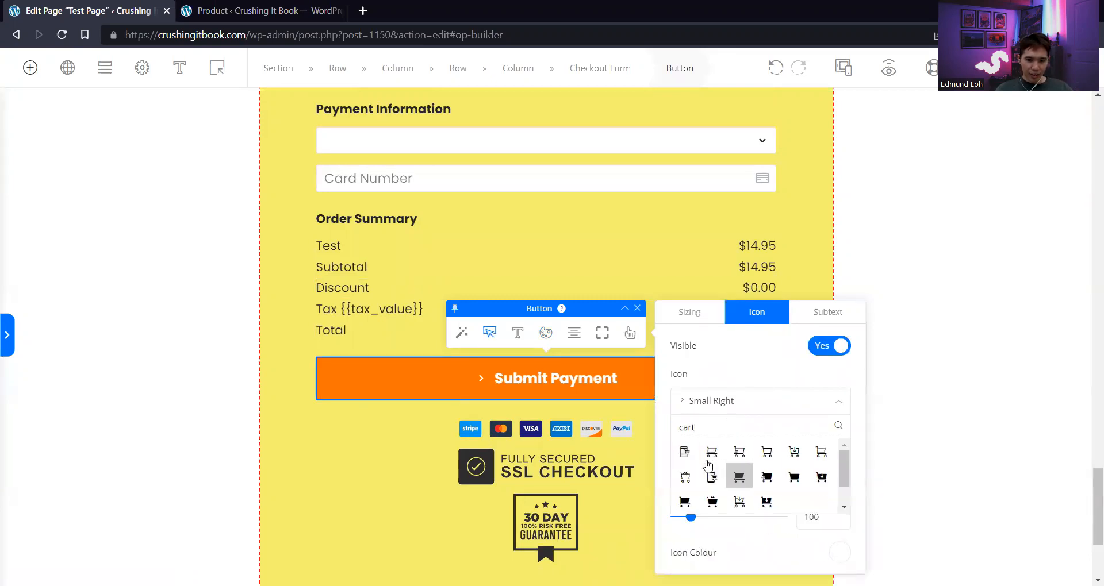
pyautogui.click(767, 477)
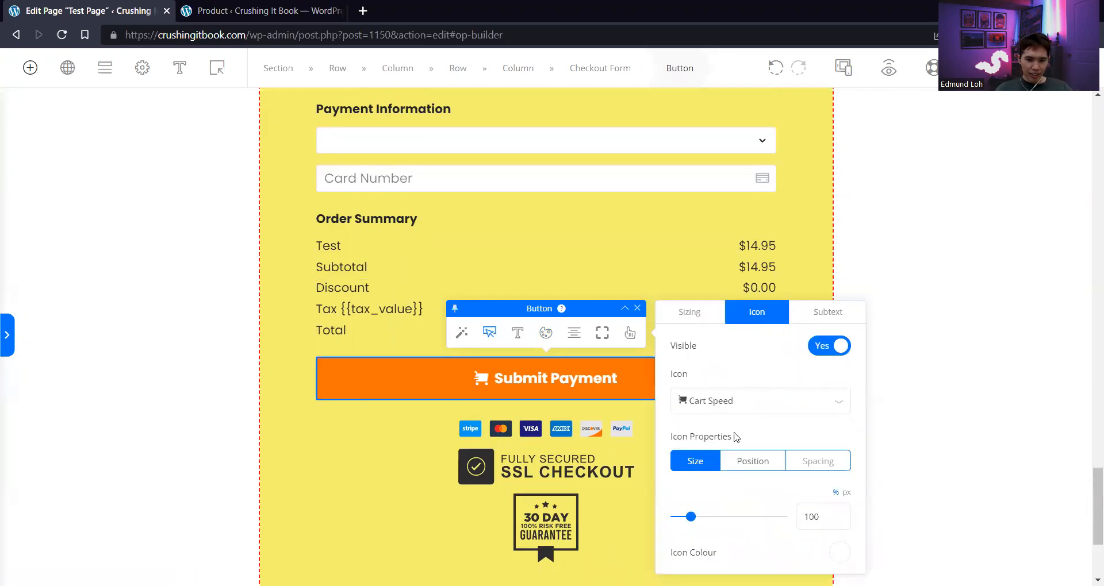
# Set the Submit Payment button's text colour to dark grey #2d2d2d
pyautogui.click(533, 331)
pyautogui.click(758, 312)
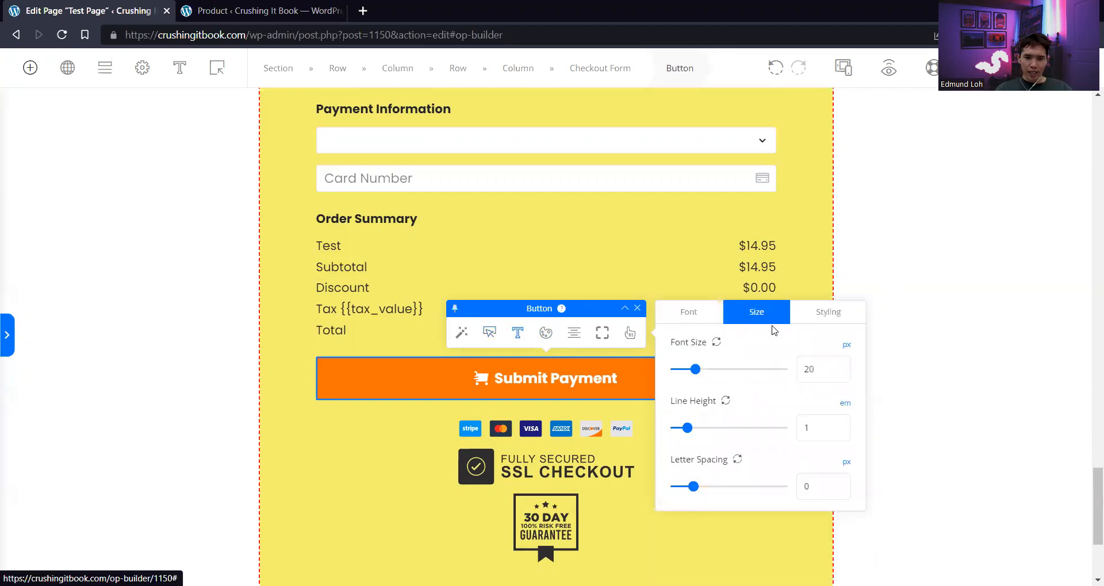
pyautogui.click(546, 333)
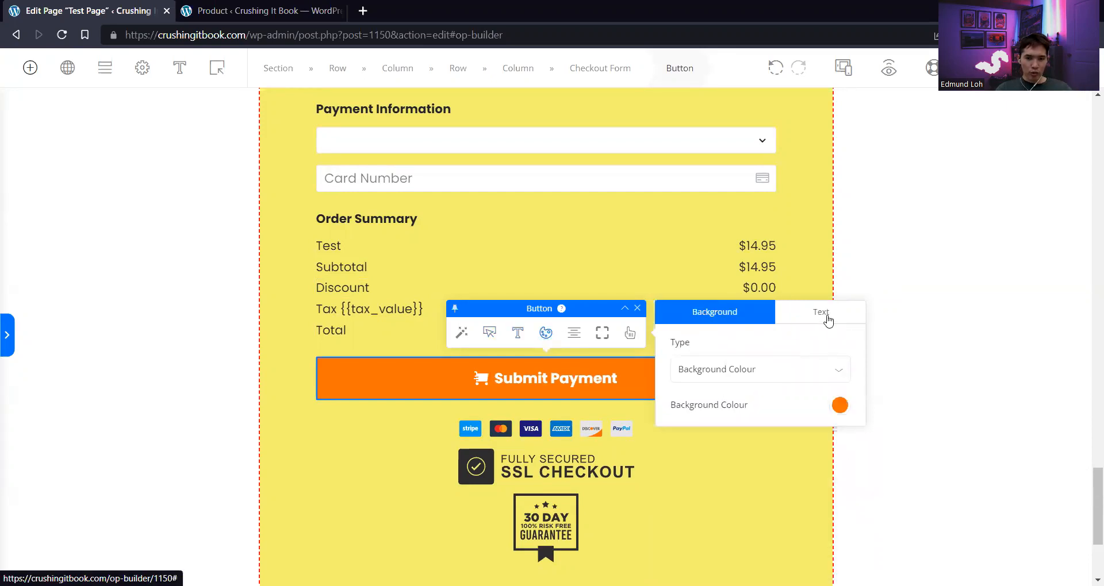
pyautogui.click(824, 314)
pyautogui.tripleClick(708, 558)
pyautogui.write('#2d2d2d')
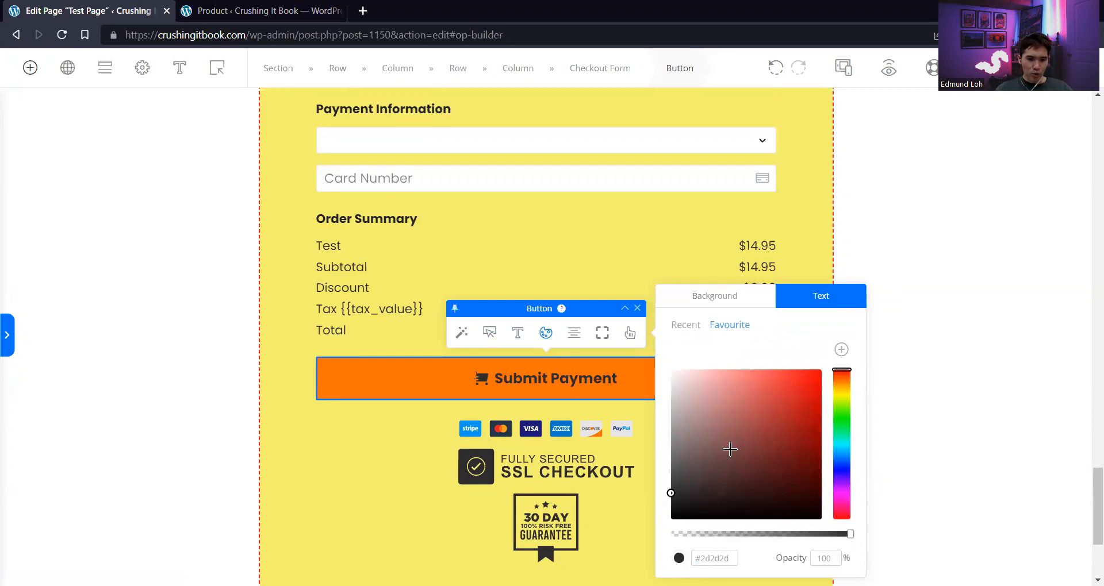
# Replace the checkout form button's label with "Add To Cart"
pyautogui.click(615, 380)
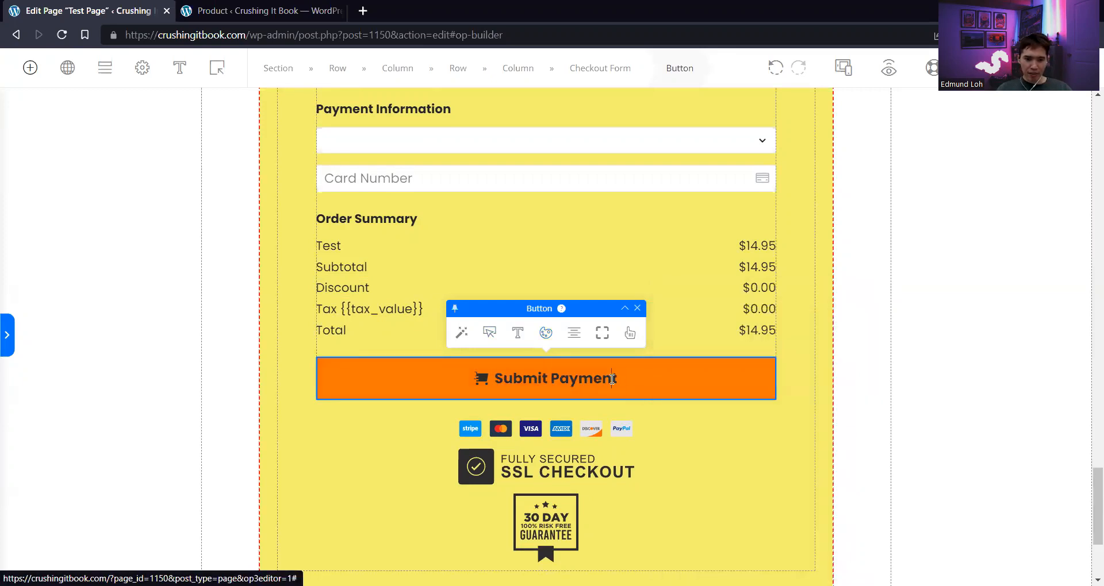
pyautogui.tripleClick(614, 381)
pyautogui.write('Add To Cart')
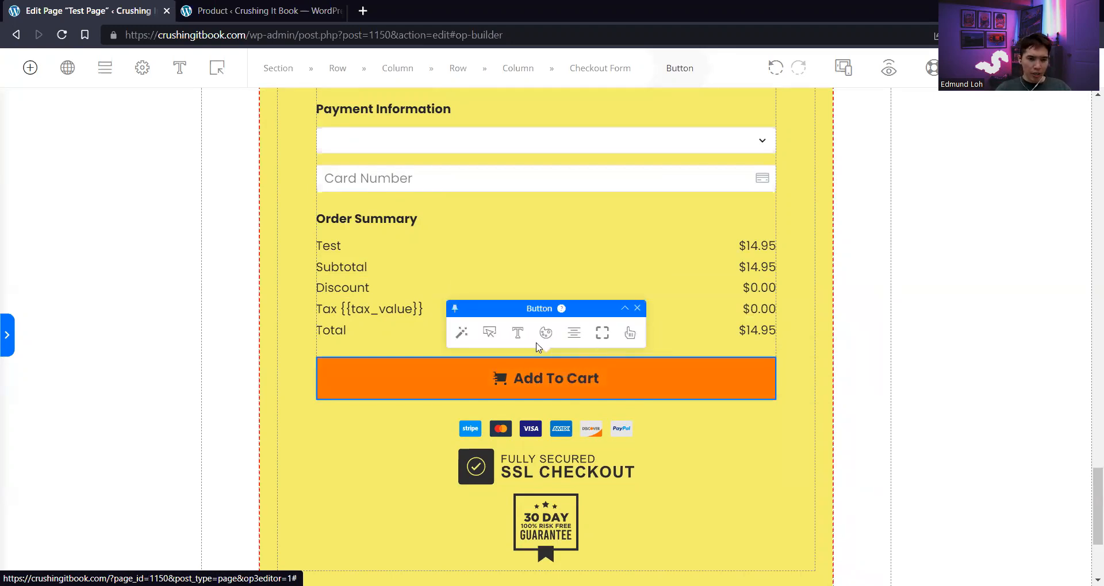
# Increase the checkout form button's height to 70 px and check its icon settings
pyautogui.click(489, 333)
pyautogui.moveTo(698, 457); pyautogui.dragTo(706, 460)
pyautogui.doubleClick(809, 456)
pyautogui.write('70')
pyautogui.click(825, 401)
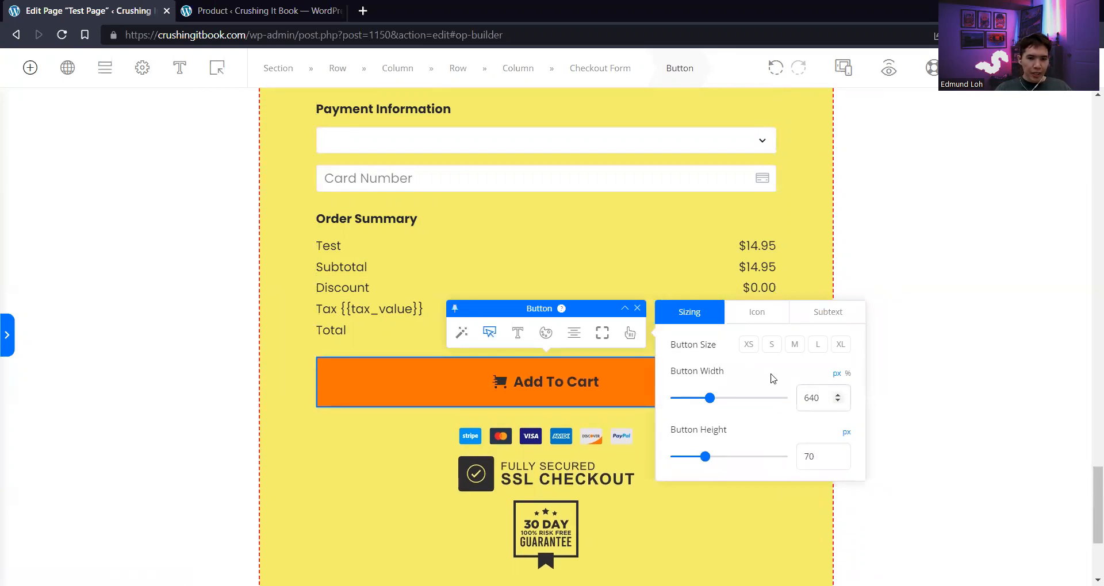
pyautogui.click(754, 313)
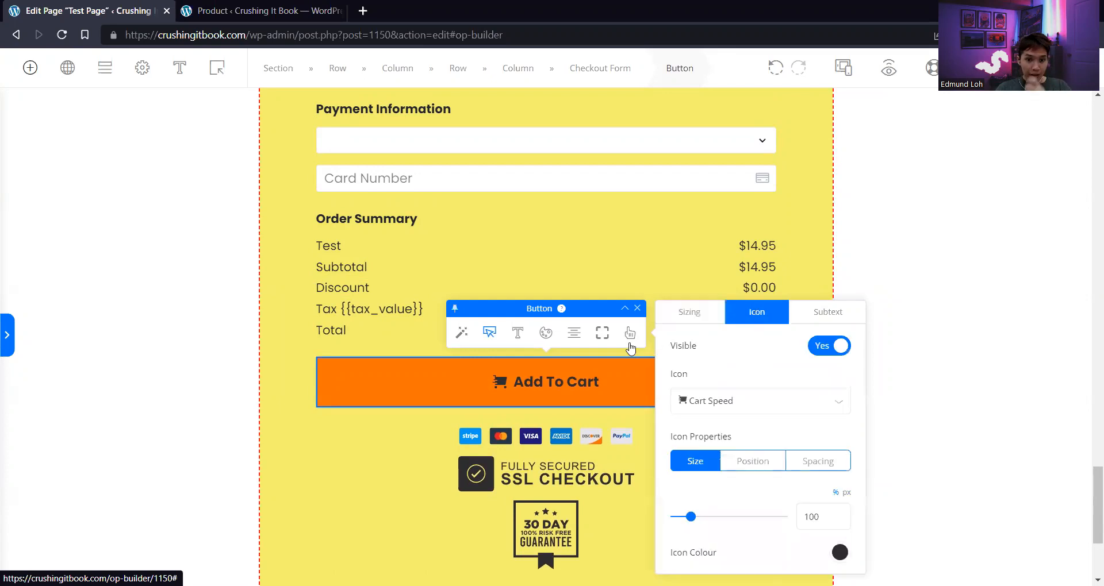
# Give the checkout form button a 3d border with the Slightly Rounded corner style
pyautogui.click(601, 333)
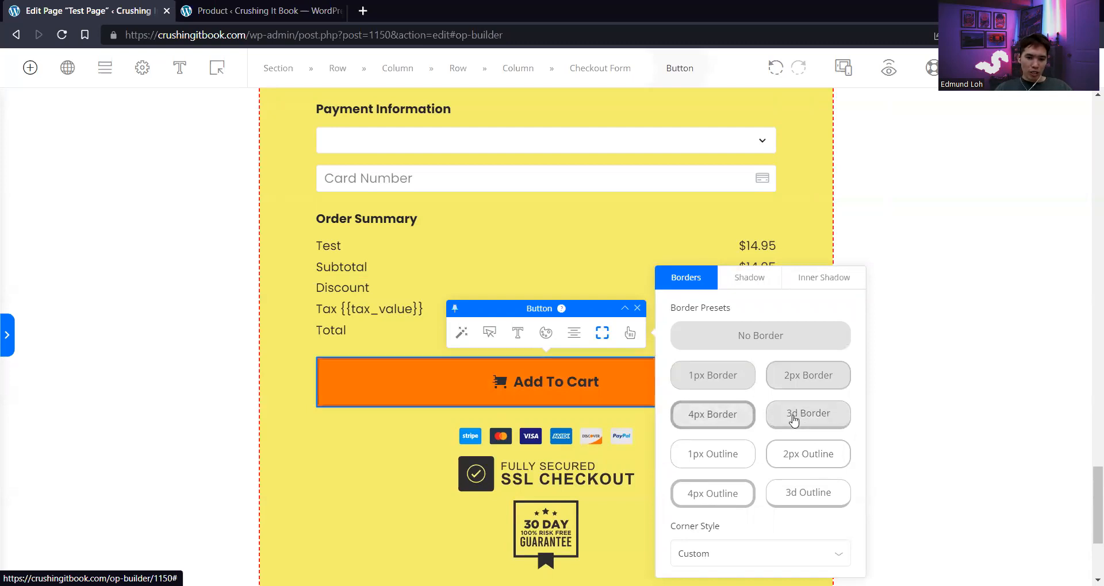
pyautogui.click(778, 552)
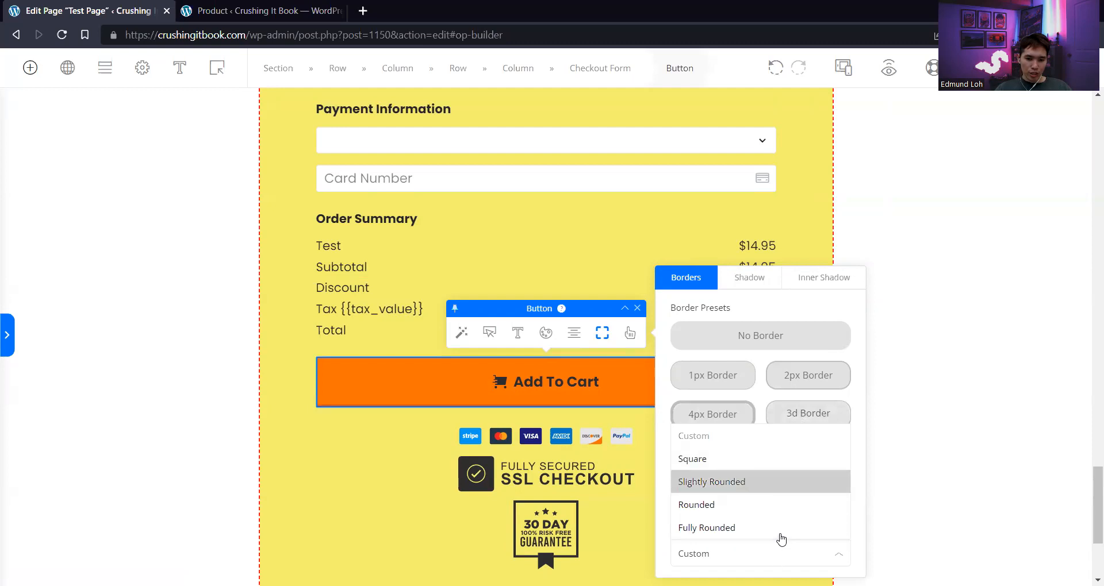
pyautogui.click(787, 481)
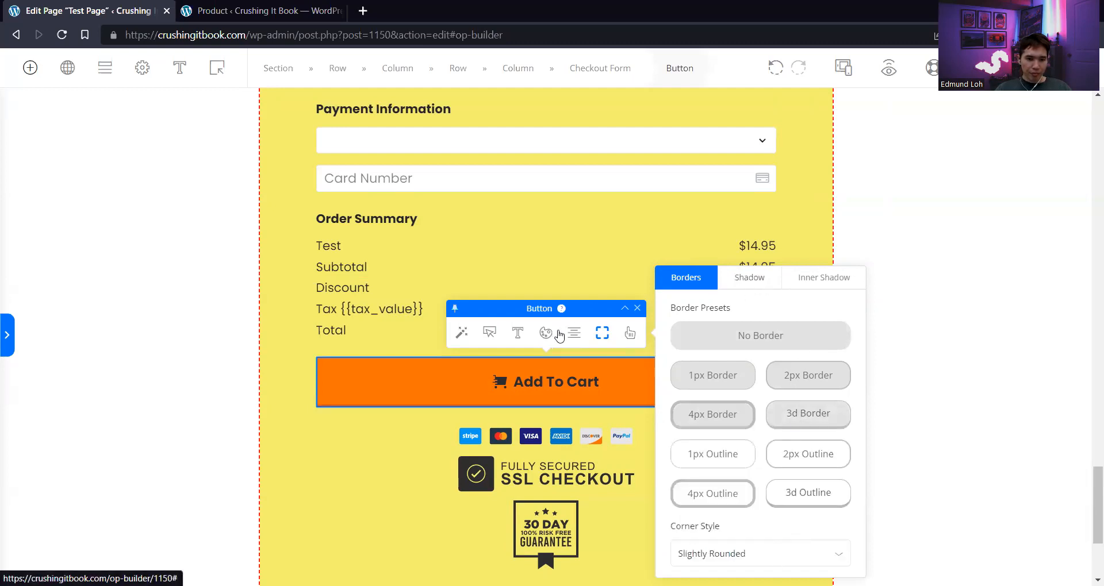
# Reduce the checkout form button's width to 480 px and deselect the button
pyautogui.click(489, 332)
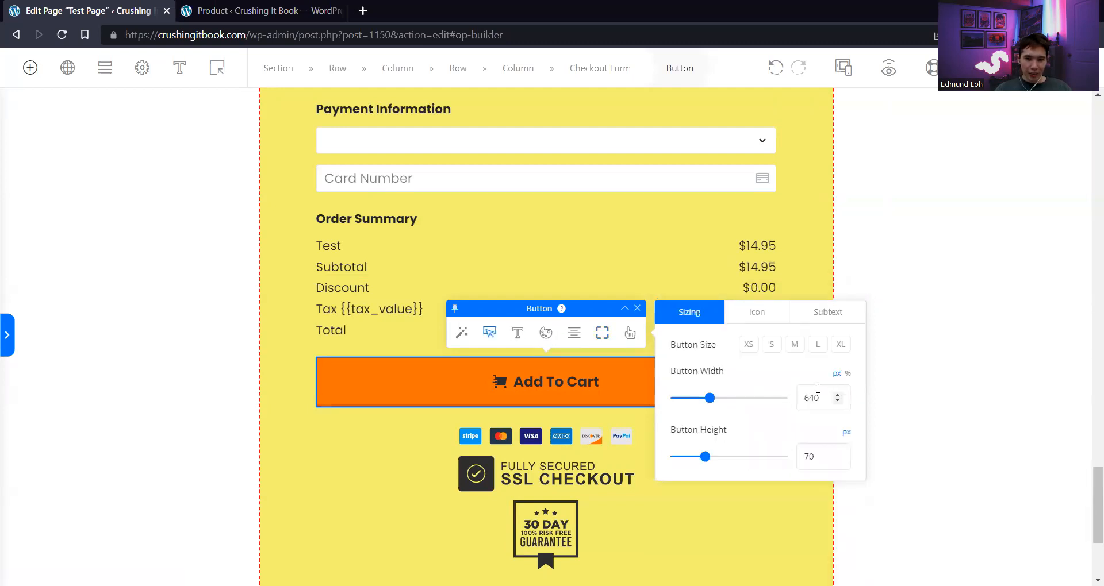
pyautogui.moveTo(715, 397); pyautogui.dragTo(695, 401)
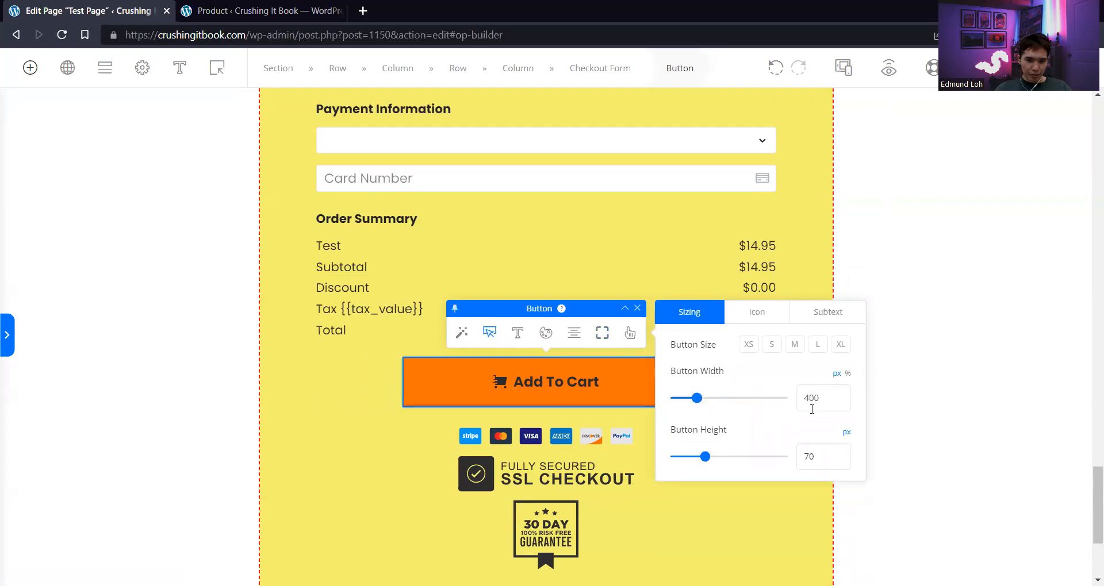
pyautogui.moveTo(812, 401); pyautogui.dragTo(814, 400)
pyautogui.write('8')
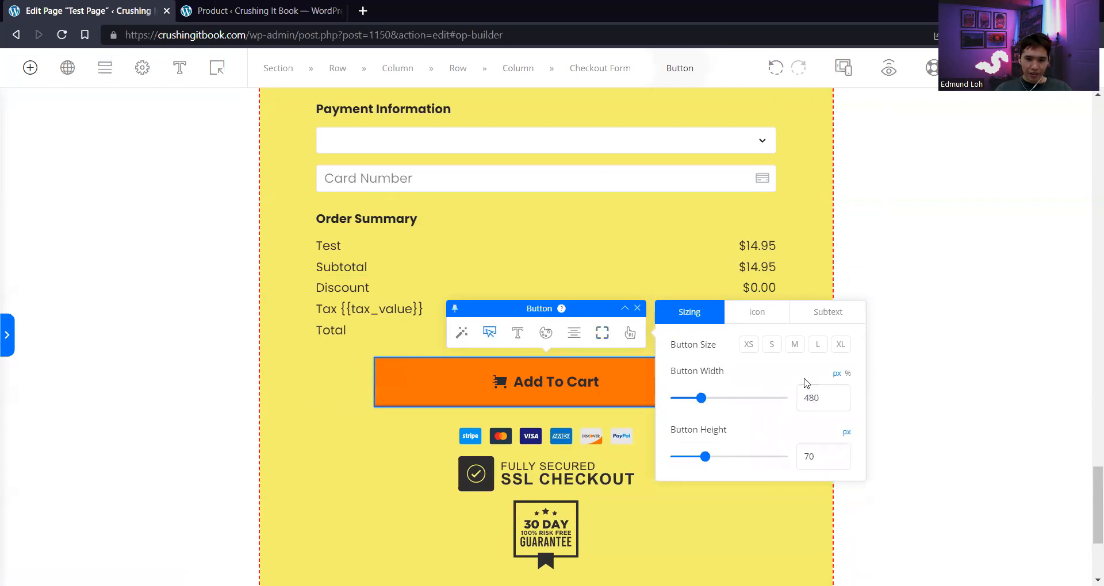
pyautogui.click(916, 312)
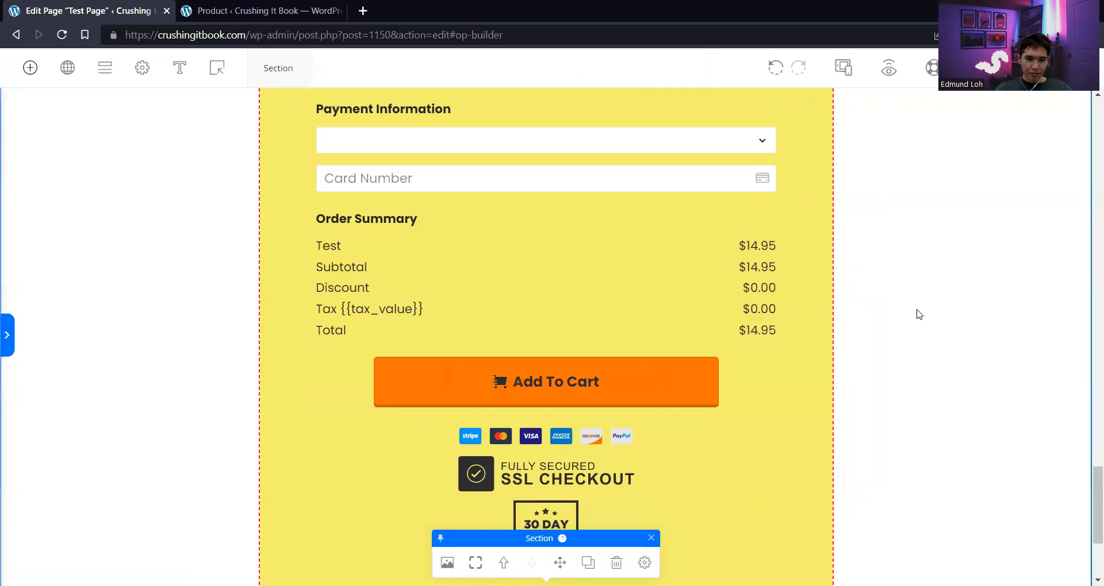
# Delete the old ADD TO CART button above the form's Contact Information heading
pyautogui.scroll(10, 452, 322)
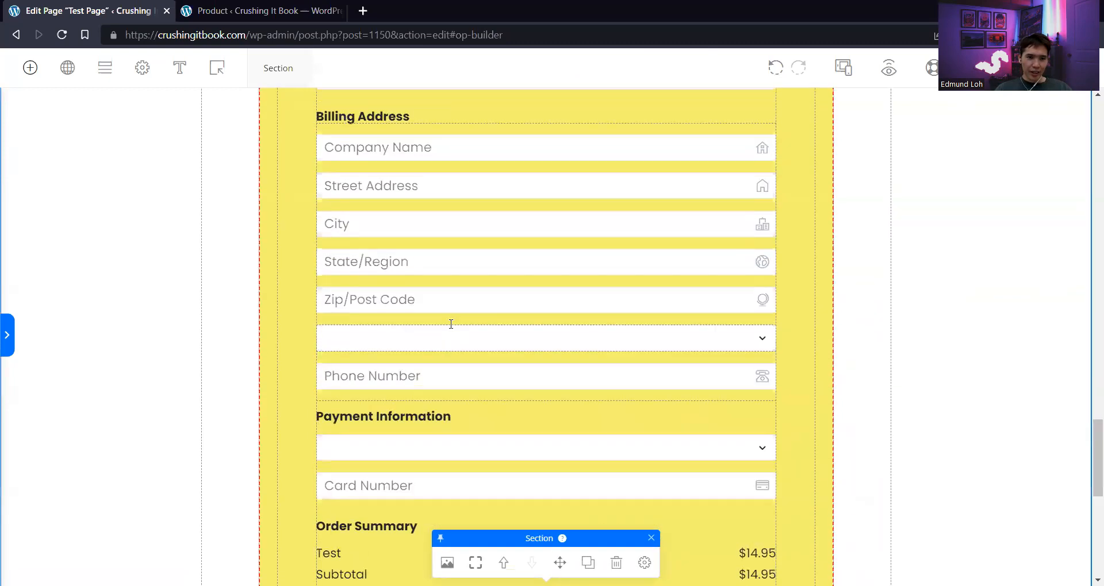
pyautogui.click(659, 193)
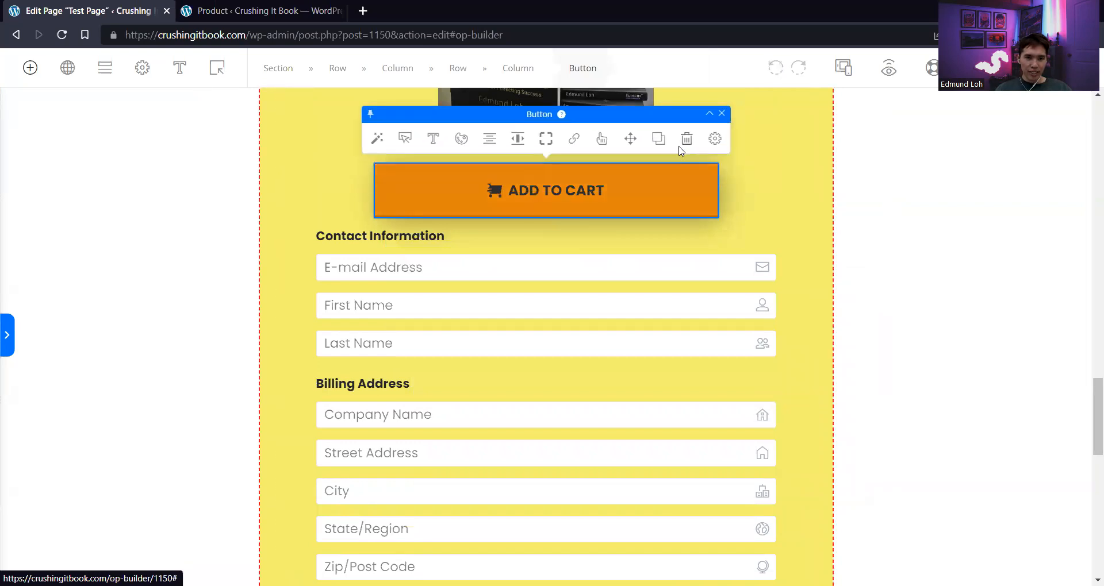
pyautogui.click(685, 140)
# Look over the edited checkout form, open a preview of the test page and close the product settings page
pyautogui.scroll(-5, 625, 202)
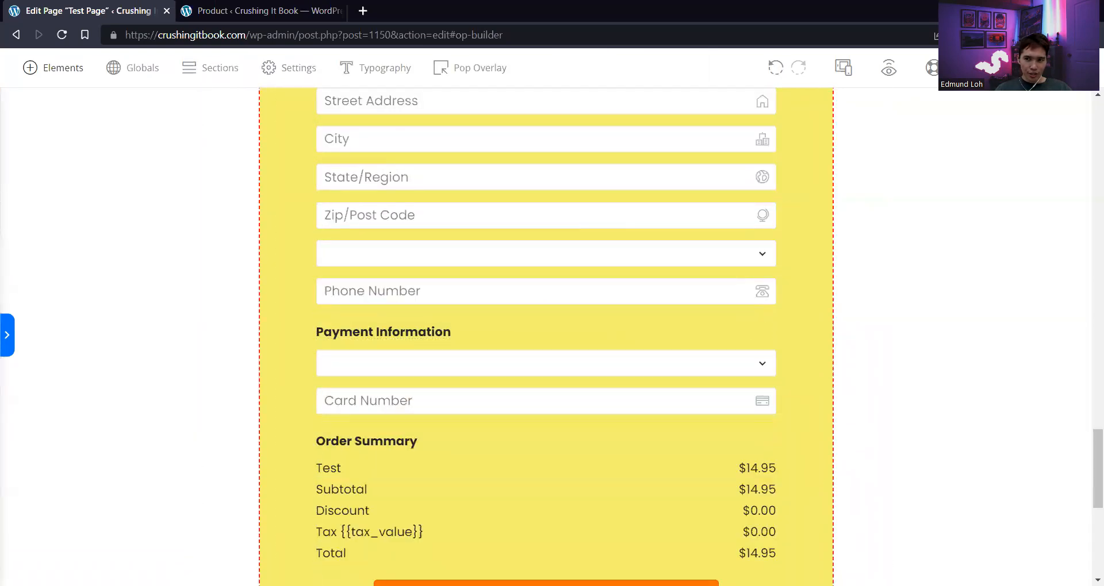
pyautogui.scroll(-4, 578, 218)
pyautogui.scroll(-1, 579, 221)
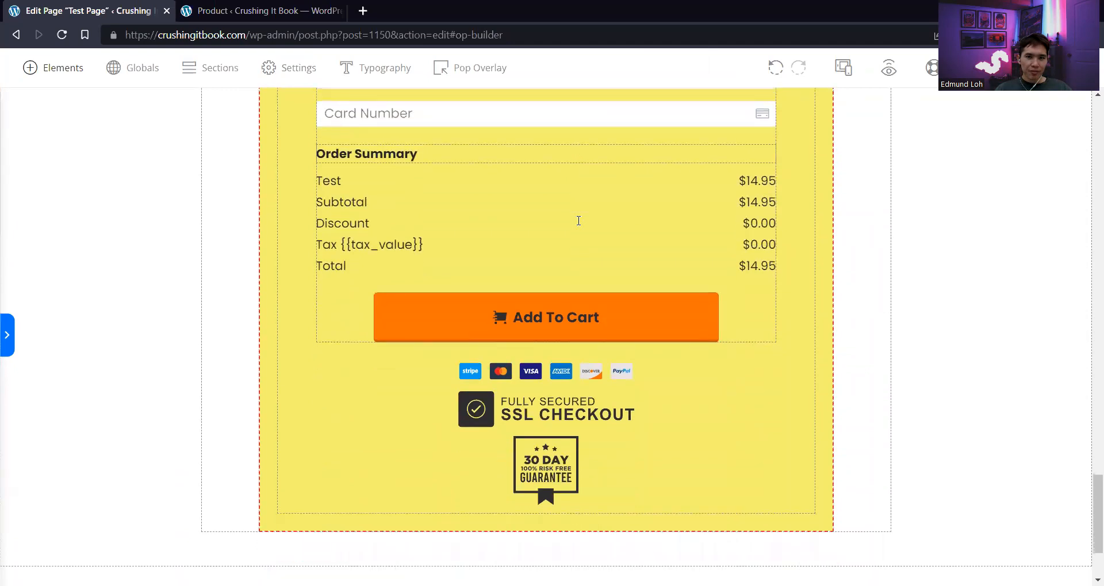
pyautogui.scroll(3, 579, 221)
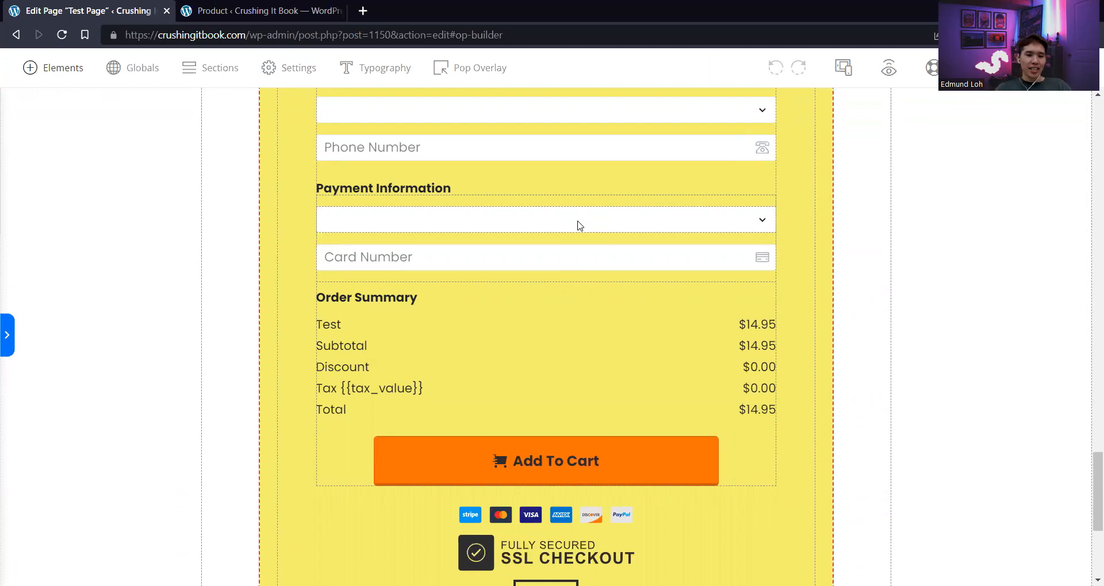
pyautogui.scroll(20, 579, 226)
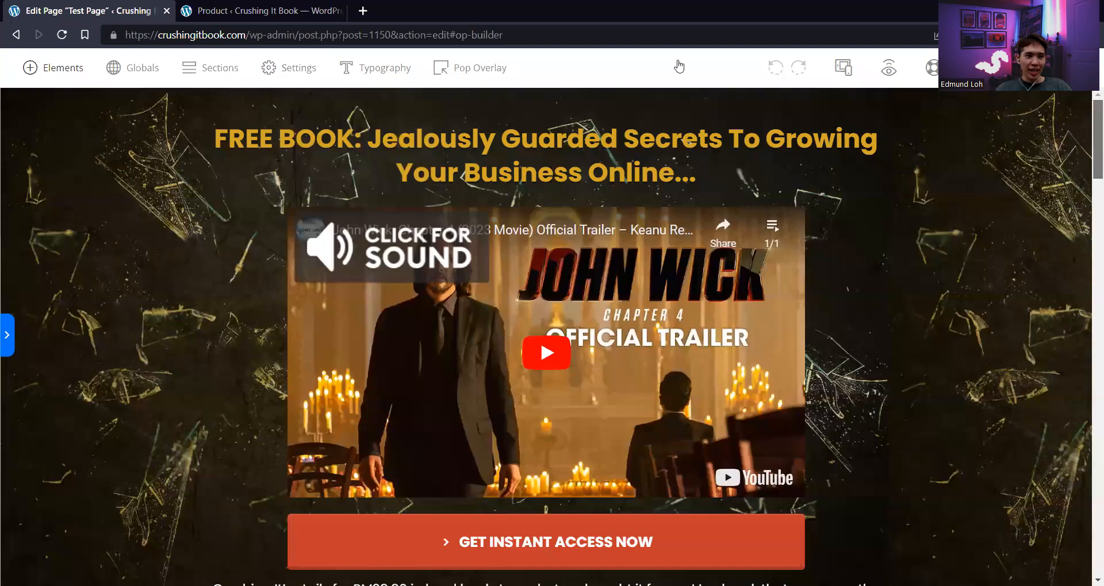
pyautogui.click(253, 10)
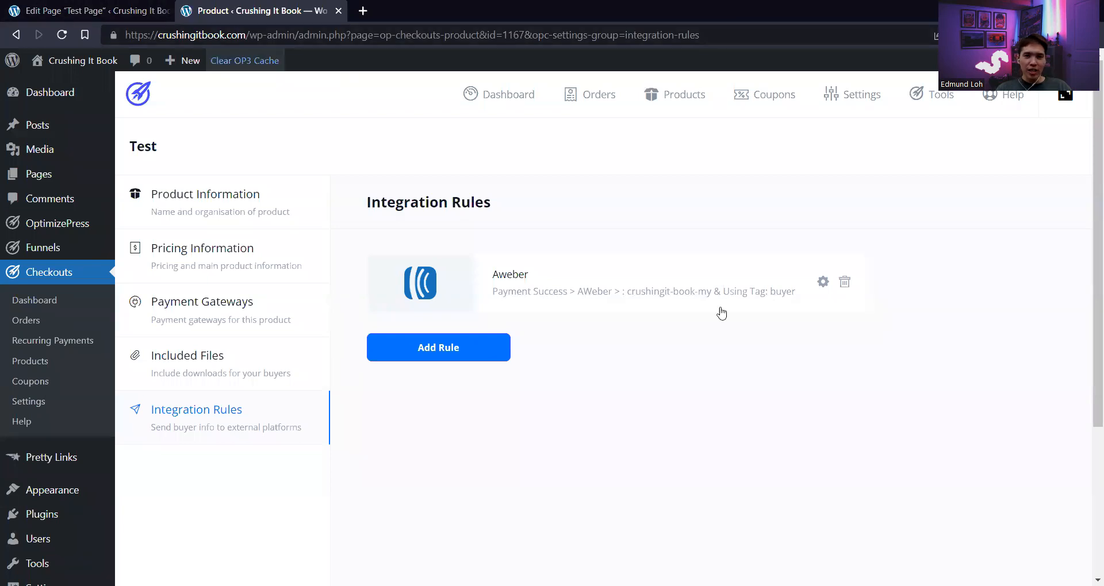
pyautogui.click(89, 10)
pyautogui.scroll(-2, 815, 174)
pyautogui.click(889, 68)
pyautogui.click(434, 12)
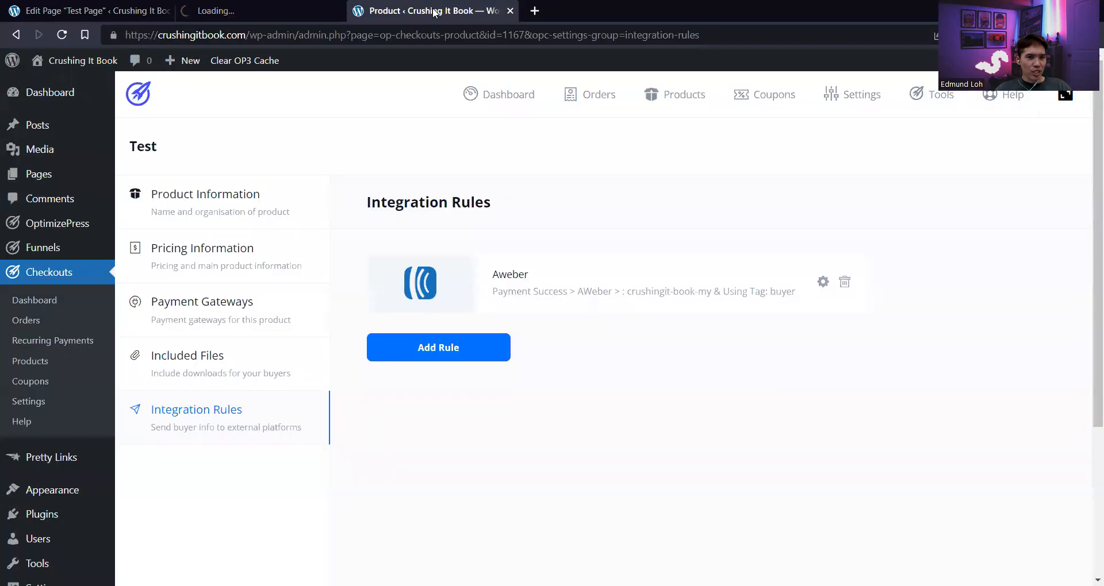
pyautogui.click(510, 11)
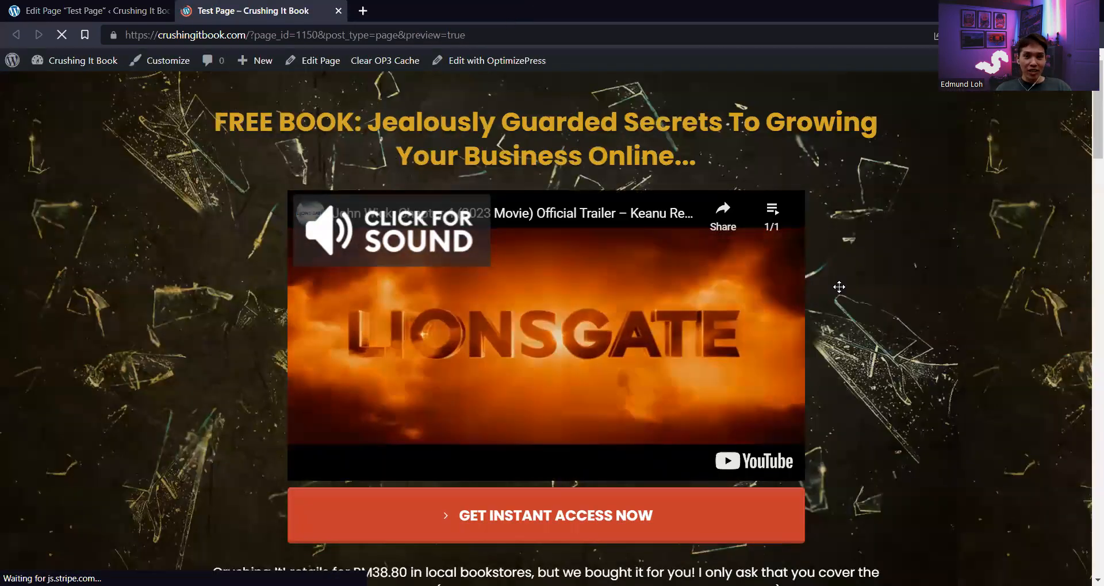